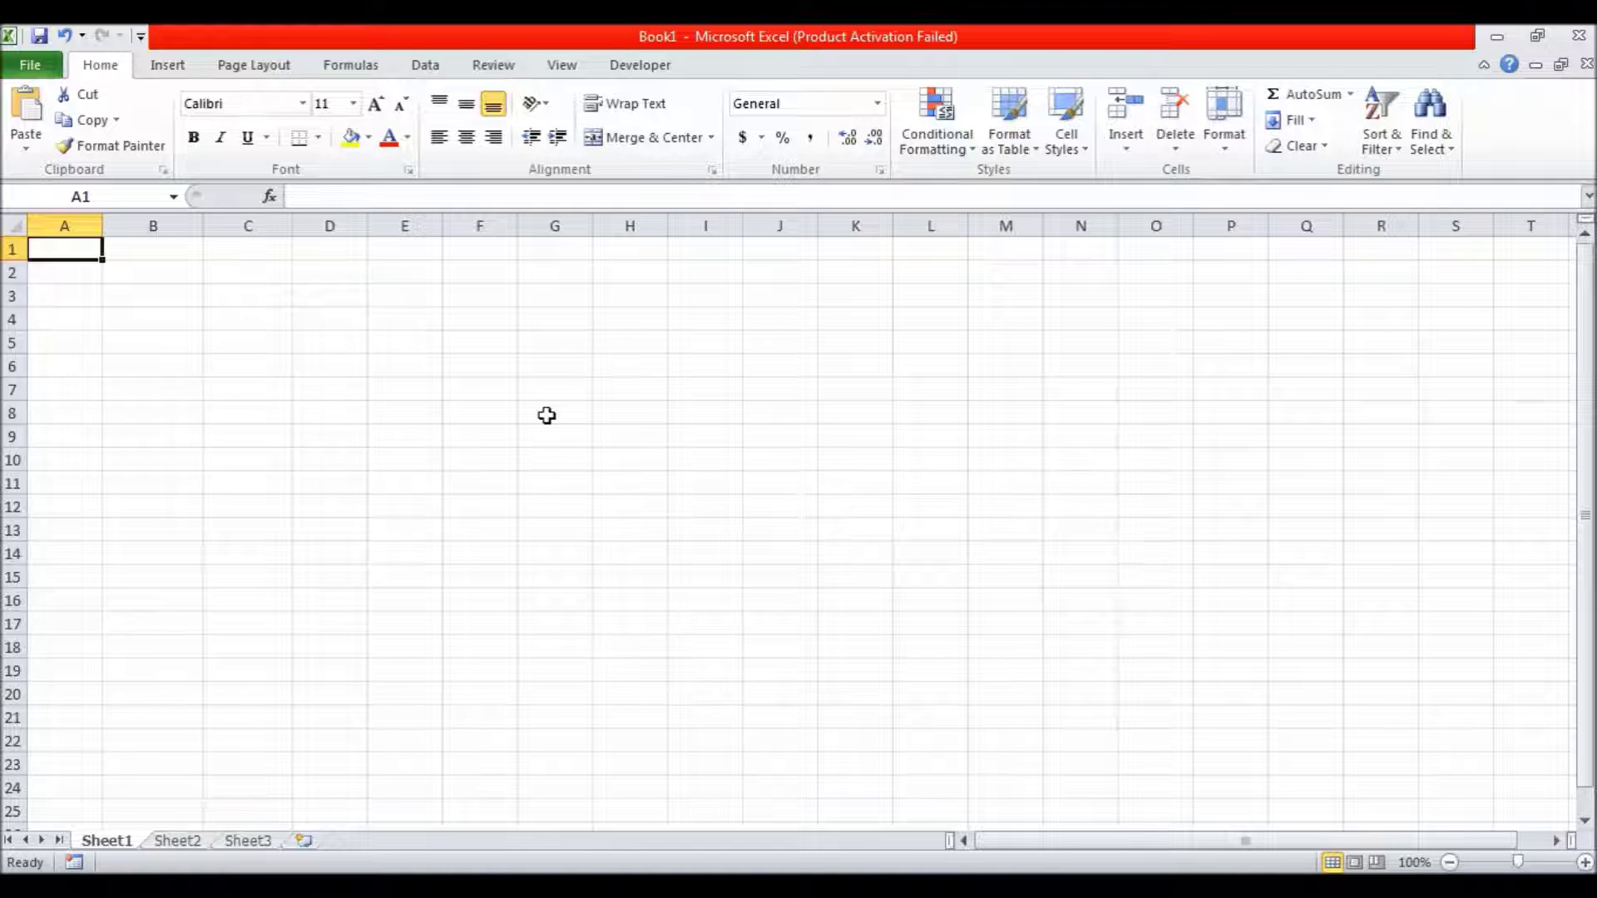
- Enter the header NILAI in A1 and the grades A, B, A, A, B, B, A in A2:A8
{"action": "type", "text": "NILAI"}
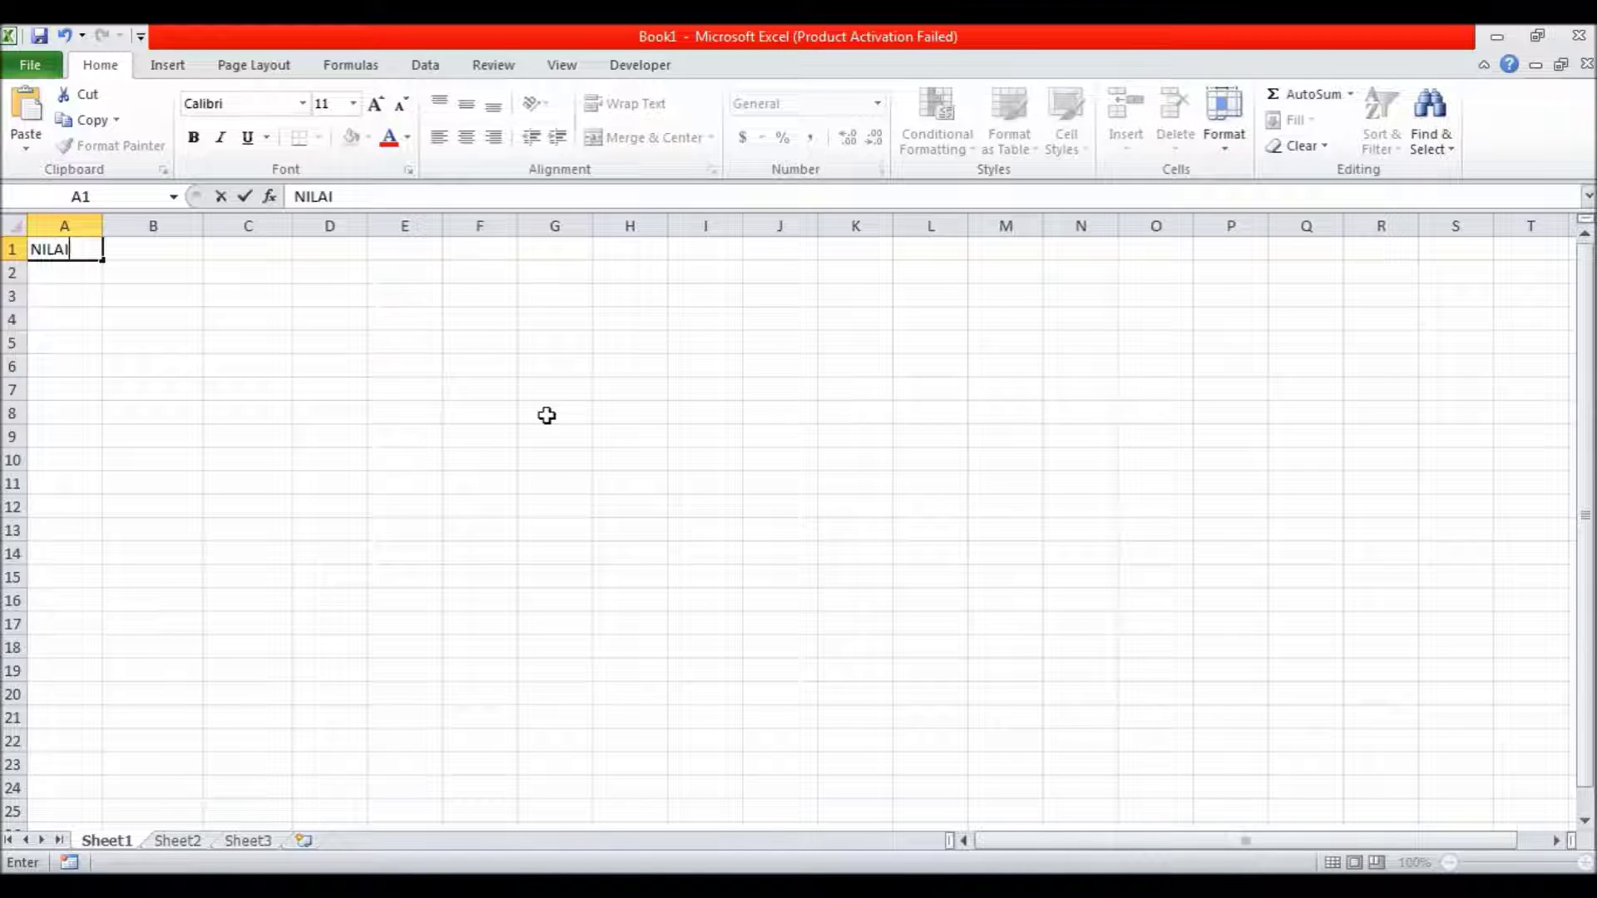
{"action": "key", "text": "Return"}
{"action": "type", "text": "A"}
{"action": "key", "text": "Return"}
{"action": "type", "text": "B"}
{"action": "key", "text": "Return"}
{"action": "type", "text": "A"}
{"action": "key", "text": "Return"}
{"action": "type", "text": "A"}
{"action": "key", "text": "Return"}
{"action": "type", "text": "B"}
{"action": "key", "text": "Return"}
{"action": "type", "text": "B"}
{"action": "key", "text": "Return"}
{"action": "type", "text": "A"}
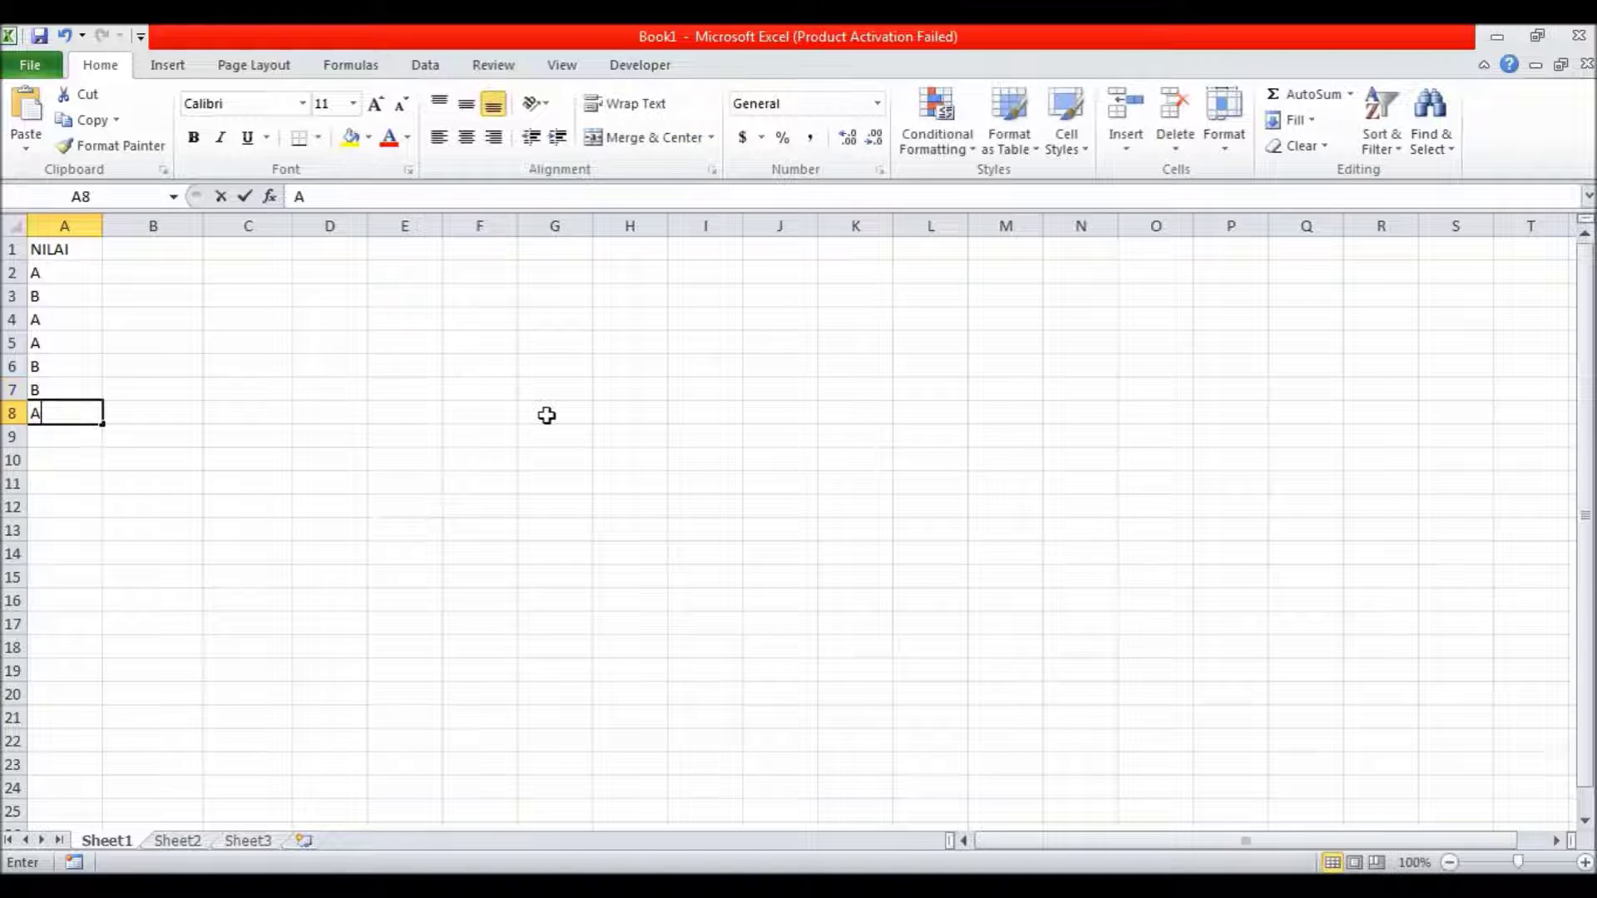
{"action": "key", "text": "Up"}
{"action": "key", "text": "Up"}
{"action": "key", "text": "Up"}
{"action": "key", "text": "Up"}
{"action": "key", "text": "Up"}
{"action": "key", "text": "Up"}
{"action": "key", "text": "Up"}
- Add the header KETERANGAN in B1 and widen column B to fit it
{"action": "key", "text": "Right"}
{"action": "type", "text": "KETERANGAN"}
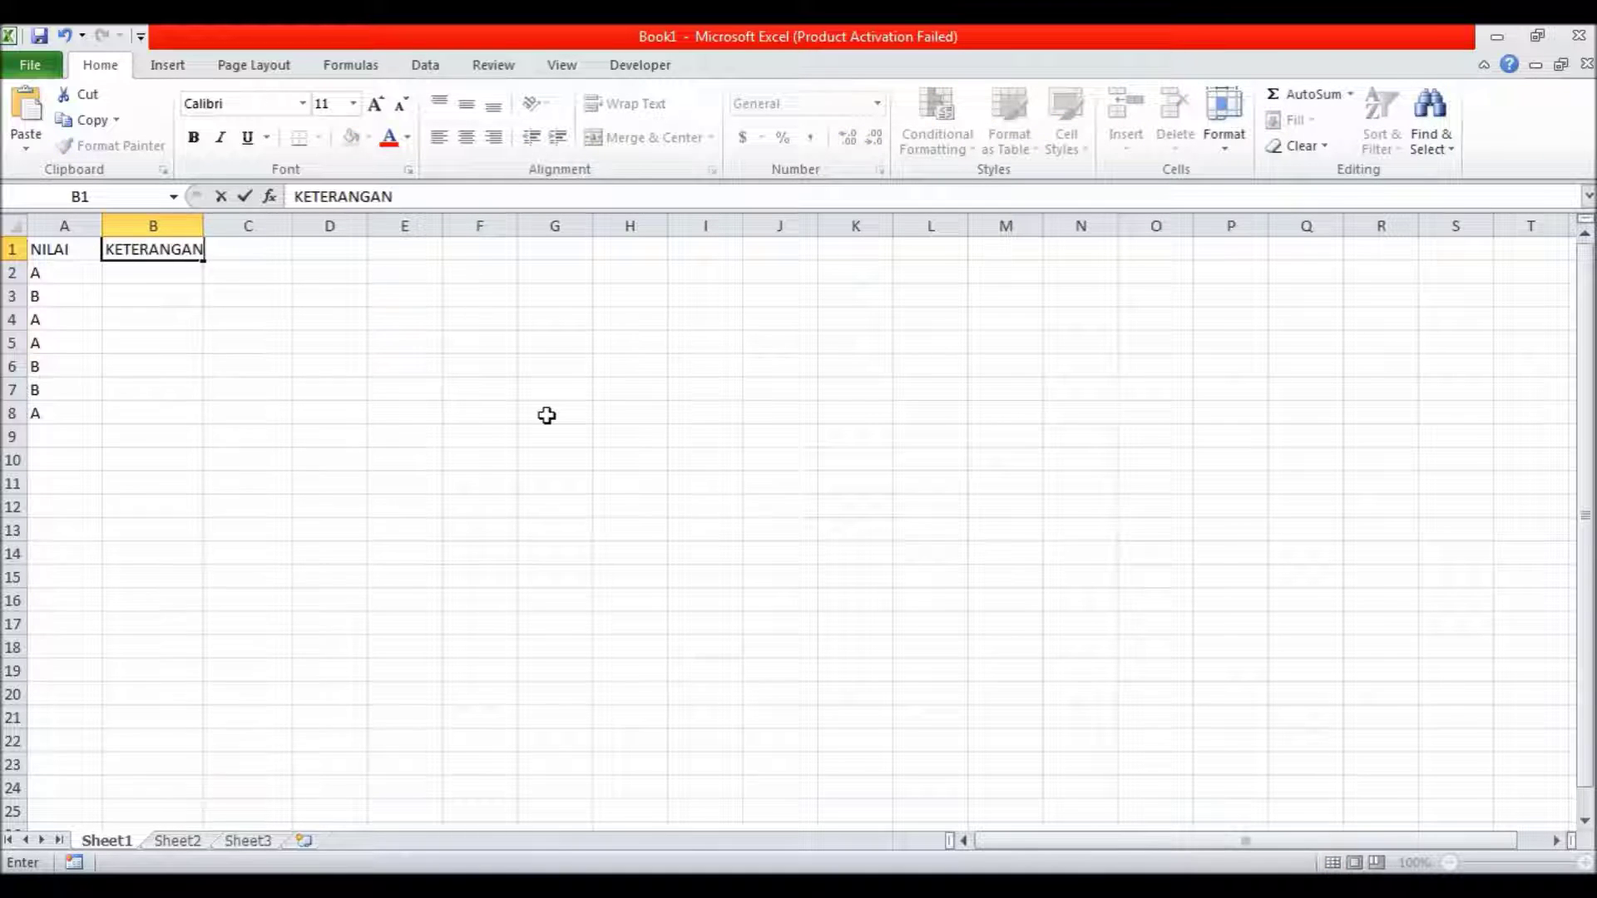
{"action": "key", "text": "Return"}
{"action": "left_click_drag", "start_coordinate": [205, 226], "coordinate": [230, 226]}
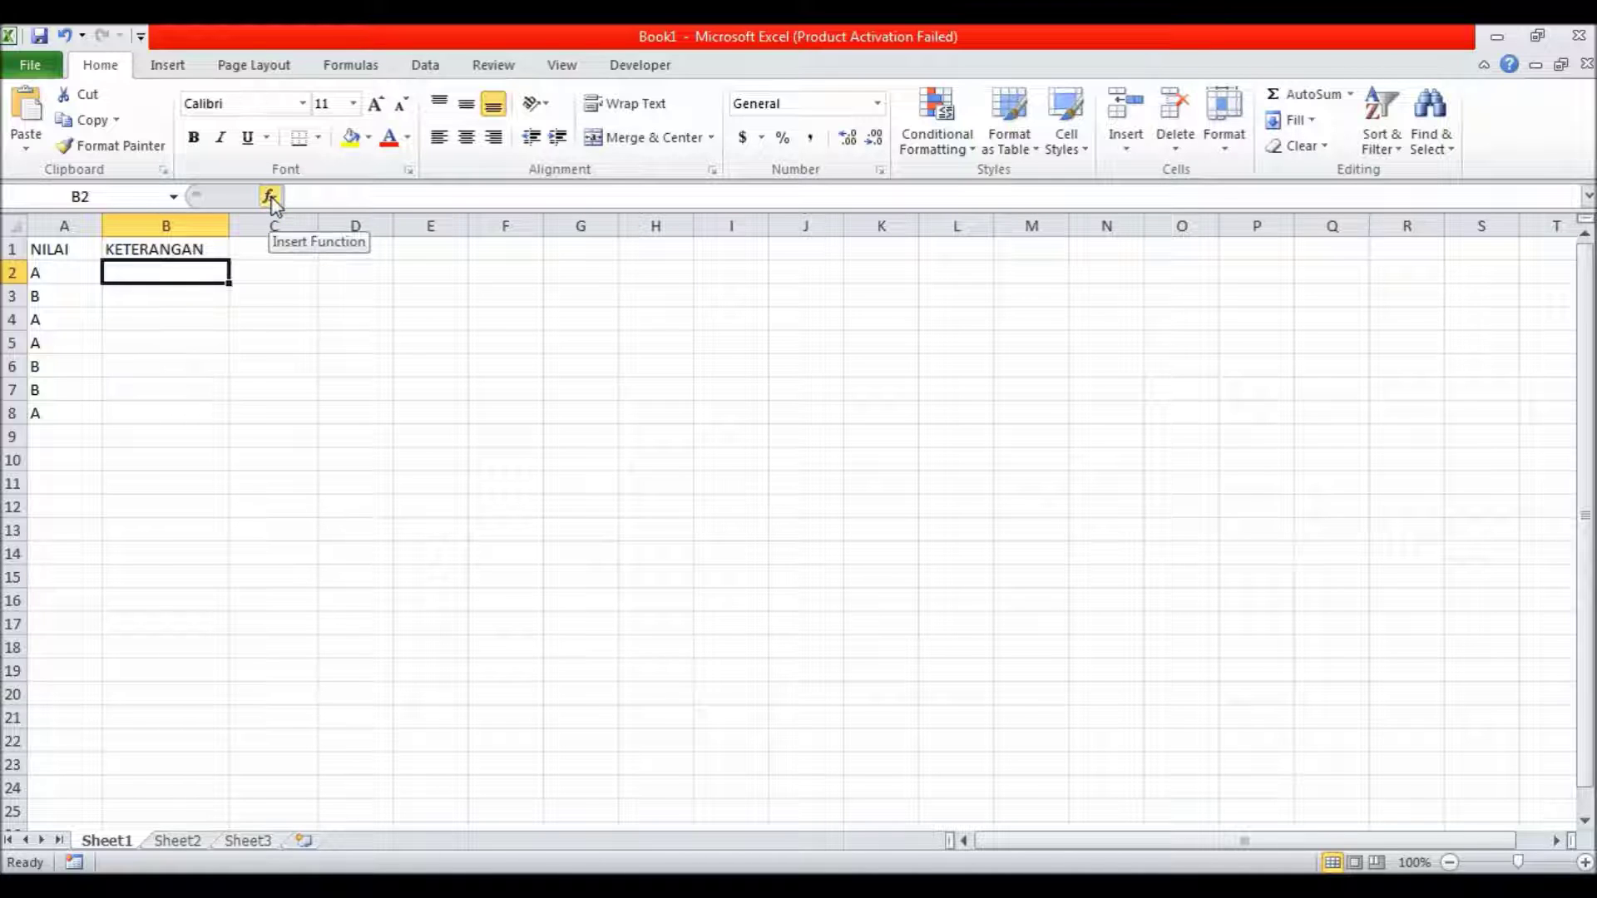
- Insert the IF function into cell B2 through Insert Function
{"action": "left_click", "coordinate": [269, 197]}
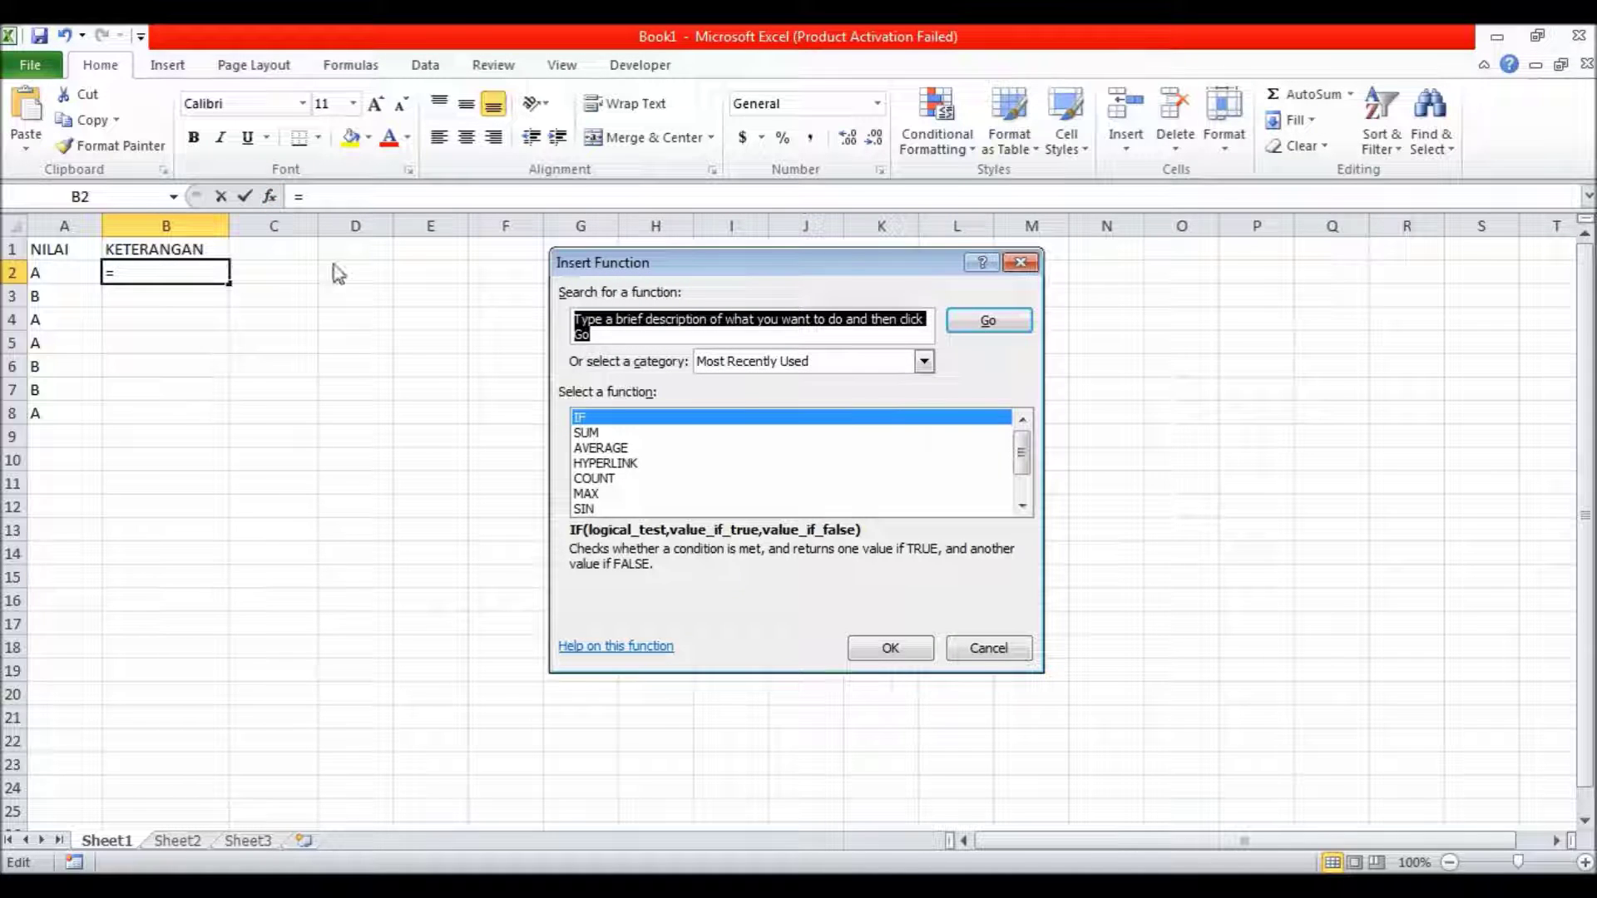
{"action": "left_click", "coordinate": [584, 419]}
{"action": "left_click", "coordinate": [880, 653]}
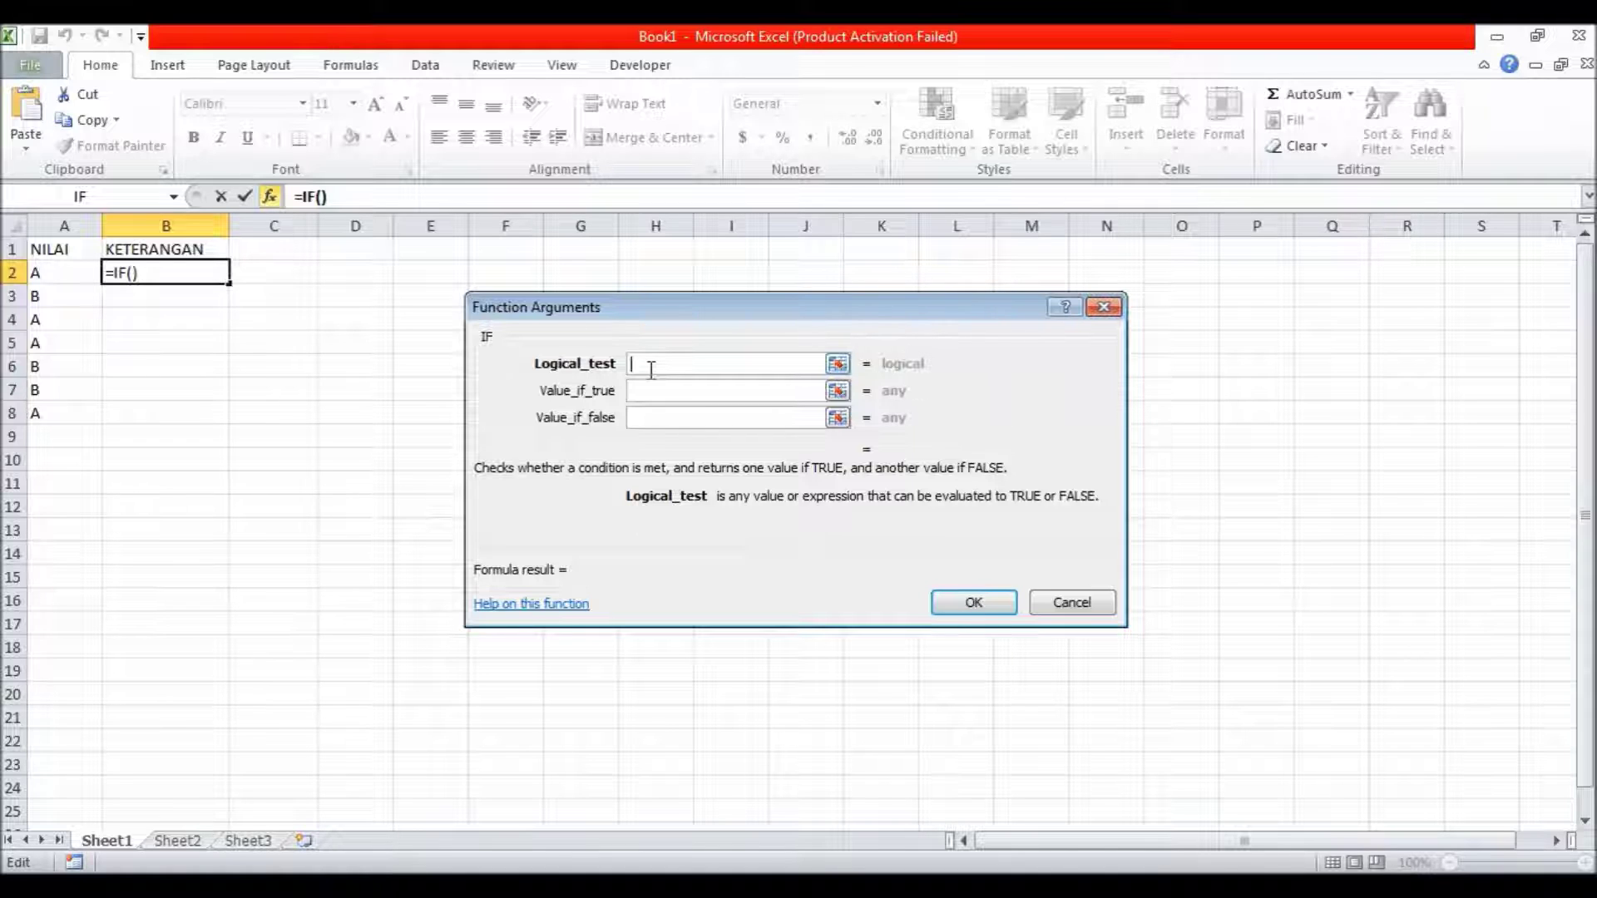
- Set the IF logical test to A2="A" by picking cell A2 from the sheet
{"action": "left_click", "coordinate": [838, 364]}
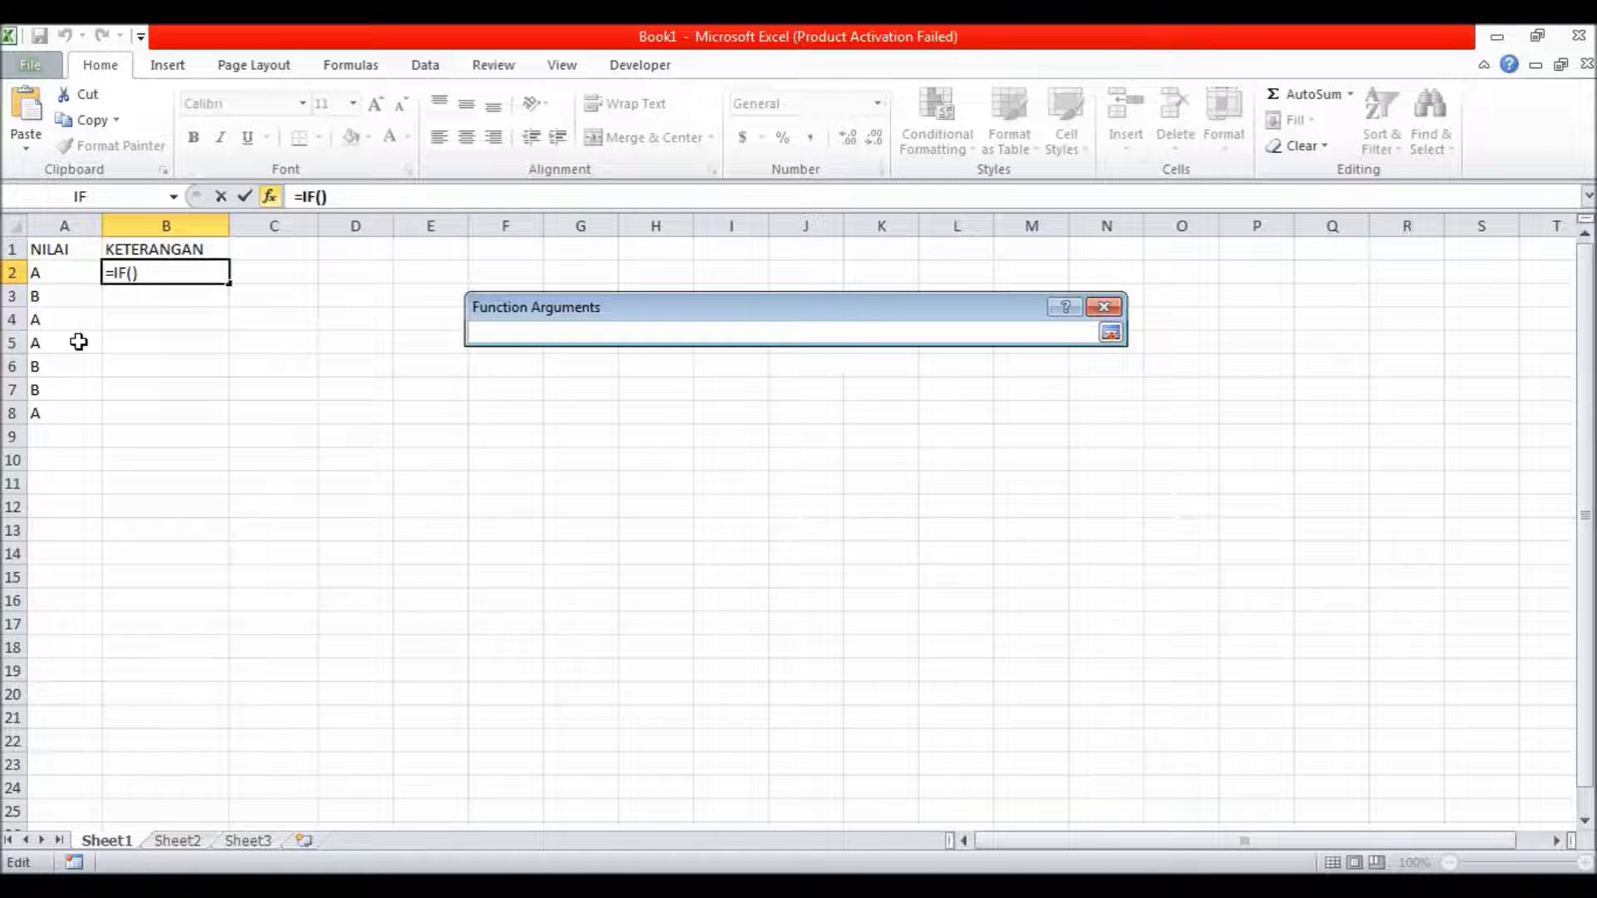
{"action": "left_click", "coordinate": [37, 274]}
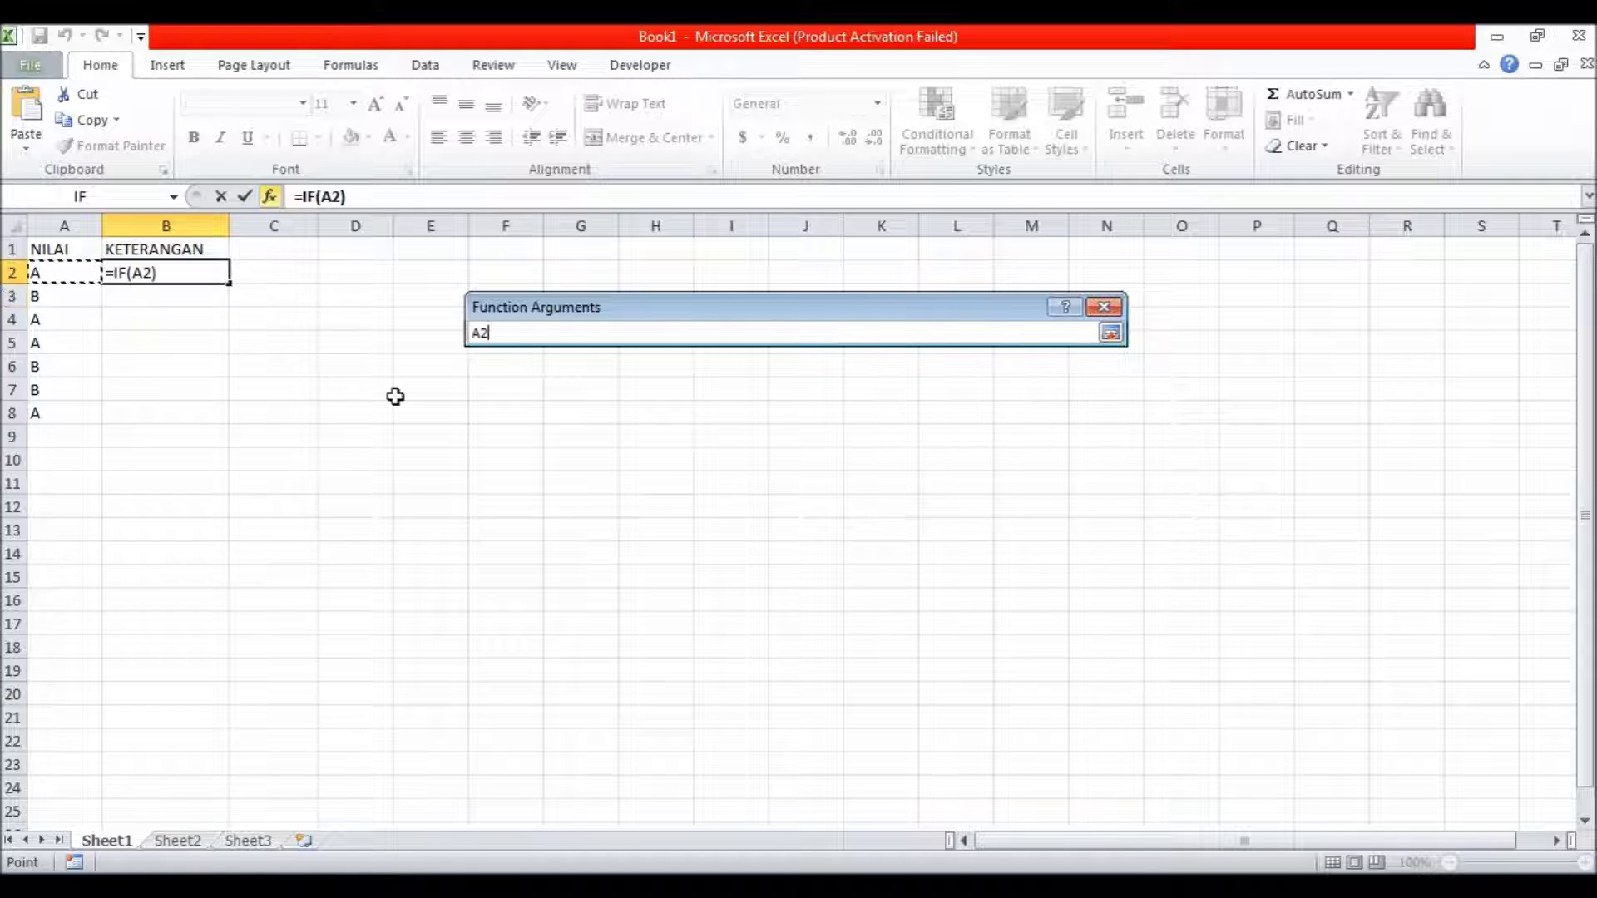
{"action": "type", "text": "=\"a"}
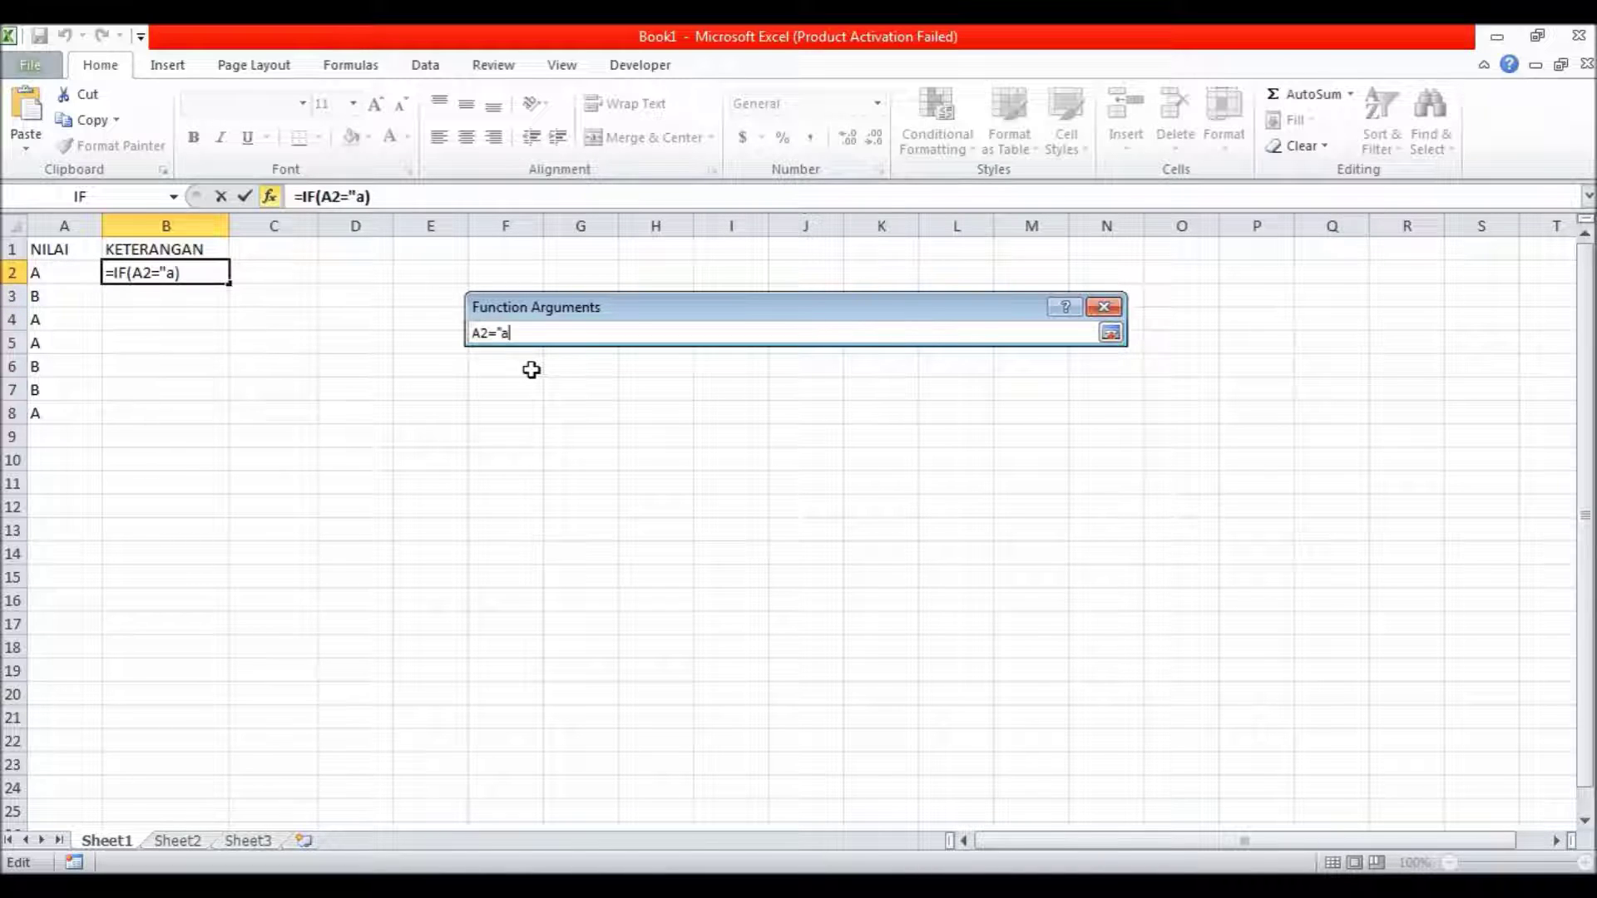
{"action": "type", "text": "\""}
{"action": "key", "text": "BackSpace"}
{"action": "key", "text": "BackSpace"}
{"action": "type", "text": "A'"}
{"action": "key", "text": "BackSpace"}
{"action": "type", "text": "\""}
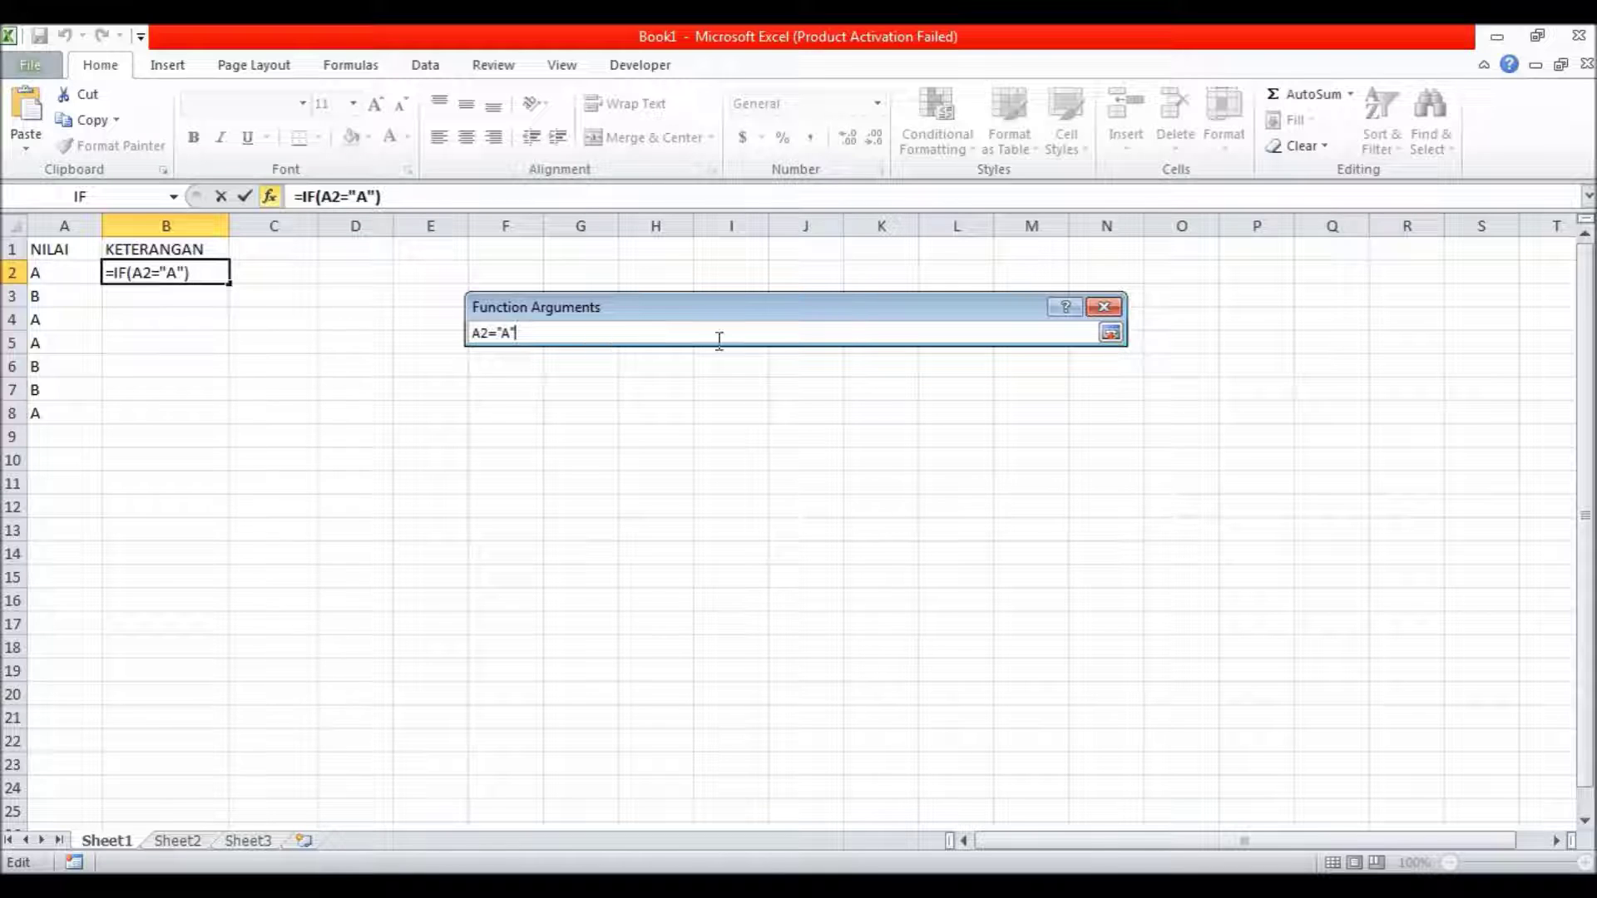
{"action": "left_click", "coordinate": [1112, 332]}
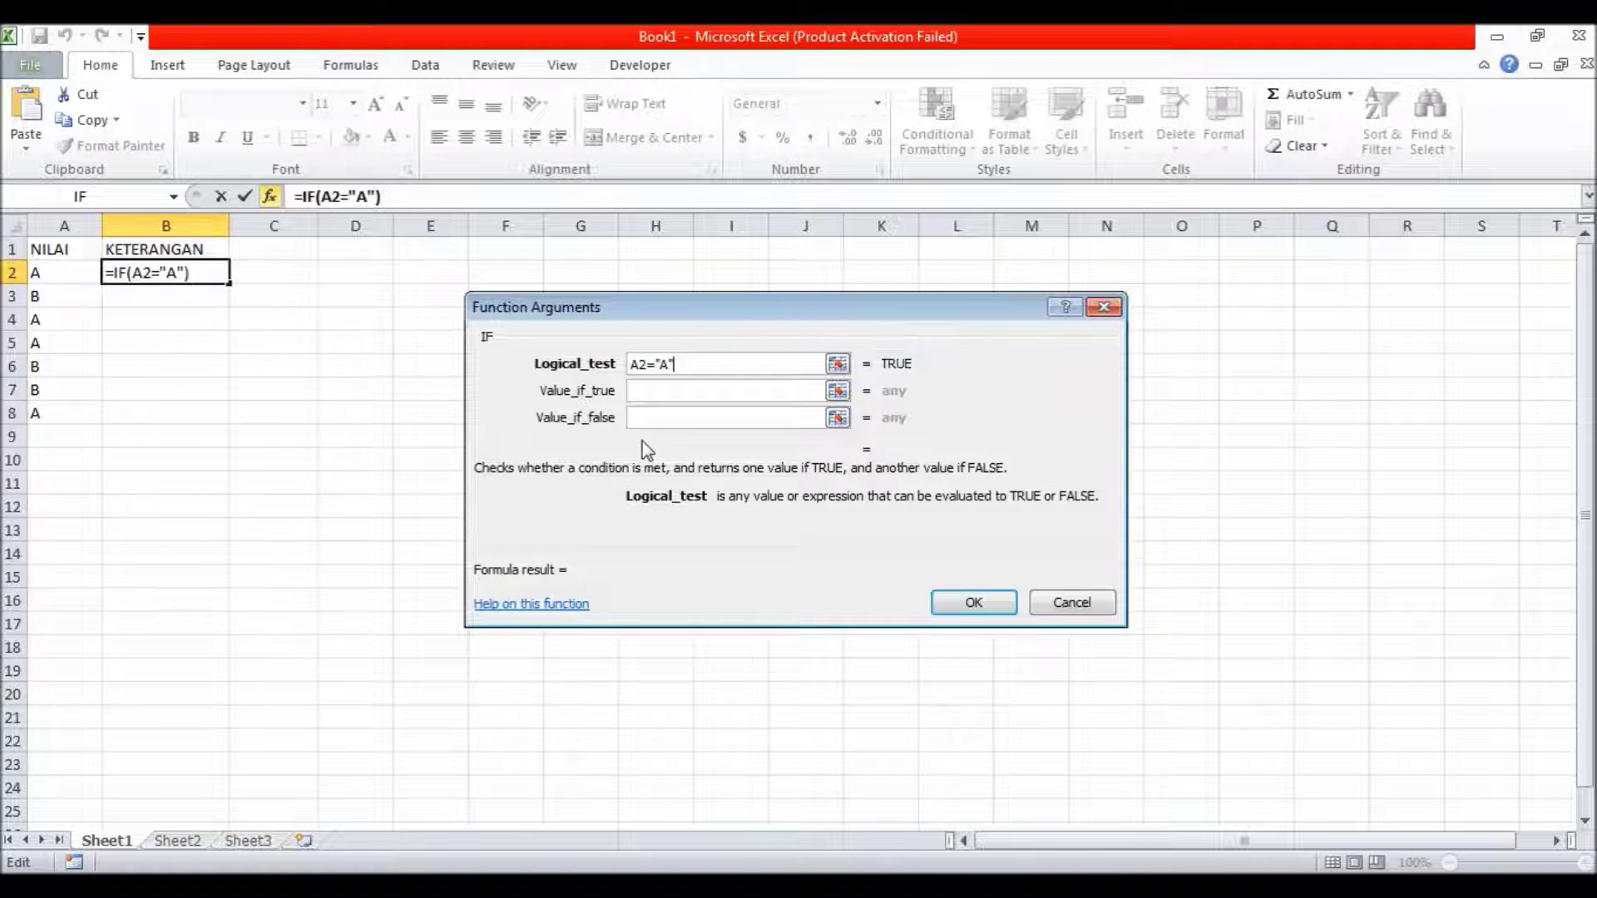
- Set Value_if_true to "ISTIMEWA" and Value_if_false to "OK", then confirm the B2 formula
{"action": "left_click", "coordinate": [647, 389]}
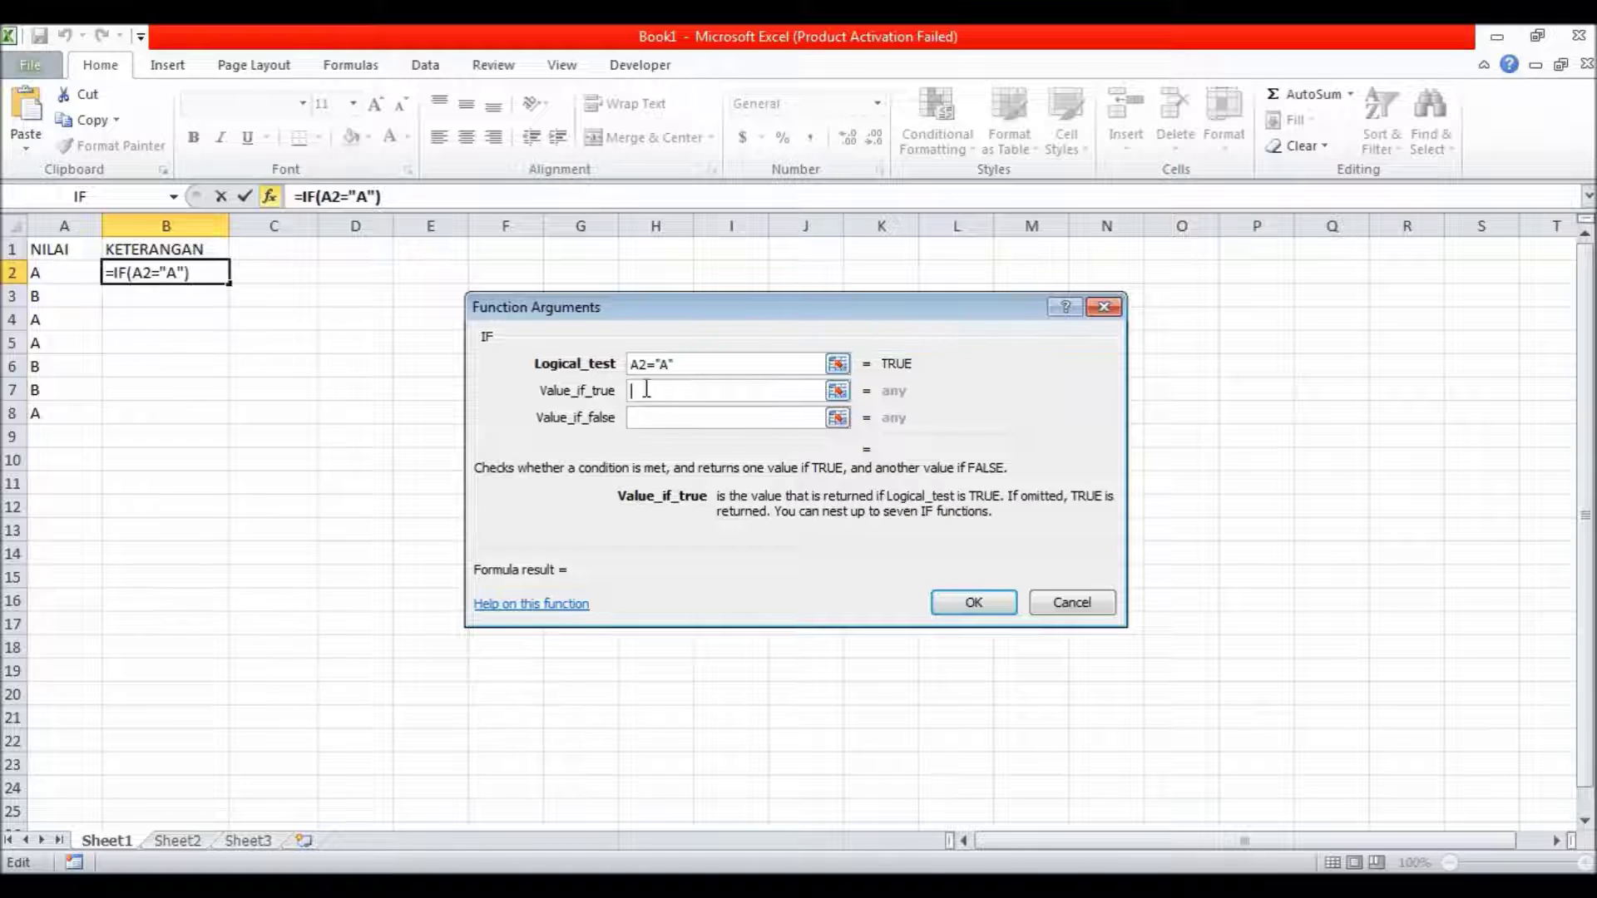
{"action": "type", "text": "\"ISTIMEWA"}
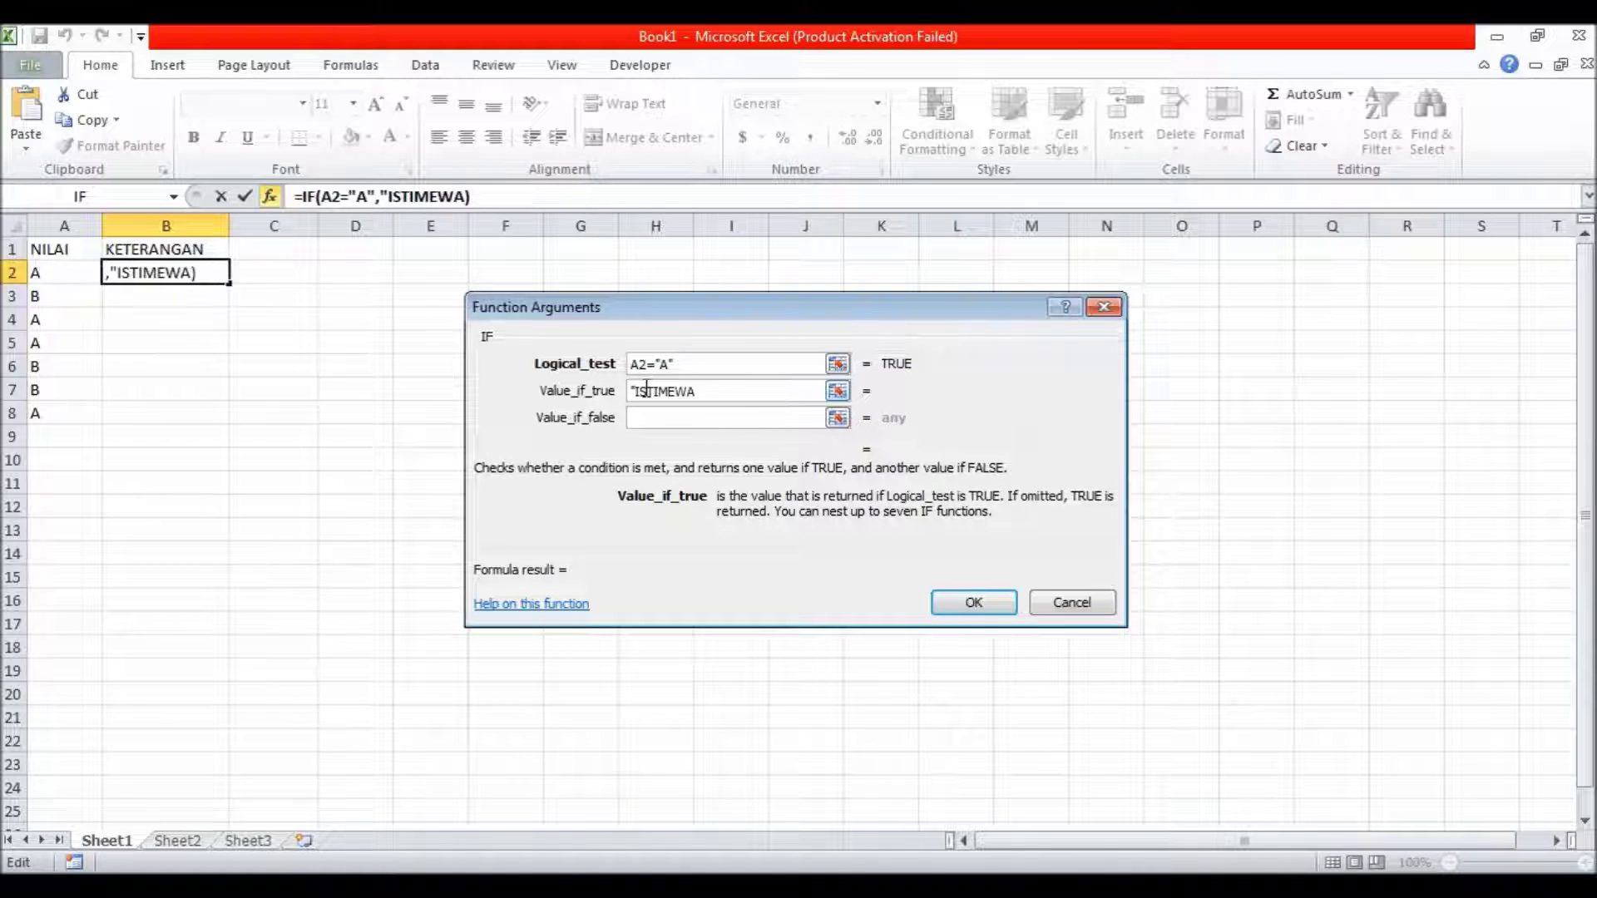
{"action": "type", "text": "\""}
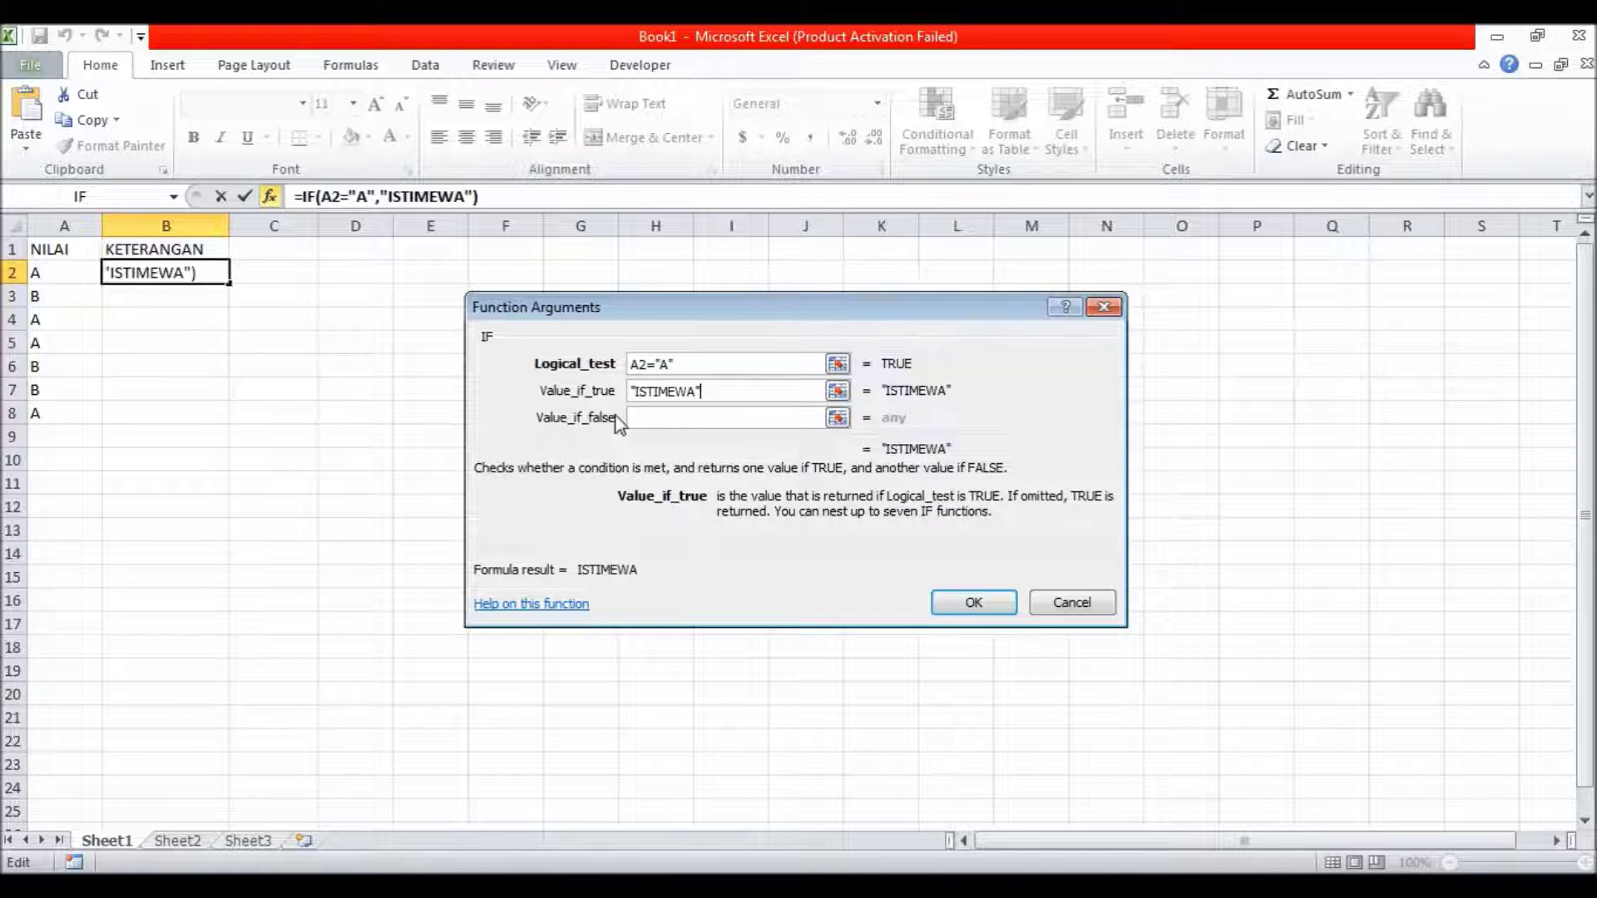
{"action": "left_click", "coordinate": [639, 418]}
{"action": "type", "text": "\"OK\""}
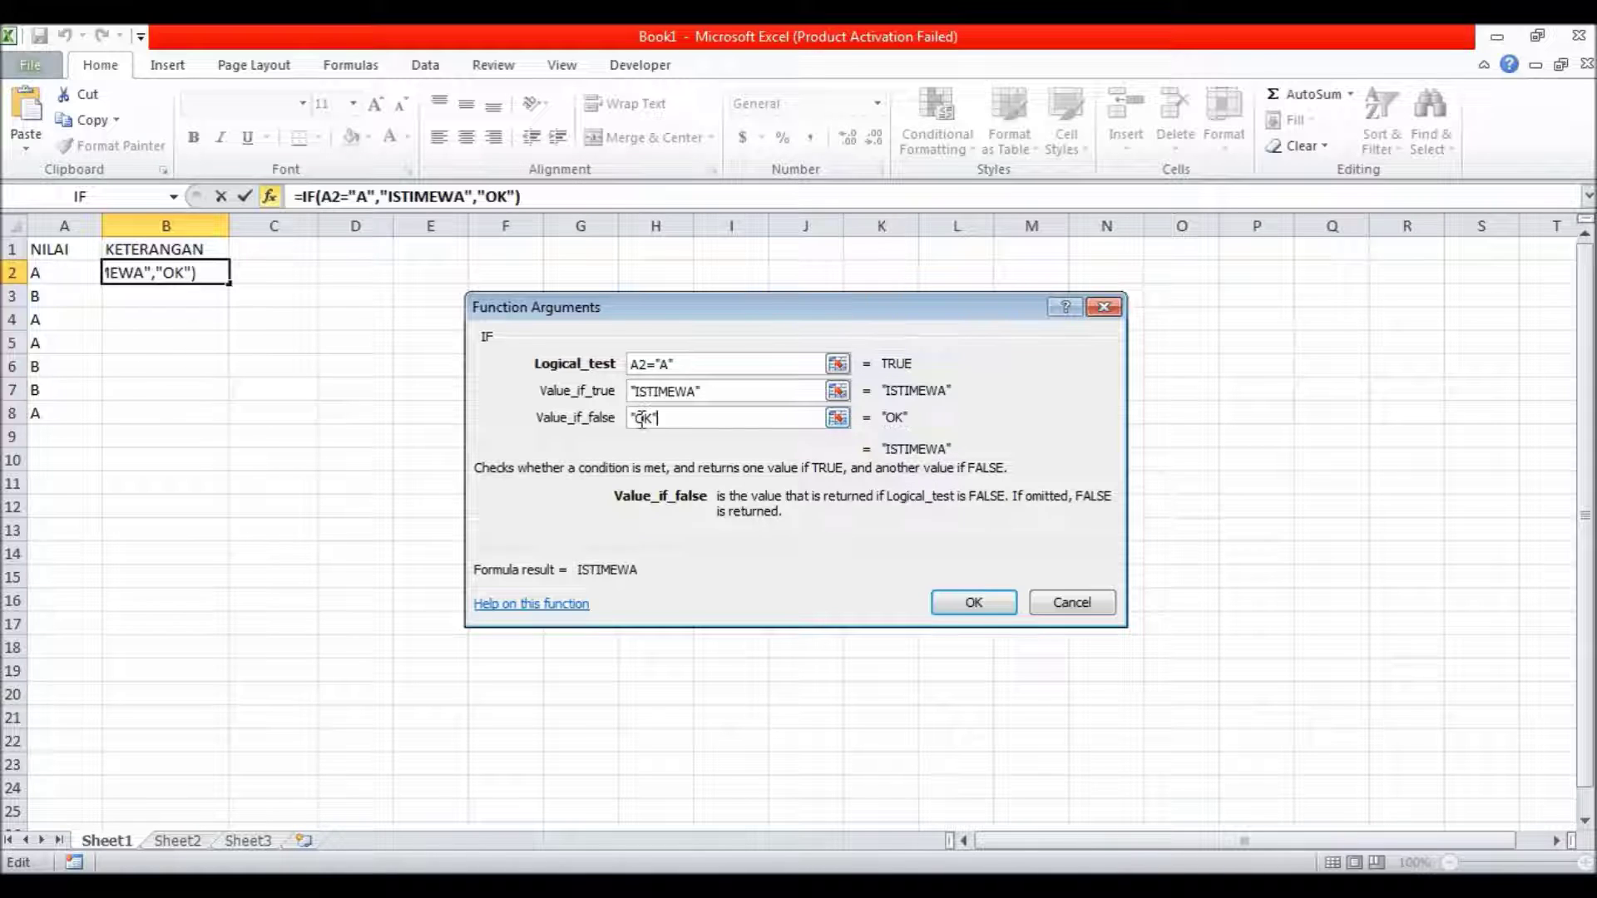
{"action": "left_click", "coordinate": [969, 603]}
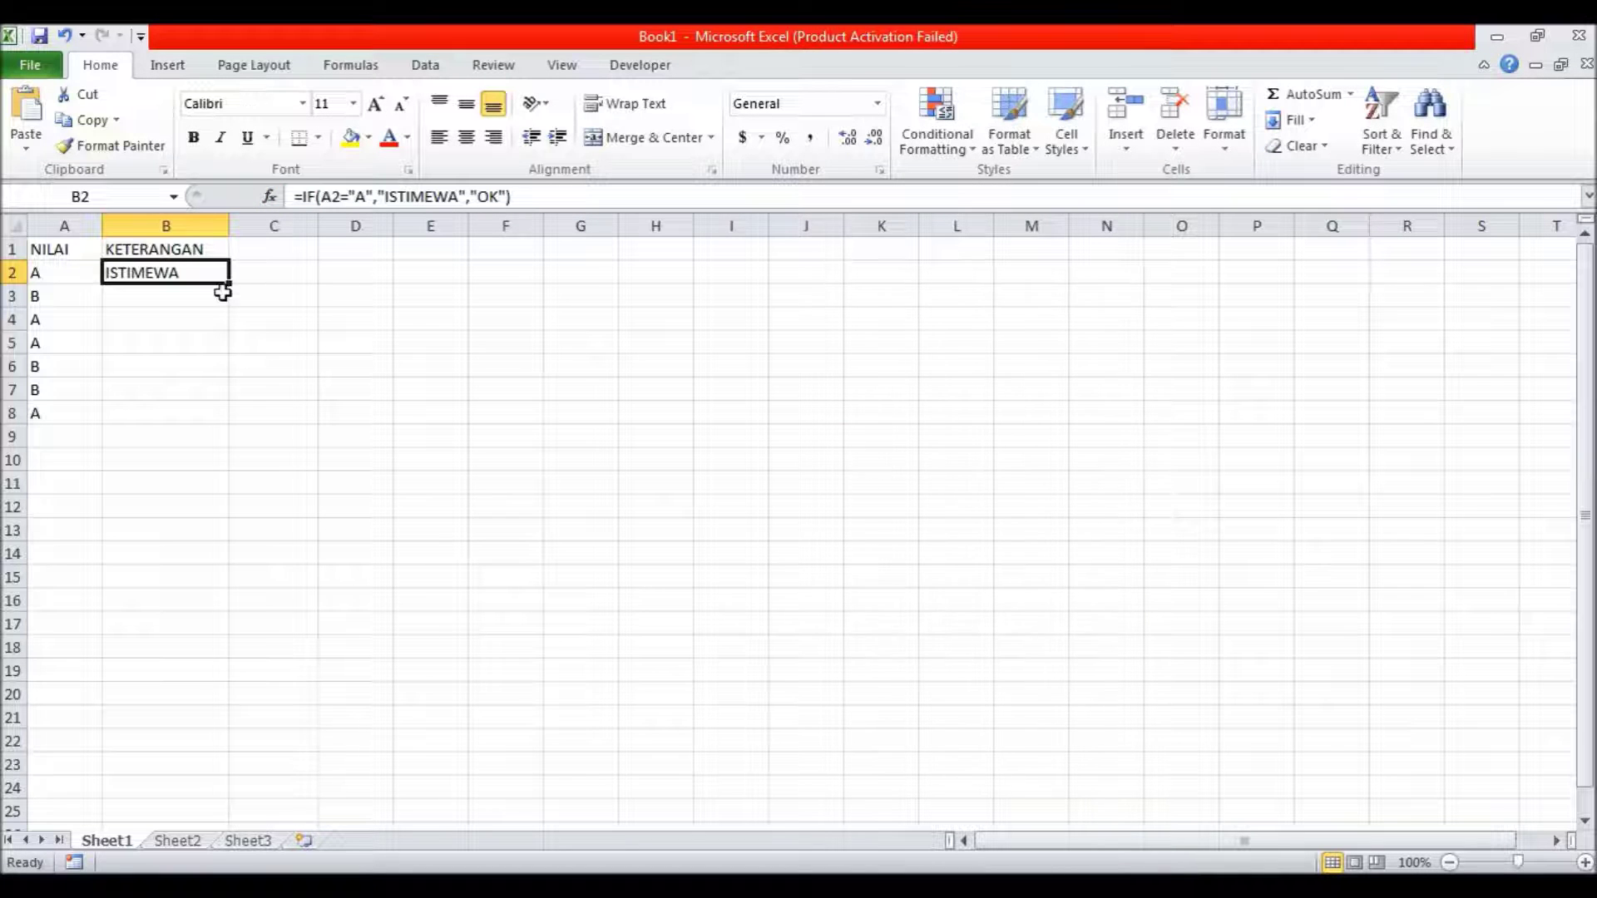
- Copy B2's formula down to B8 and widen column C
{"action": "left_click_drag", "start_coordinate": [229, 284], "coordinate": [230, 424]}
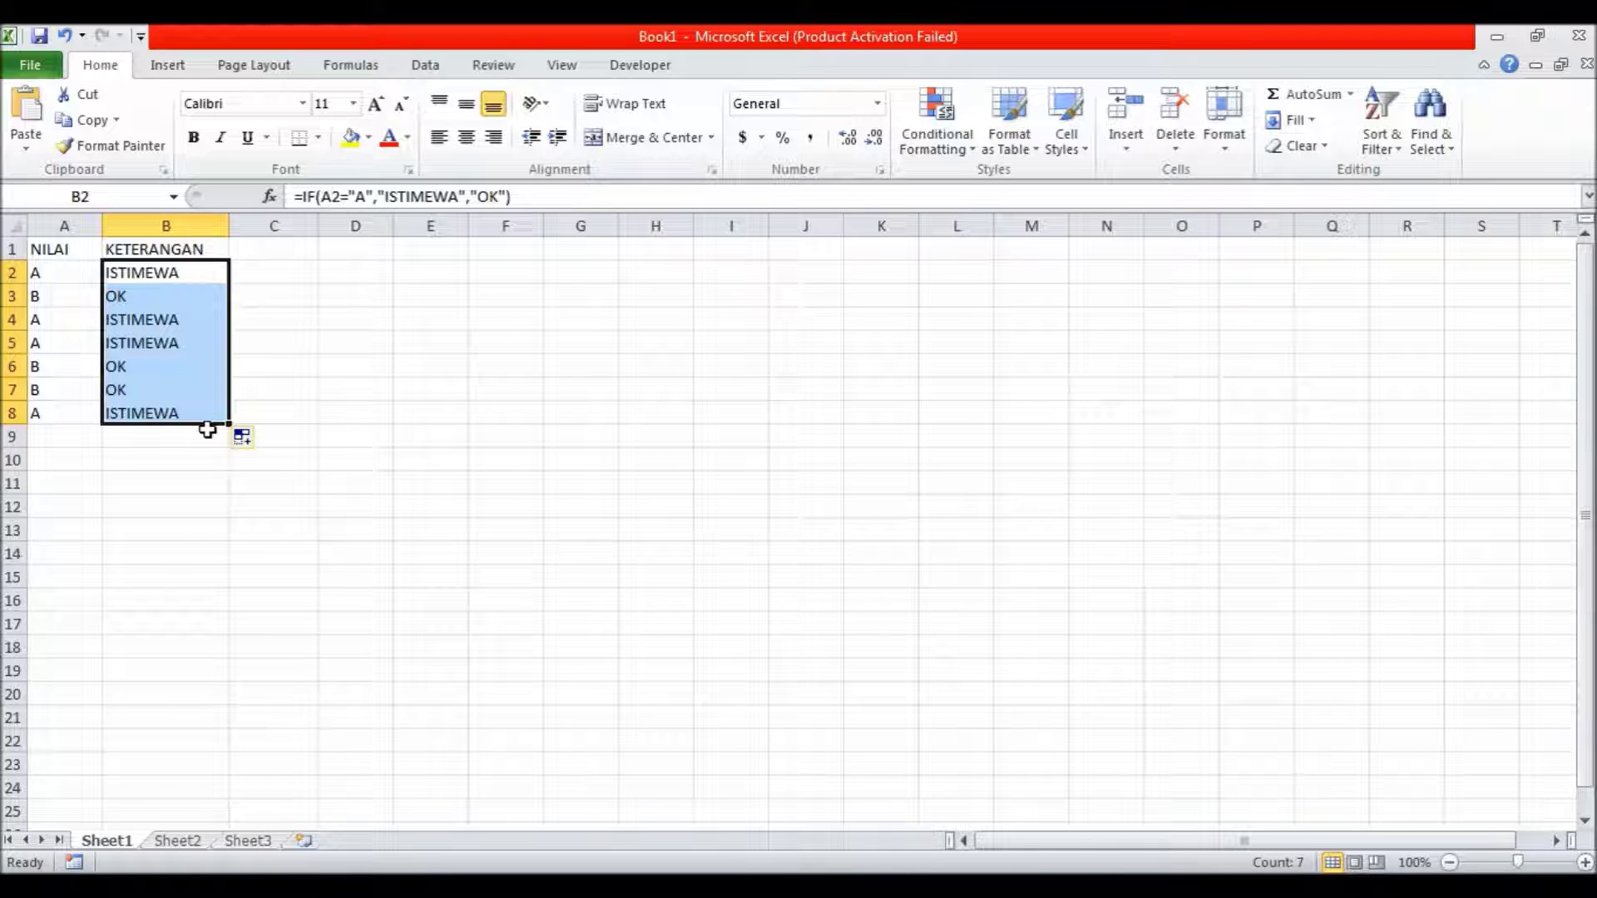
{"action": "left_click_drag", "start_coordinate": [319, 226], "coordinate": [358, 229]}
{"action": "left_click", "coordinate": [289, 278]}
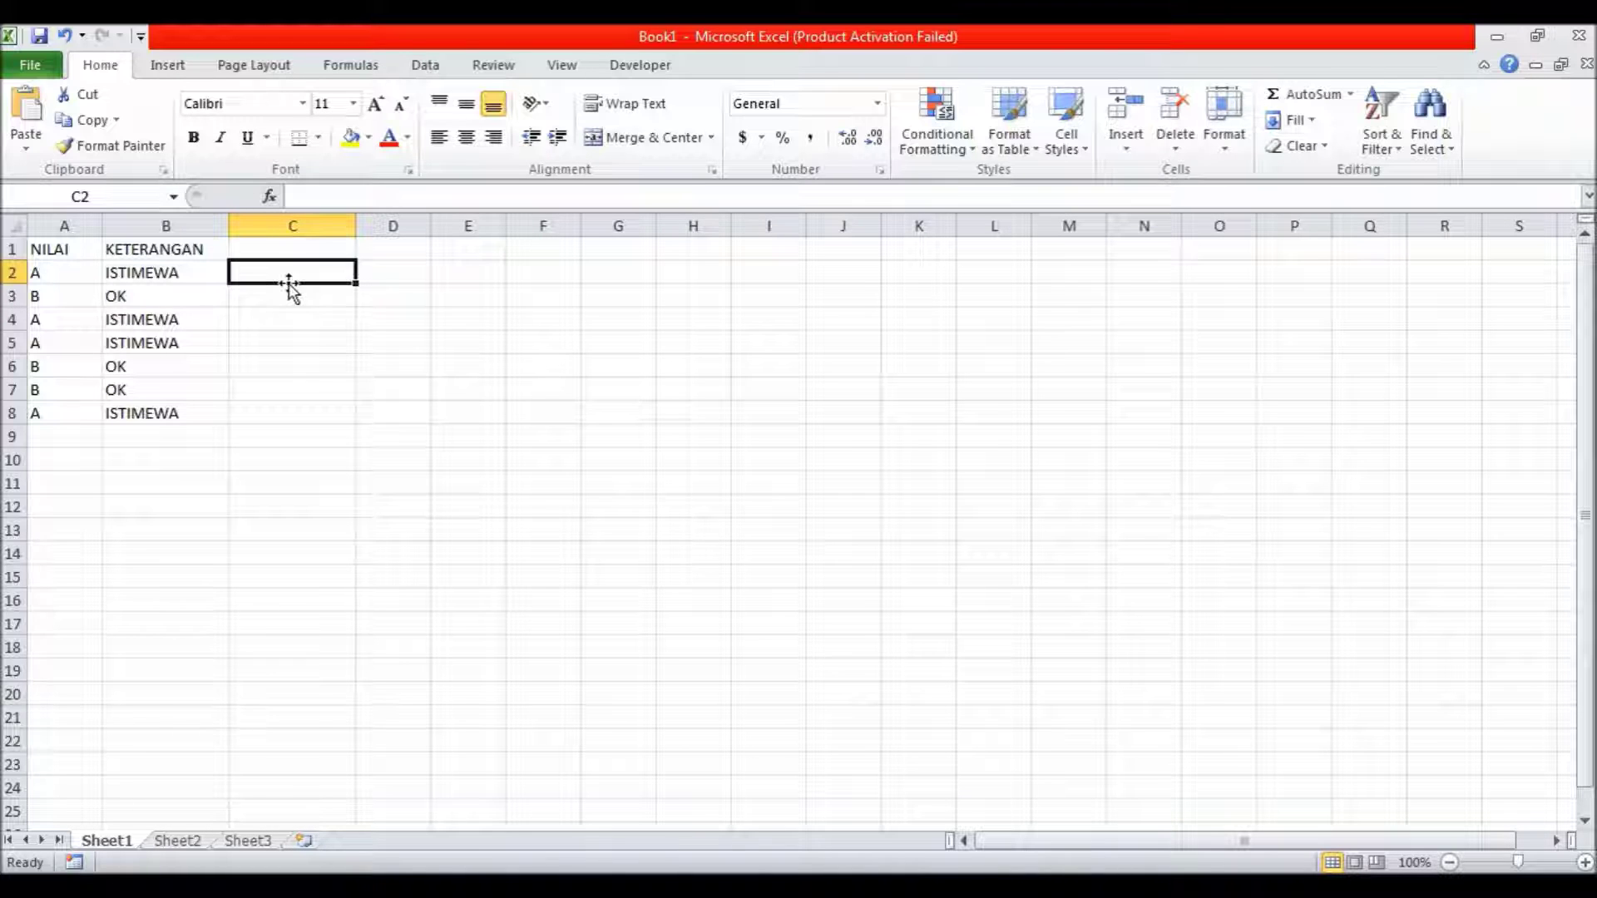
- Type =IF(A2="A","ISTIMEWA","OK") into C2 with formula autocomplete
{"action": "type", "text": "="}
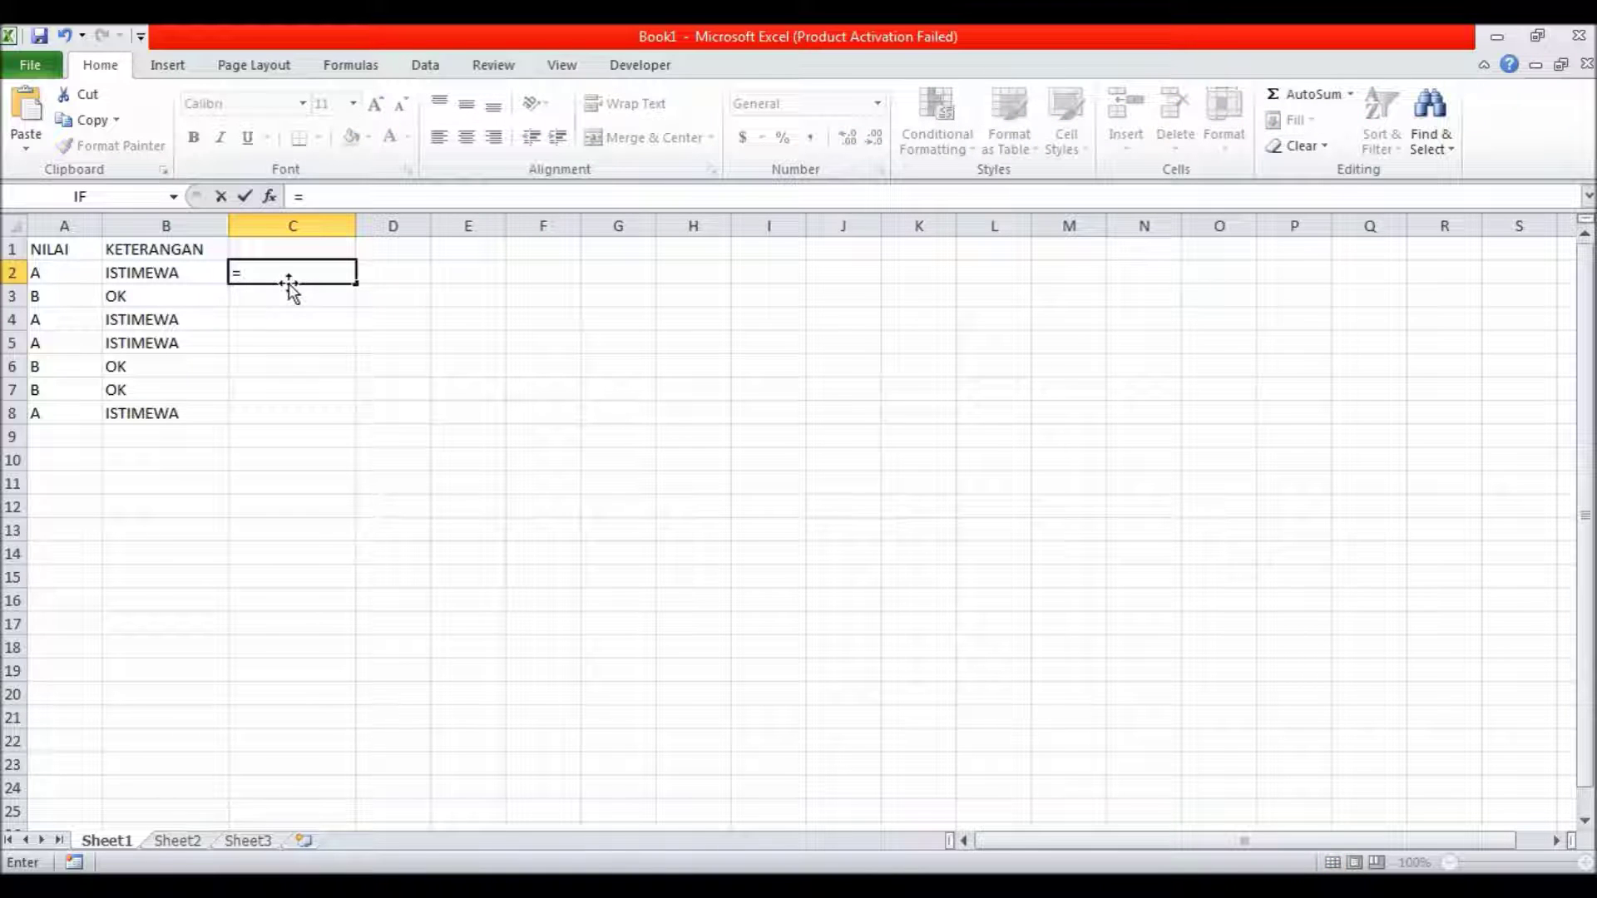
{"action": "type", "text": "if"}
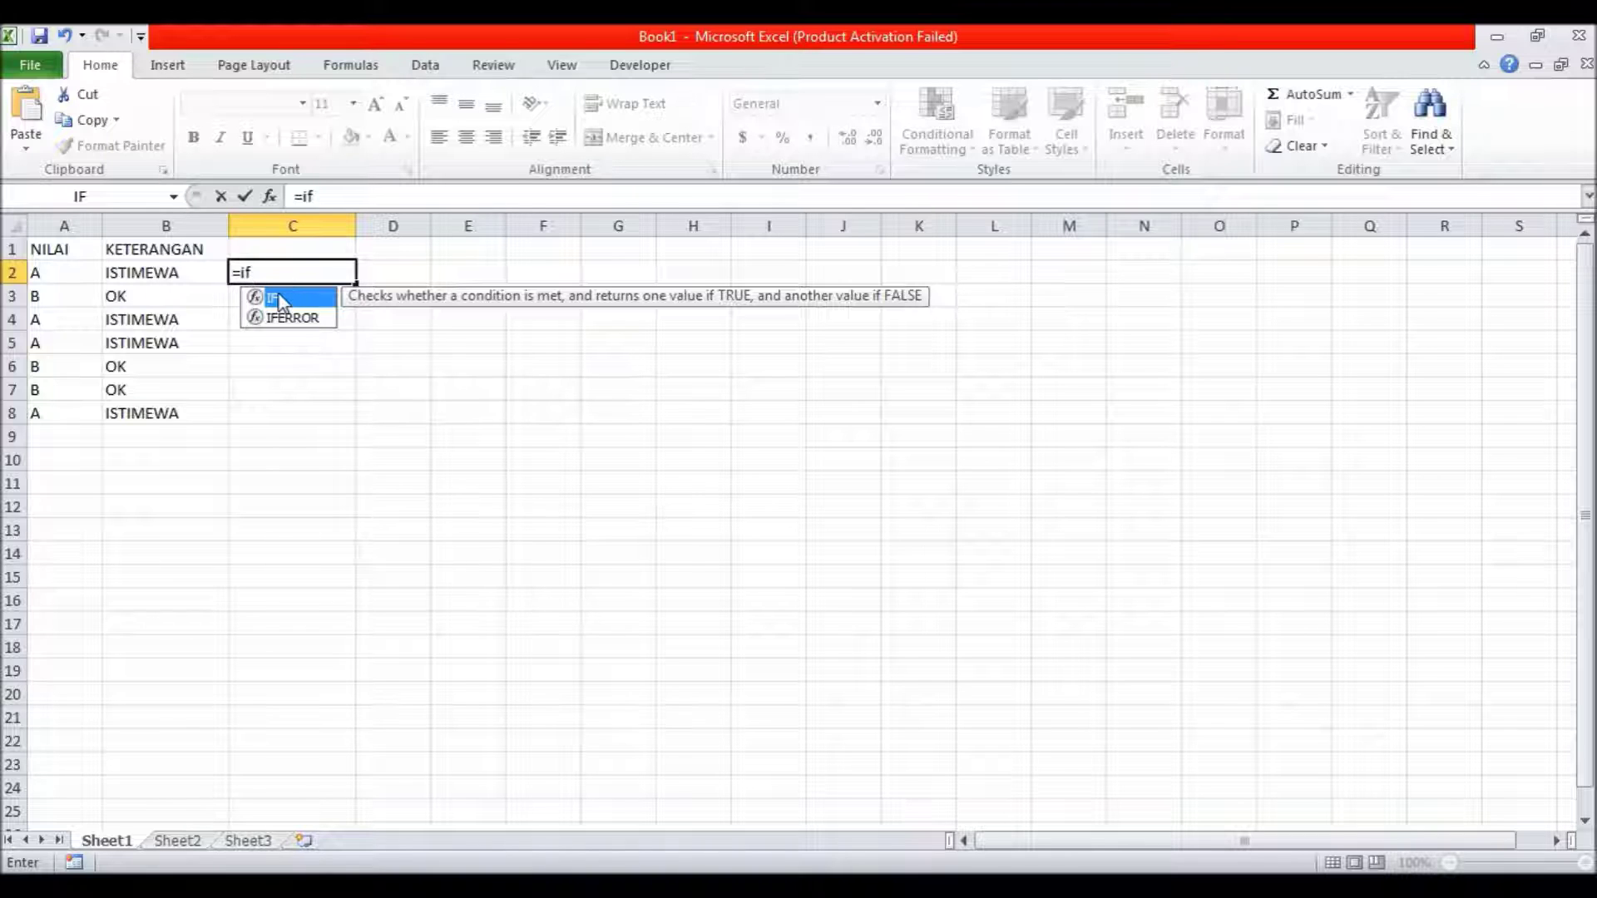
{"action": "double_click", "coordinate": [279, 299]}
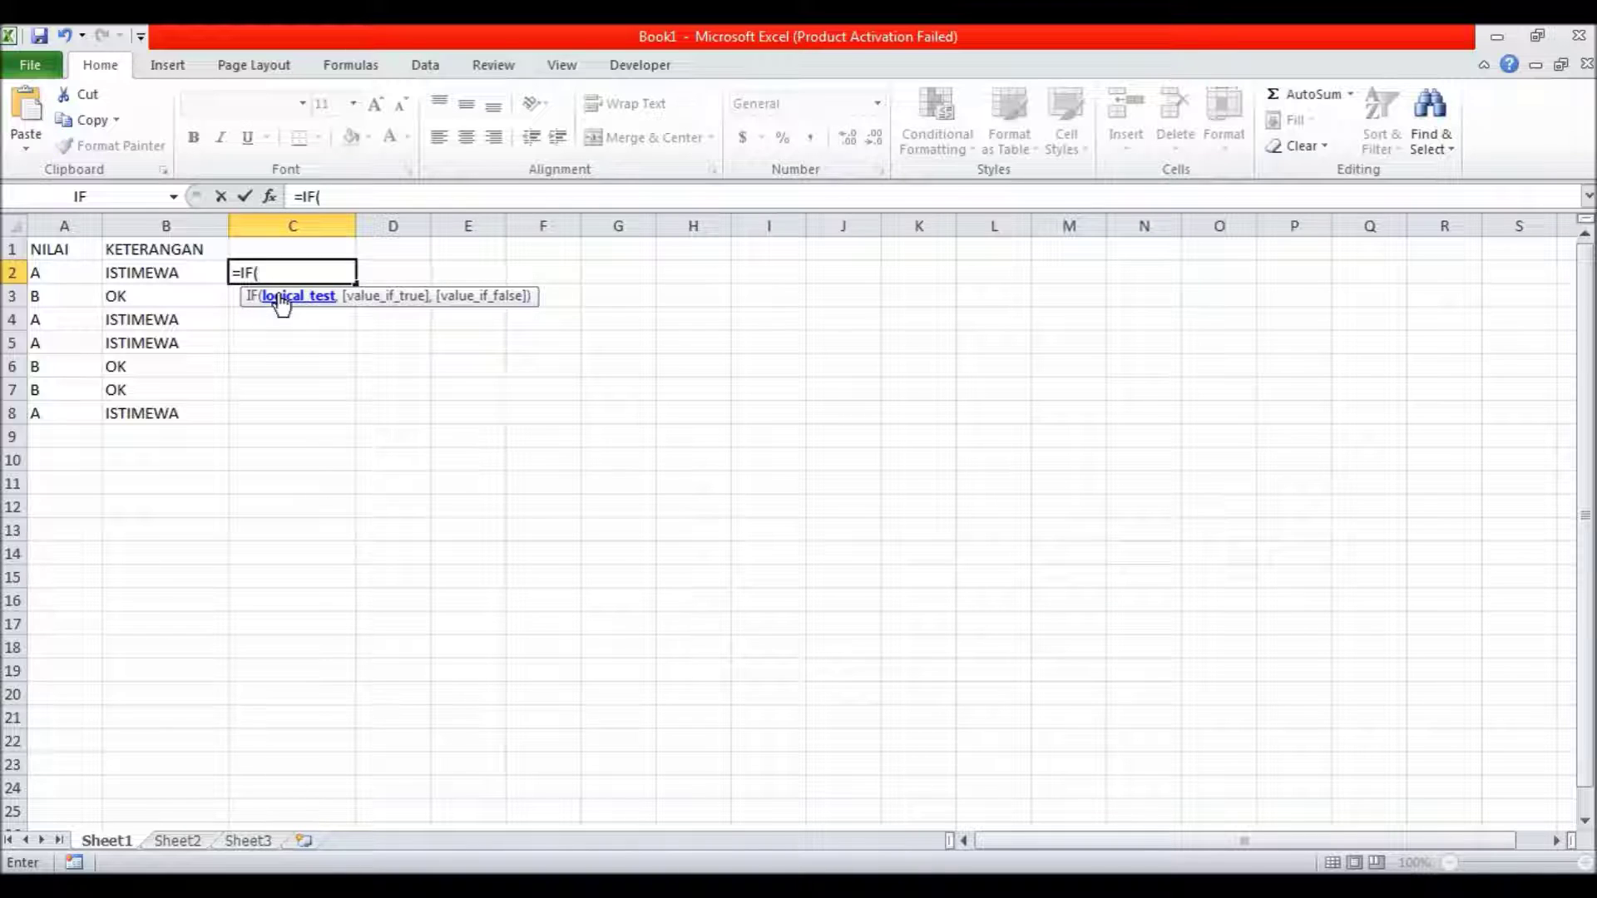
{"action": "left_click", "coordinate": [50, 272]}
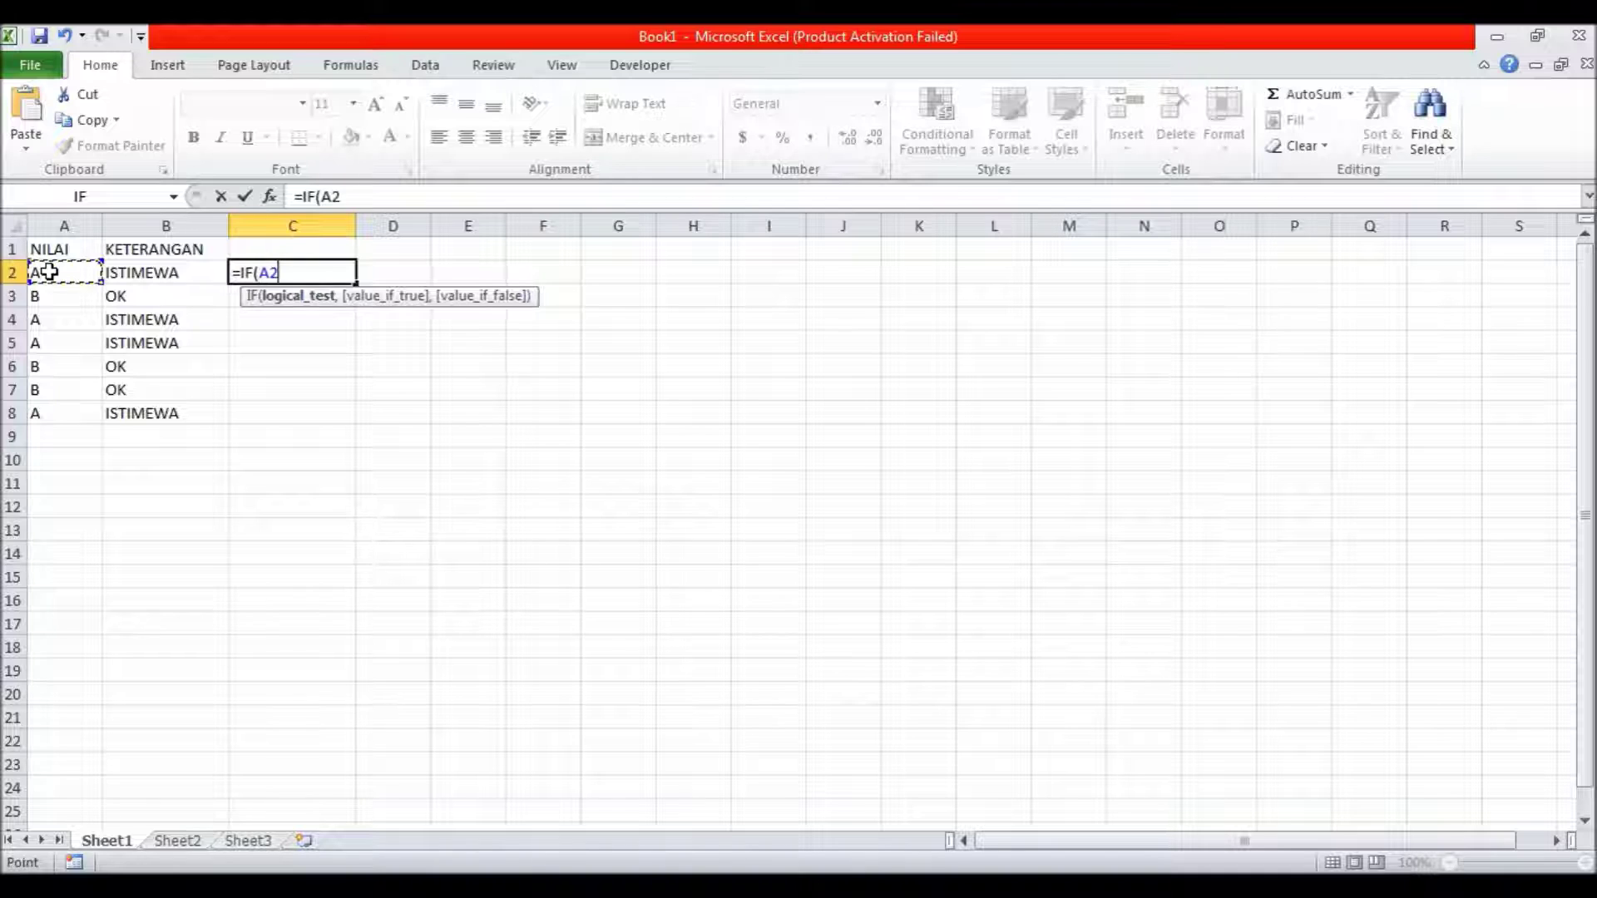
{"action": "type", "text": "=\""}
{"action": "type", "text": "A\""}
{"action": "type", "text": ","}
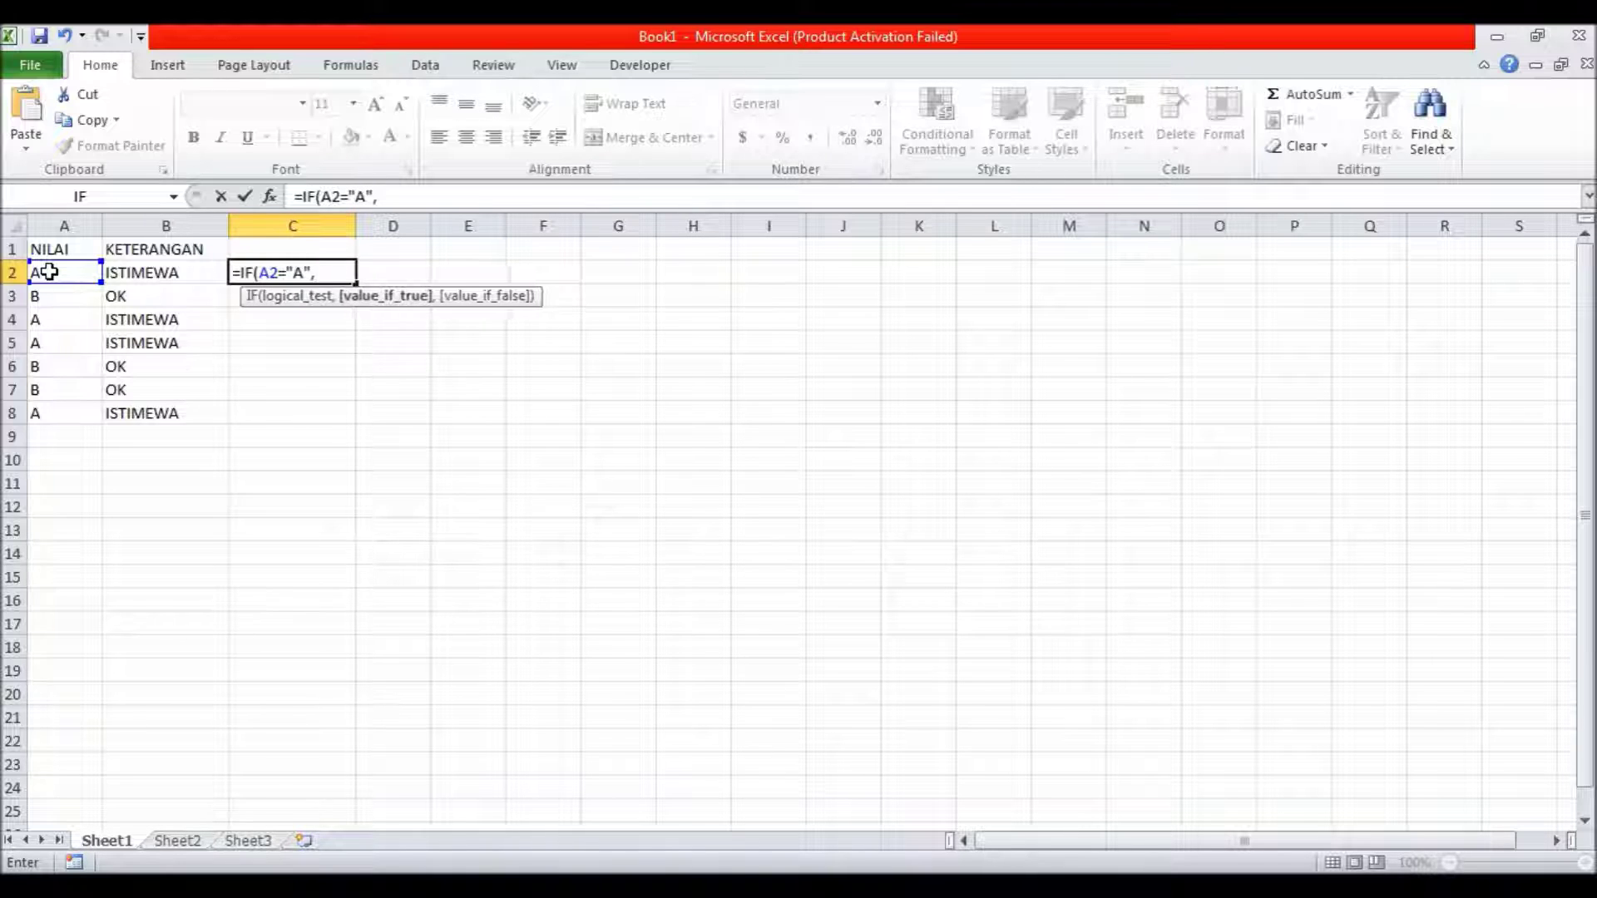
{"action": "type", "text": "\"is"}
{"action": "key", "text": "BackSpace"}
{"action": "key", "text": "BackSpace"}
{"action": "type", "text": "ISTIMEWA"}
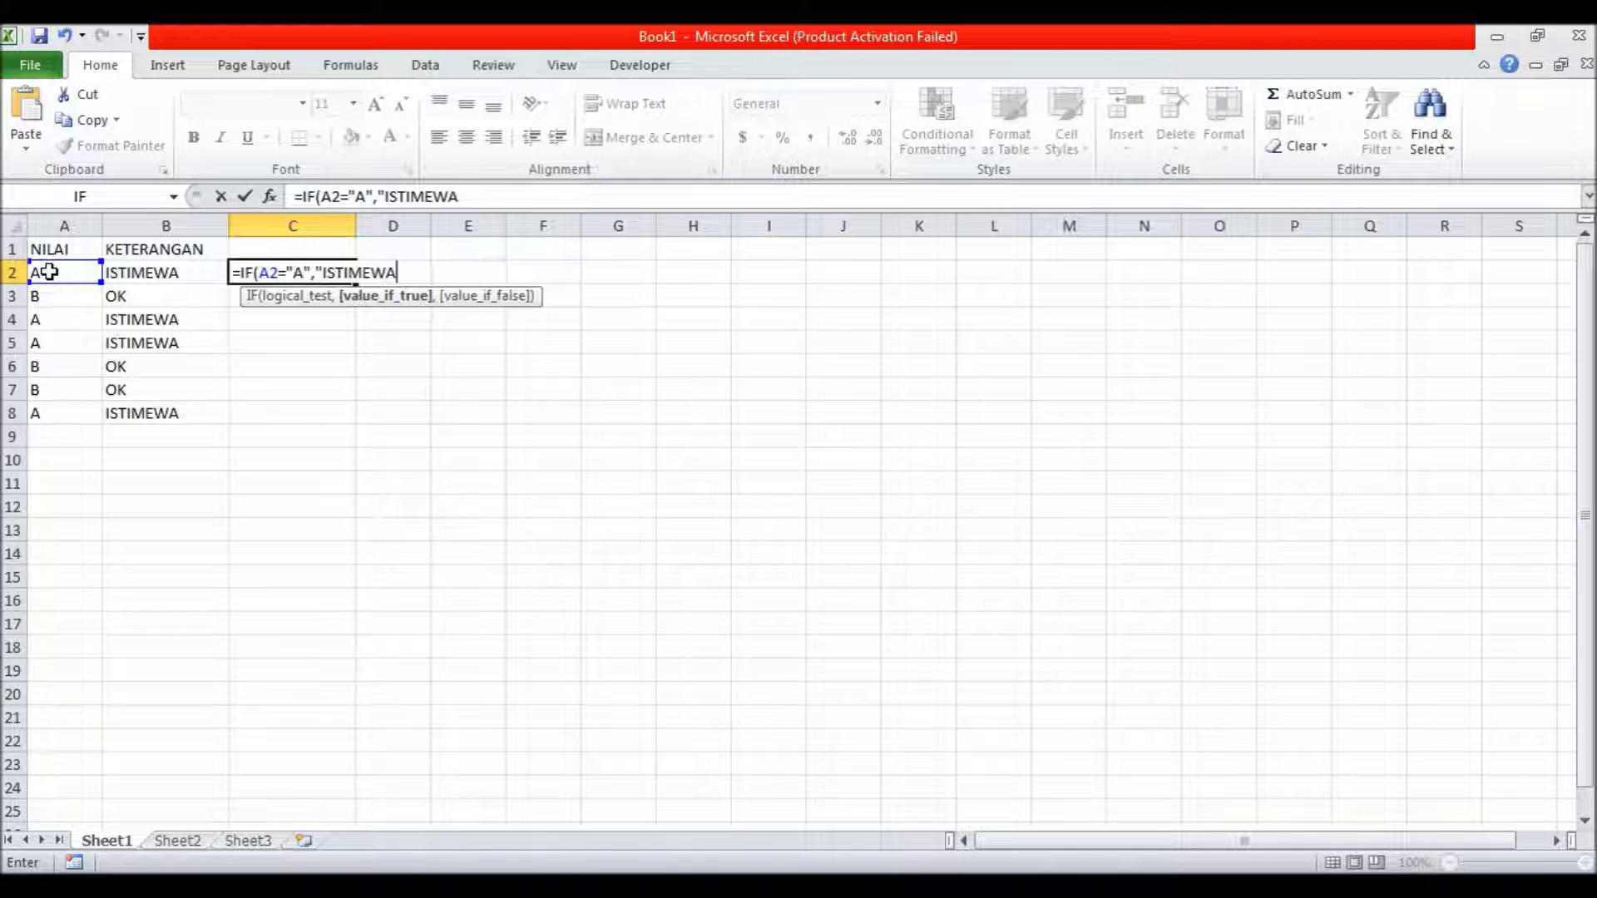
{"action": "type", "text": "\","}
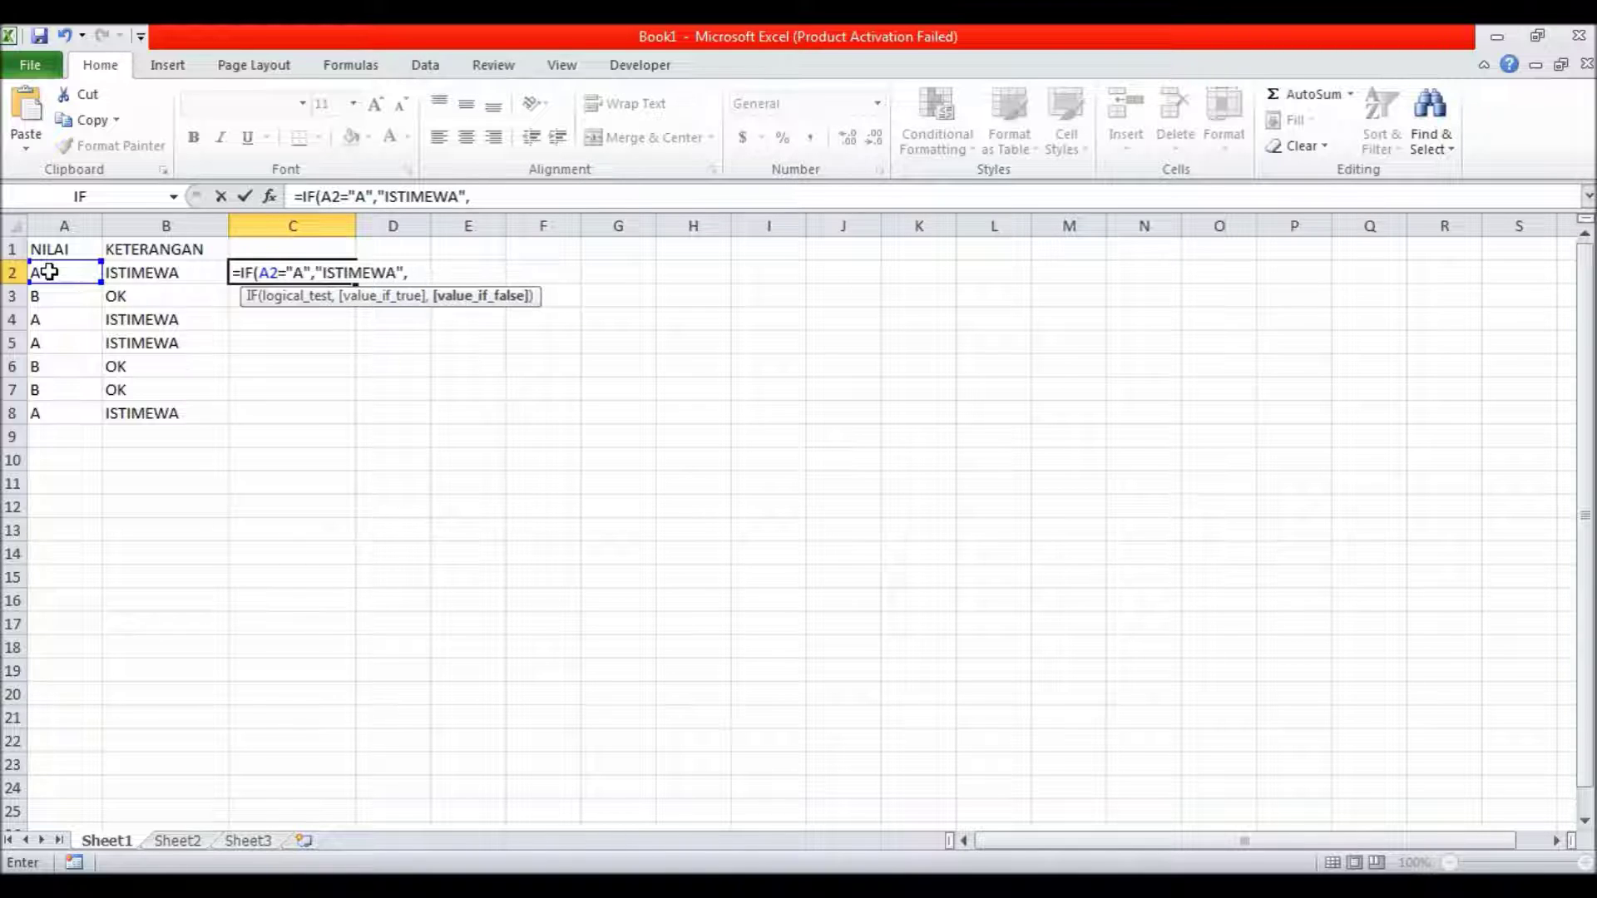
{"action": "type", "text": "\"OK\""}
{"action": "type", "text": ")"}
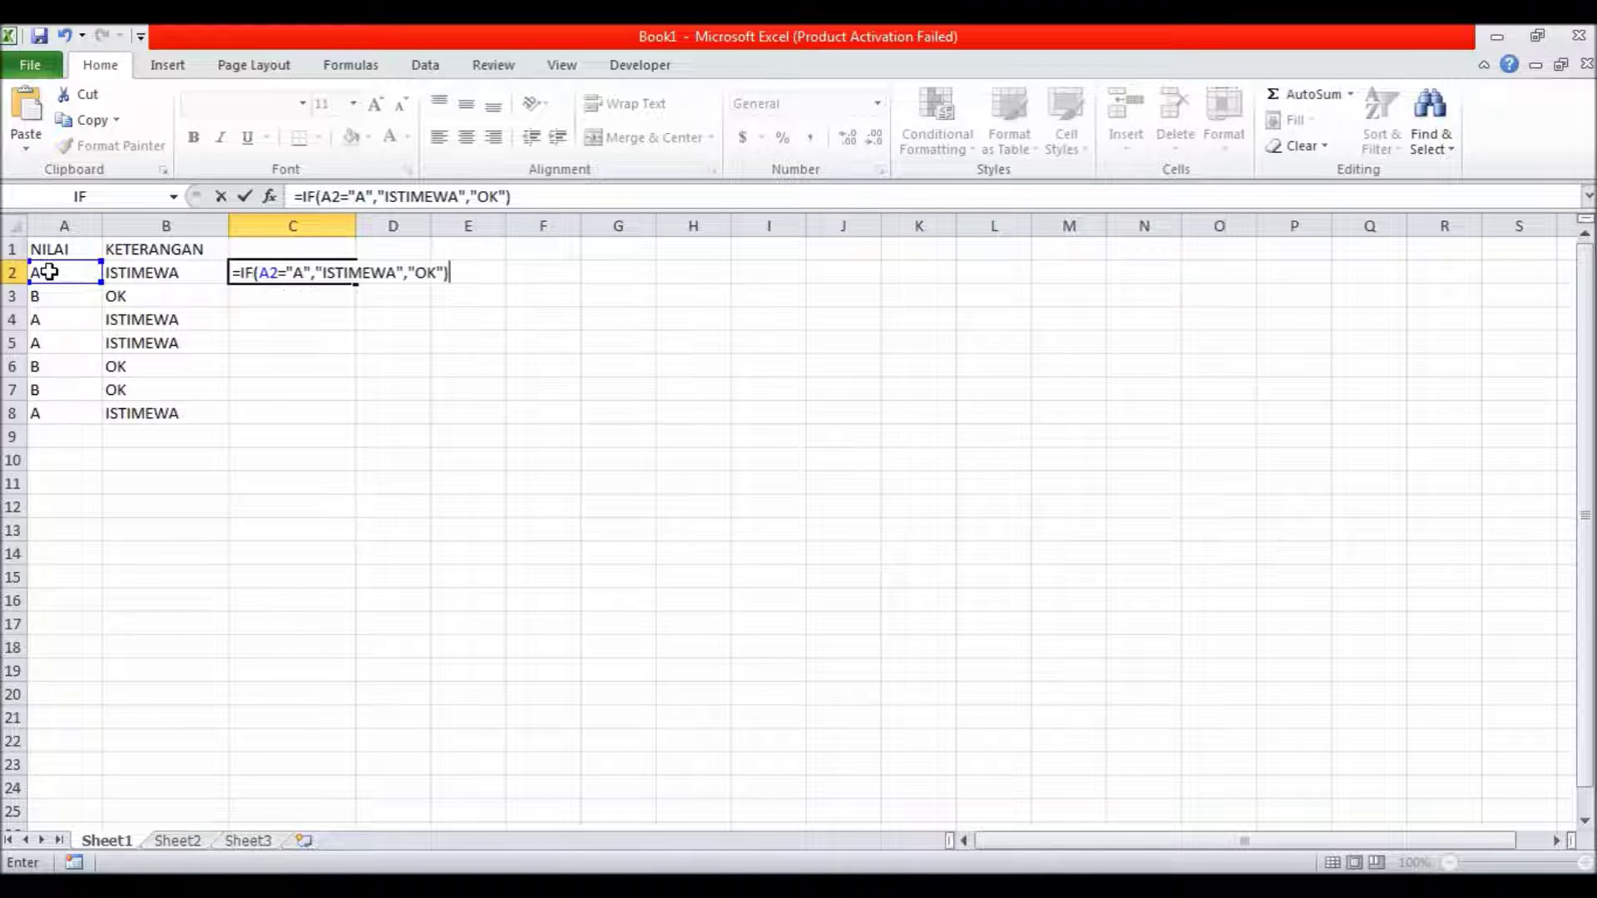
{"action": "key", "text": "Return"}
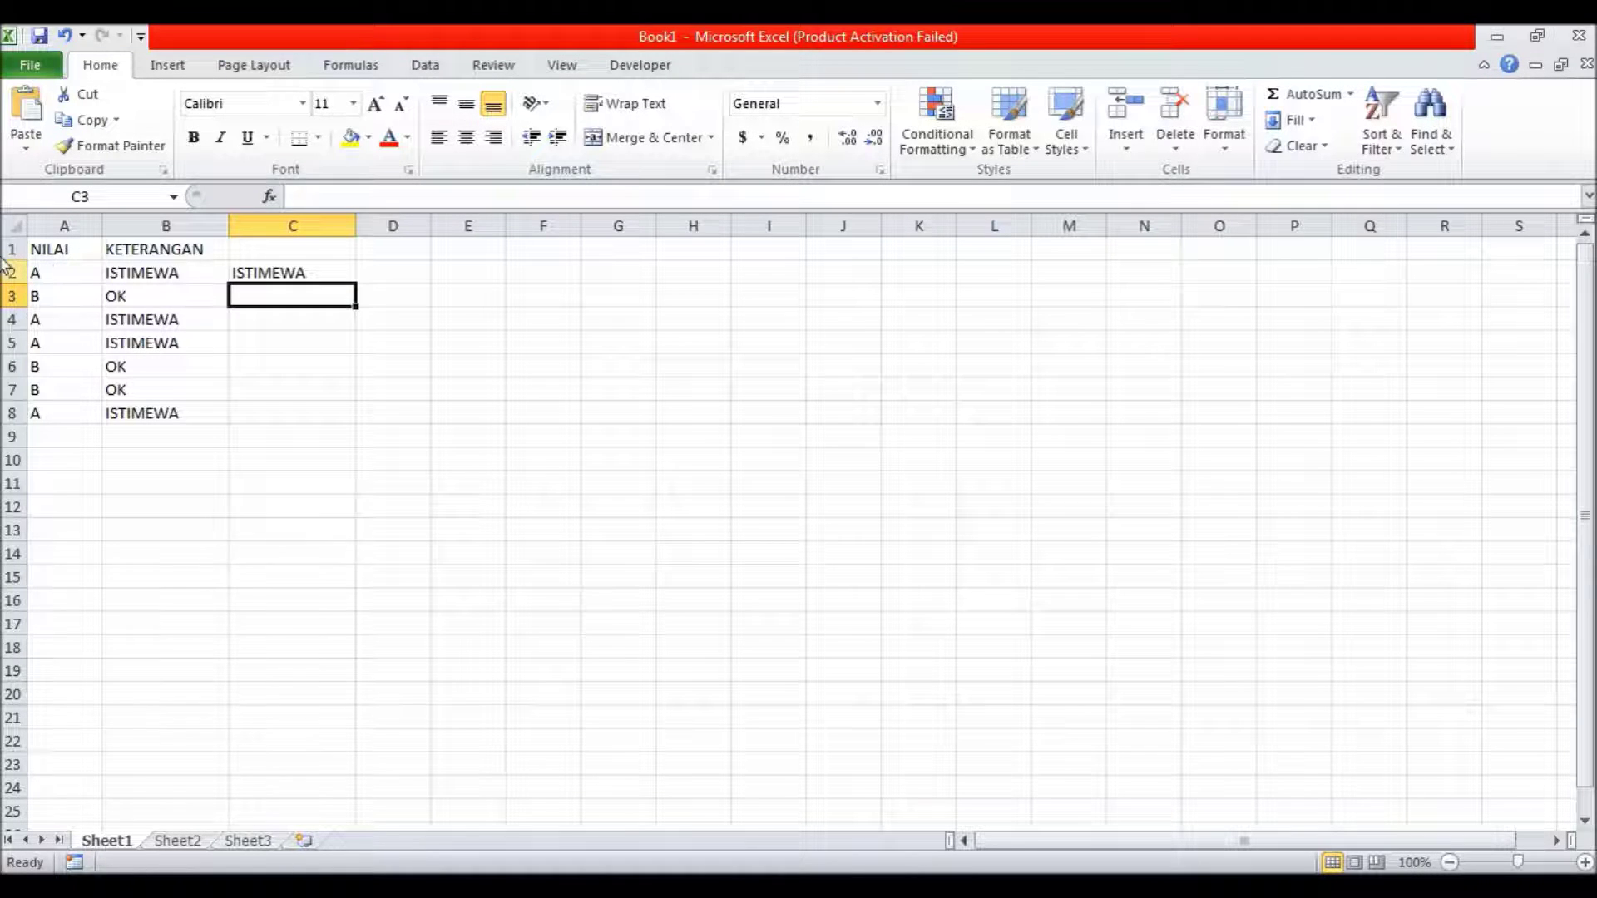
- Fill C2's formula down through C8
{"action": "left_click", "coordinate": [249, 272]}
{"action": "left_click_drag", "start_coordinate": [356, 284], "coordinate": [359, 414]}
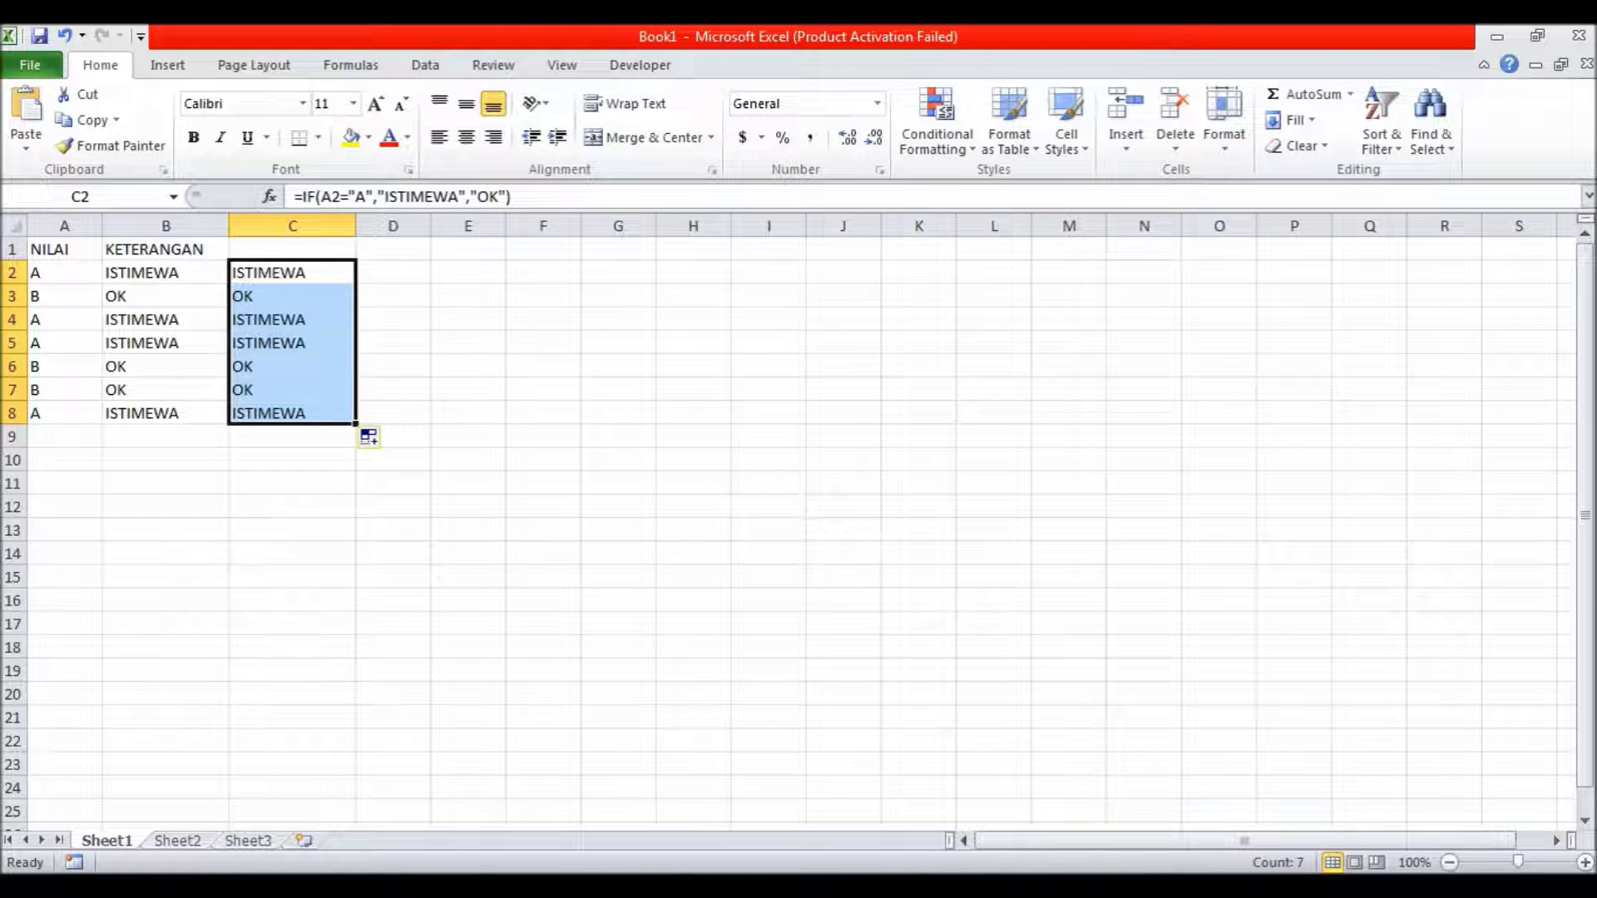
{"action": "key", "text": "super"}
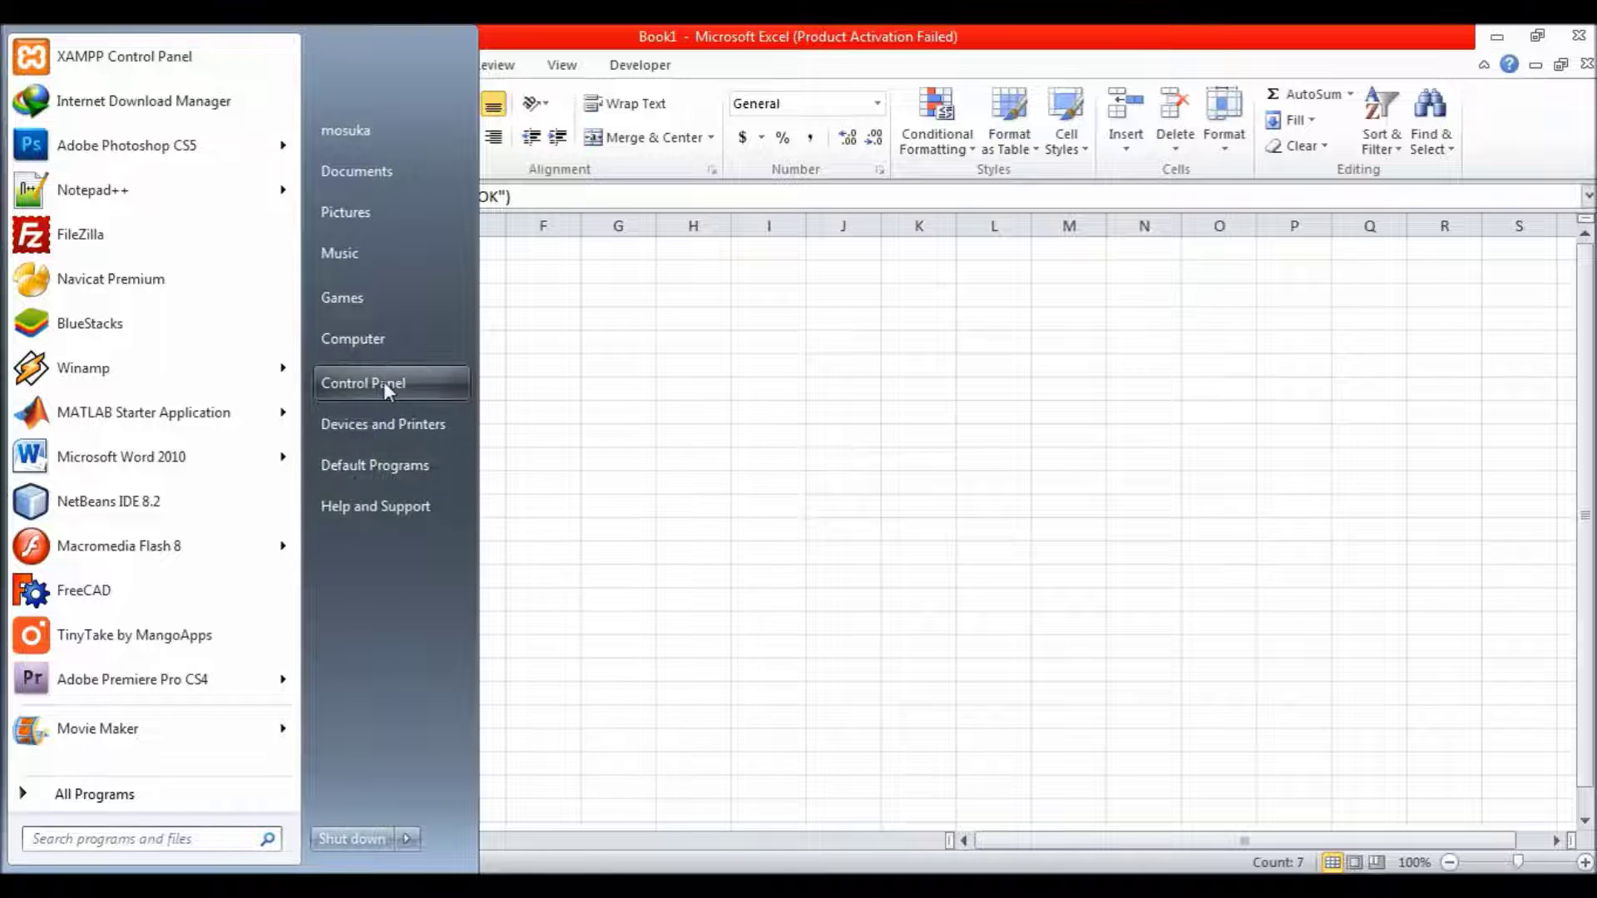
- Open Customize Format from Region and Language's Additional settings in Control Panel
{"action": "key", "text": "Escape"}
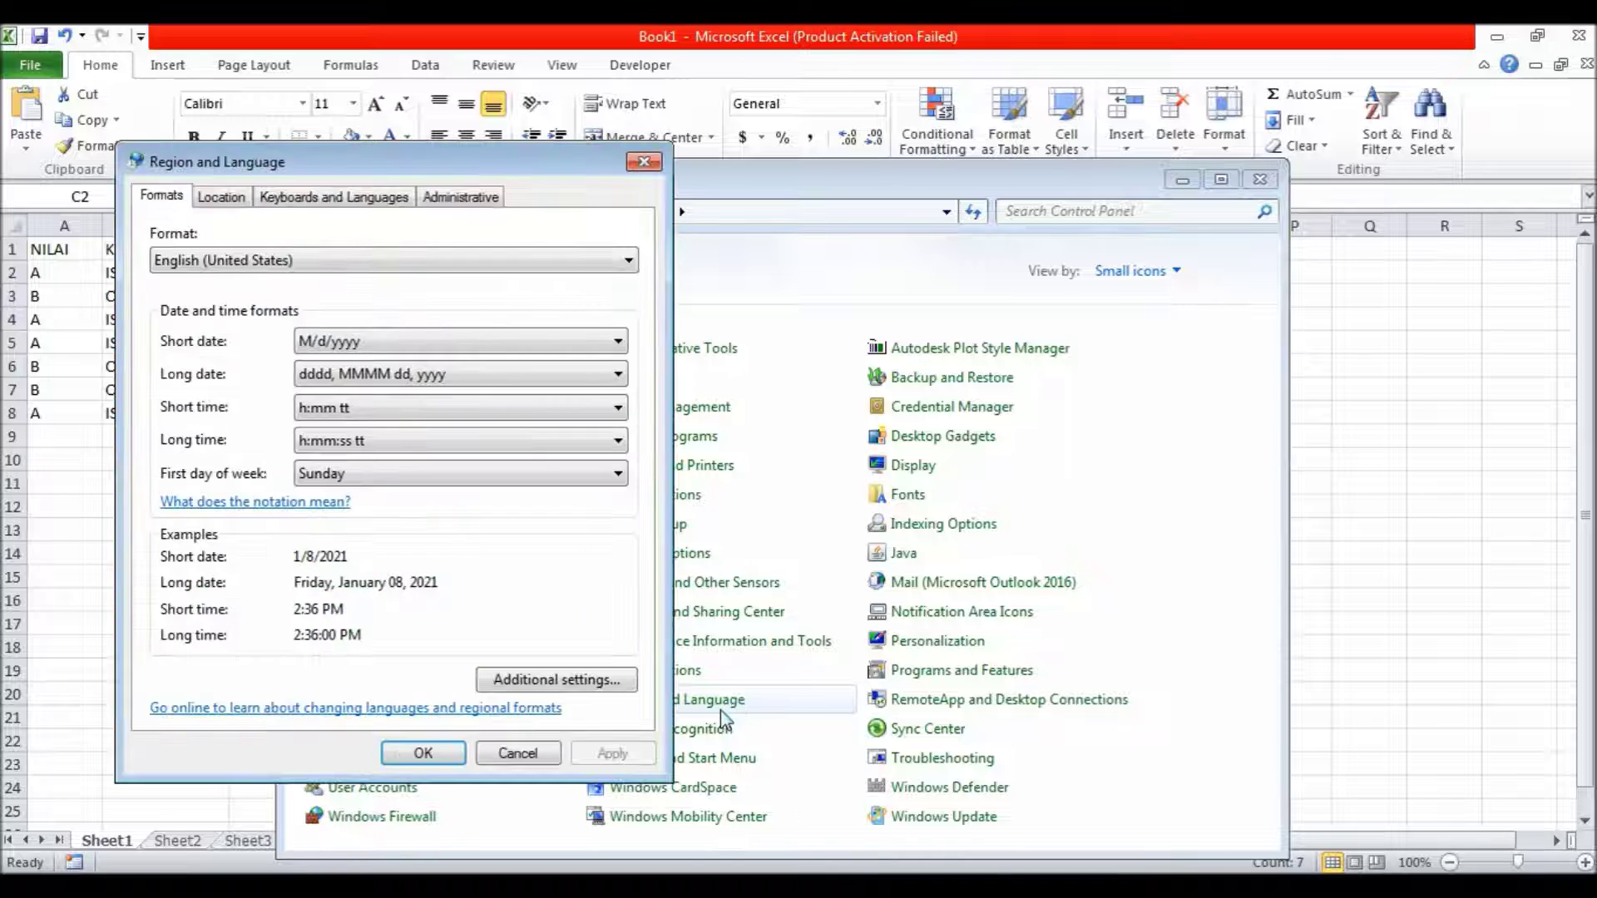
{"action": "left_click", "coordinate": [590, 688]}
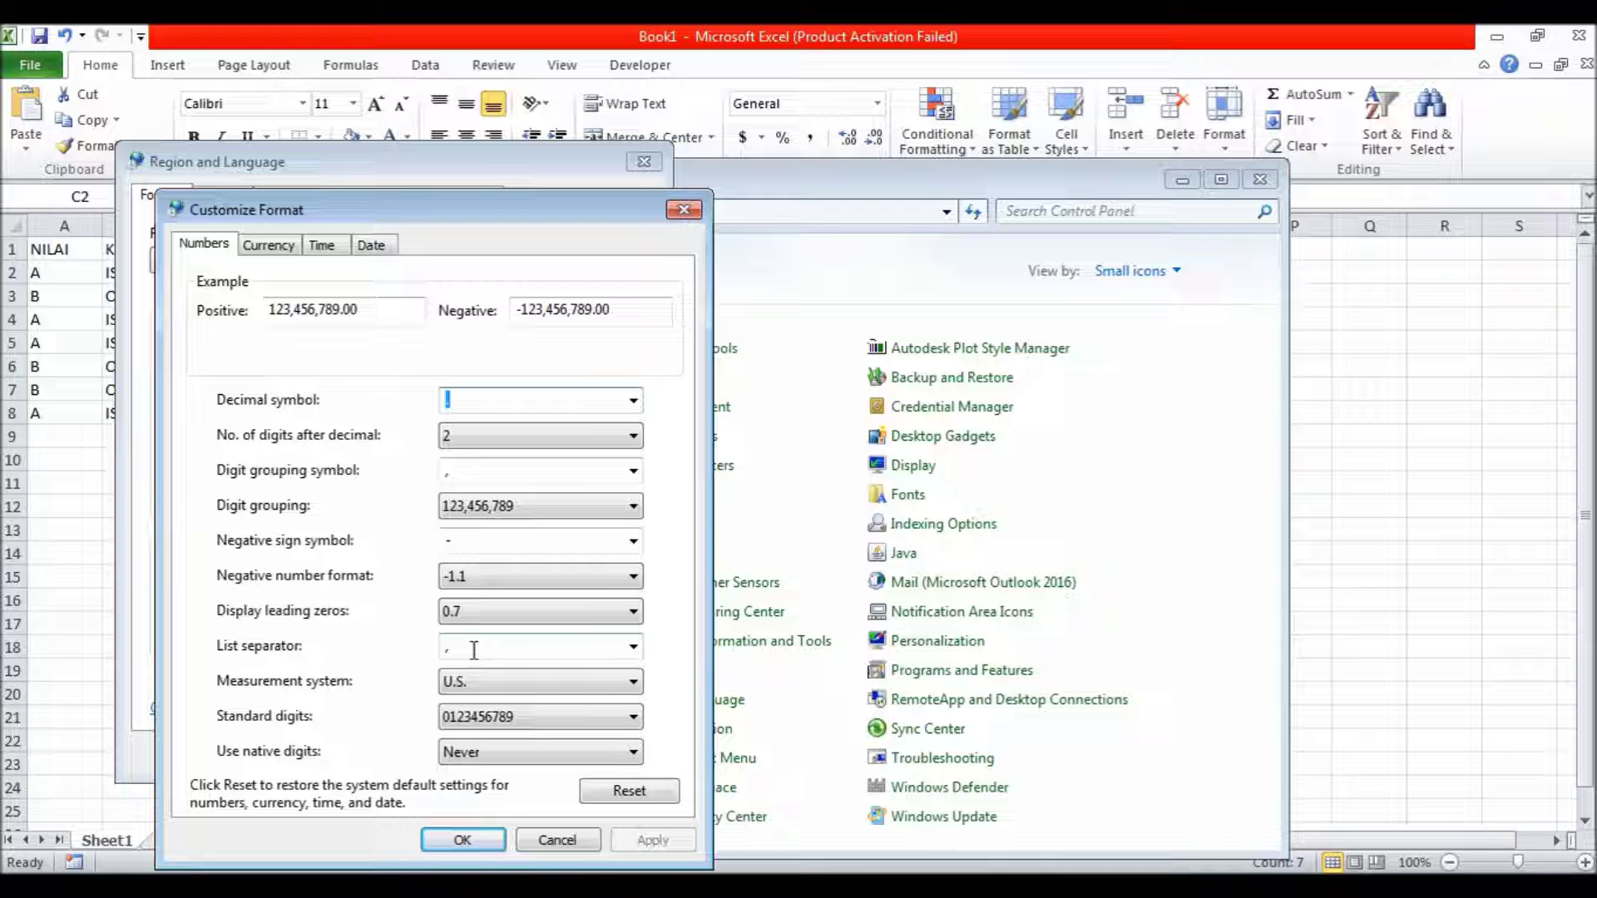
- Change the list separator to ; and apply it in both regional dialogs
{"action": "double_click", "coordinate": [542, 654]}
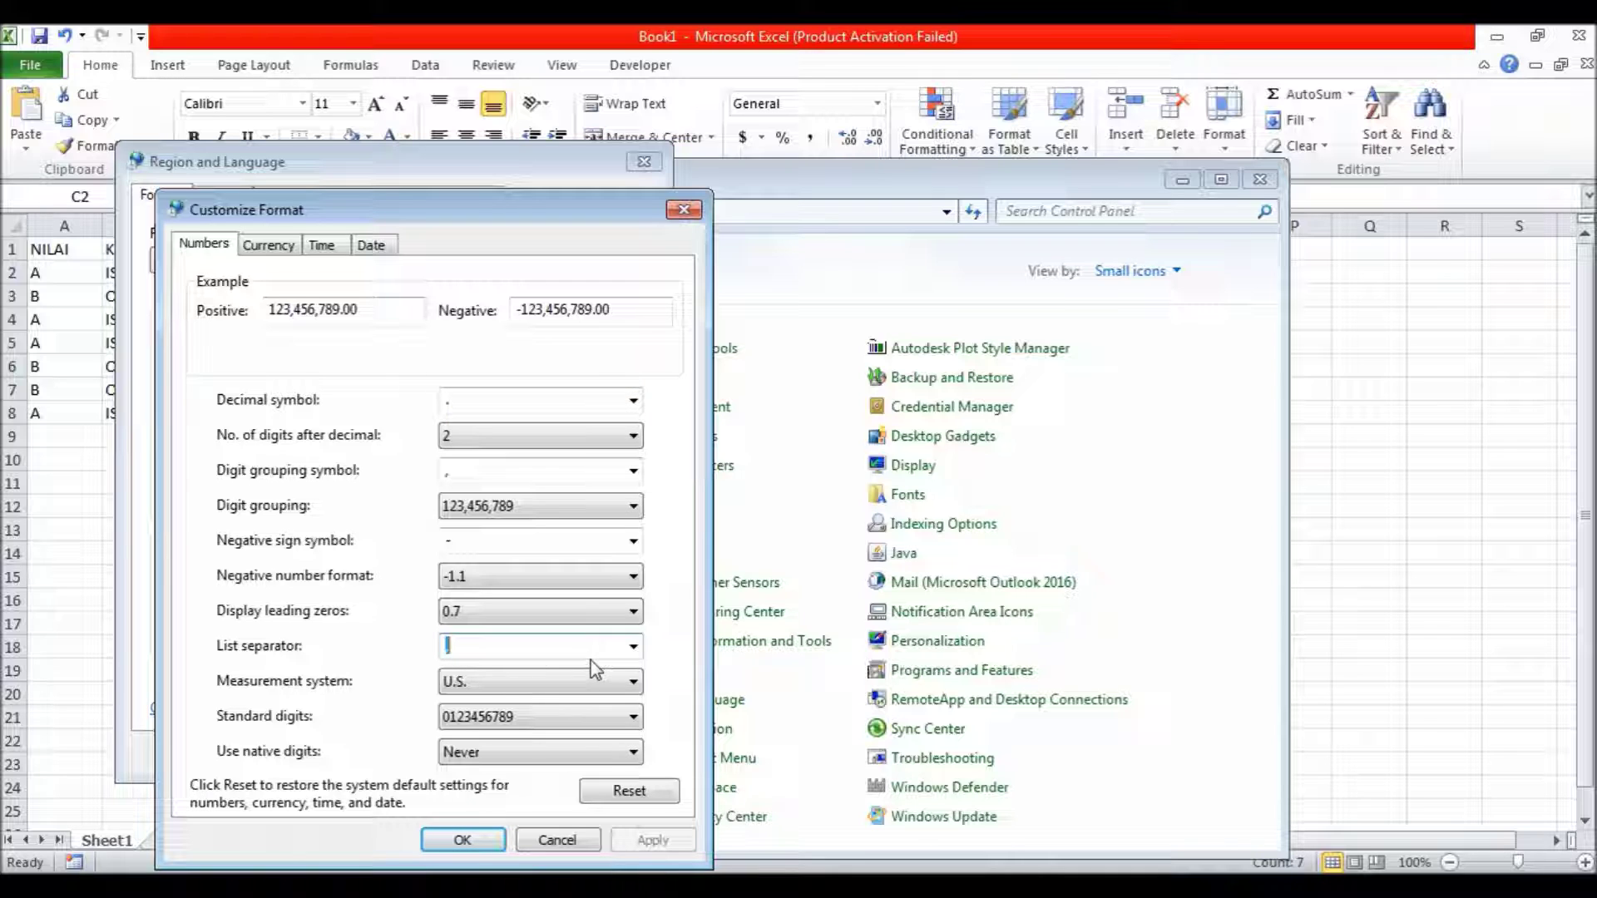
{"action": "type", "text": ";"}
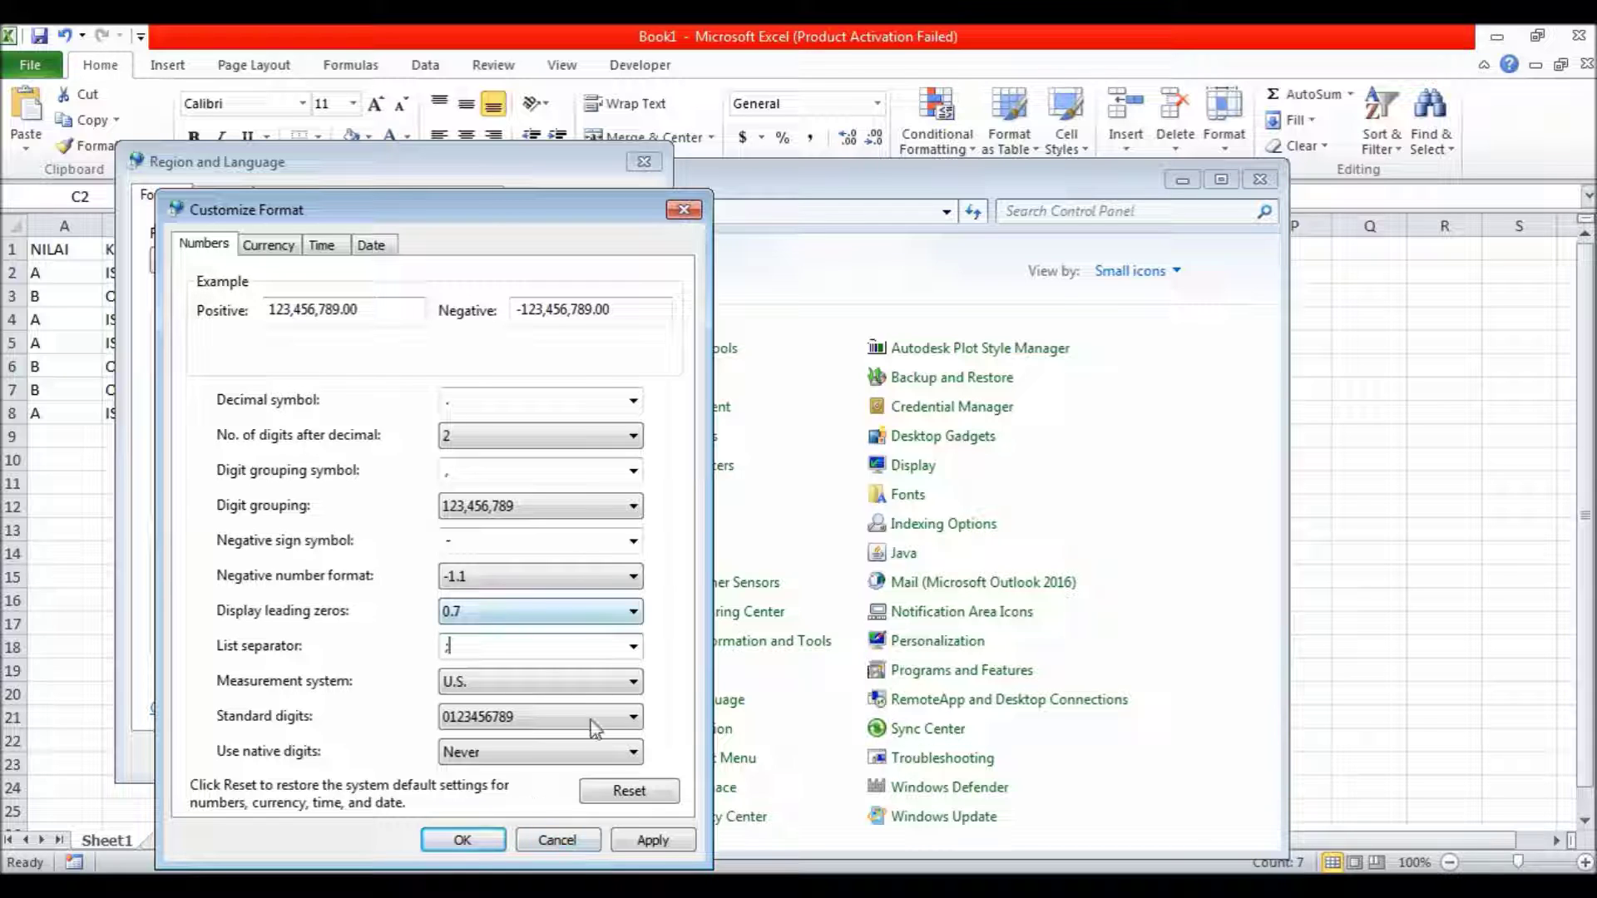
{"action": "left_click", "coordinate": [666, 842]}
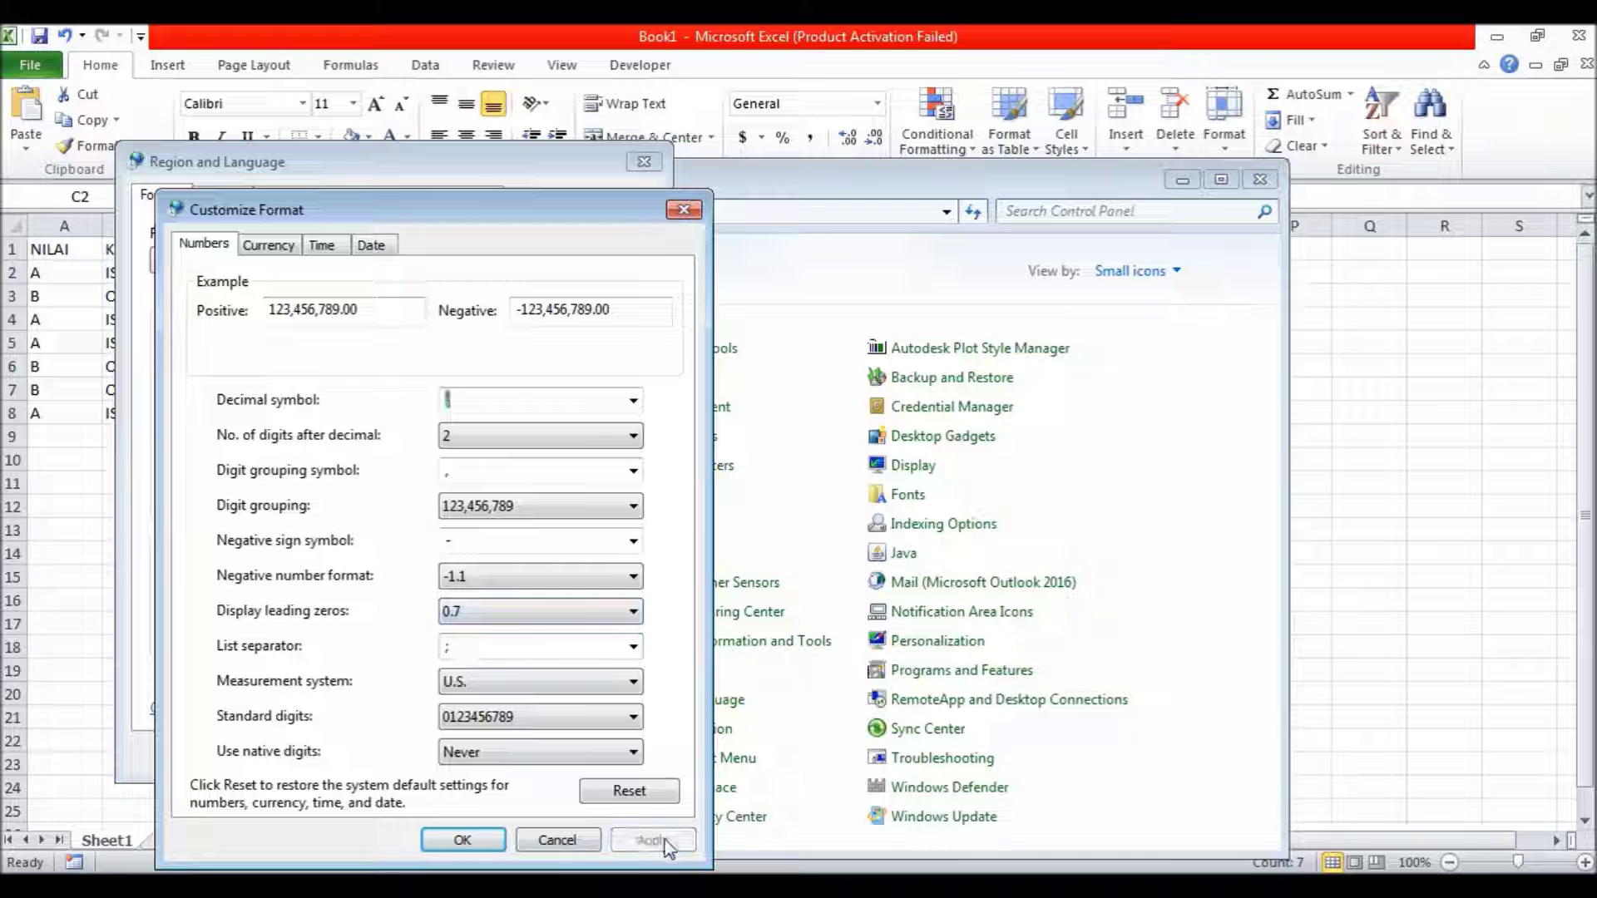
{"action": "left_click", "coordinate": [475, 840]}
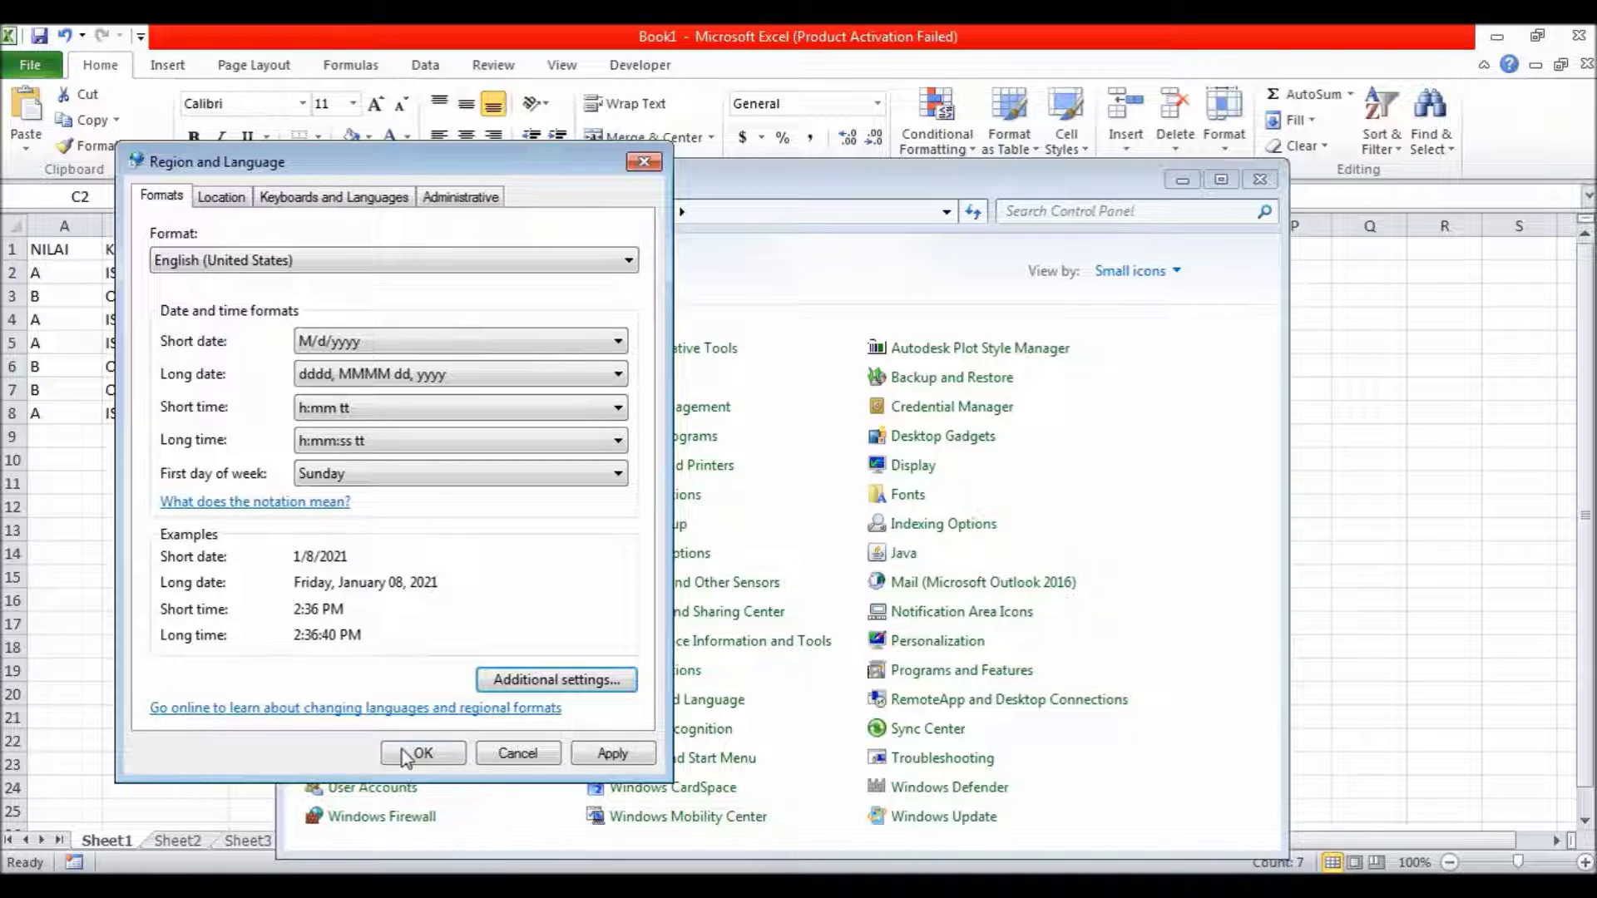
{"action": "left_click", "coordinate": [613, 754]}
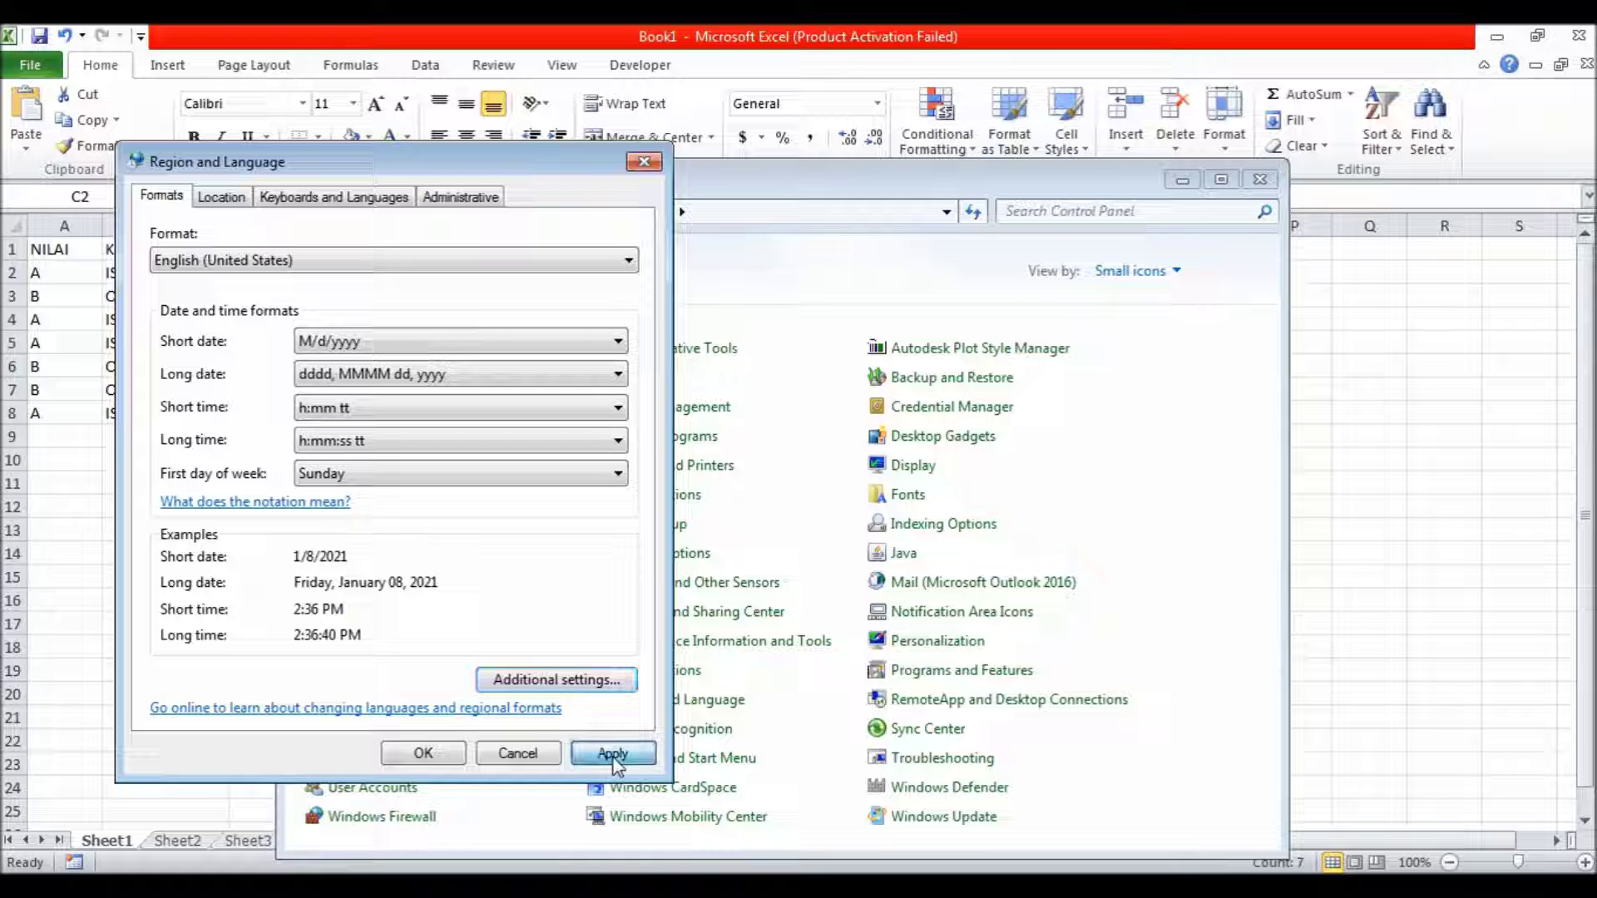
{"action": "left_click", "coordinate": [430, 755]}
{"action": "left_click", "coordinate": [420, 273]}
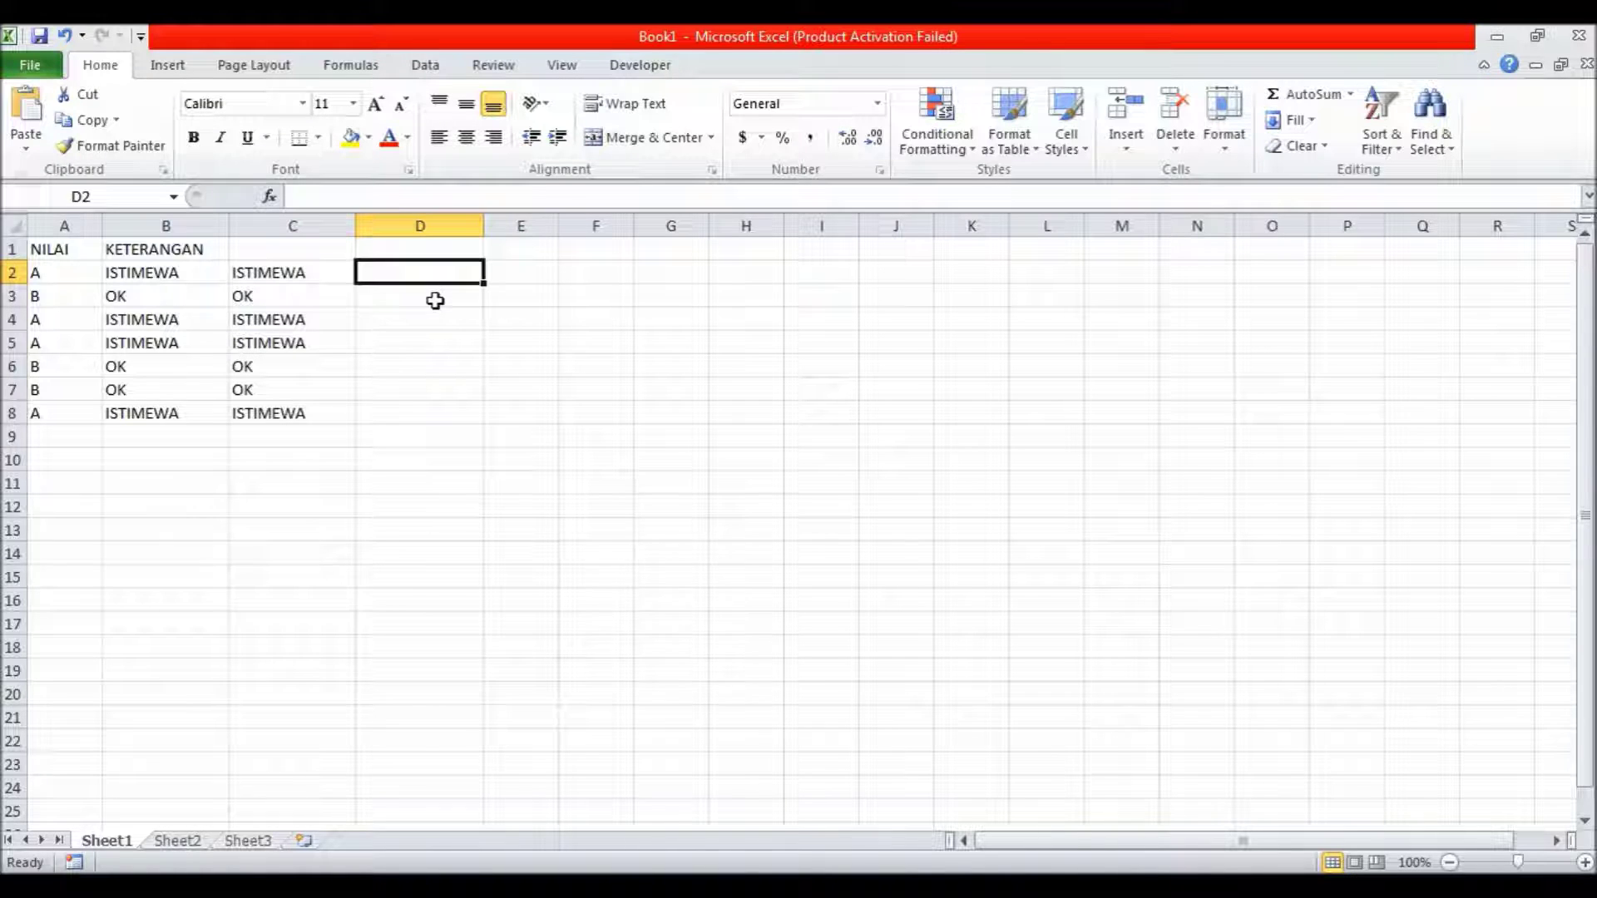
- Recommit C2's IF formula so it uses the new semicolon separators
{"action": "left_click", "coordinate": [297, 273]}
{"action": "left_click", "coordinate": [573, 196]}
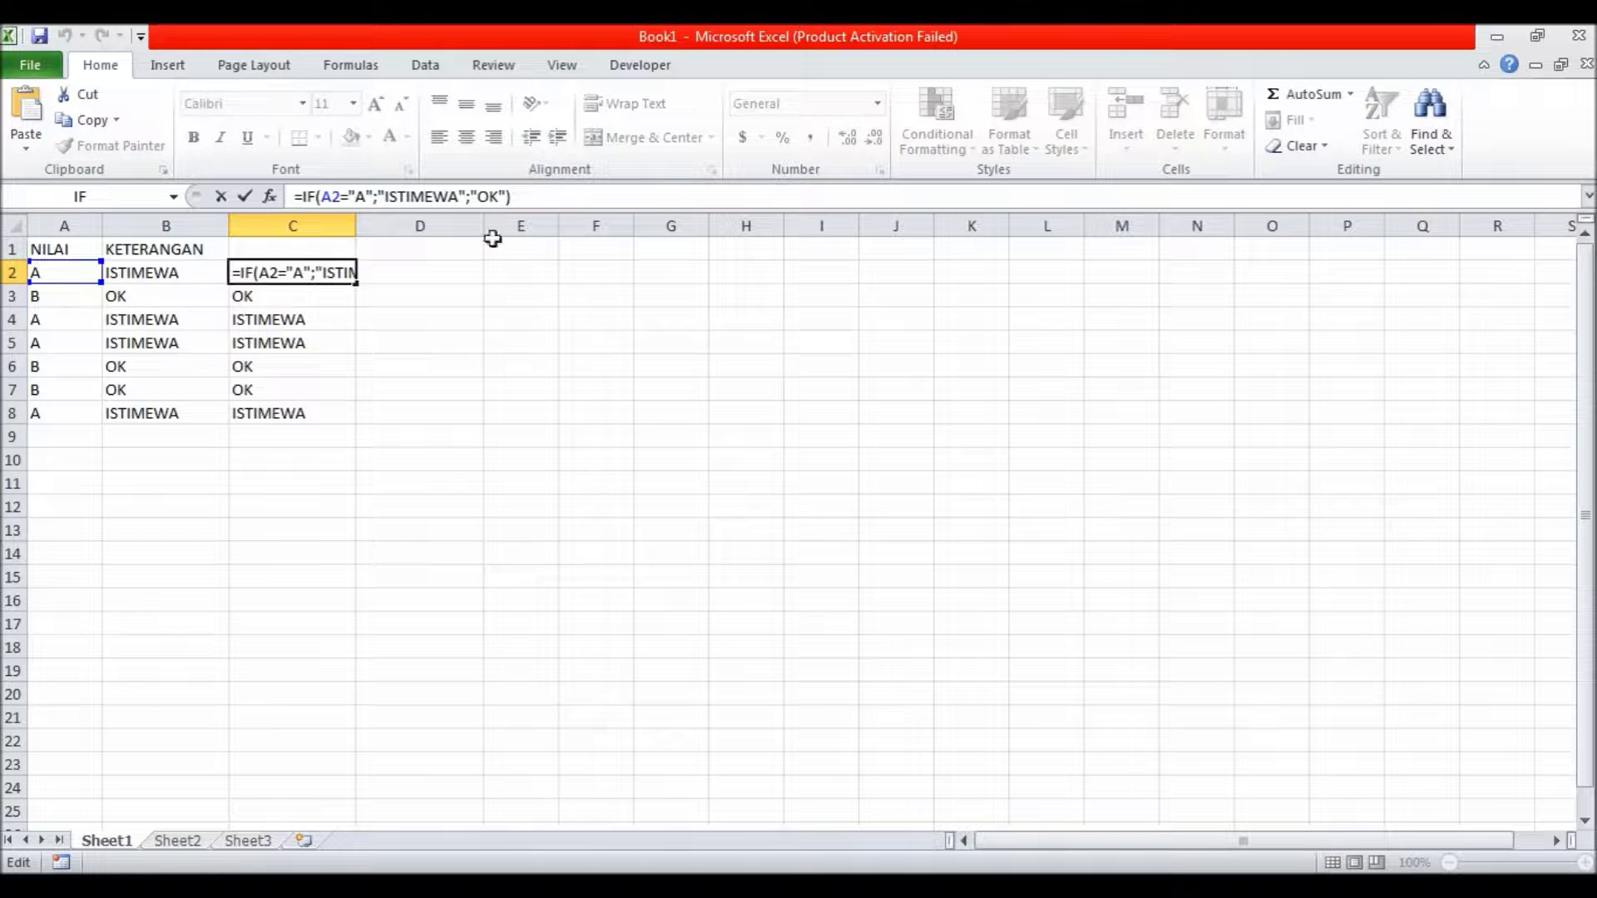
{"action": "left_click", "coordinate": [399, 276]}
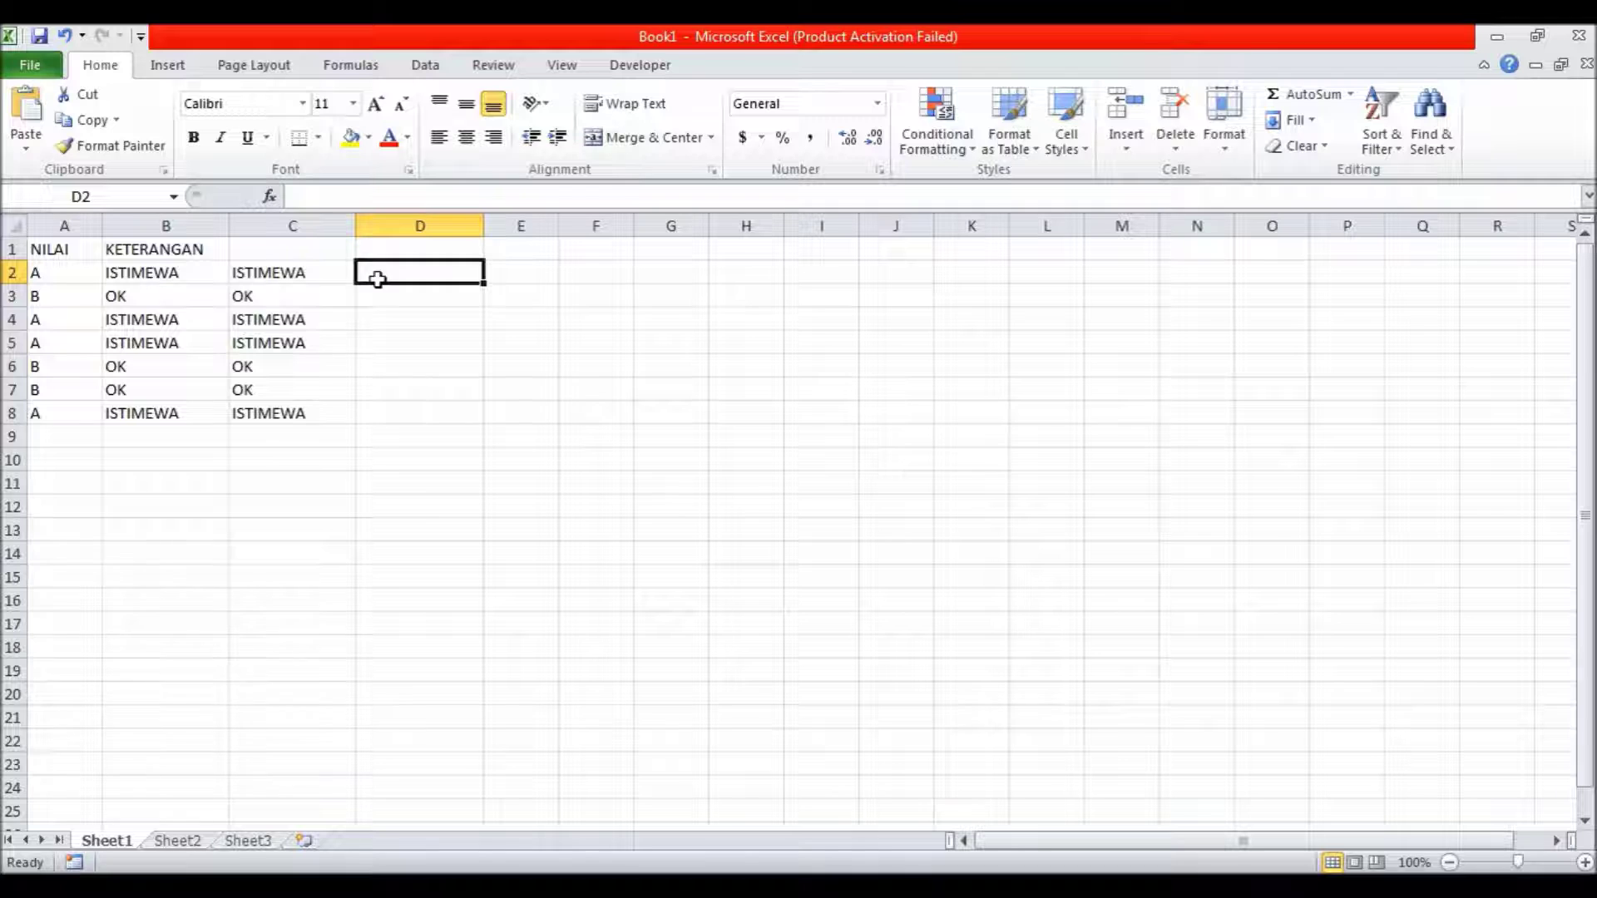
{"action": "type", "text": "="}
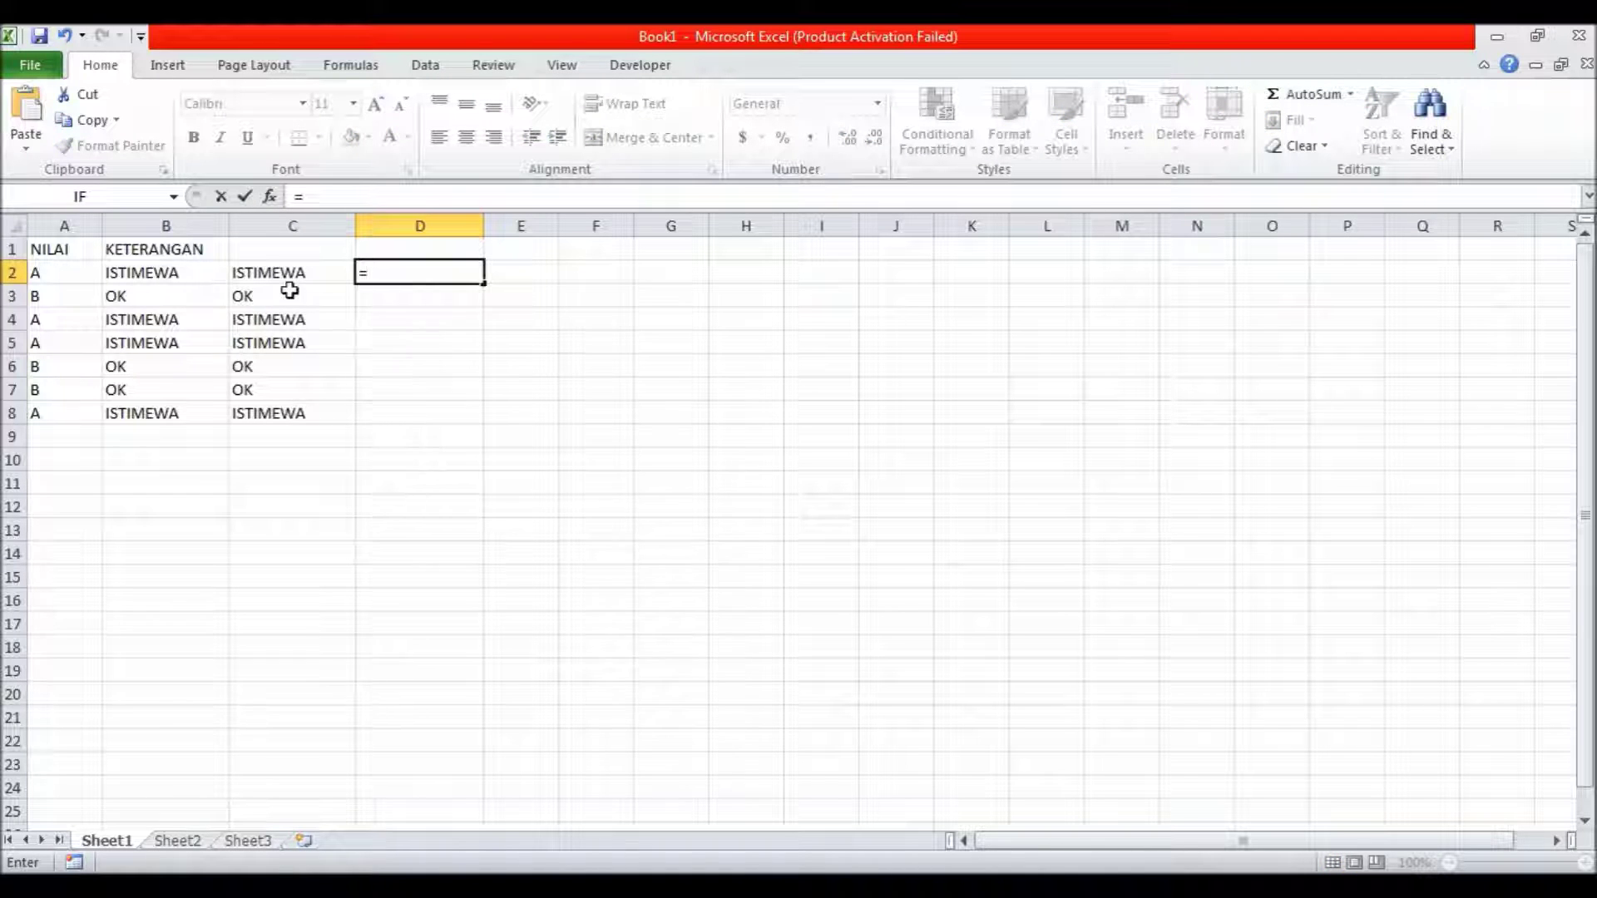
{"action": "key", "text": "Escape"}
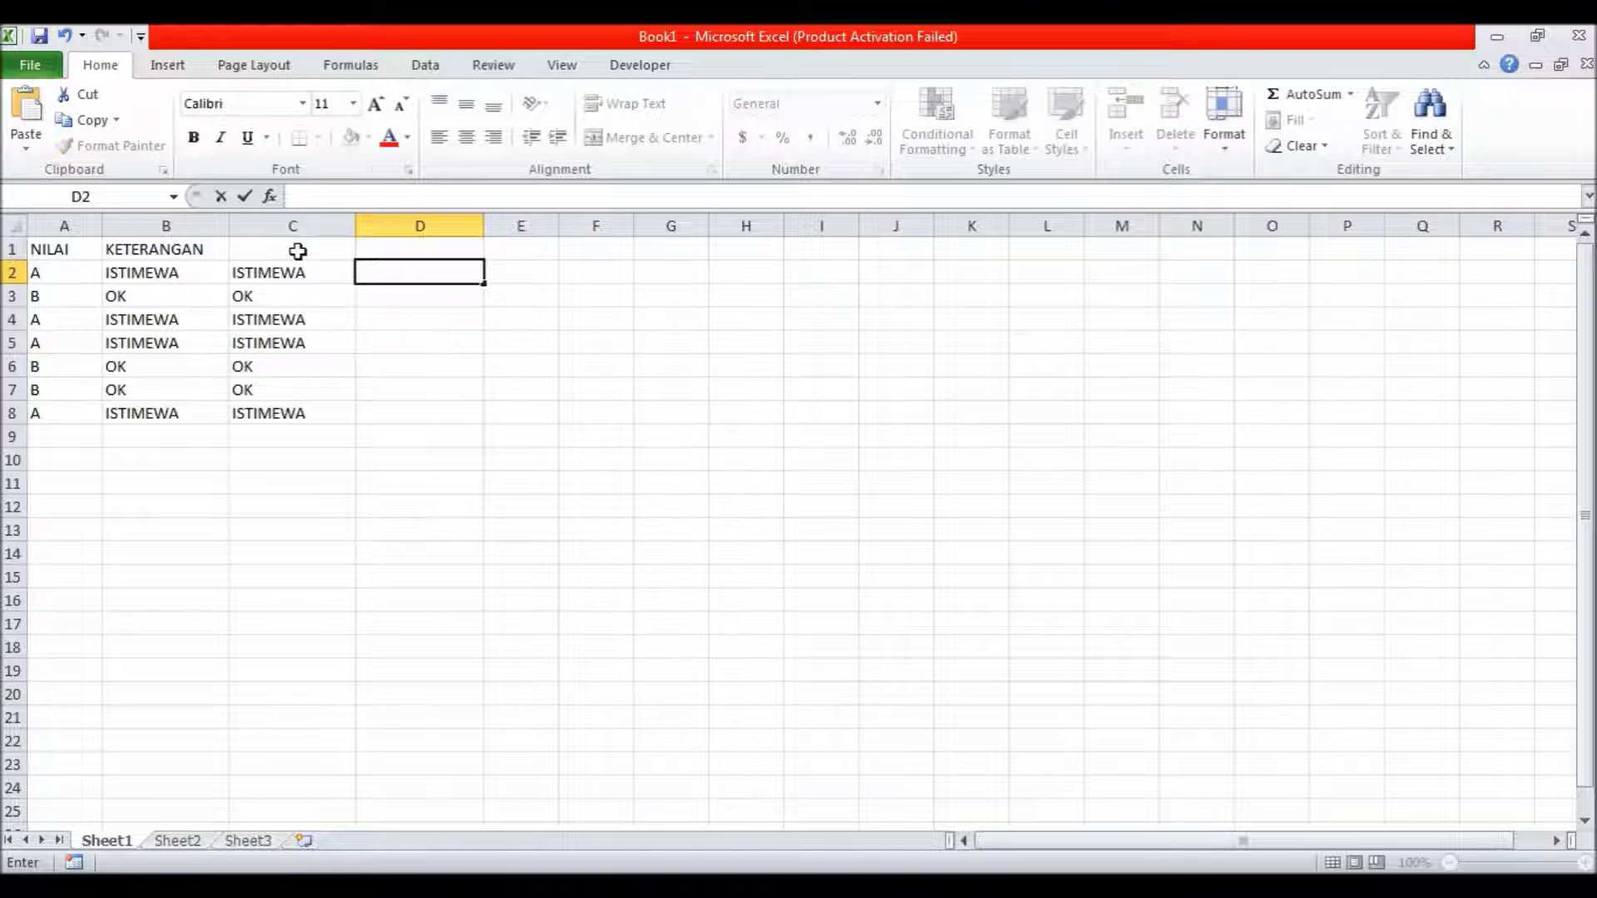
- Copy C2's full formula text from the formula bar and select D2
{"action": "left_click", "coordinate": [293, 271]}
{"action": "left_click", "coordinate": [523, 194]}
{"action": "left_click_drag", "start_coordinate": [523, 194], "coordinate": [294, 196]}
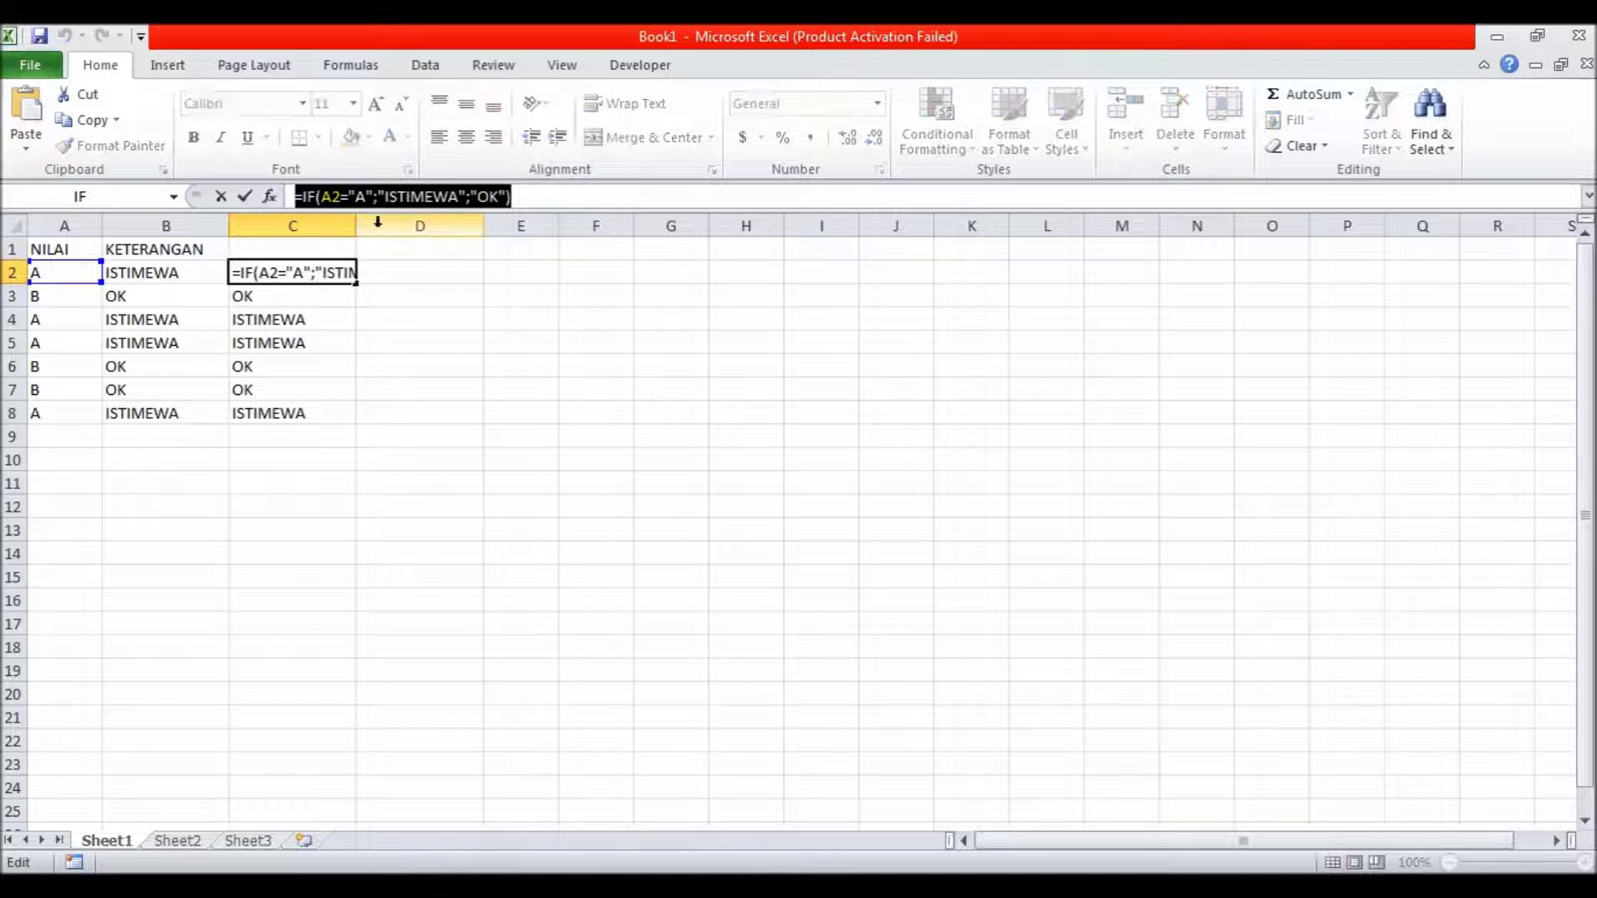
{"action": "right_click", "coordinate": [411, 193]}
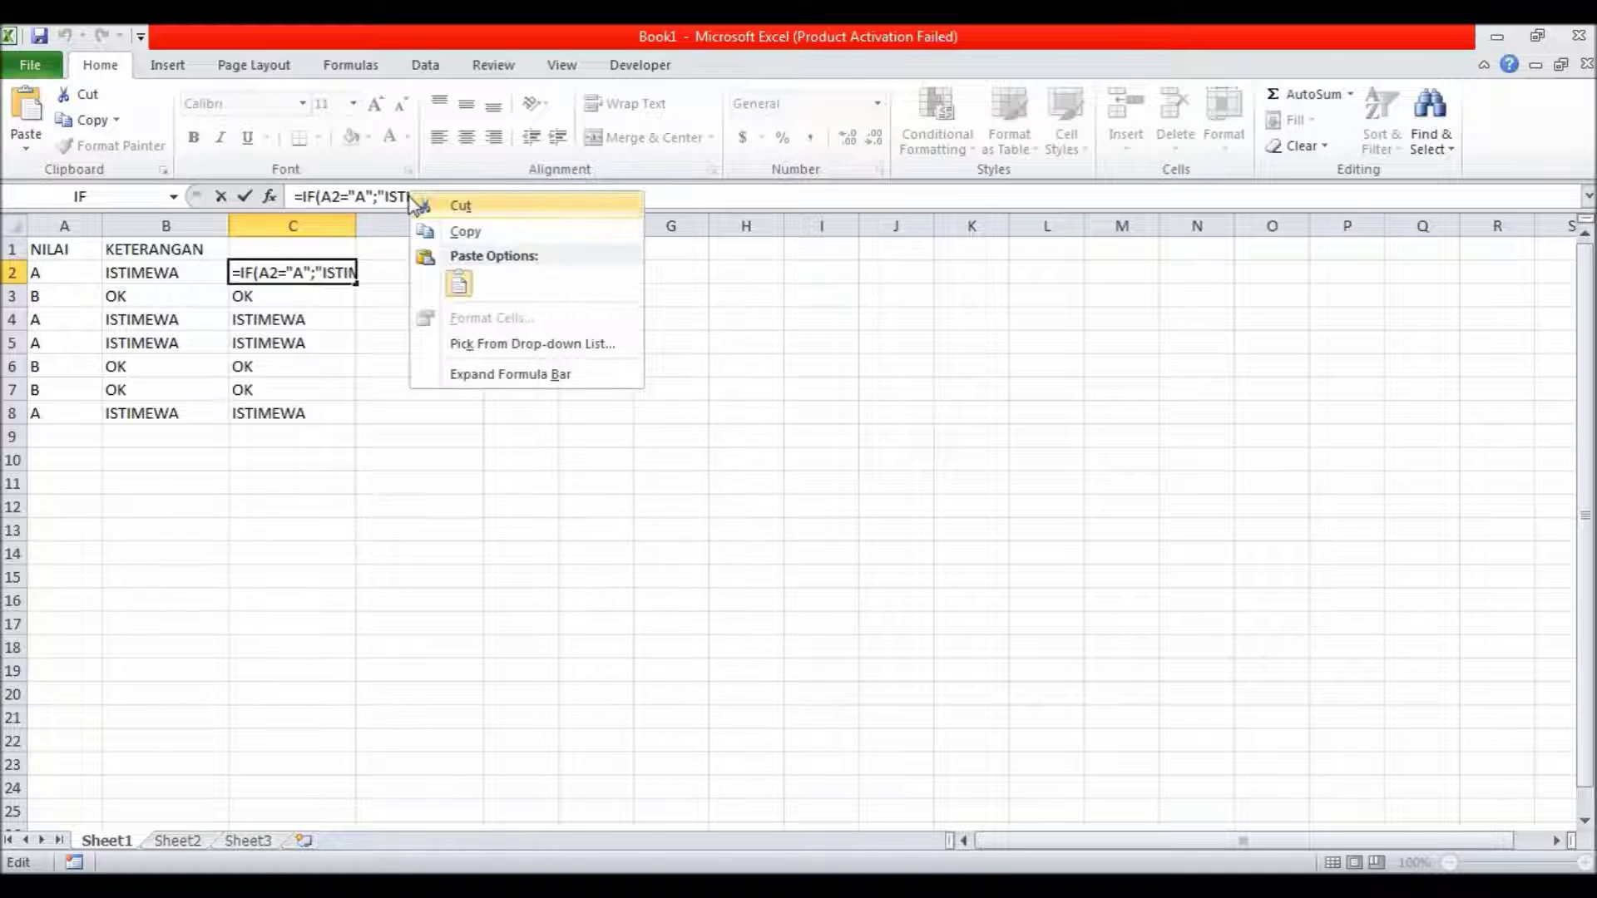
{"action": "left_click", "coordinate": [485, 232]}
{"action": "left_click", "coordinate": [388, 275]}
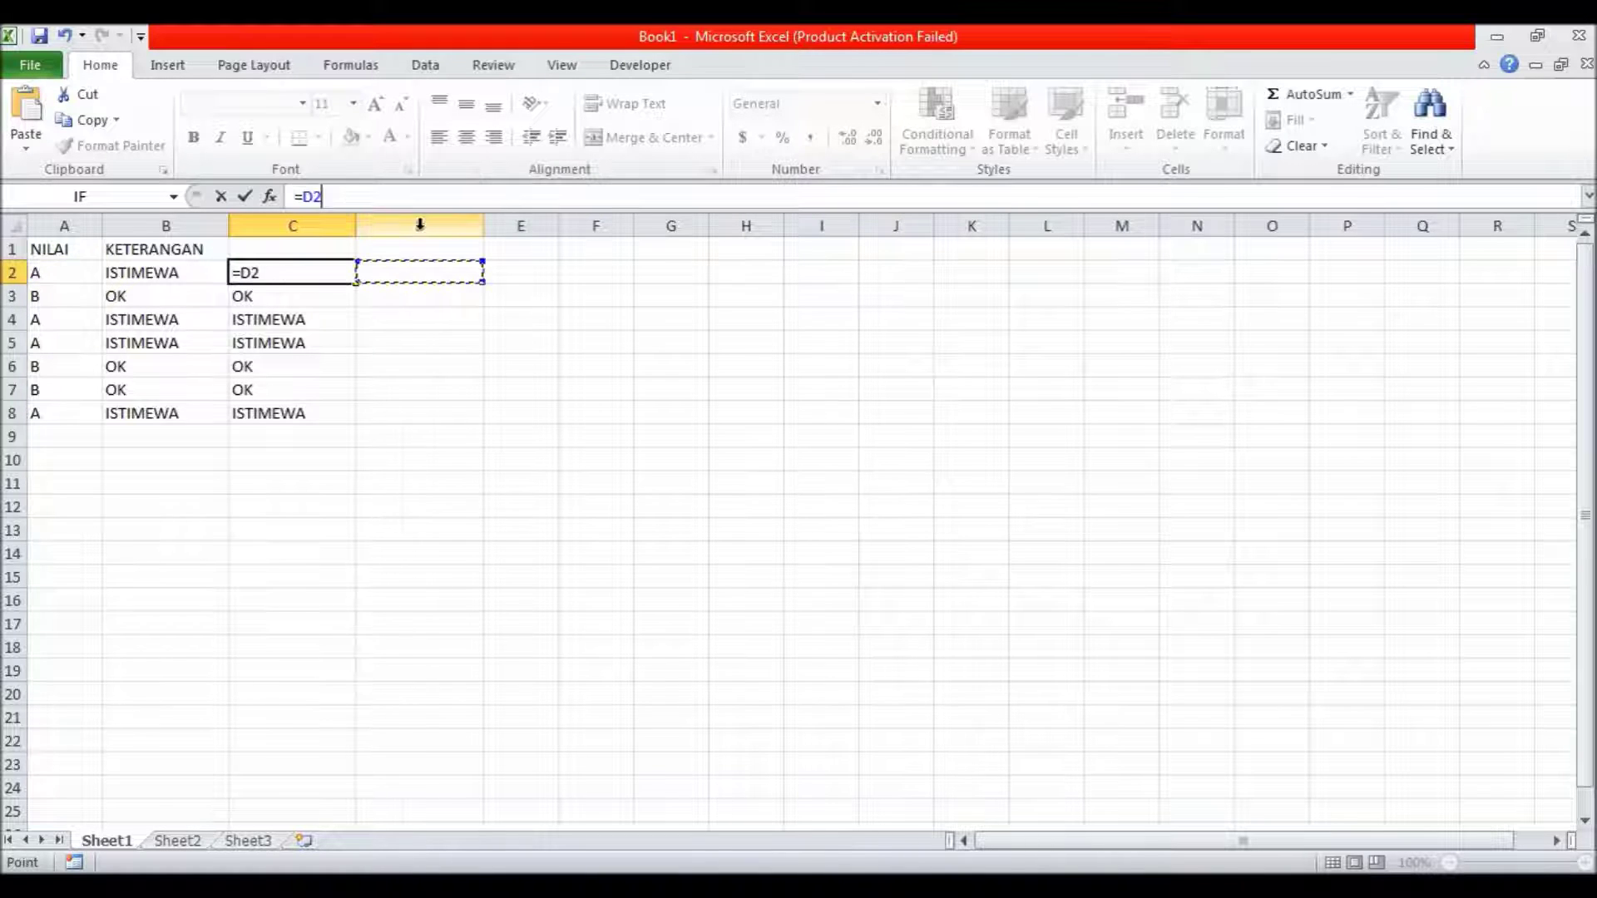
{"action": "key", "text": "Escape"}
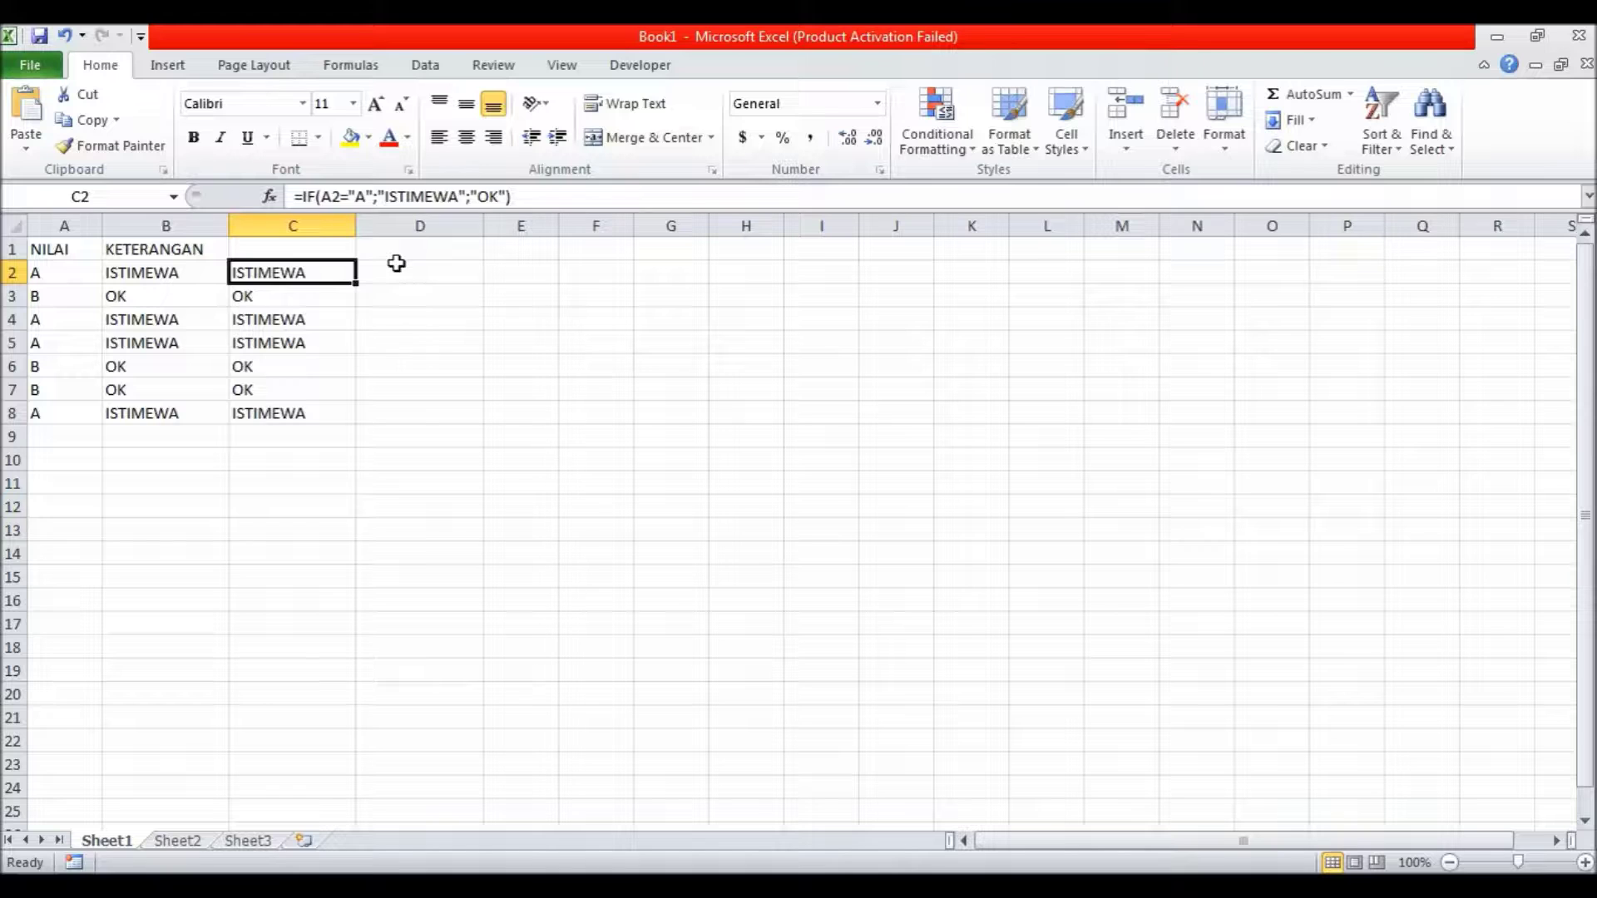
{"action": "left_click_drag", "start_coordinate": [396, 263], "coordinate": [396, 249]}
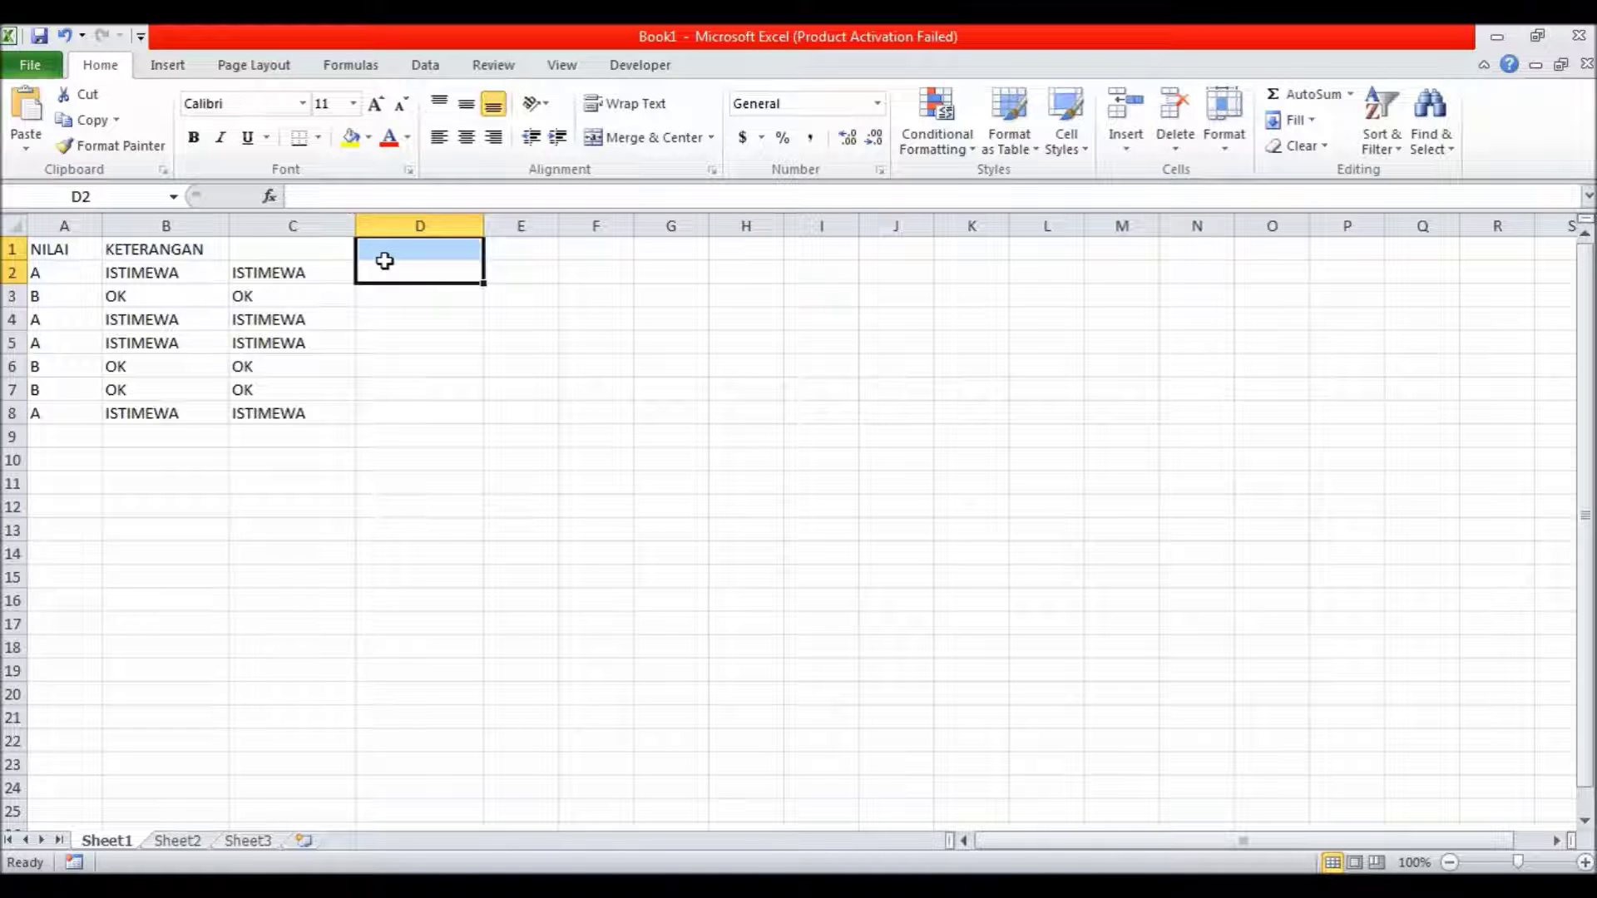
- Paste the copied IF formula into D2
{"action": "left_click", "coordinate": [385, 265]}
{"action": "left_click", "coordinate": [344, 200]}
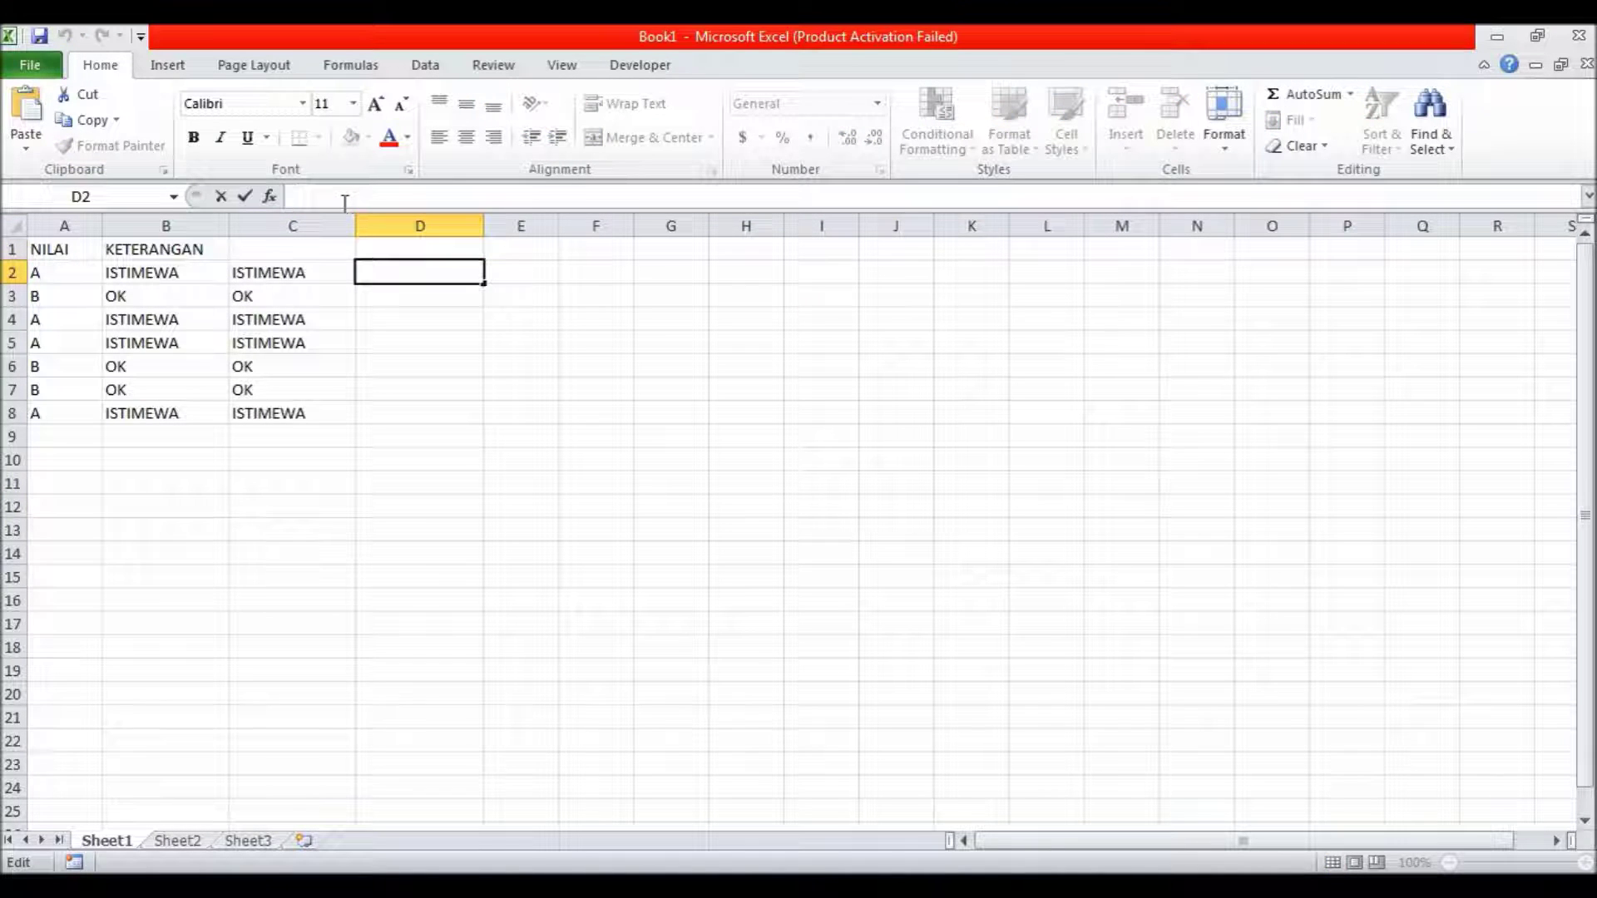
{"action": "key", "text": "ctrl+v"}
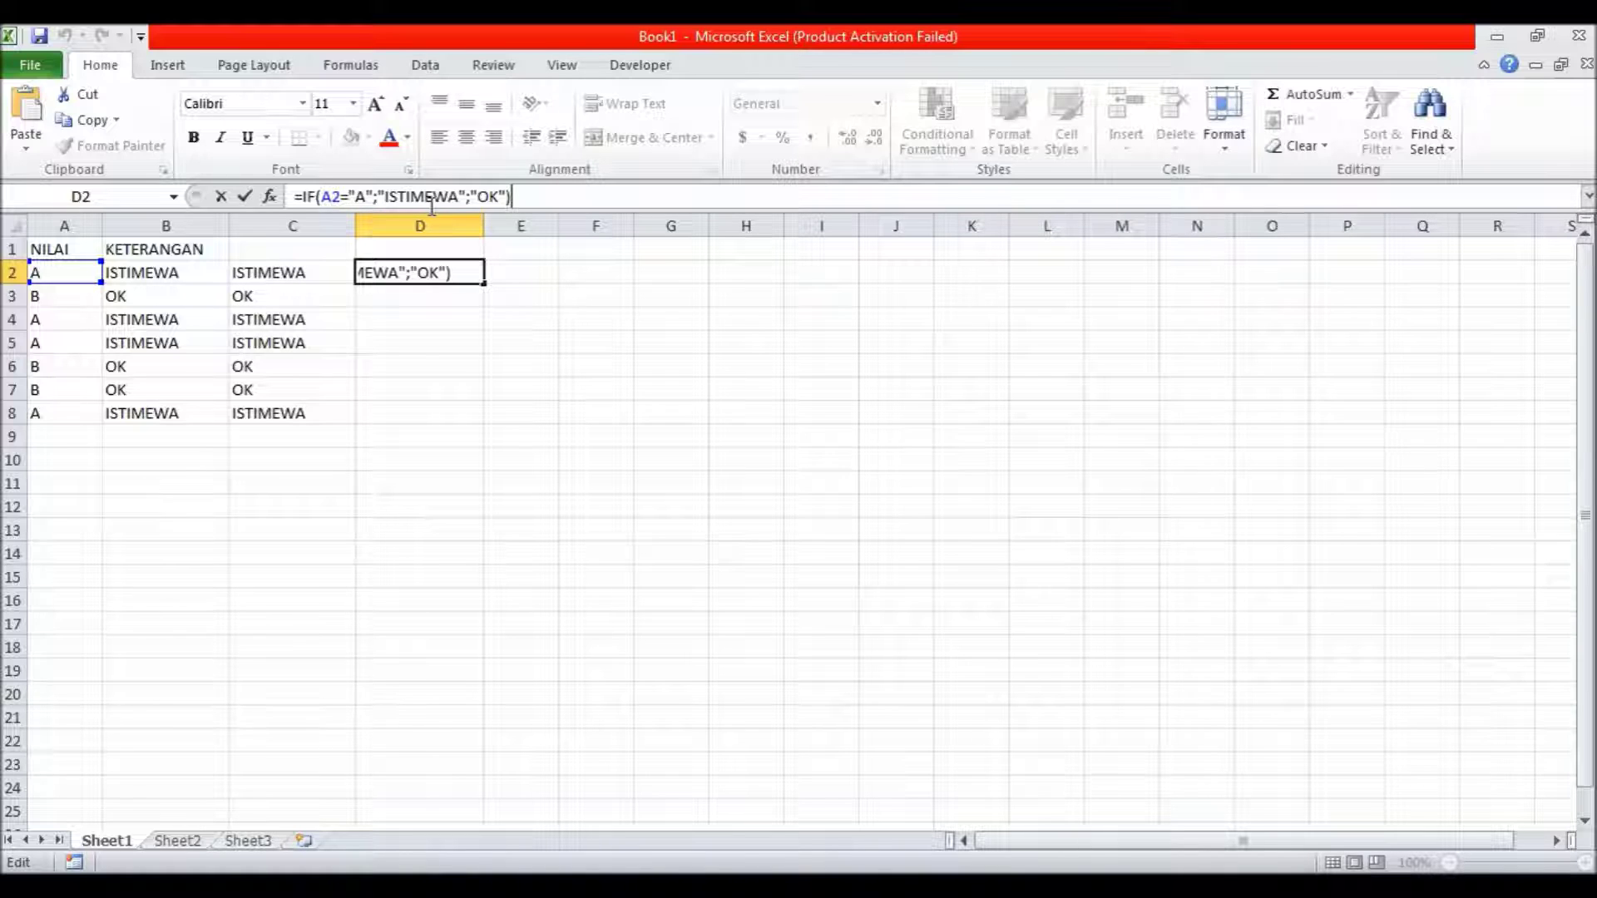
{"action": "key", "text": "Return"}
- Replace D2's semicolons with commas, triggering Excel's formula error
{"action": "left_click", "coordinate": [417, 279]}
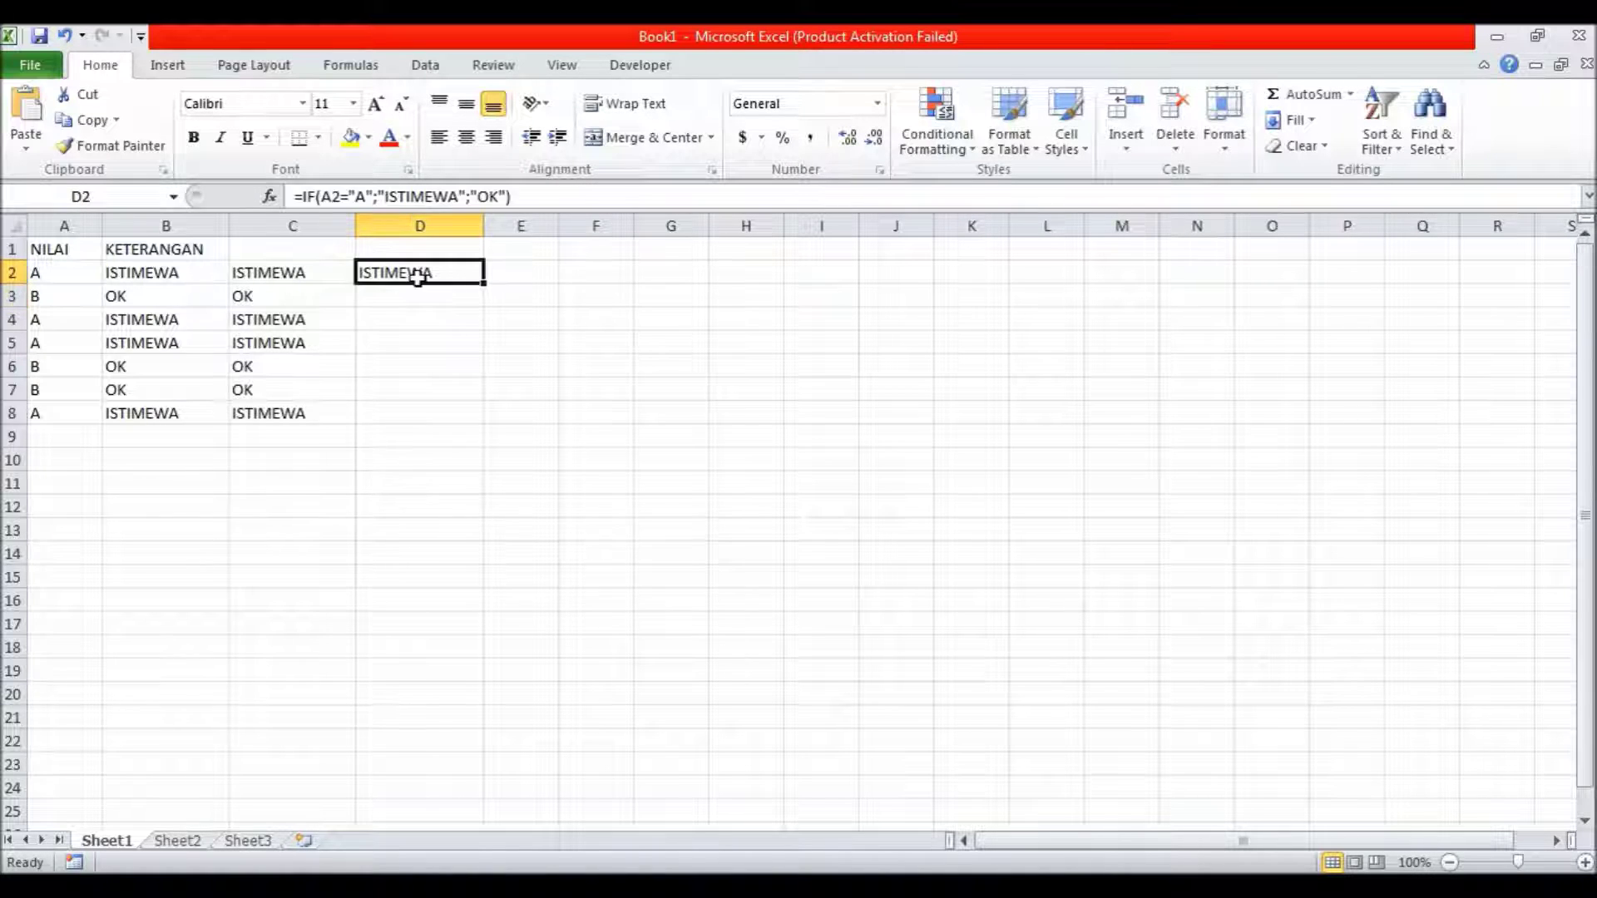
{"action": "double_click", "coordinate": [417, 274]}
{"action": "key", "text": "BackSpace"}
{"action": "type", "text": ","}
{"action": "left_click", "coordinate": [466, 197]}
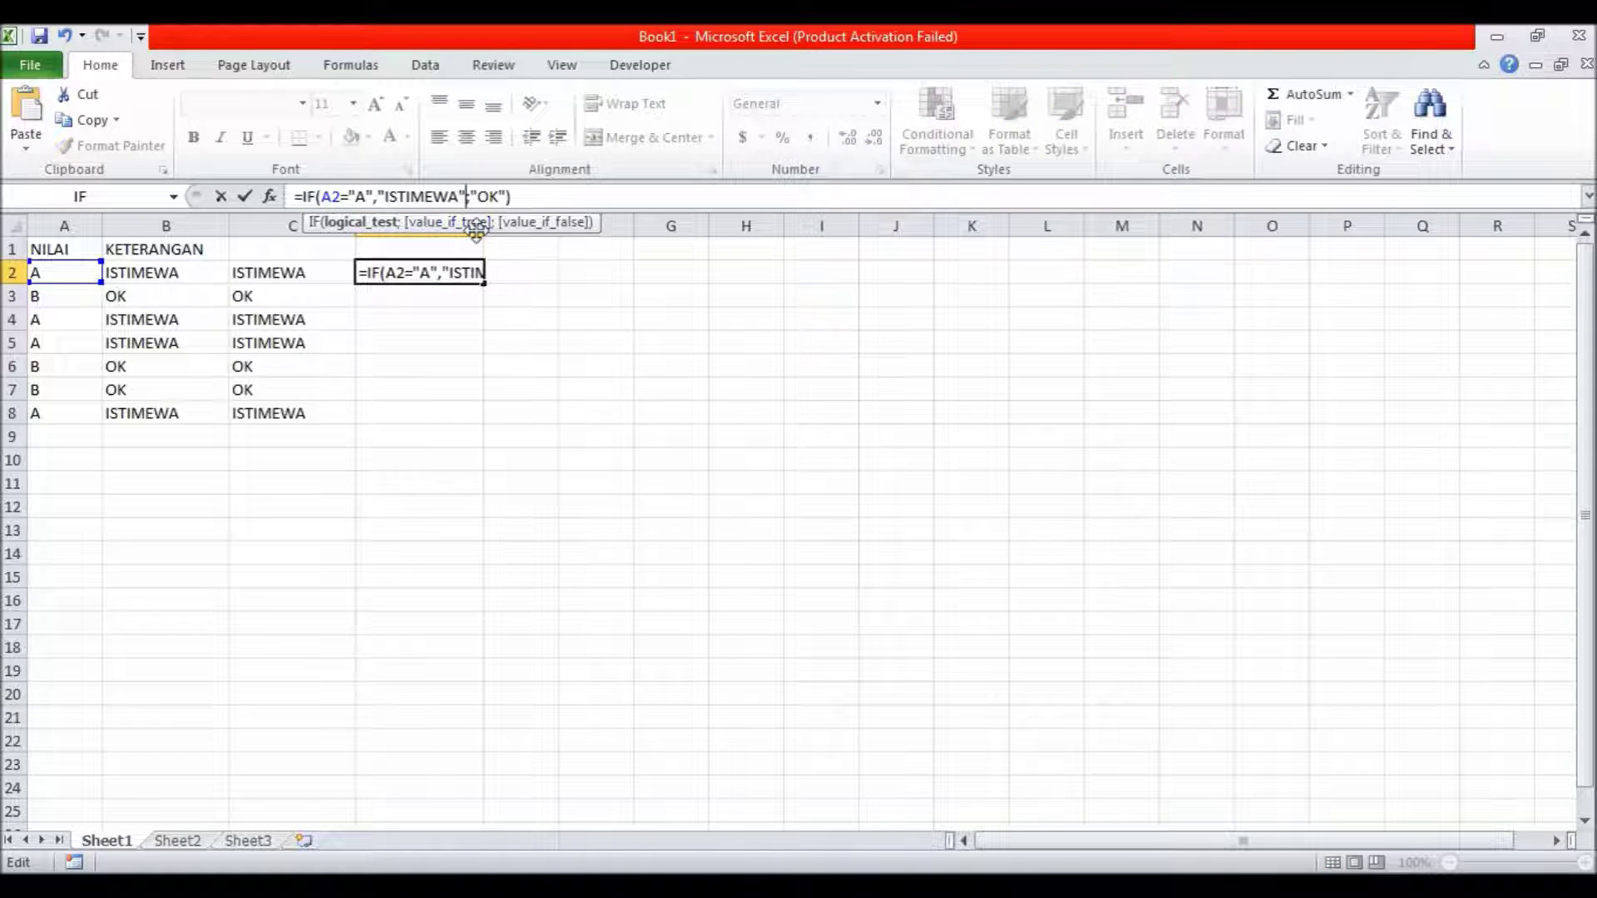
{"action": "key", "text": "Delete"}
{"action": "type", "text": ","}
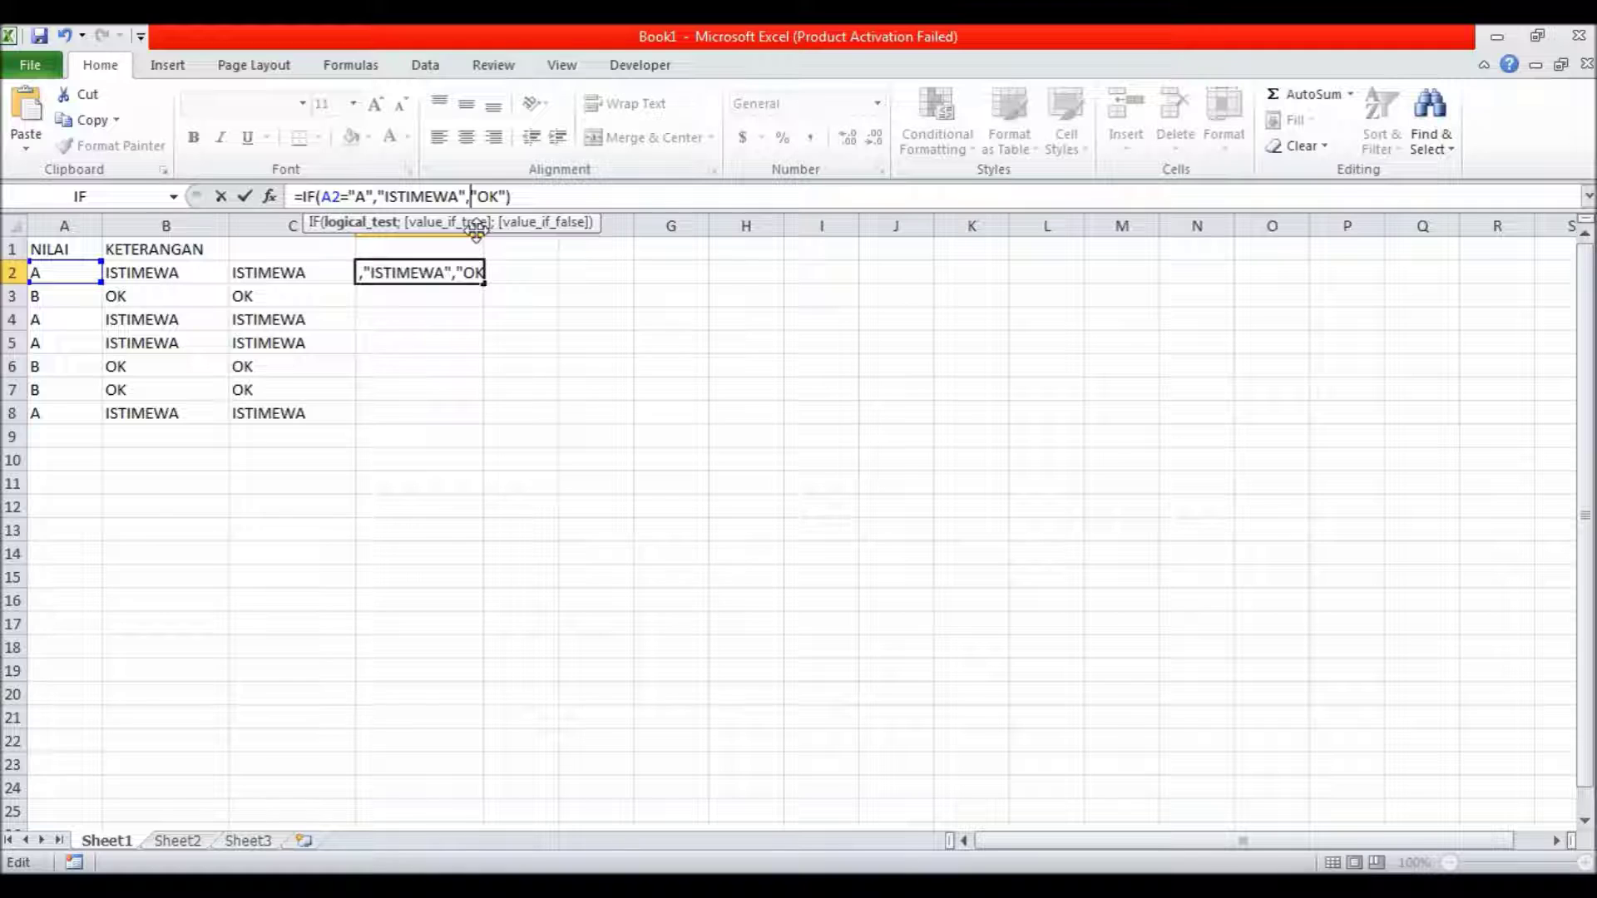
{"action": "key", "text": "Return"}
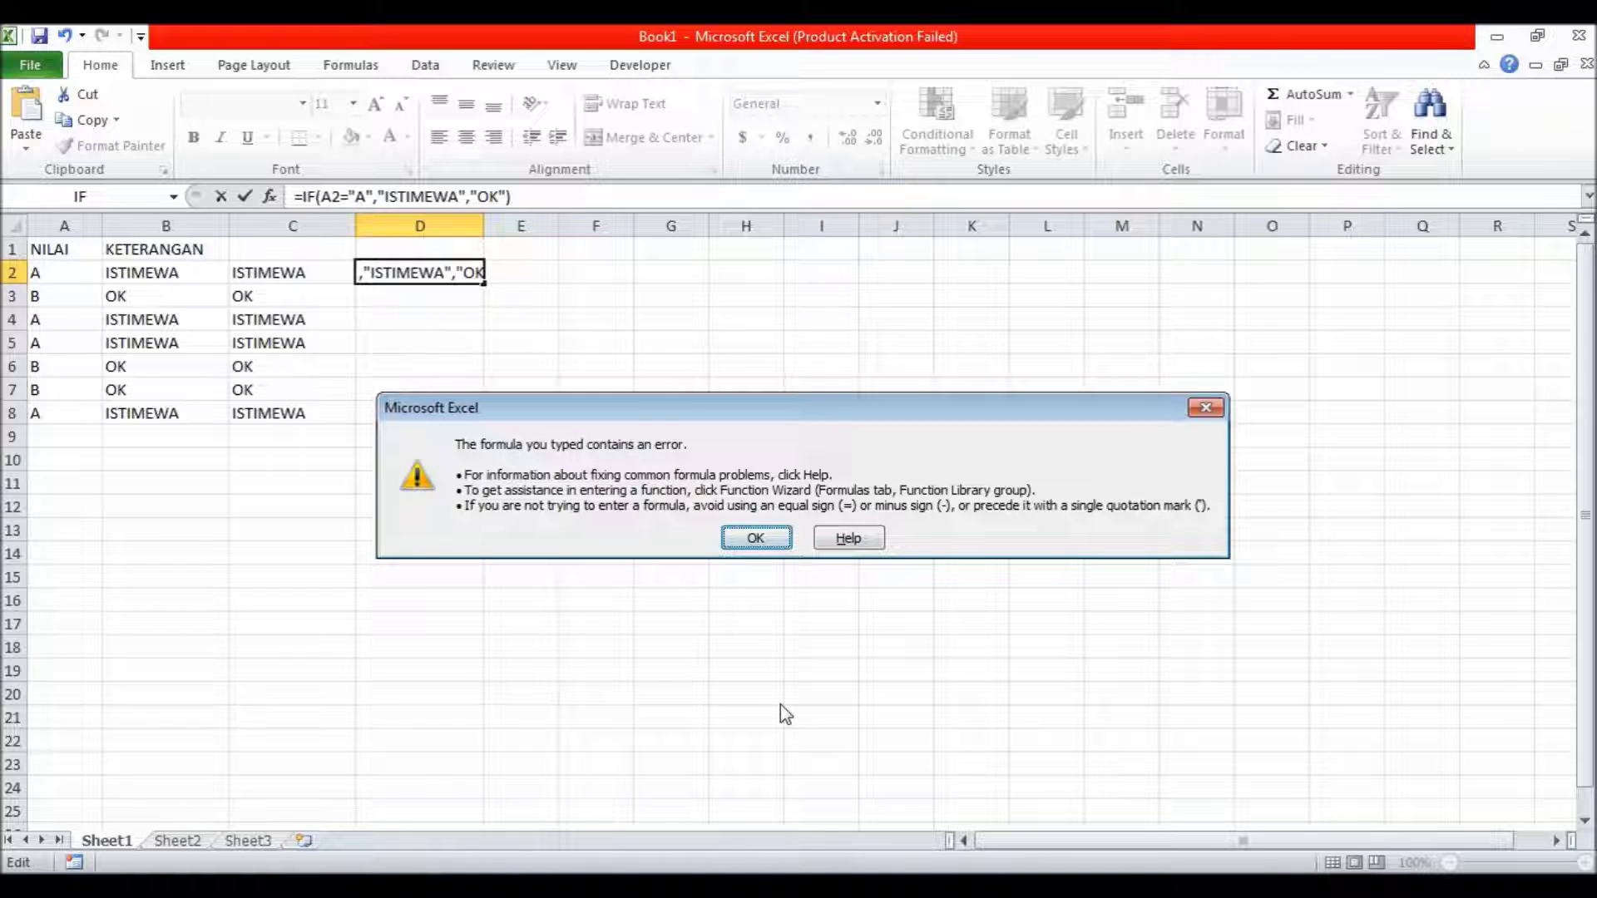
- Dismiss the error and change D2 back to =IF(A2="A";"ISTIMEWA";"OK")
{"action": "left_click", "coordinate": [726, 533]}
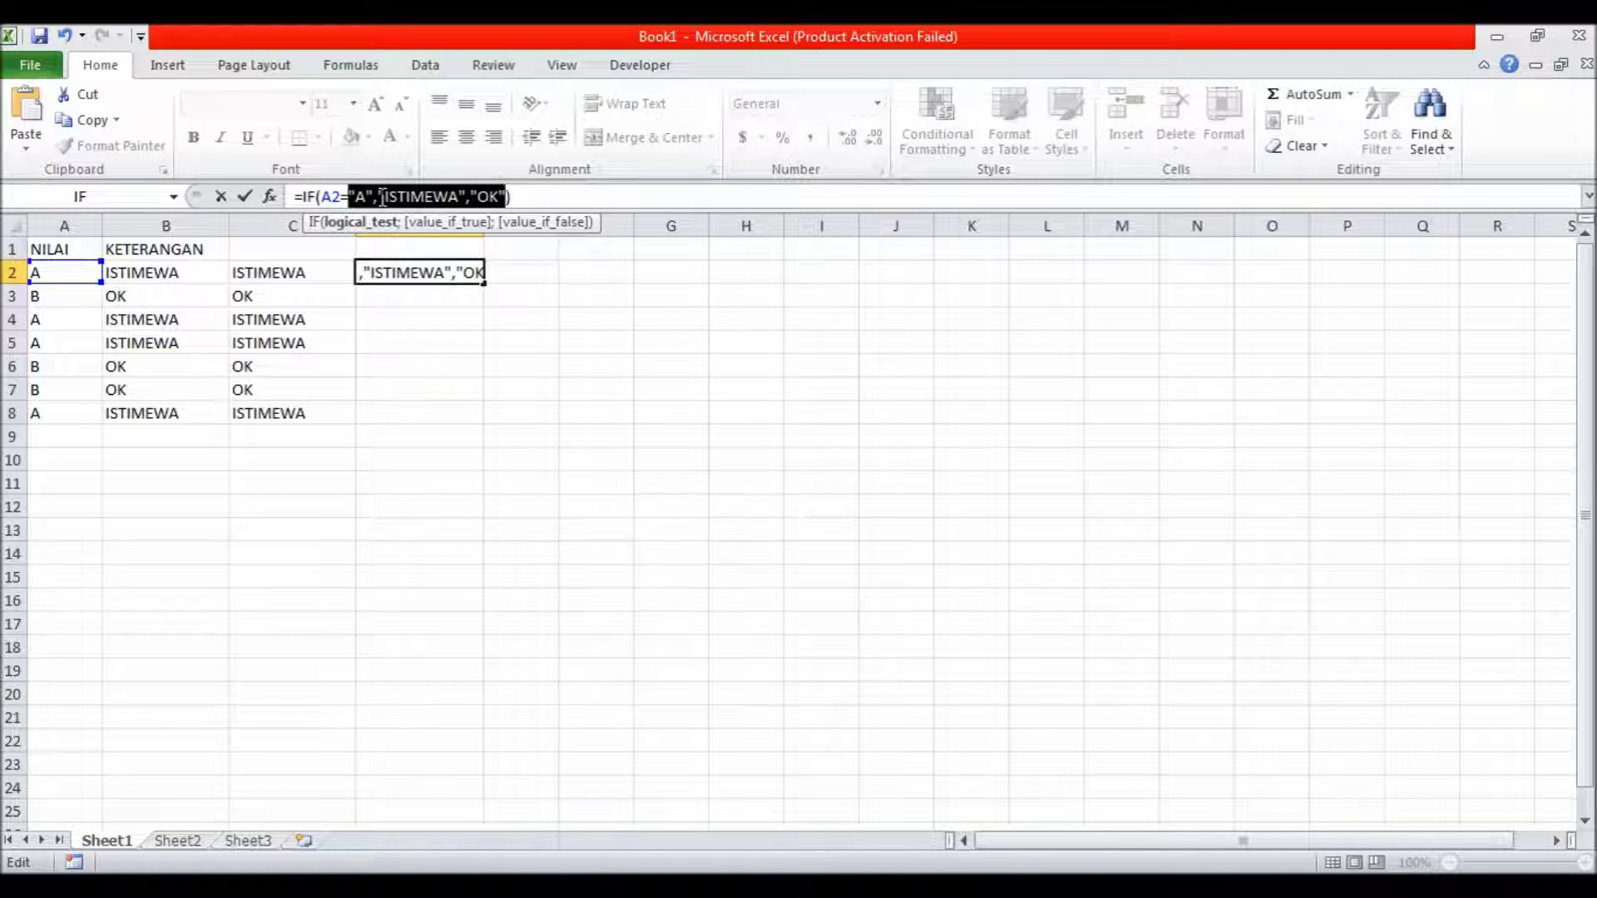
{"action": "left_click", "coordinate": [507, 196]}
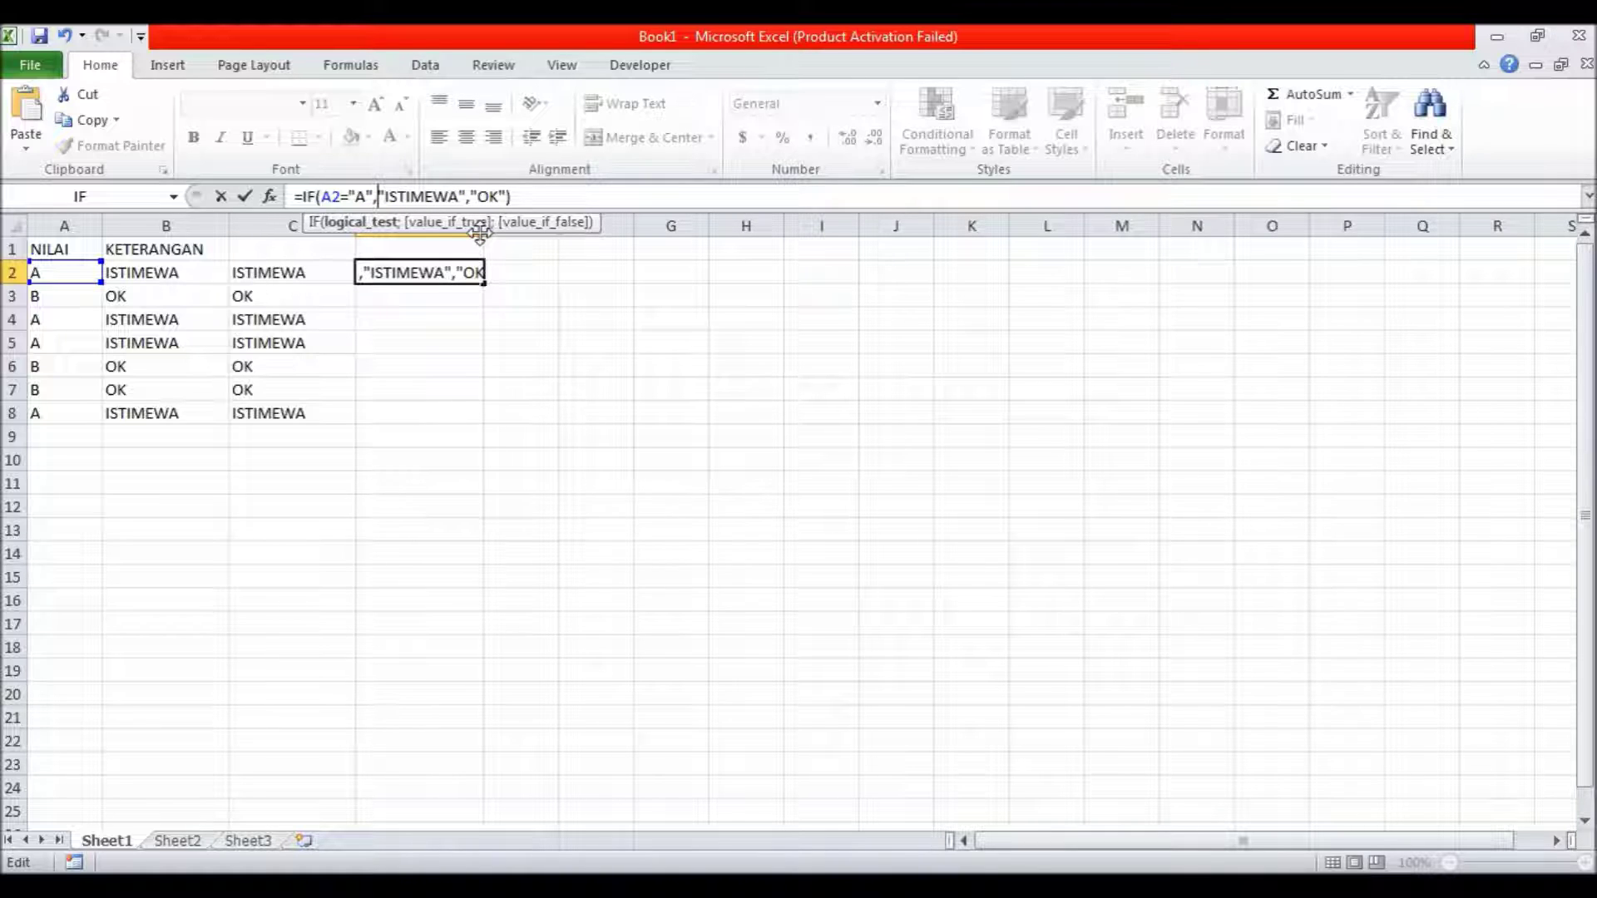
{"action": "key", "text": "BackSpace"}
{"action": "type", "text": ";"}
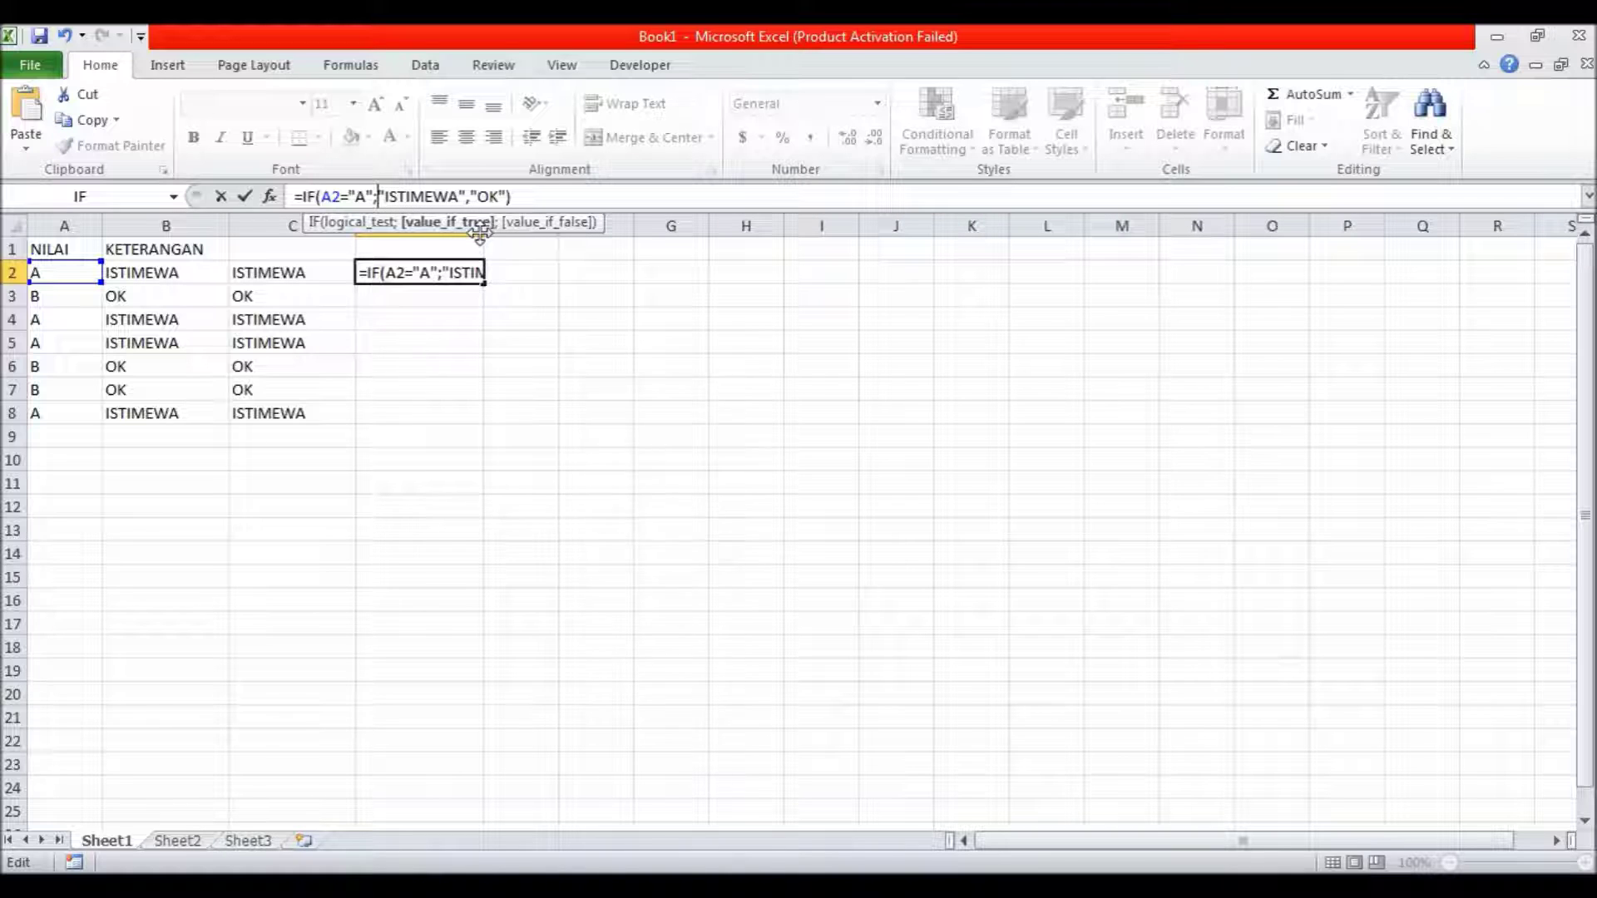
{"action": "key", "text": "Right"}
{"action": "key", "text": "Right"}
{"action": "key", "text": "Right"}
{"action": "key", "text": "Right"}
{"action": "key", "text": "Right"}
{"action": "key", "text": "Right"}
{"action": "key", "text": "BackSpace"}
{"action": "type", "text": ";"}
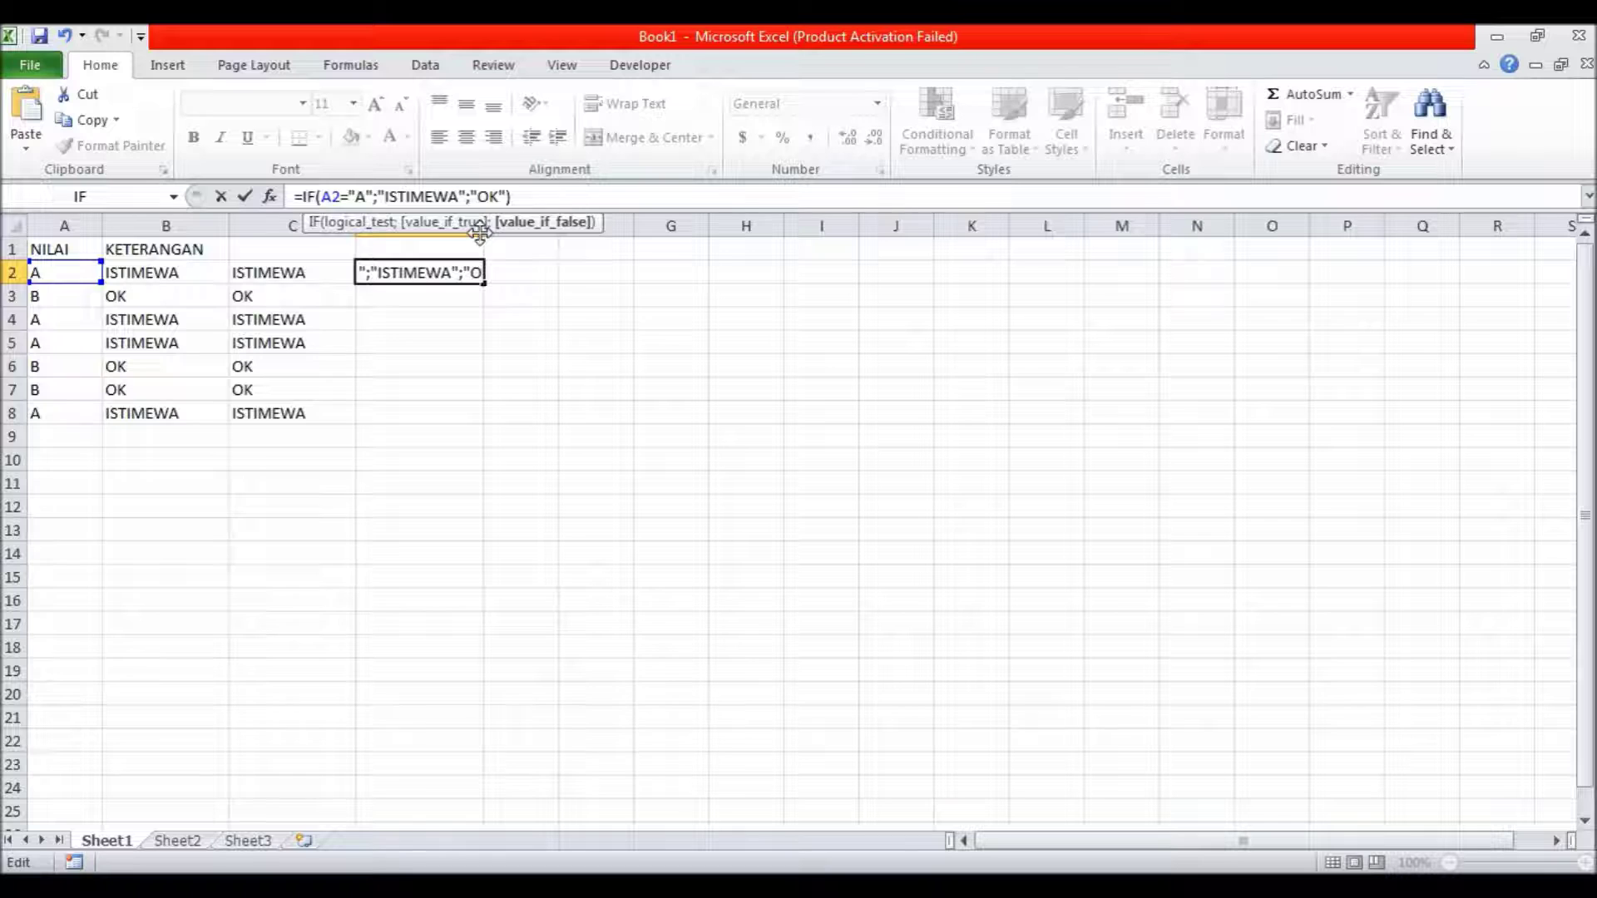
{"action": "key", "text": "Return"}
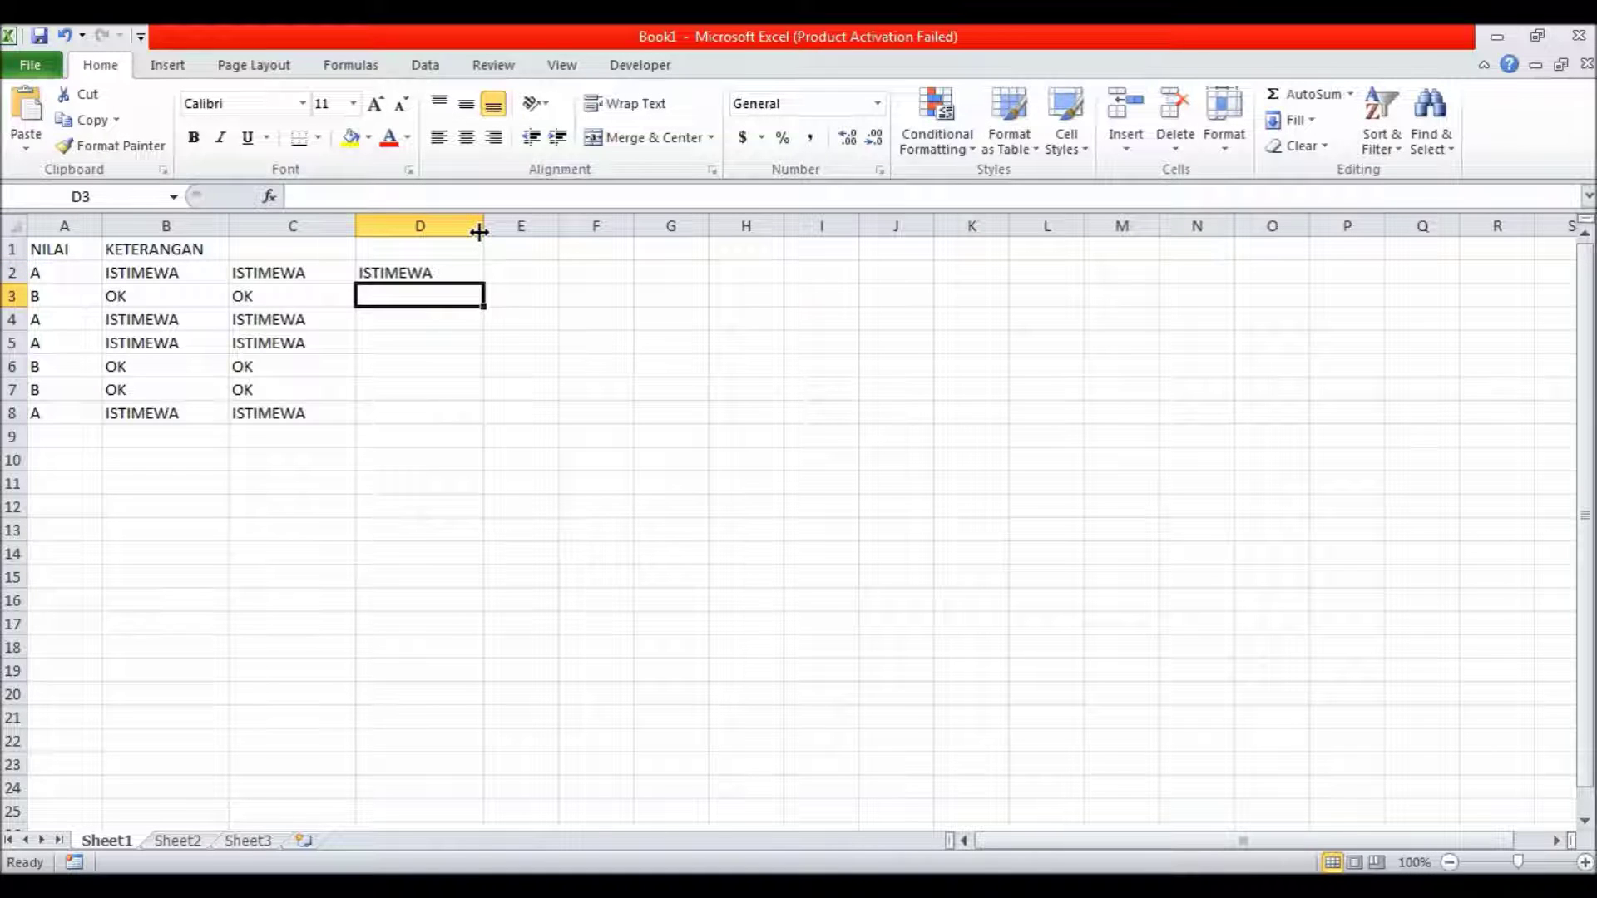
- Fill D2's semicolon IF formula down to D8, showing ISTIMEWA or OK for each grade
{"action": "left_click", "coordinate": [453, 276]}
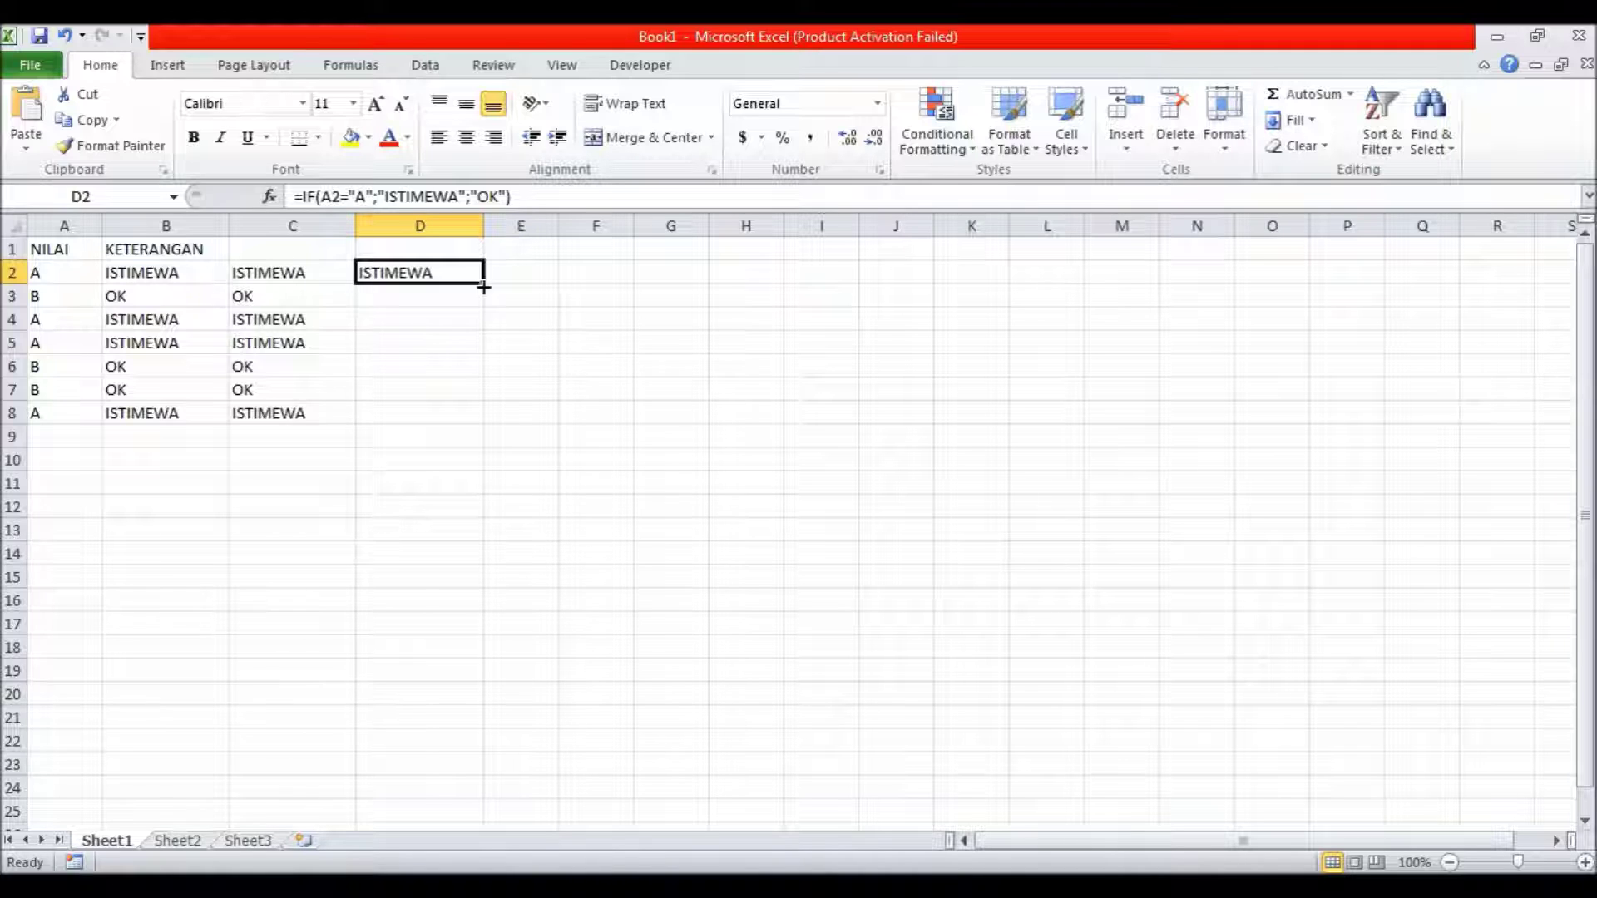
{"action": "left_click_drag", "start_coordinate": [483, 287], "coordinate": [491, 423]}
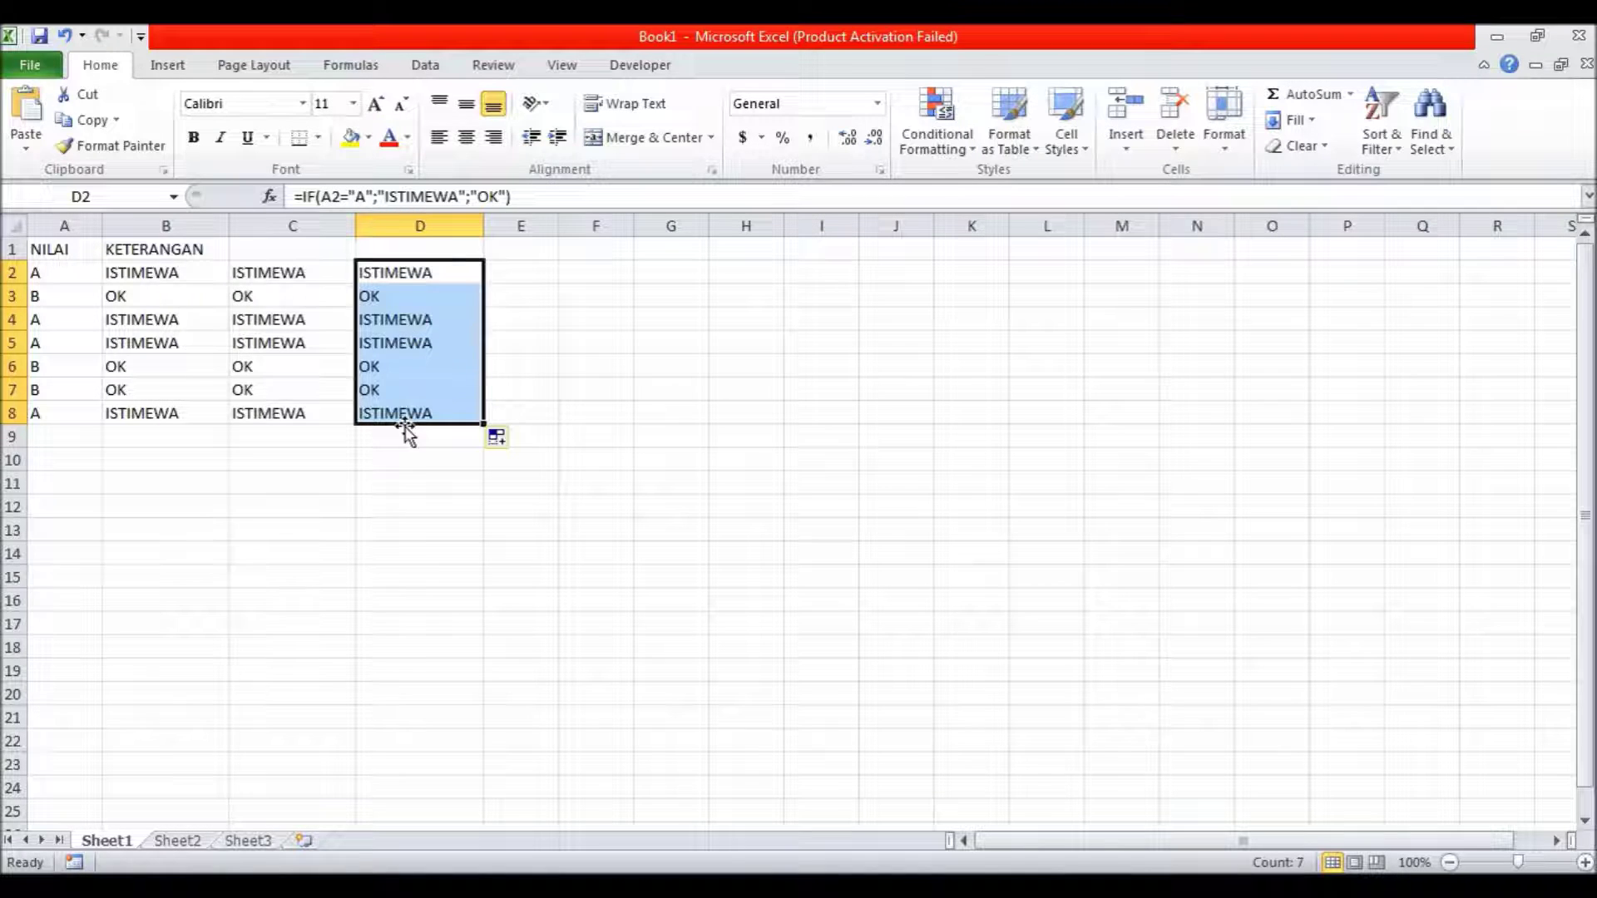
{"action": "left_click", "coordinate": [196, 503]}
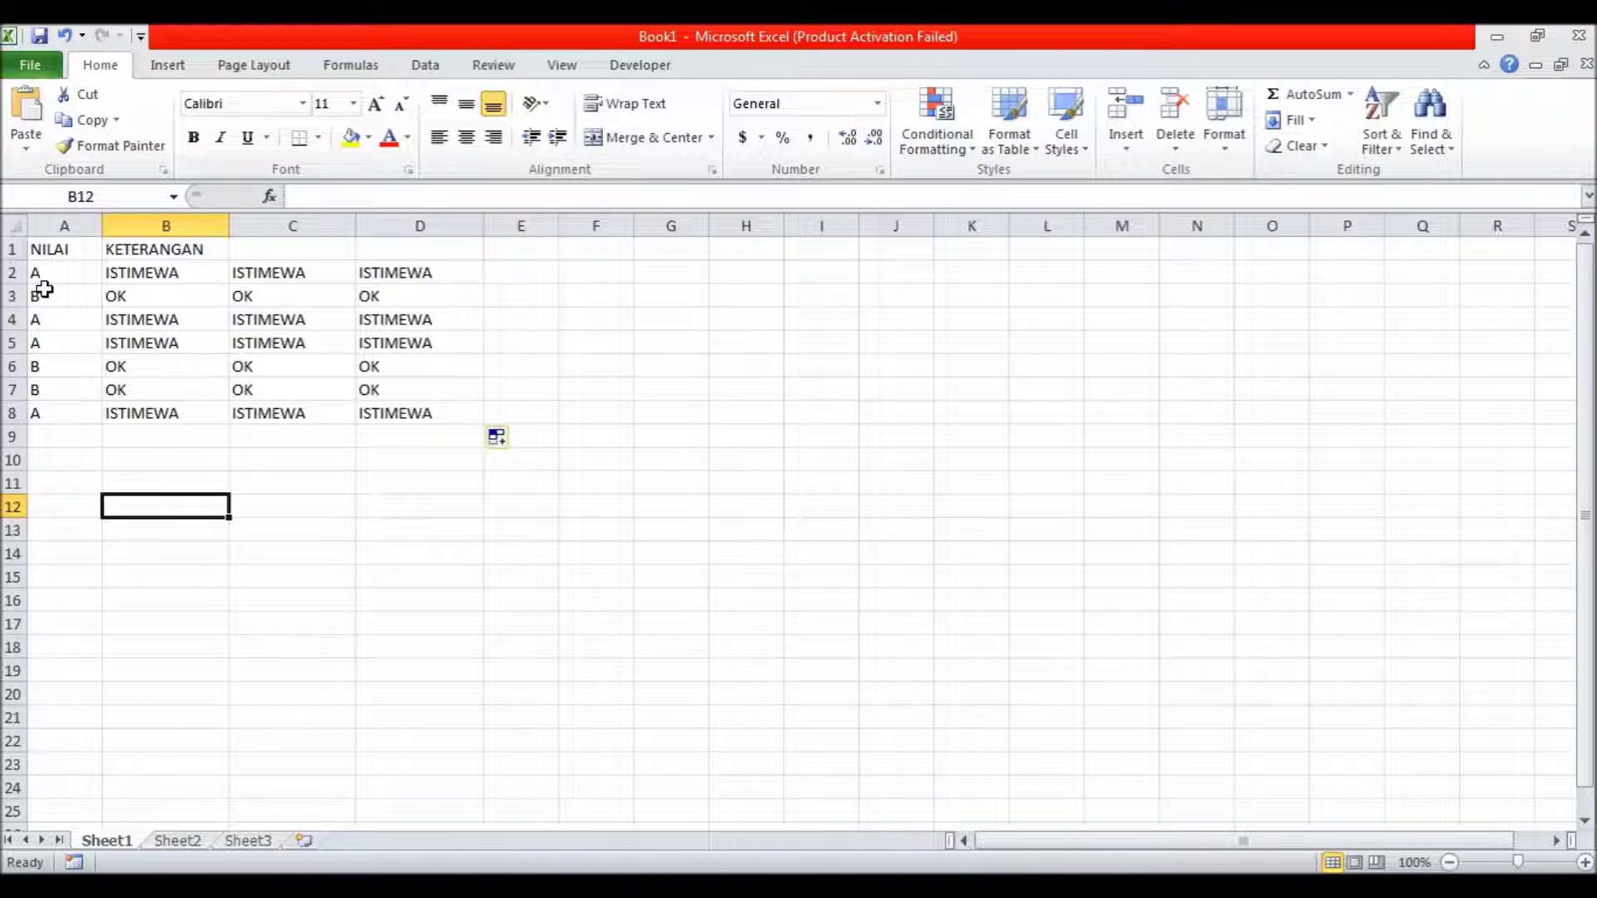
- Copy the NILAI heading and grades from A1:A8 into column F starting at F1
{"action": "left_click", "coordinate": [44, 257]}
{"action": "left_click_drag", "start_coordinate": [43, 258], "coordinate": [46, 413]}
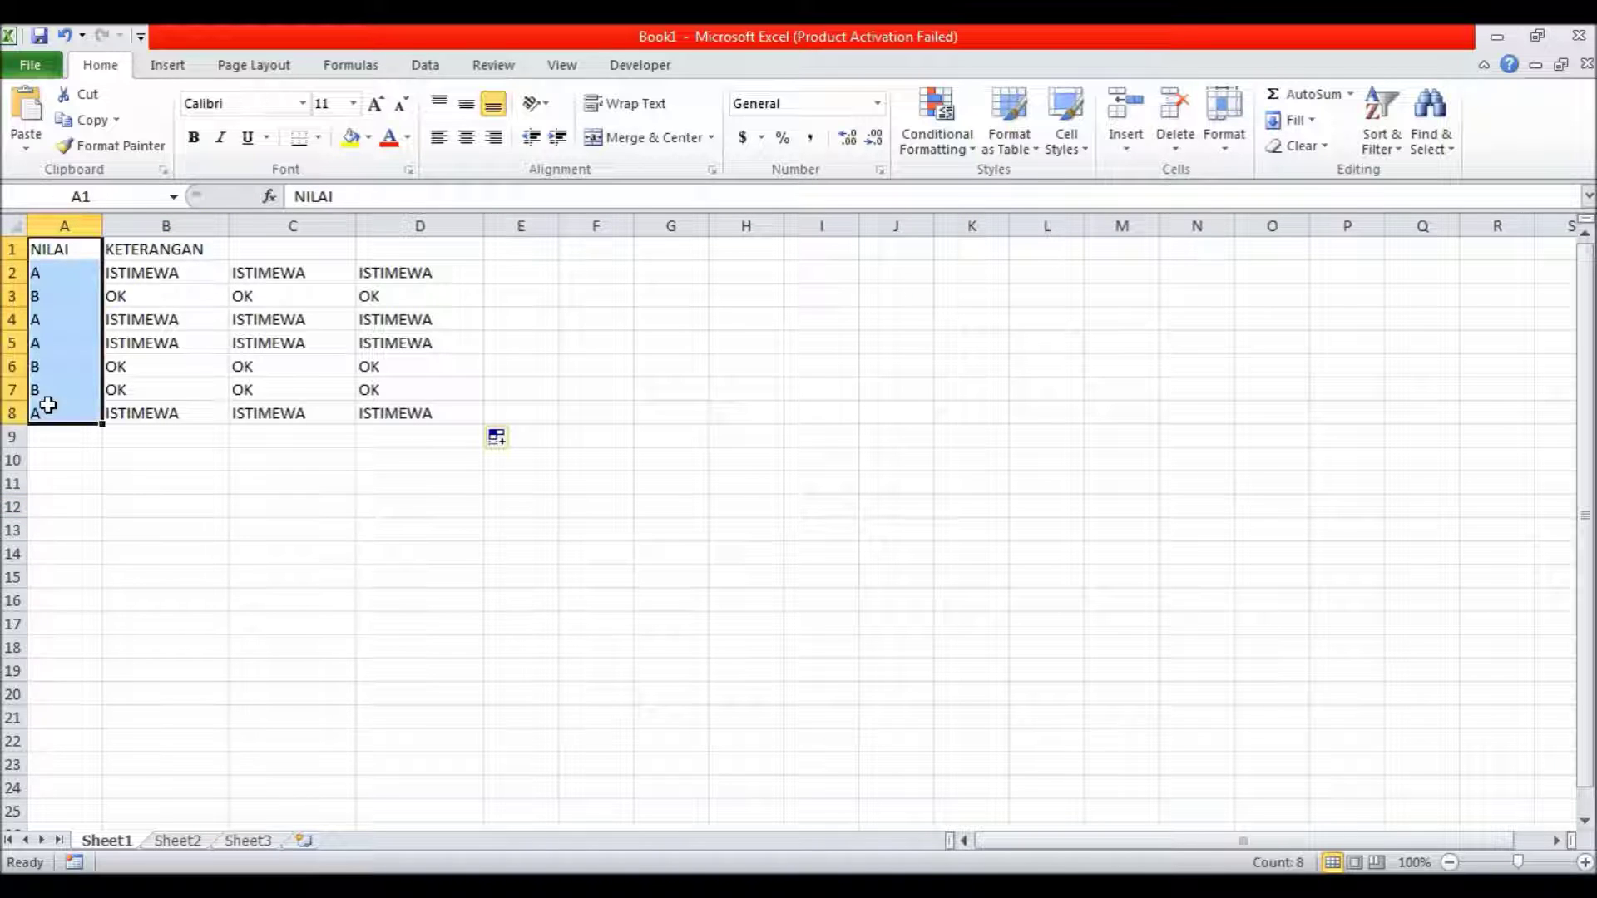
{"action": "left_click", "coordinate": [92, 121]}
{"action": "left_click", "coordinate": [604, 256]}
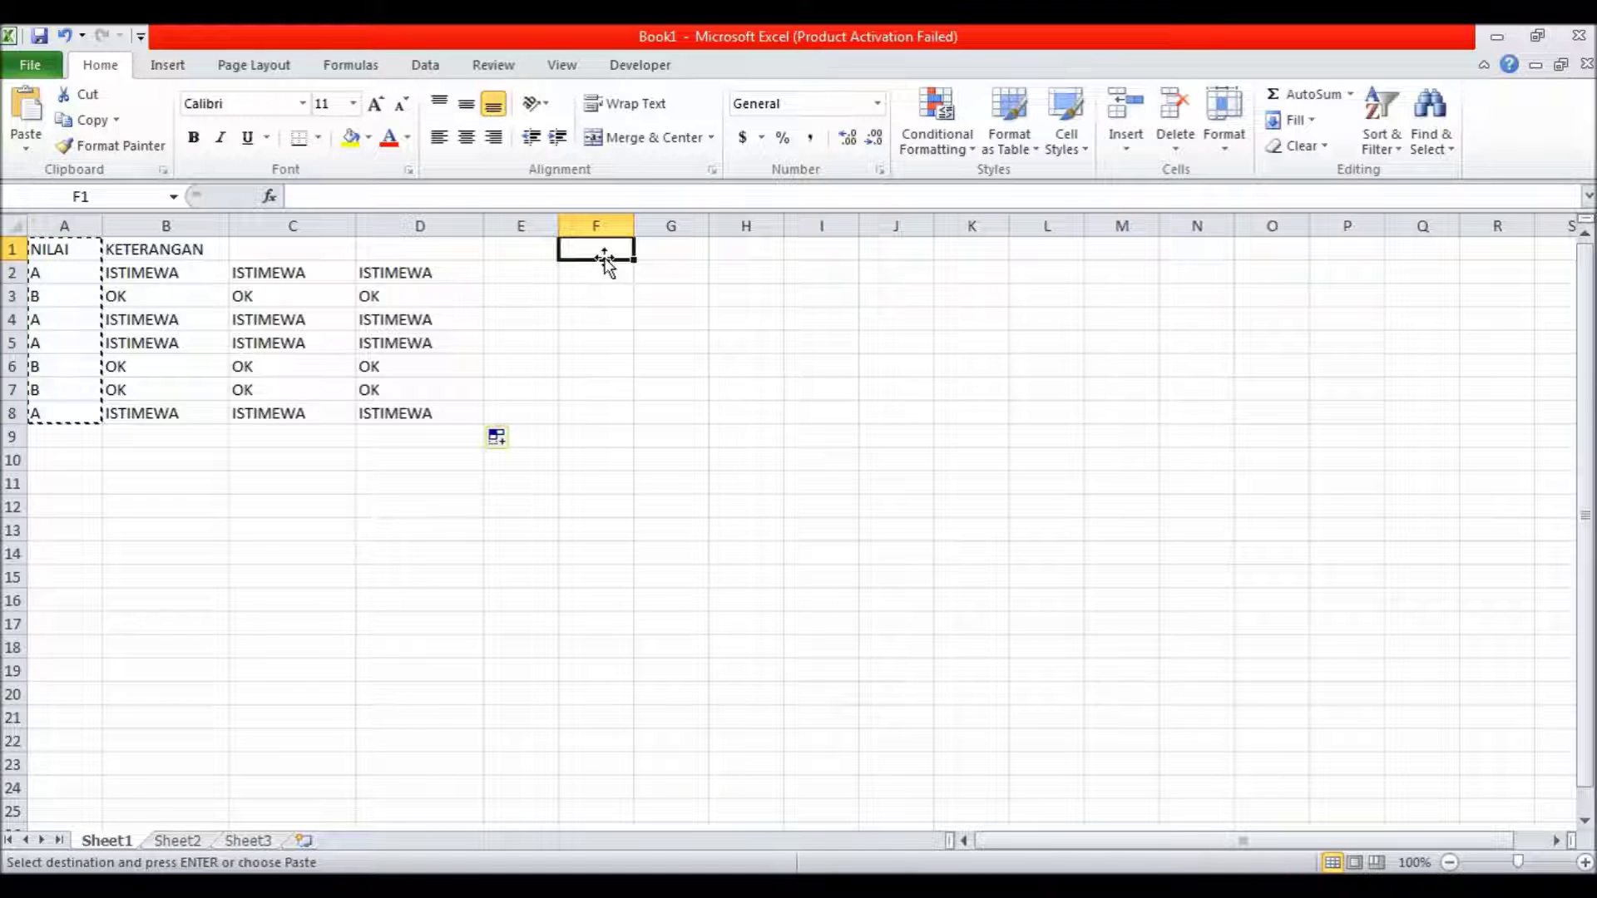
{"action": "key", "text": "ctrl+v"}
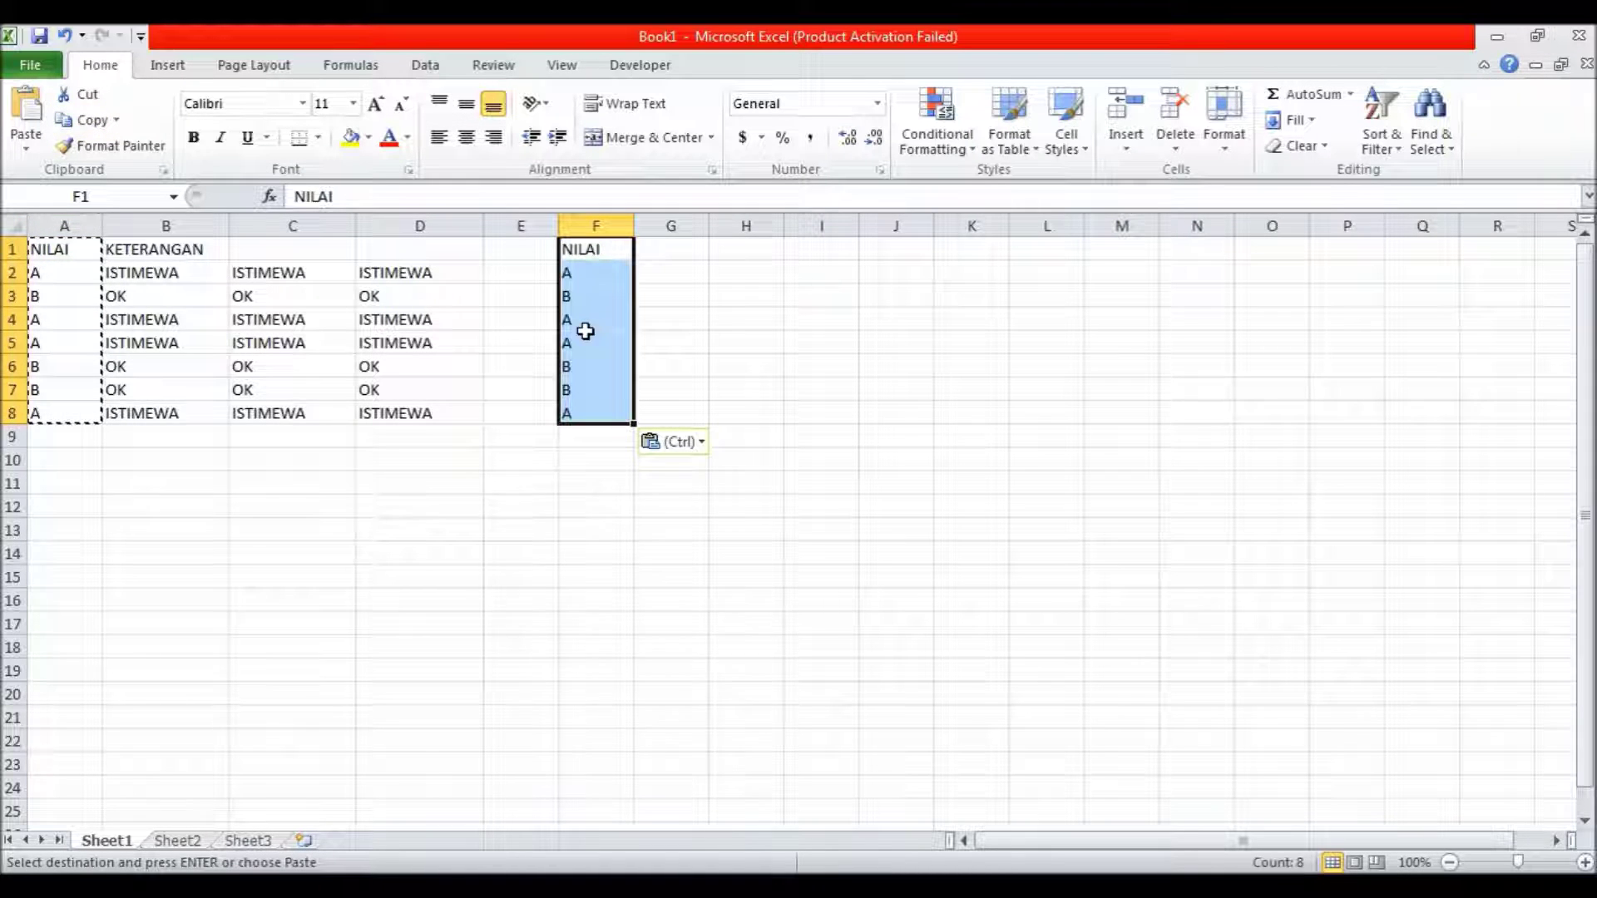
- Change F6 to C, F4 to D and F8 to E, then widen the formula bar
{"action": "left_click", "coordinate": [586, 324]}
{"action": "left_click", "coordinate": [603, 367]}
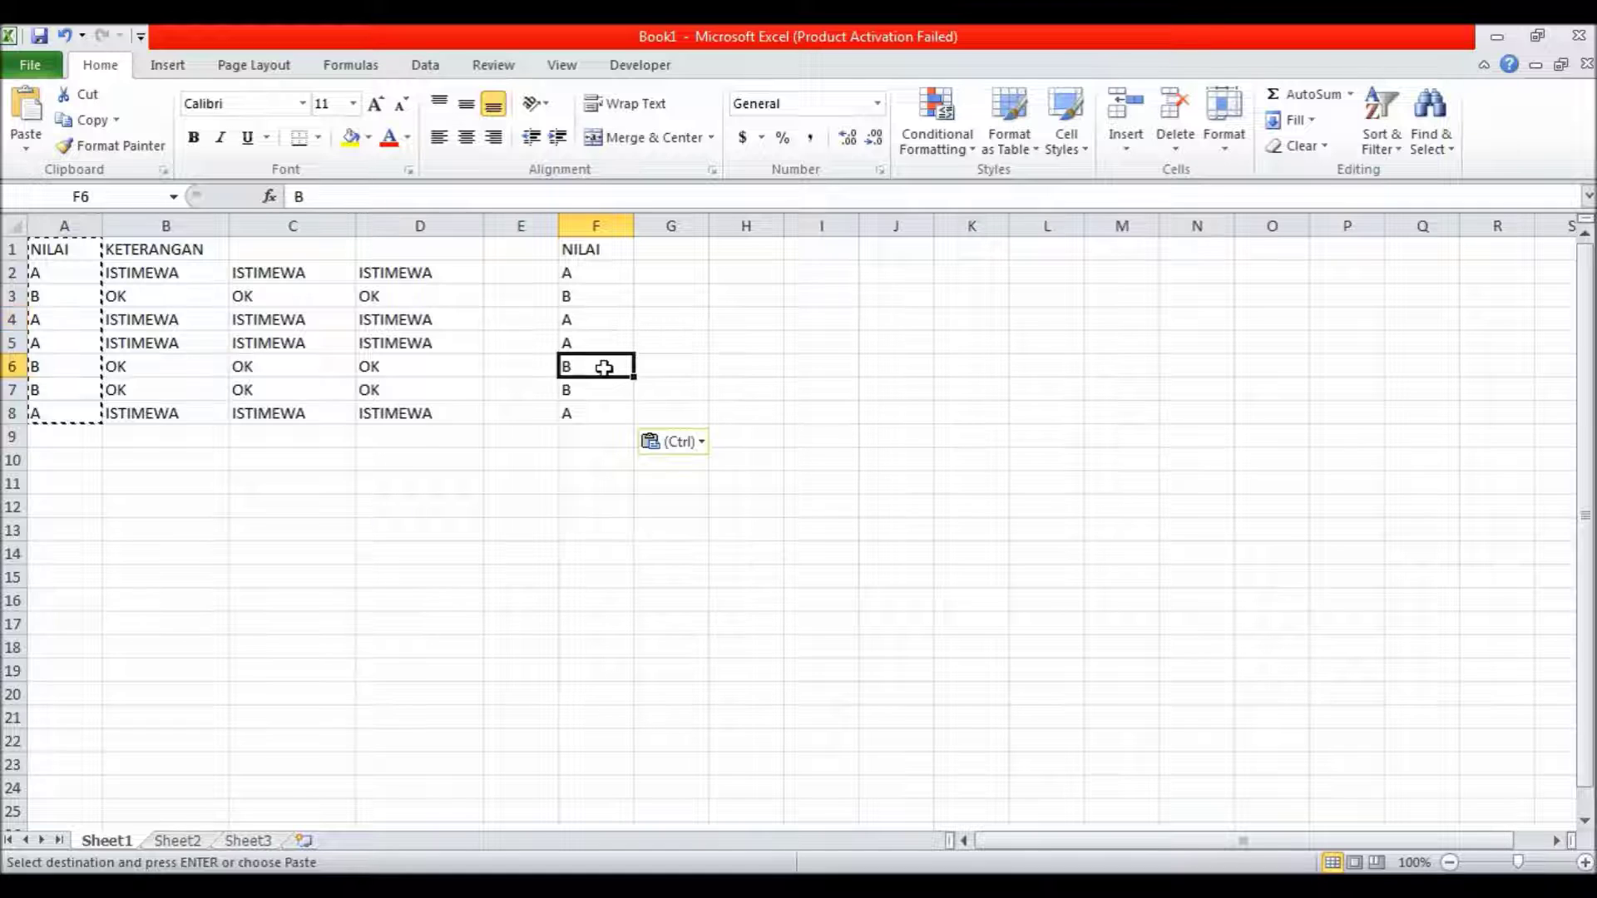
{"action": "type", "text": "c"}
{"action": "key", "text": "BackSpace"}
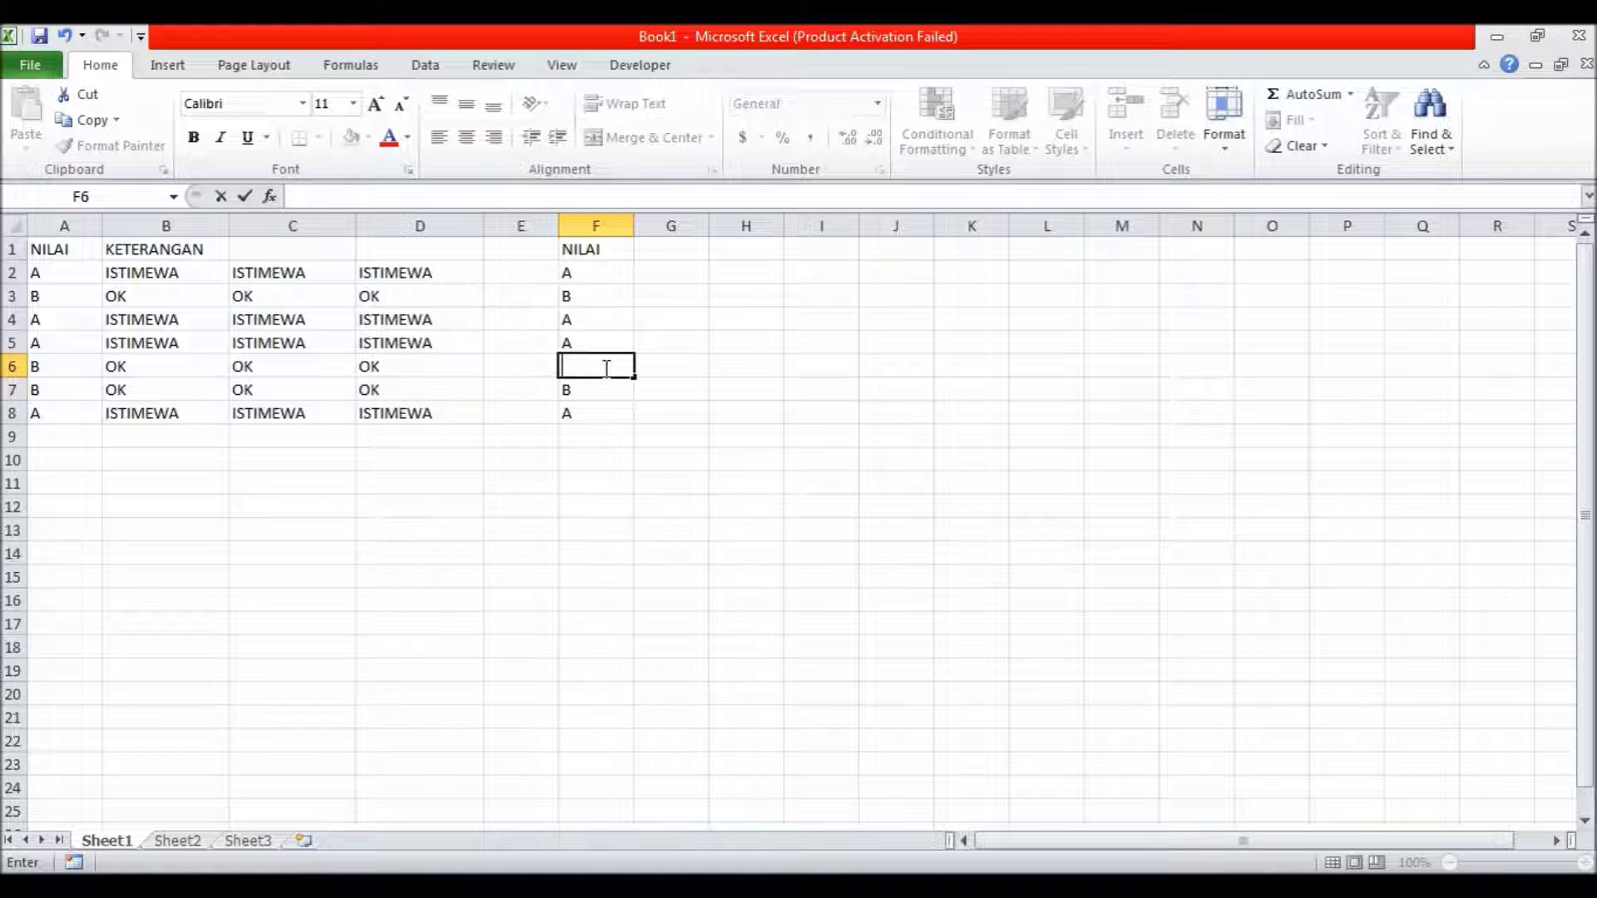
{"action": "type", "text": "C"}
{"action": "left_click", "coordinate": [573, 297]}
{"action": "left_click", "coordinate": [596, 322]}
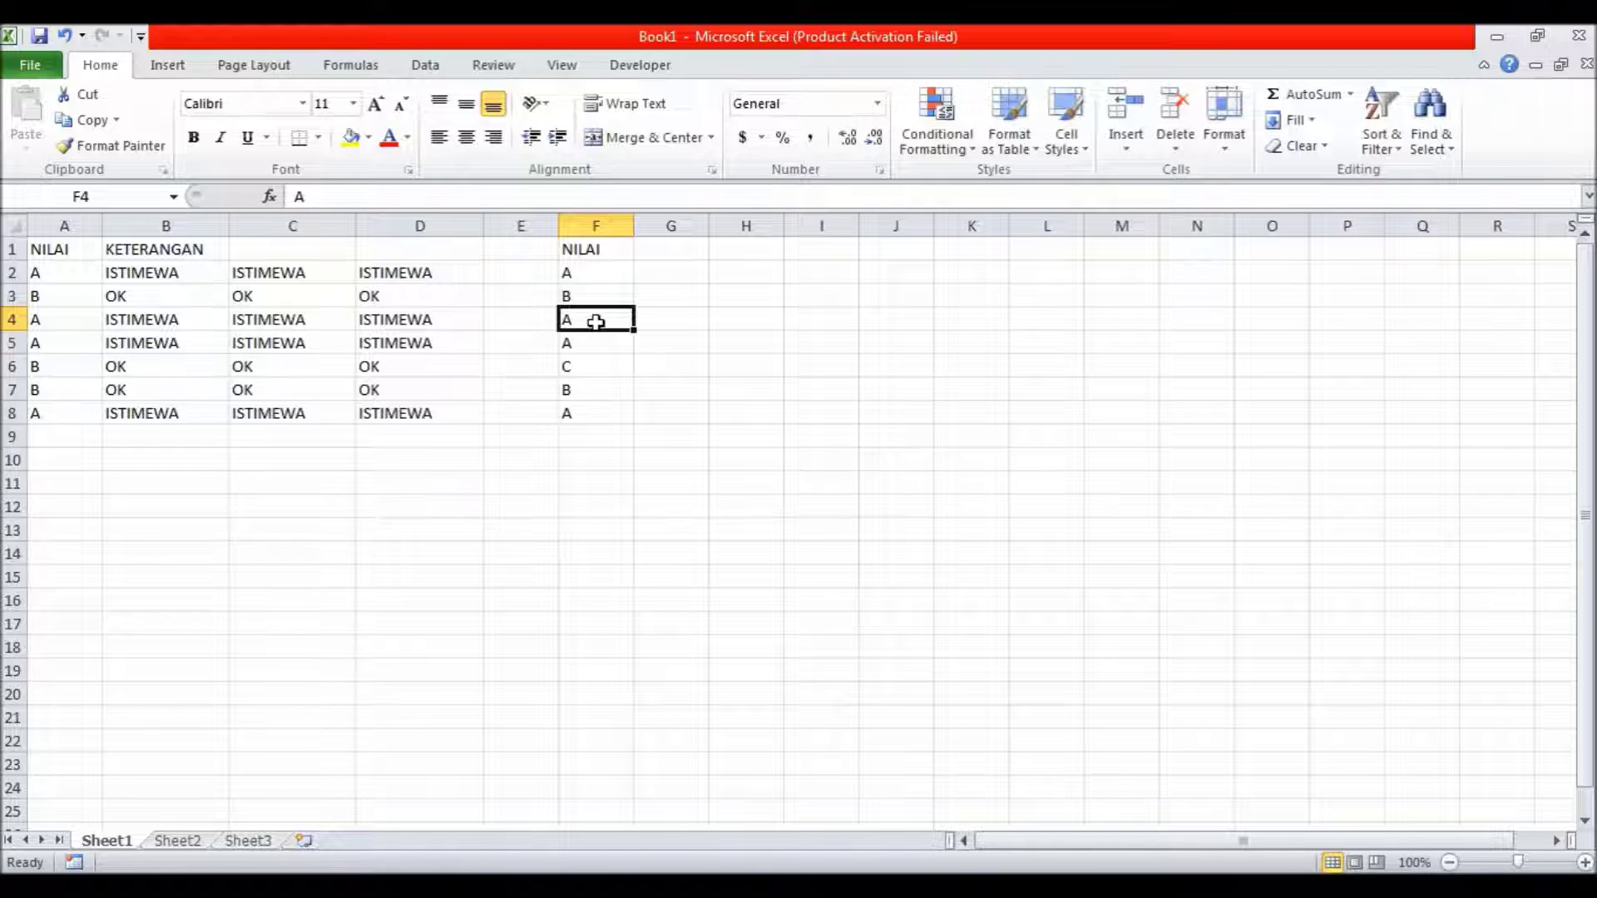
{"action": "type", "text": "D"}
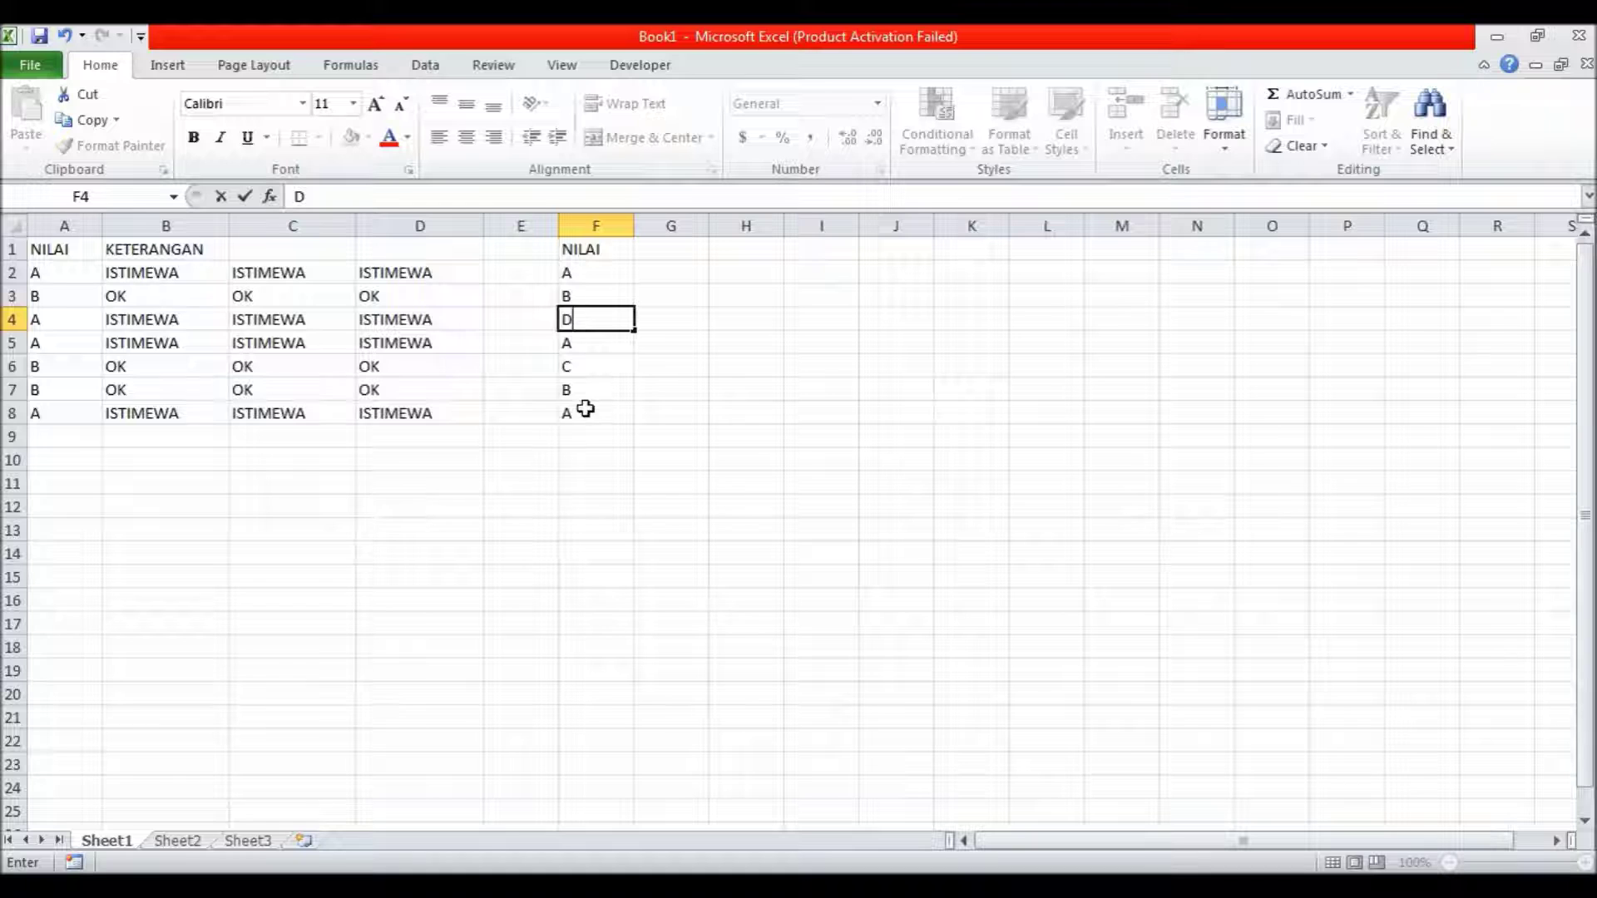
{"action": "left_click", "coordinate": [585, 408]}
{"action": "type", "text": "E"}
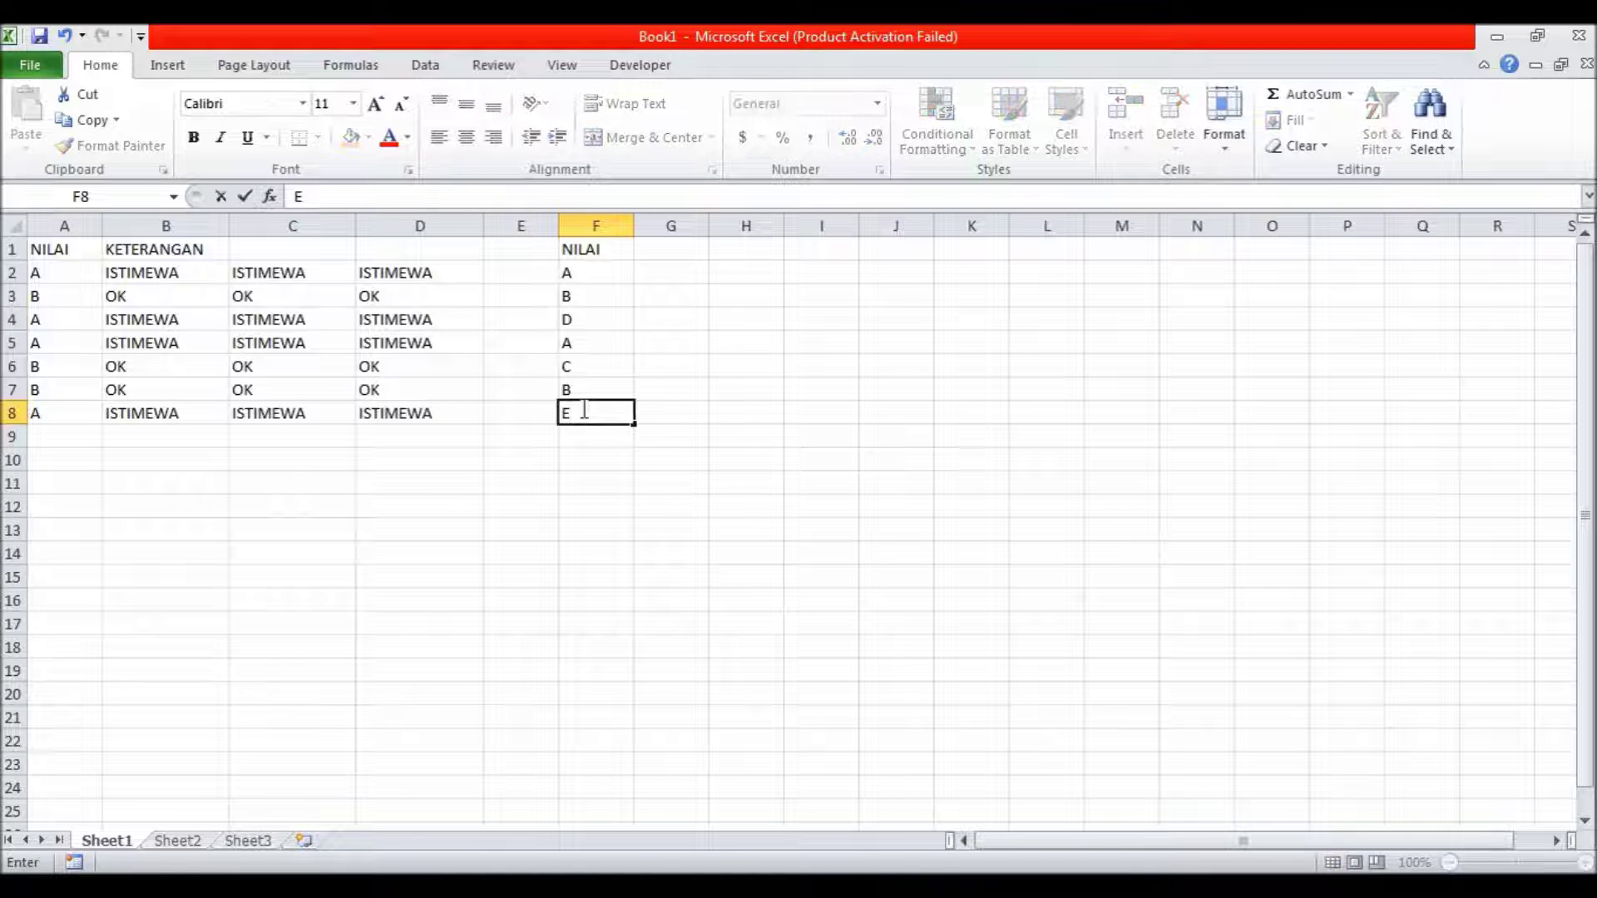
{"action": "key", "text": "Return"}
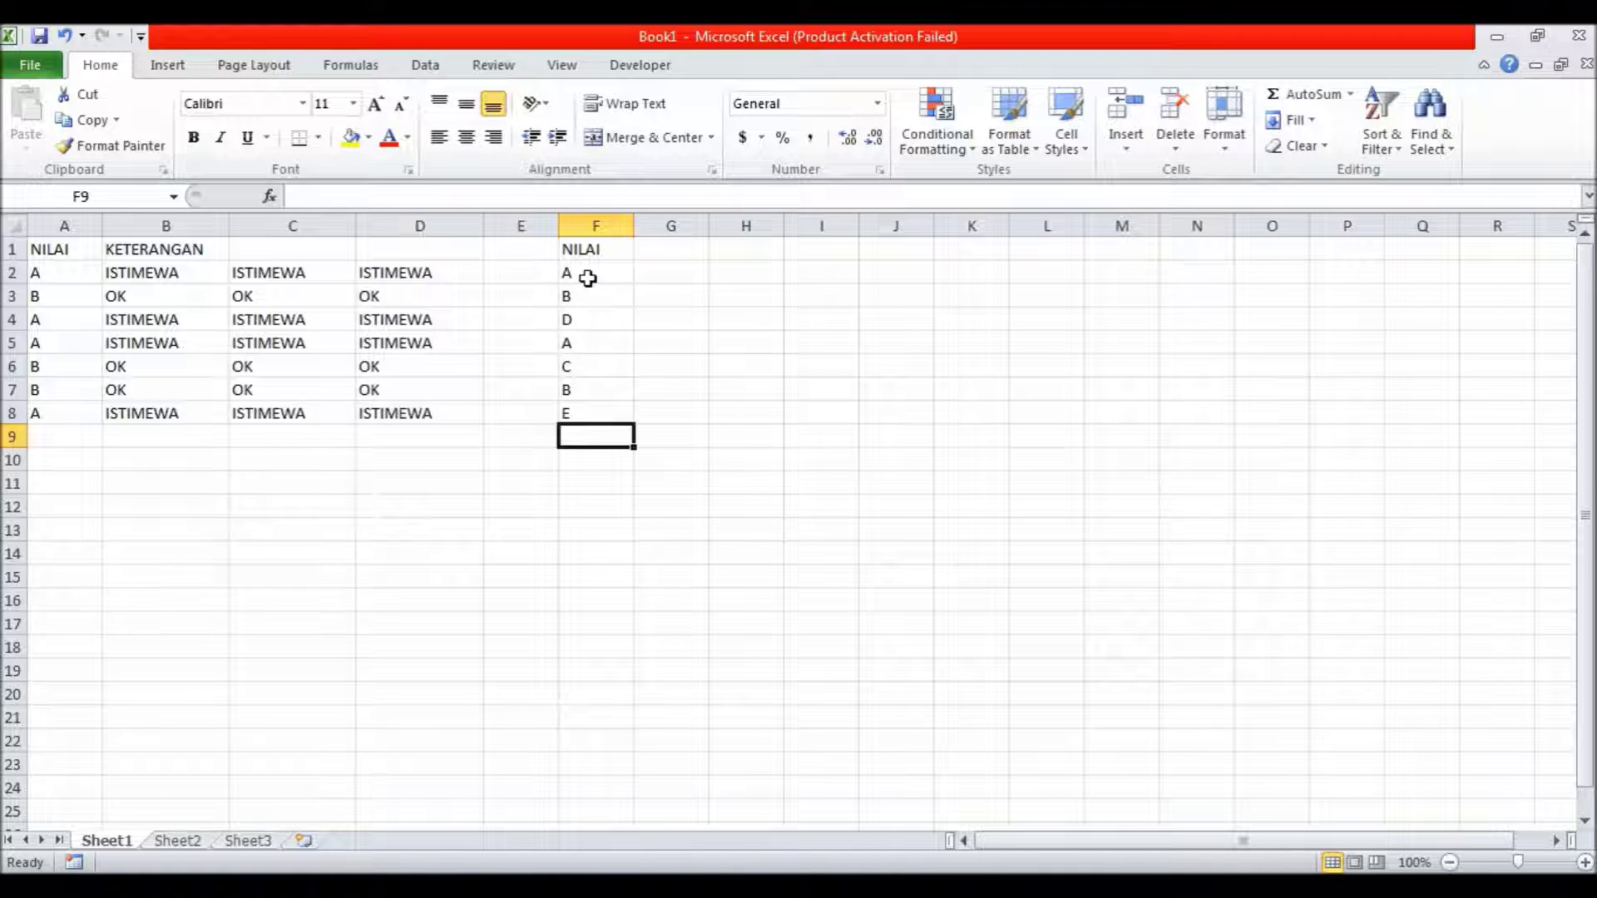
{"action": "left_click", "coordinate": [650, 274]}
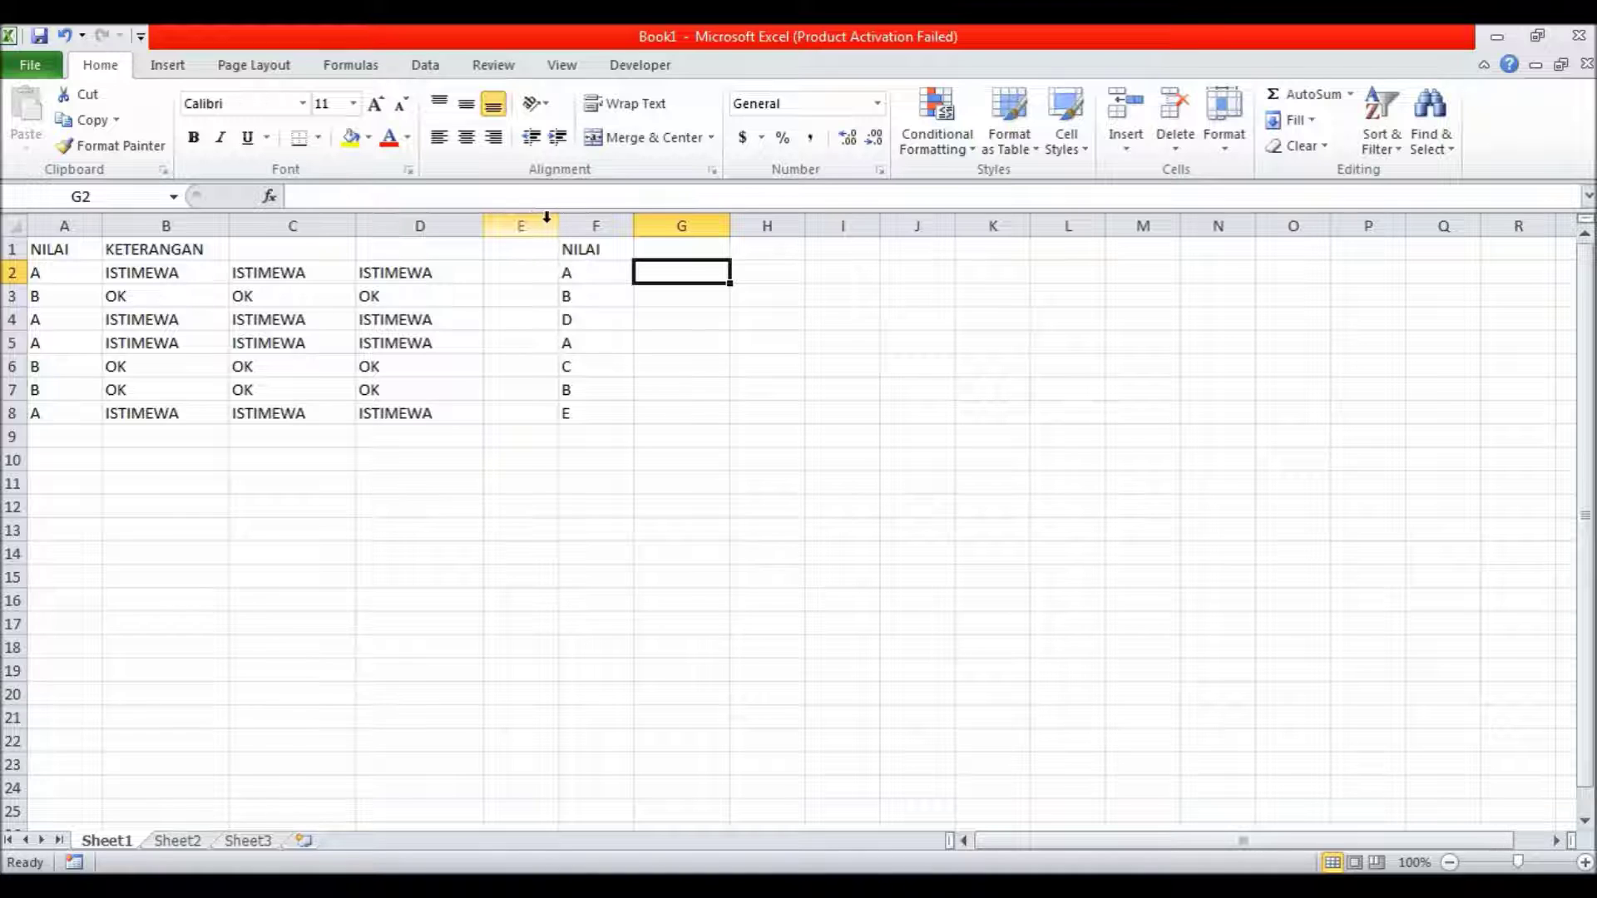
{"action": "left_click_drag", "start_coordinate": [549, 208], "coordinate": [569, 233]}
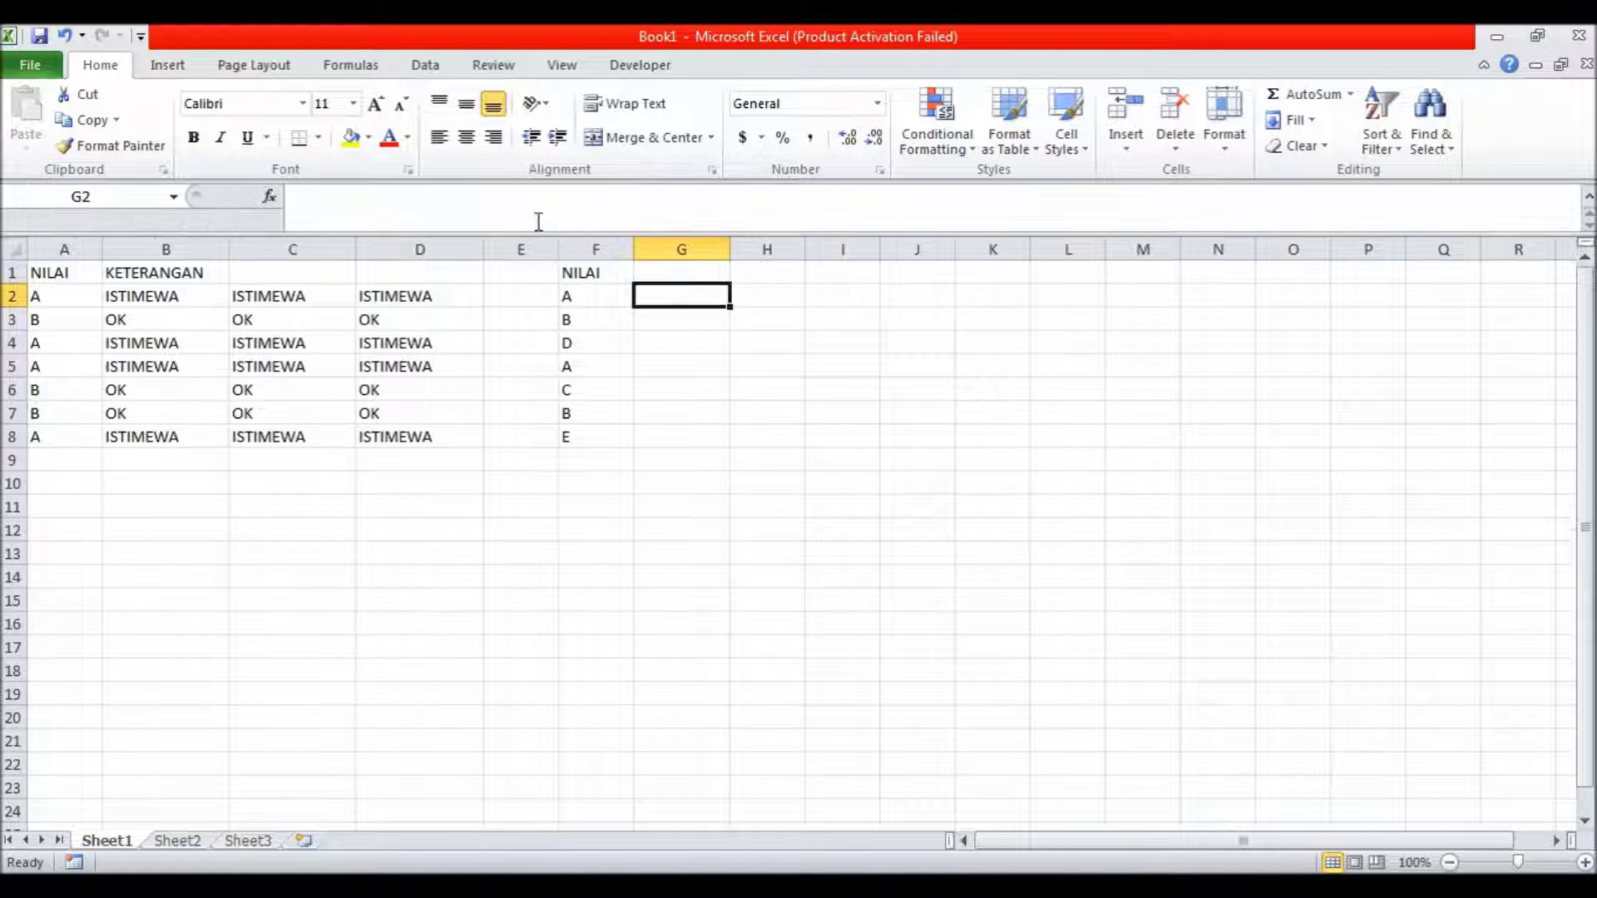
- Start G2's nested IF on F2: A gives ISTIMEWA, B gives BAIK, C gives CUKUP, then a fourth test
{"action": "left_click", "coordinate": [486, 205]}
{"action": "type", "text": "="}
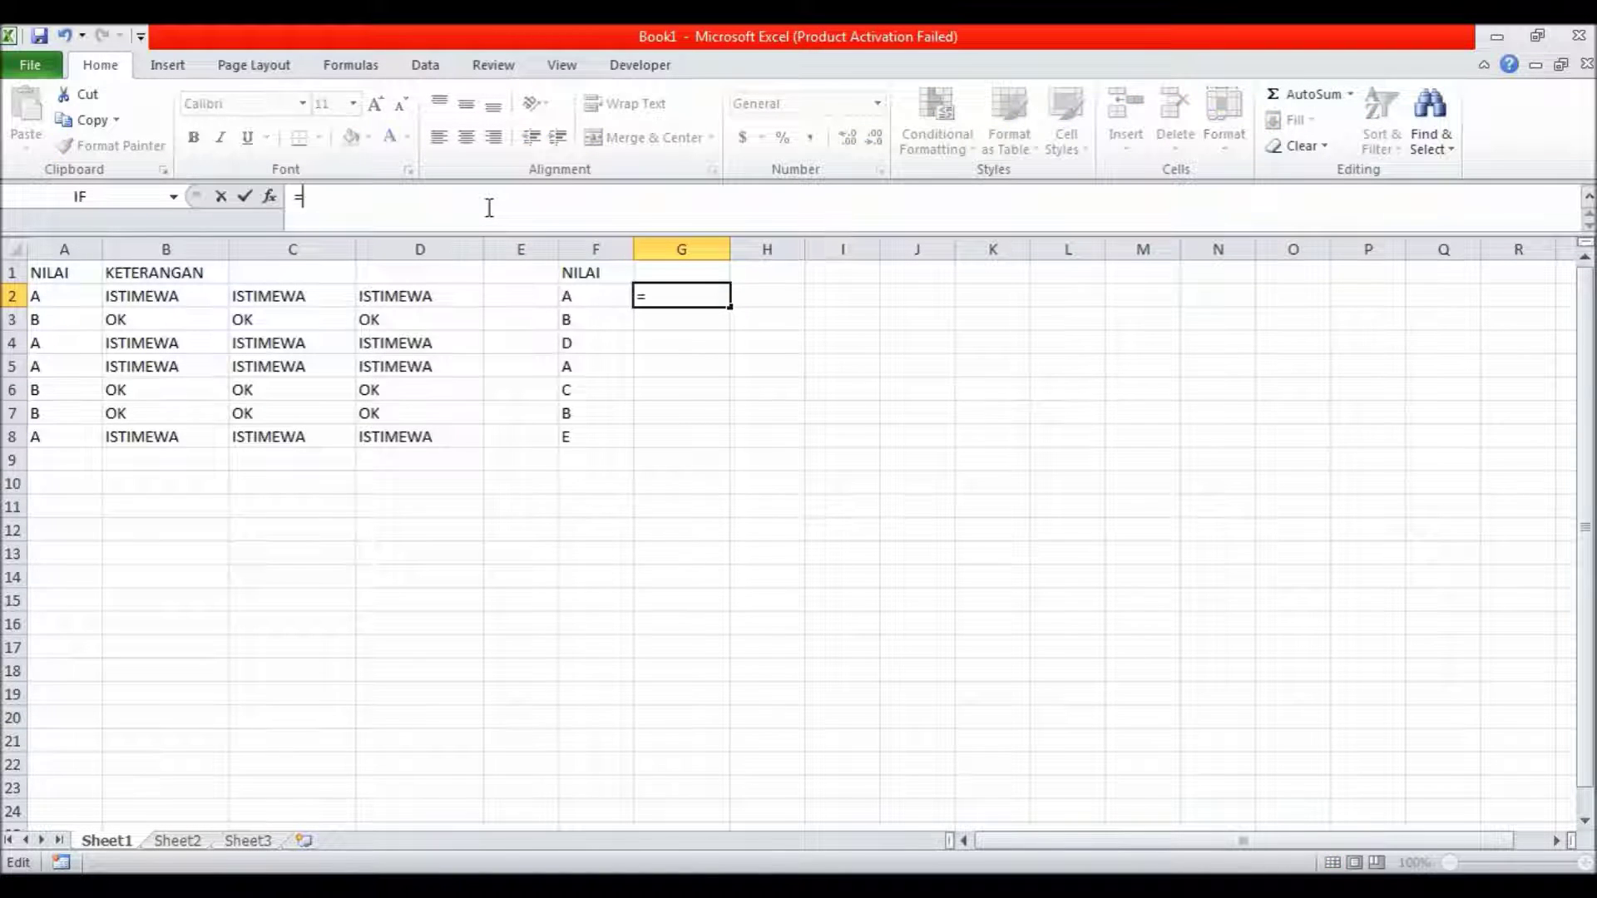
{"action": "type", "text": "IF"}
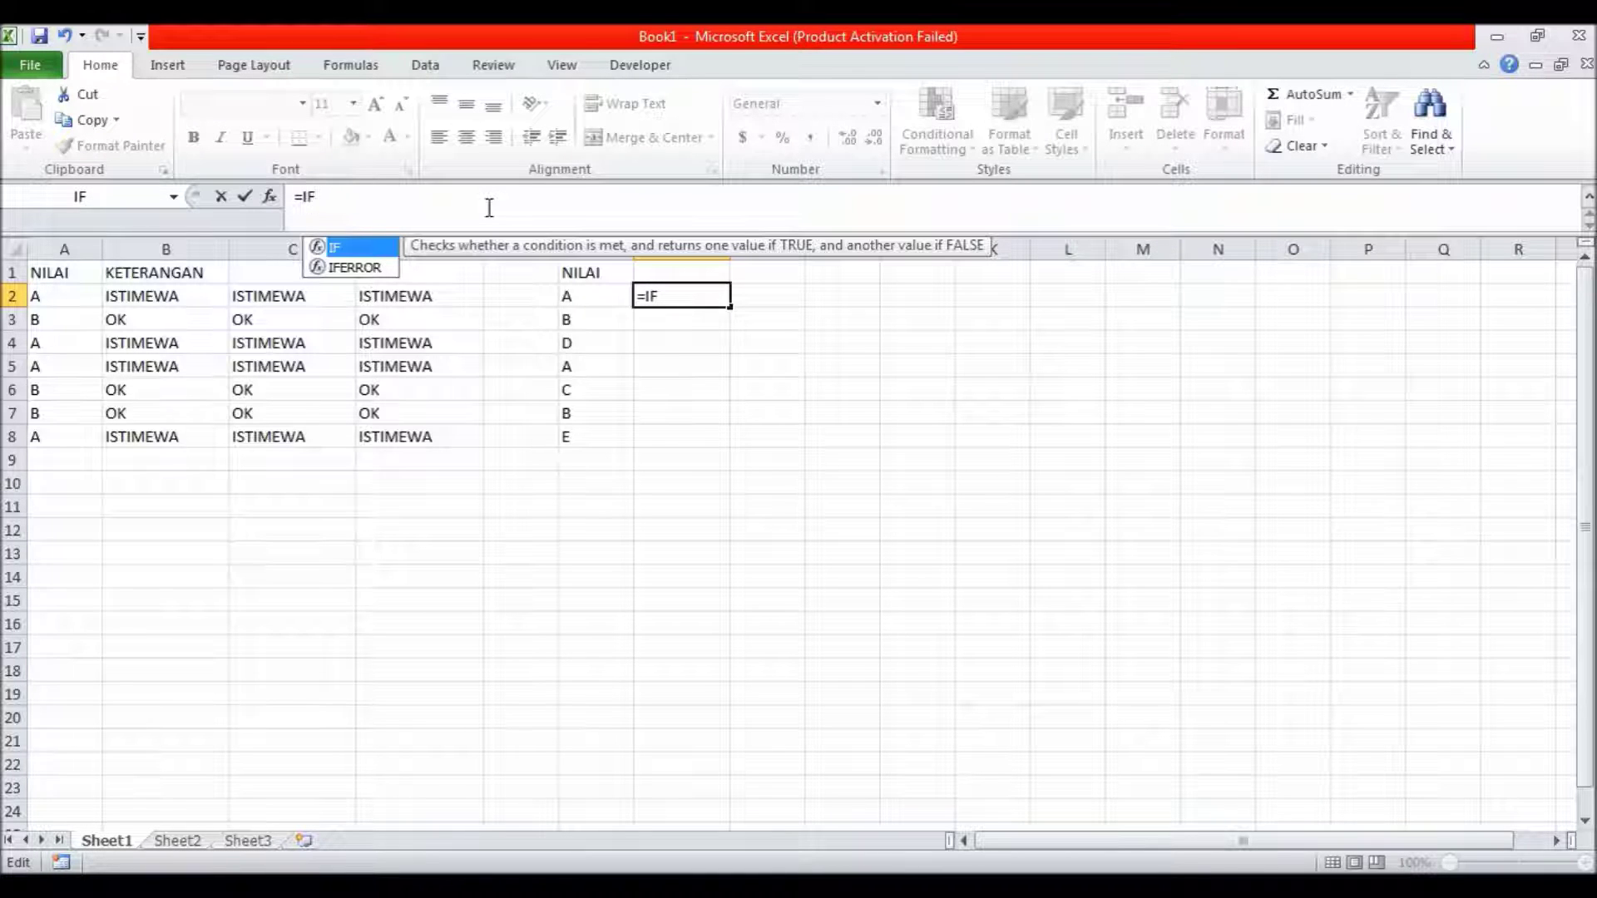
{"action": "type", "text": "("}
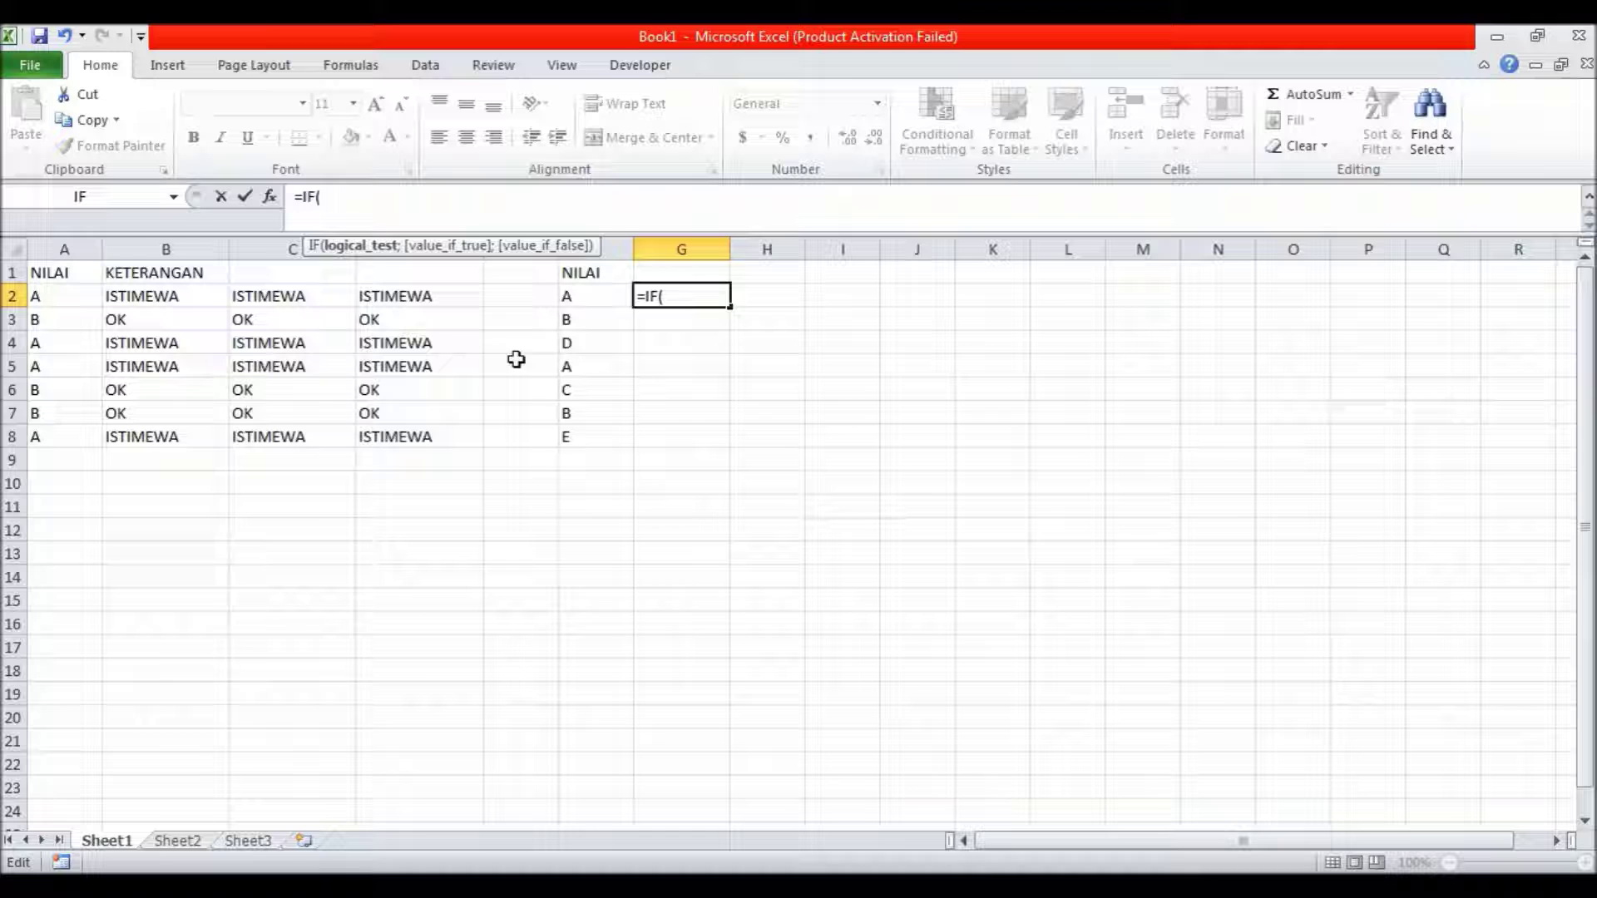
{"action": "left_click", "coordinate": [574, 300]}
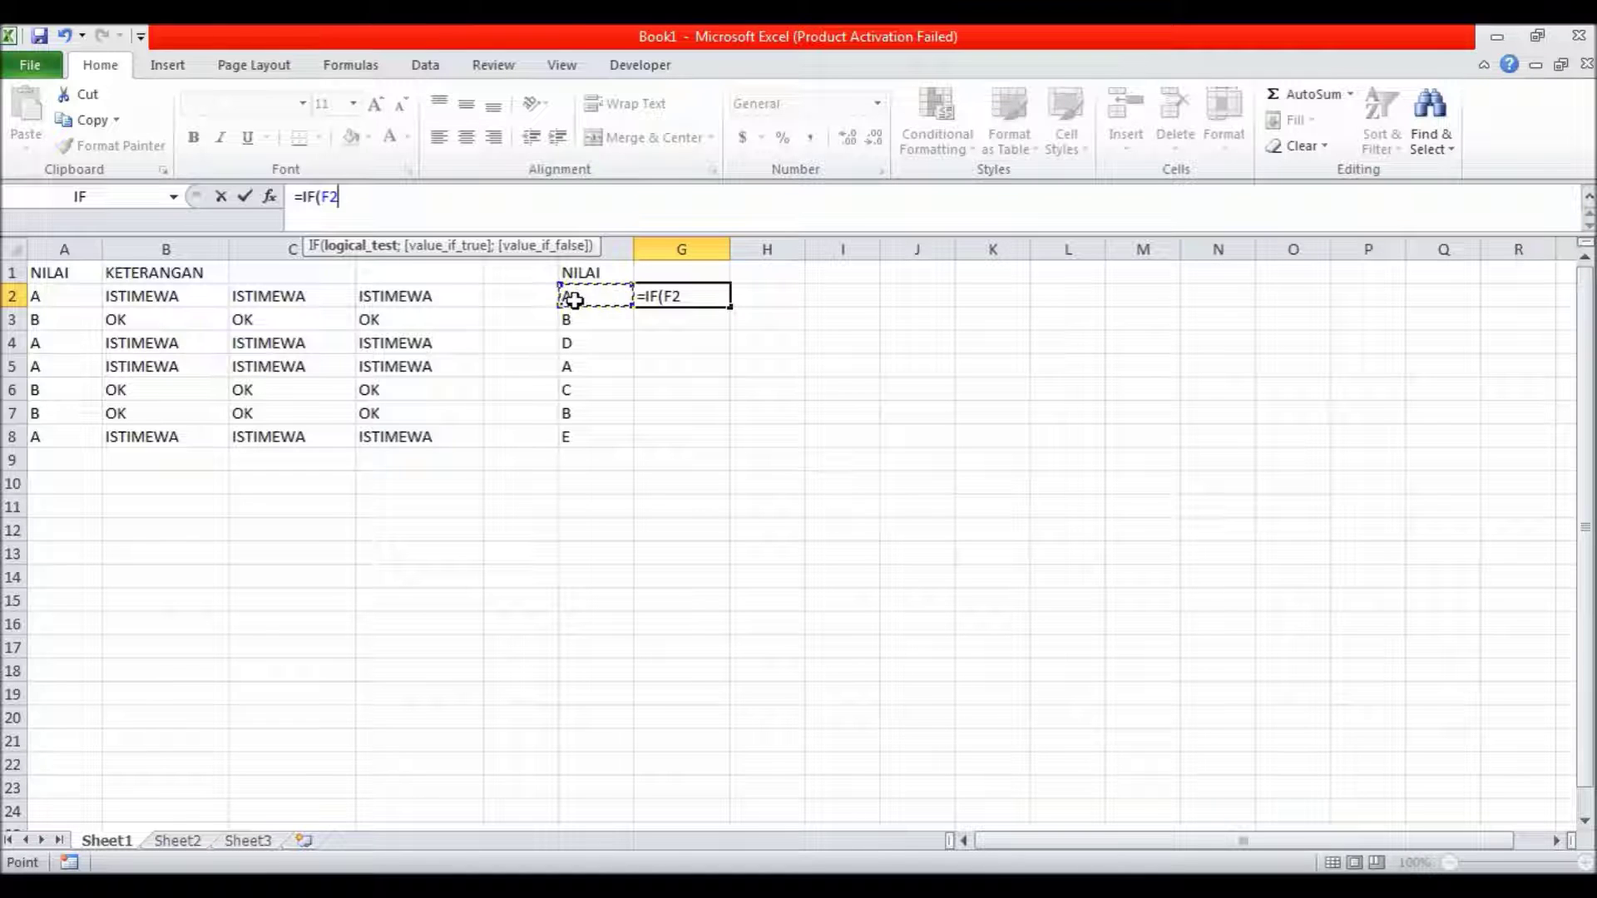
{"action": "type", "text": "=\""}
{"action": "type", "text": "A"}
{"action": "type", "text": "\";"}
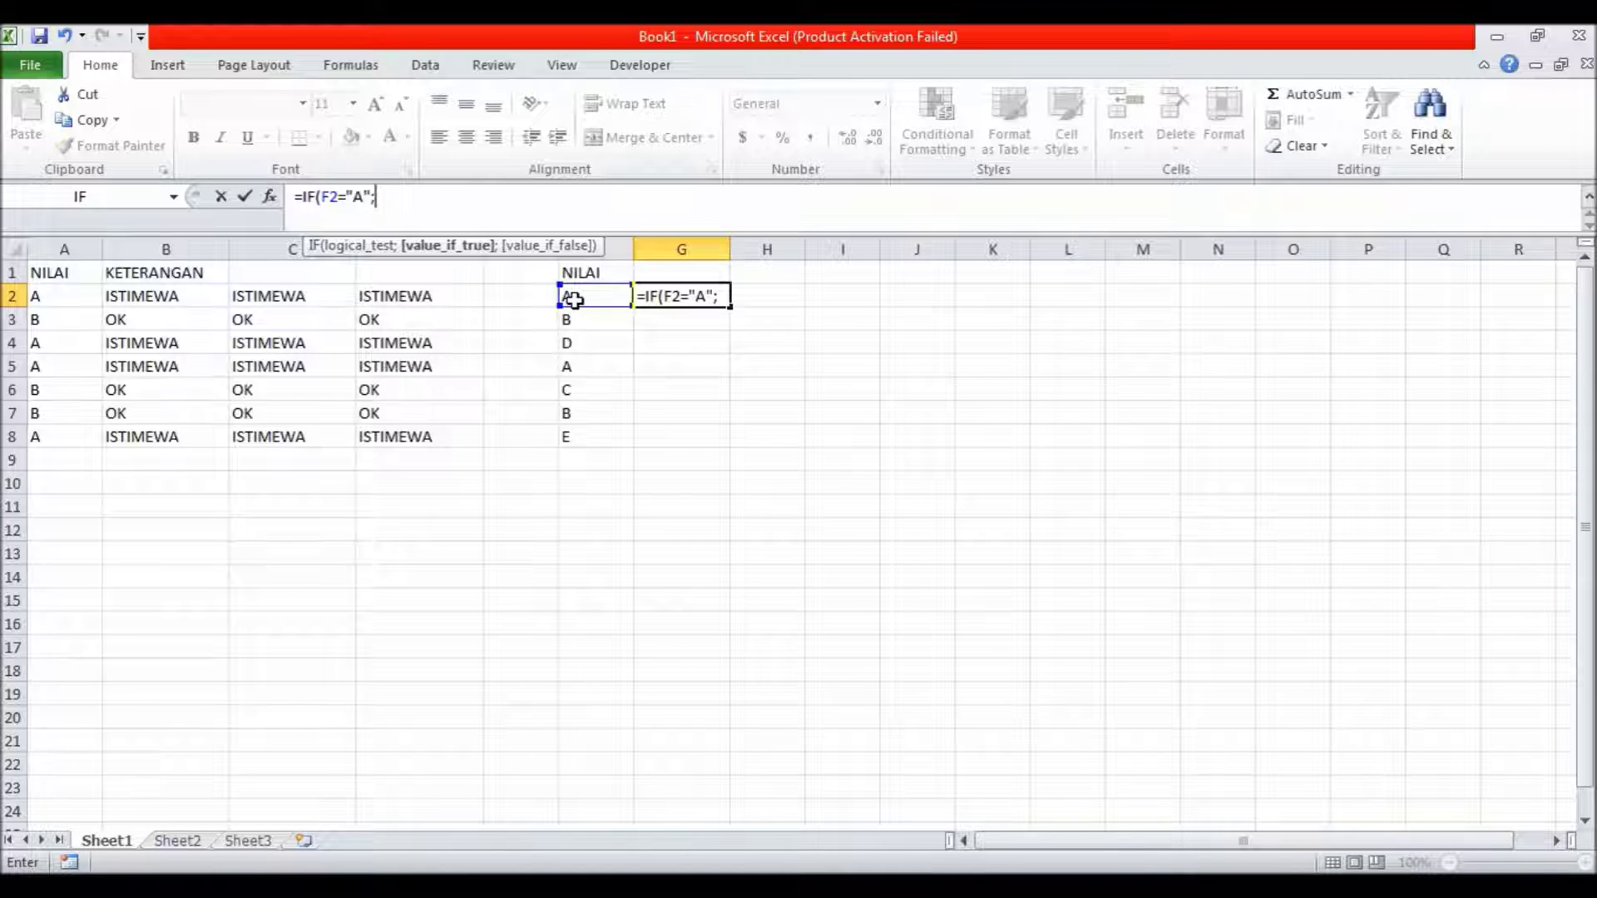
{"action": "type", "text": "\"ISTIMEWA"}
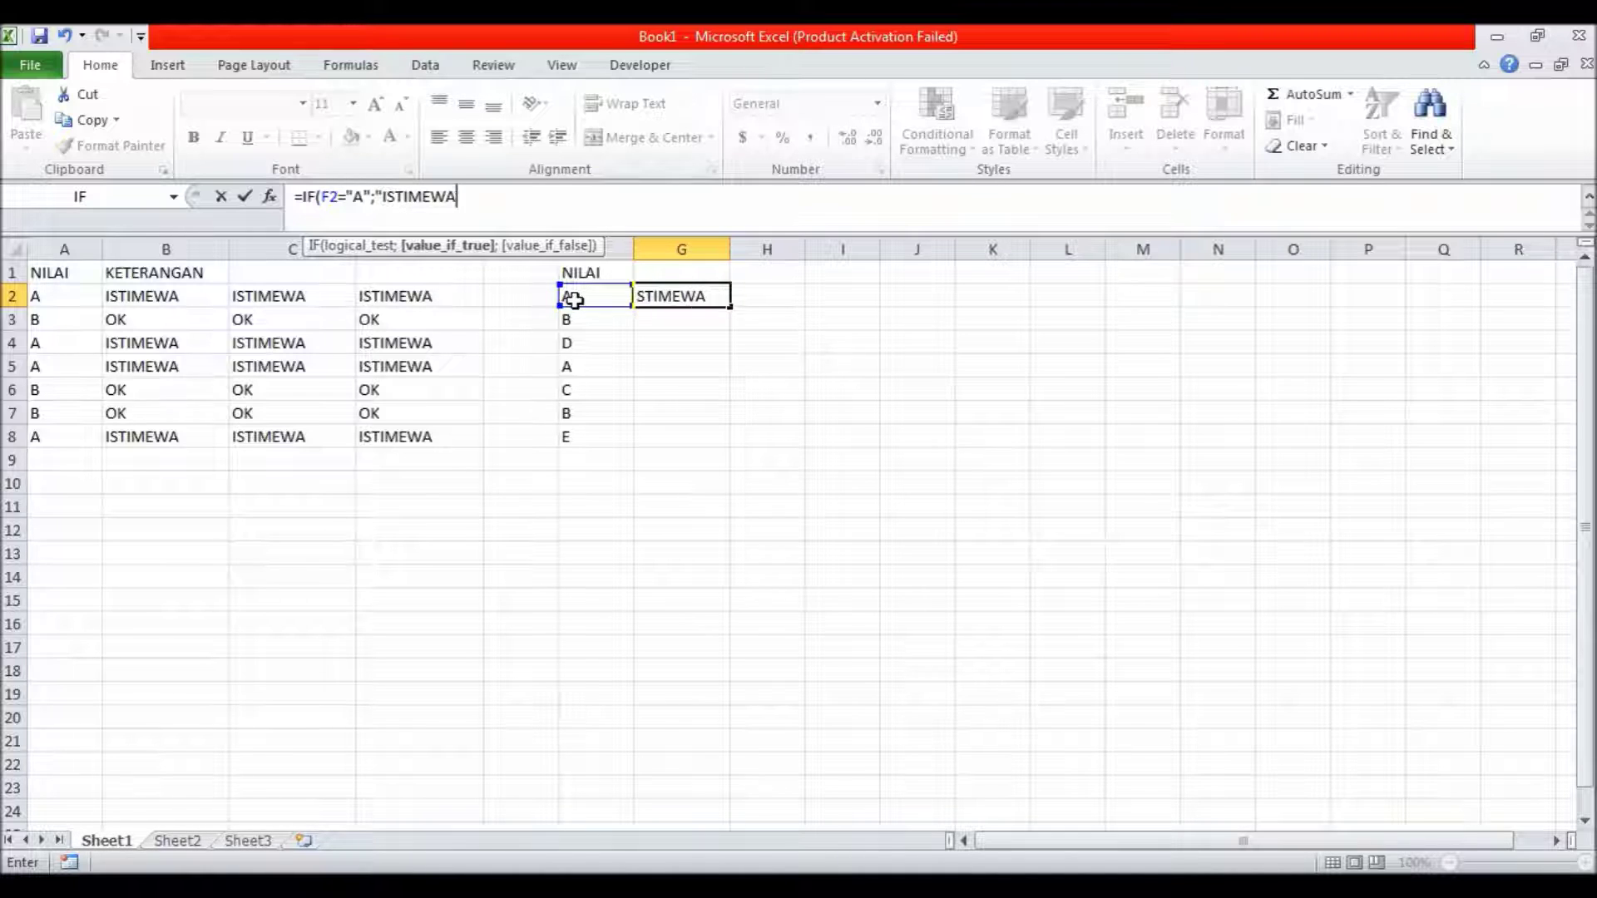
{"action": "type", "text": "\""}
{"action": "type", "text": ";IF("}
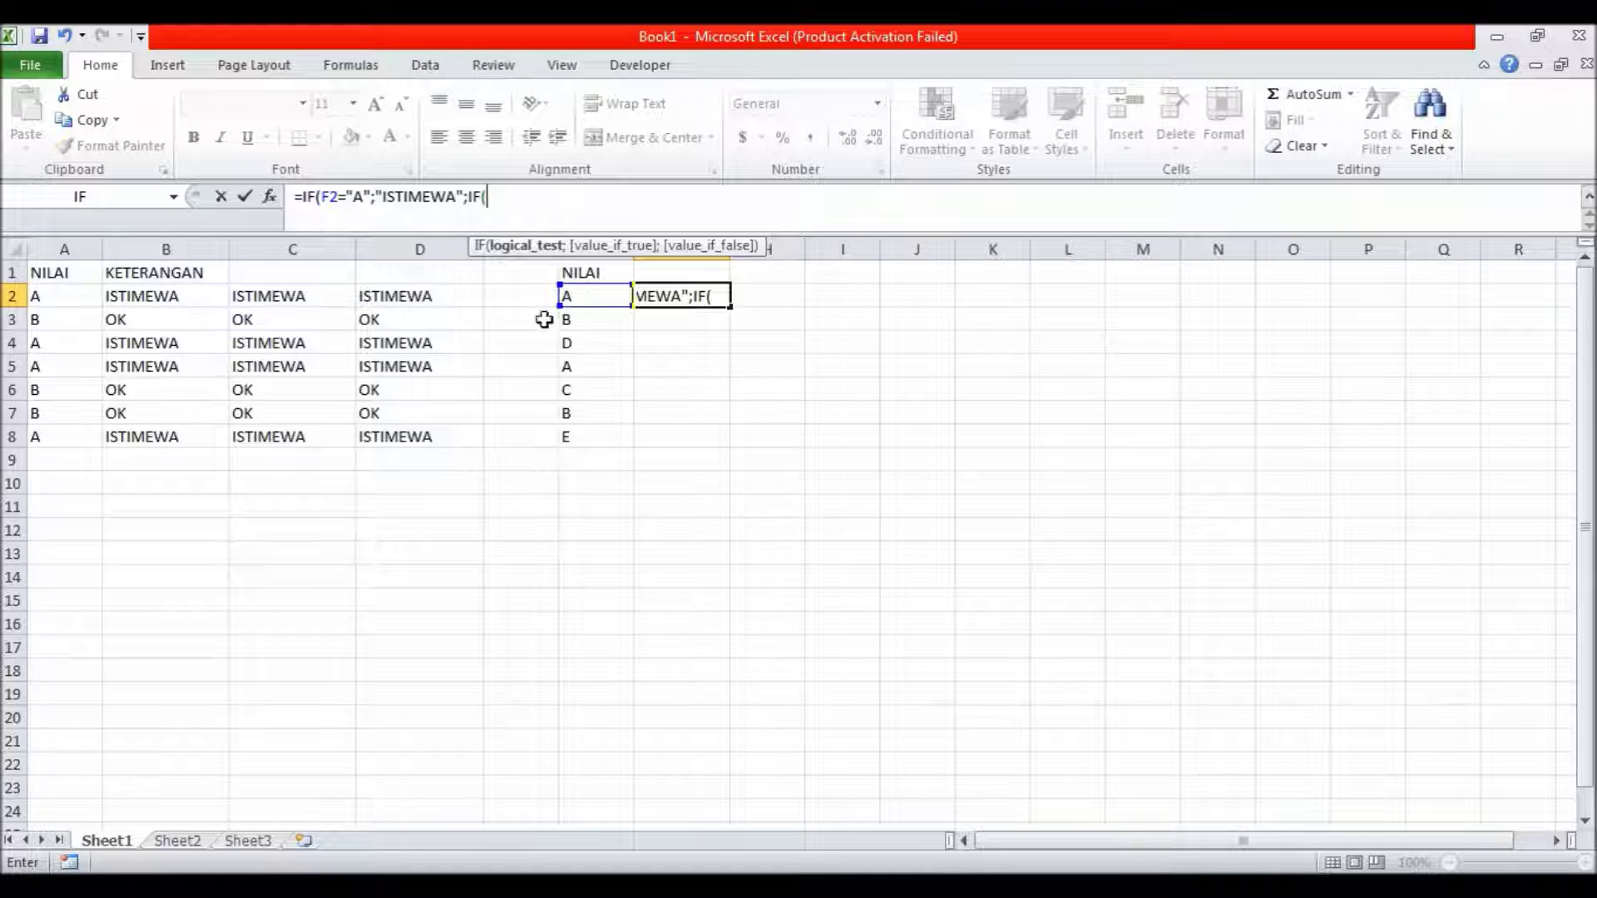
{"action": "left_click", "coordinate": [587, 300]}
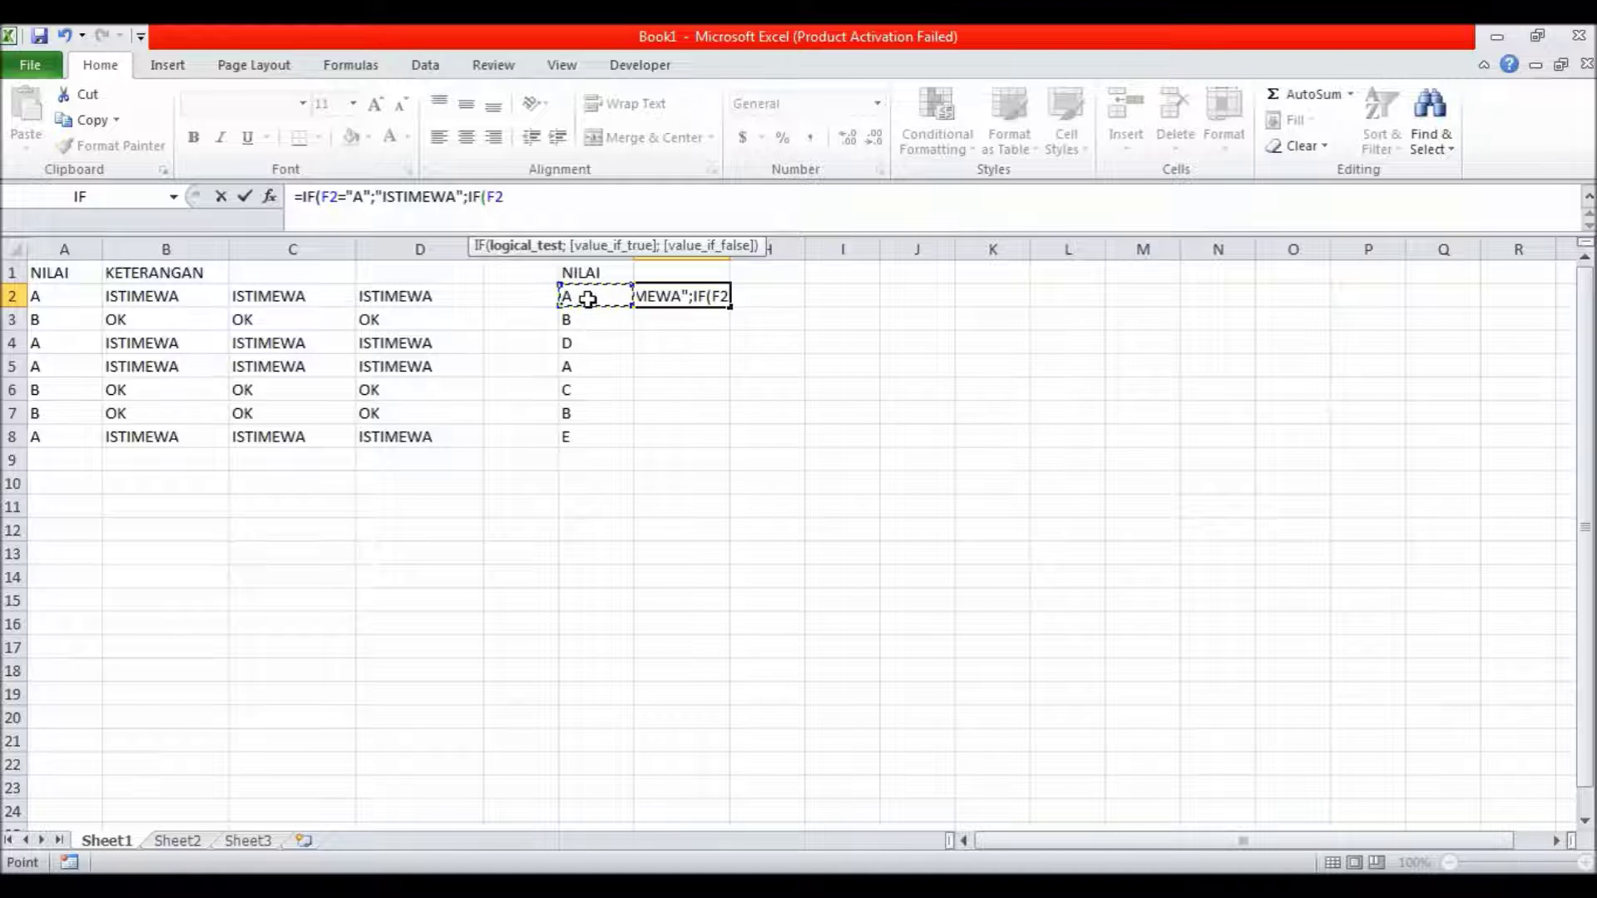
{"action": "type", "text": "=\"B\""}
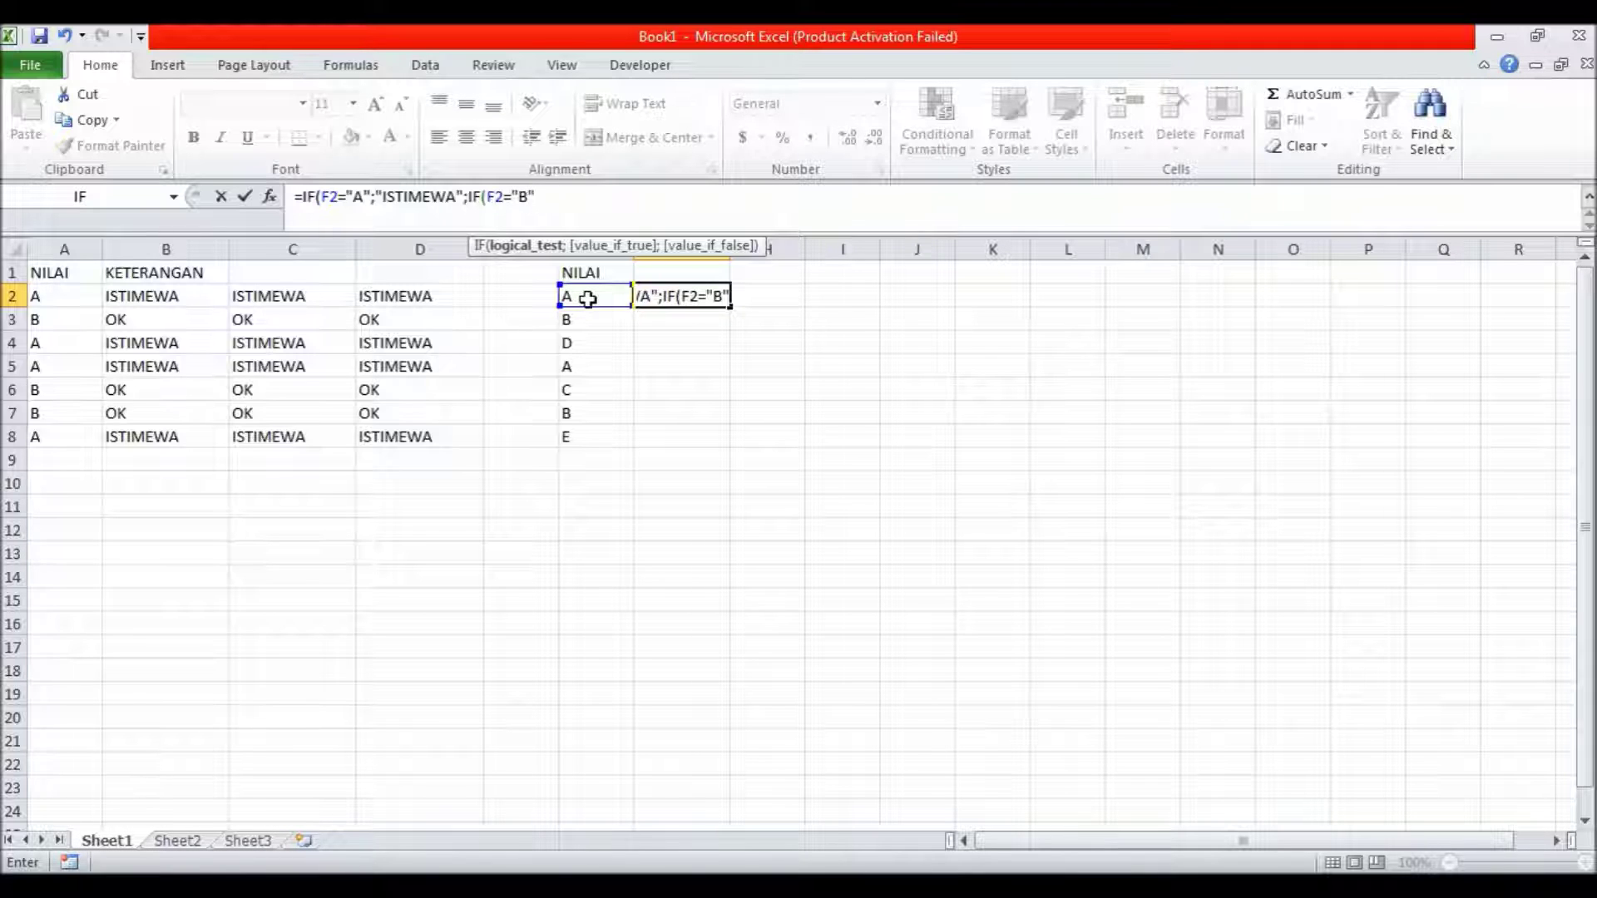
{"action": "type", "text": ";\""}
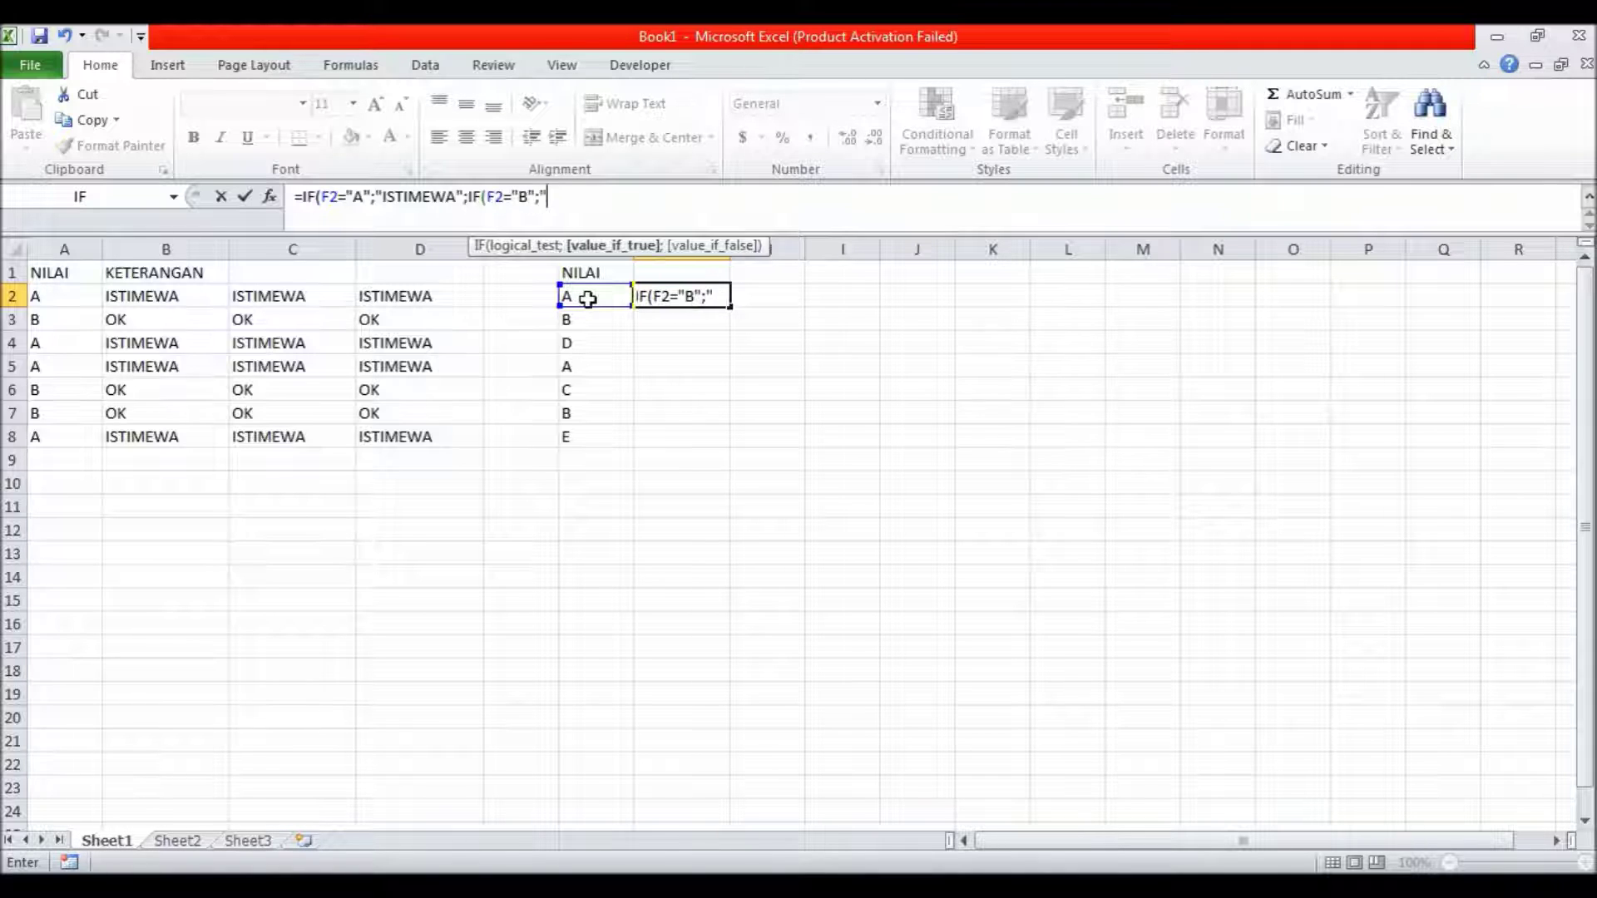
{"action": "type", "text": "BAIK\""}
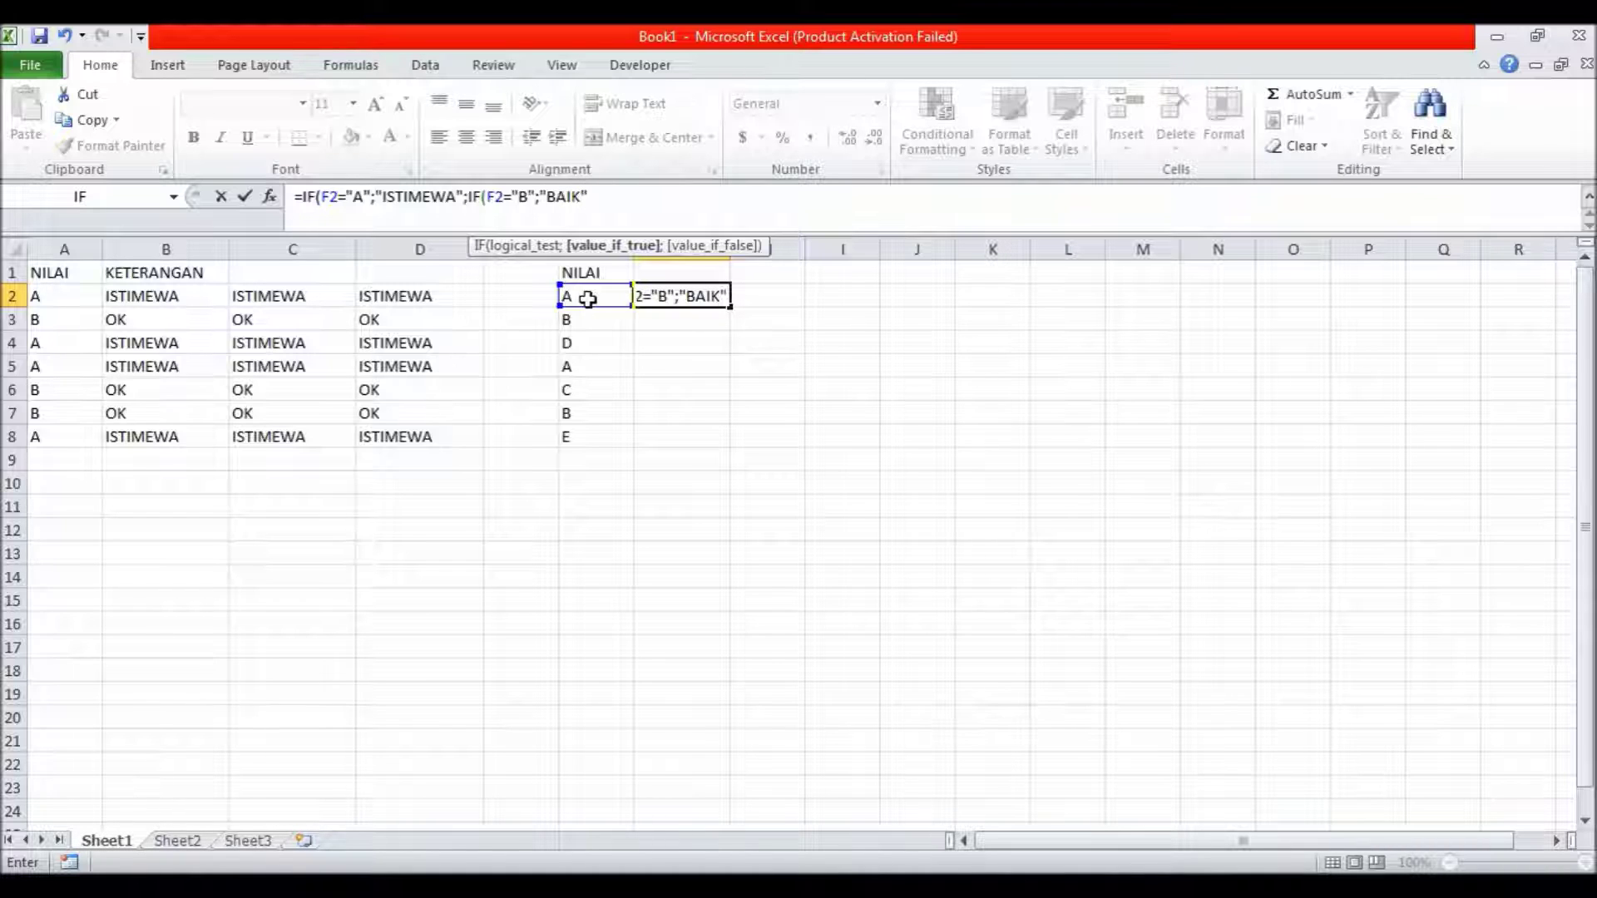
{"action": "type", "text": ";IF"}
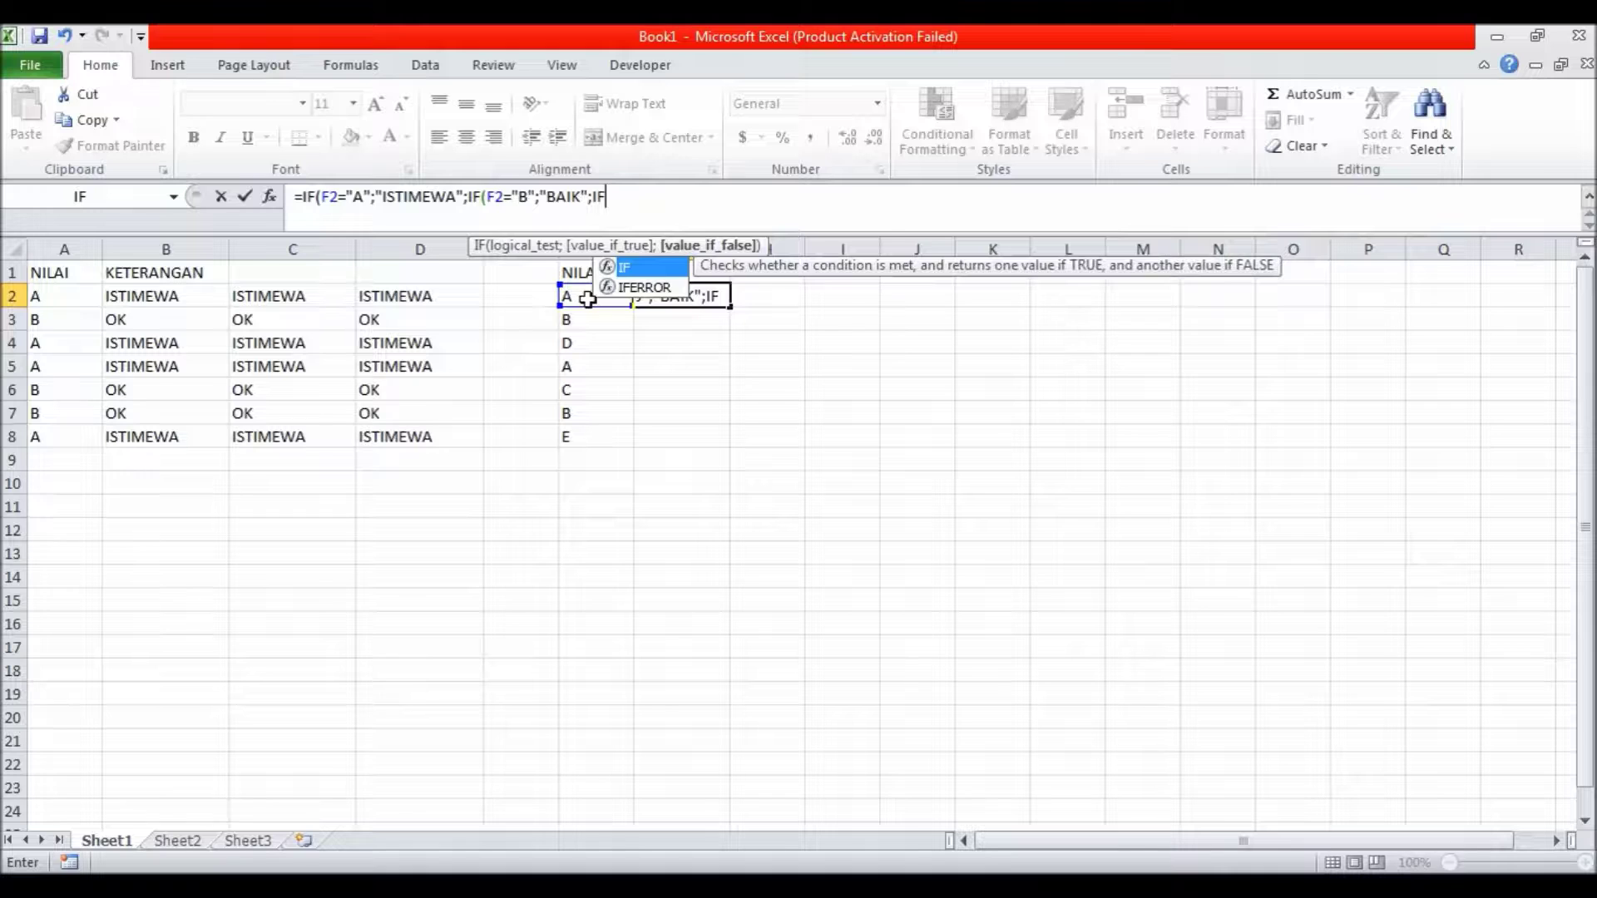
{"action": "type", "text": "(F2=\"C\";"}
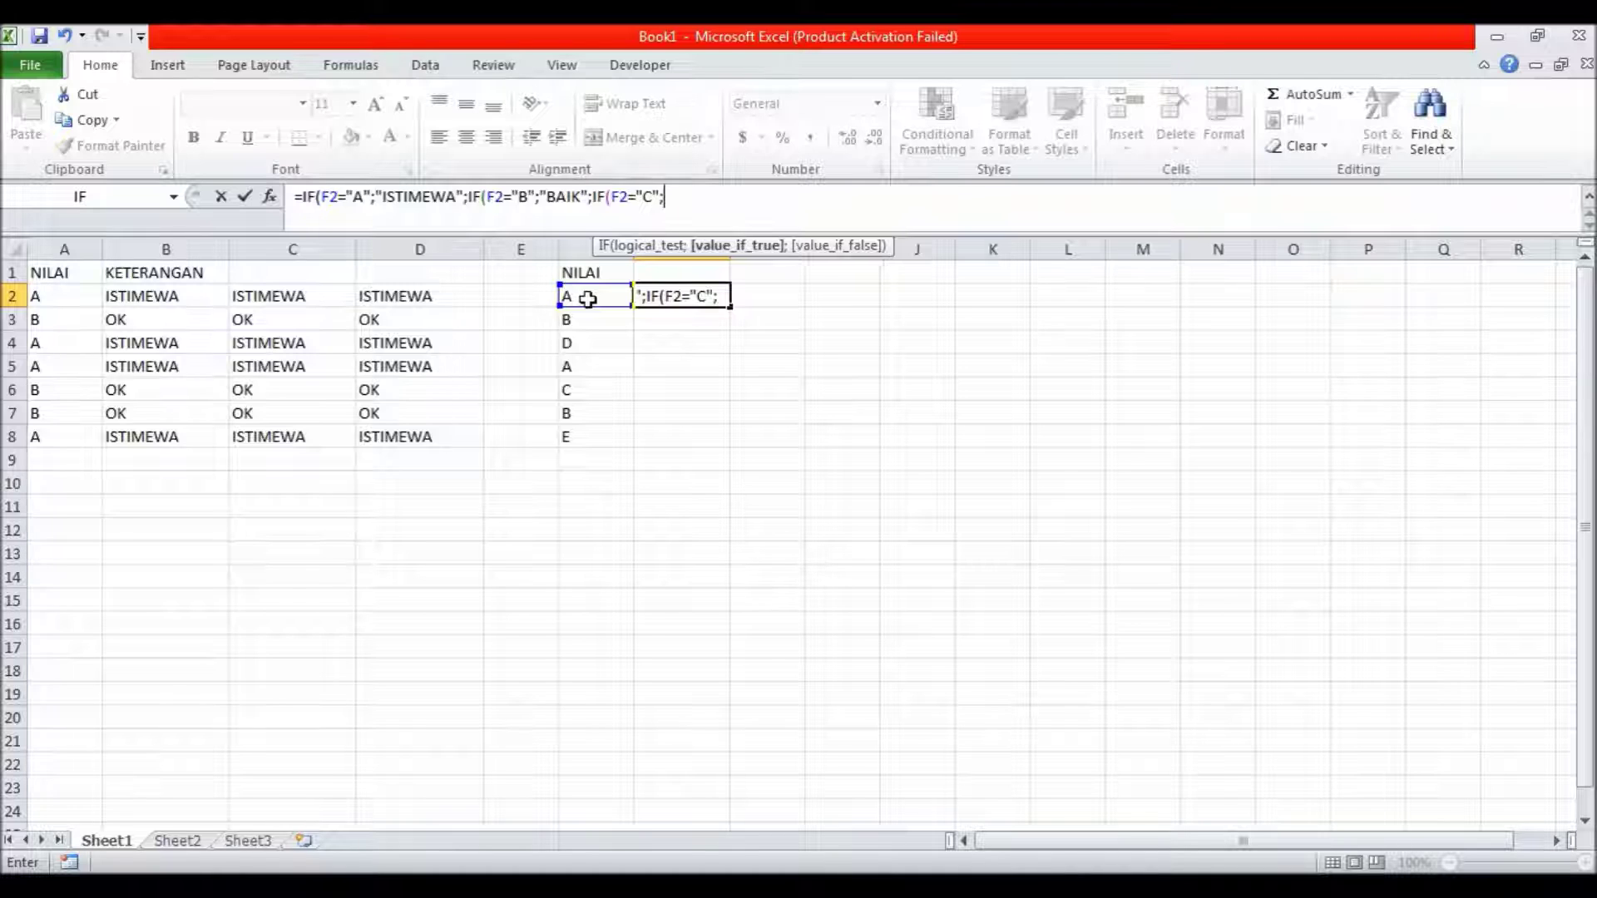
{"action": "type", "text": "\""}
{"action": "type", "text": "CUKUP"}
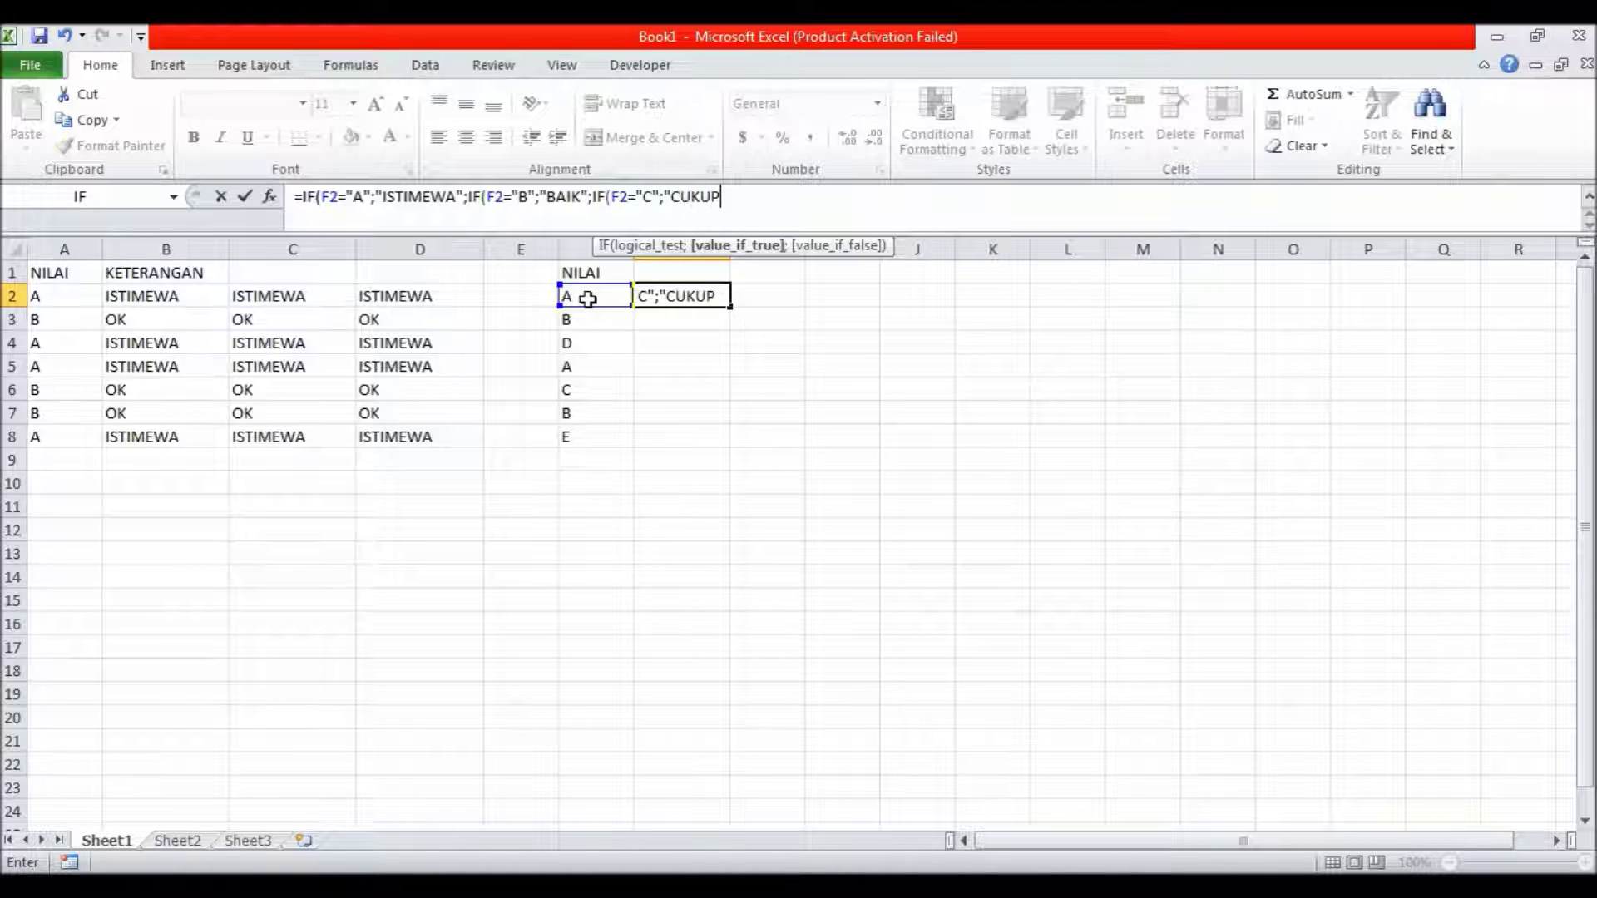
{"action": "type", "text": "\""}
{"action": "type", "text": ";IF"}
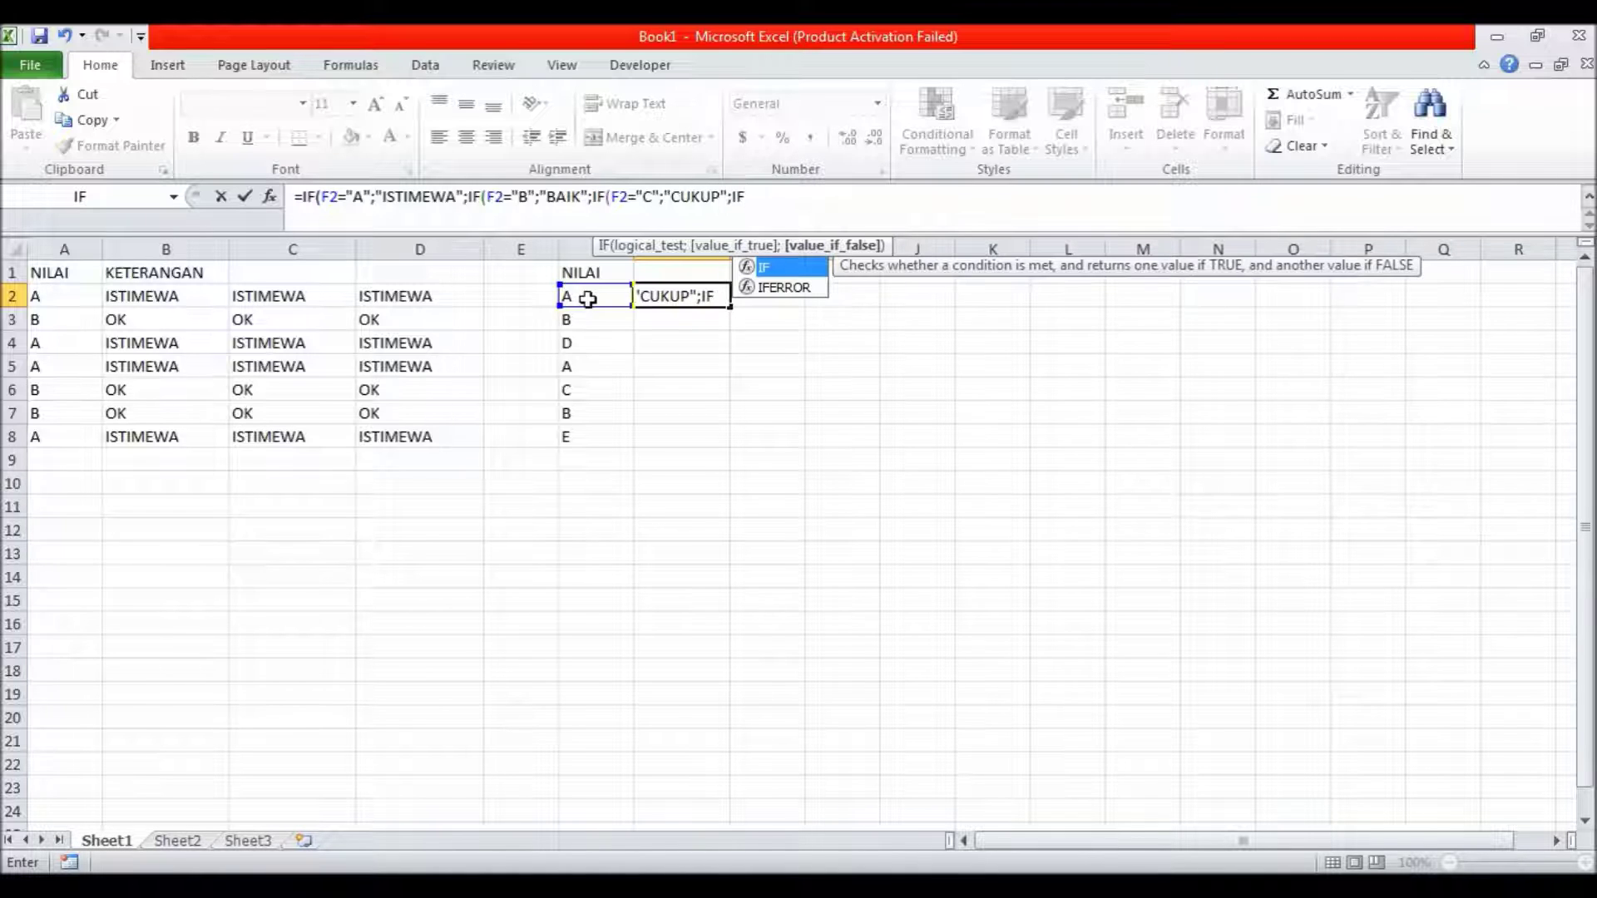
{"action": "type", "text": "("}
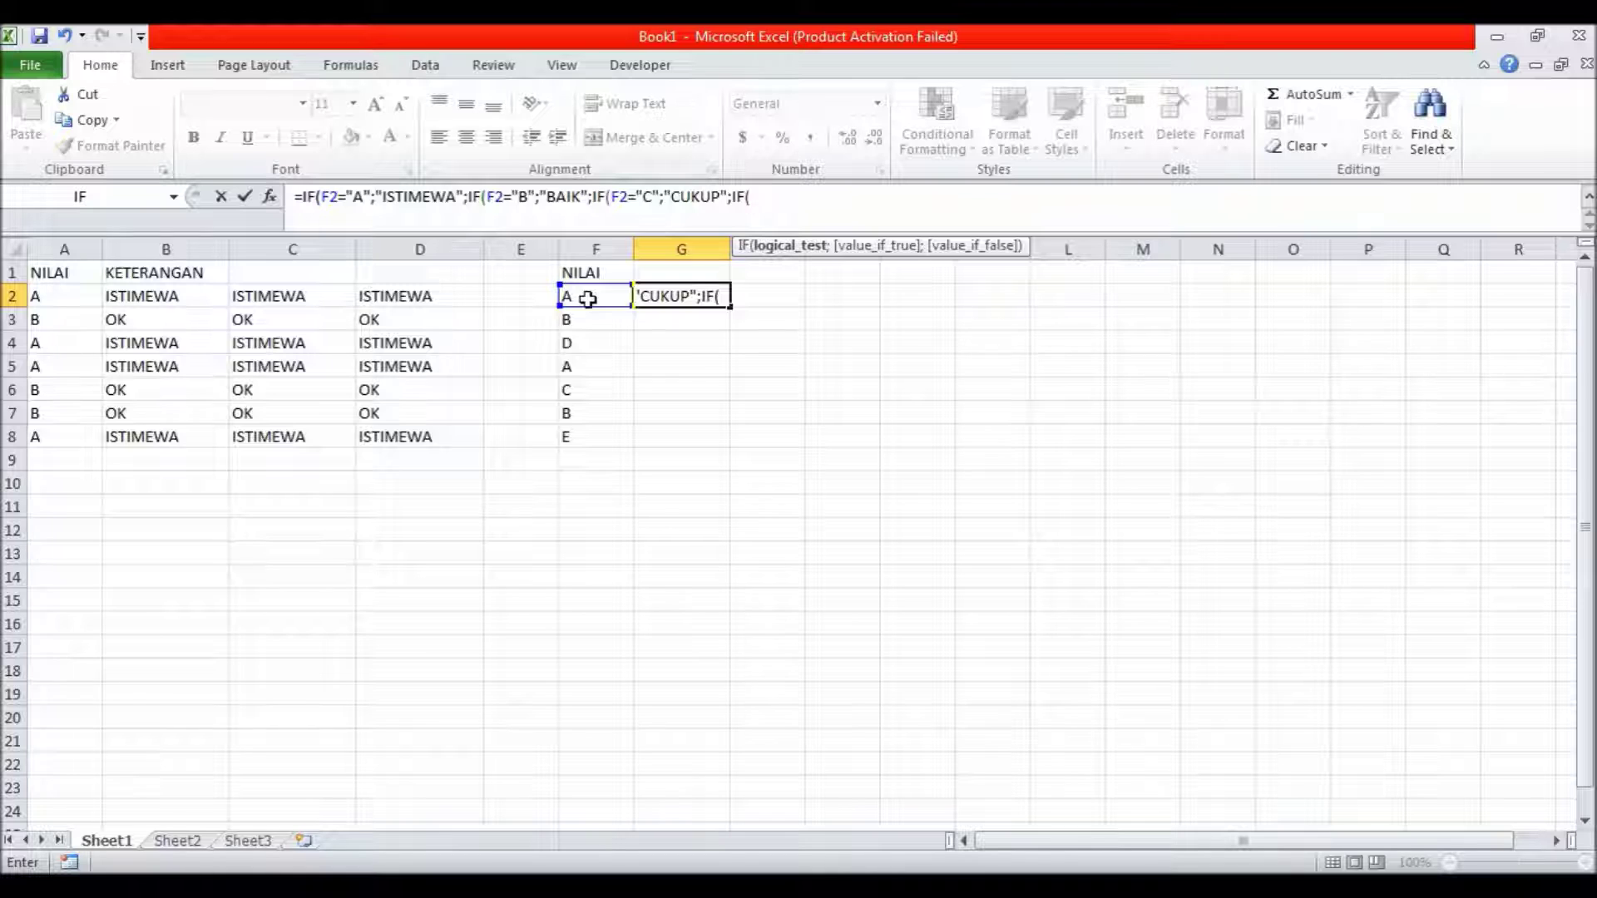
{"action": "type", "text": "F2"}
- Complete G2's formula so D gives KURANG and anything else BURUK, closing all four IFs
{"action": "type", "text": "="}
{"action": "type", "text": "\"D"}
{"action": "type", "text": "\";"}
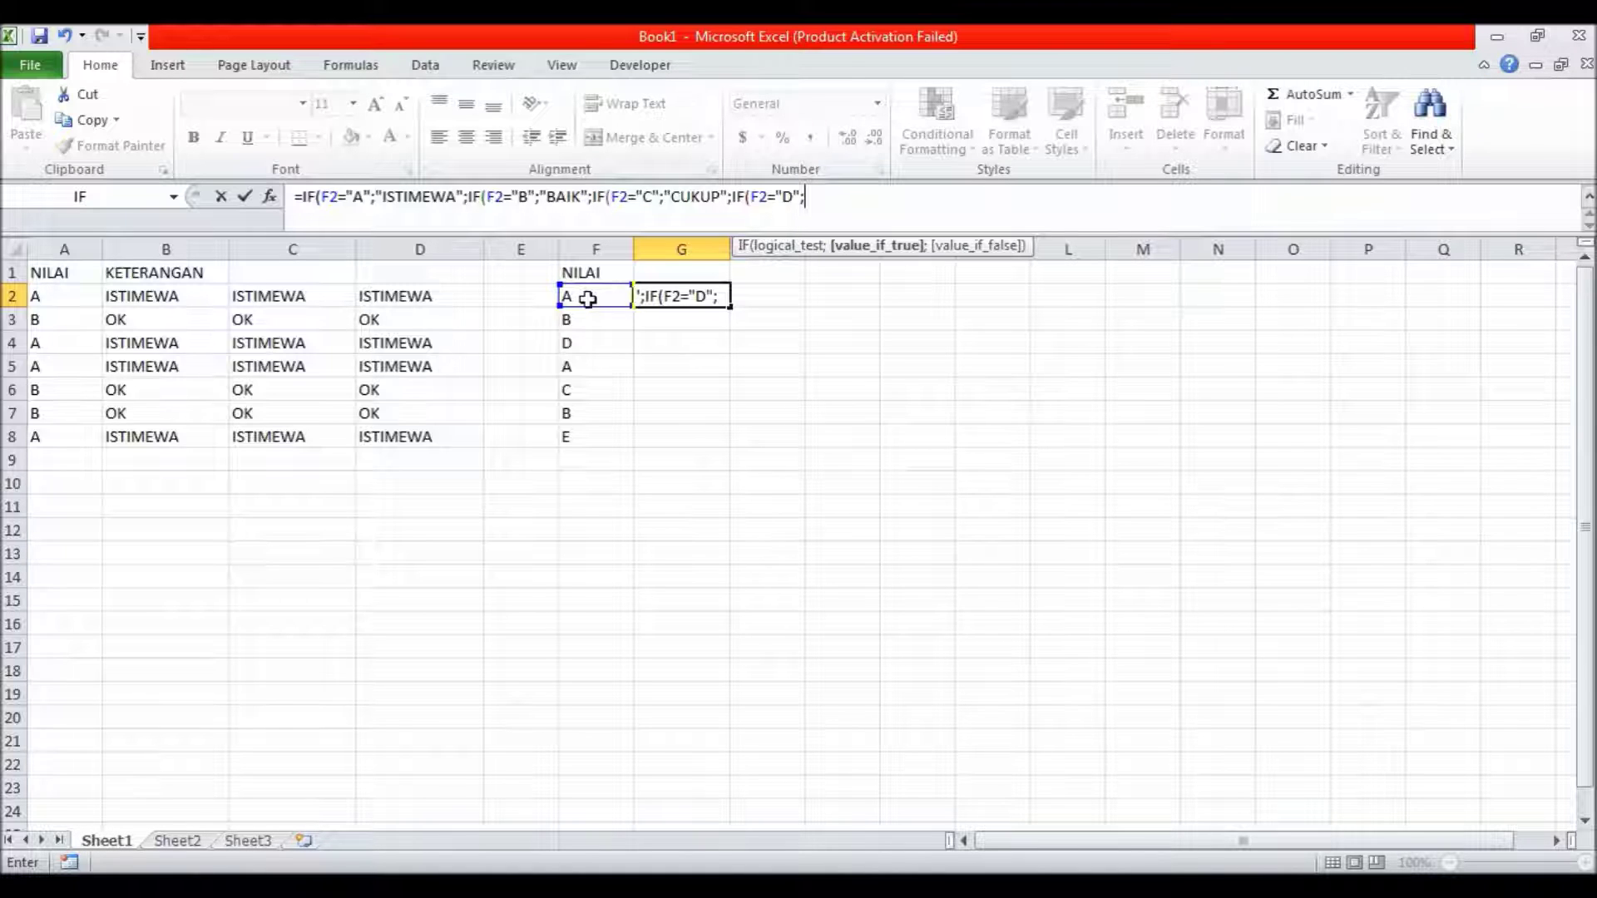
{"action": "type", "text": "\"KURANG\""}
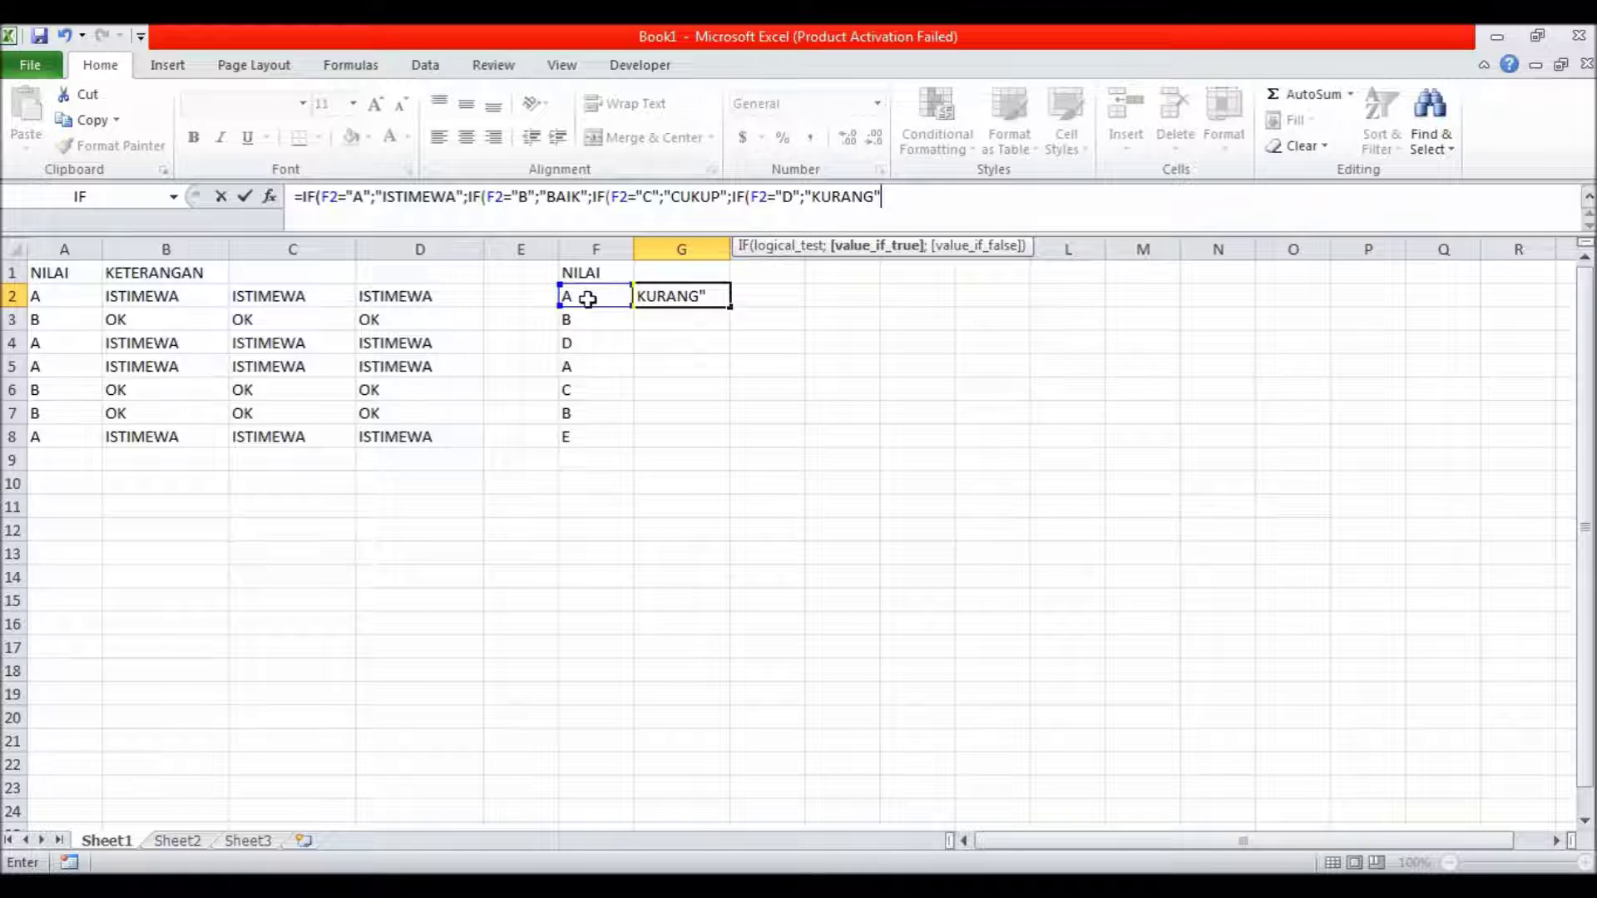
{"action": "type", "text": ";"}
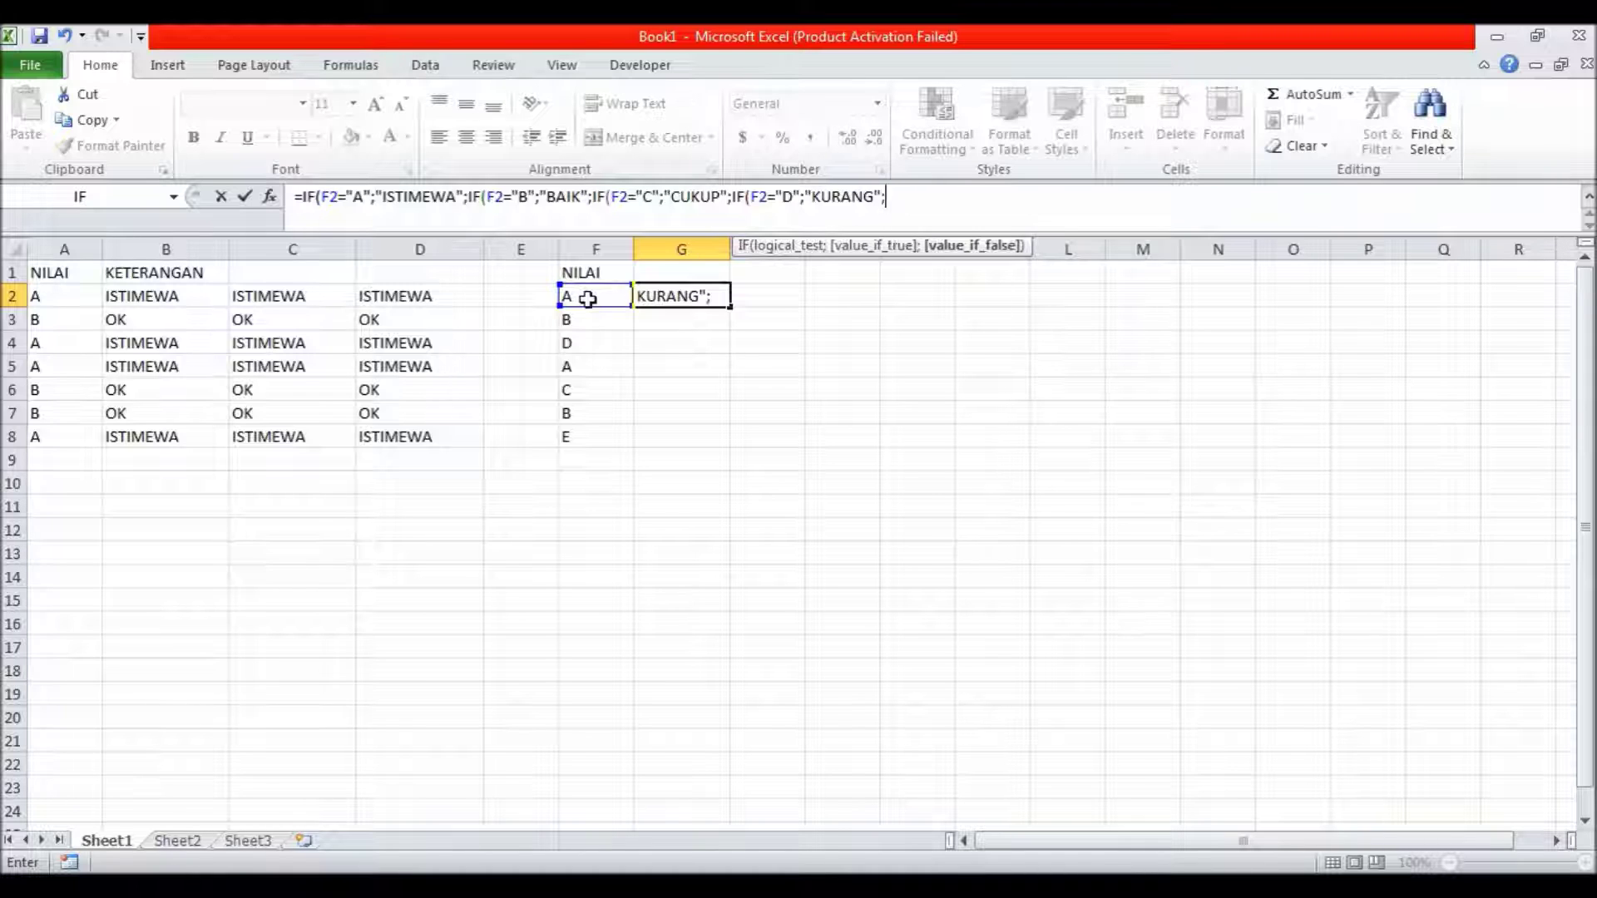
{"action": "type", "text": "\""}
{"action": "type", "text": "BURUK\""}
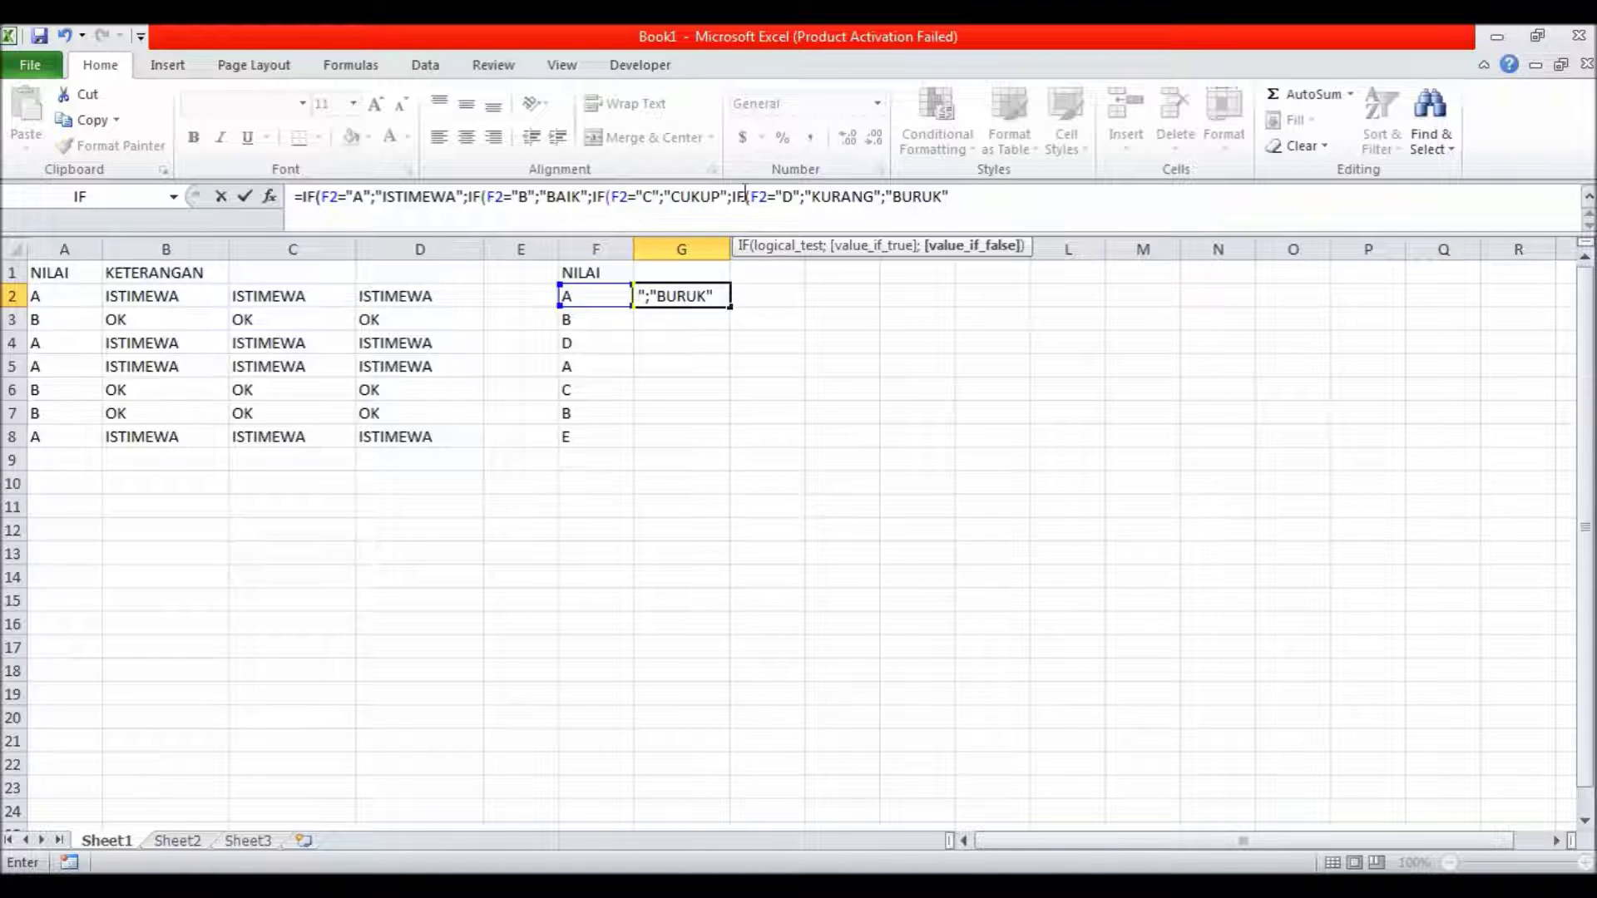
{"action": "type", "text": "))))"}
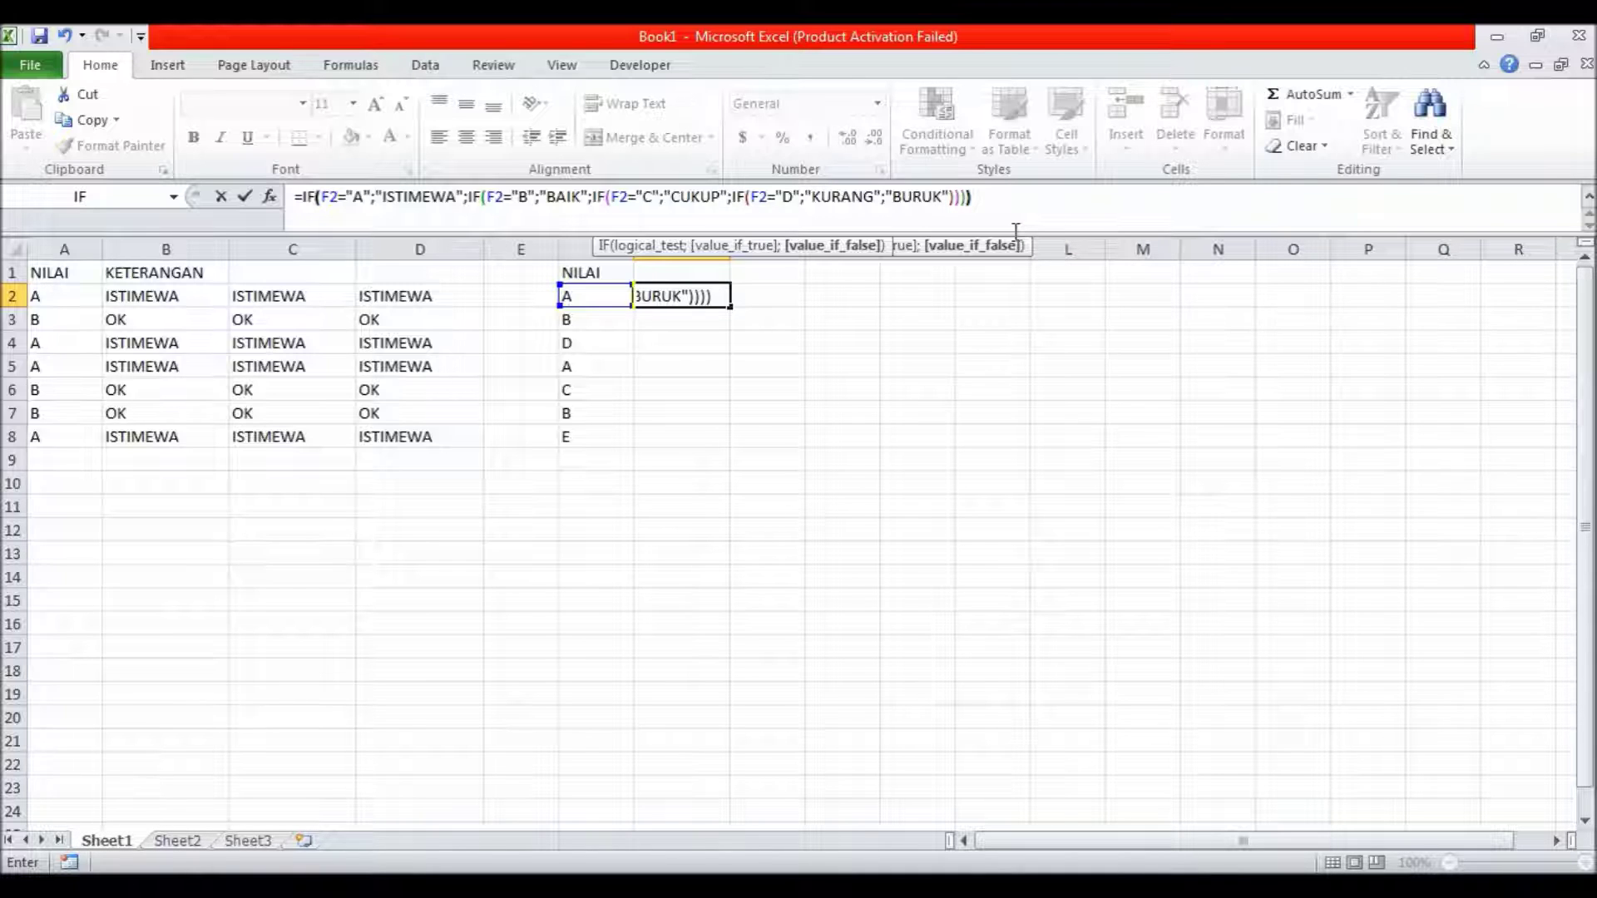
{"action": "key", "text": "Return"}
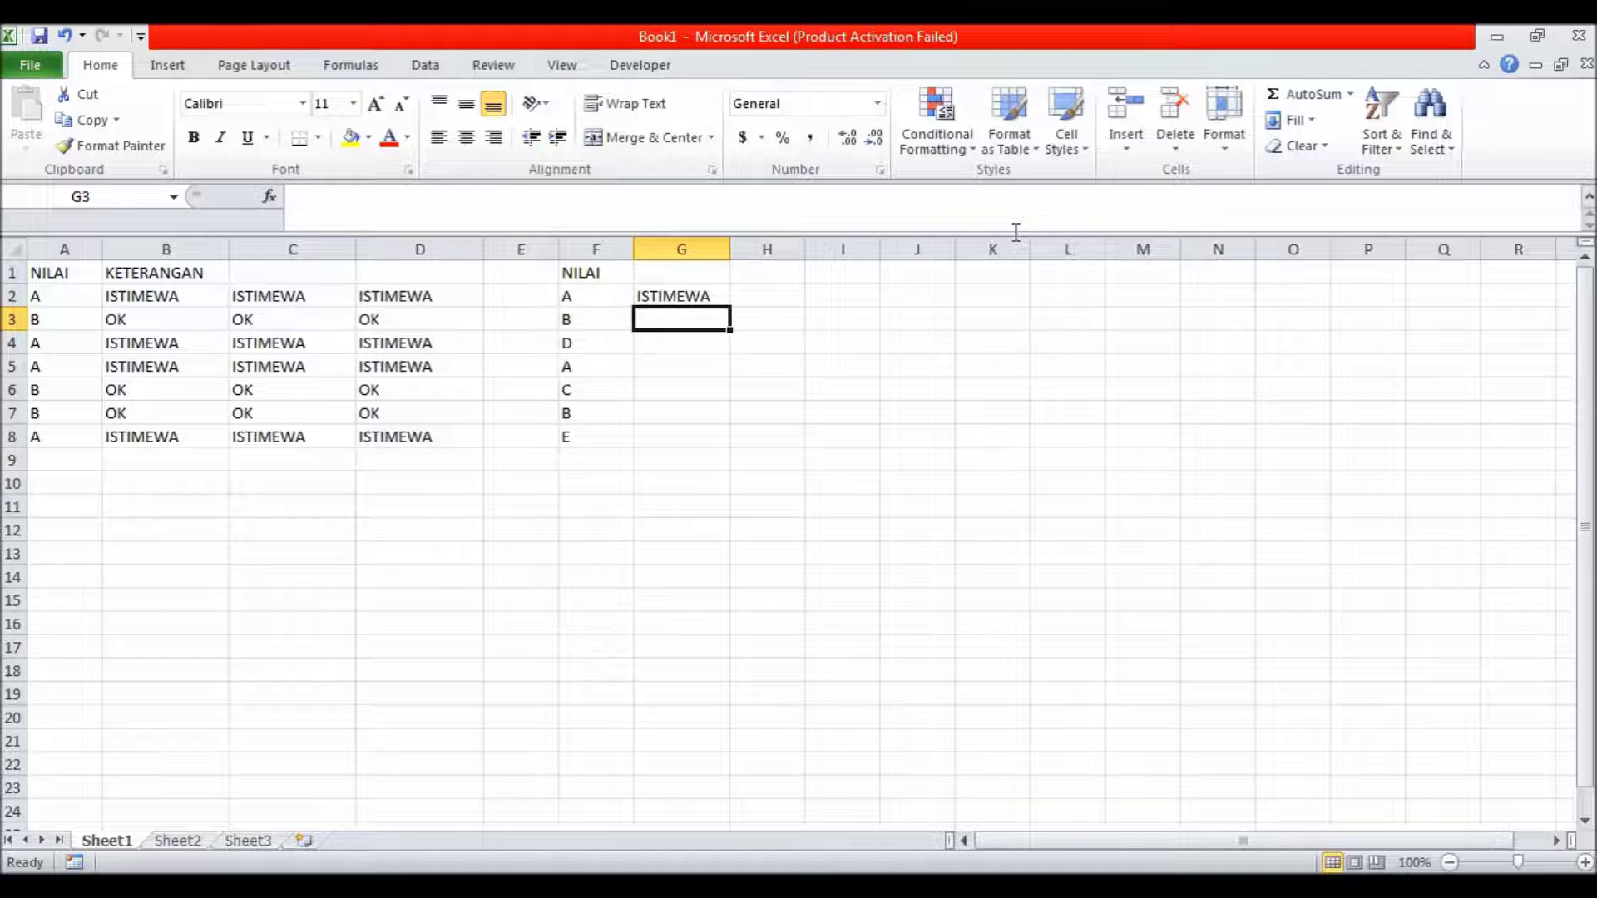
{"action": "left_click", "coordinate": [702, 296]}
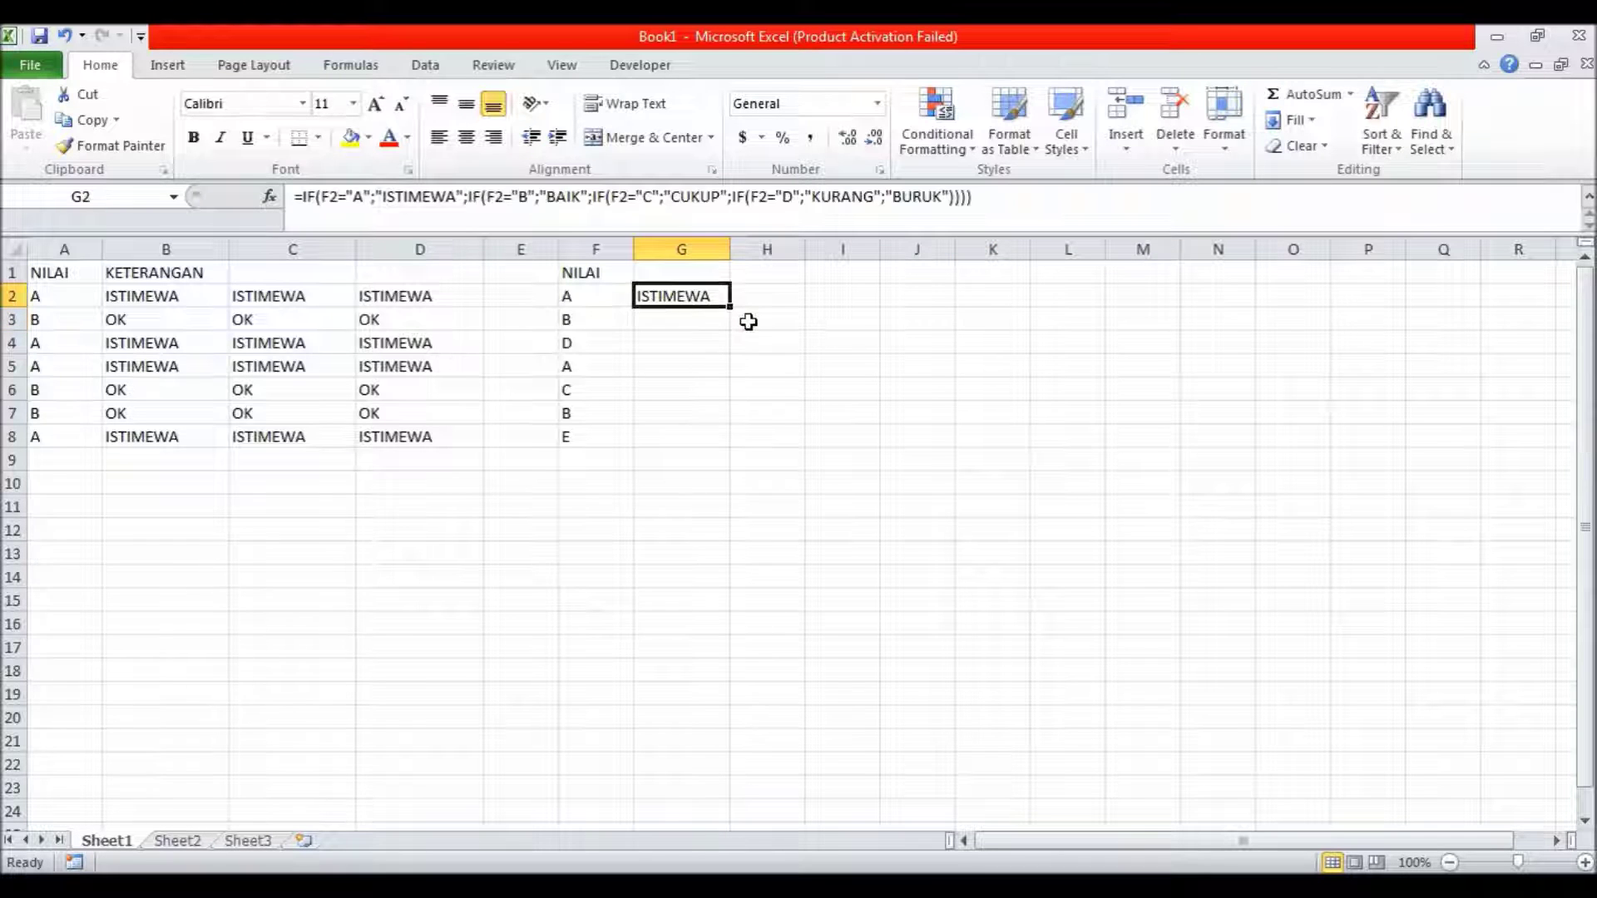
- Fill G2's grade-description formula down through G8
{"action": "left_click_drag", "start_coordinate": [730, 307], "coordinate": [741, 447]}
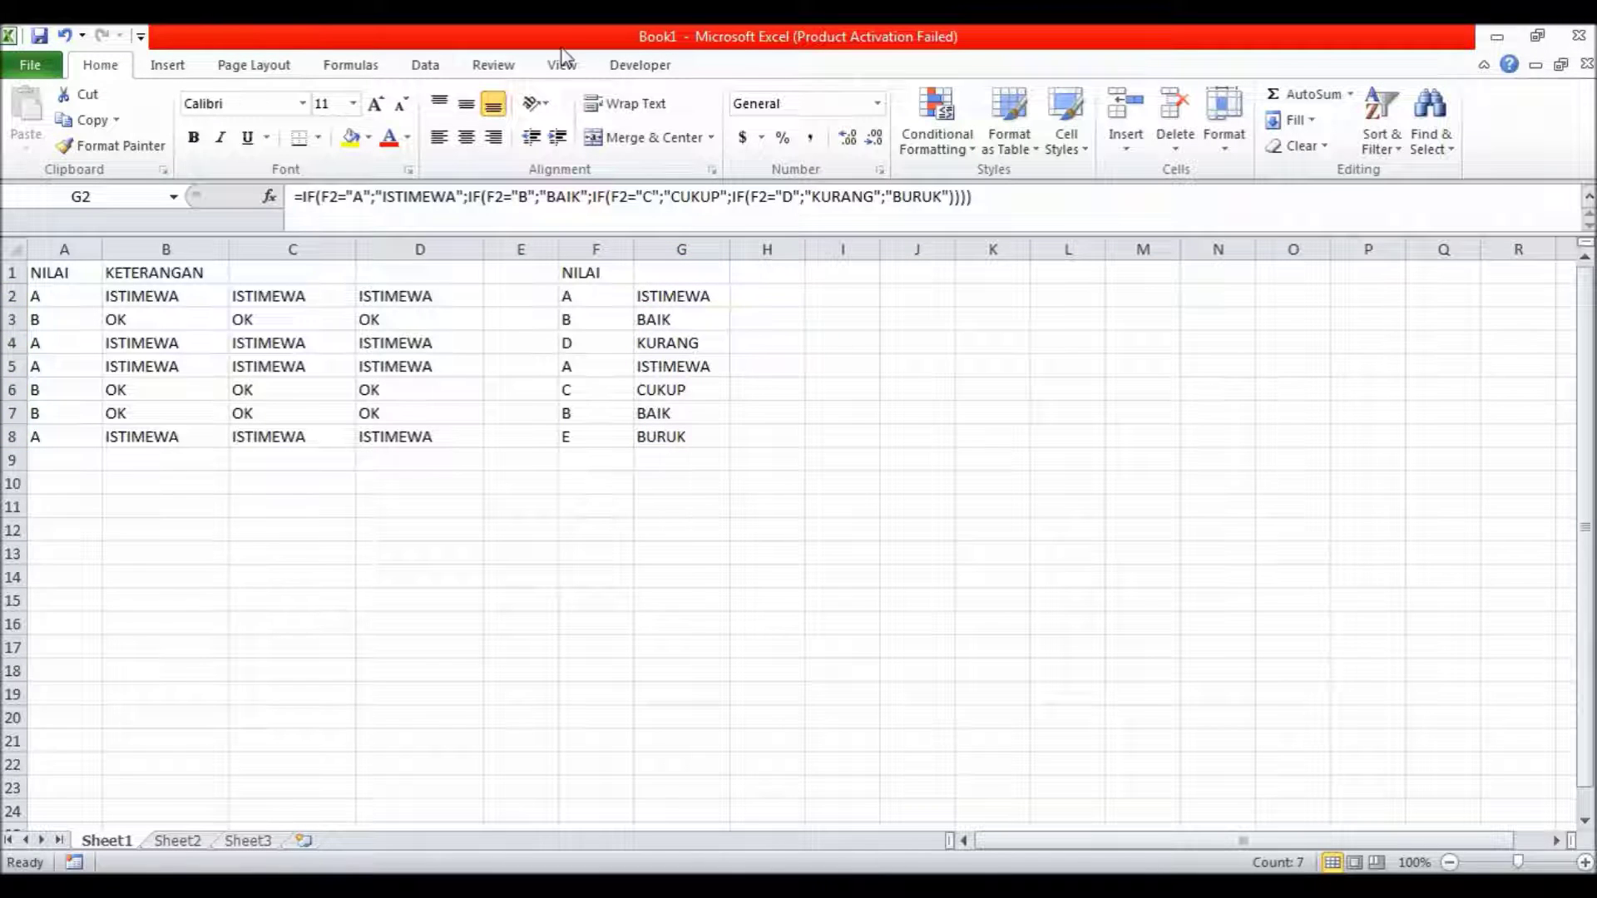
{"action": "left_click", "coordinate": [595, 37]}
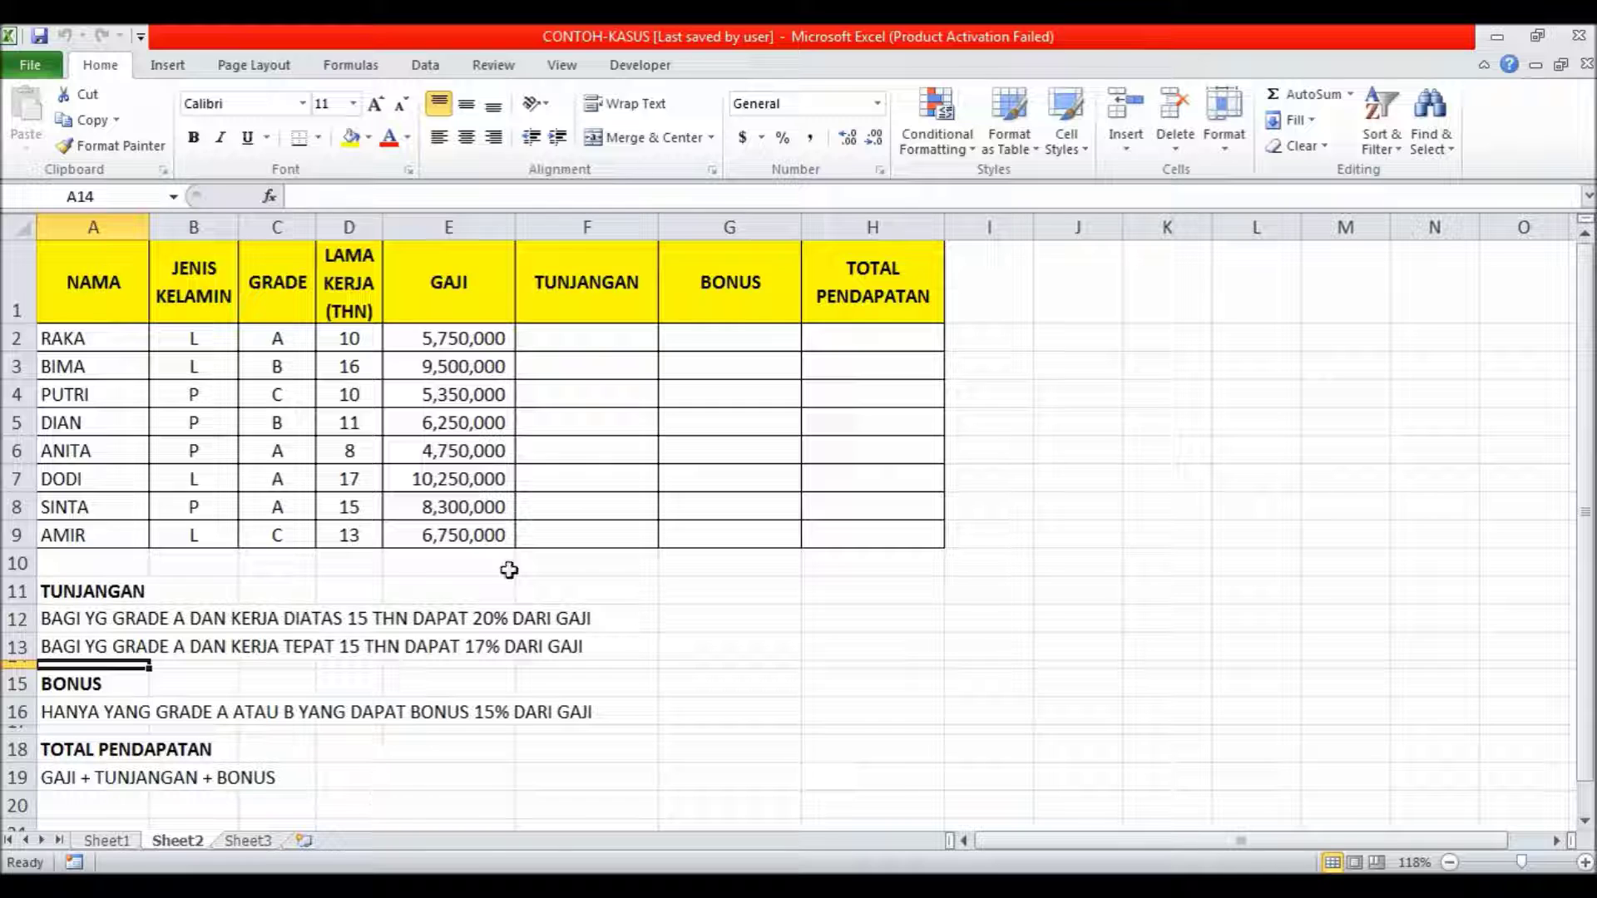
- Begin the TUNJANGAN formula in F2 with =if(
{"action": "left_click", "coordinate": [589, 346]}
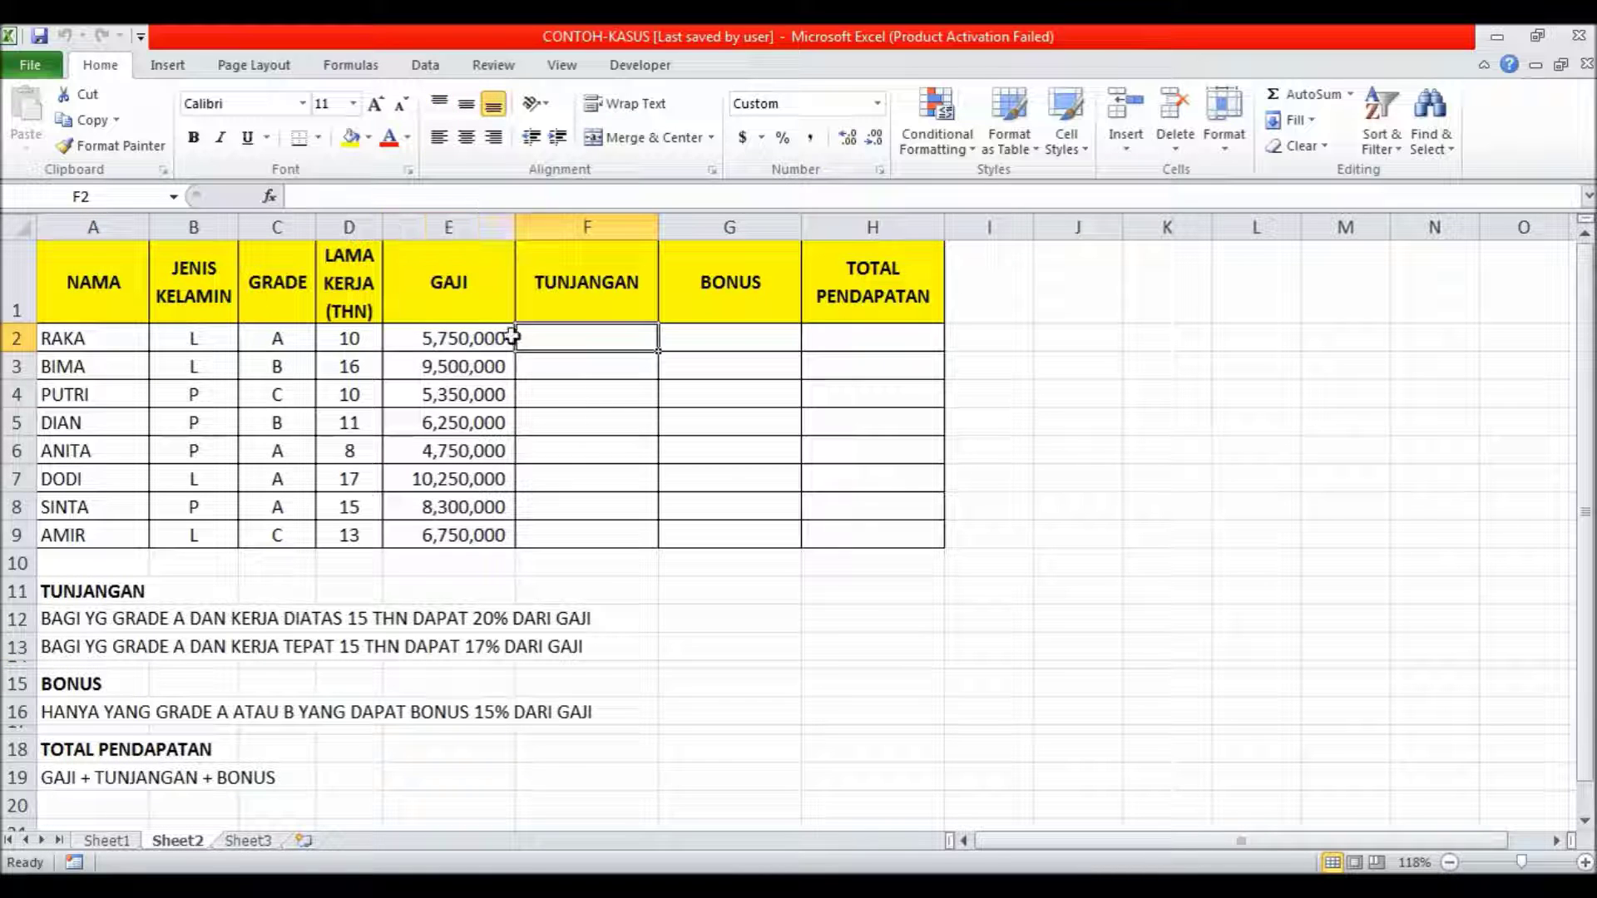
{"action": "type", "text": "=if("}
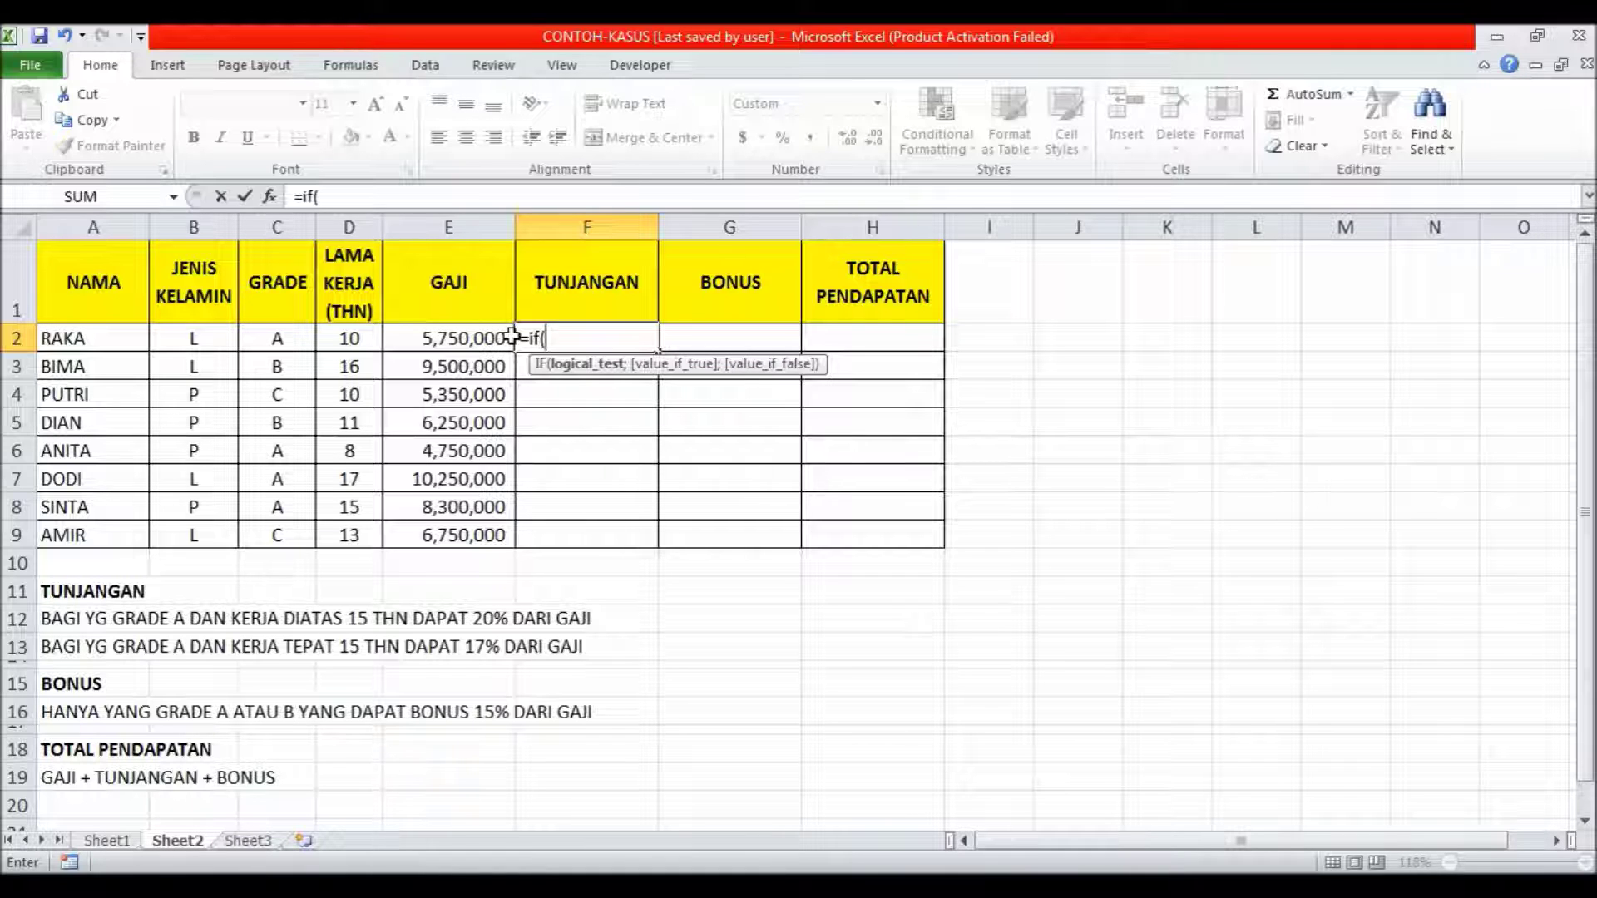
- Add the first branch: 20% of E2 when C2 is "A" and D2 exceeds 15
{"action": "type", "text": "and"}
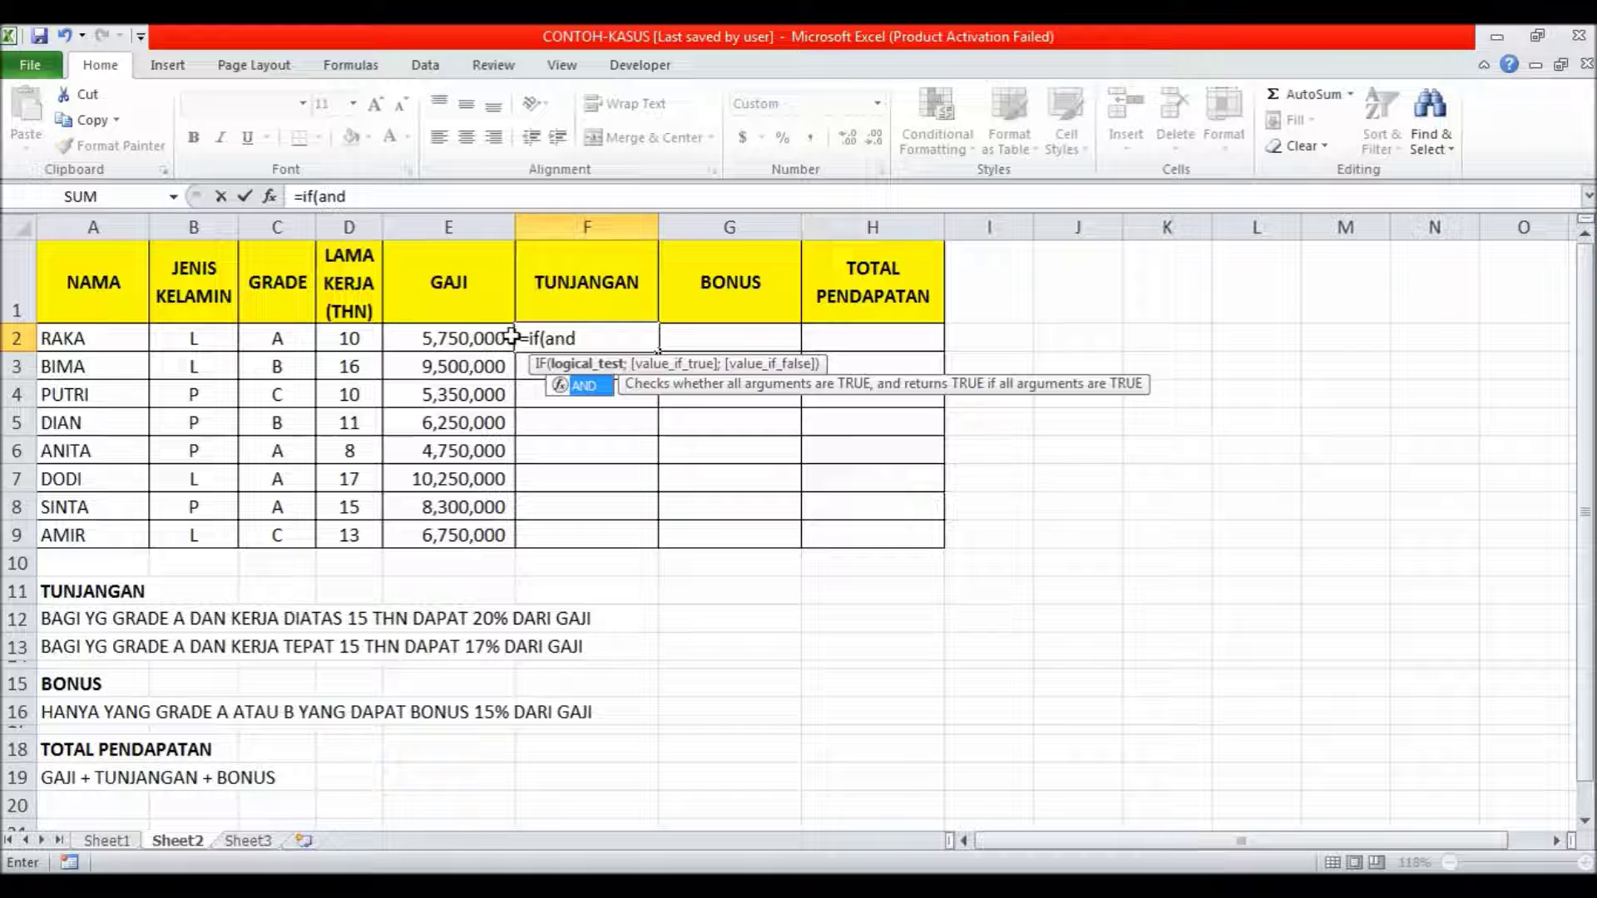
{"action": "type", "text": "("}
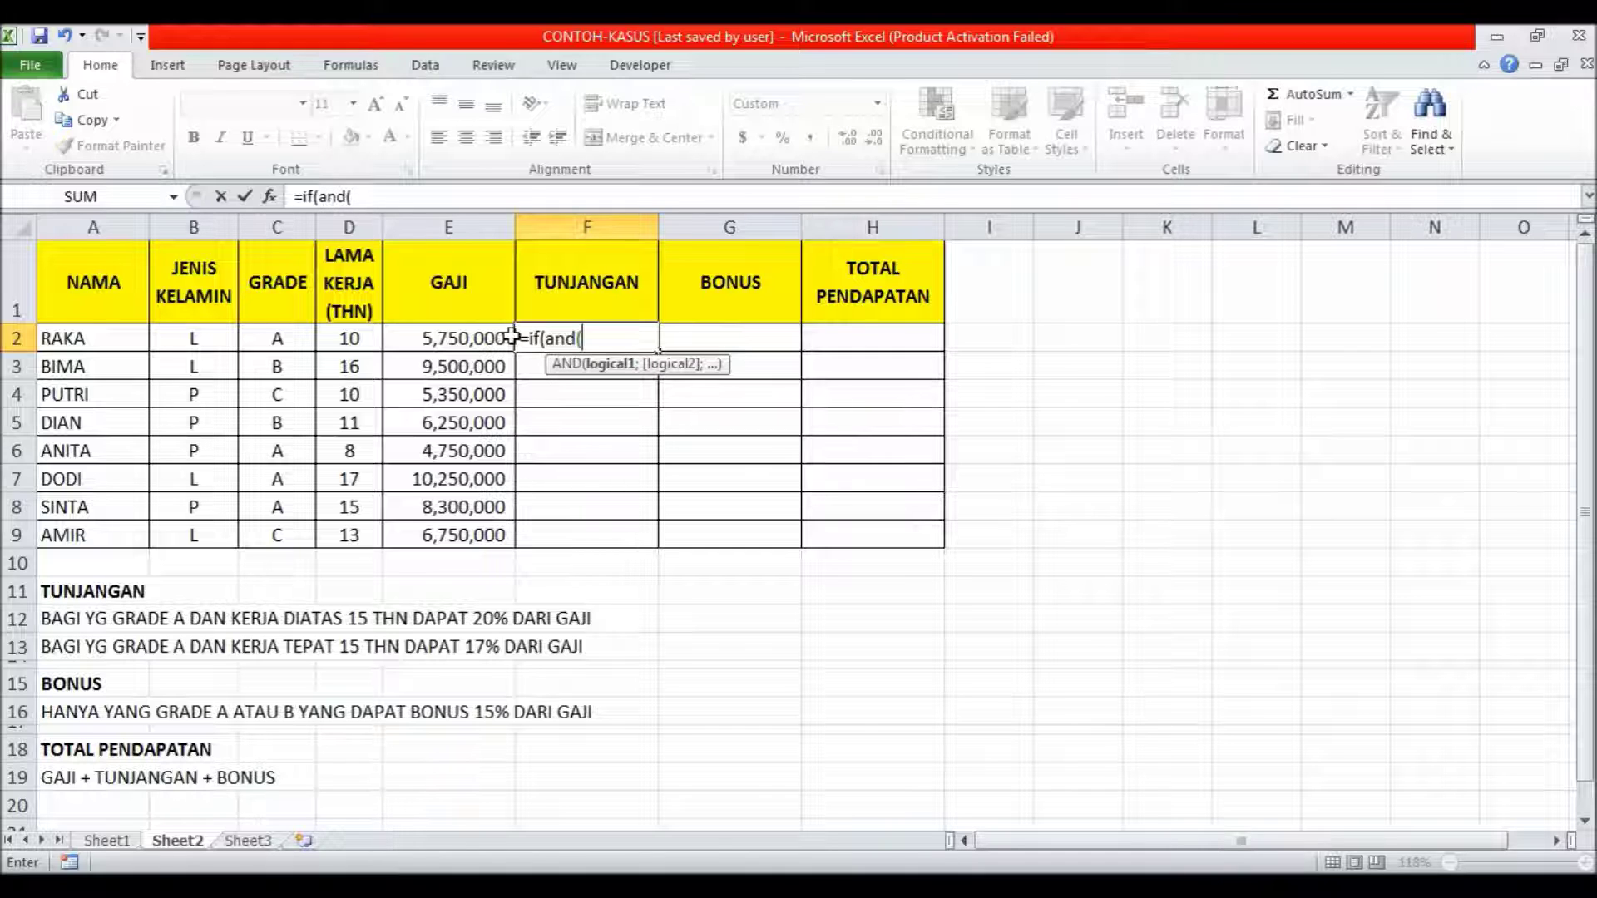
{"action": "left_click", "coordinate": [274, 341]}
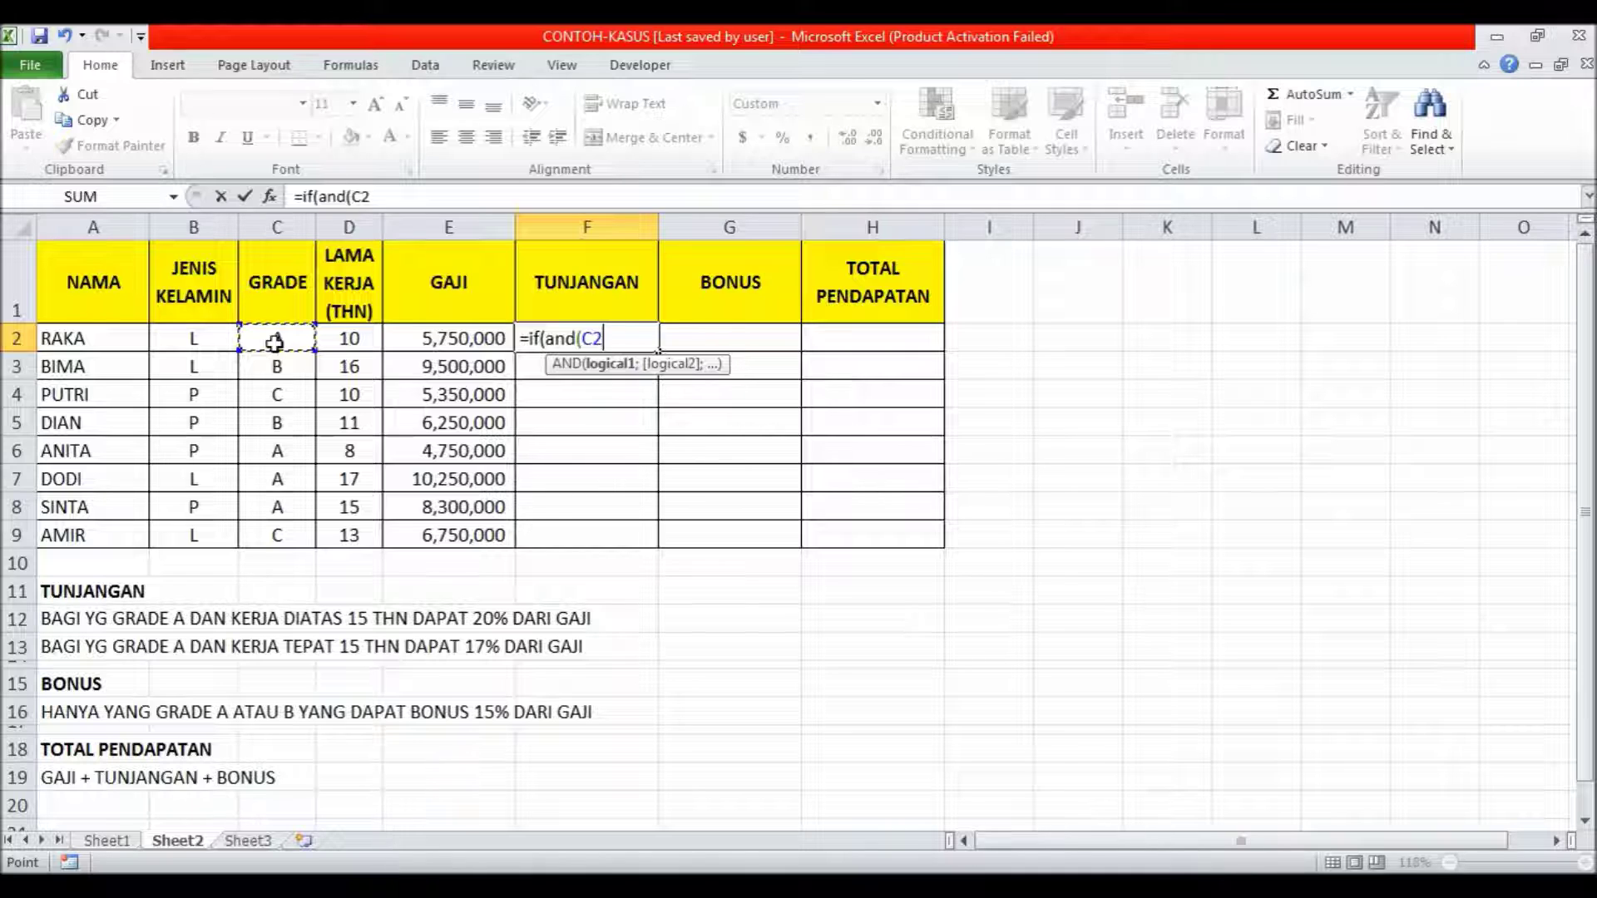
{"action": "type", "text": "=\"A\";"}
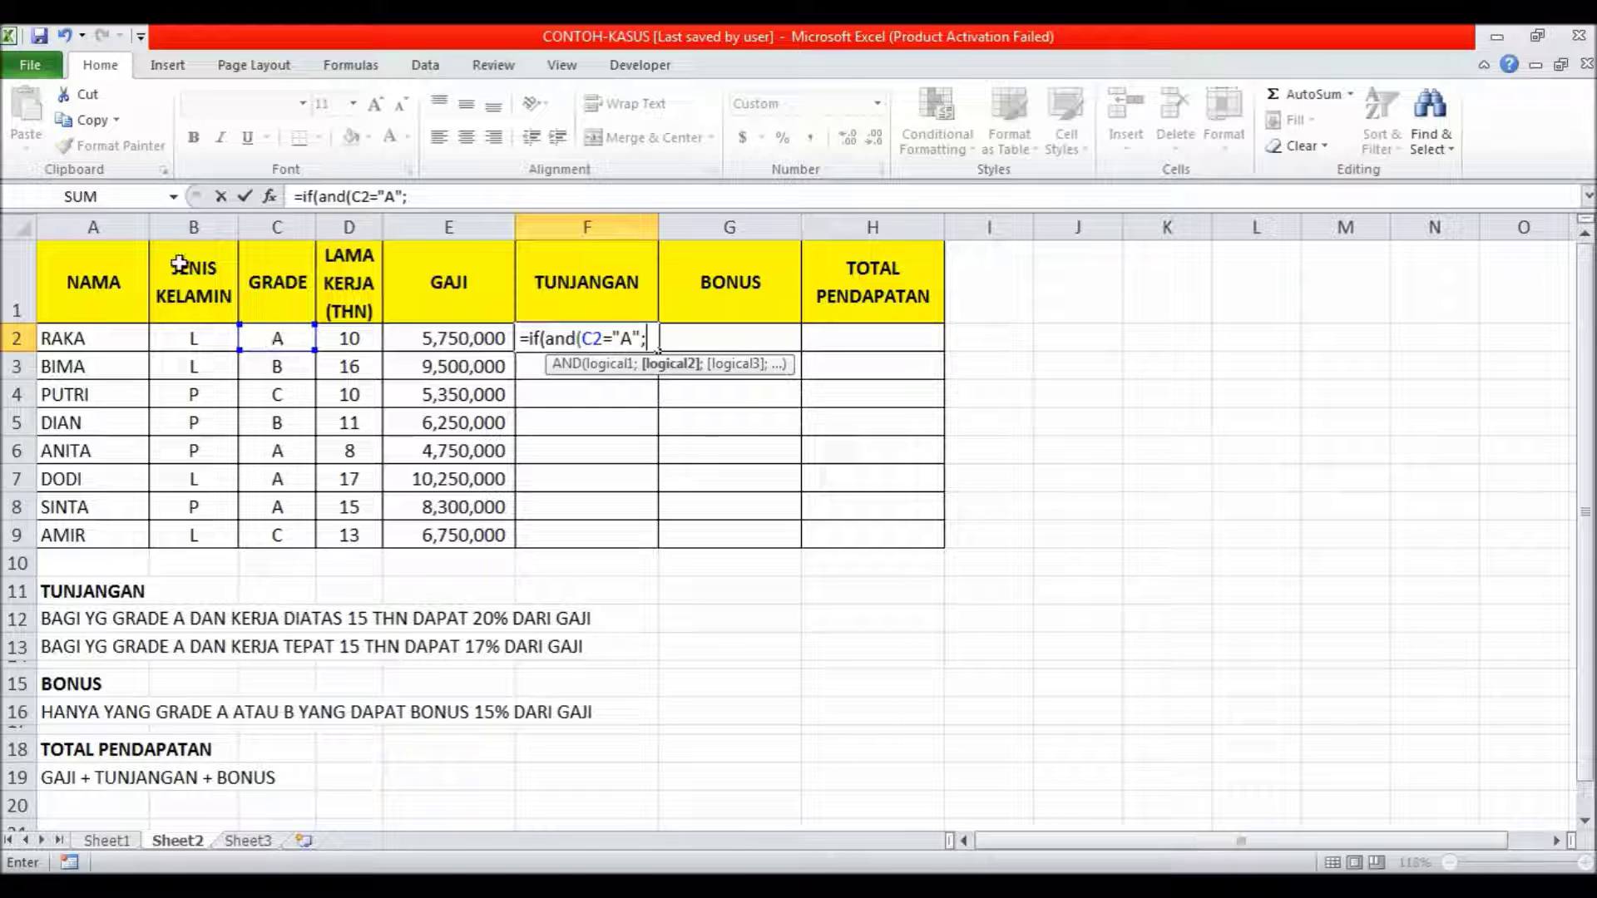
{"action": "left_click", "coordinate": [360, 335]}
{"action": "type", "text": ">15"}
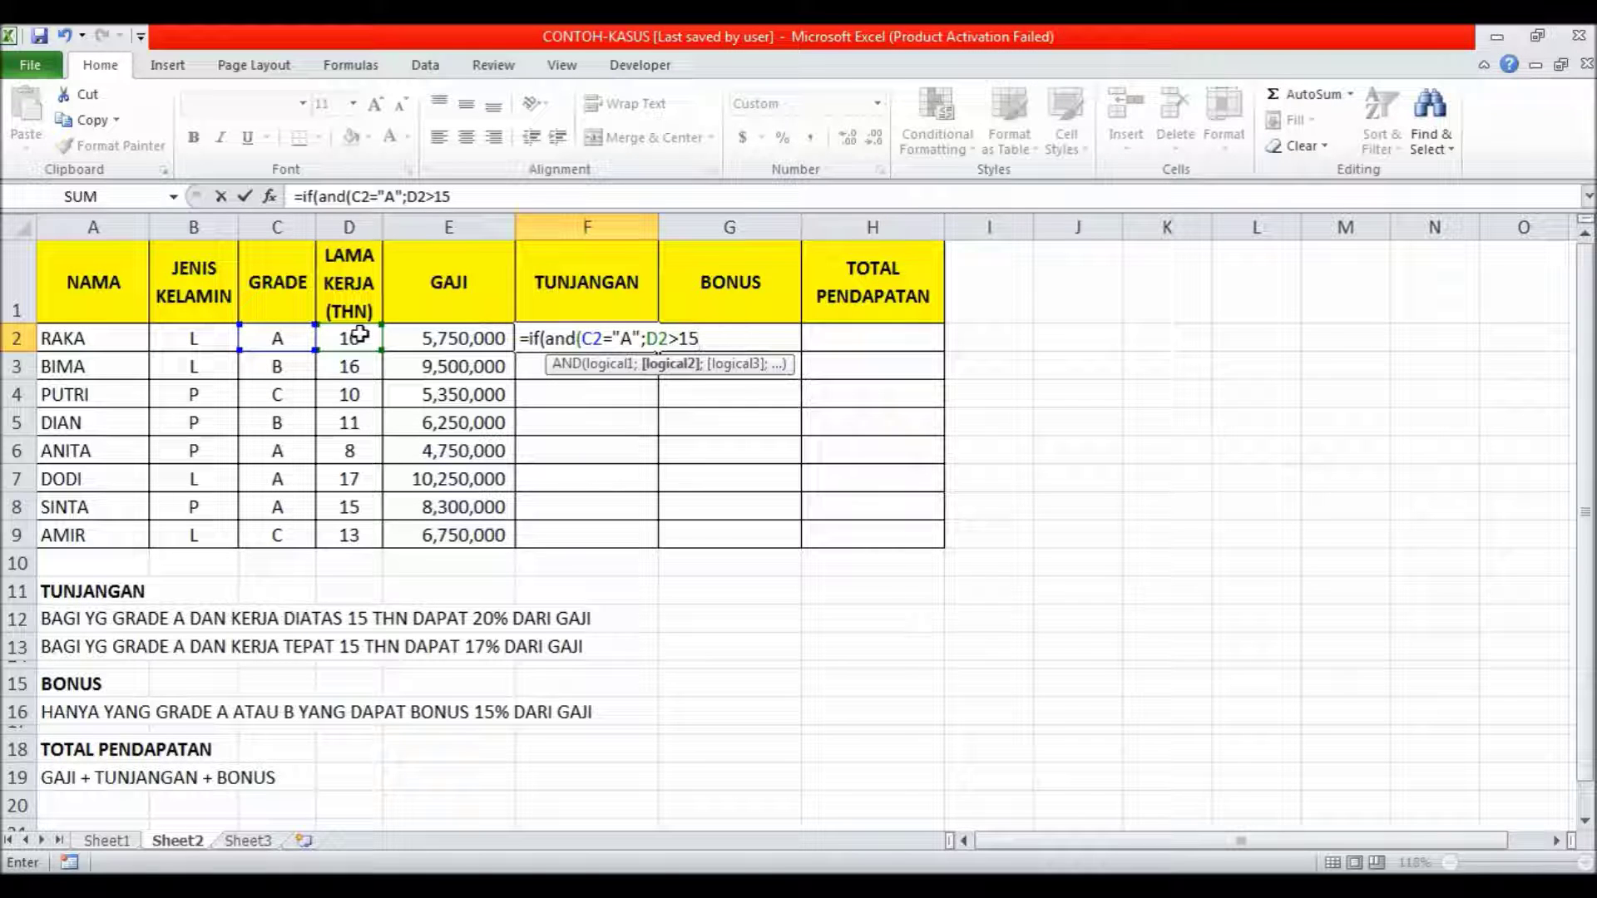
{"action": "type", "text": ")"}
{"action": "type", "text": ";"}
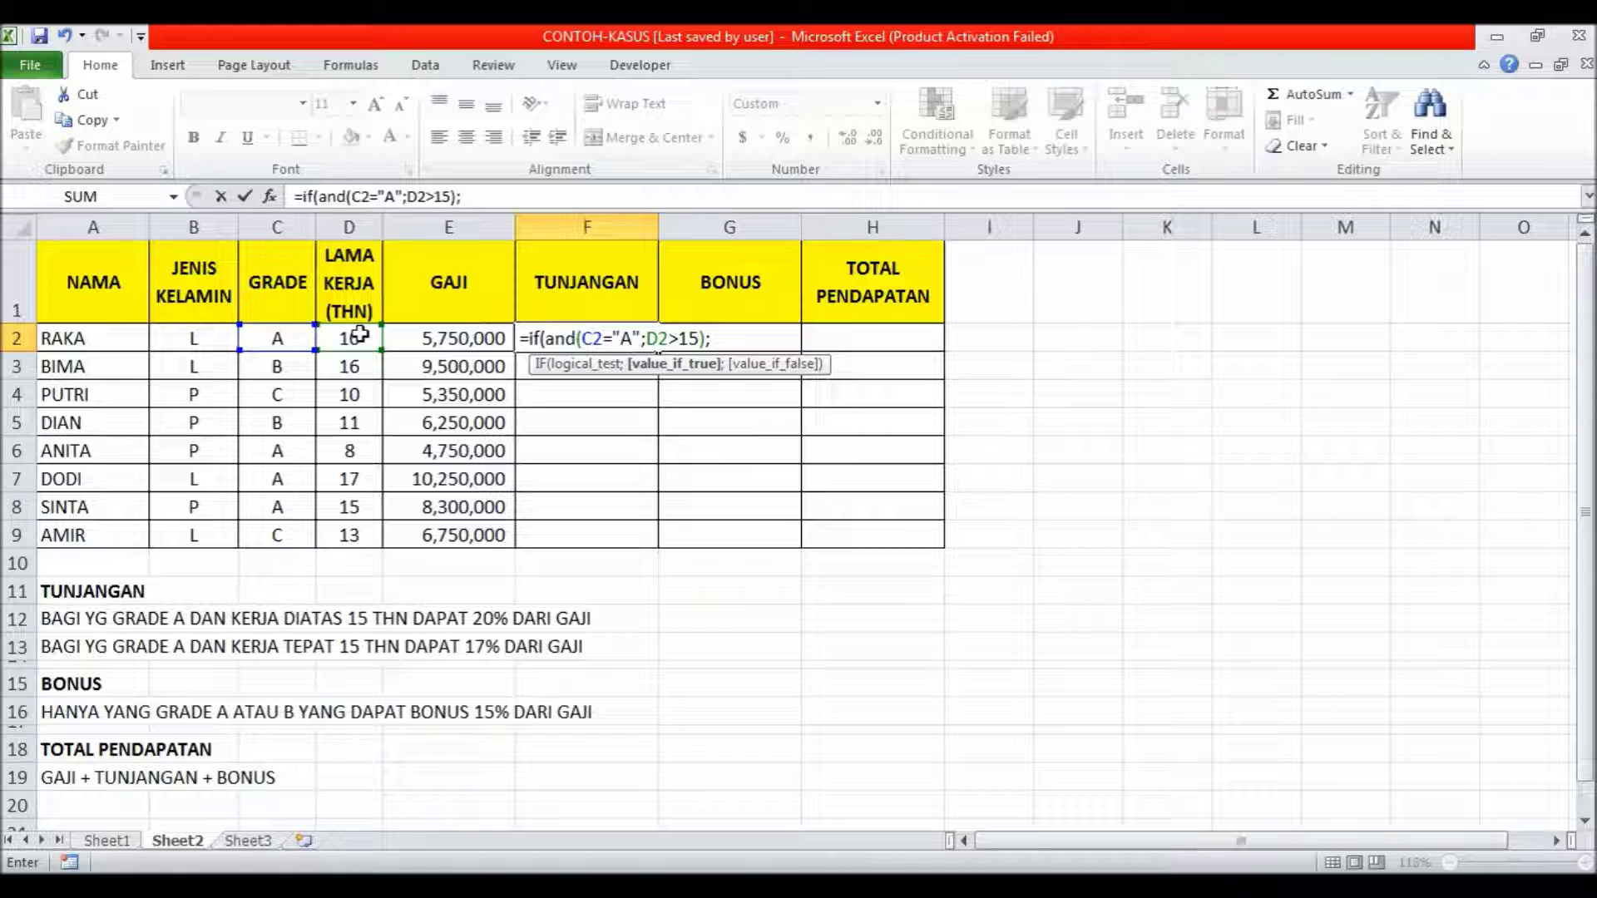
{"action": "type", "text": "20"}
{"action": "type", "text": "%"}
{"action": "type", "text": "*"}
{"action": "left_click", "coordinate": [447, 337]}
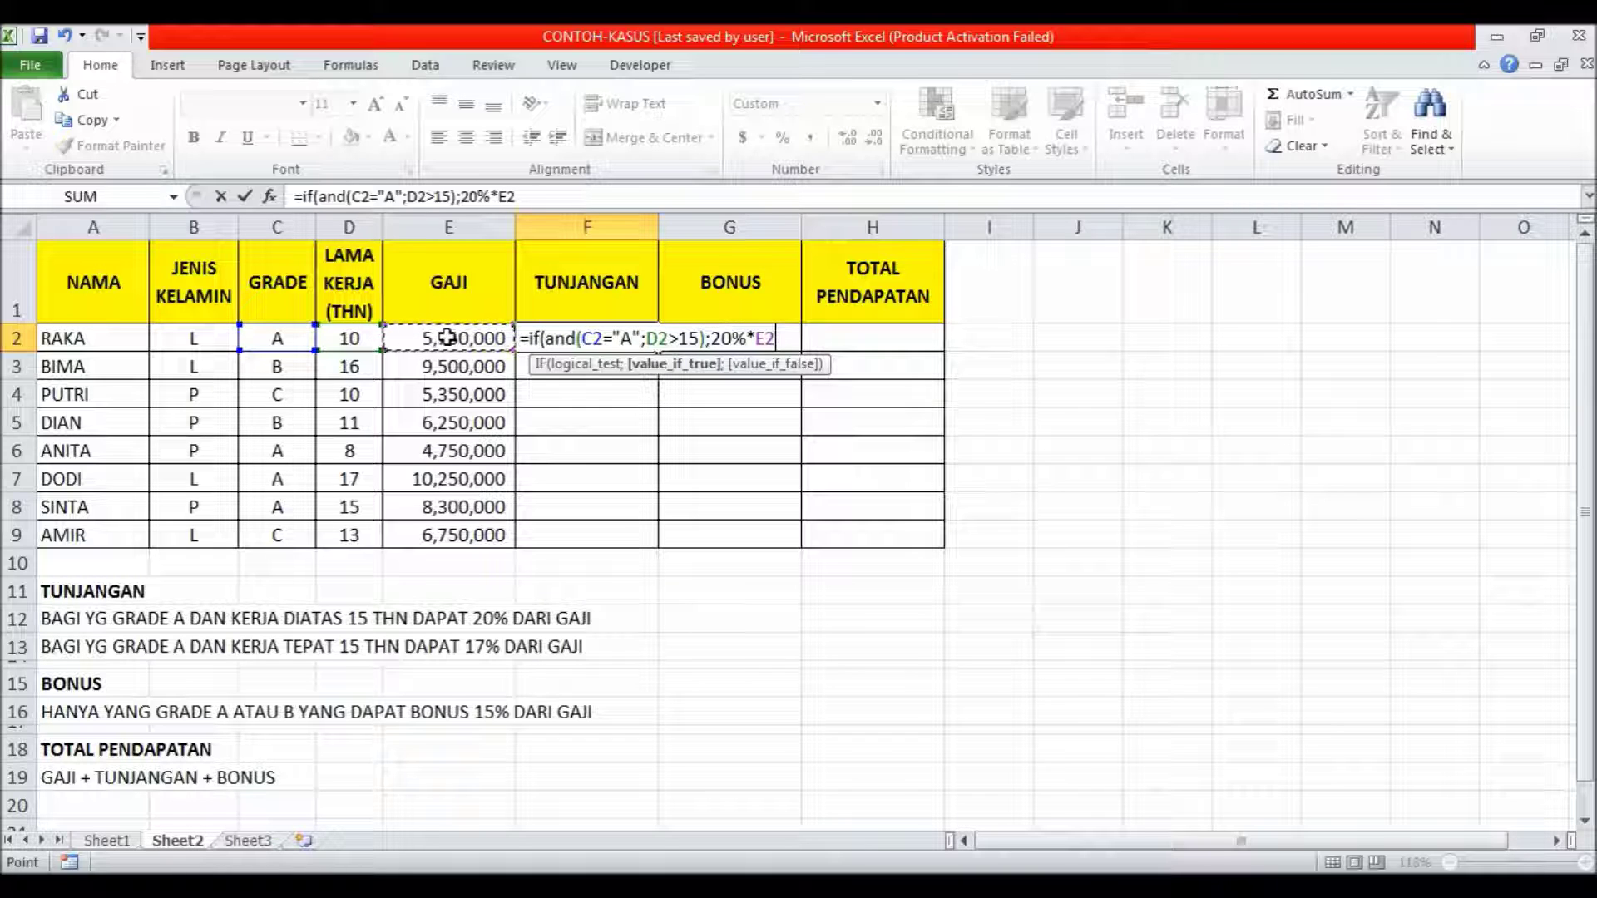
- Add a nested branch giving 17% of E2 when C2 is "A" and D2 equals 15, else 0
{"action": "type", "text": ";"}
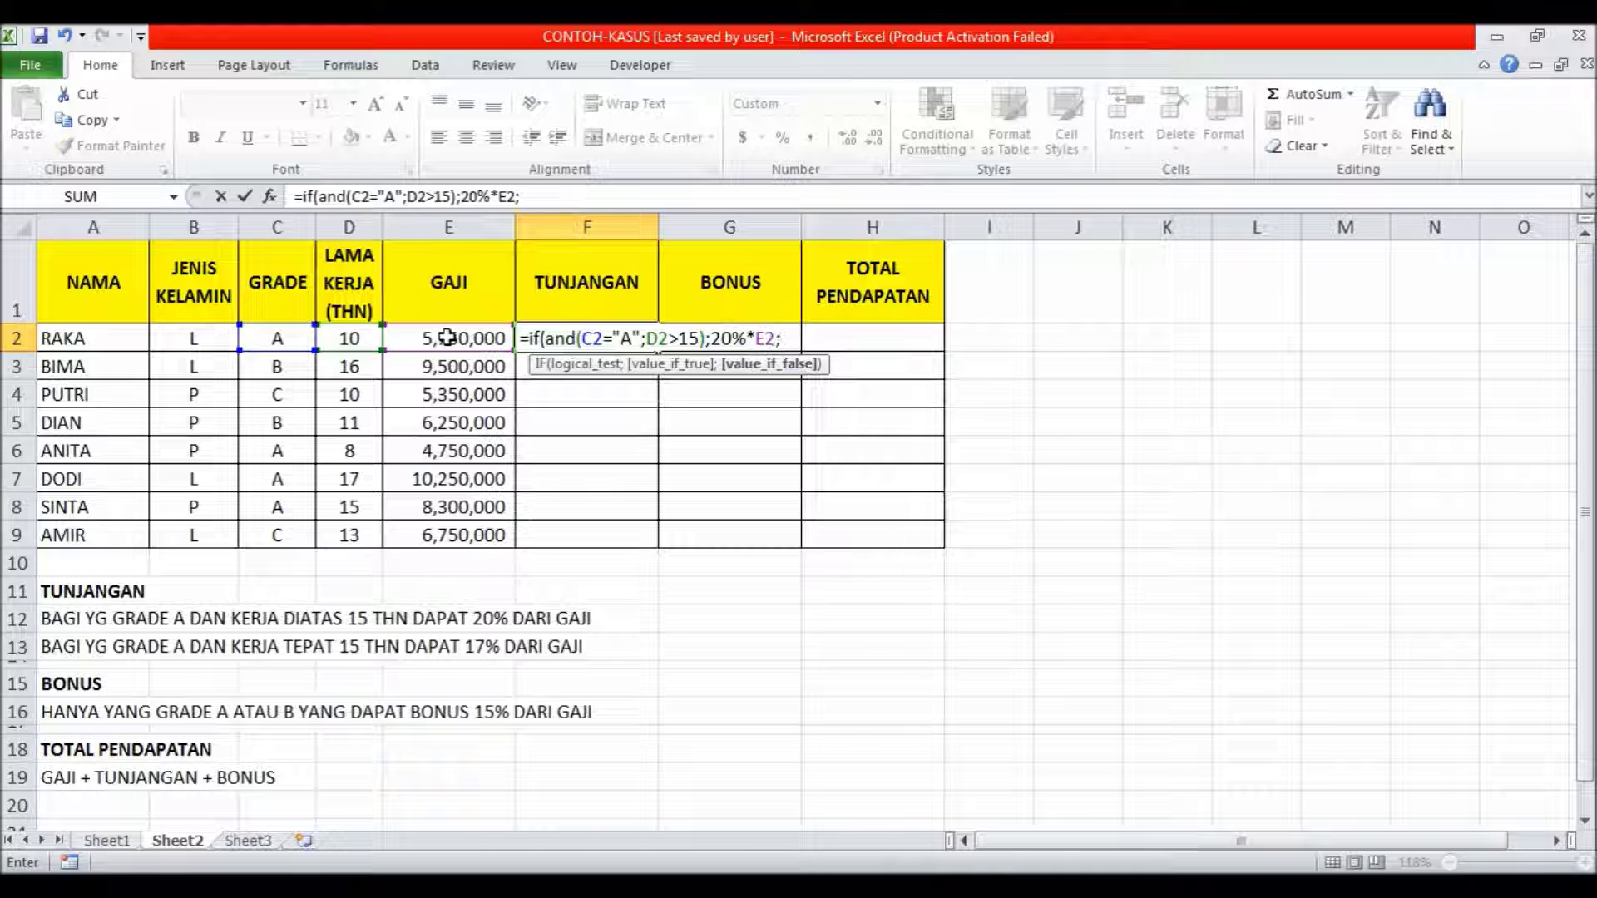
{"action": "type", "text": "if("}
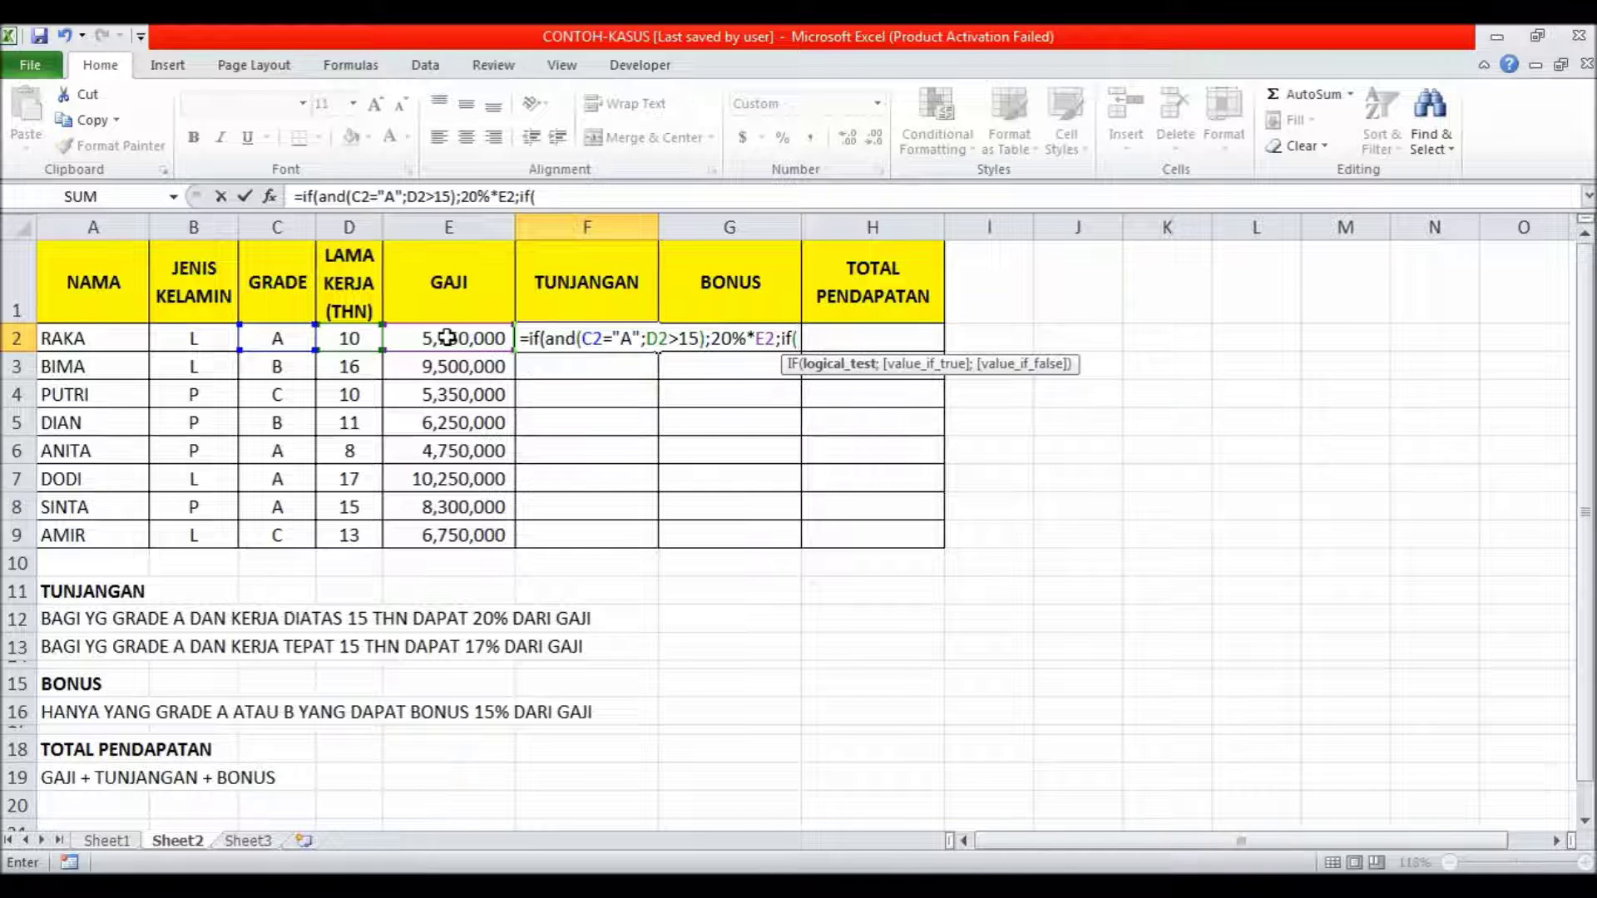
{"action": "type", "text": "and"}
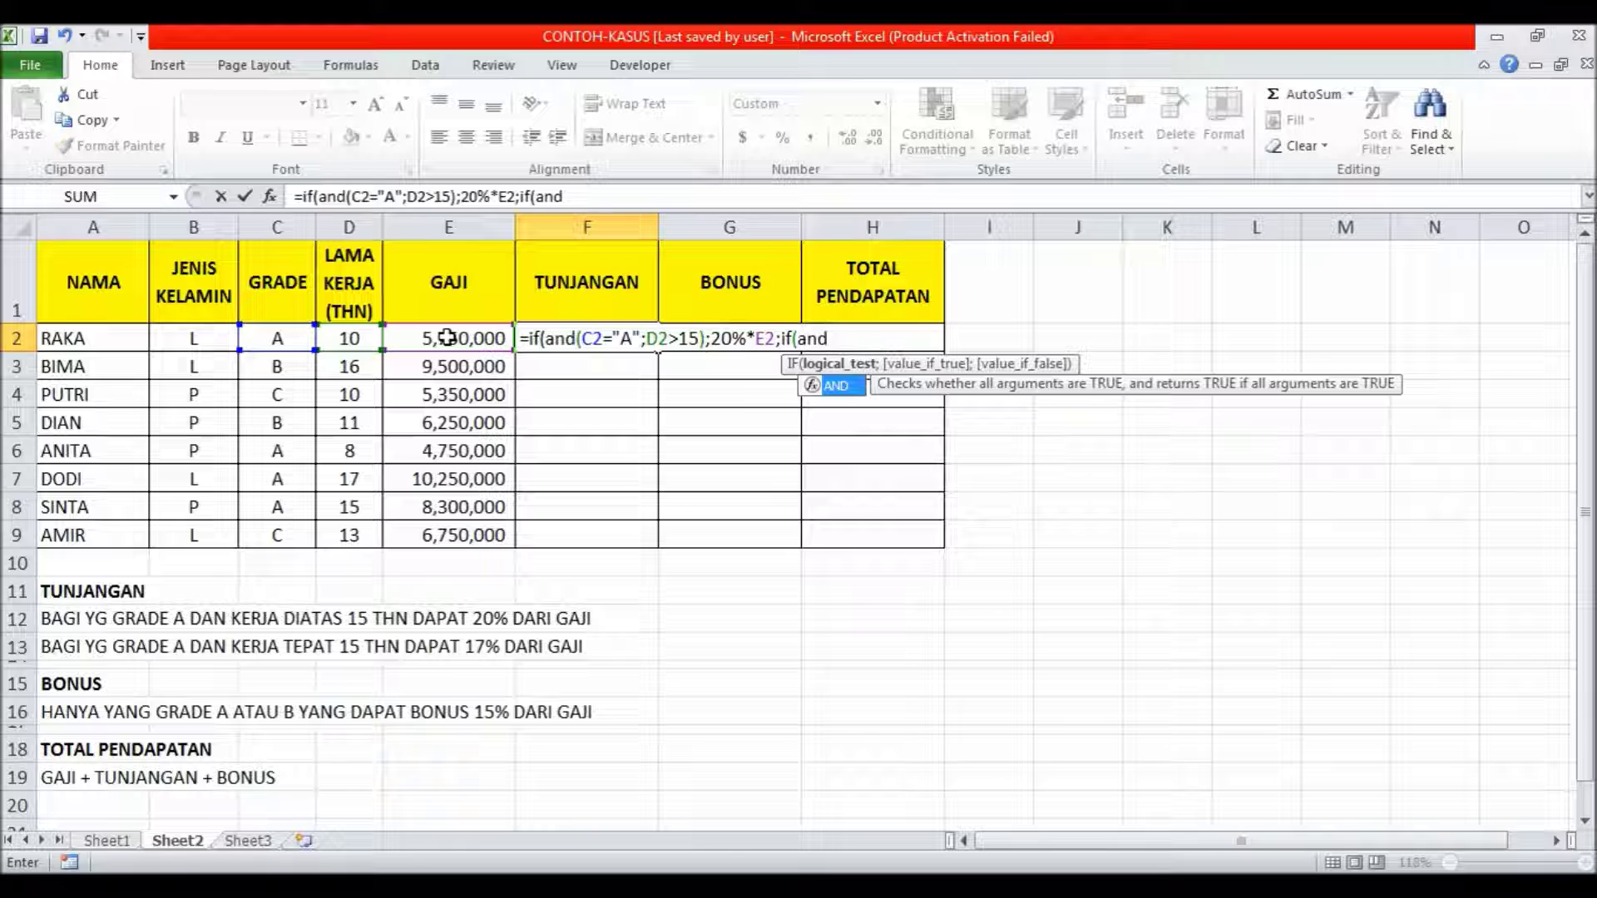
{"action": "type", "text": "("}
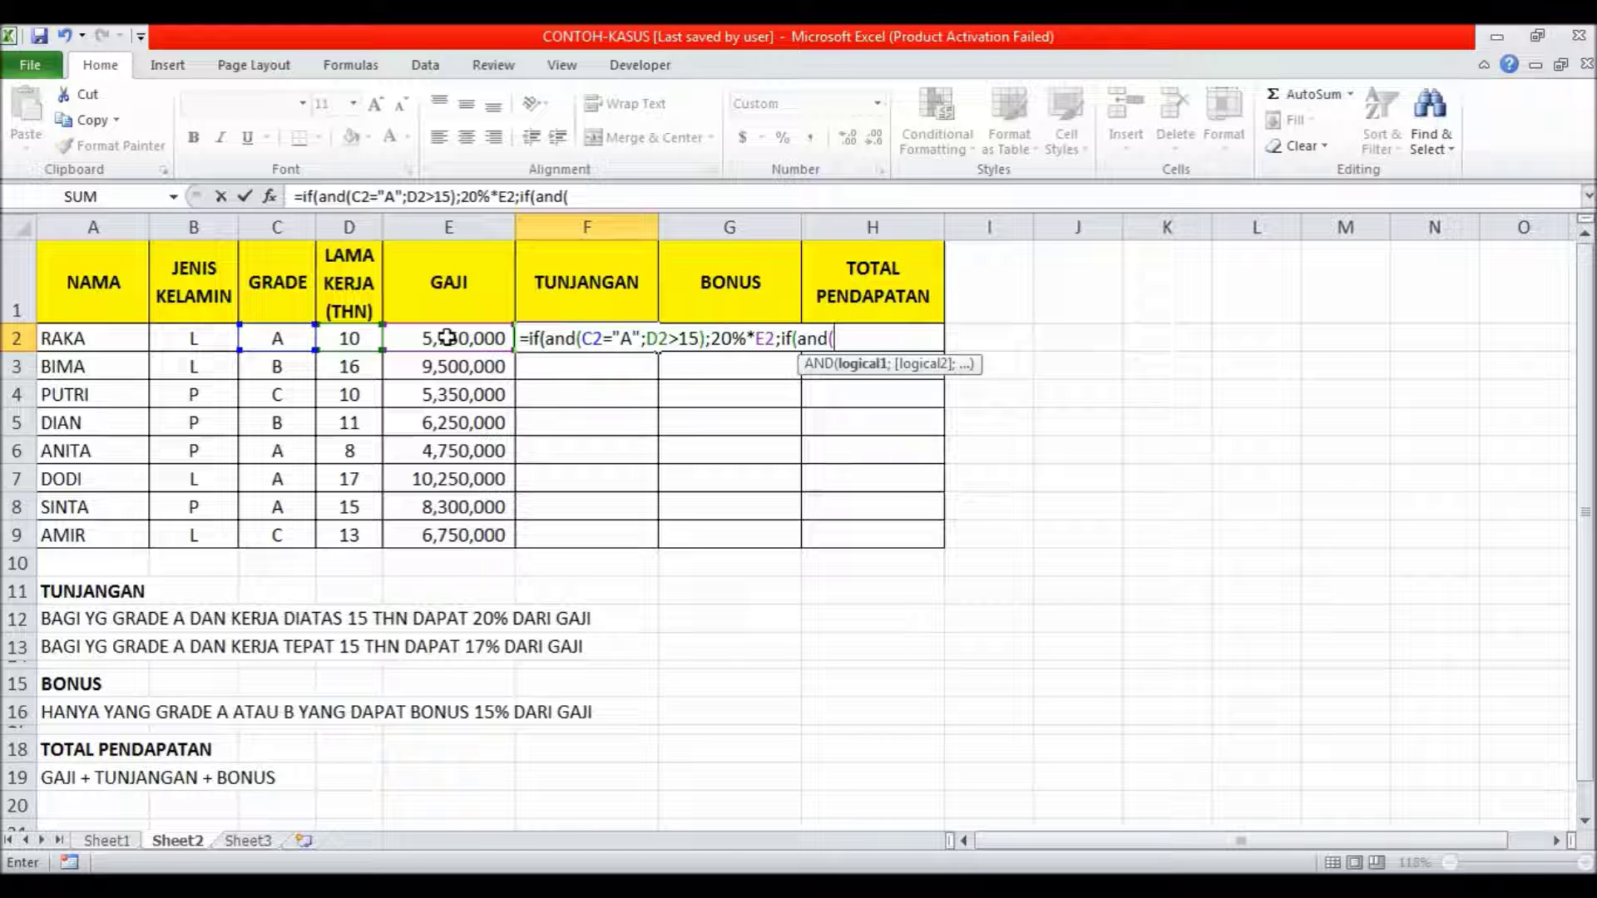
{"action": "left_click", "coordinate": [274, 345]}
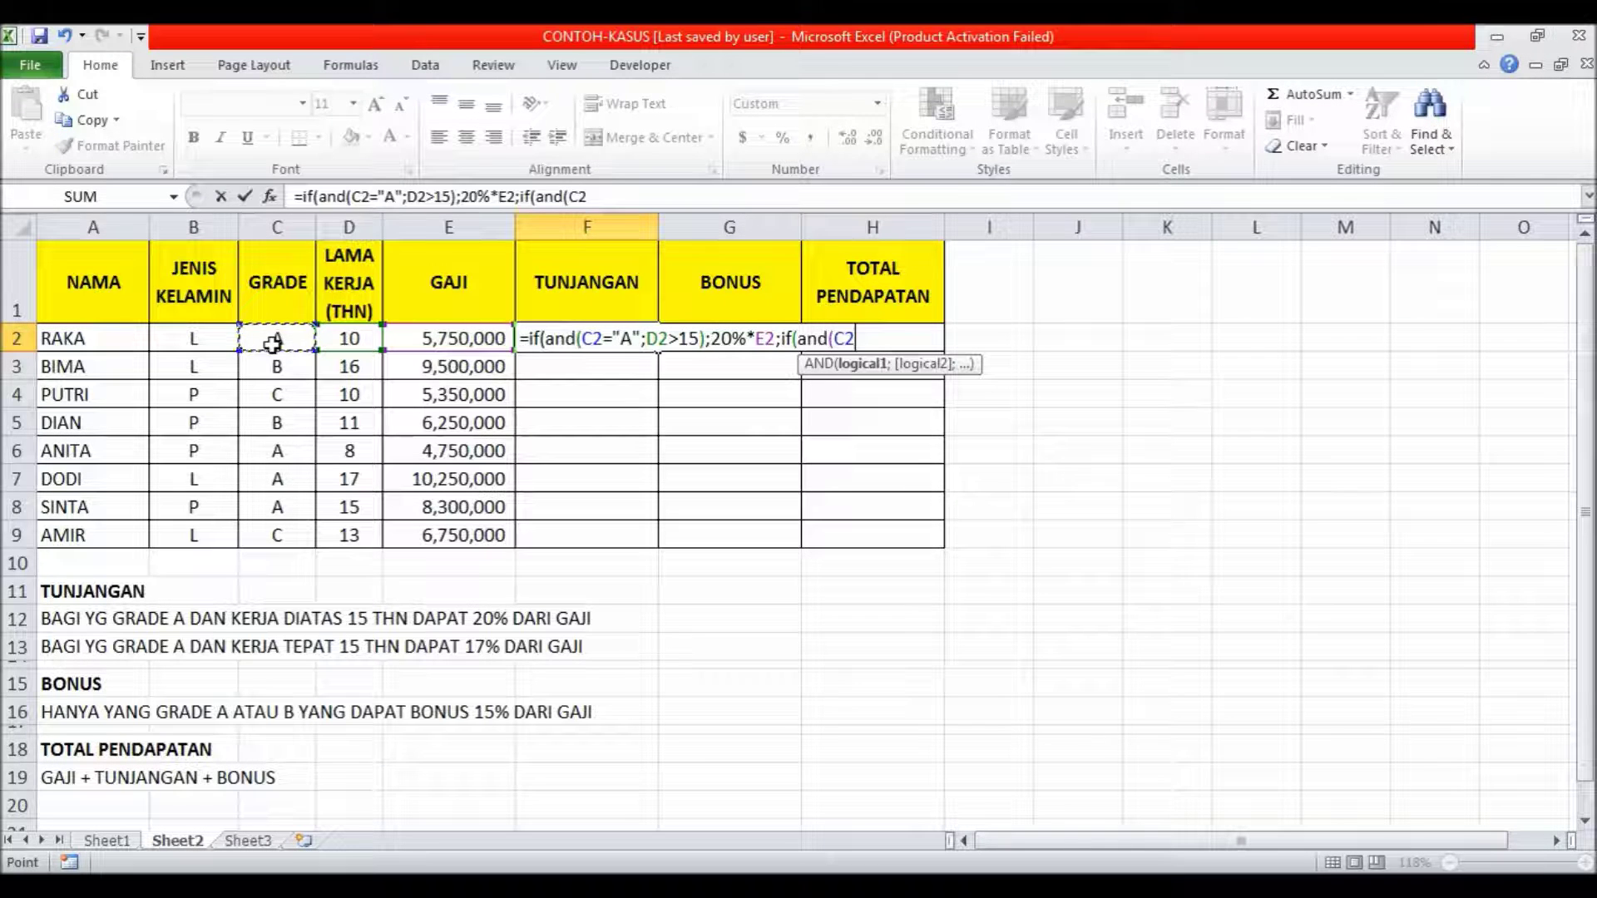
{"action": "type", "text": "=\"A\";"}
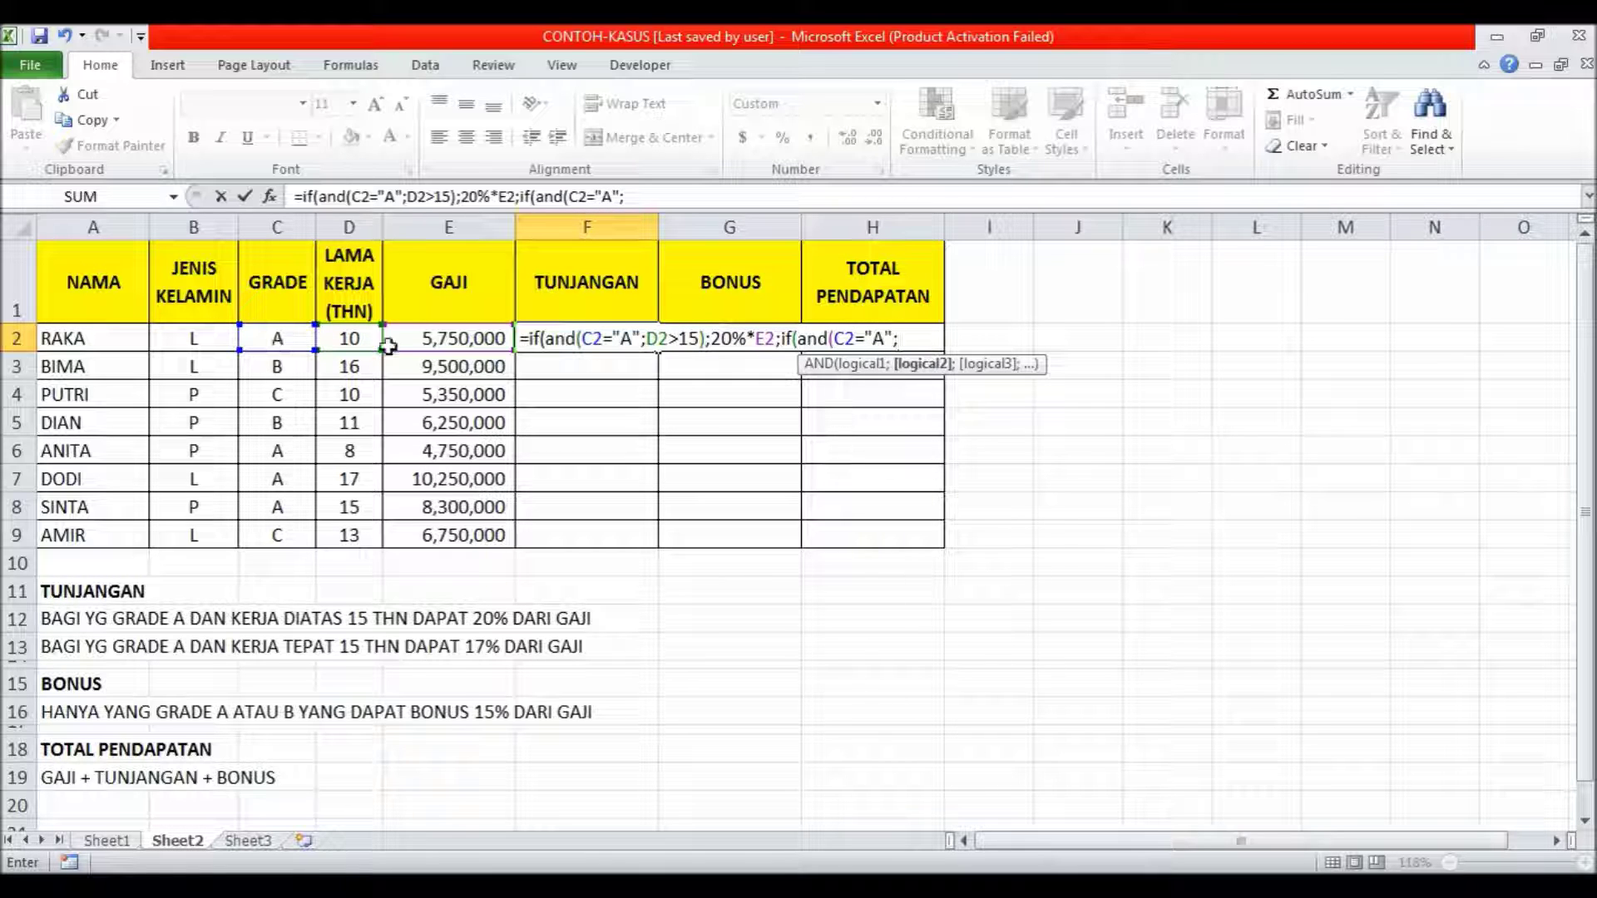
{"action": "left_click", "coordinate": [358, 341]}
{"action": "type", "text": "=1"}
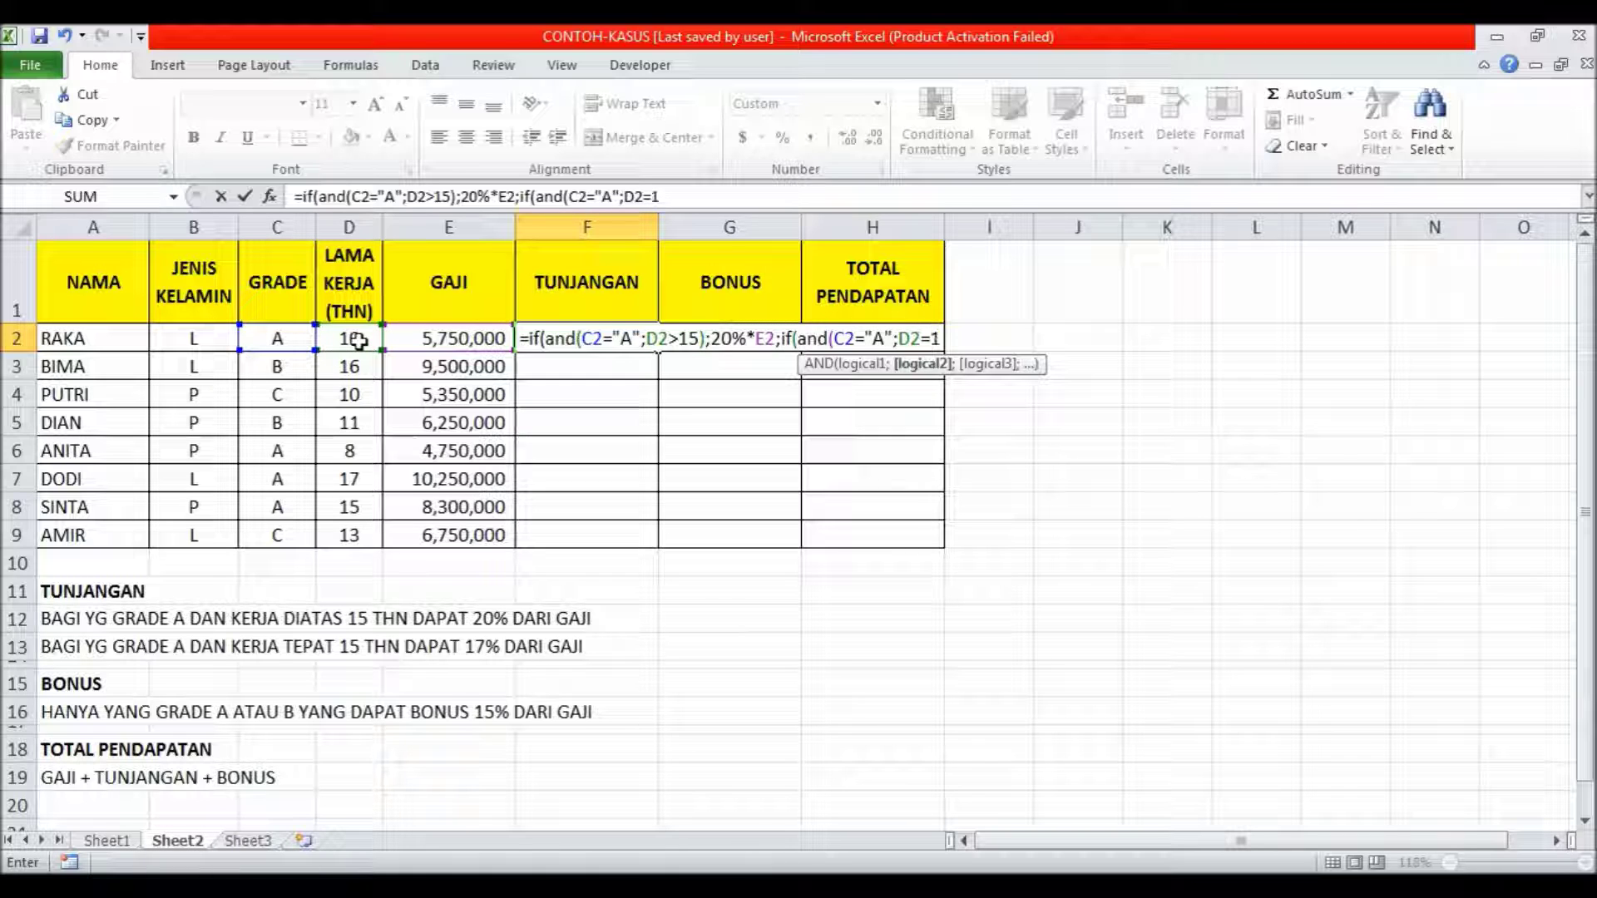
{"action": "type", "text": "5"}
{"action": "type", "text": ")"}
{"action": "type", "text": ","}
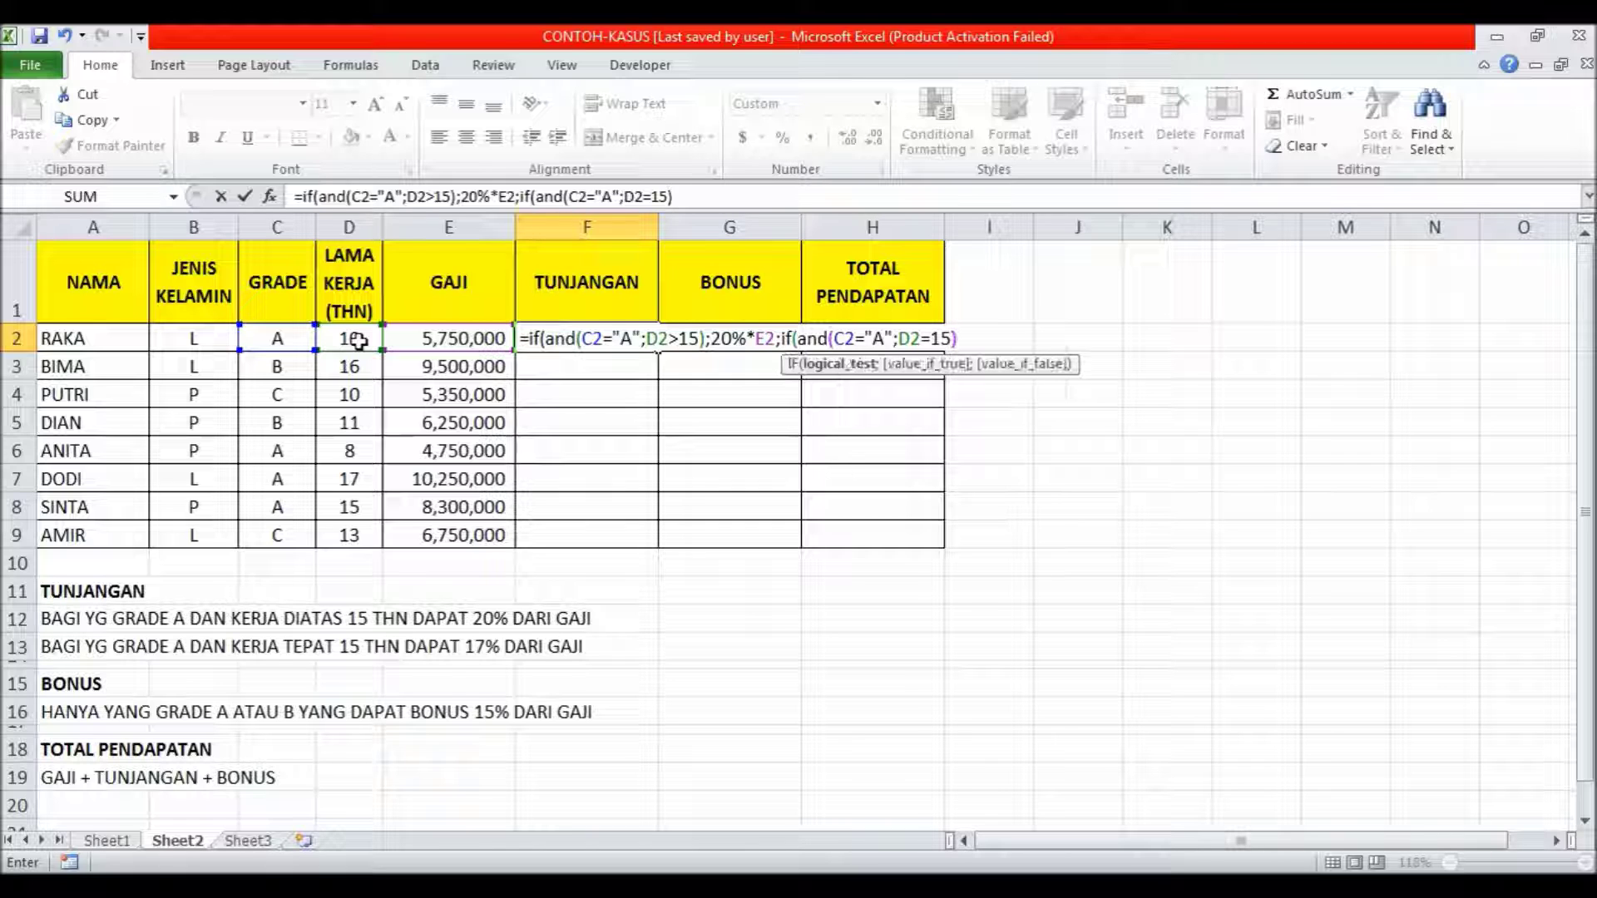
{"action": "type", "text": "17"}
{"action": "type", "text": "%"}
{"action": "type", "text": "*"}
{"action": "left_click", "coordinate": [436, 343]}
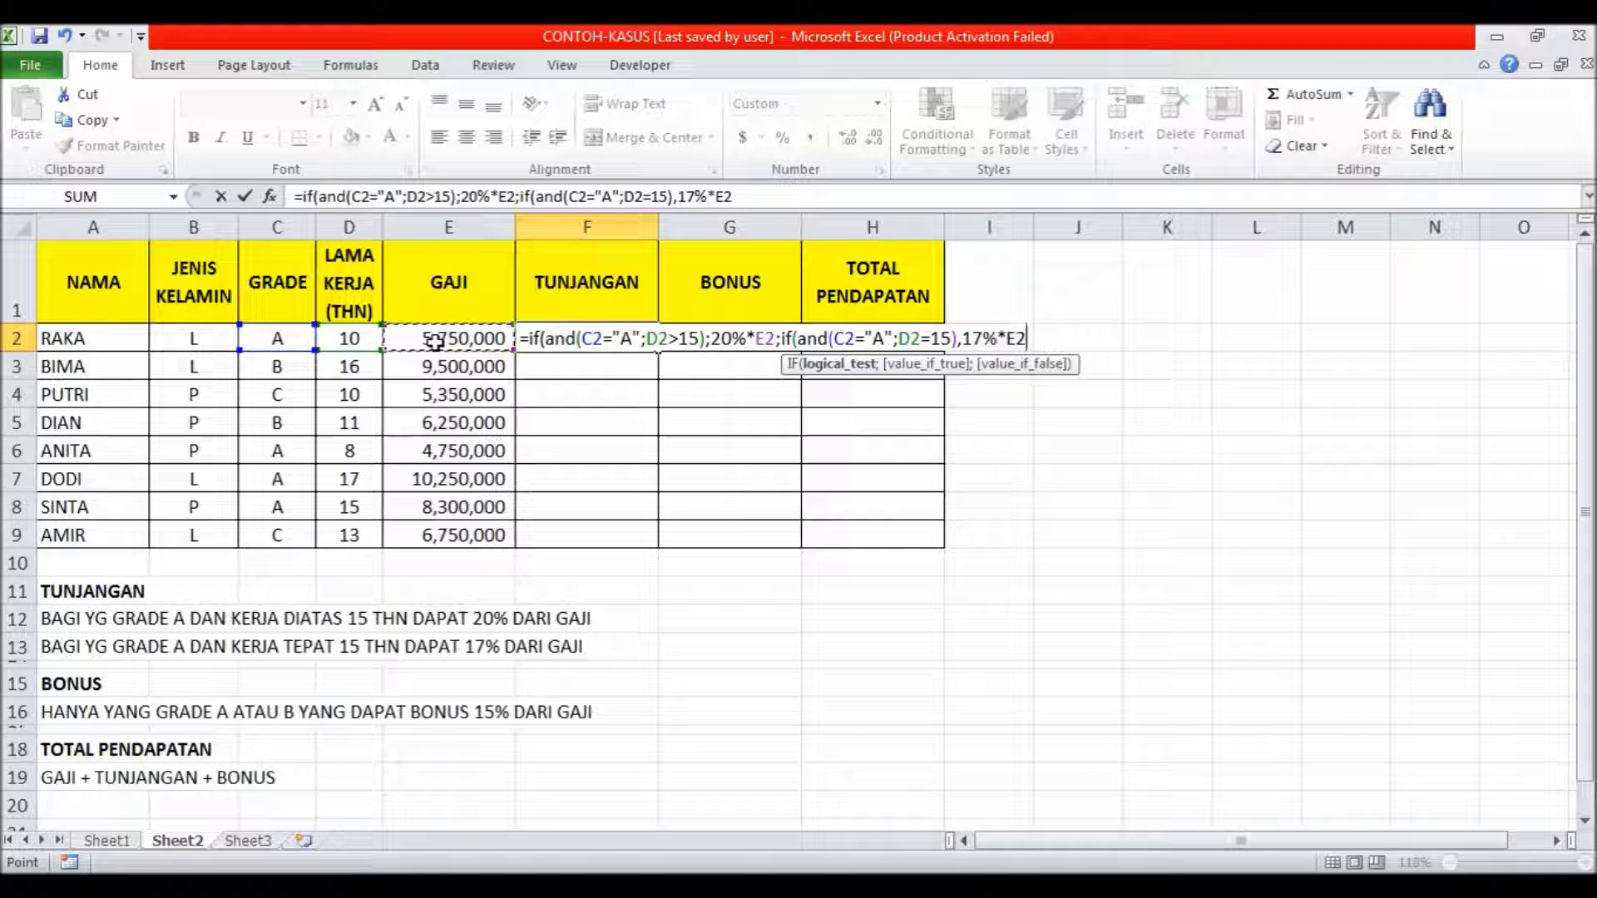
{"action": "type", "text": ";0"}
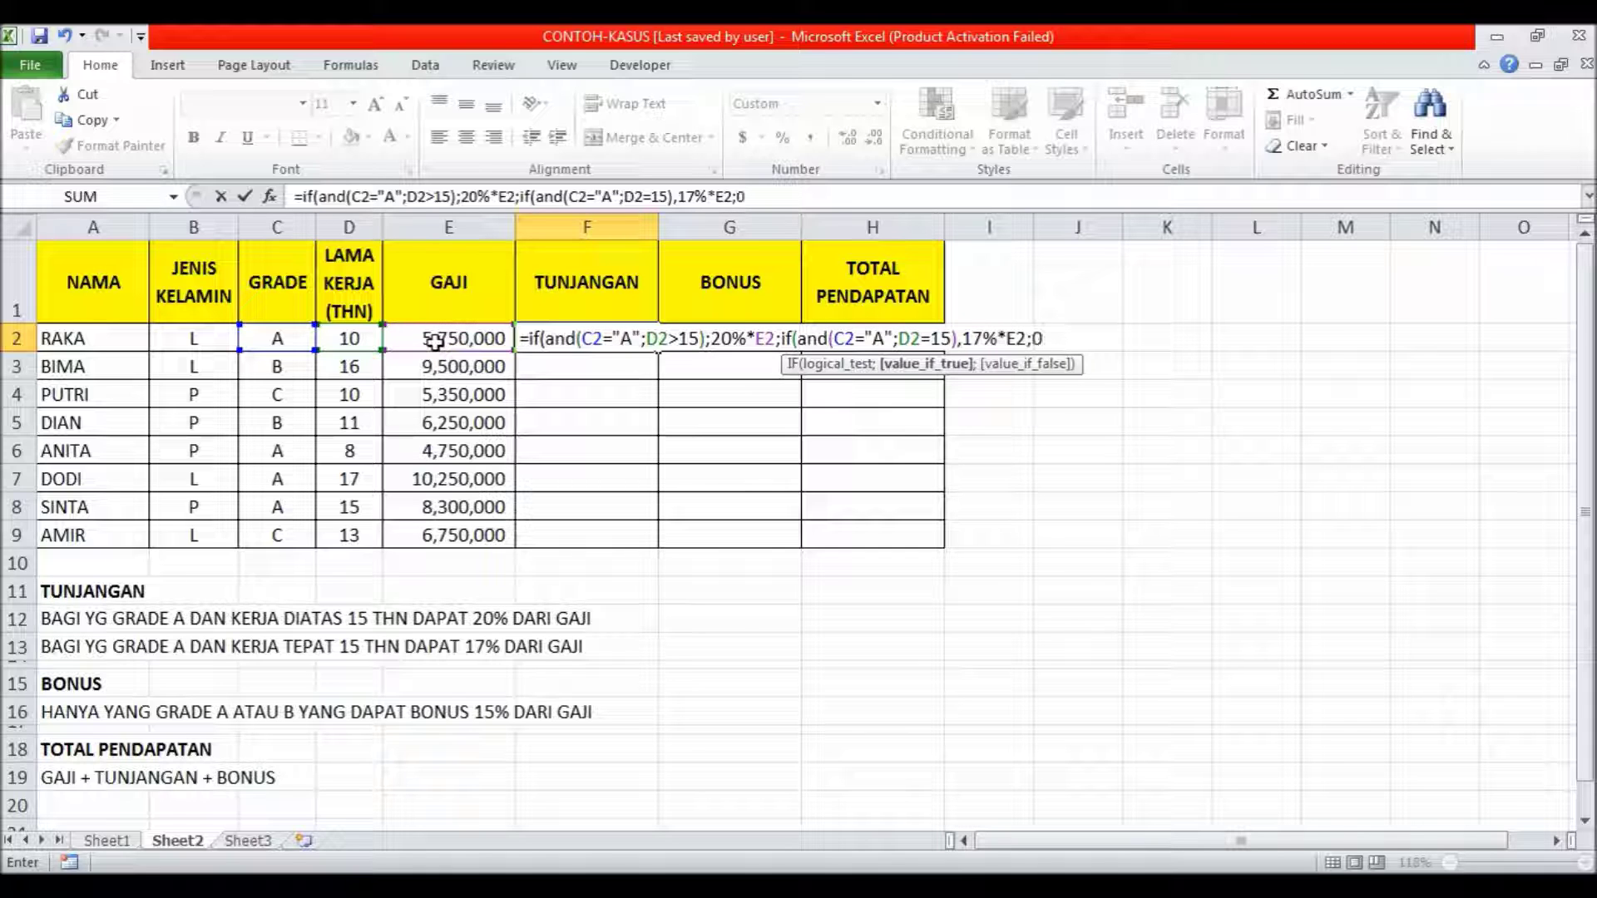
{"action": "type", "text": "))"}
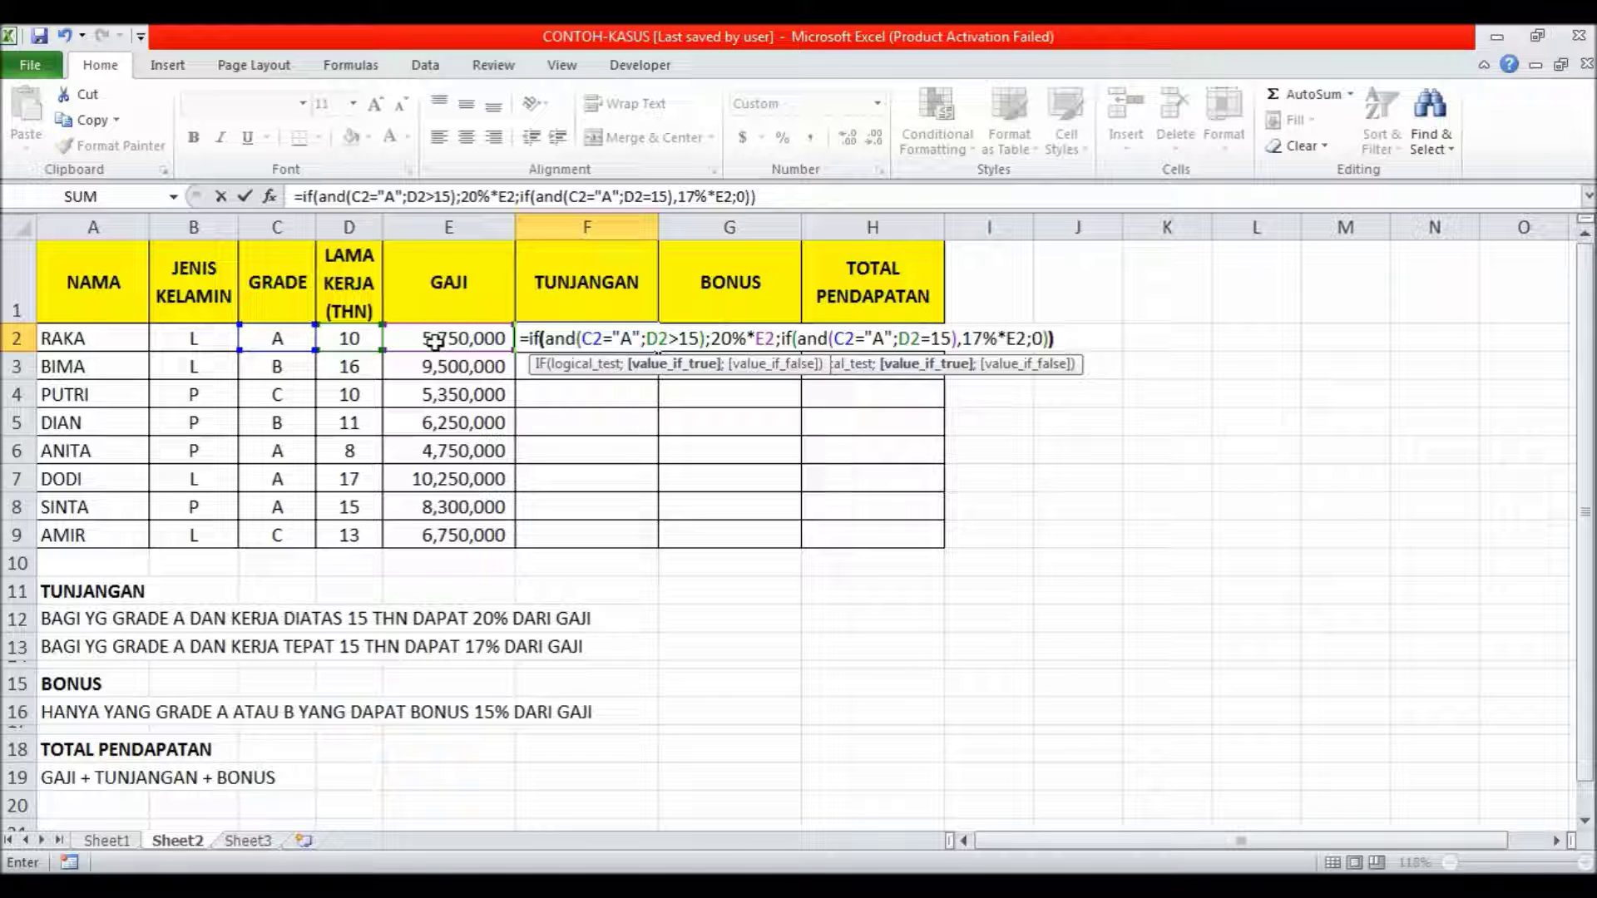
{"action": "key", "text": "Return"}
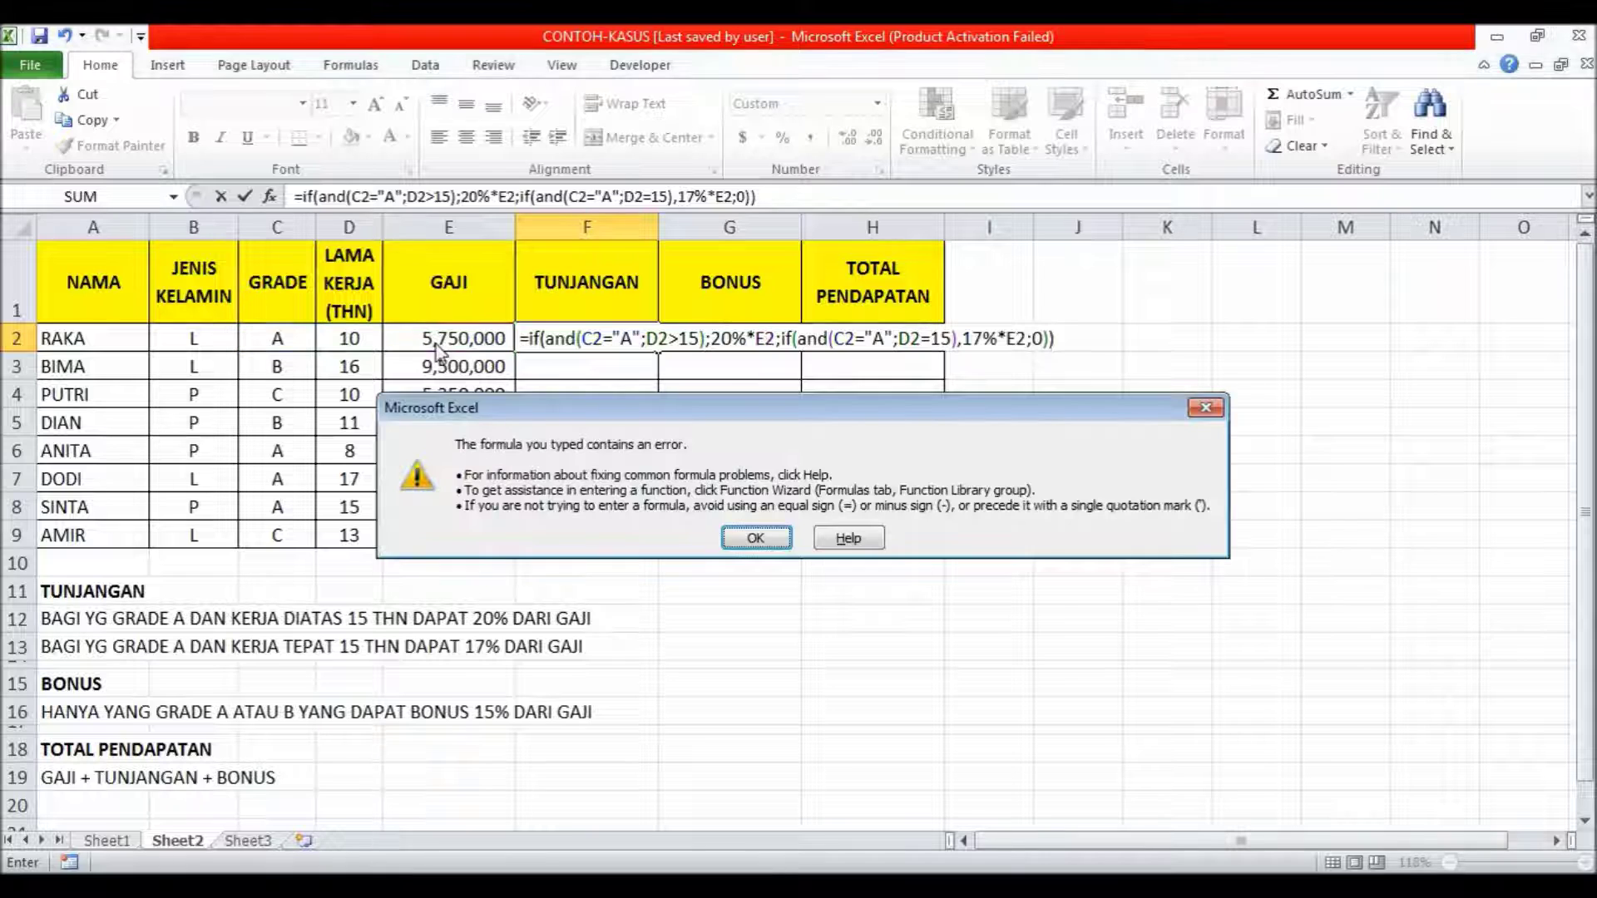
- Dismiss the error and replace the comma before 17% with a semicolon in F2's formula
{"action": "left_click", "coordinate": [756, 539]}
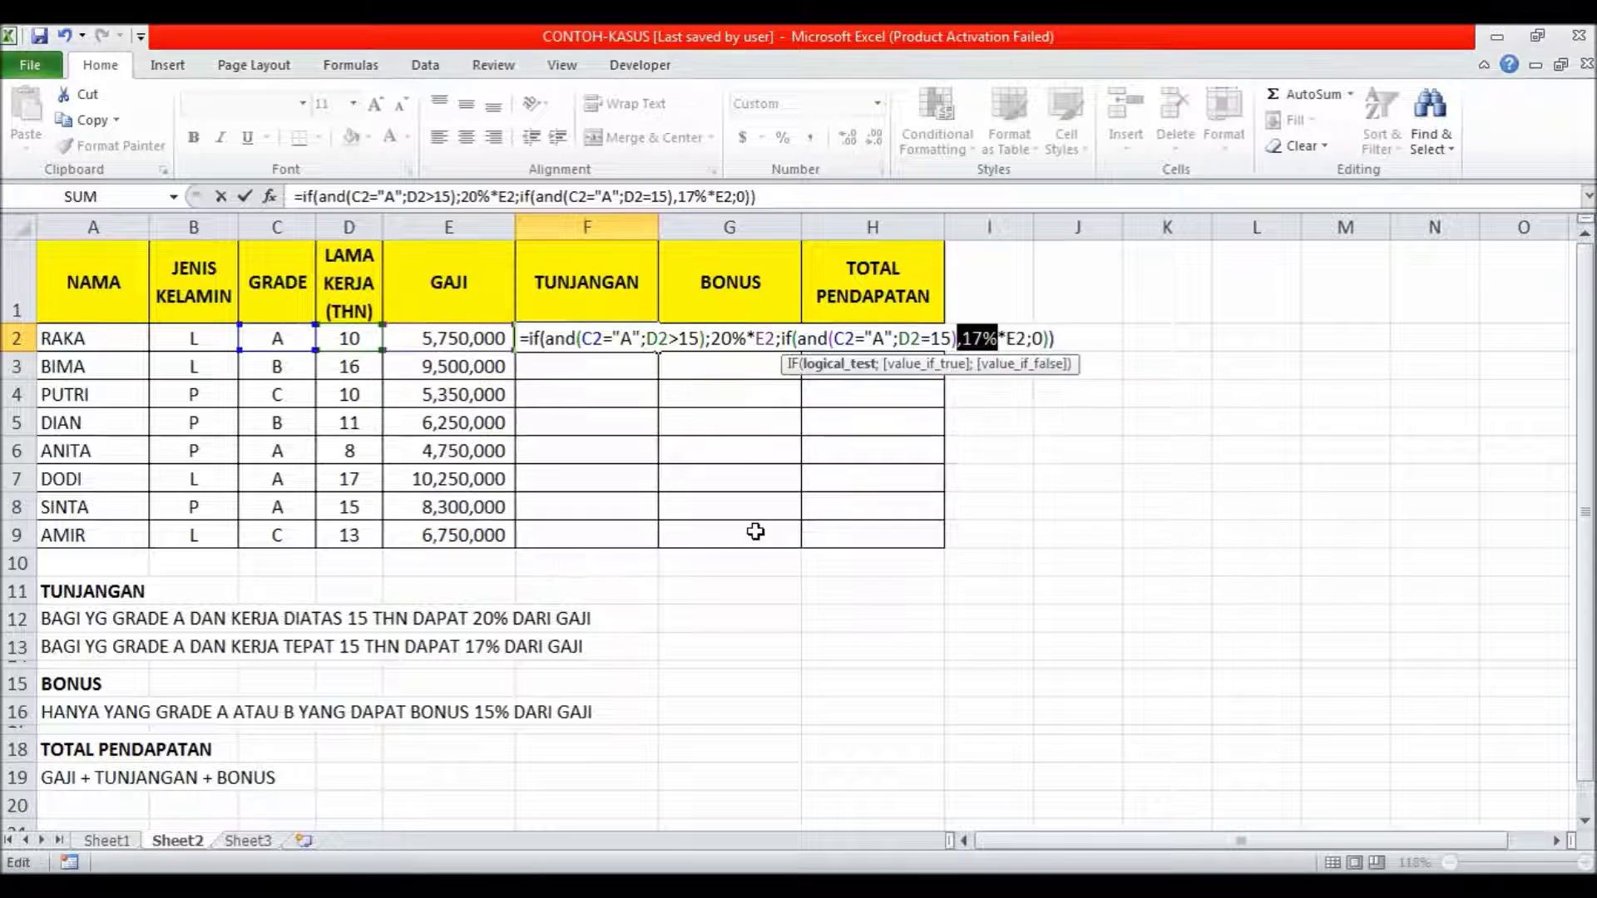
{"action": "left_click", "coordinate": [957, 343]}
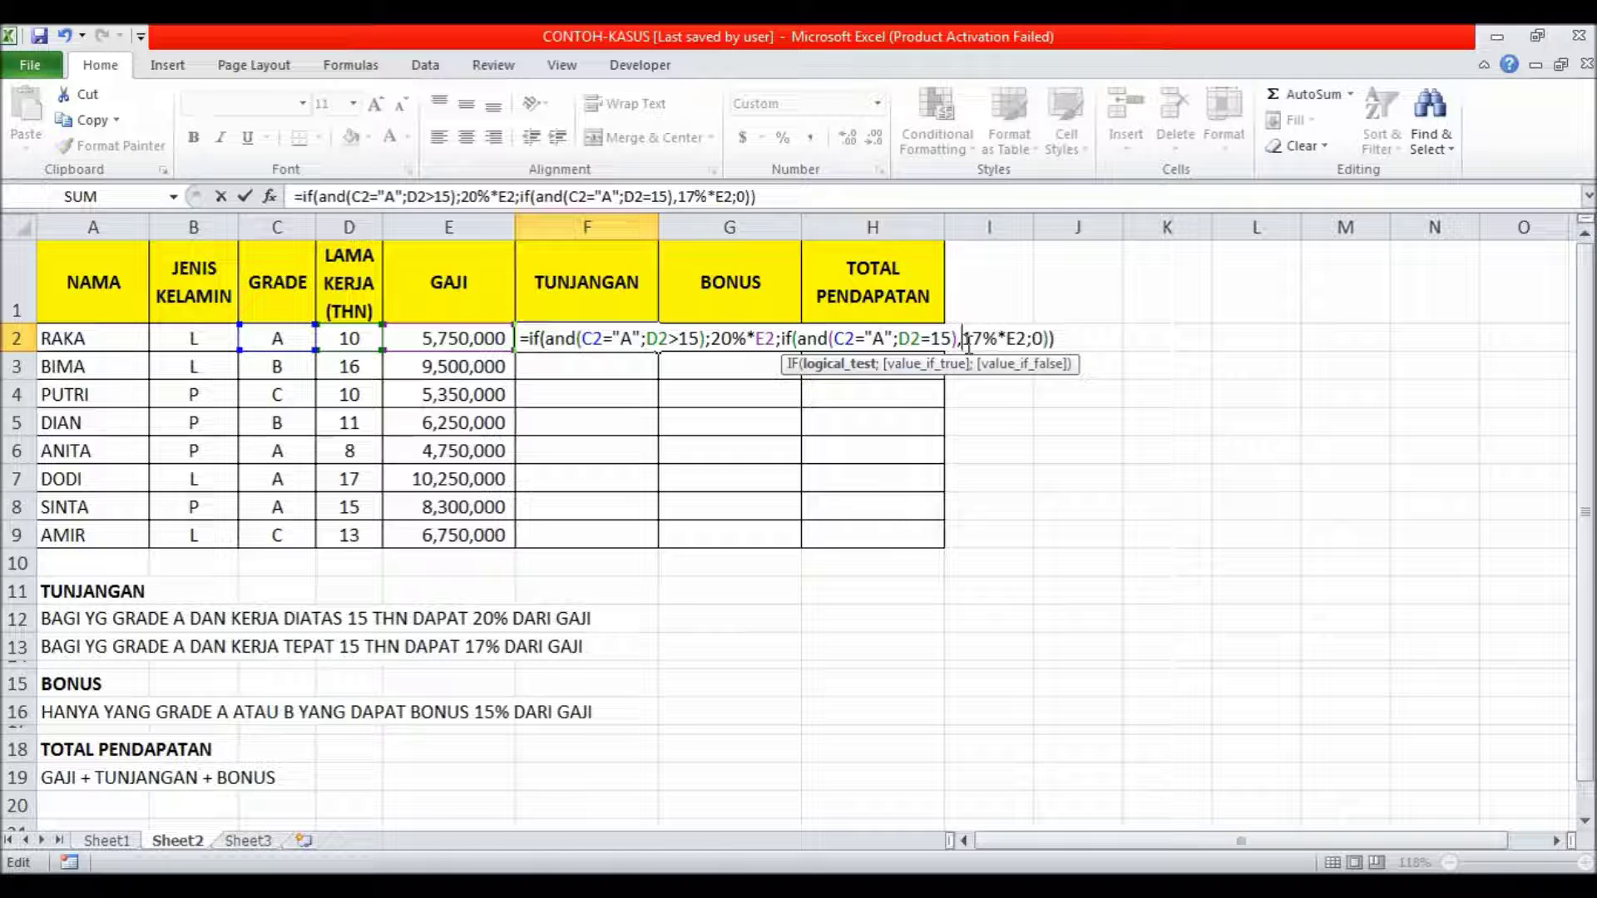
{"action": "key", "text": "BackSpace"}
{"action": "type", "text": ";"}
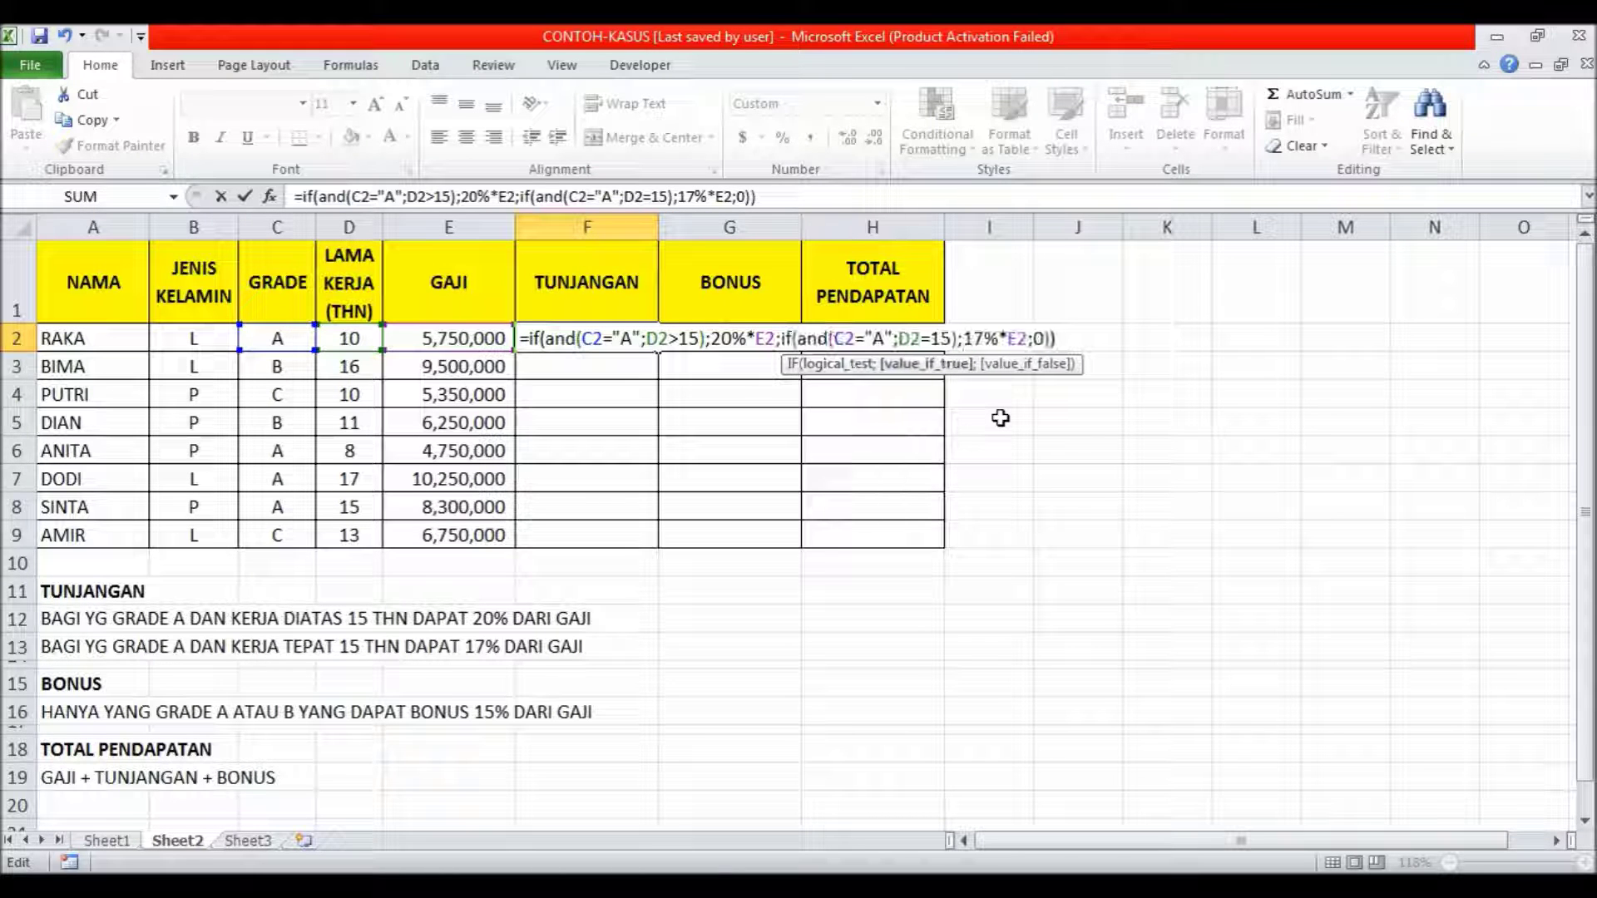
{"action": "key", "text": "Return"}
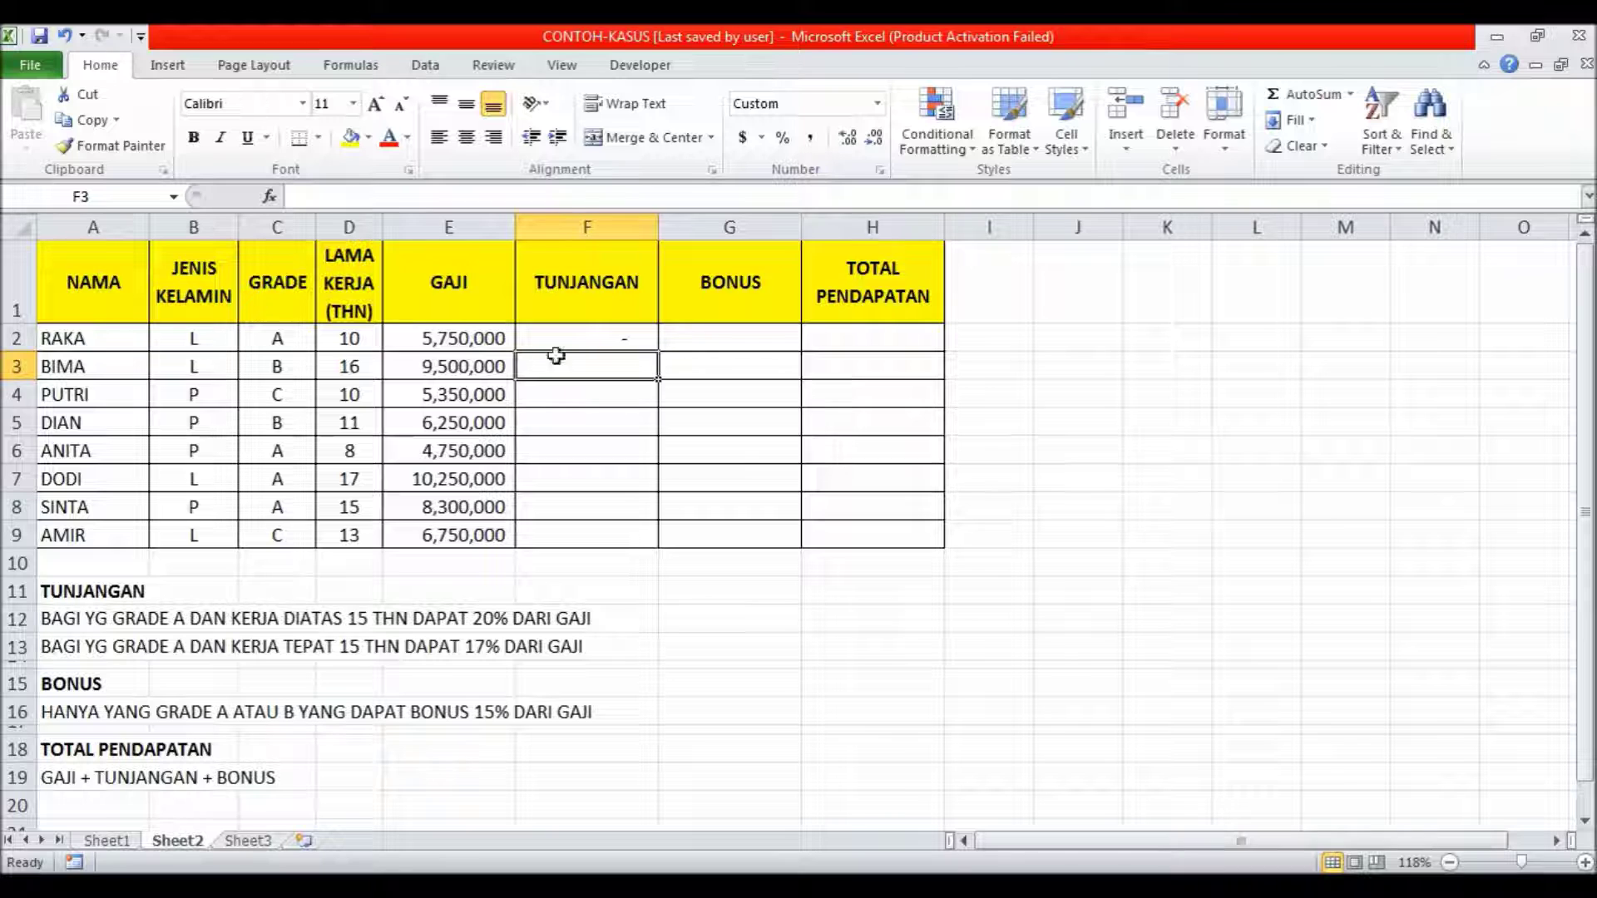
{"action": "left_click", "coordinate": [628, 346]}
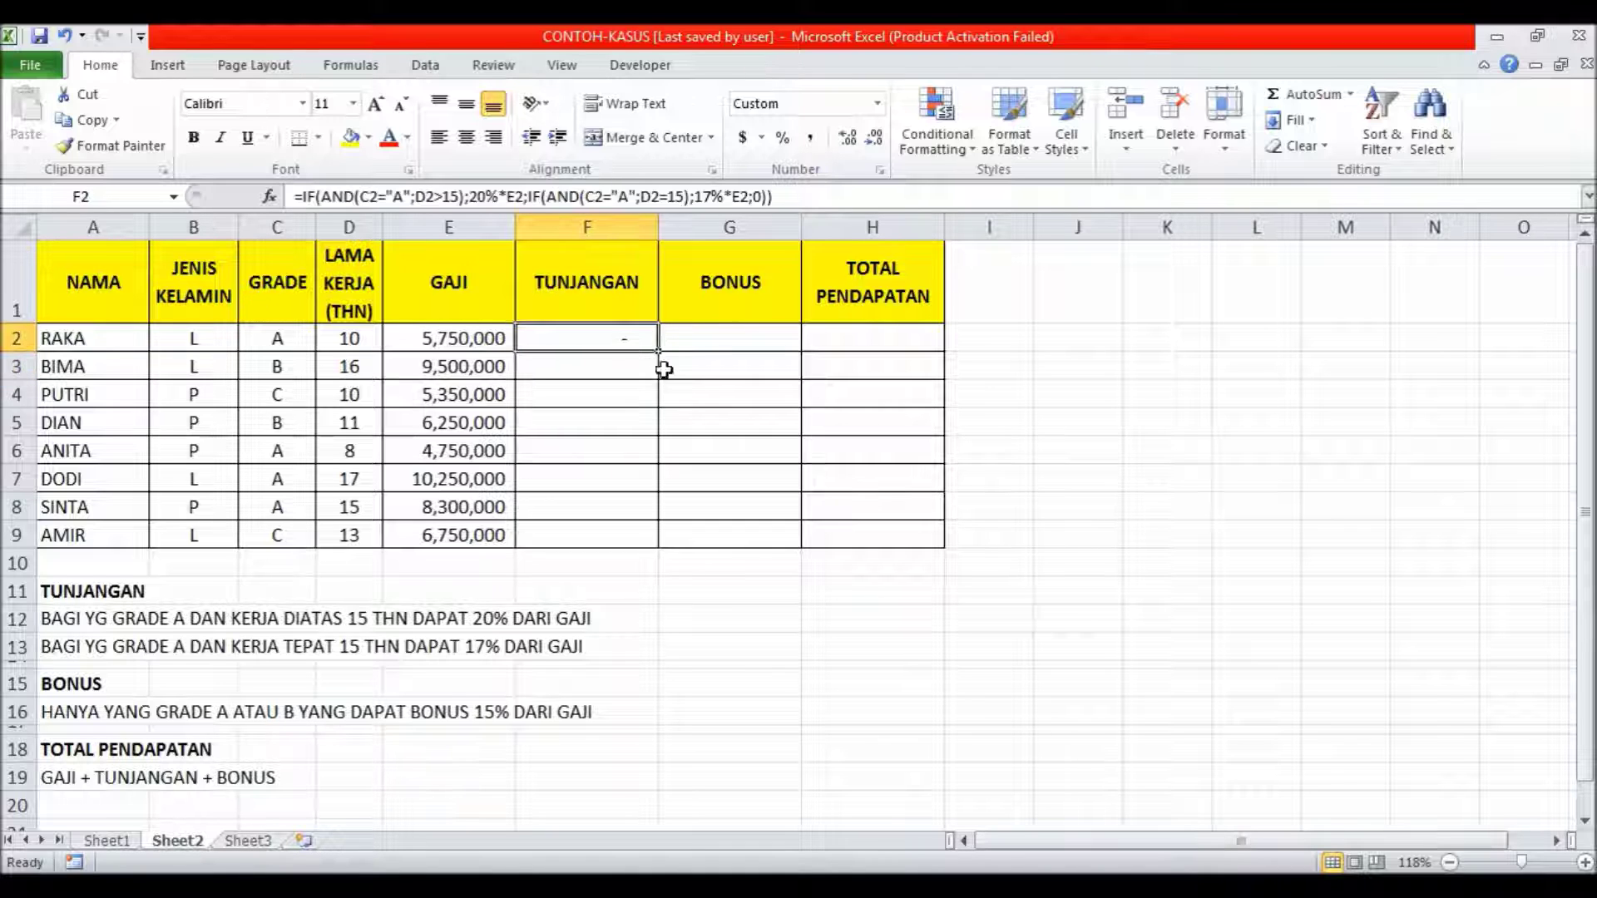
- Fill F2's TUNJANGAN formula down through F9
{"action": "left_click_drag", "start_coordinate": [658, 352], "coordinate": [674, 514]}
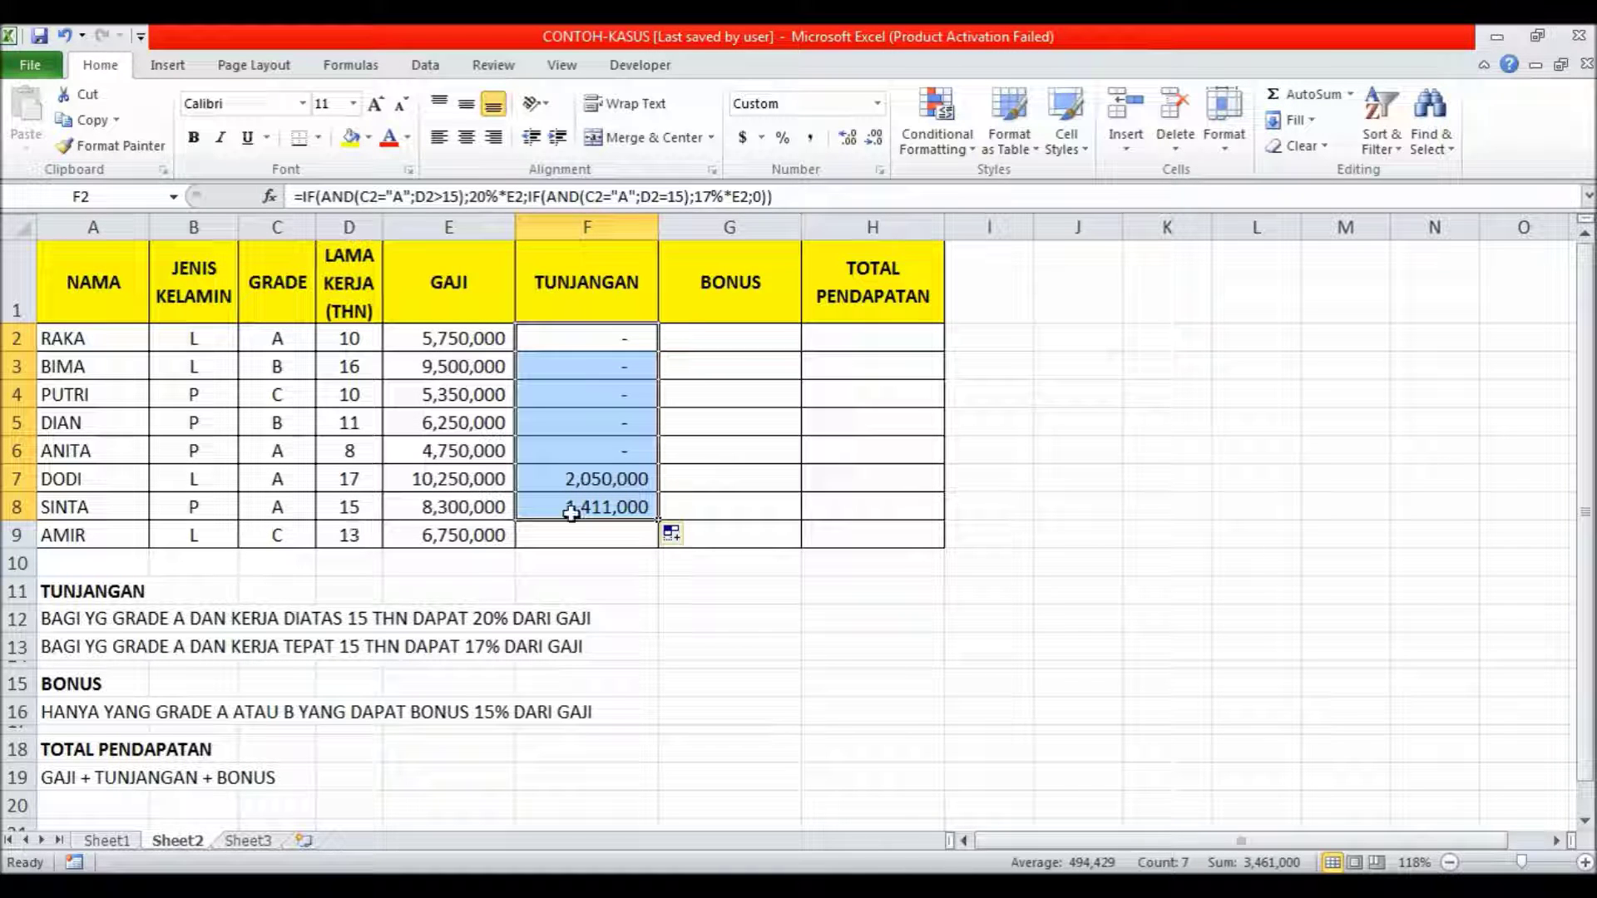
{"action": "left_click", "coordinate": [599, 542]}
{"action": "left_click", "coordinate": [597, 621]}
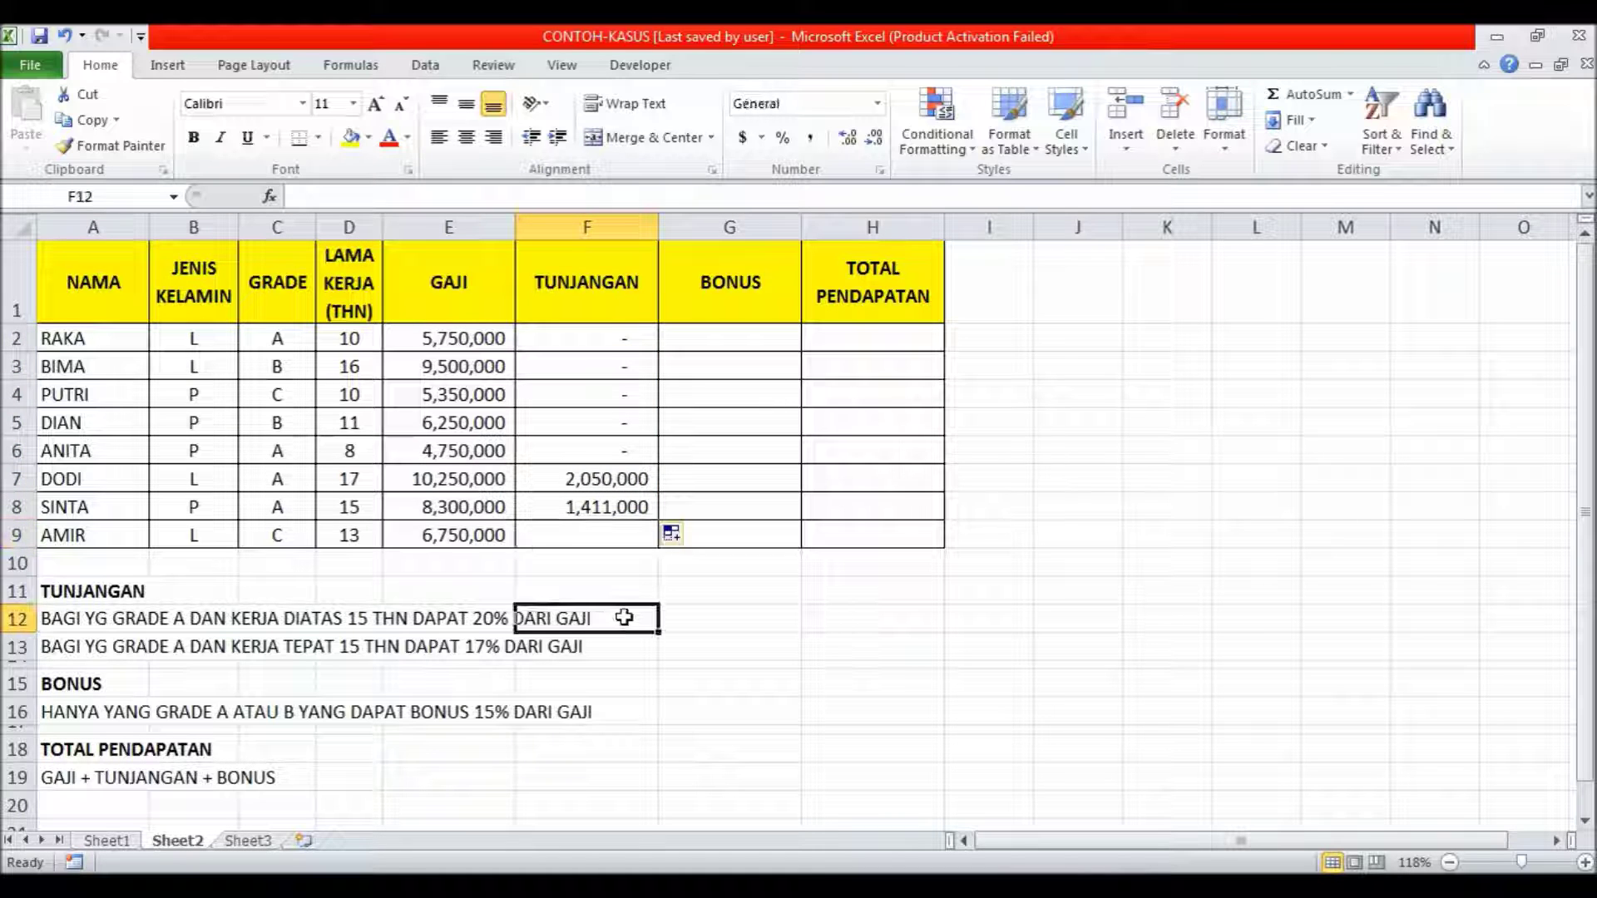
{"action": "left_click", "coordinate": [625, 344]}
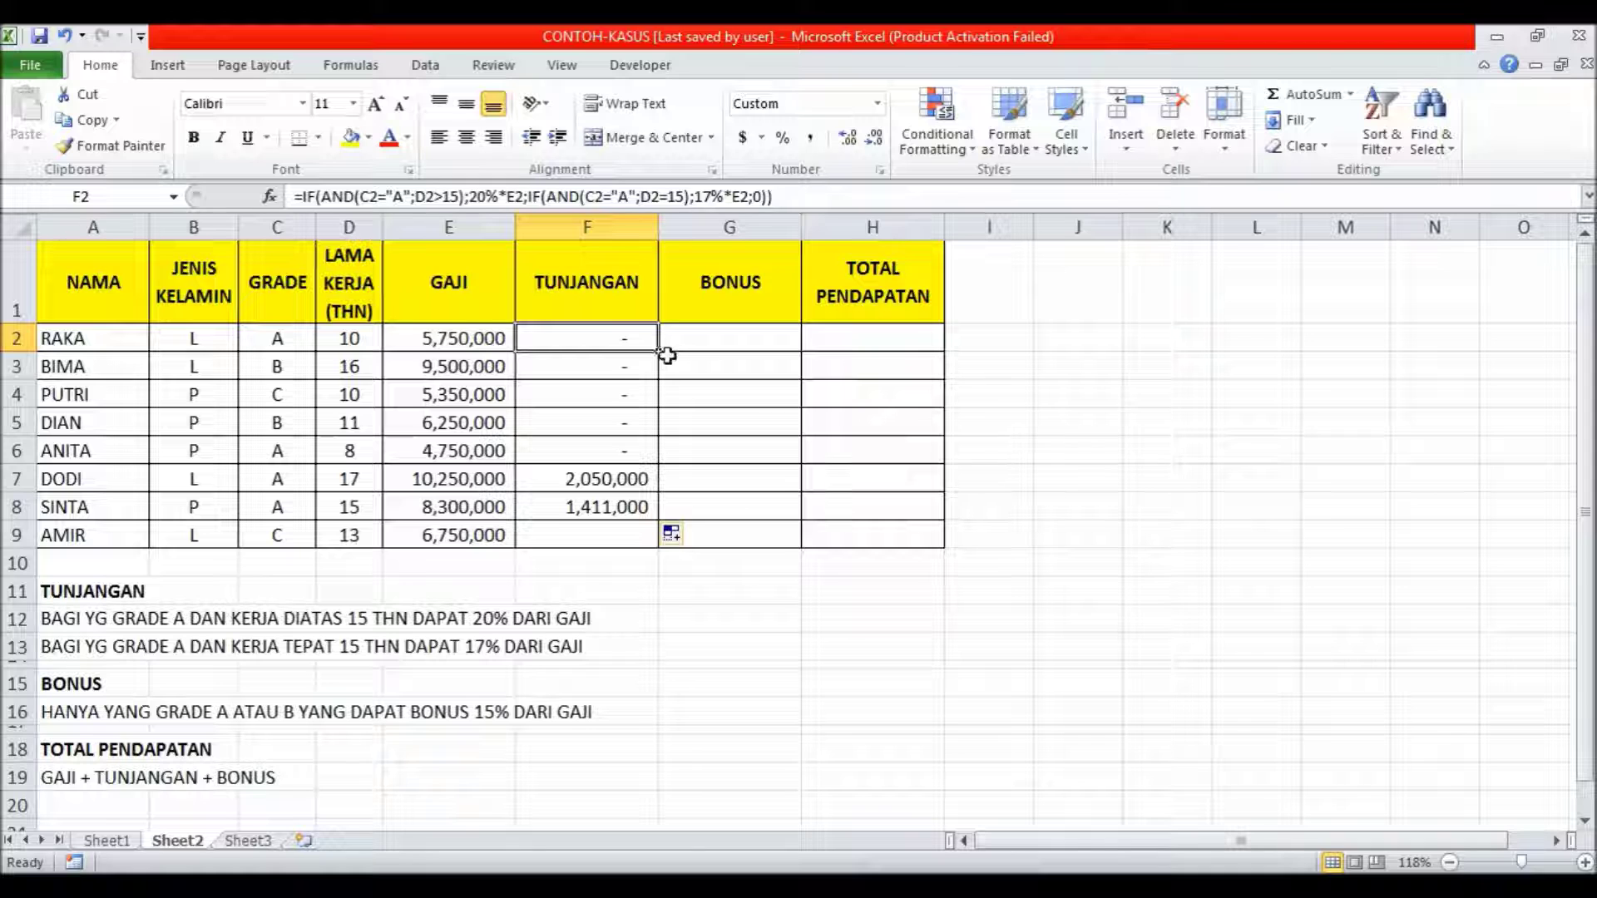
{"action": "left_click_drag", "start_coordinate": [657, 351], "coordinate": [680, 548]}
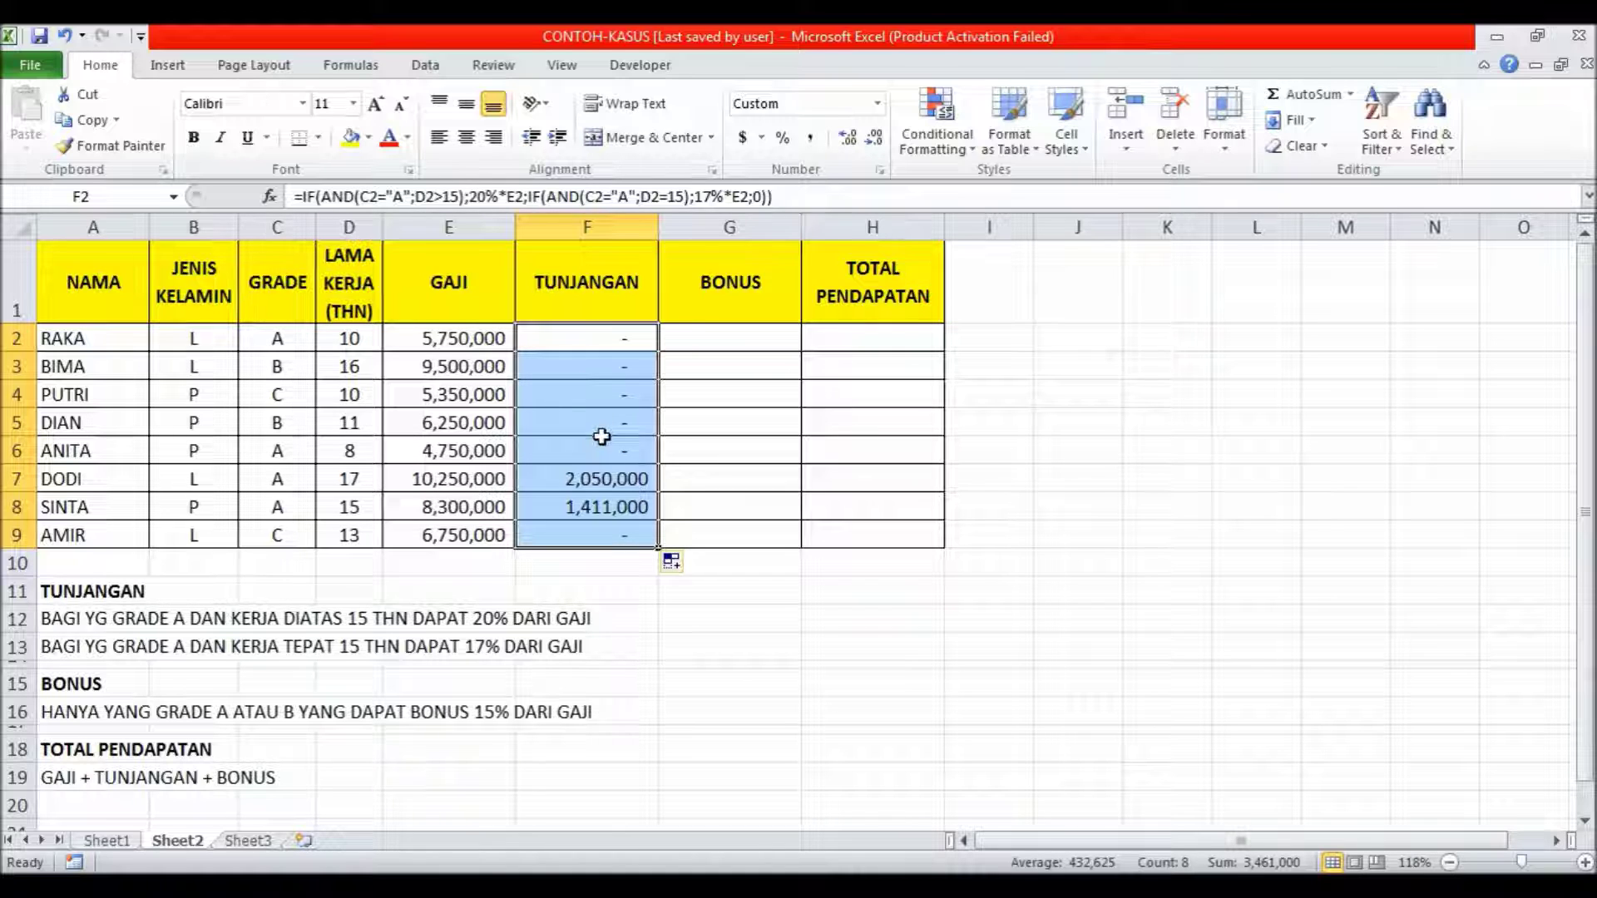
{"action": "key", "text": "Right"}
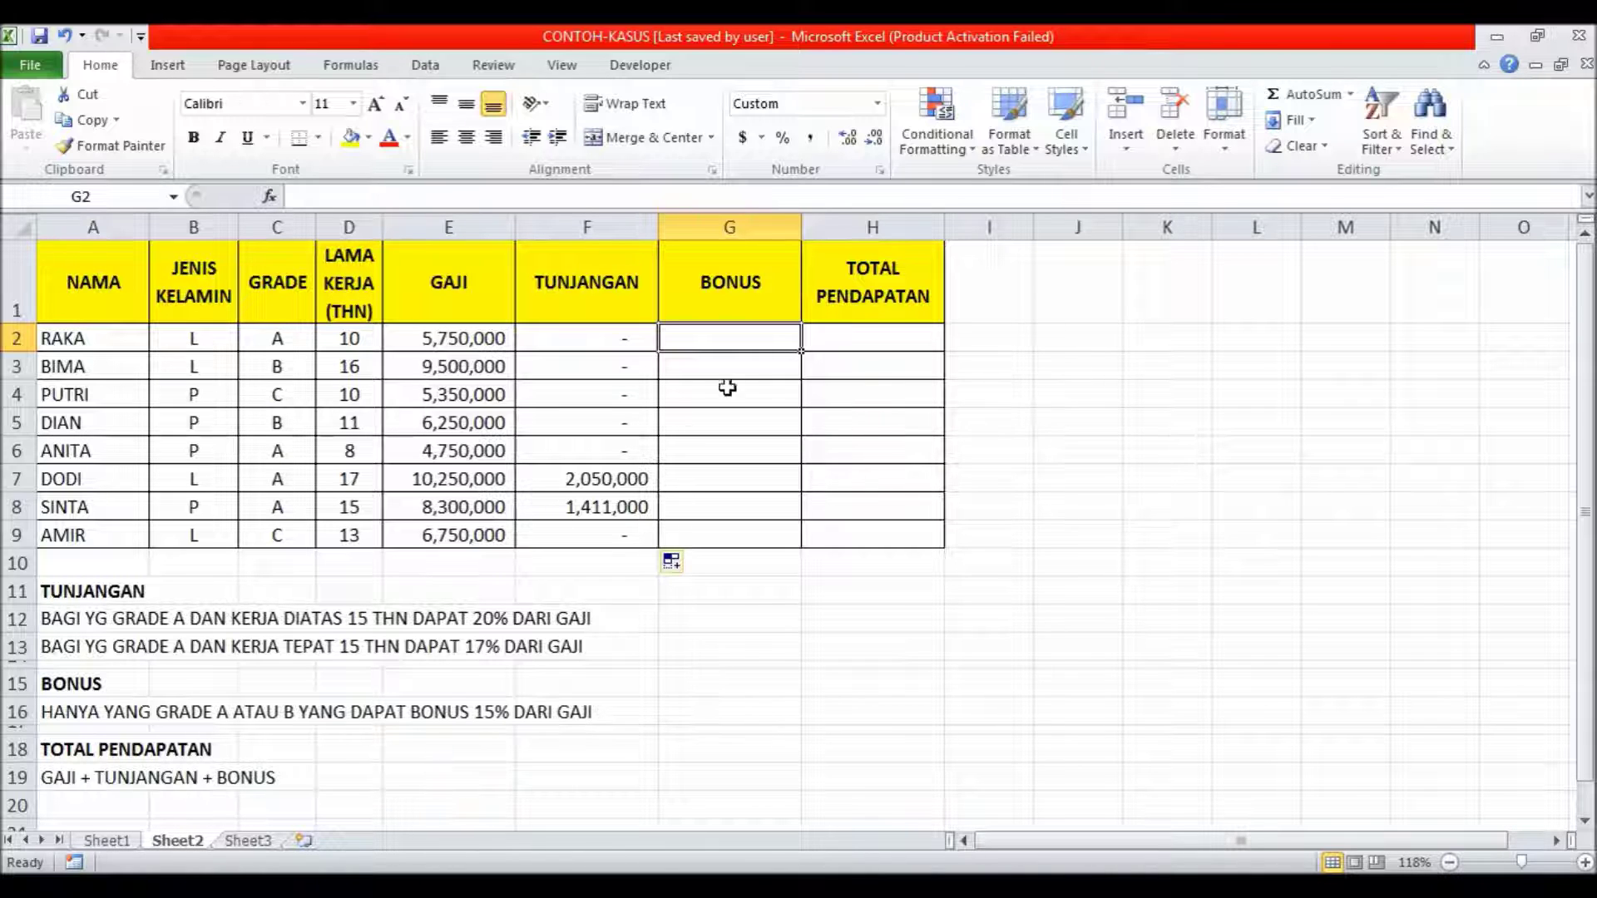
- Enter =IF(OR(C2="A";C2="B");15%*E2;0) as the BONUS formula in G2
{"action": "type", "text": "=if("}
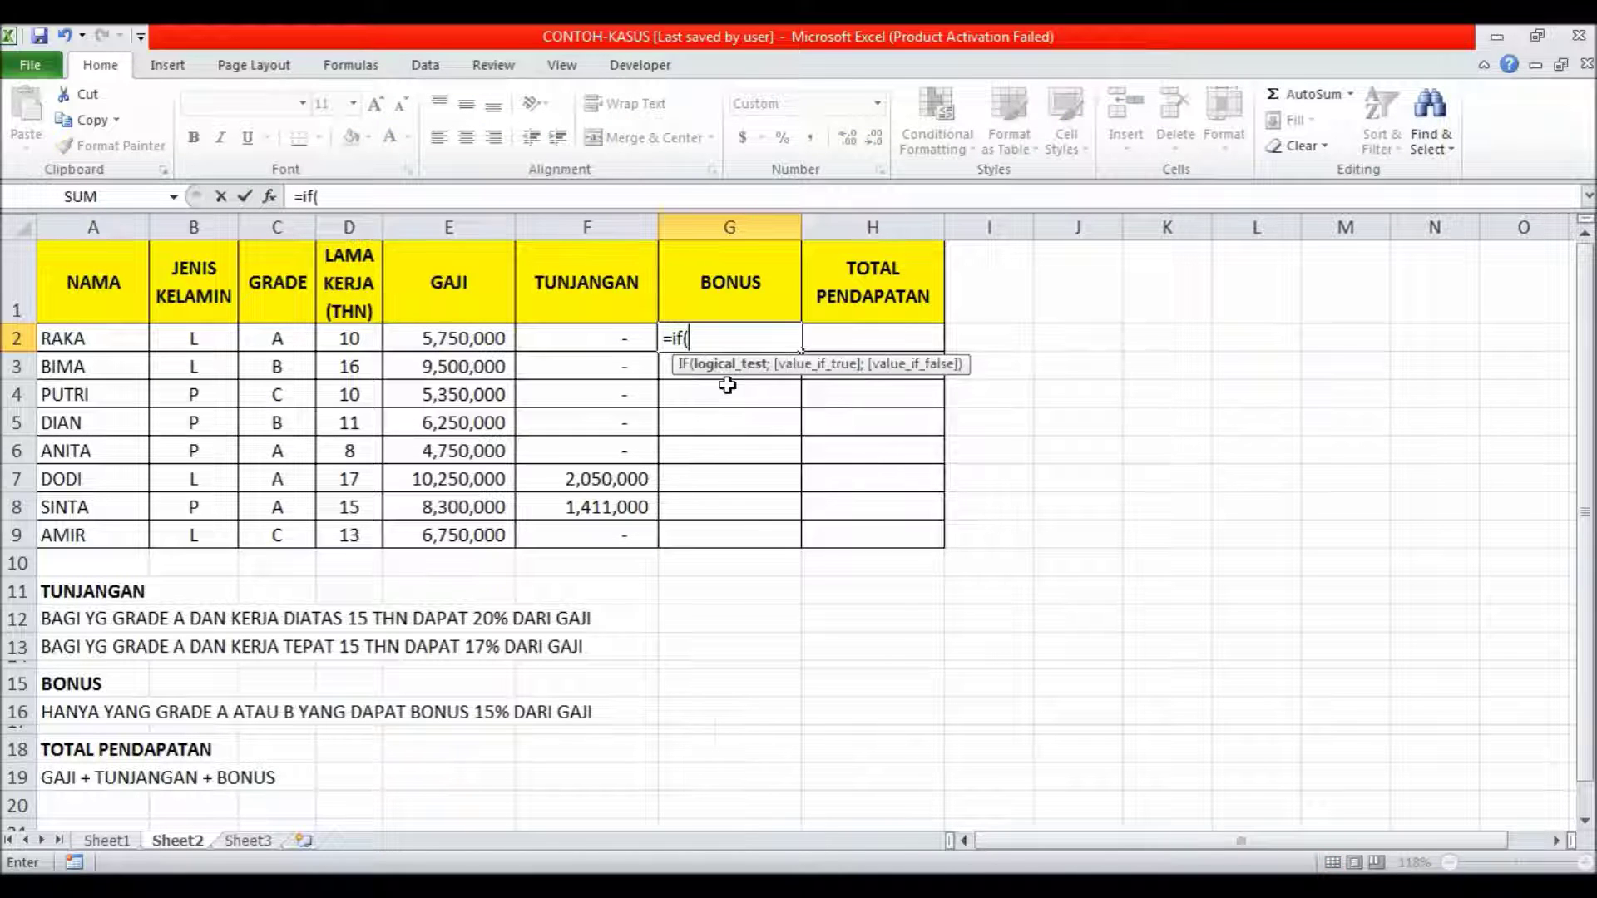
{"action": "left_click", "coordinate": [274, 342]}
{"action": "key", "text": "BackSpace"}
{"action": "key", "text": "BackSpace"}
{"action": "type", "text": "or"}
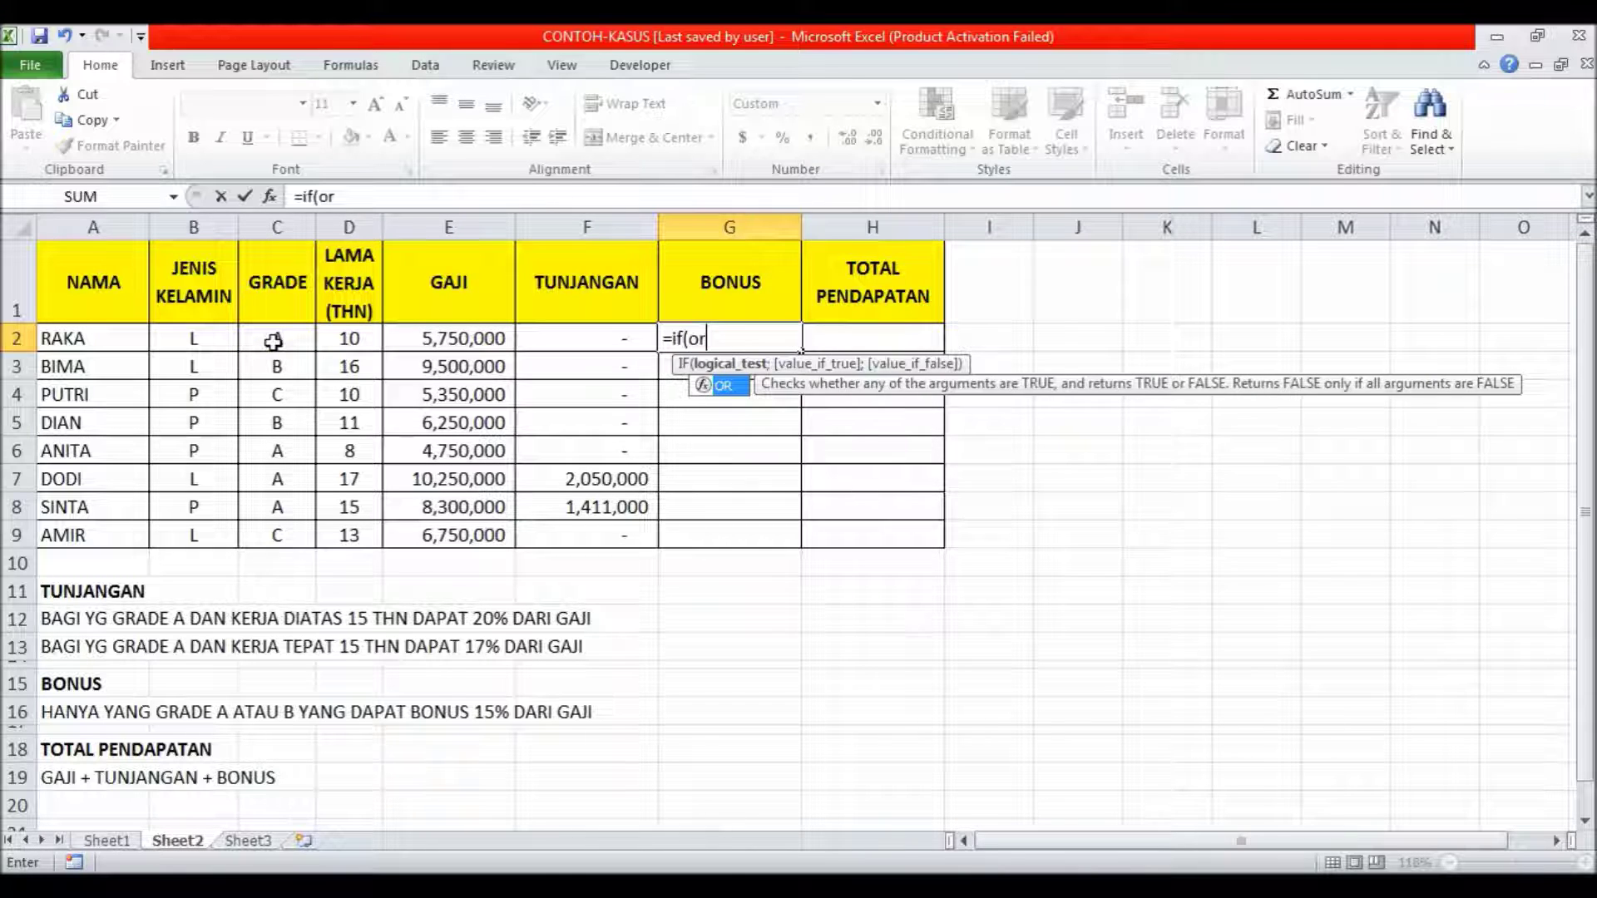
{"action": "type", "text": "("}
{"action": "left_click", "coordinate": [280, 342]}
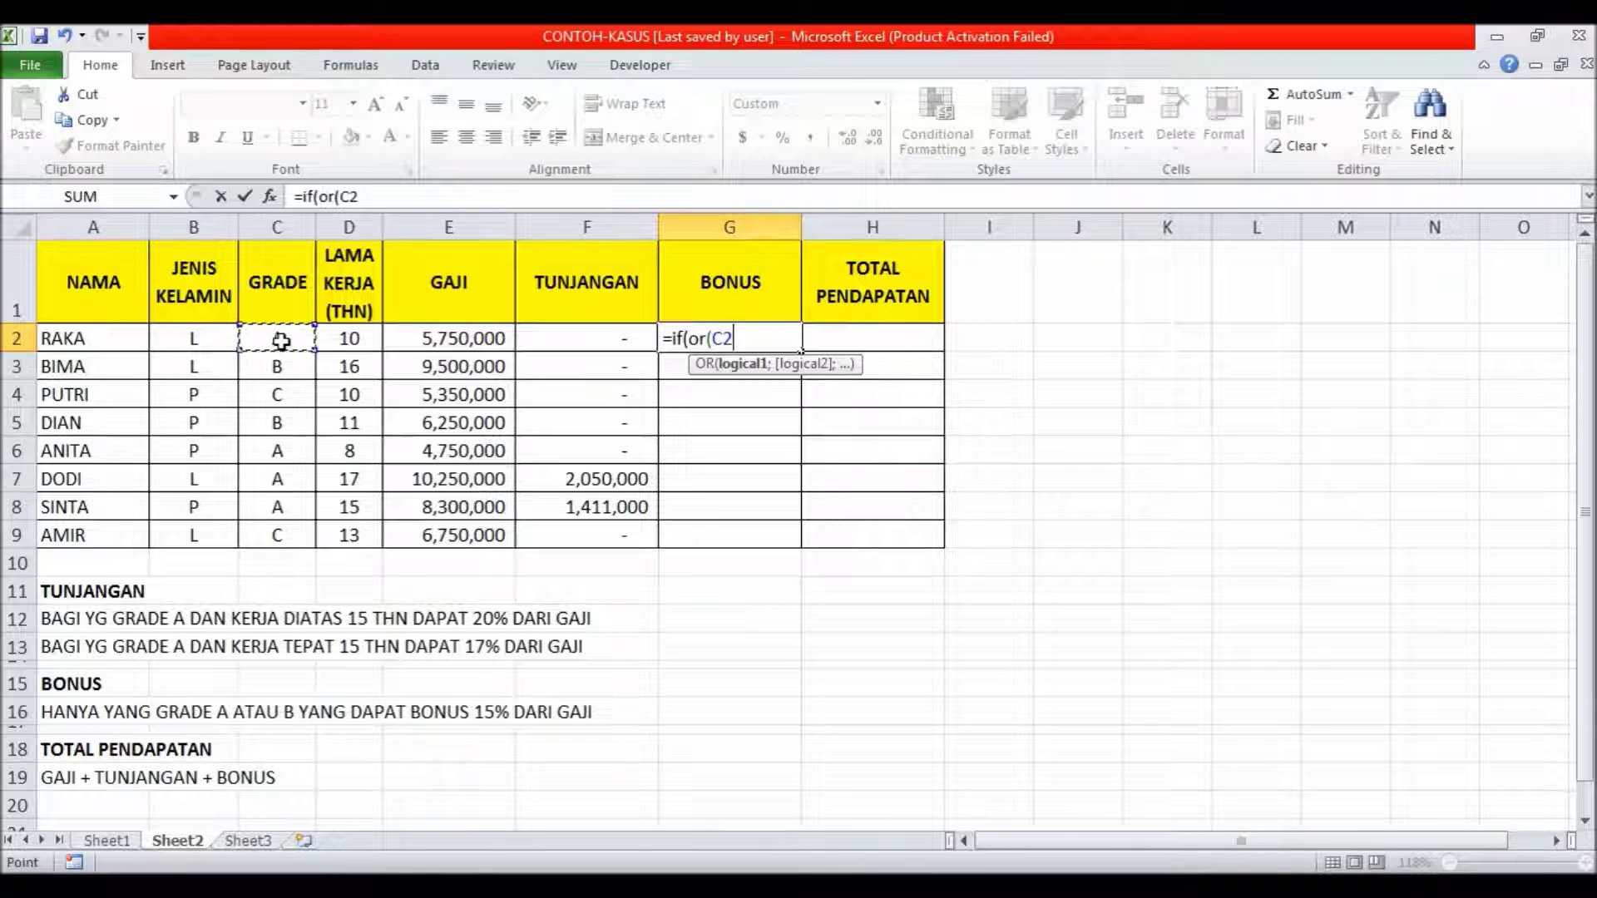
{"action": "type", "text": "=\"A\""}
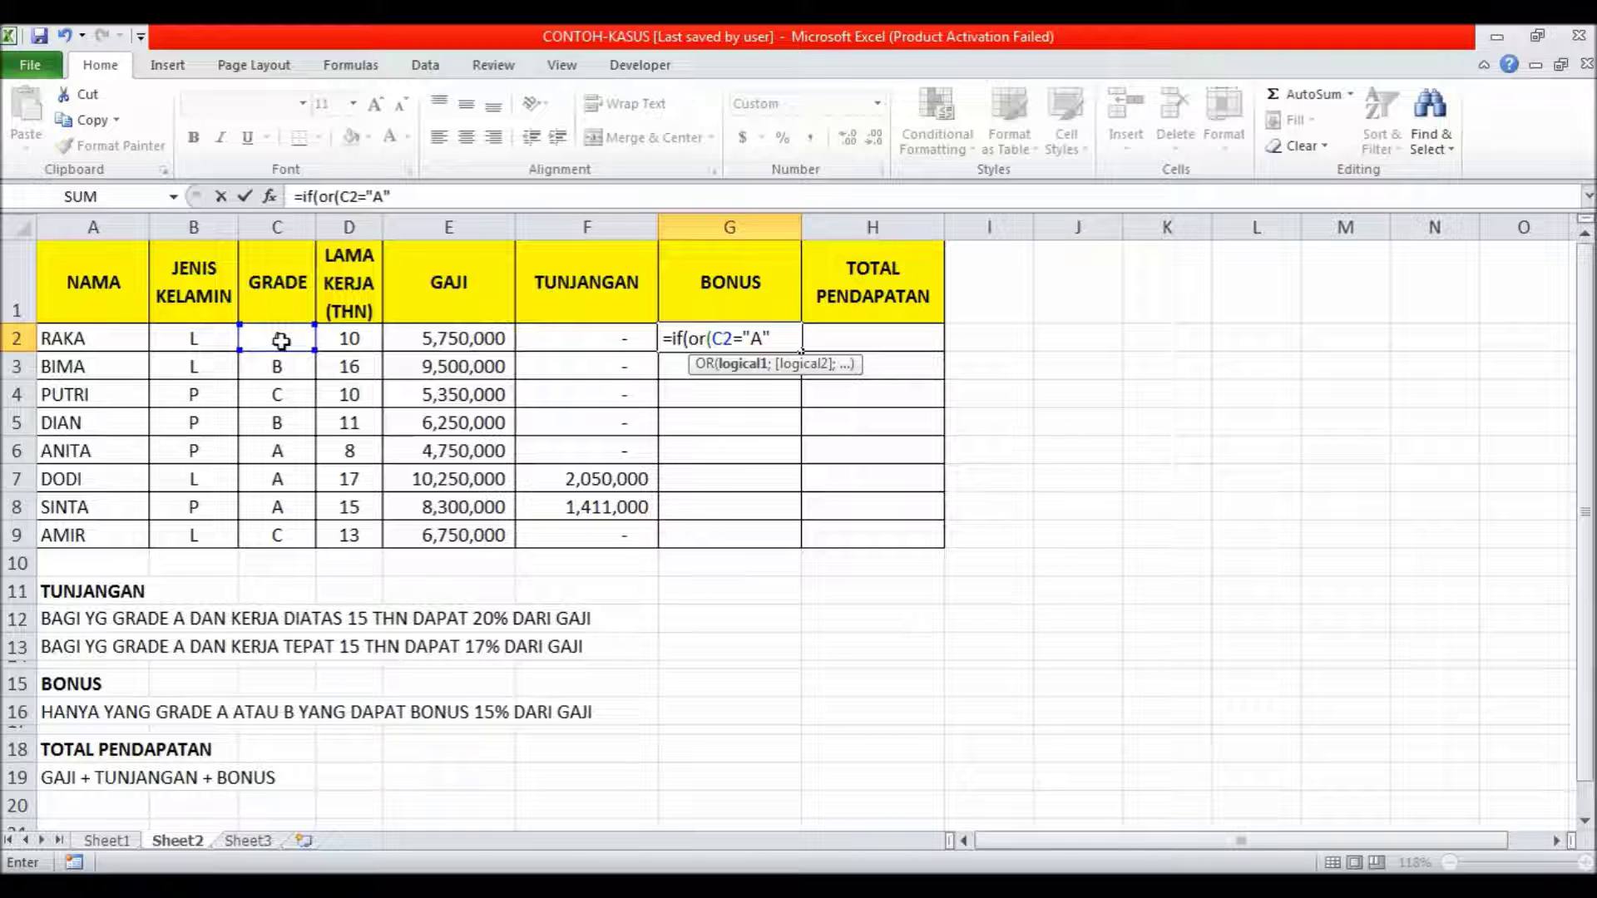
{"action": "type", "text": ";"}
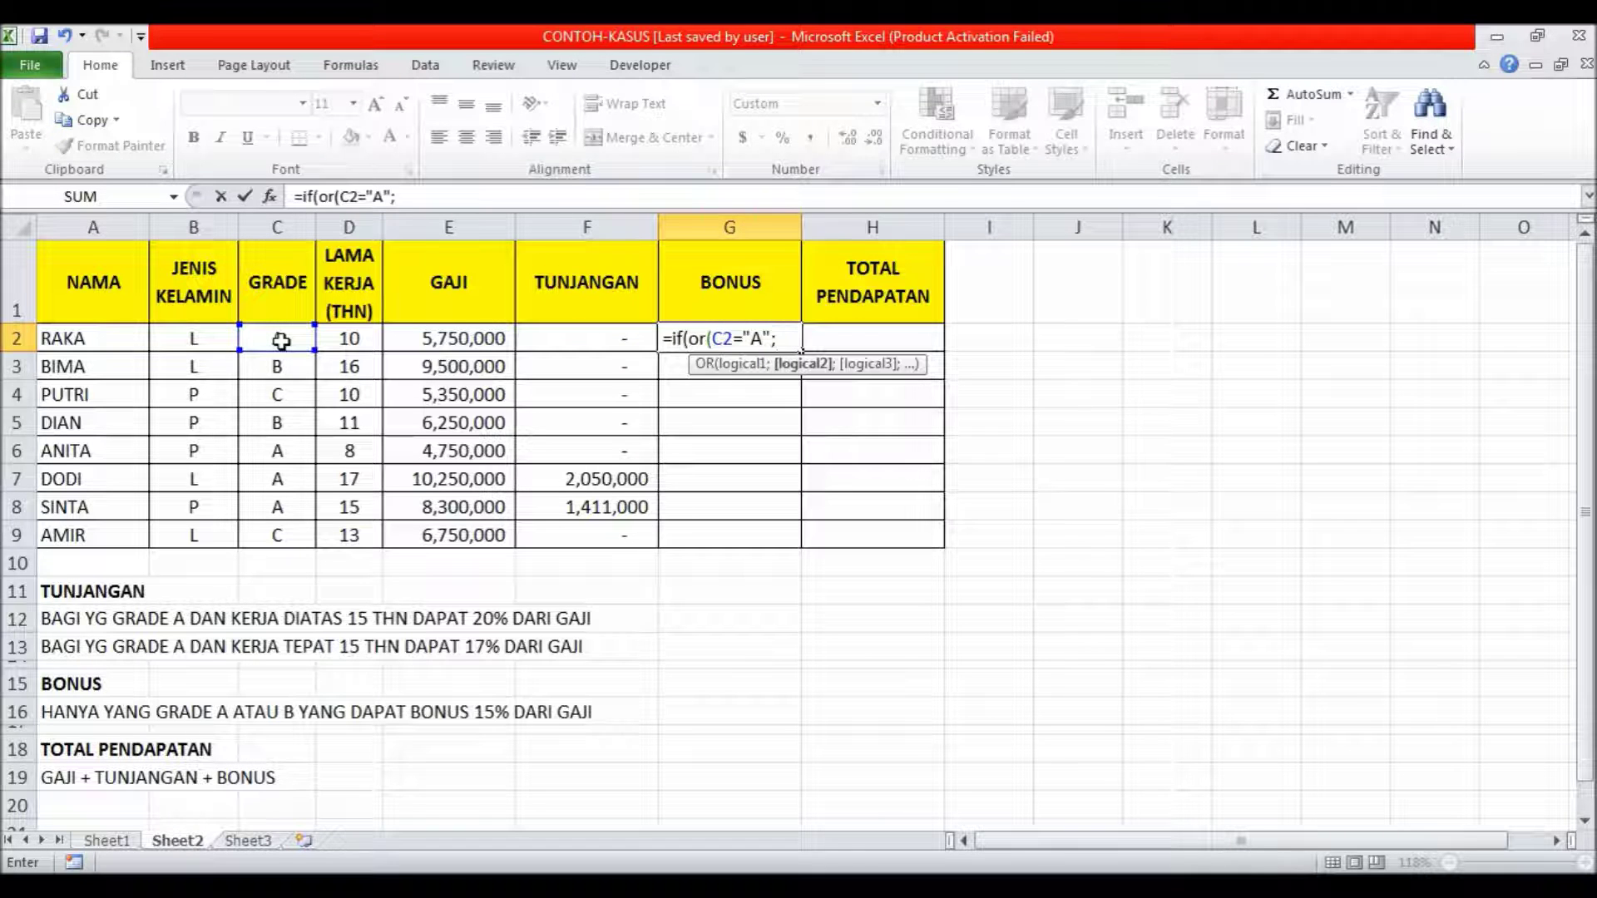
{"action": "left_click", "coordinate": [281, 341]}
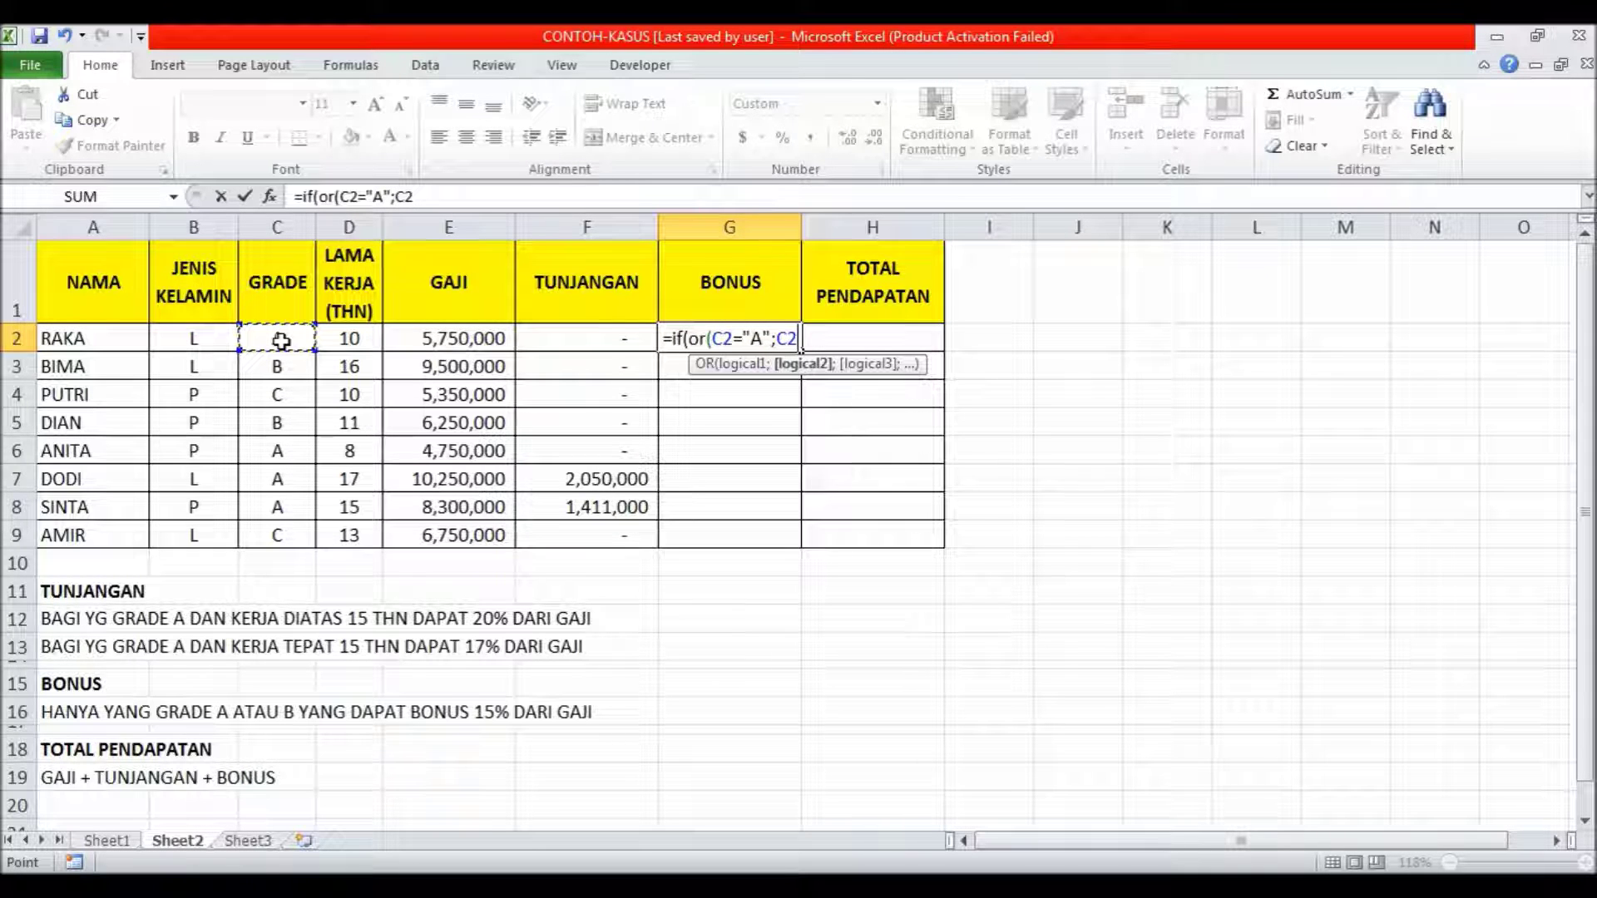
{"action": "type", "text": "=\"B\""}
{"action": "type", "text": ")"}
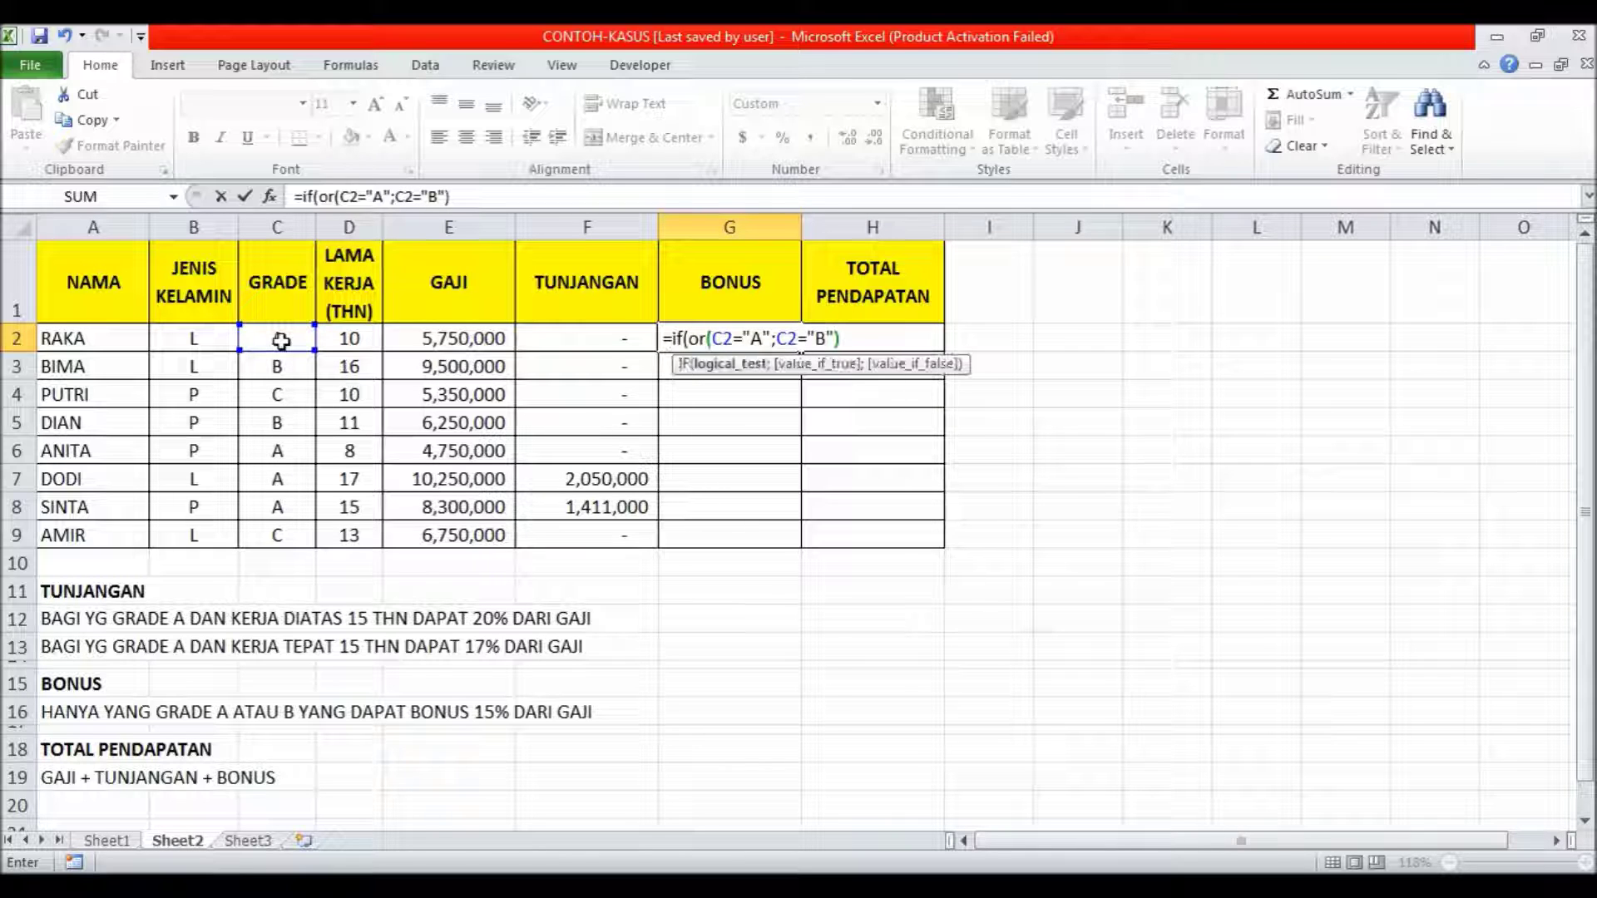
{"action": "type", "text": ";"}
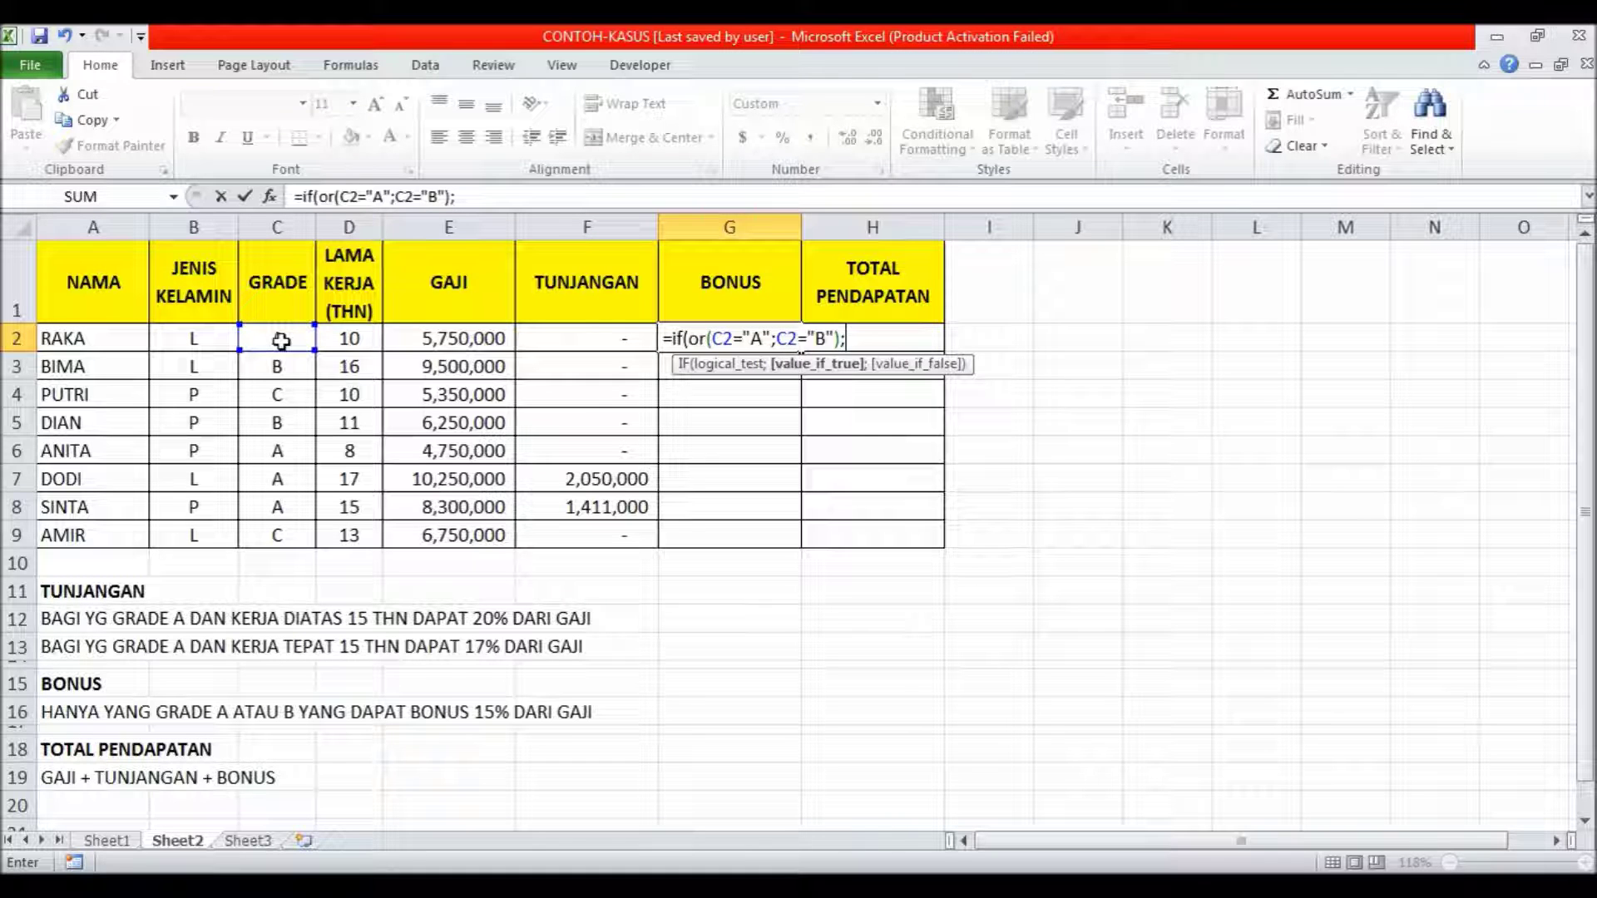
{"action": "type", "text": "15%*"}
{"action": "left_click", "coordinate": [438, 347]}
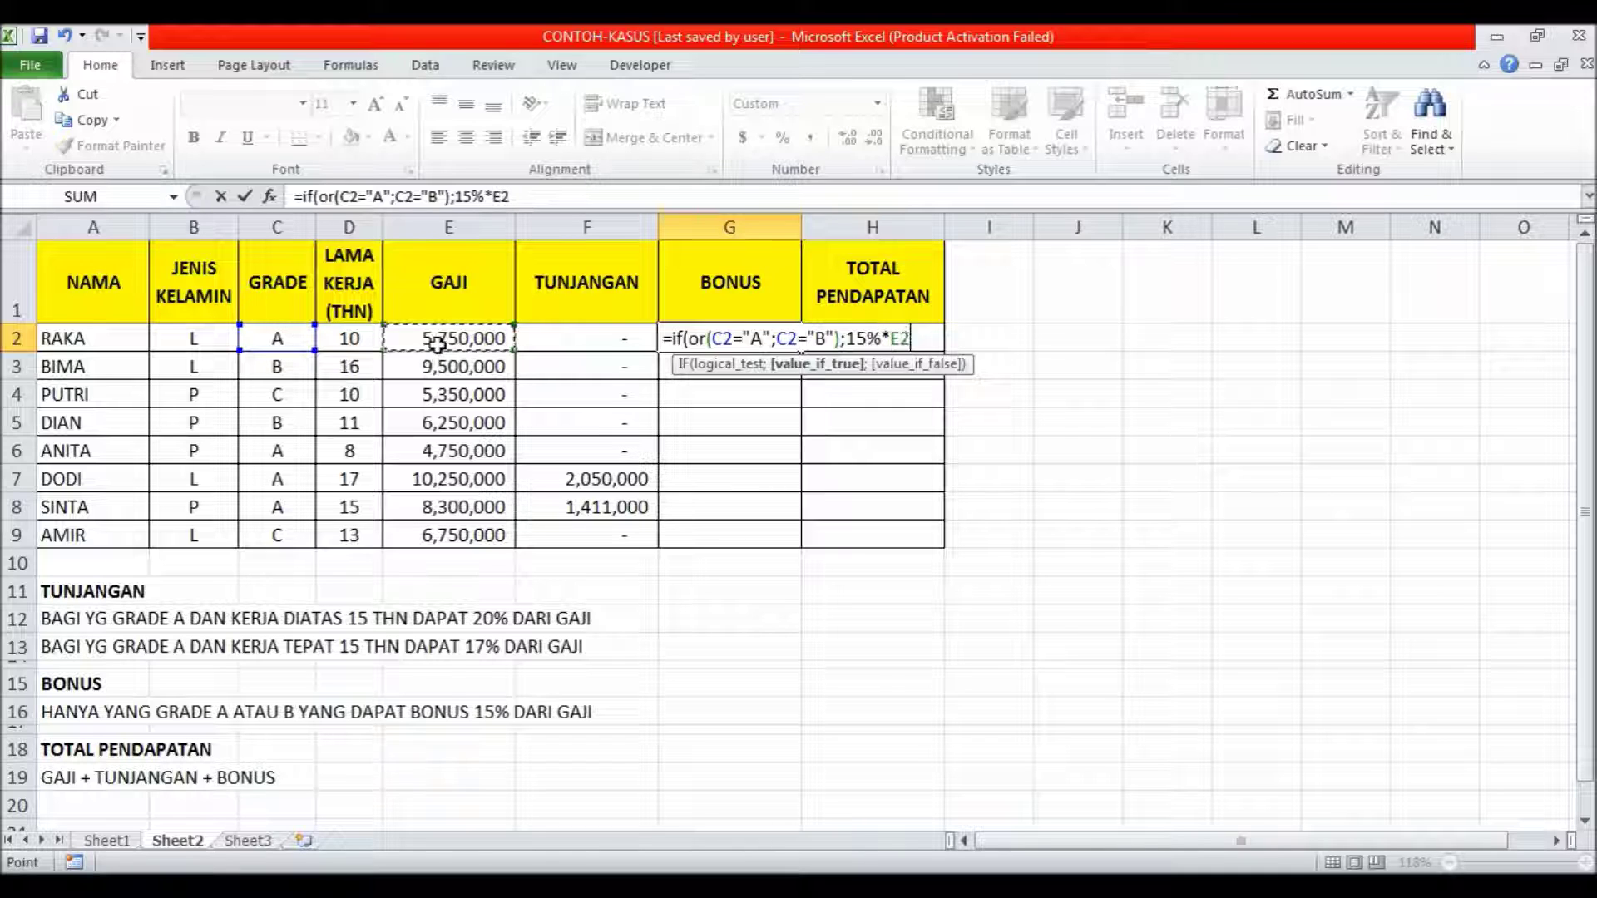
{"action": "type", "text": ";0"}
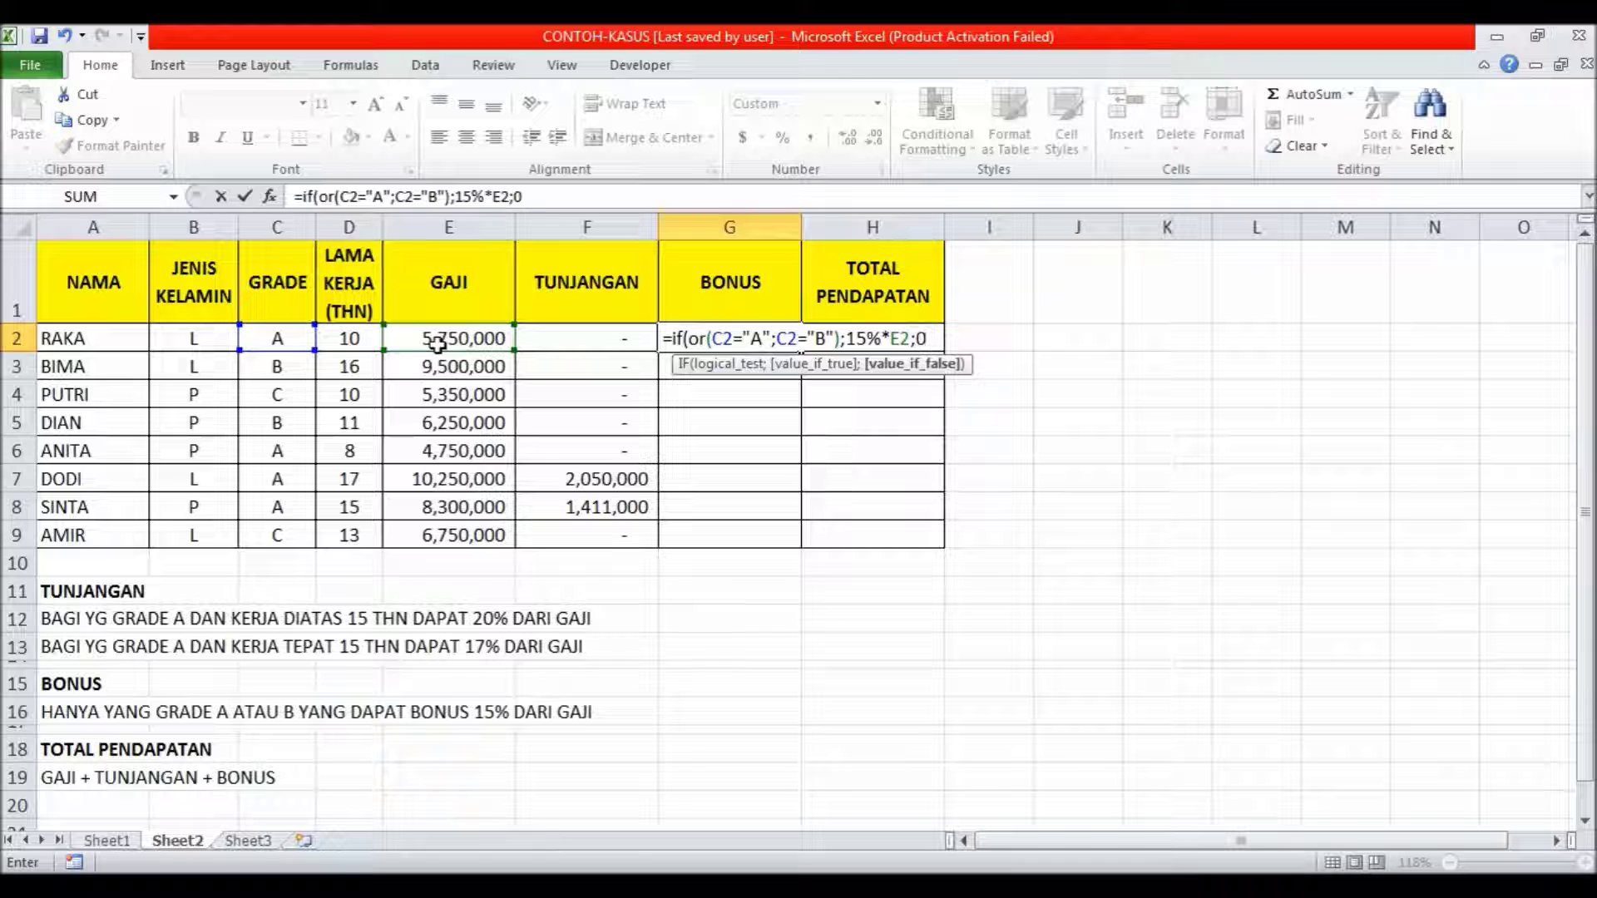
{"action": "type", "text": ")"}
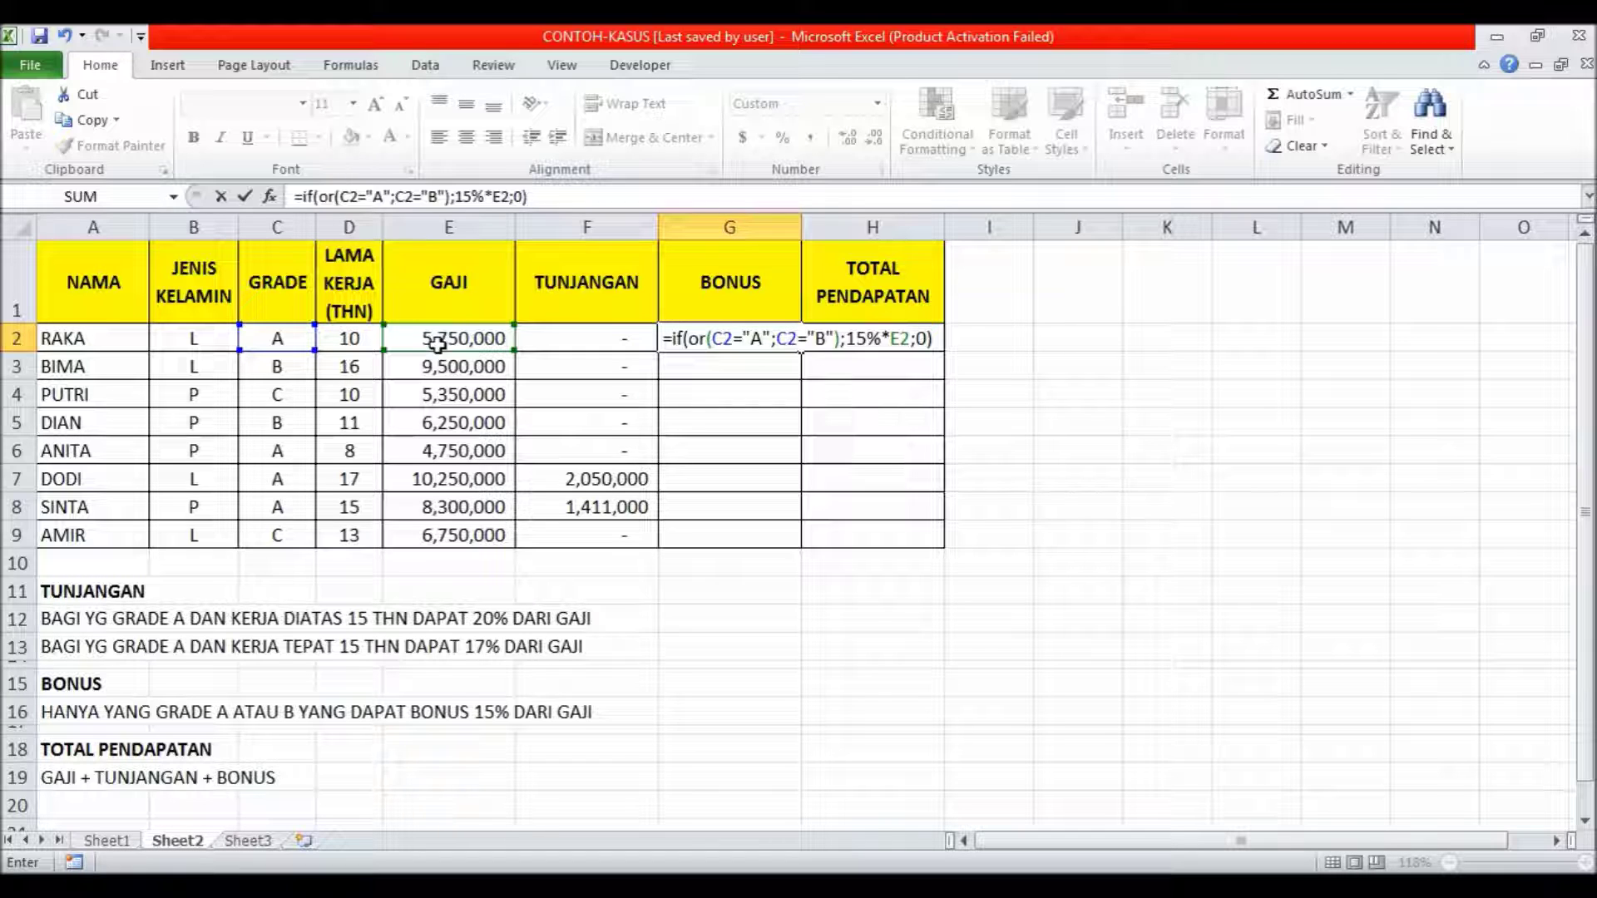
{"action": "key", "text": "Return"}
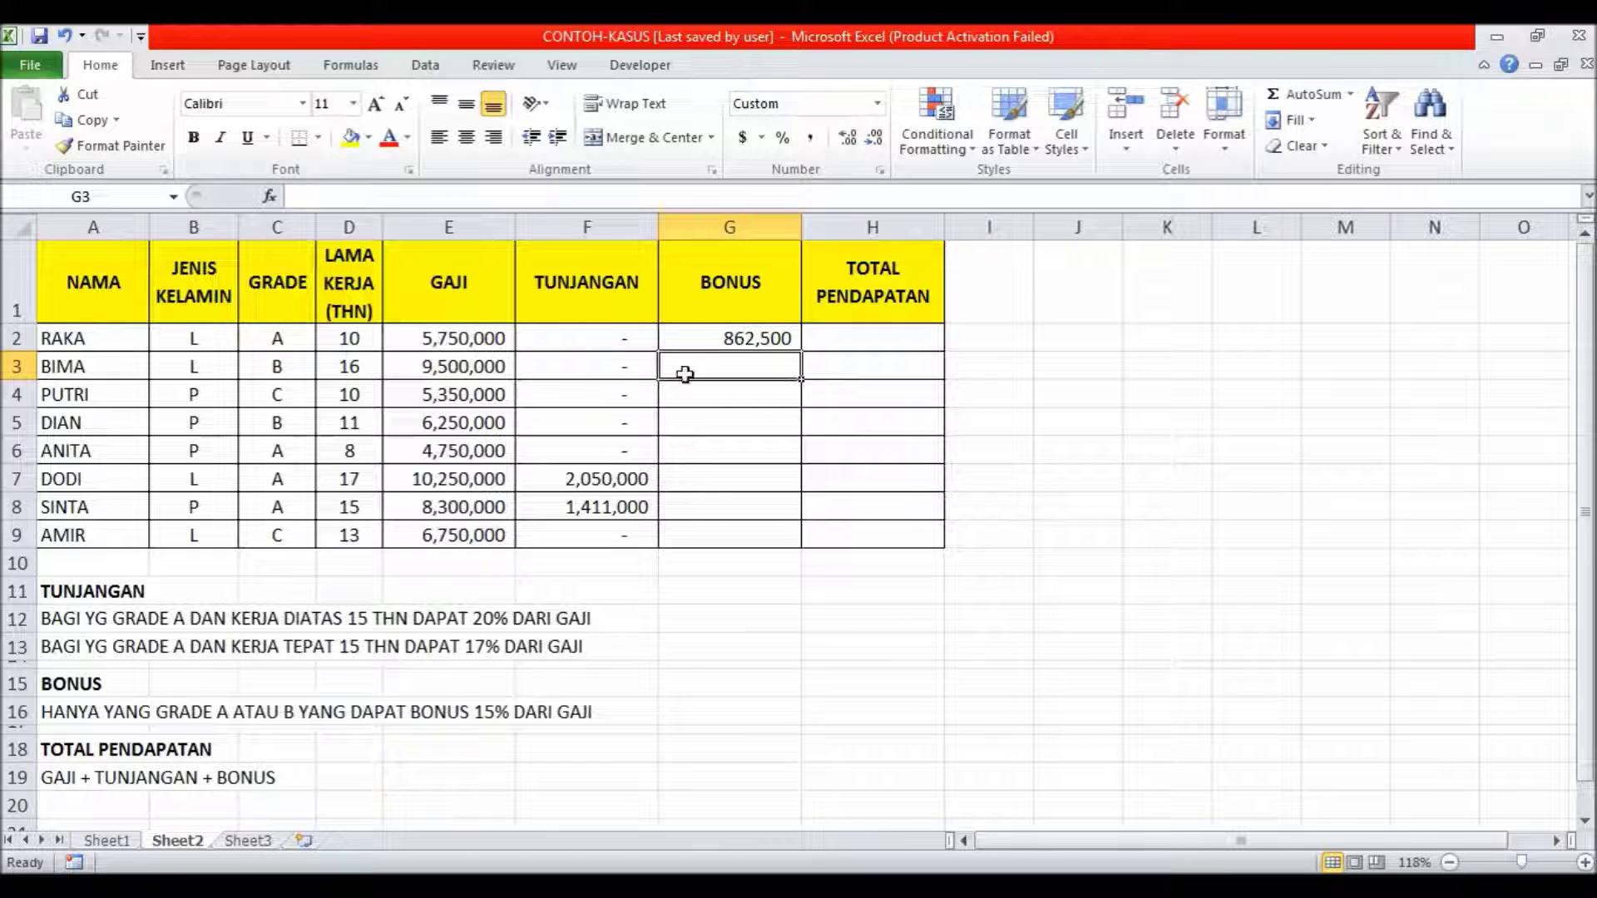
- Copy the BONUS formula from G2 down to G9
{"action": "left_click", "coordinate": [770, 341]}
{"action": "left_click_drag", "start_coordinate": [801, 351], "coordinate": [817, 549]}
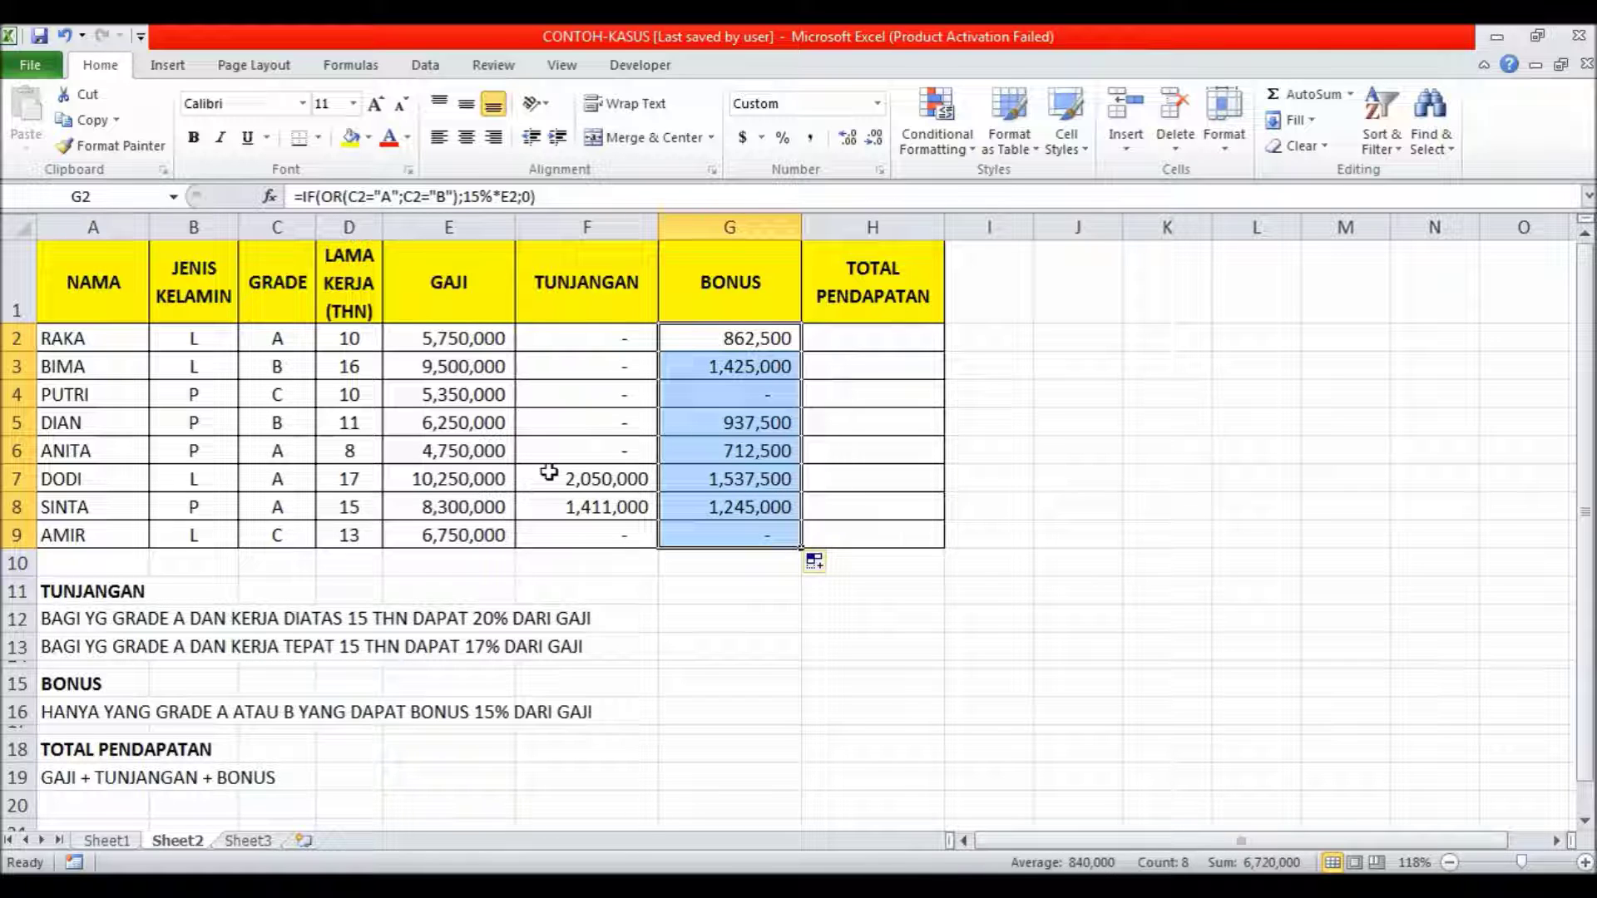
{"action": "left_click", "coordinate": [847, 341]}
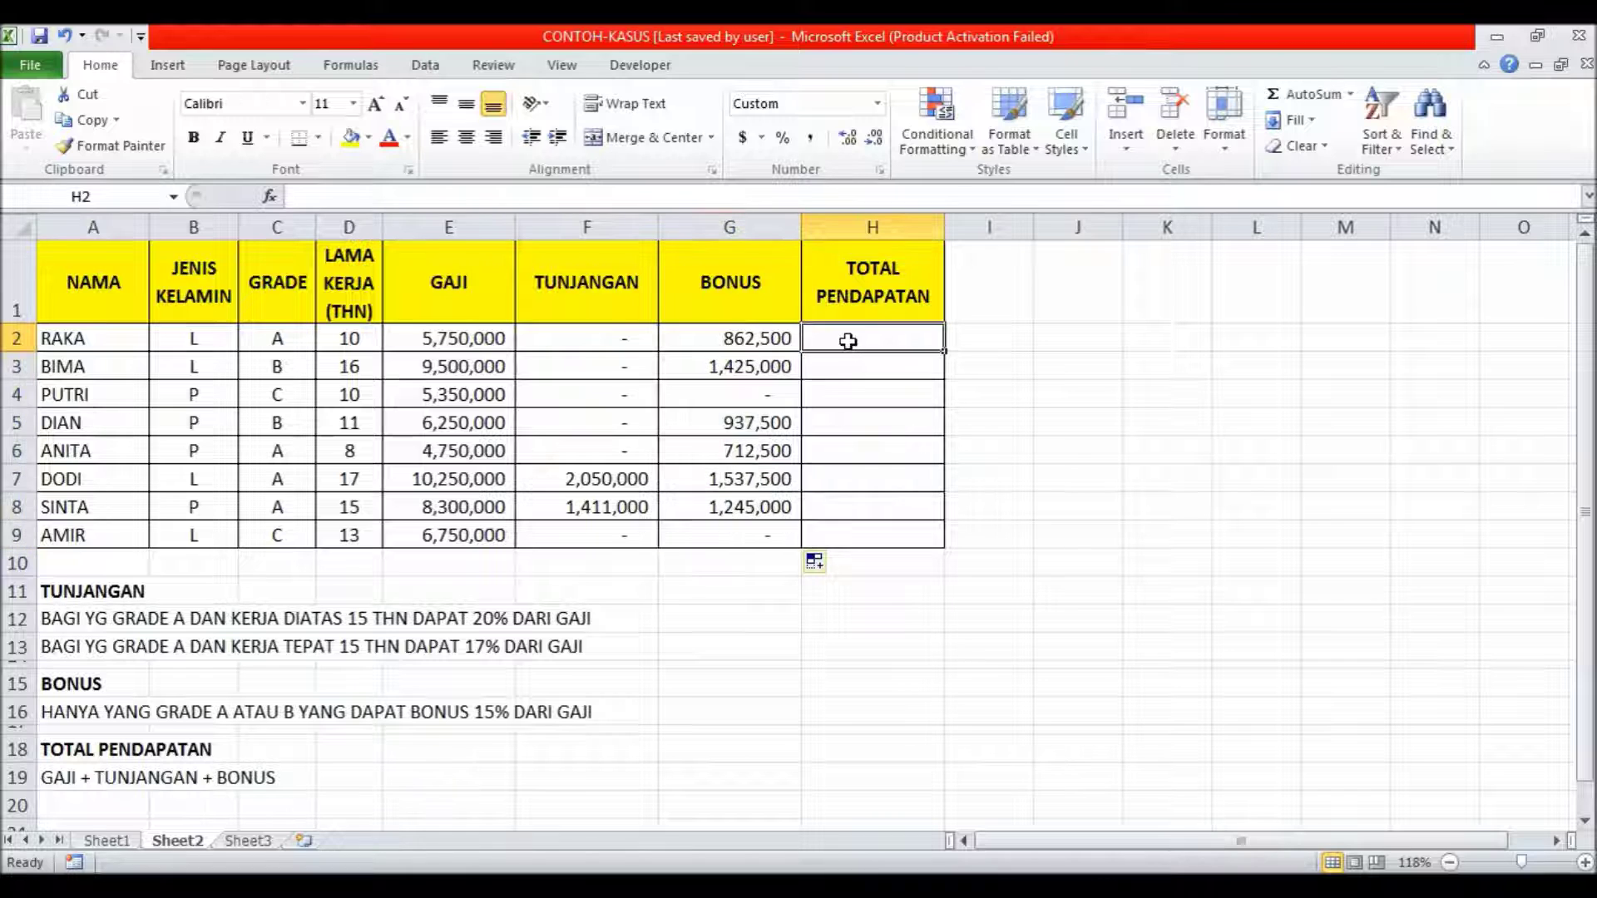
- Enter =E2+F2+G2 as TOTAL PENDAPATAN in H2, fill it down, then go to Sheet3
{"action": "type", "text": "="}
{"action": "left_click", "coordinate": [462, 341]}
{"action": "type", "text": "+"}
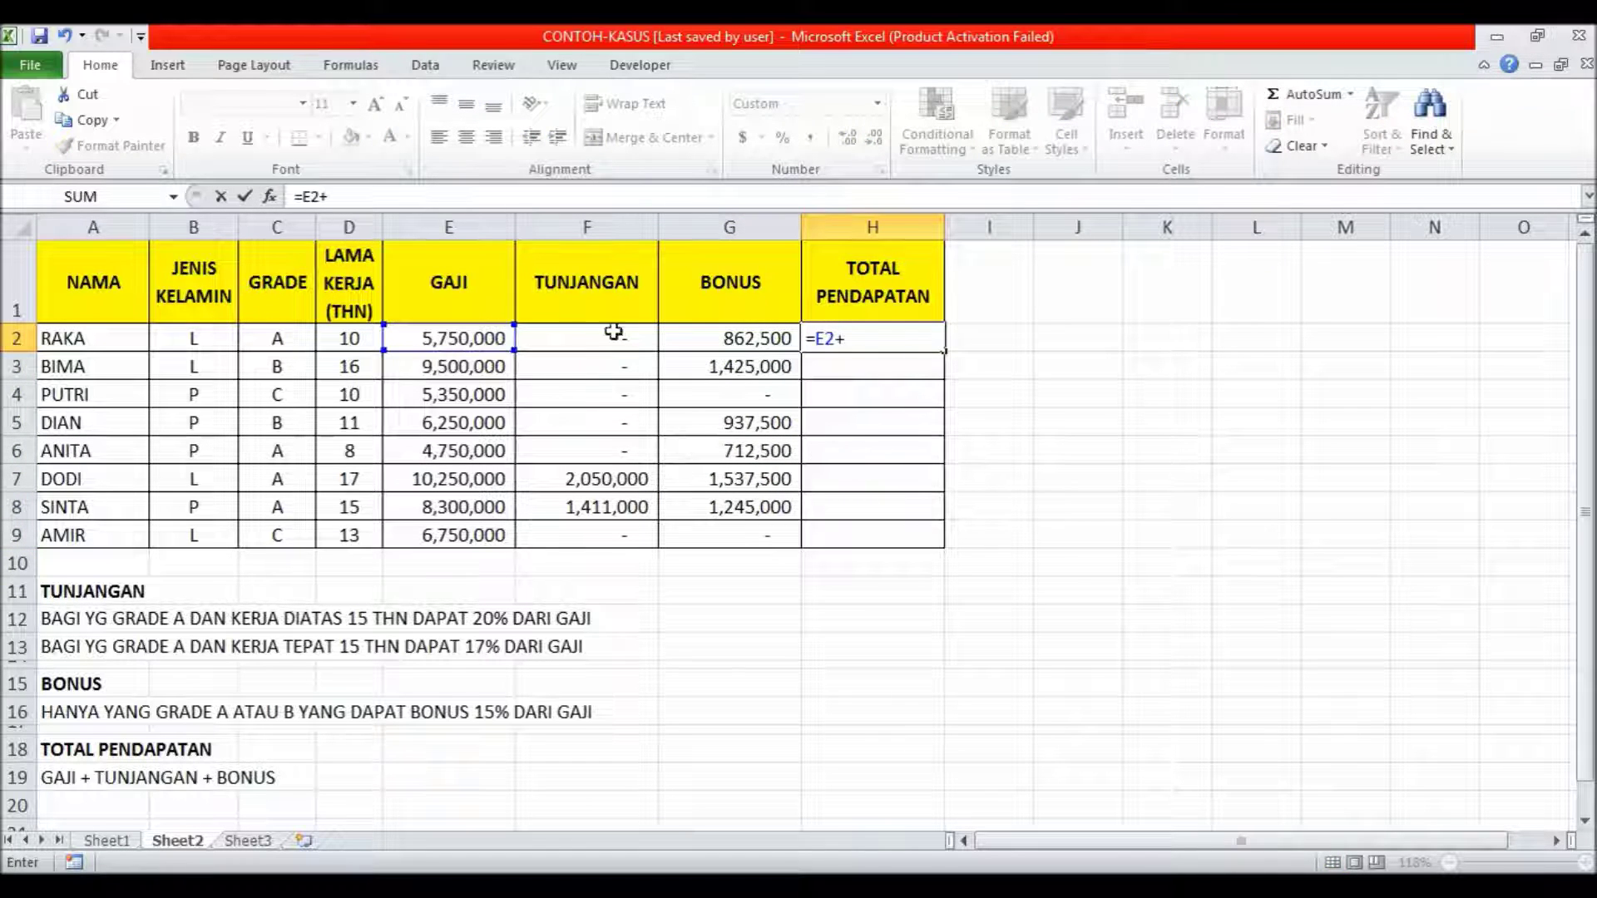
{"action": "left_click", "coordinate": [647, 334]}
{"action": "type", "text": "+"}
{"action": "left_click", "coordinate": [763, 341]}
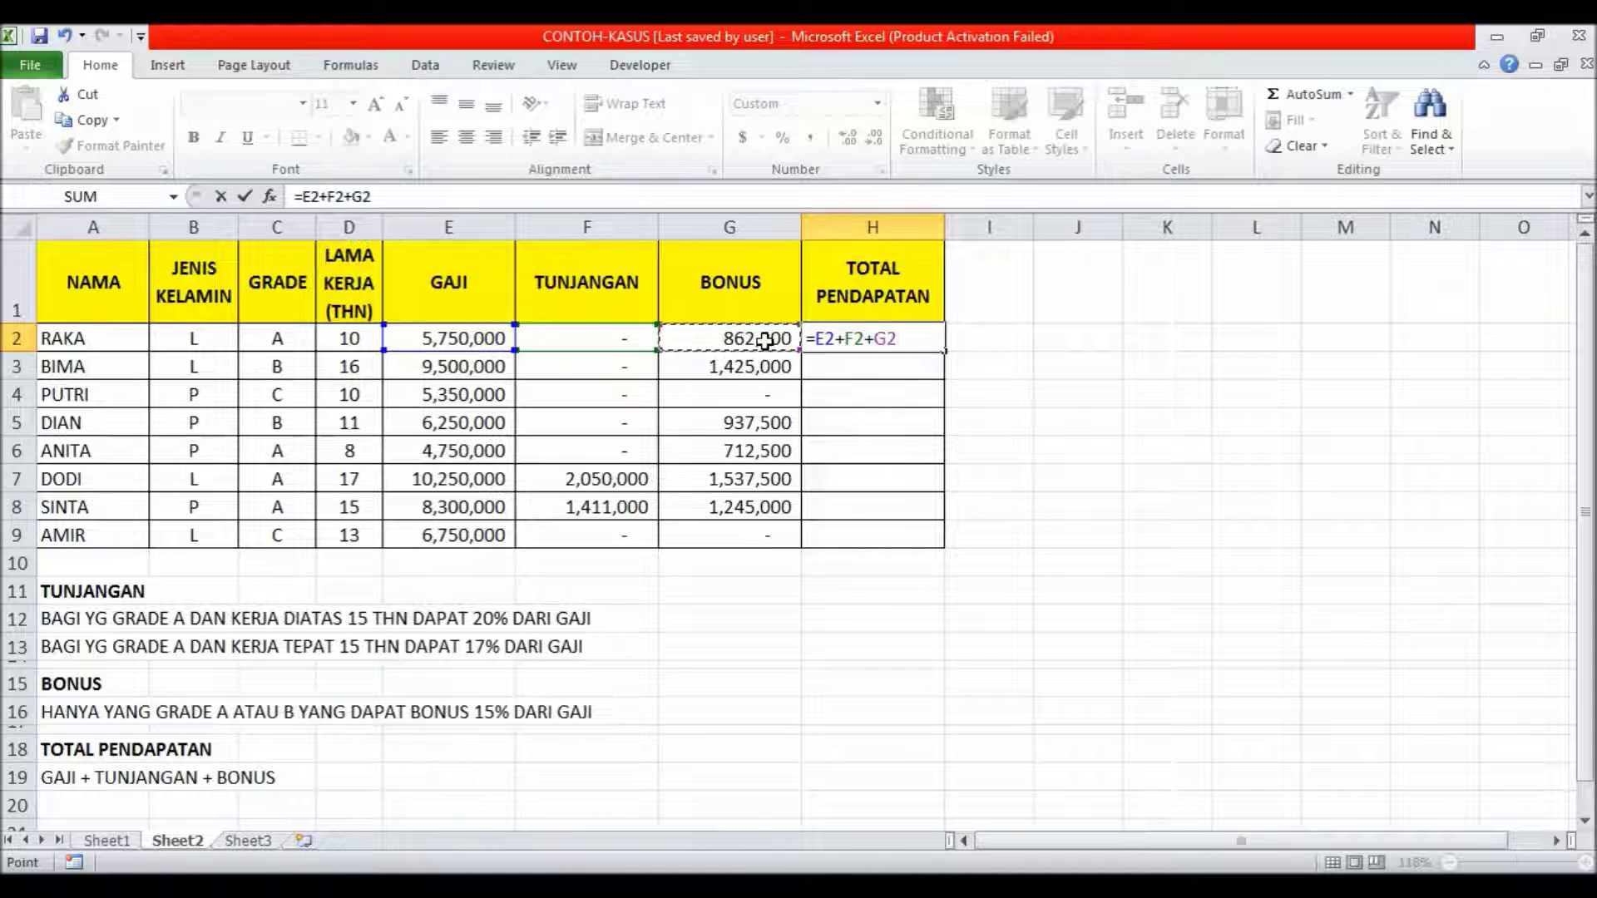
{"action": "key", "text": "Return"}
{"action": "left_click", "coordinate": [895, 340]}
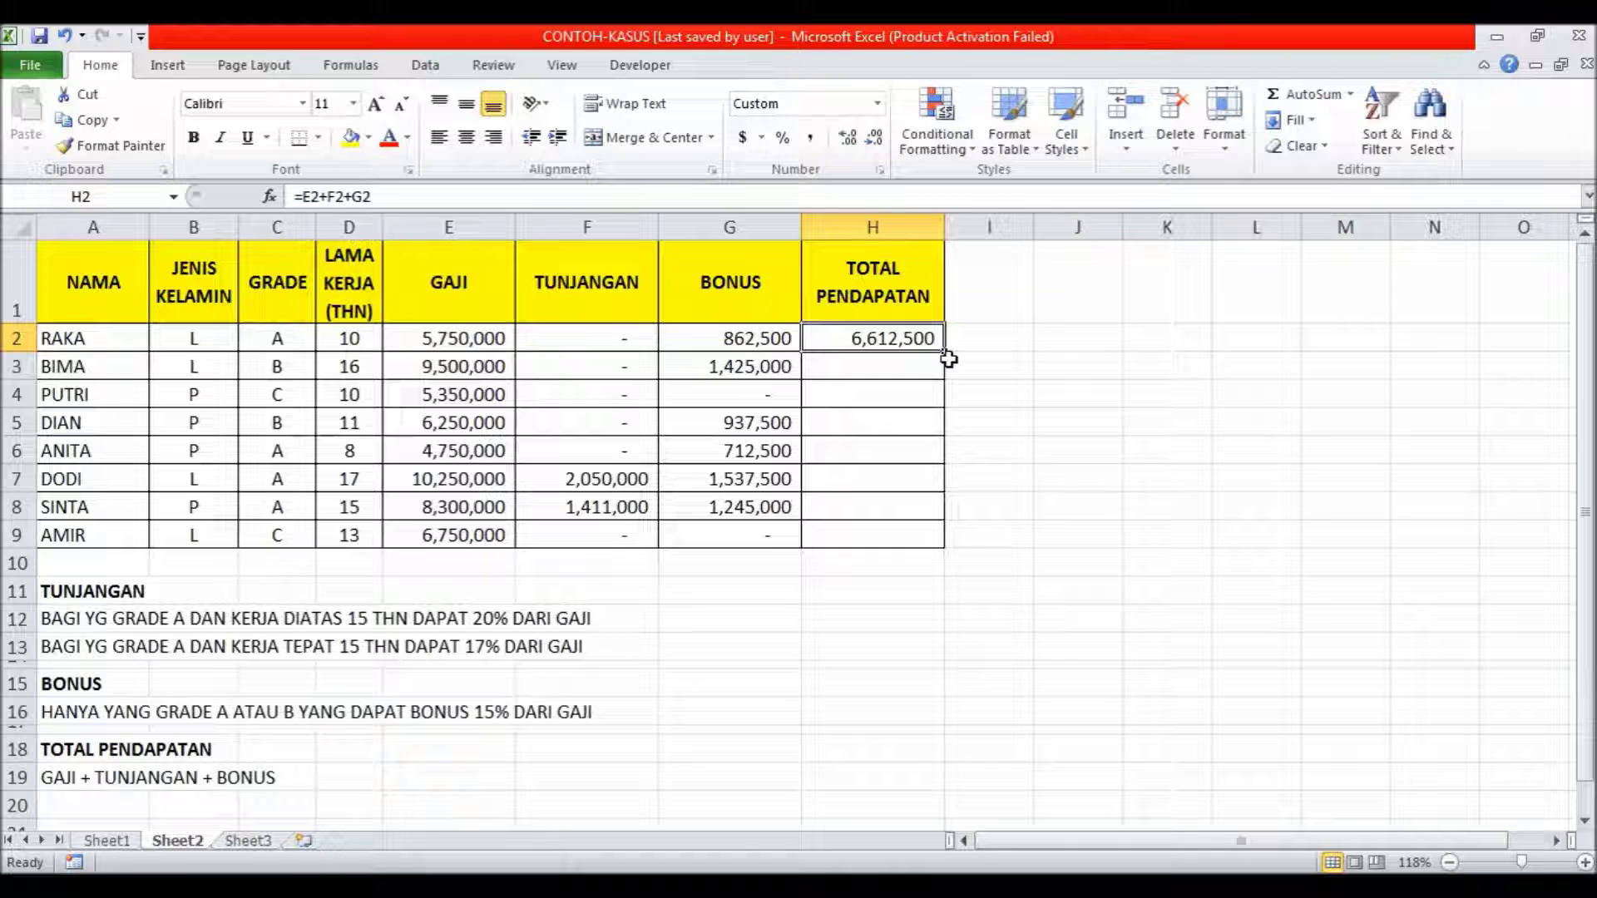
{"action": "left_click_drag", "start_coordinate": [945, 351], "coordinate": [955, 549]}
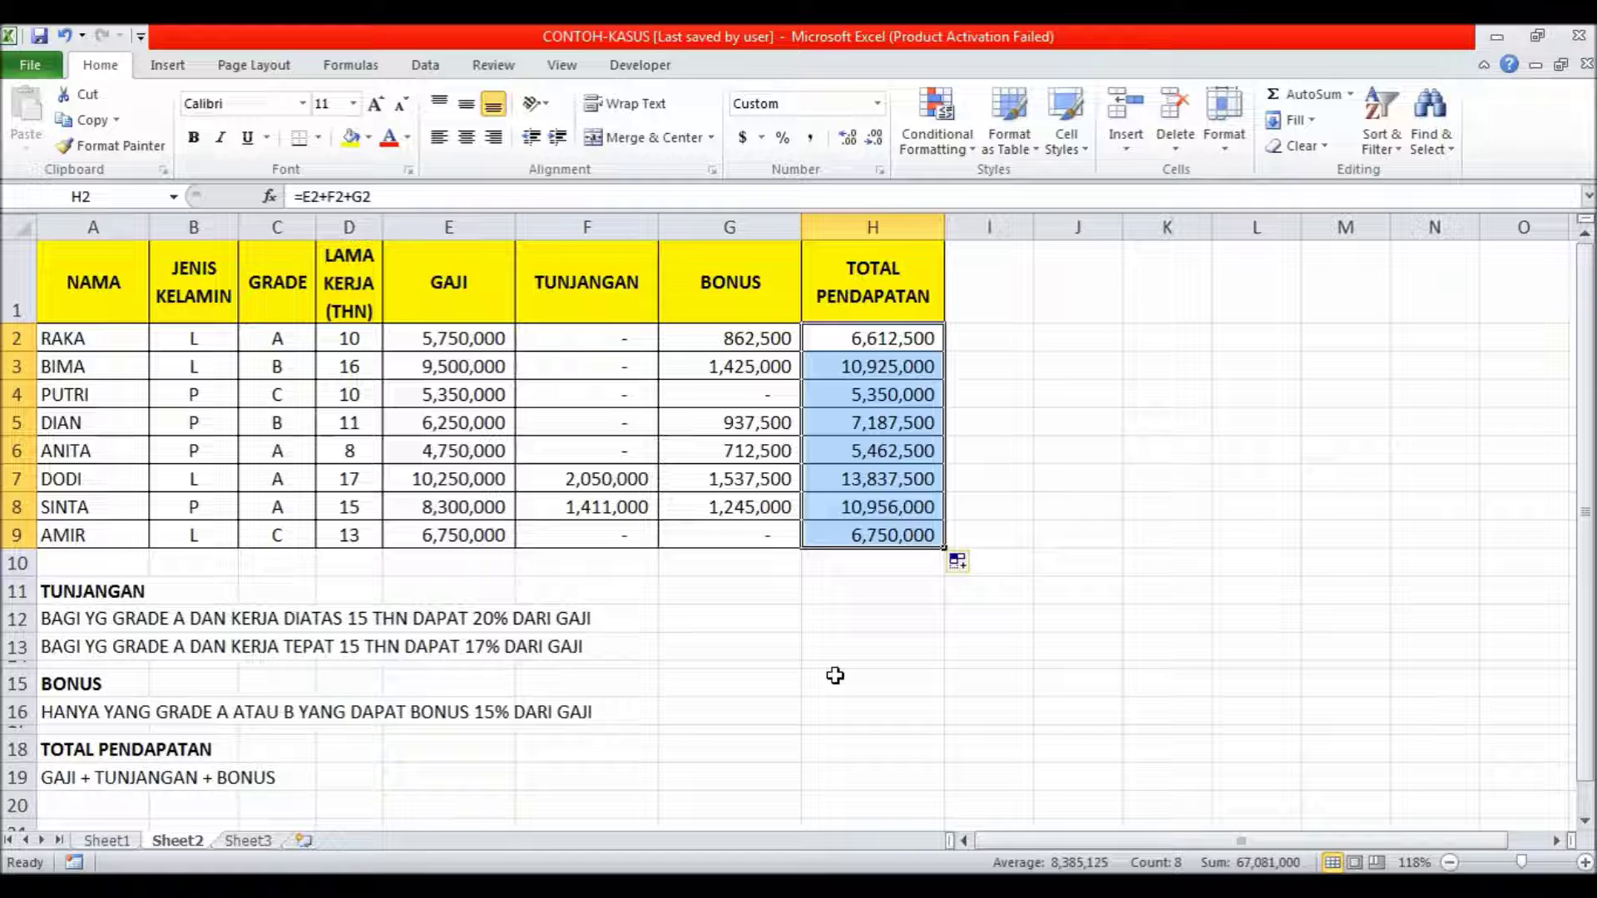
{"action": "left_click", "coordinate": [247, 841]}
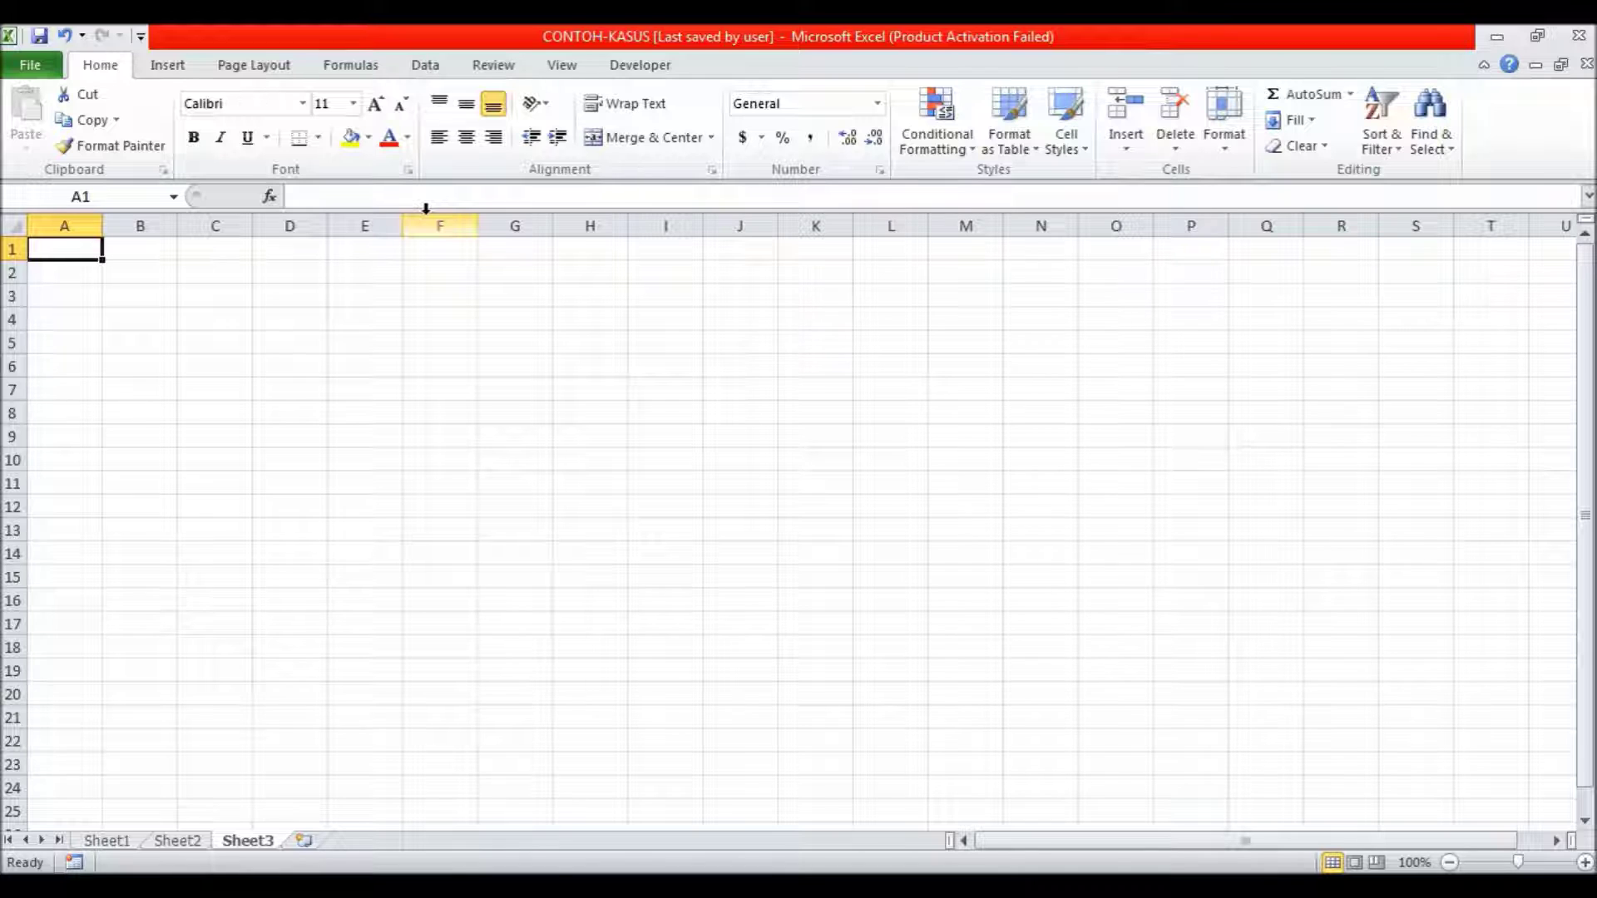
- Enter jakarta in A1, widen column A and centre the text
{"action": "type", "text": "jakarta"}
{"action": "key", "text": "Return"}
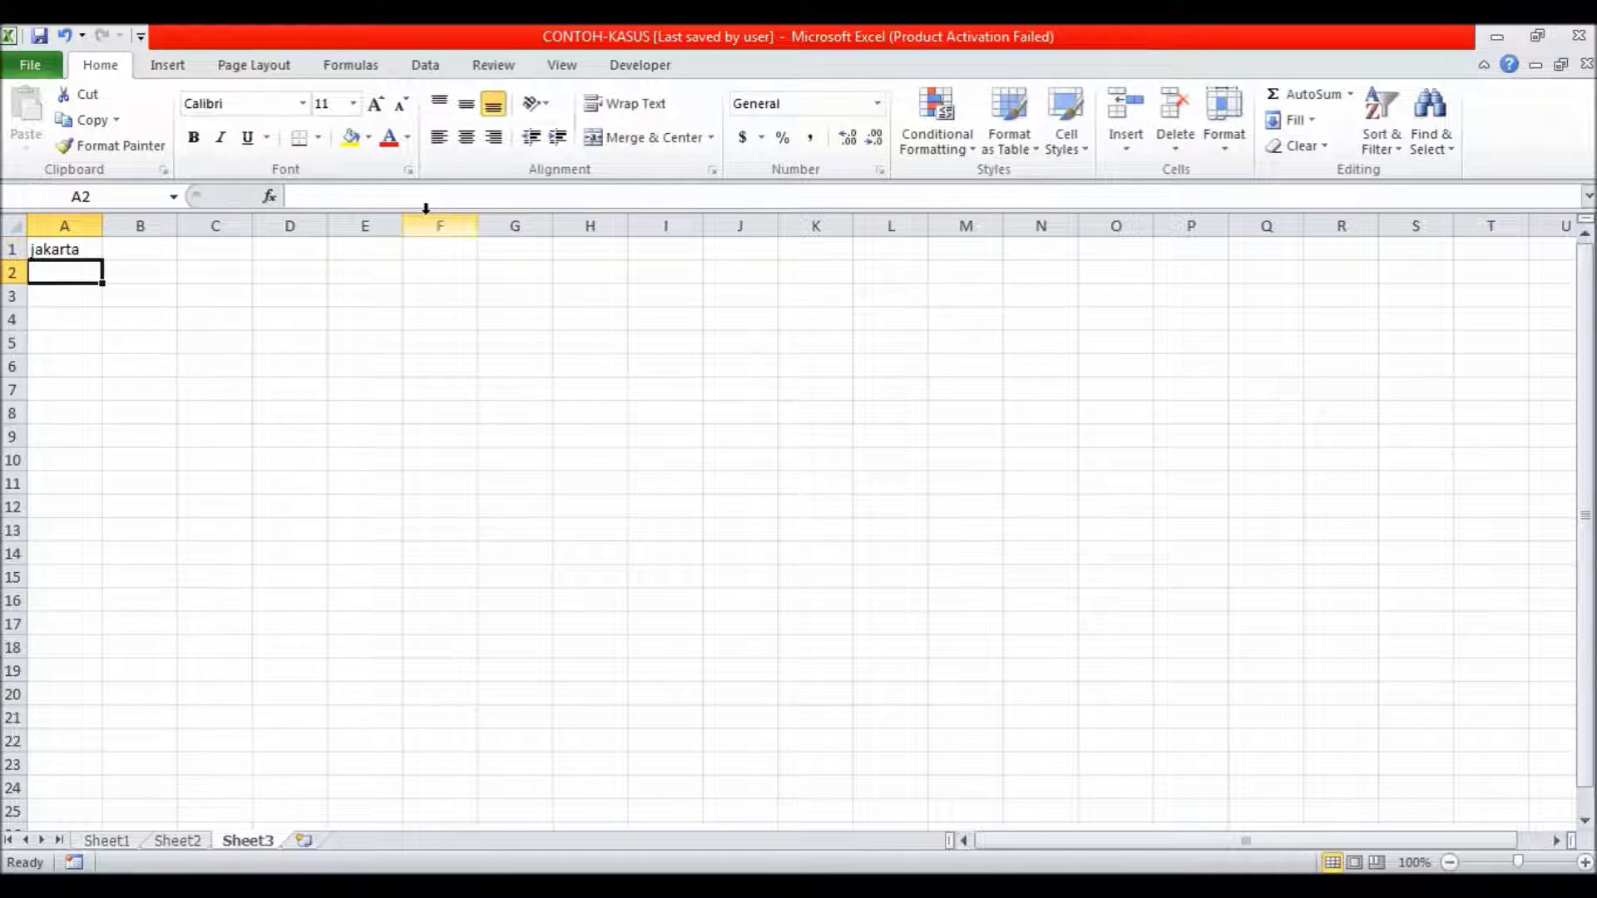
{"action": "left_click", "coordinate": [65, 249]}
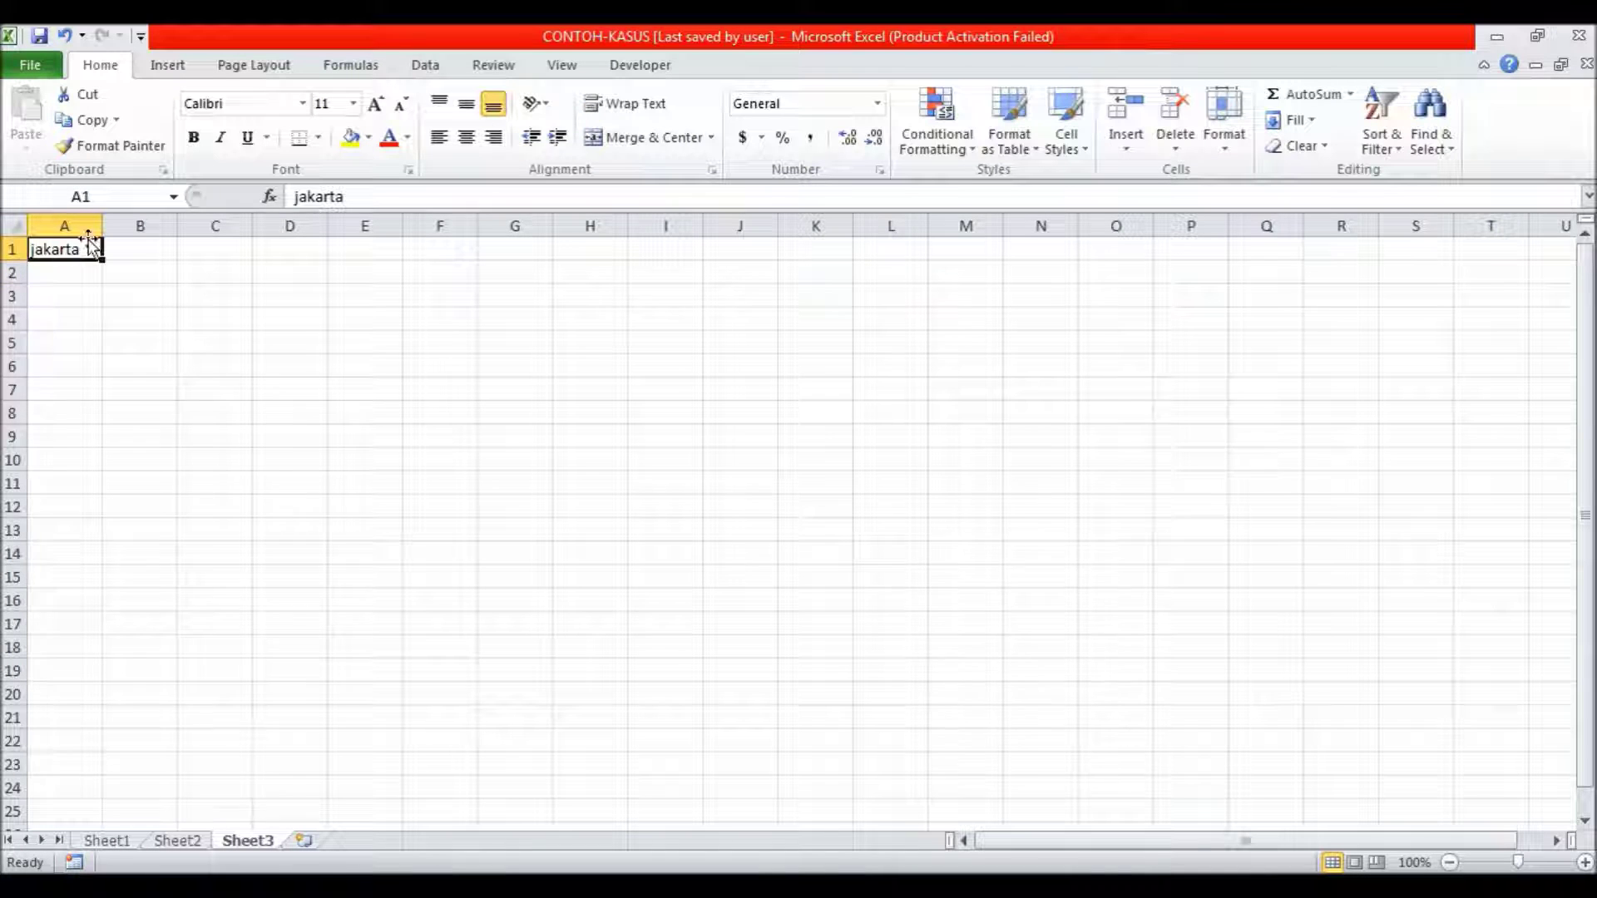
{"action": "left_click_drag", "start_coordinate": [102, 225], "coordinate": [128, 226]}
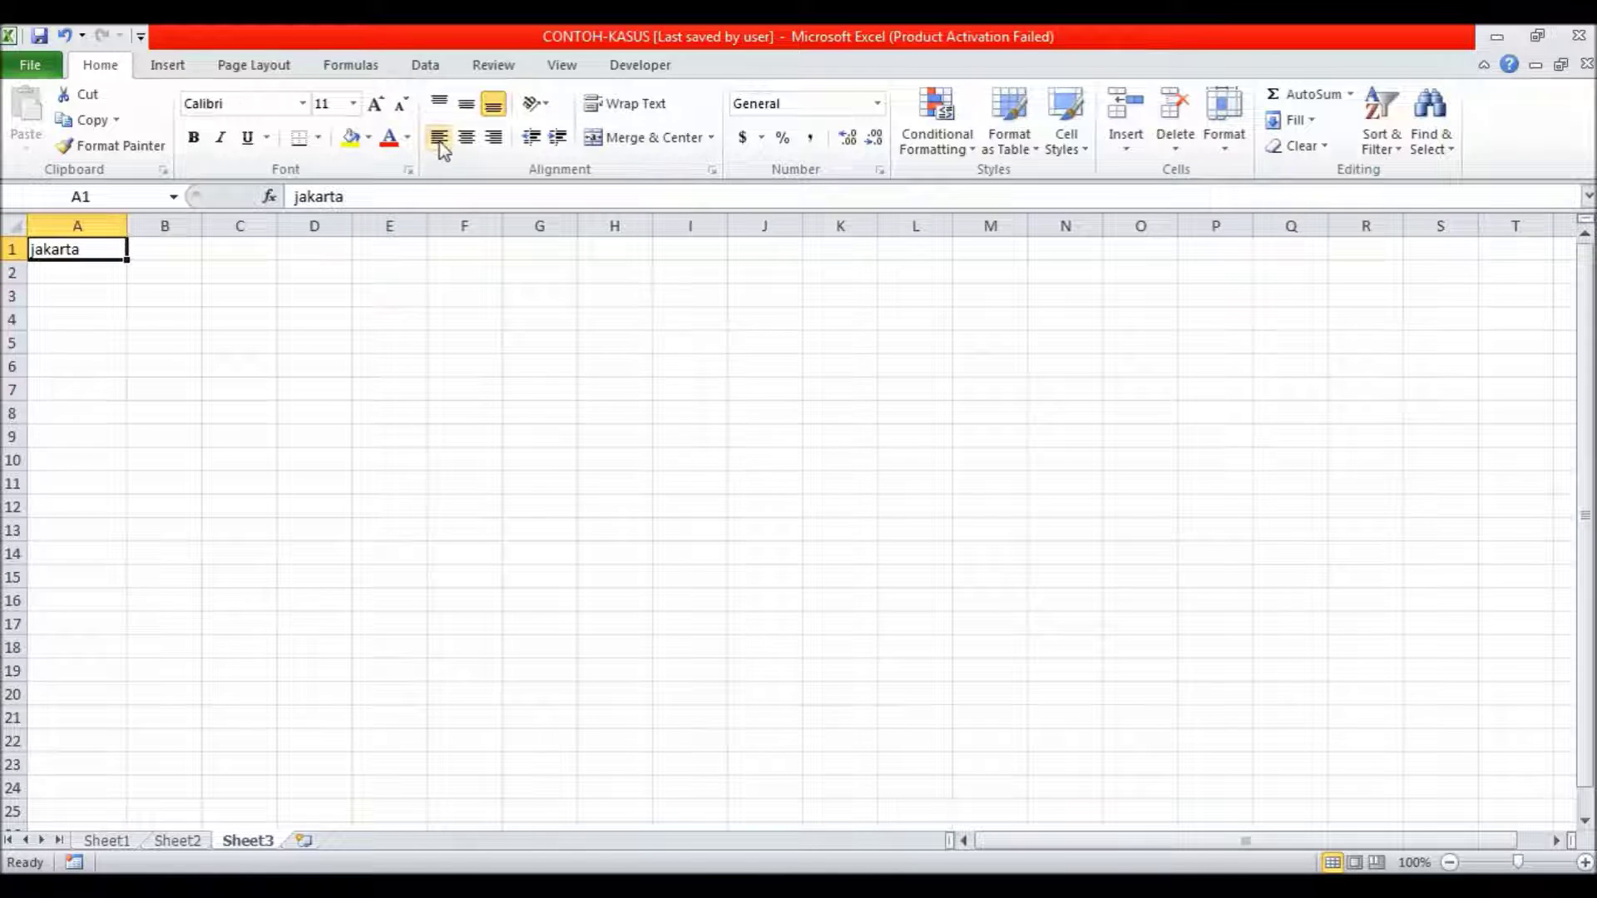
{"action": "left_click", "coordinate": [466, 137]}
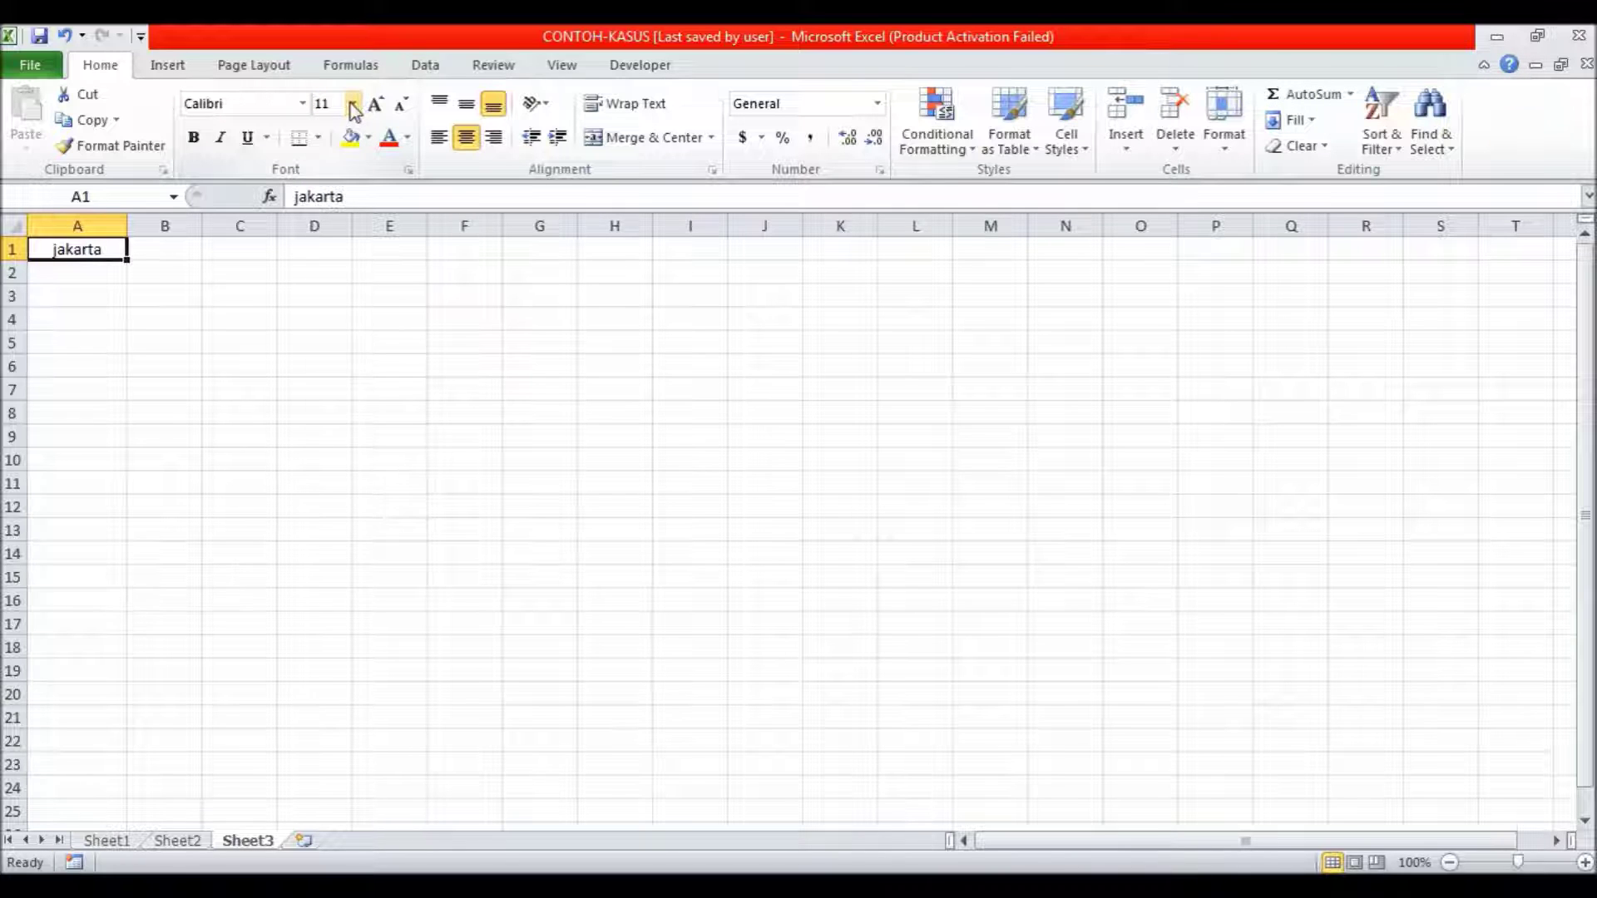
- Check the font size list and zoom the sheet in to 154%
{"action": "left_click", "coordinate": [353, 104]}
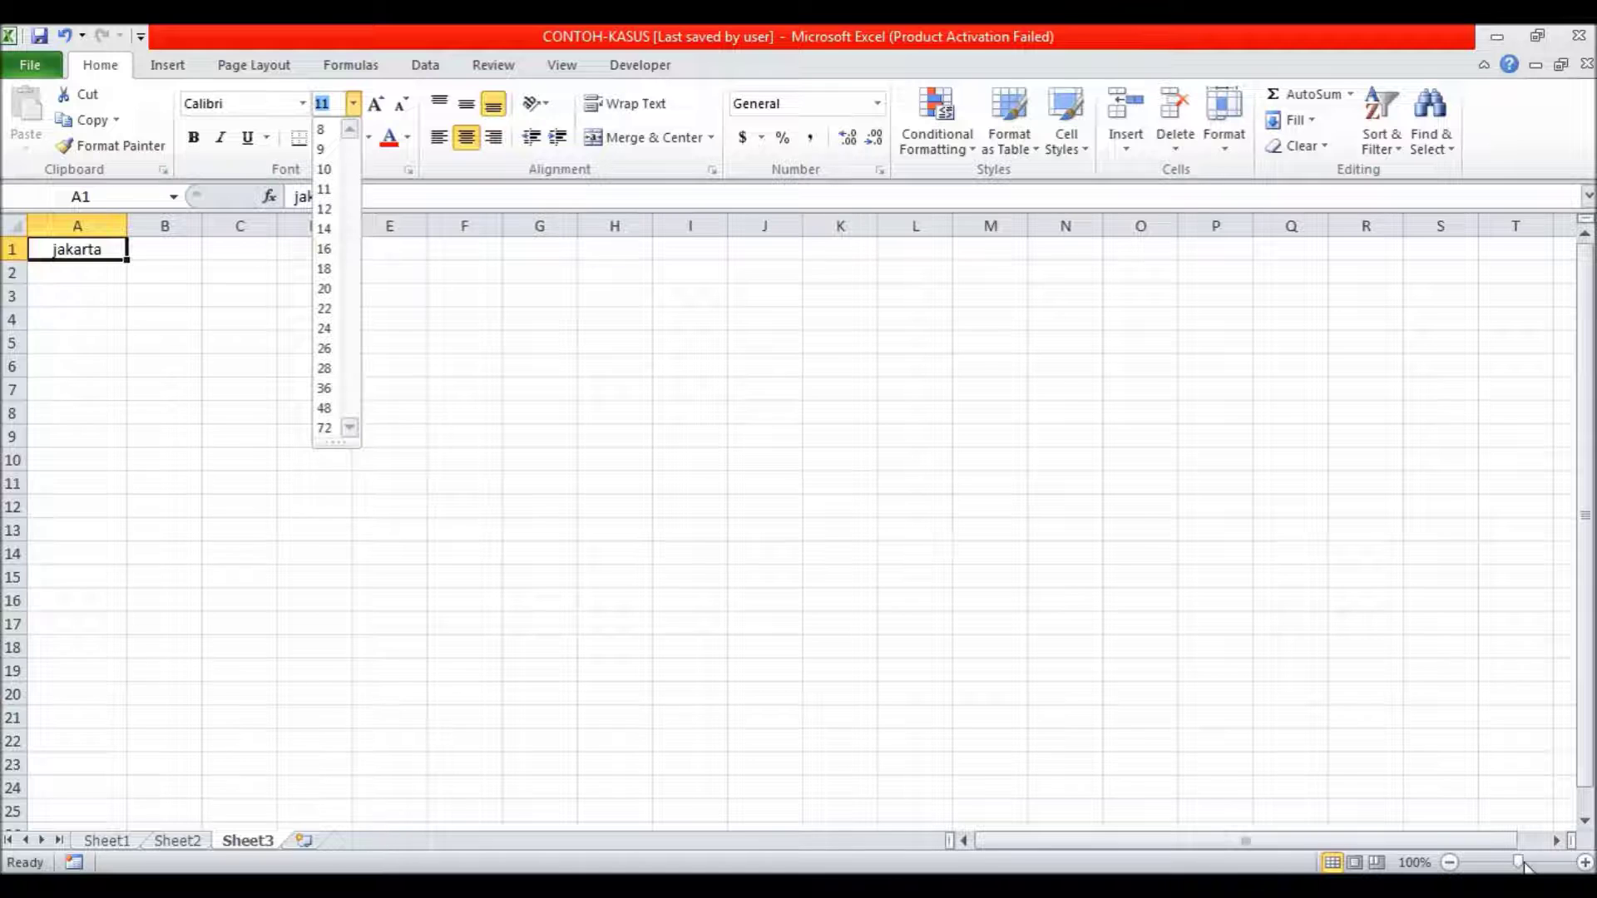
{"action": "left_click_drag", "start_coordinate": [1519, 864], "coordinate": [1530, 864]}
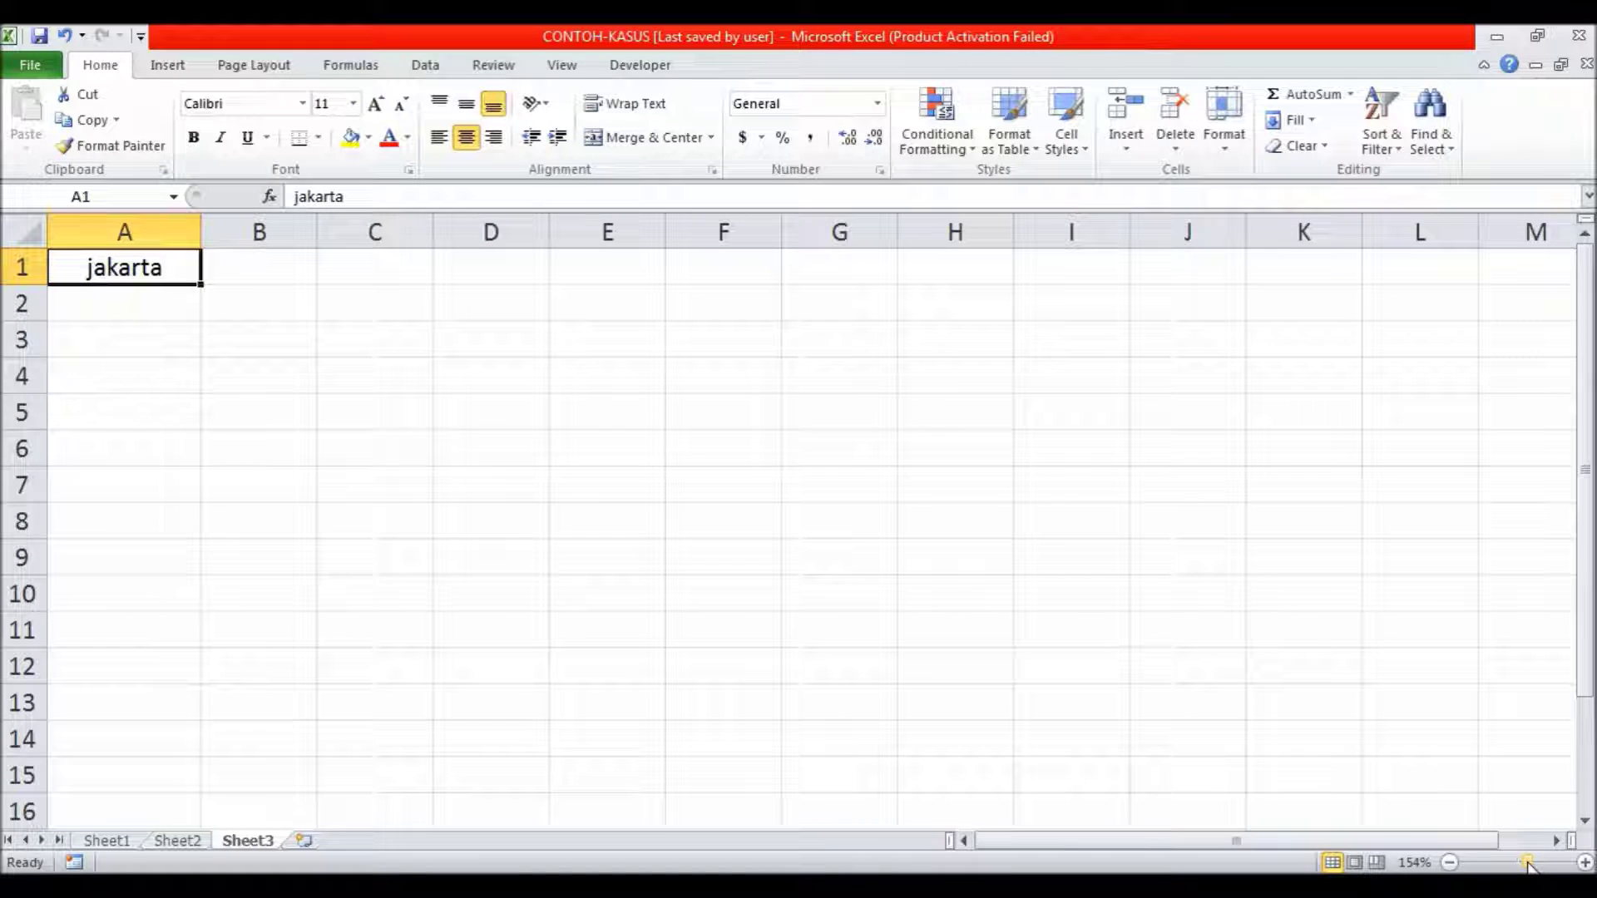
{"action": "left_click", "coordinate": [249, 276]}
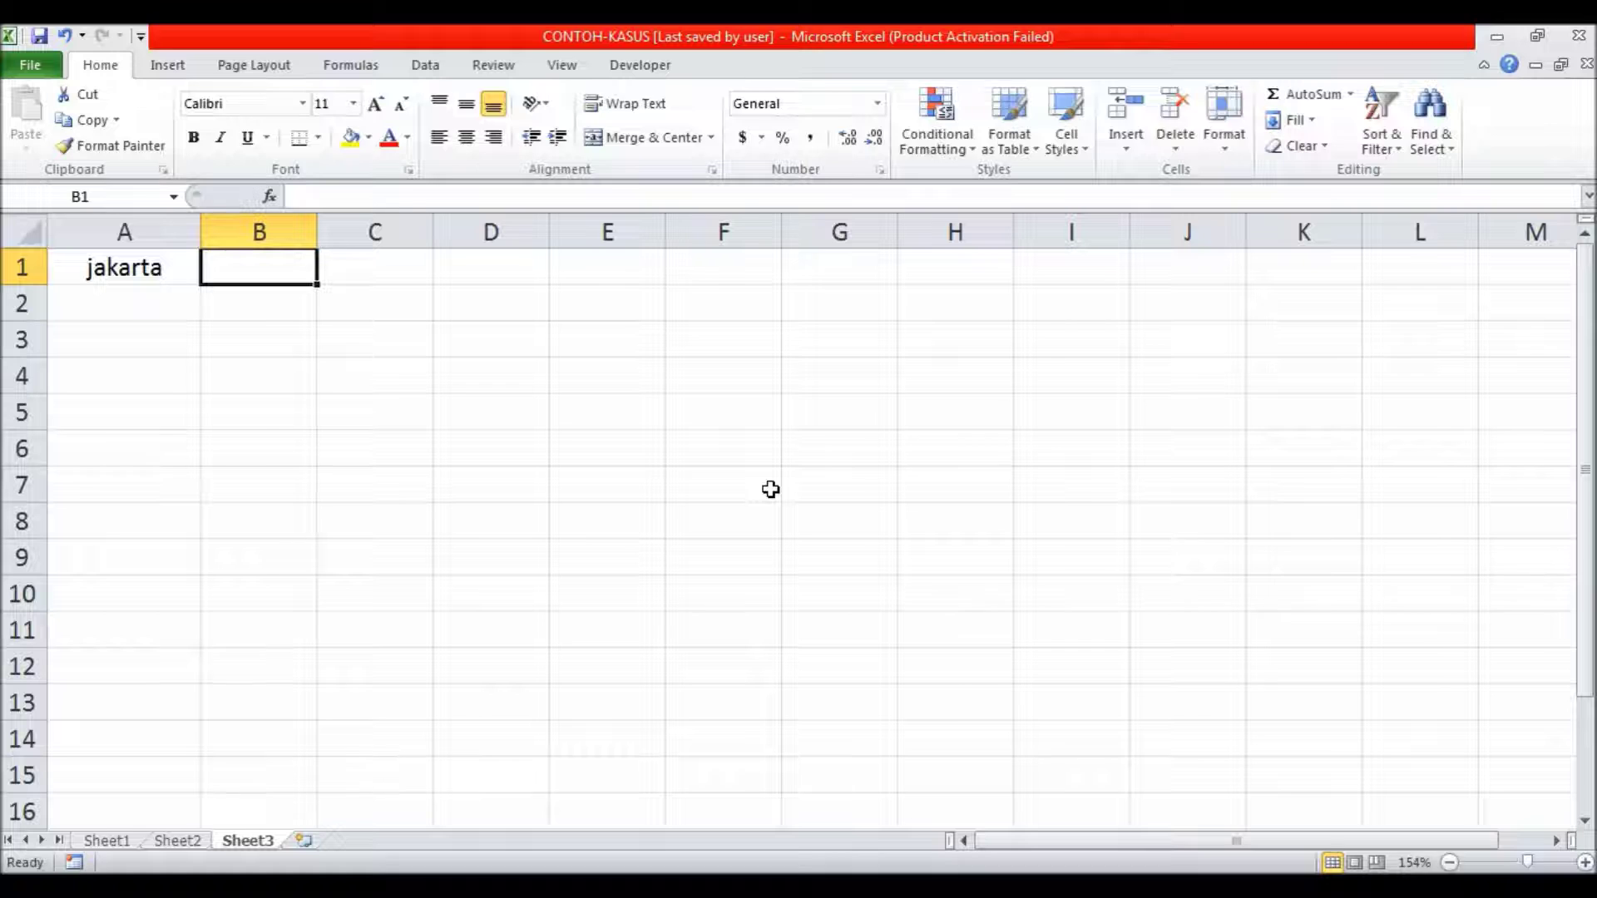
- Enter =LEFT(A1,4) in B1
{"action": "type", "text": "=left"}
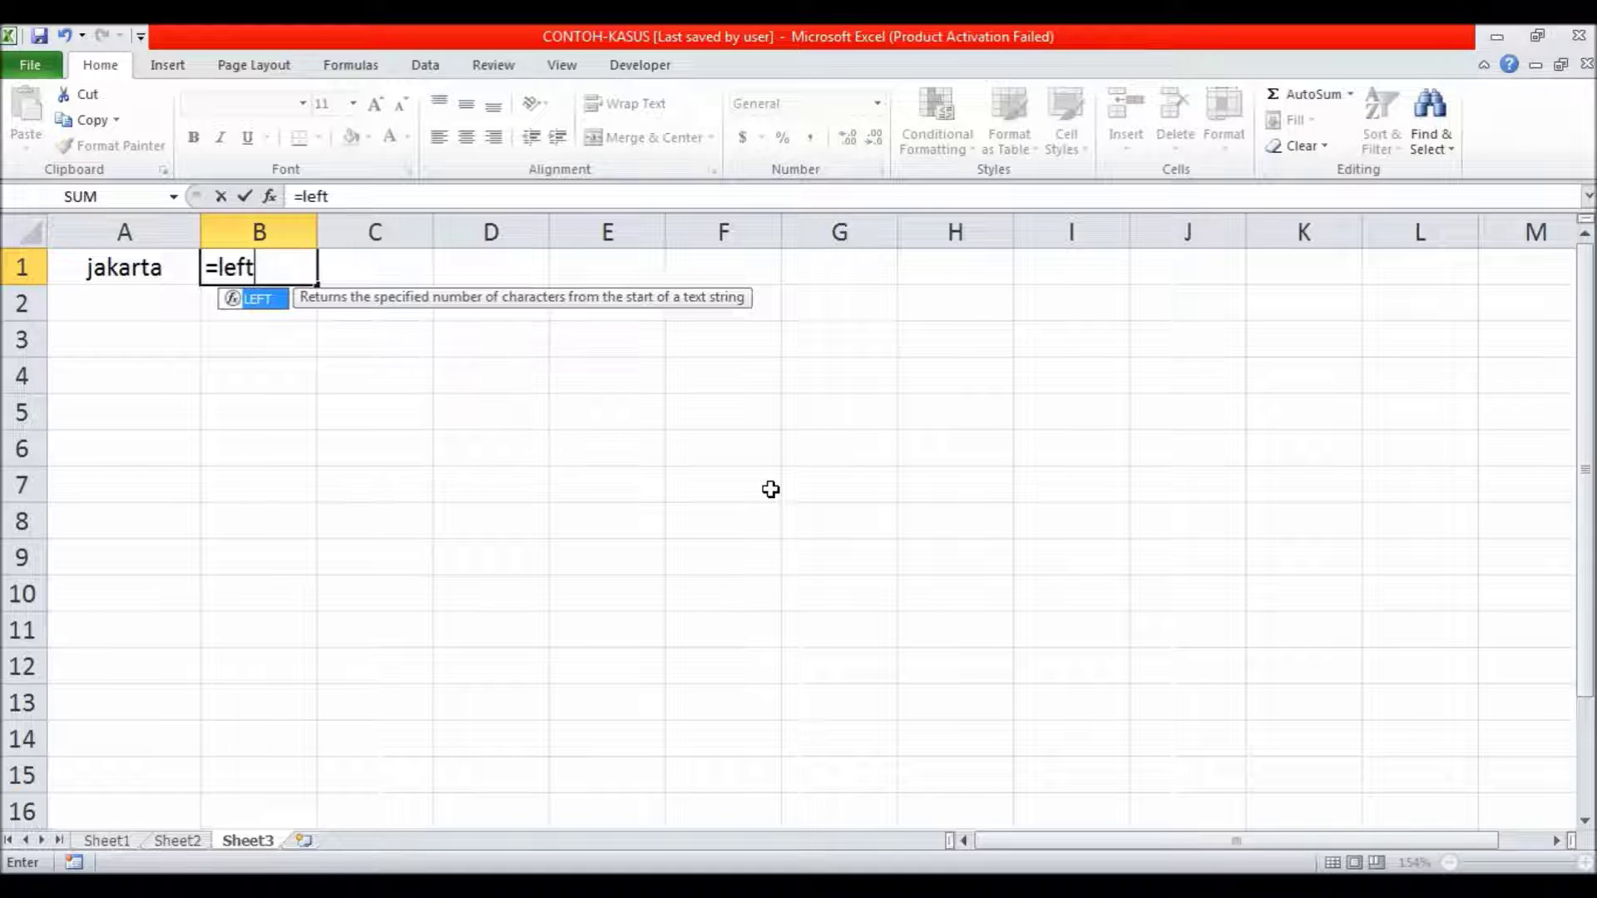
{"action": "type", "text": "("}
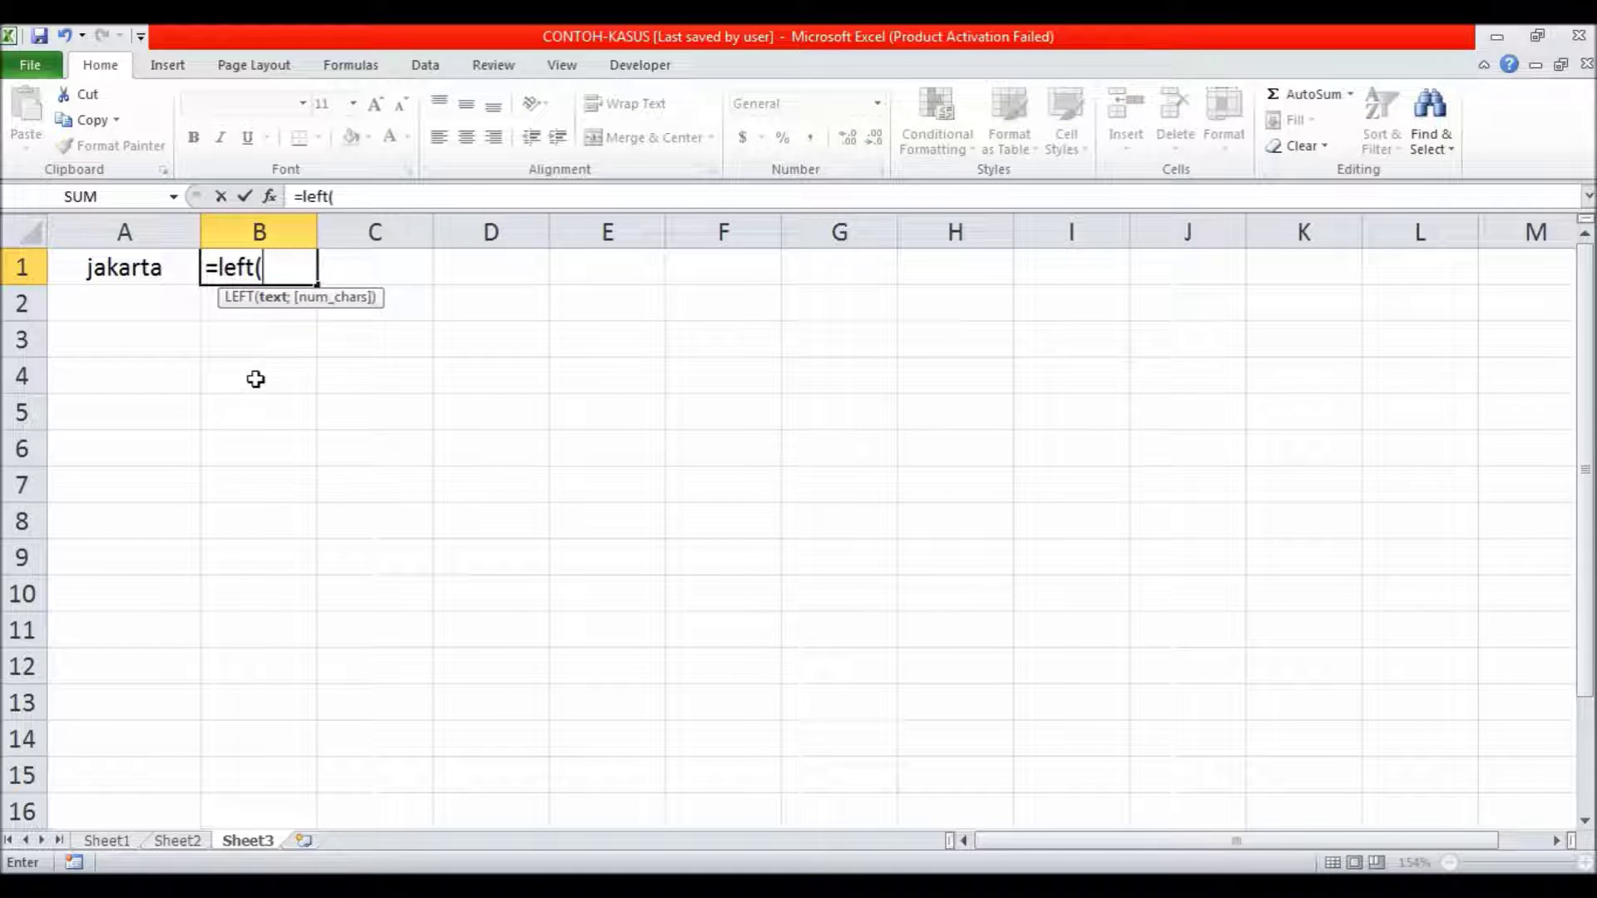
{"action": "left_click", "coordinate": [143, 268]}
{"action": "type", "text": ",4"}
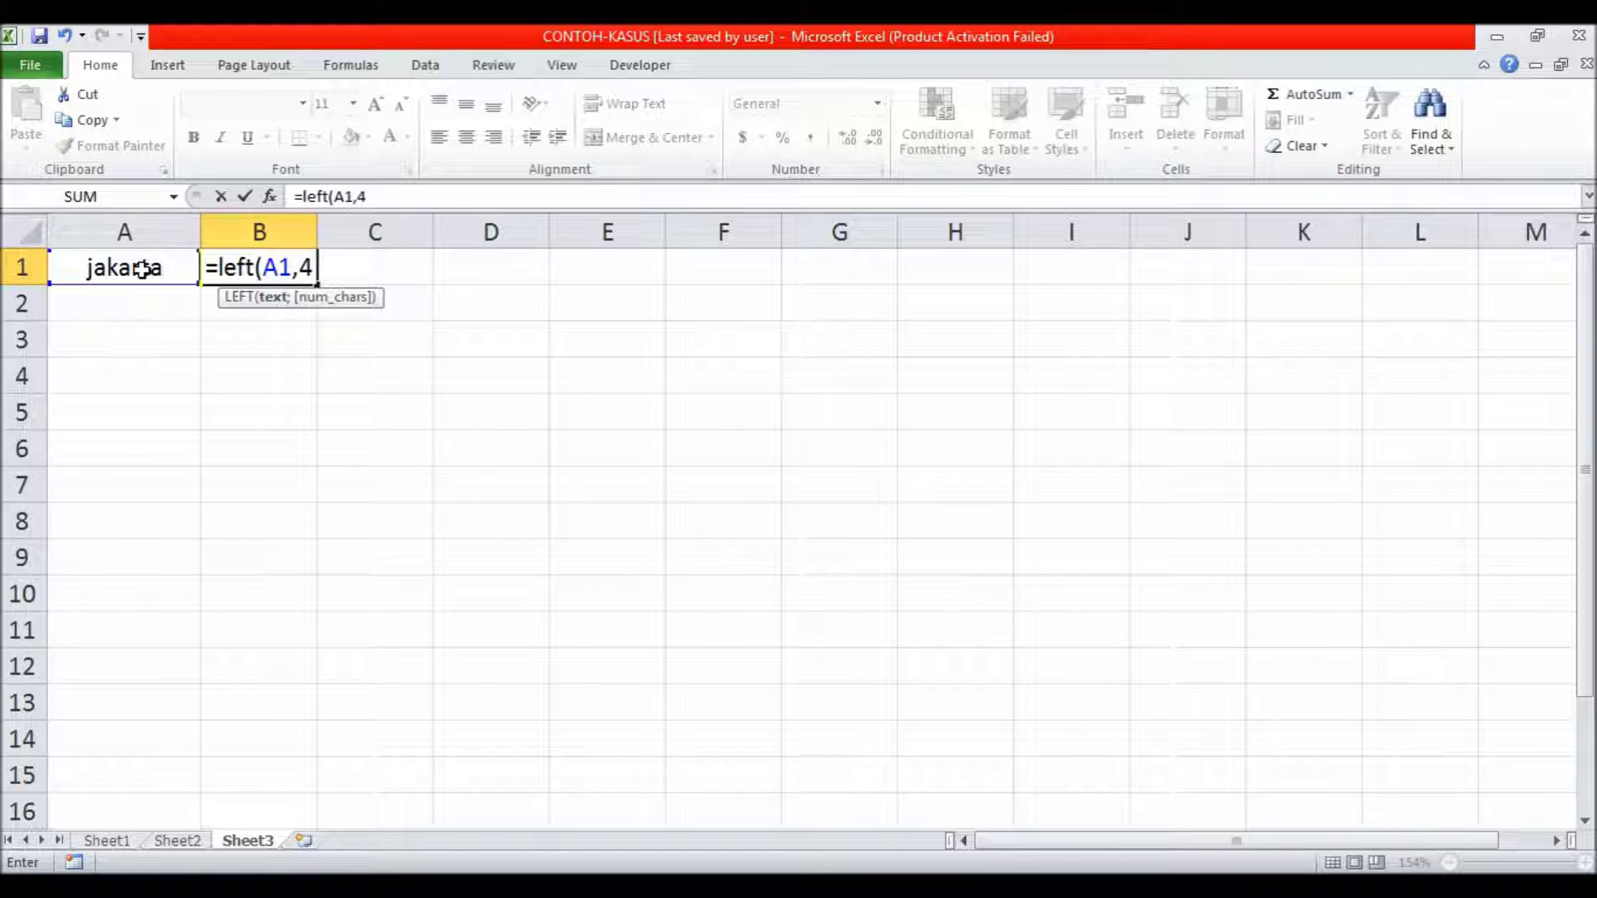
{"action": "type", "text": ")"}
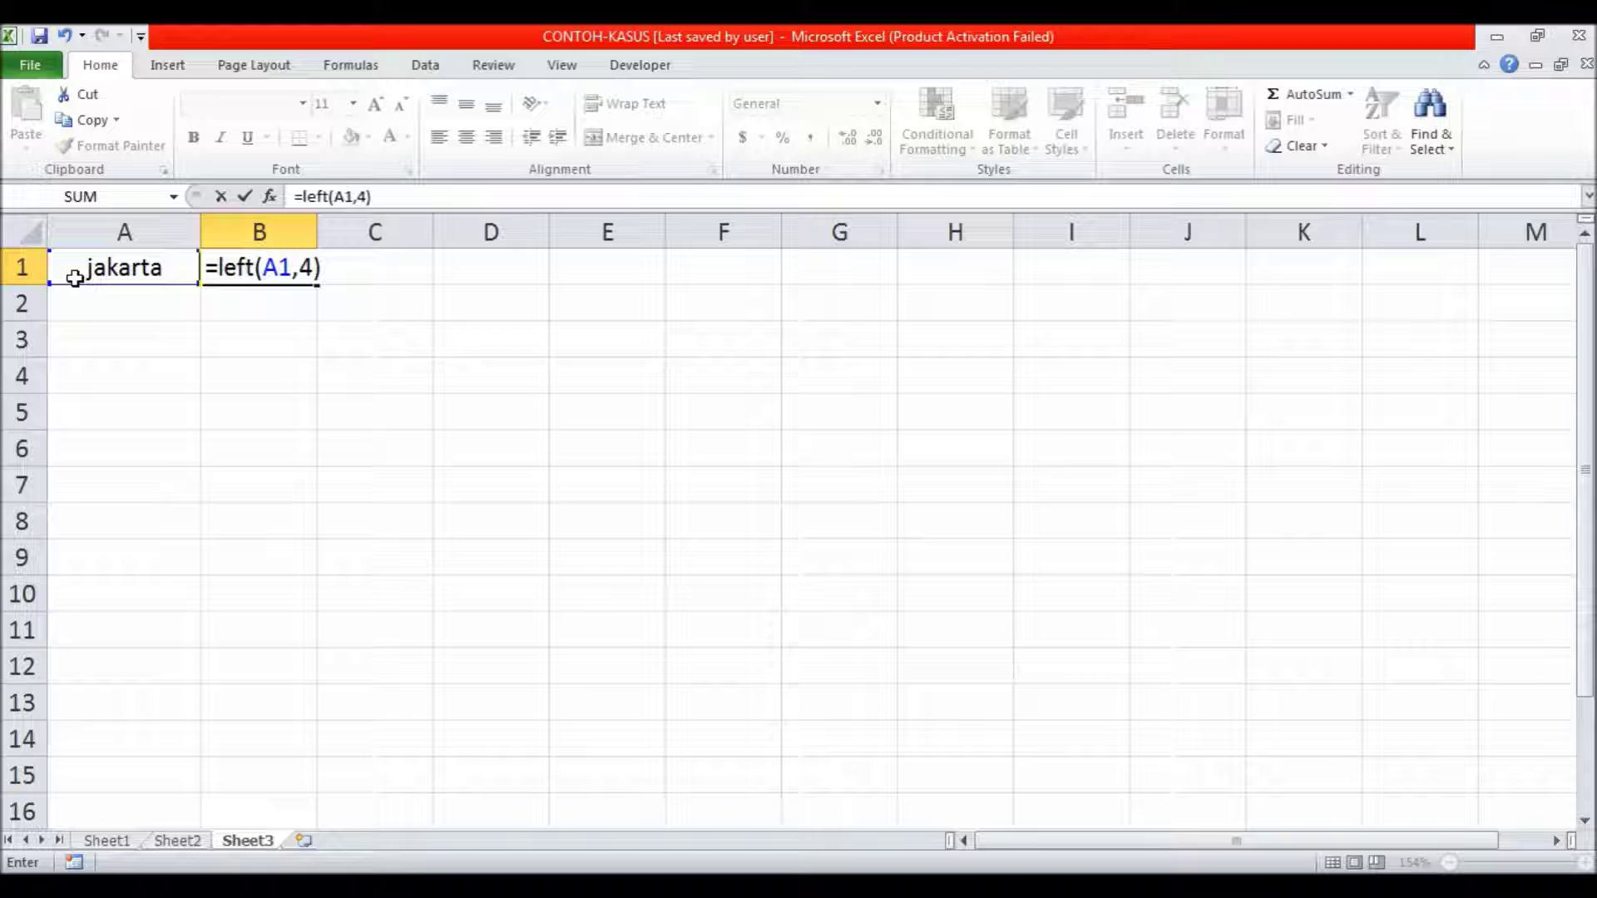
{"action": "key", "text": "Return"}
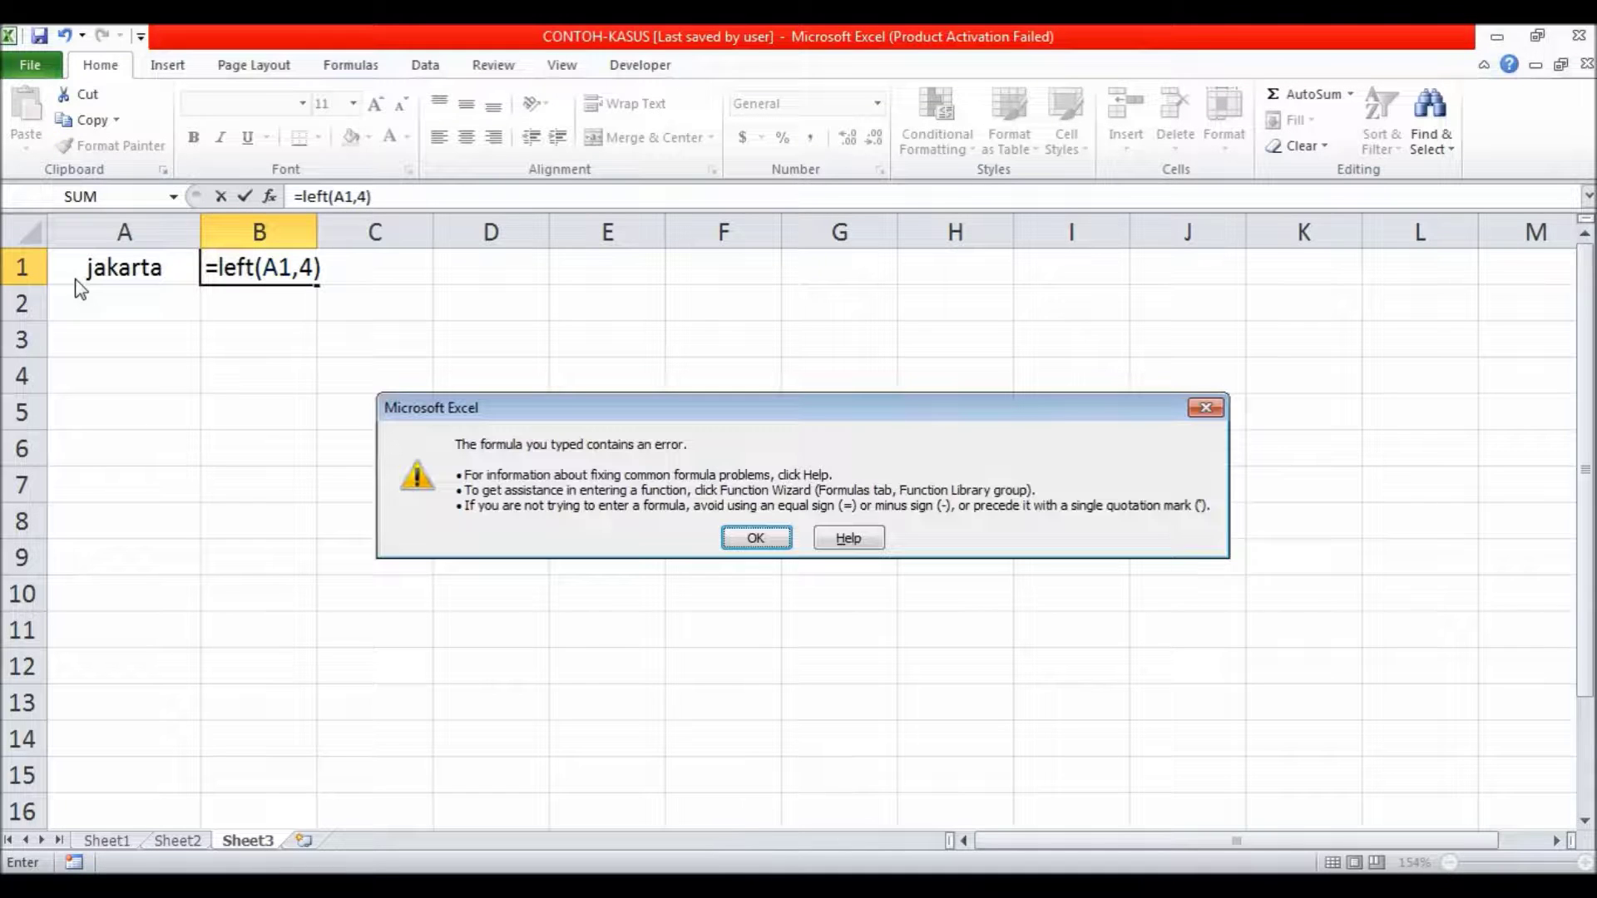
- Dismiss the error and change the comma to a semicolon: =LEFT(A1;4) shows jaka
{"action": "left_click", "coordinate": [741, 539]}
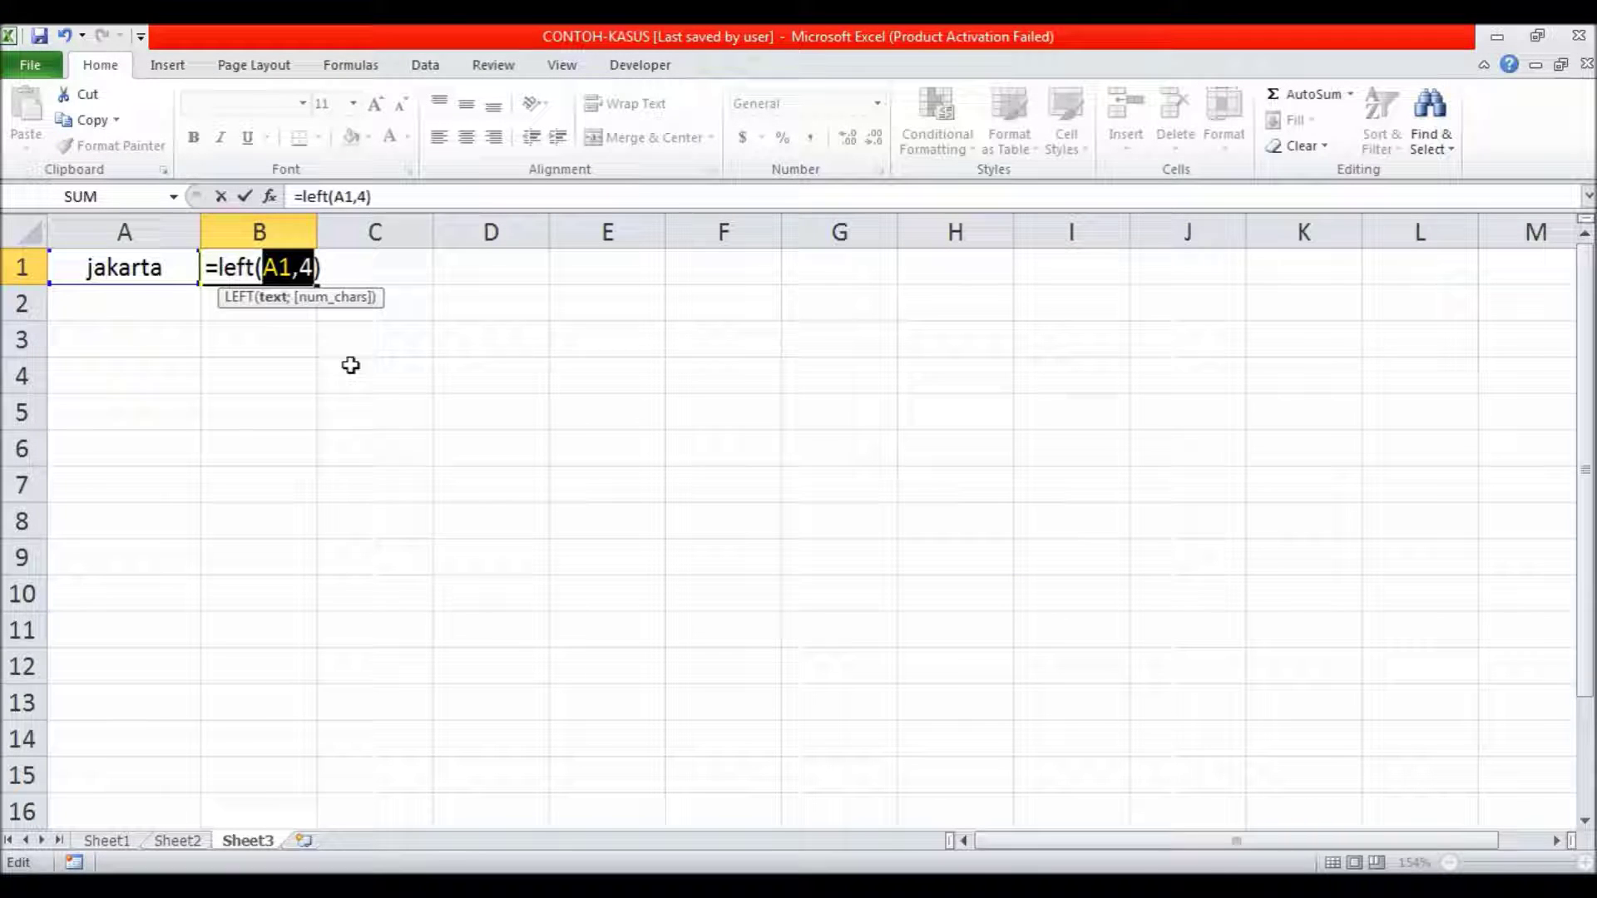
{"action": "left_click", "coordinate": [296, 267]}
{"action": "key", "text": "BackSpace"}
{"action": "type", "text": ";"}
{"action": "key", "text": "Return"}
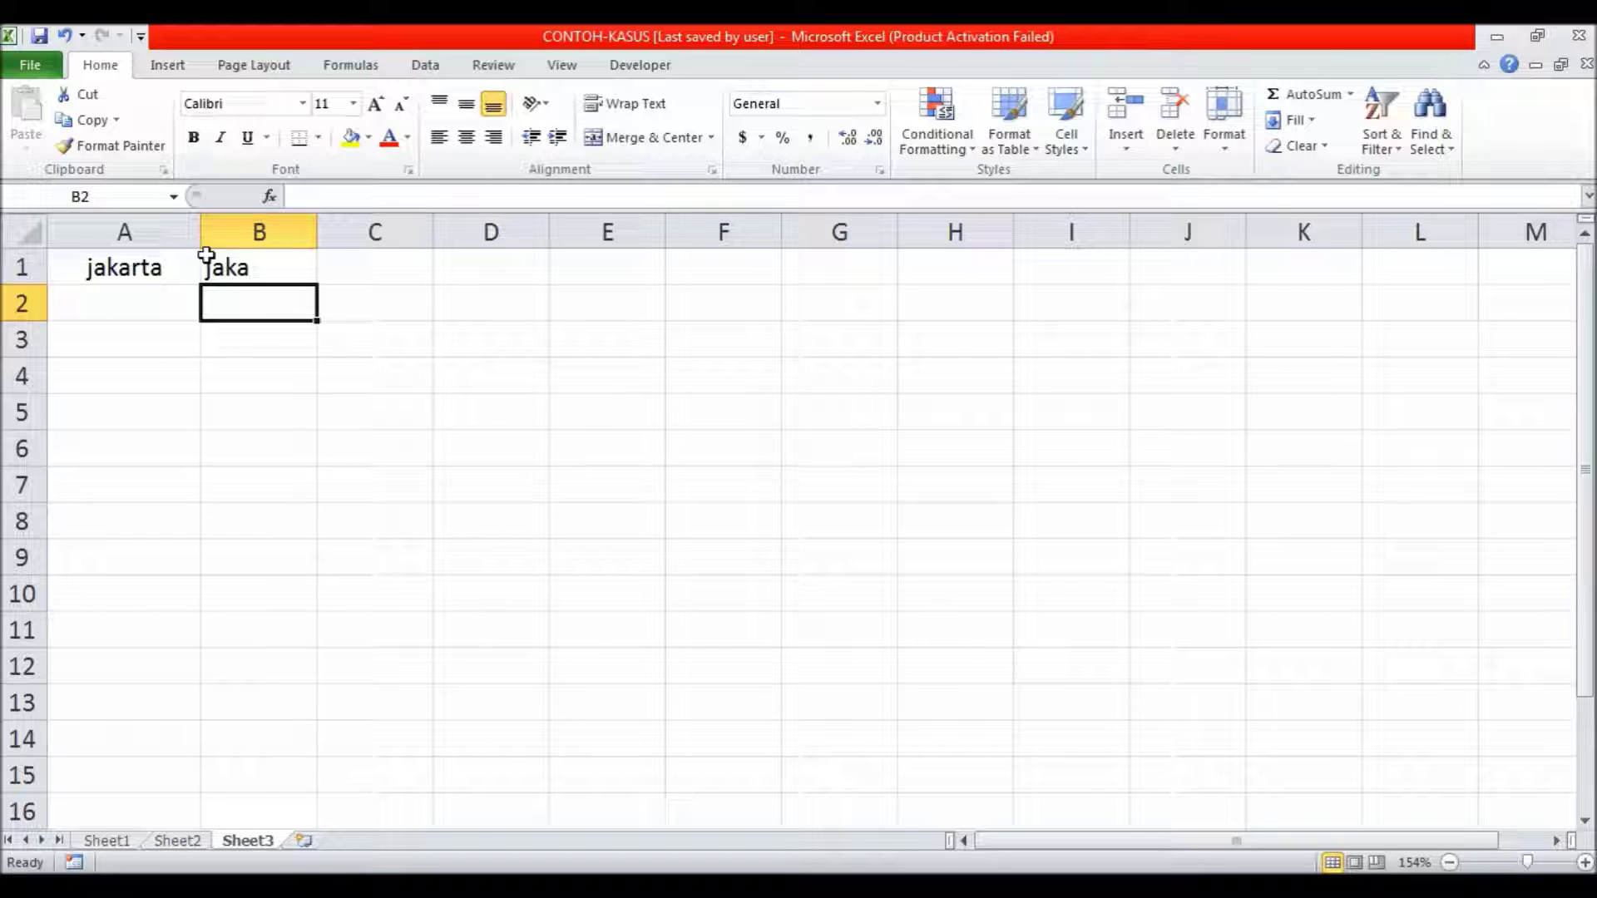
{"action": "left_click", "coordinate": [240, 268]}
- Label B1, C1 and D1 as left, middle and right
{"action": "type", "text": "left"}
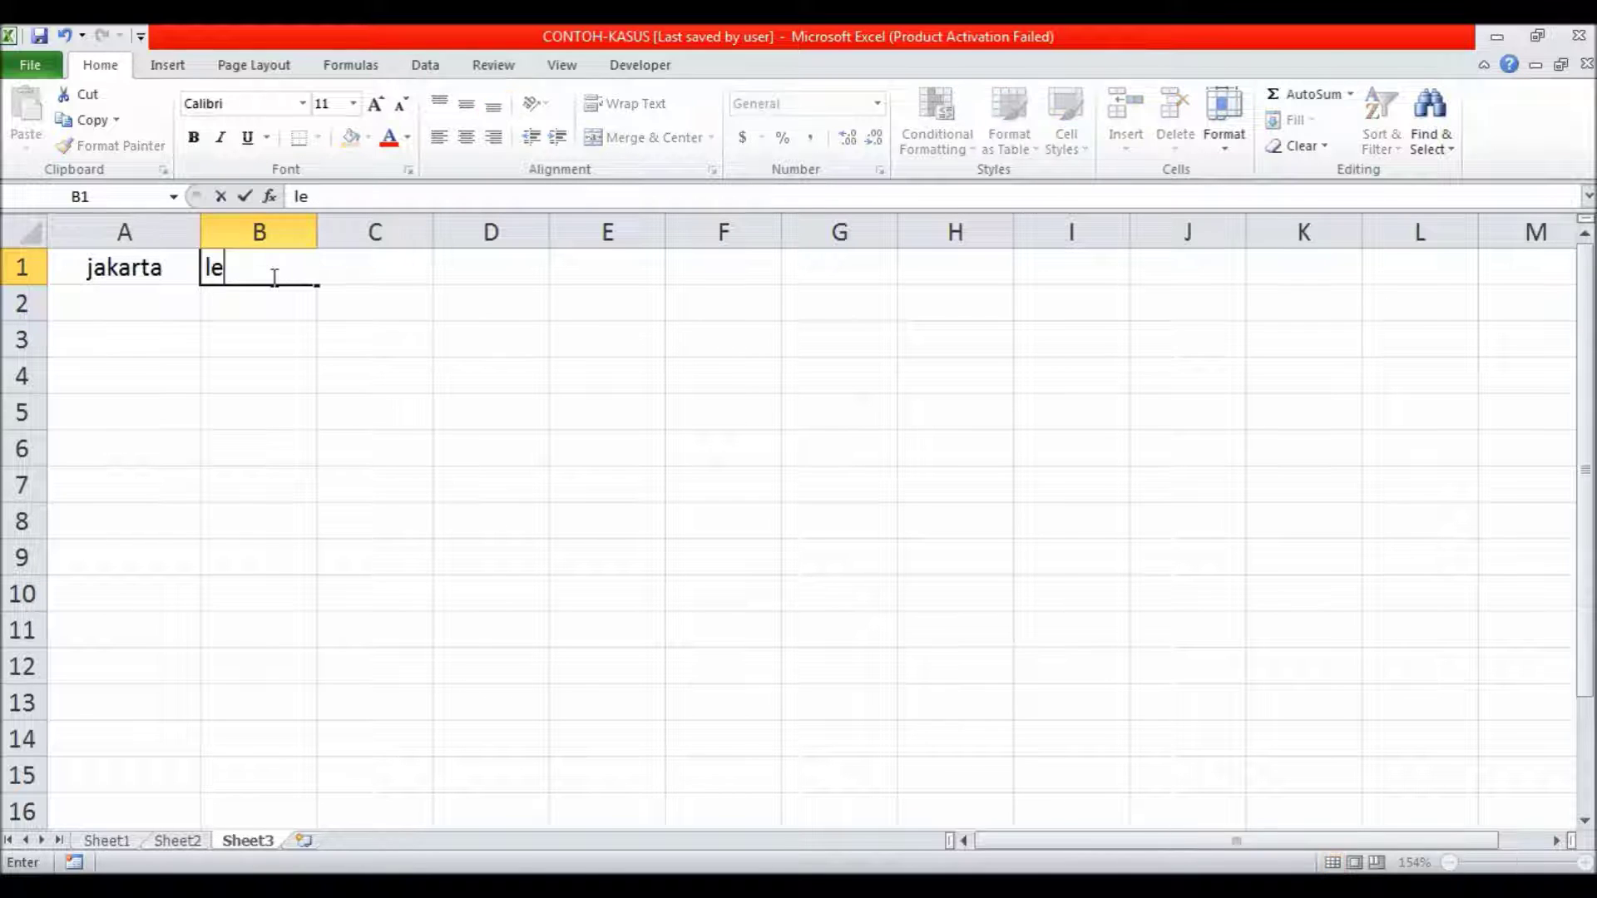
{"action": "key", "text": "Tab"}
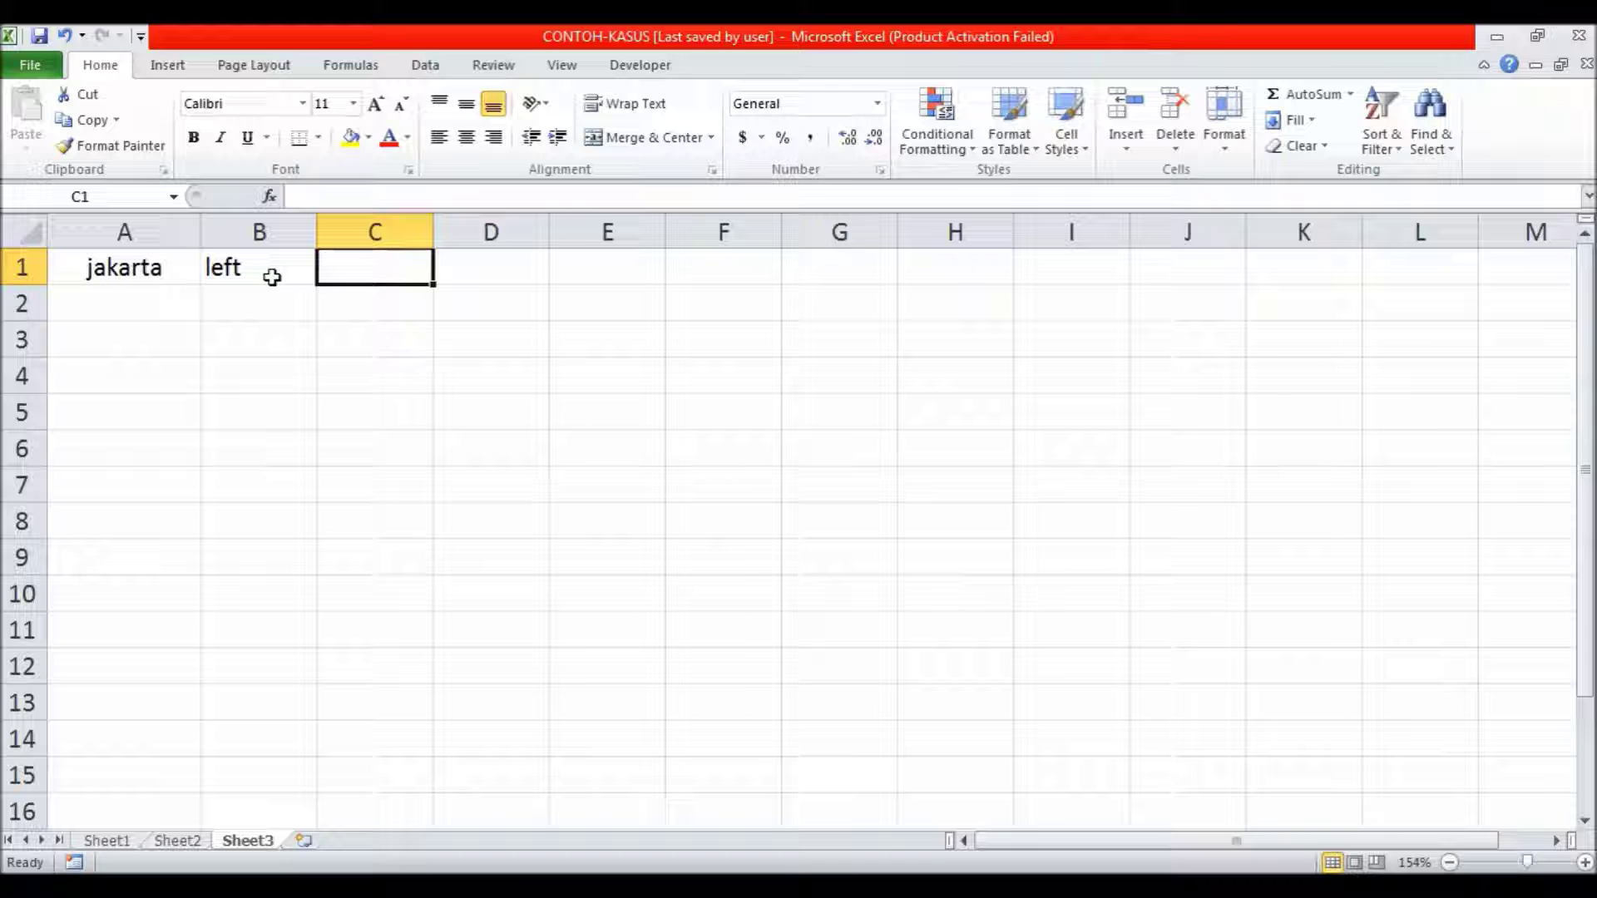
{"action": "type", "text": "mid"}
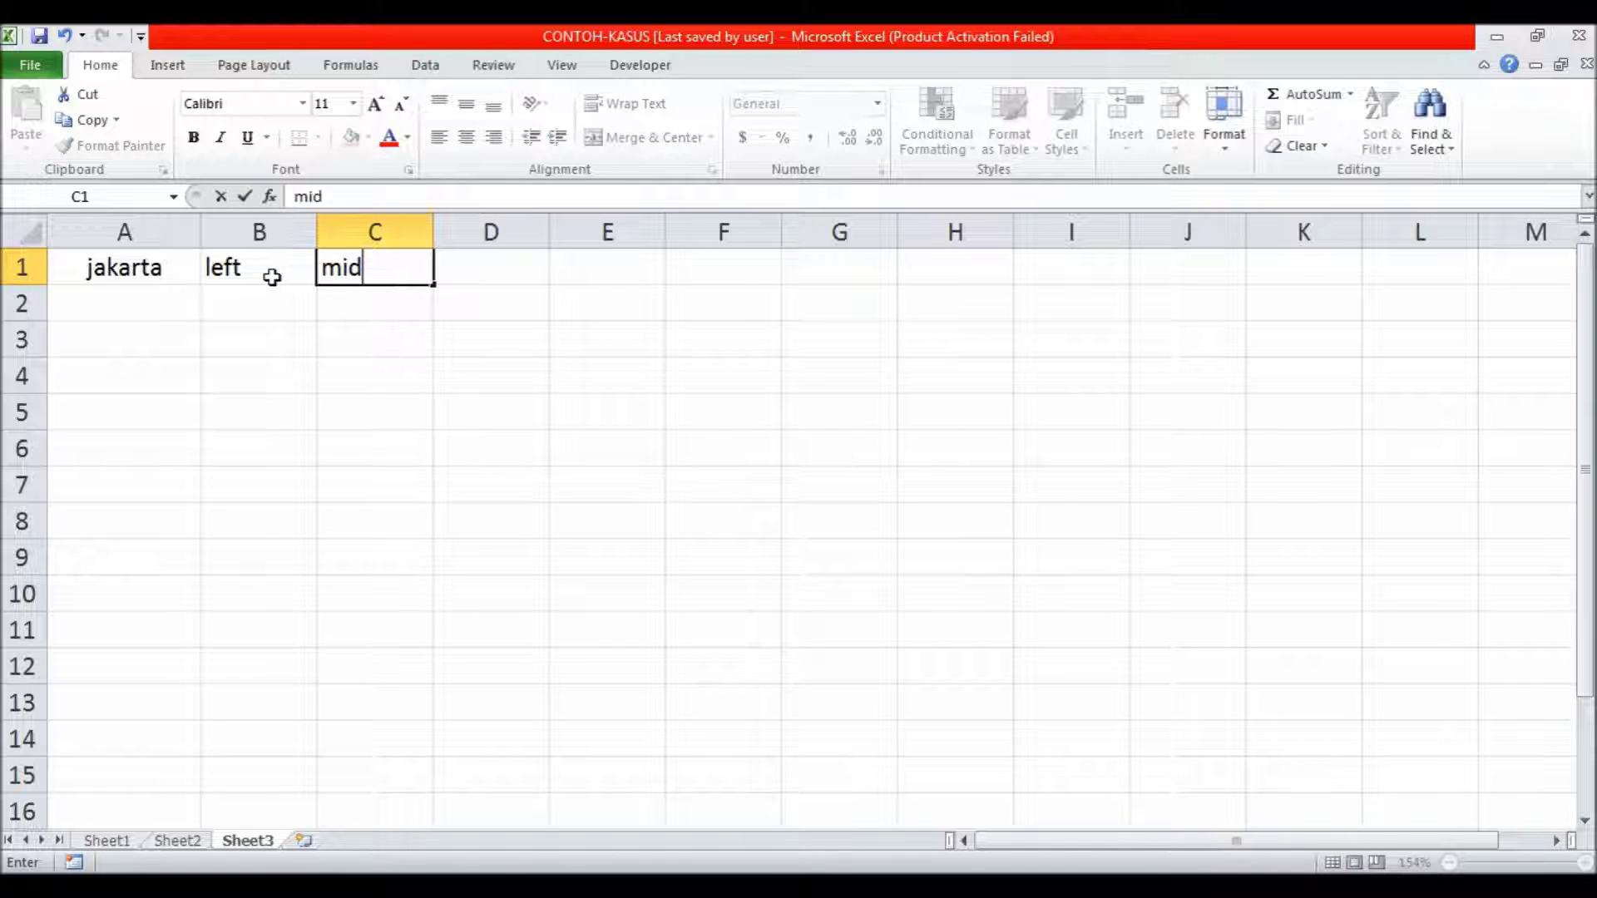
{"action": "type", "text": "dle"}
{"action": "key", "text": "Tab"}
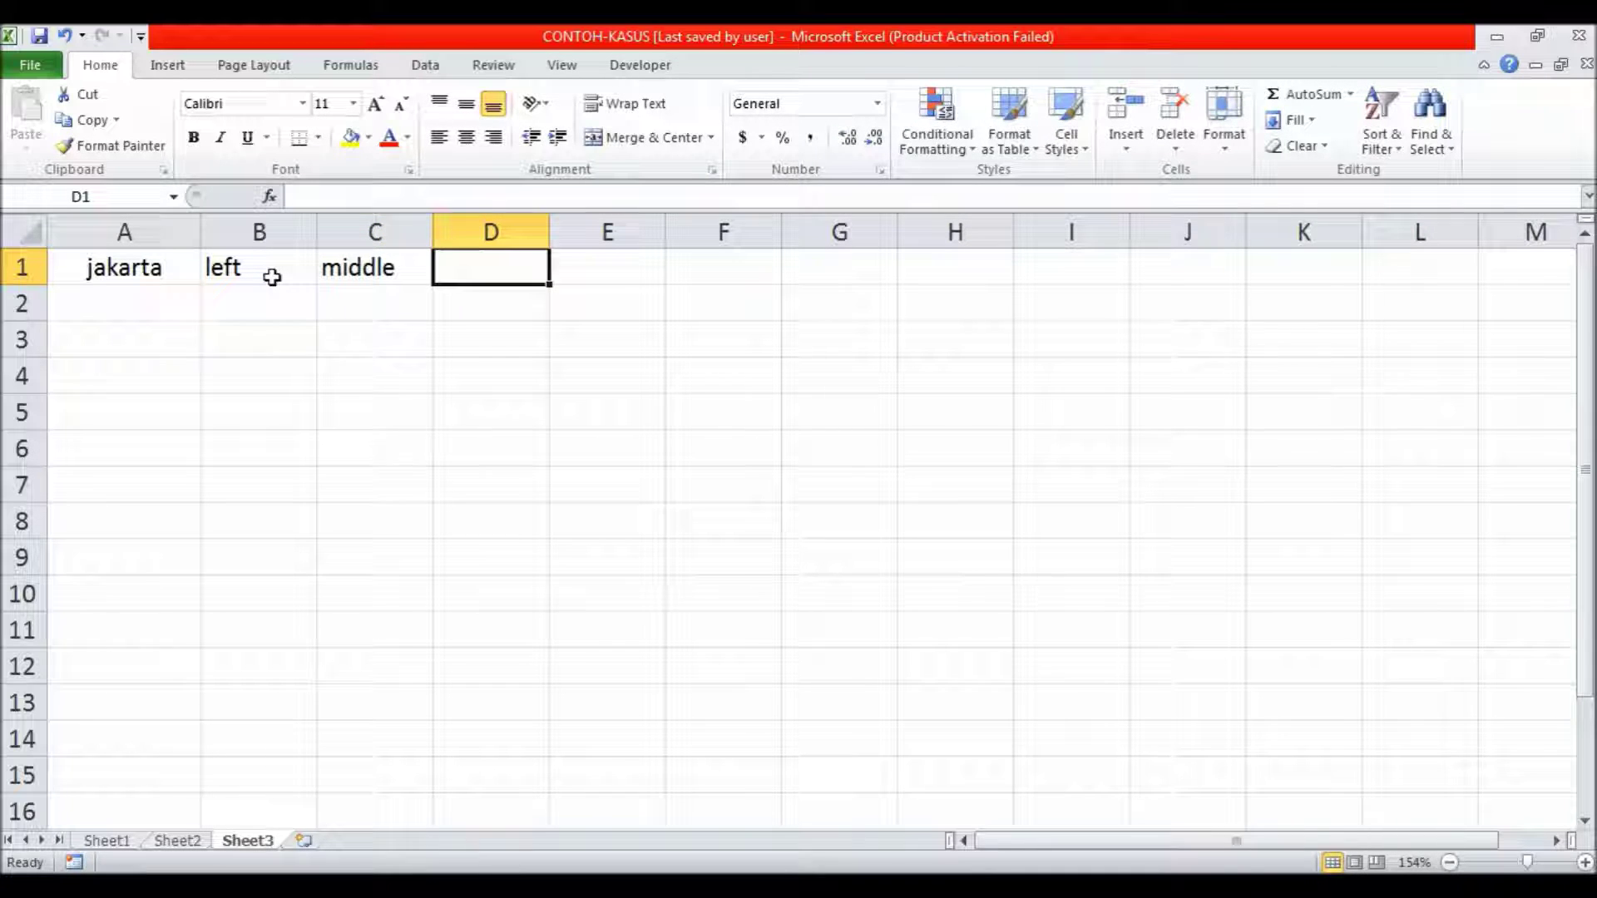
{"action": "type", "text": "right"}
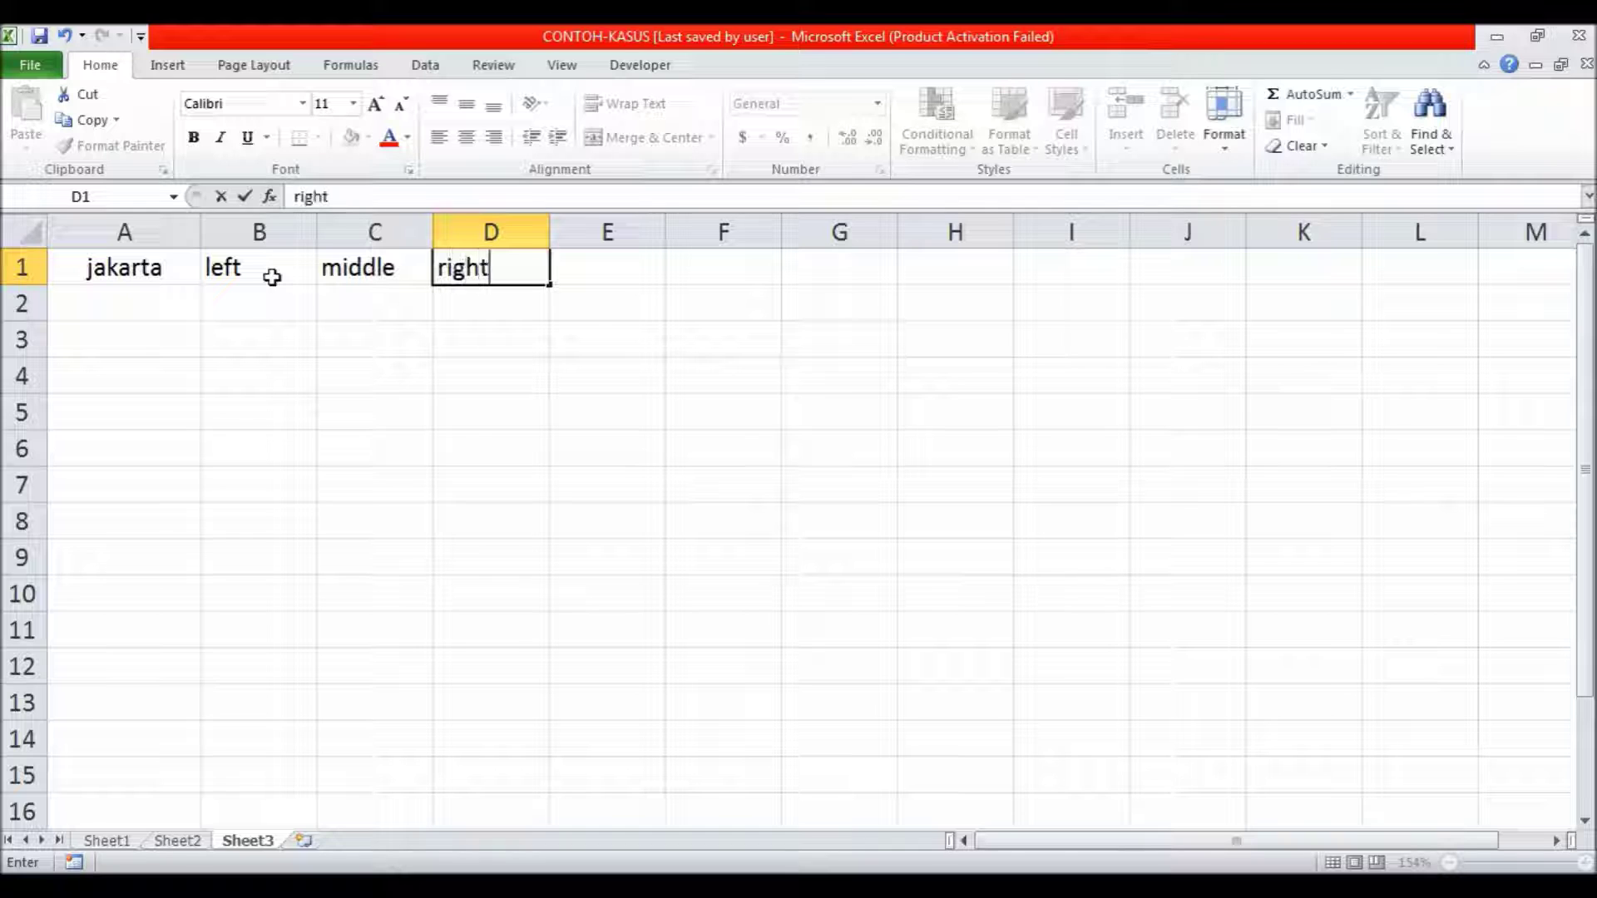
{"action": "key", "text": "Return"}
- Enter =LEFT(A1;4) in B2 so it shows jaka
{"action": "key", "text": "Left"}
{"action": "key", "text": "Left"}
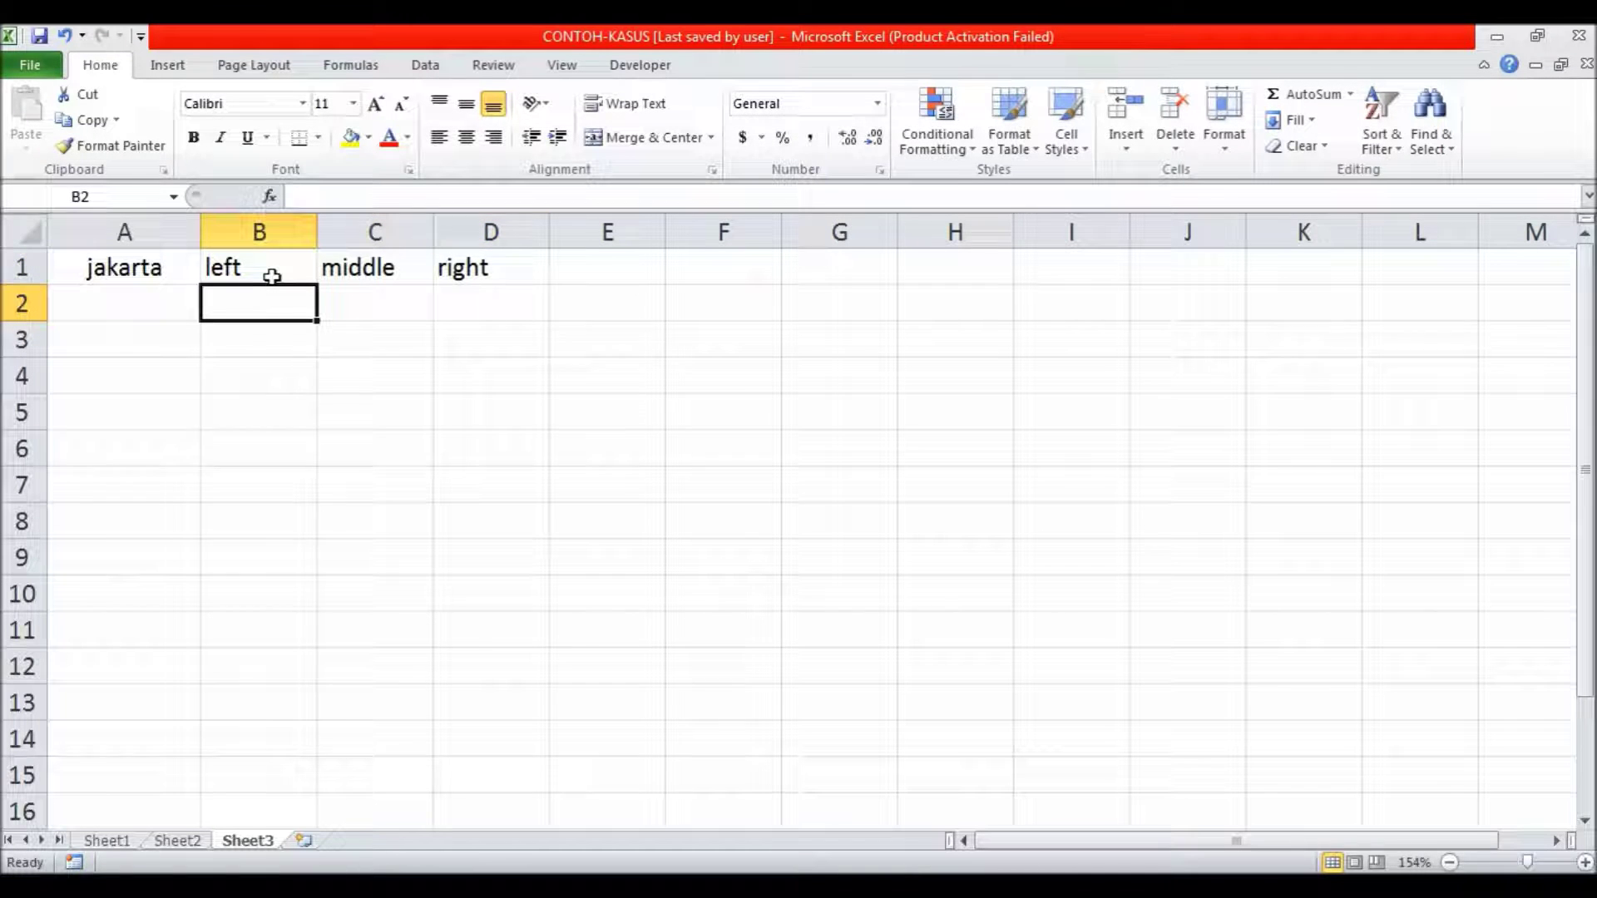
{"action": "type", "text": "=left"}
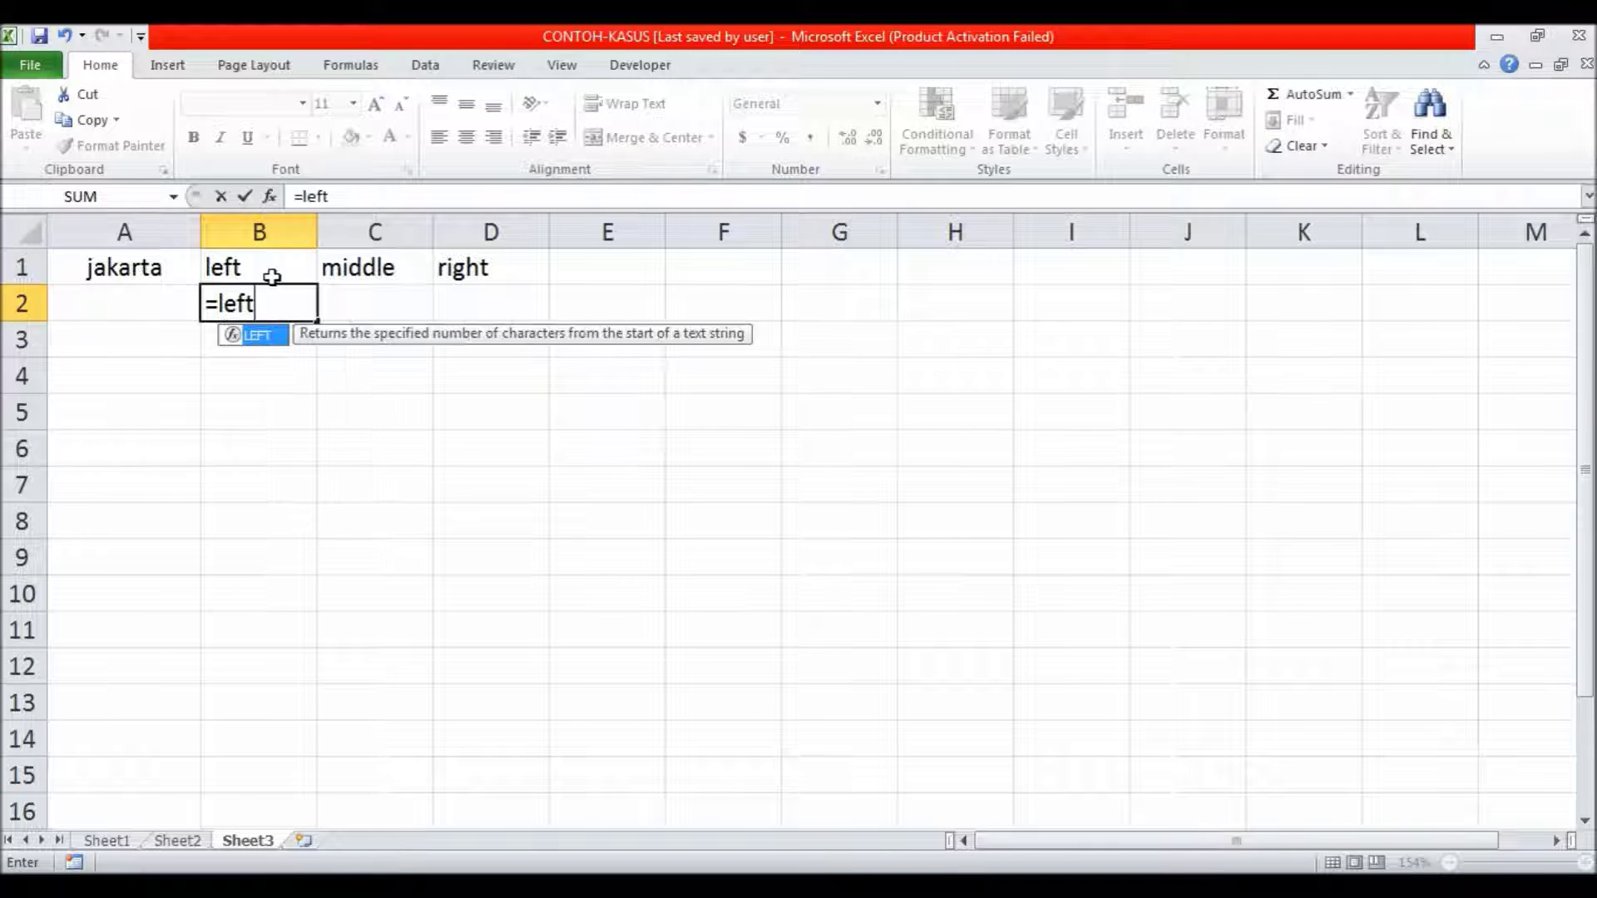
{"action": "type", "text": "("}
{"action": "left_click", "coordinate": [101, 266]}
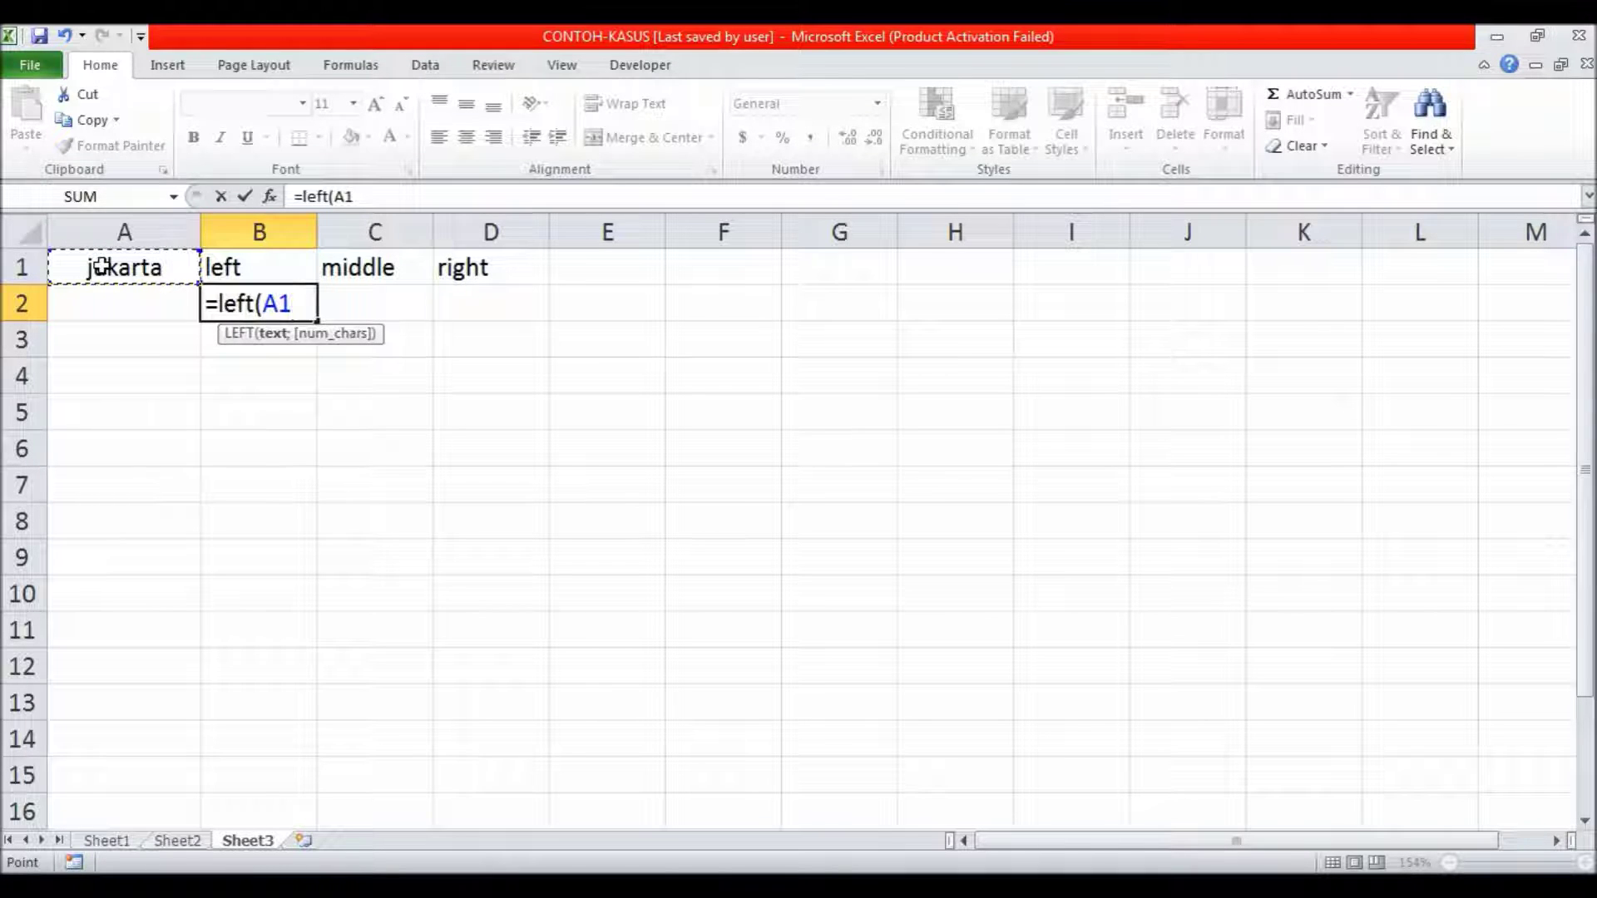
{"action": "type", "text": ";"}
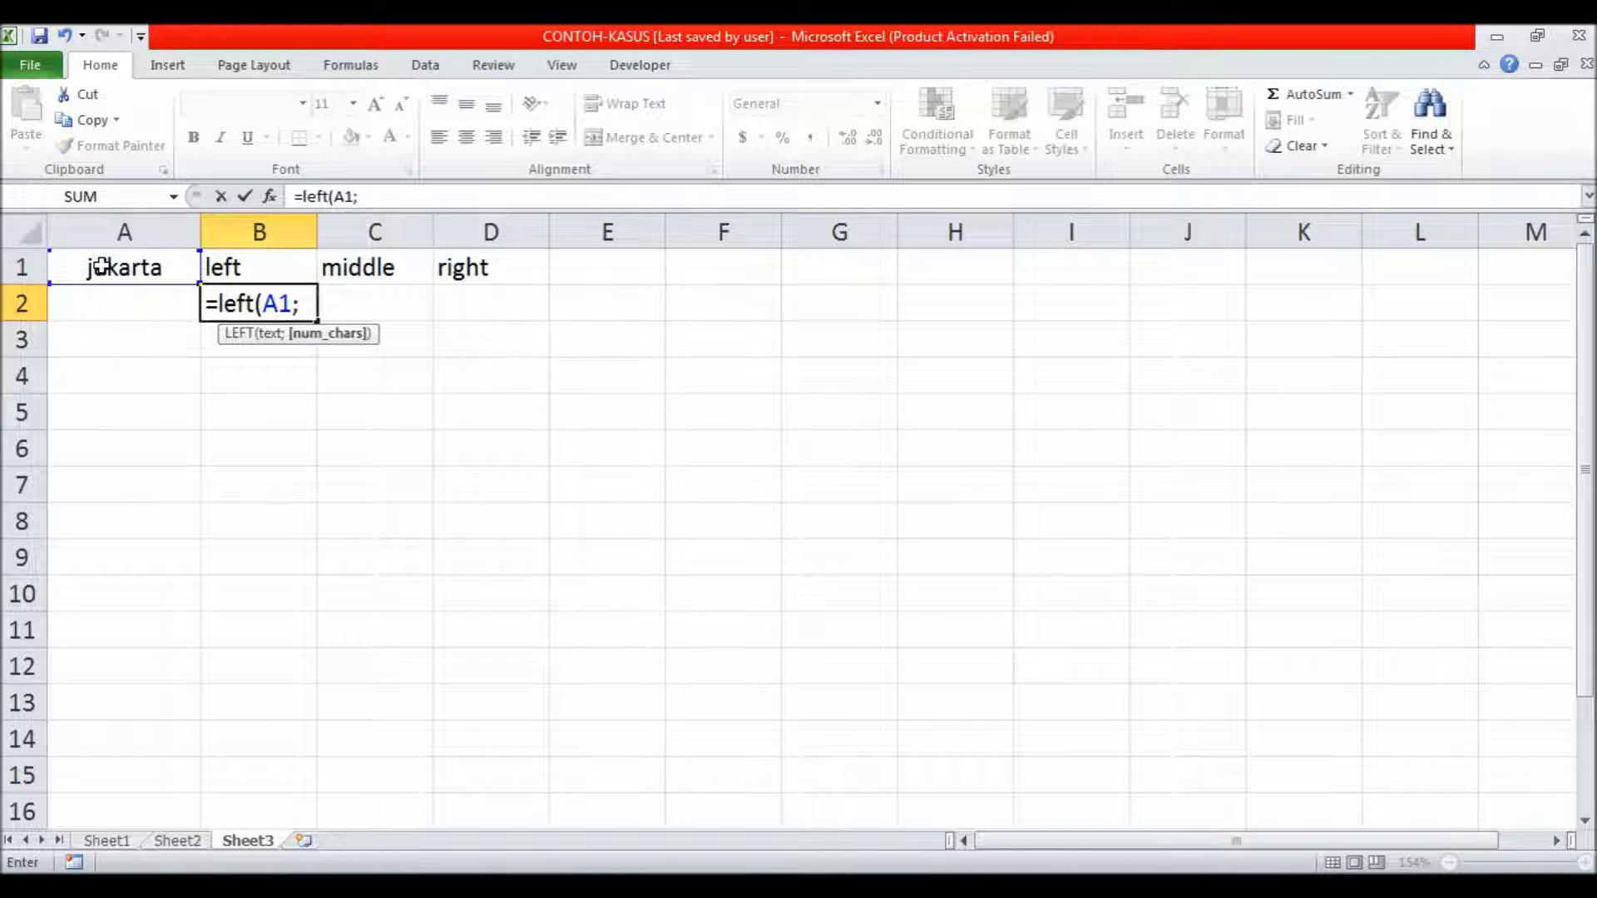
{"action": "type", "text": "4)"}
{"action": "key", "text": "Return"}
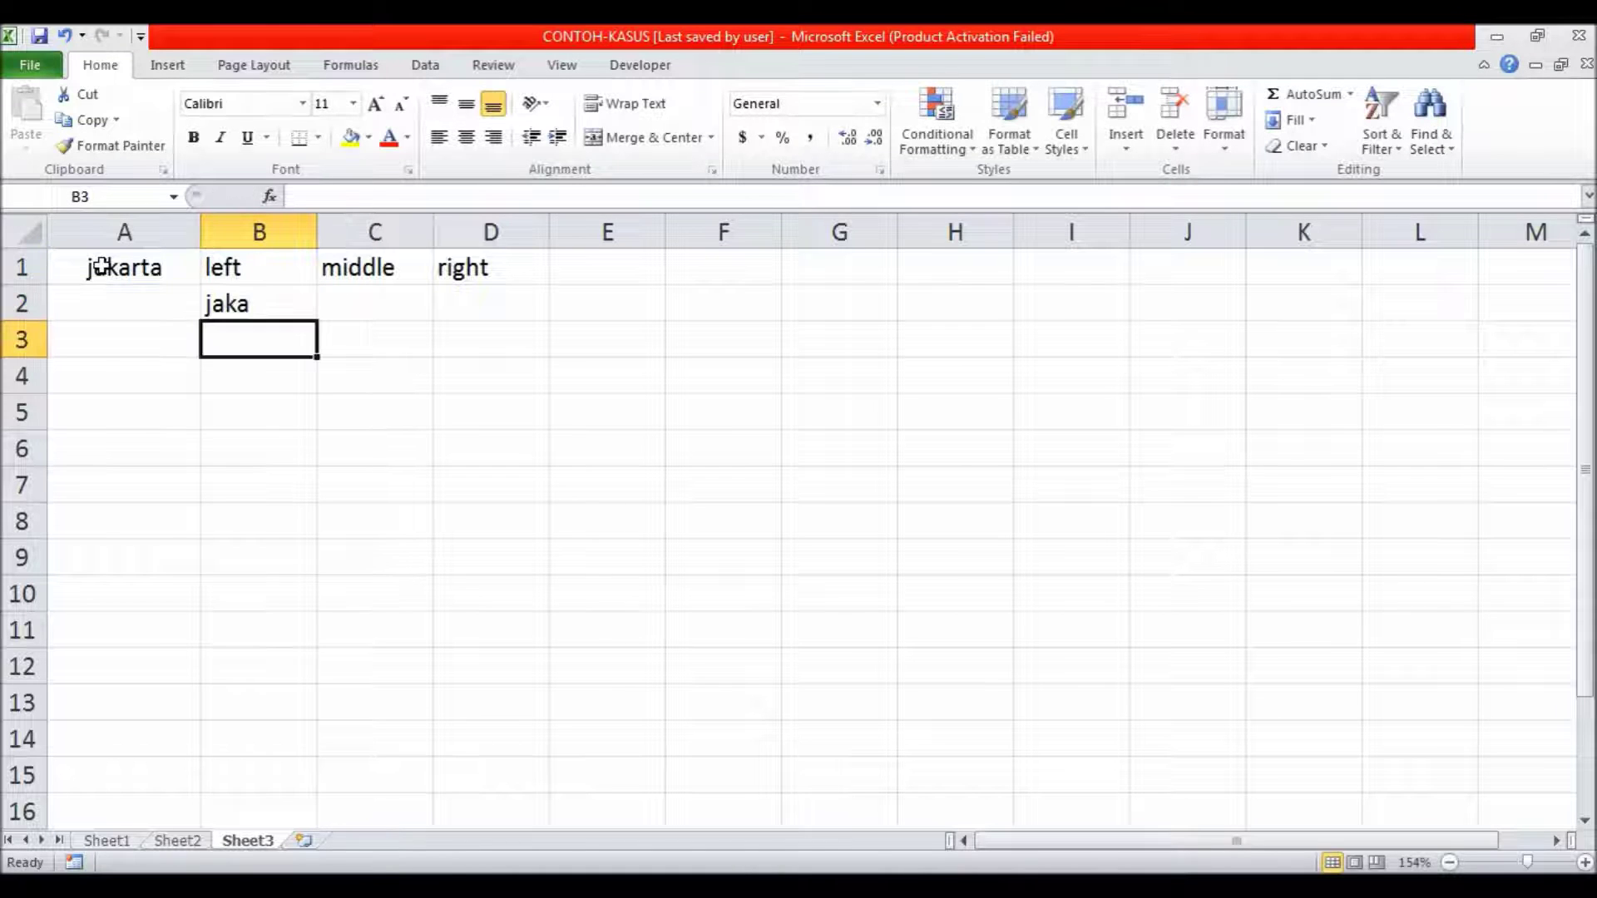
{"action": "left_click", "coordinate": [374, 302]}
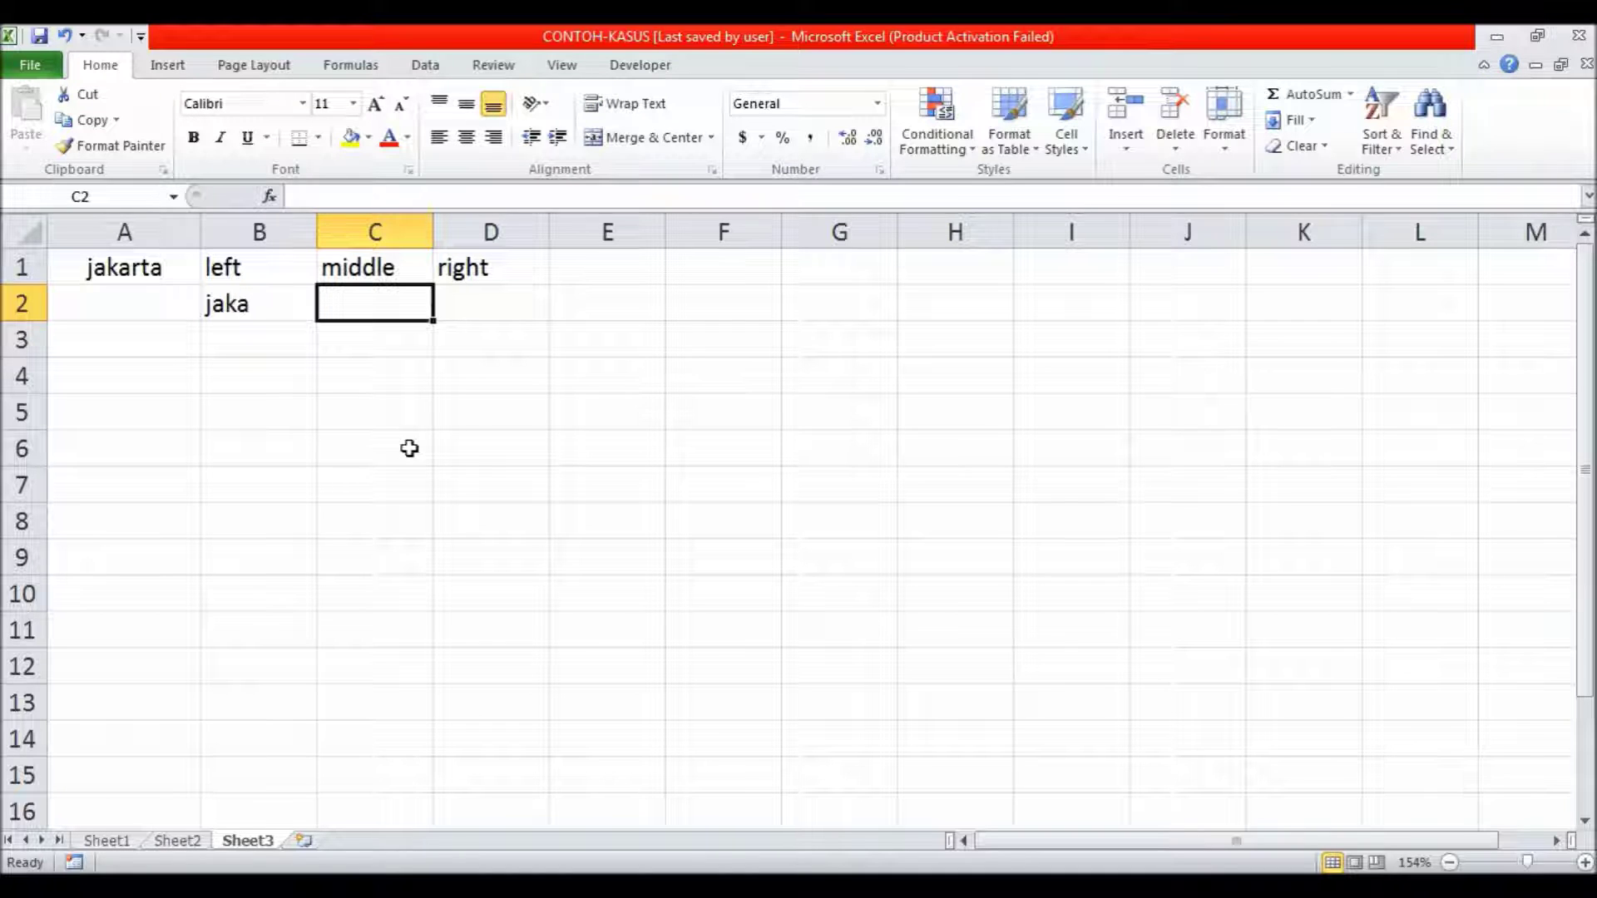
- Enter =MID(A1;2;3) in C2 so it shows aka
{"action": "type", "text": "=mid"}
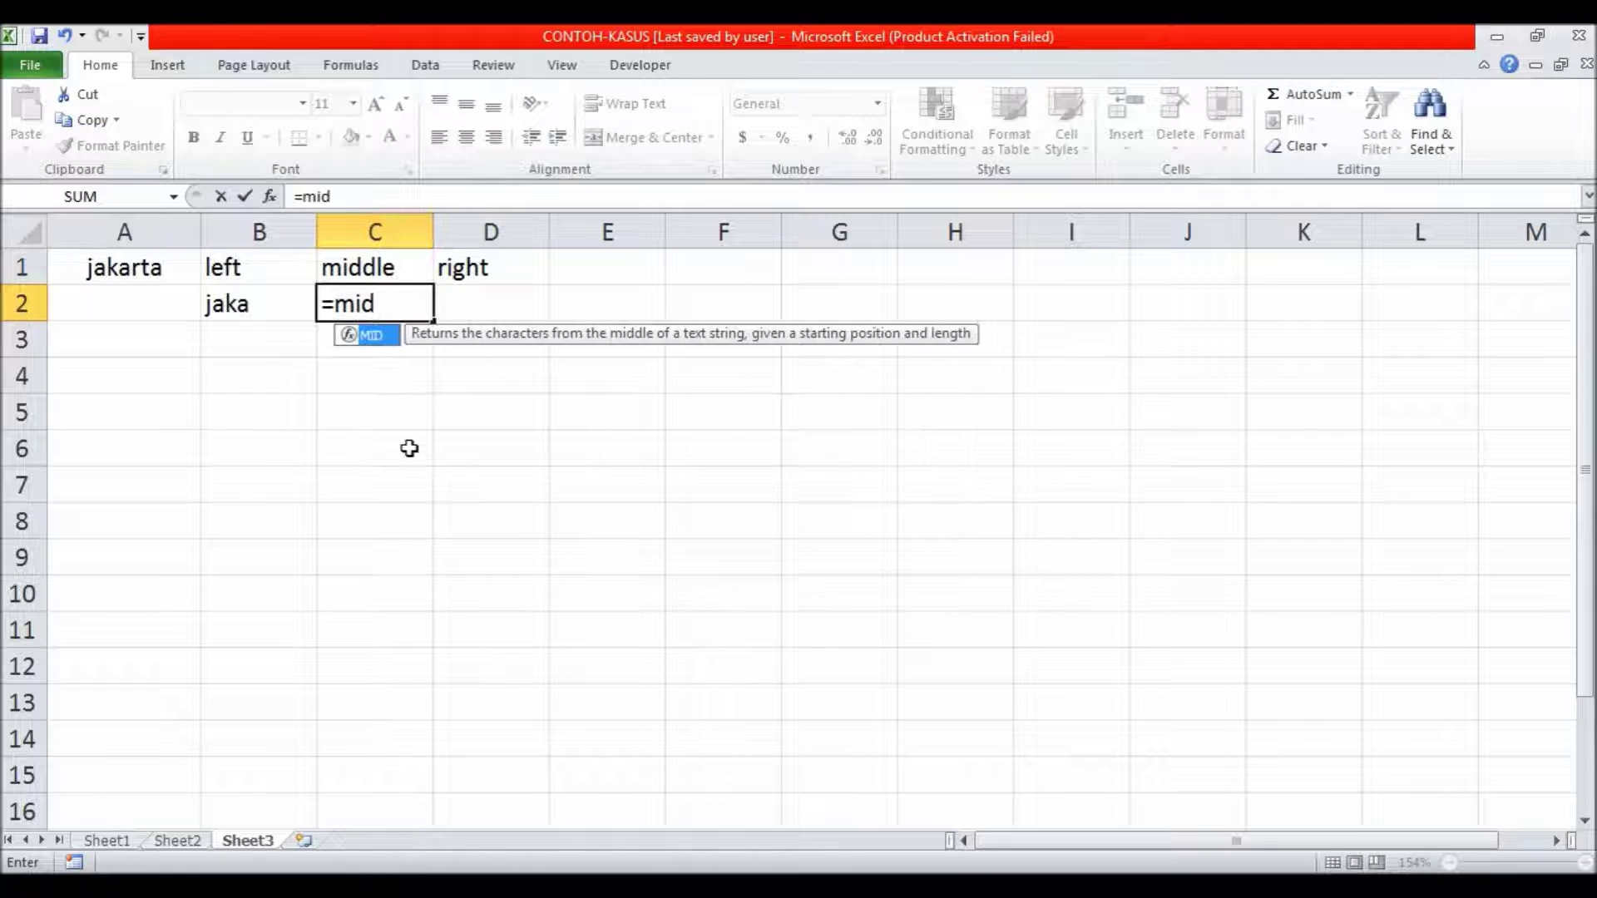
{"action": "type", "text": "("}
{"action": "left_click", "coordinate": [141, 271]}
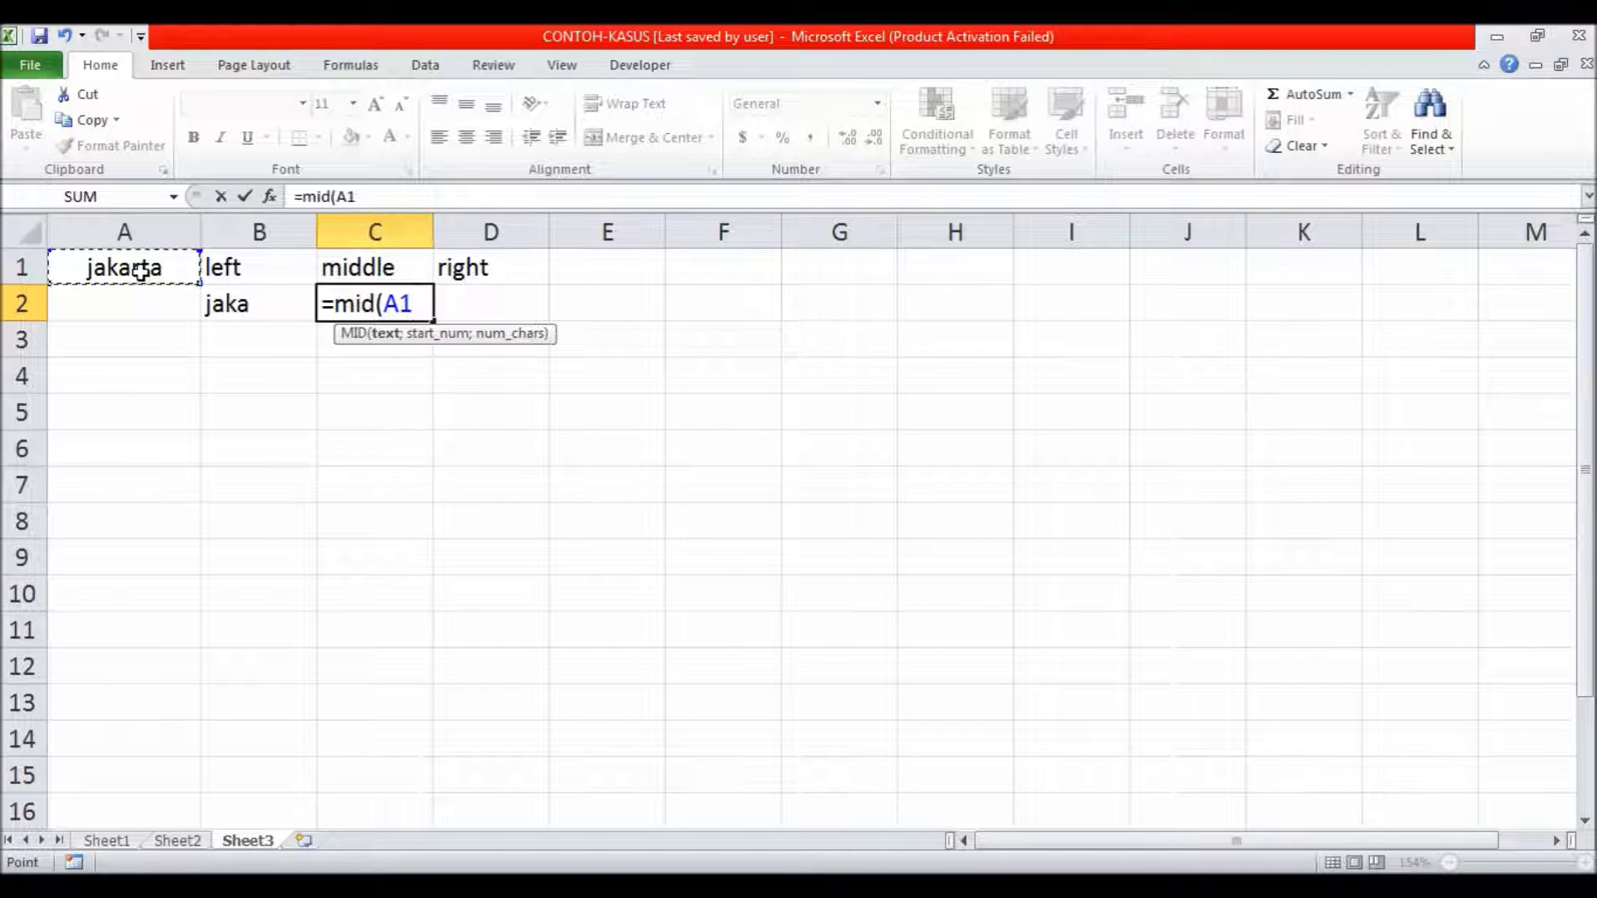
{"action": "type", "text": ";"}
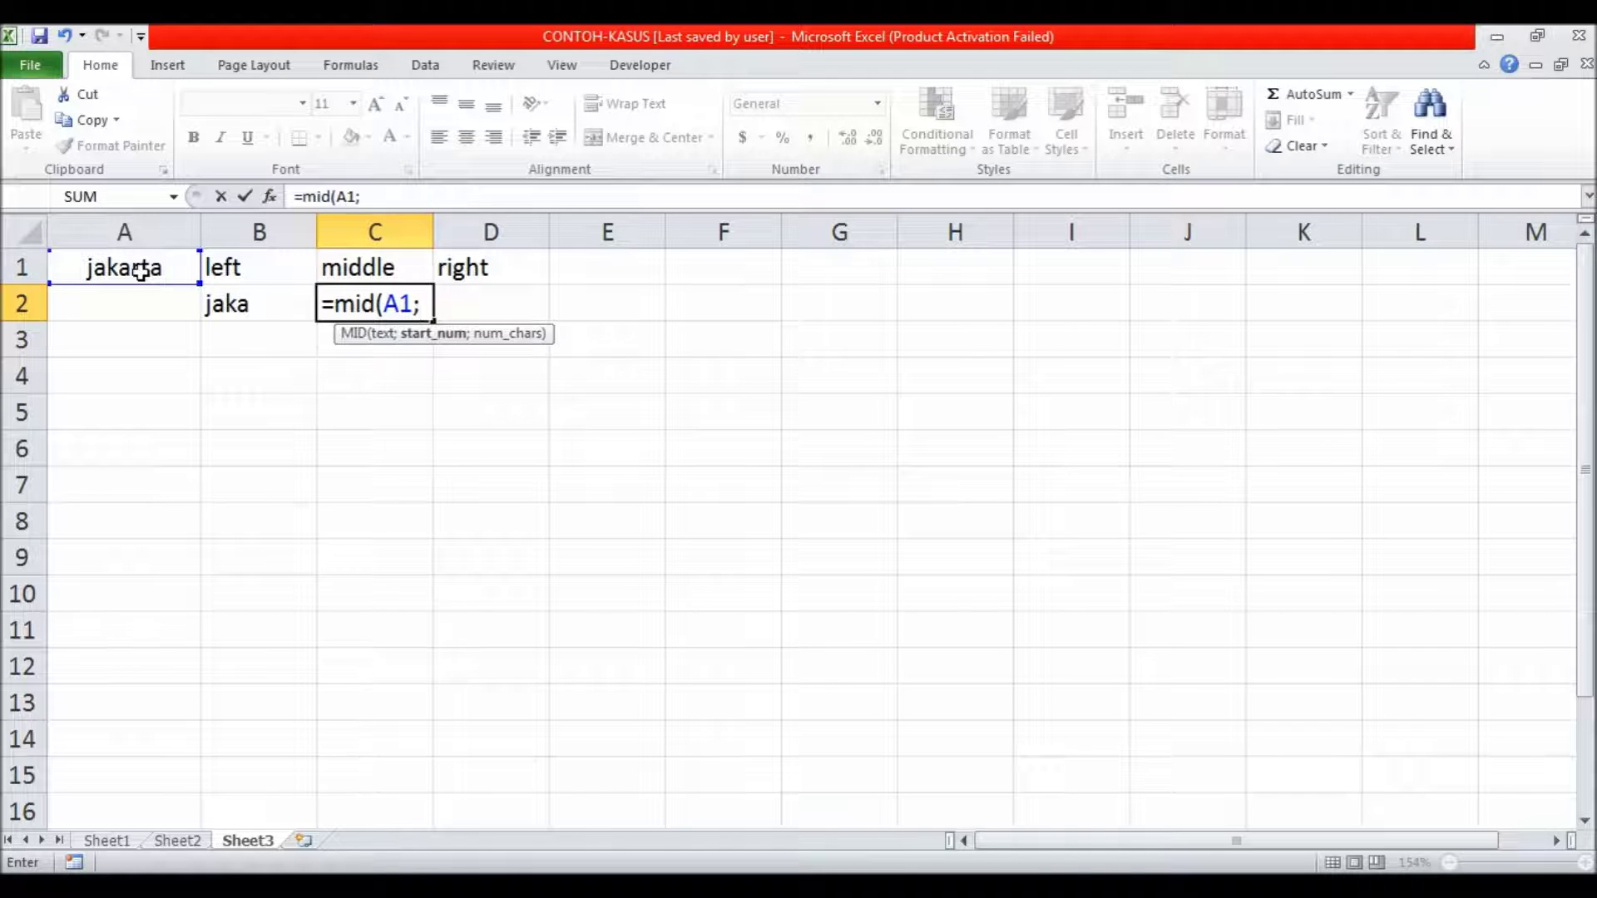
{"action": "type", "text": "2;3)"}
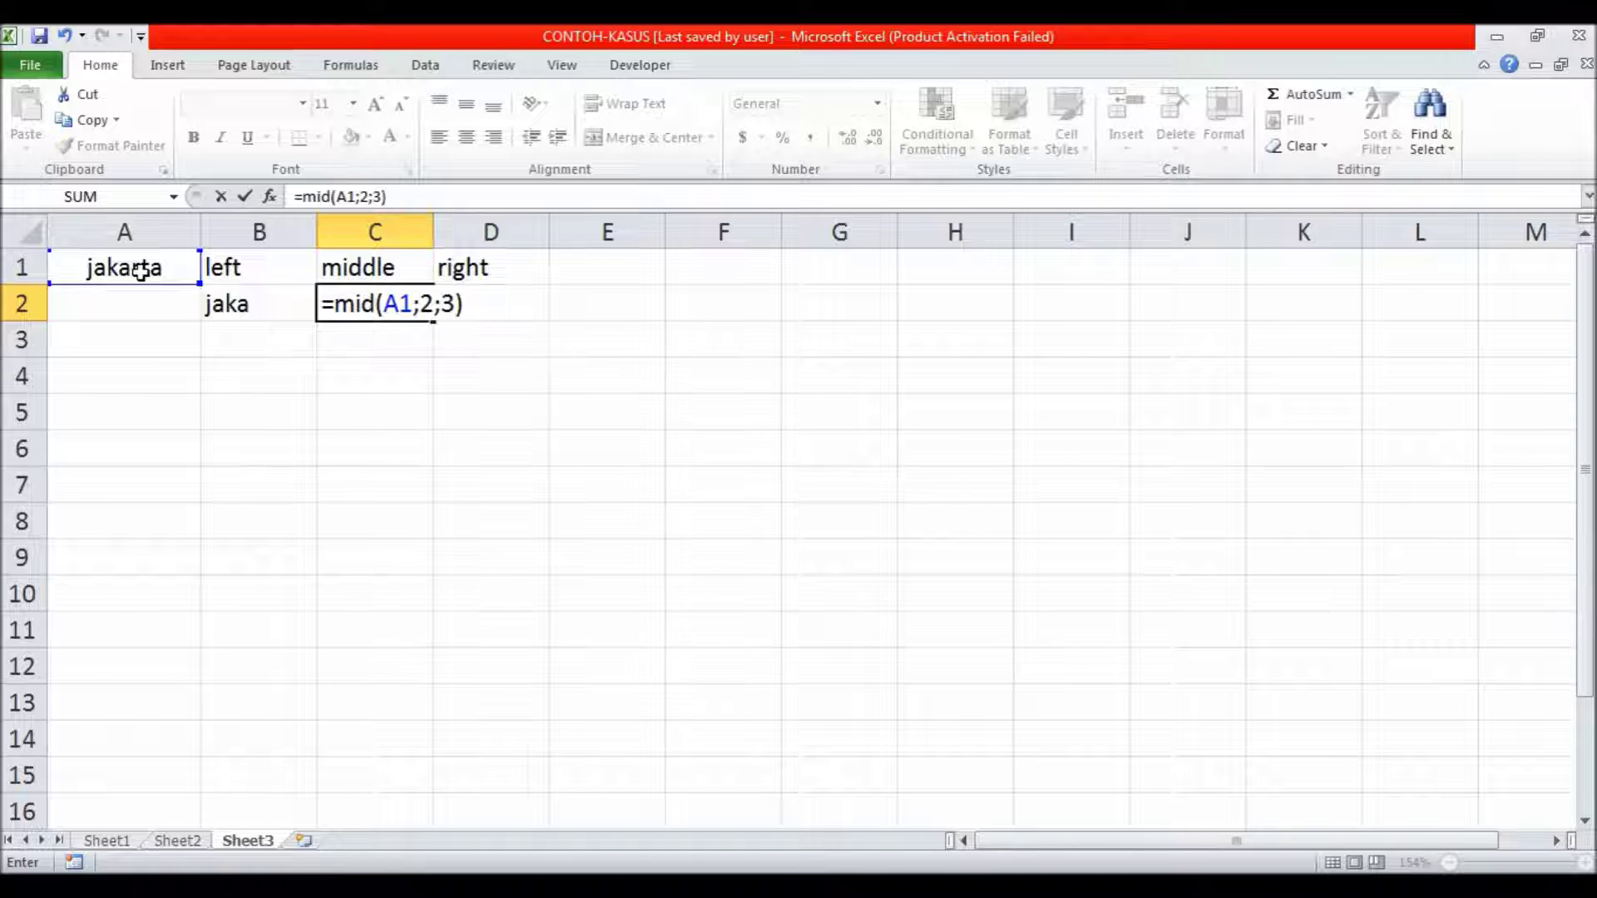
{"action": "key", "text": "Return"}
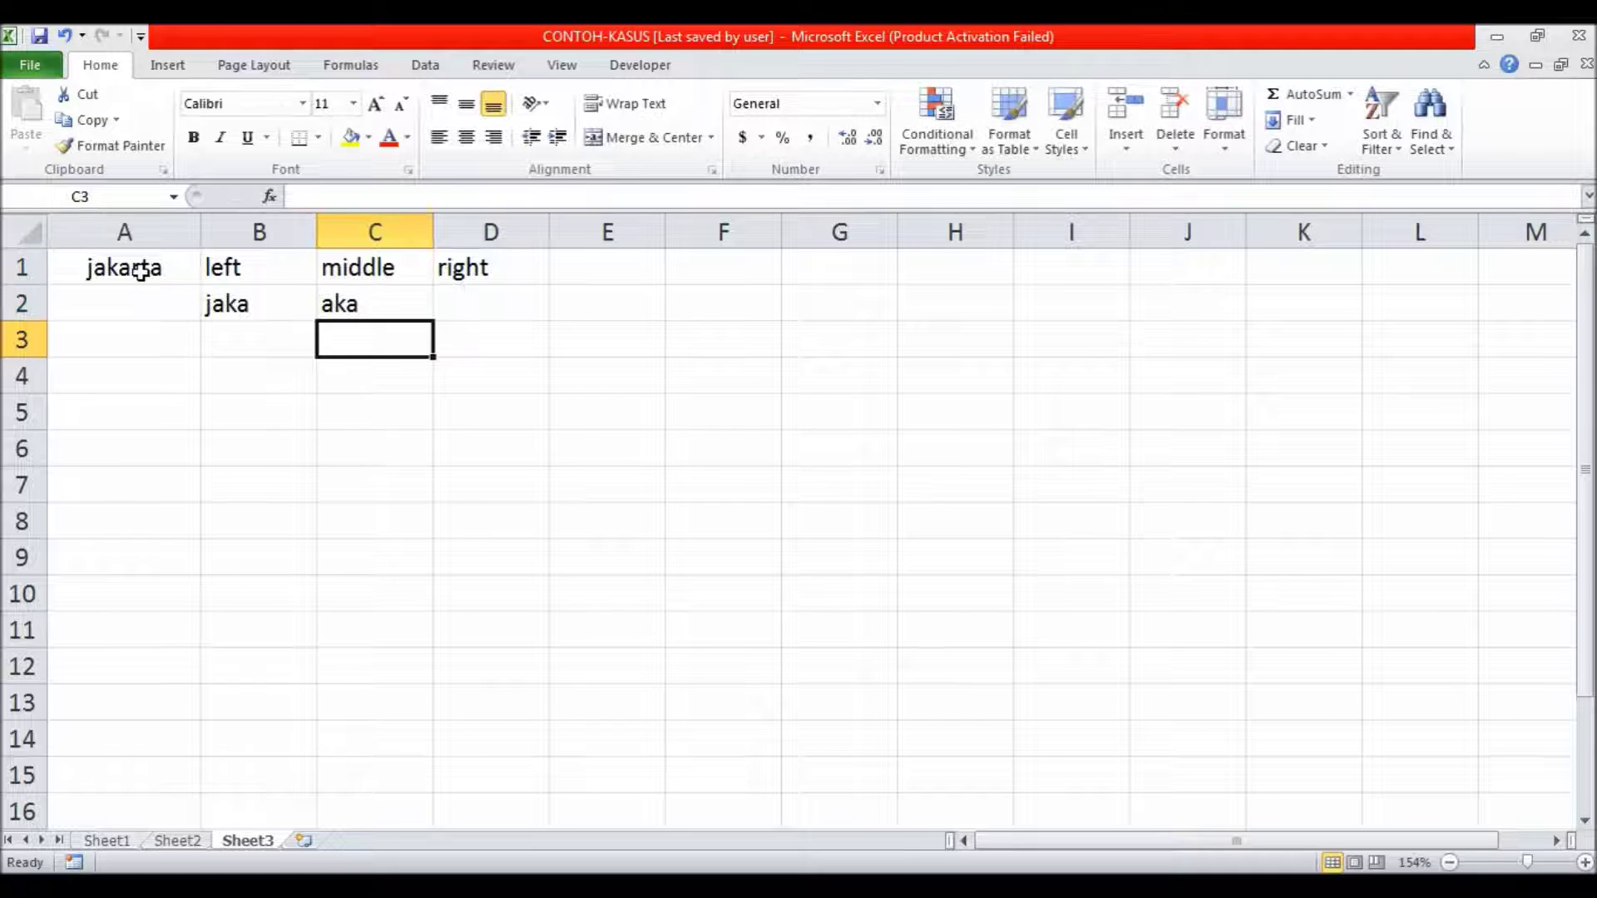
{"action": "left_click", "coordinate": [360, 307]}
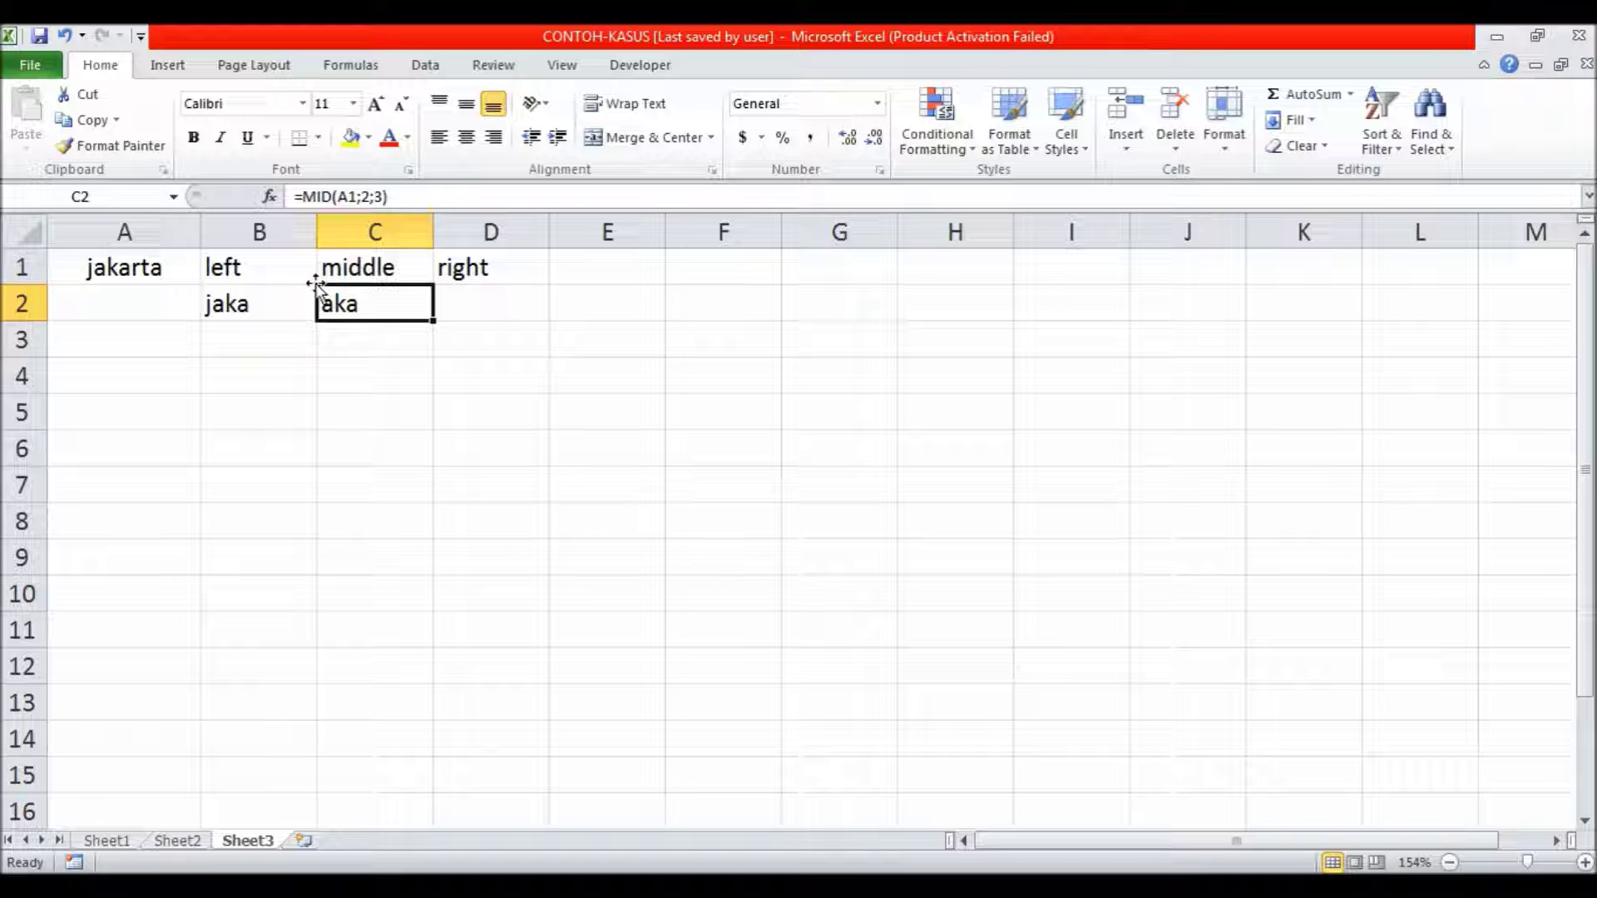
{"action": "left_click", "coordinate": [118, 279]}
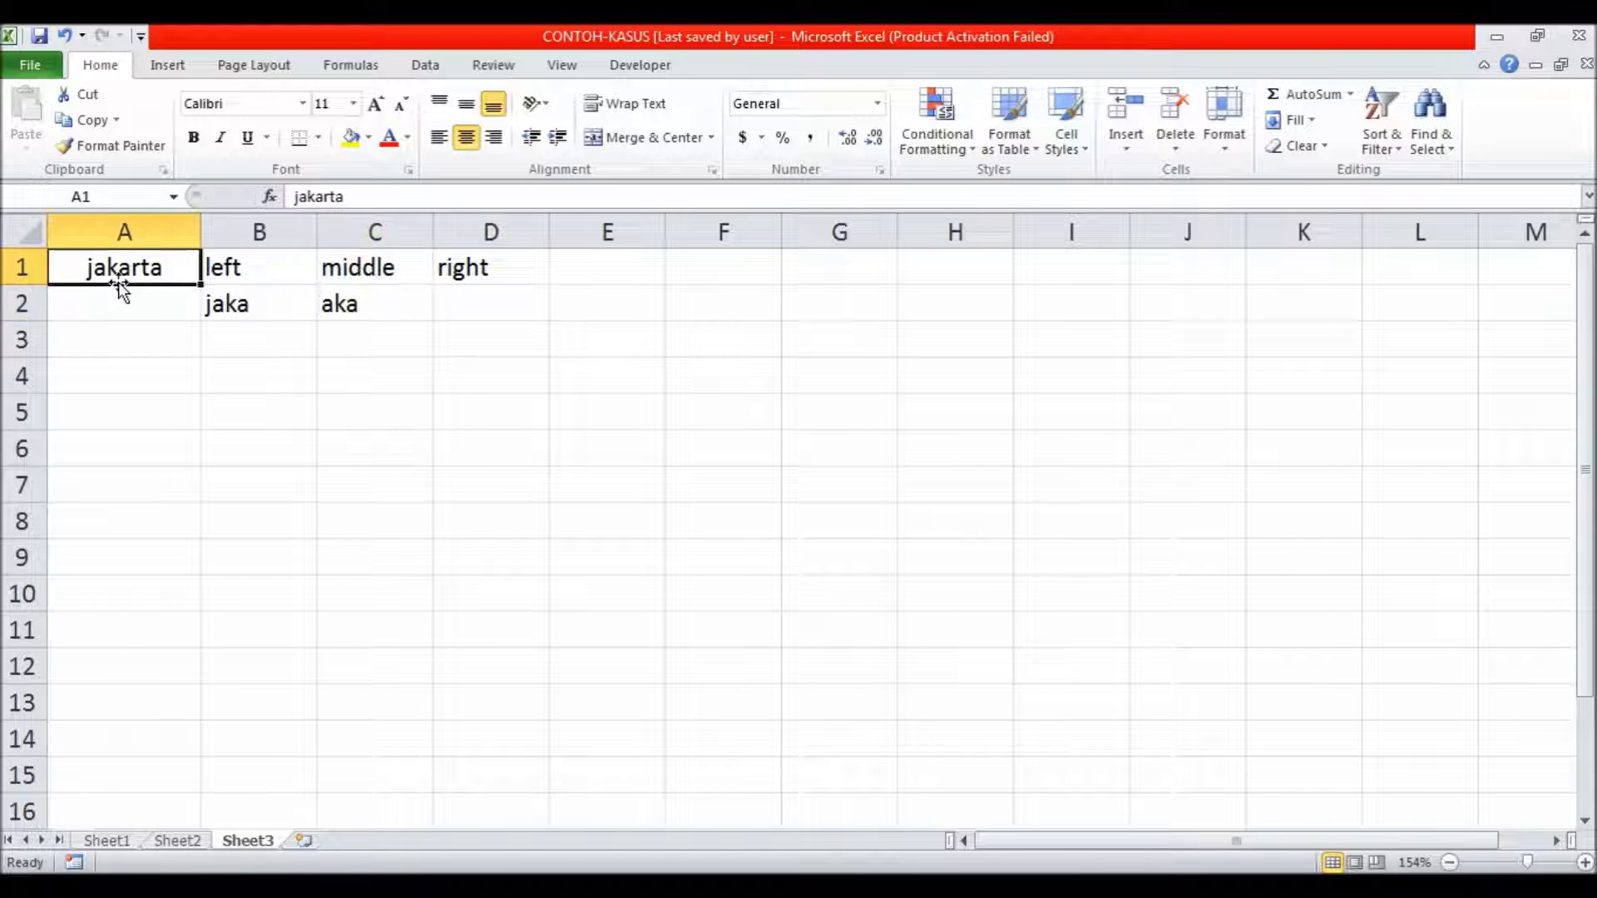
{"action": "left_click", "coordinate": [359, 311]}
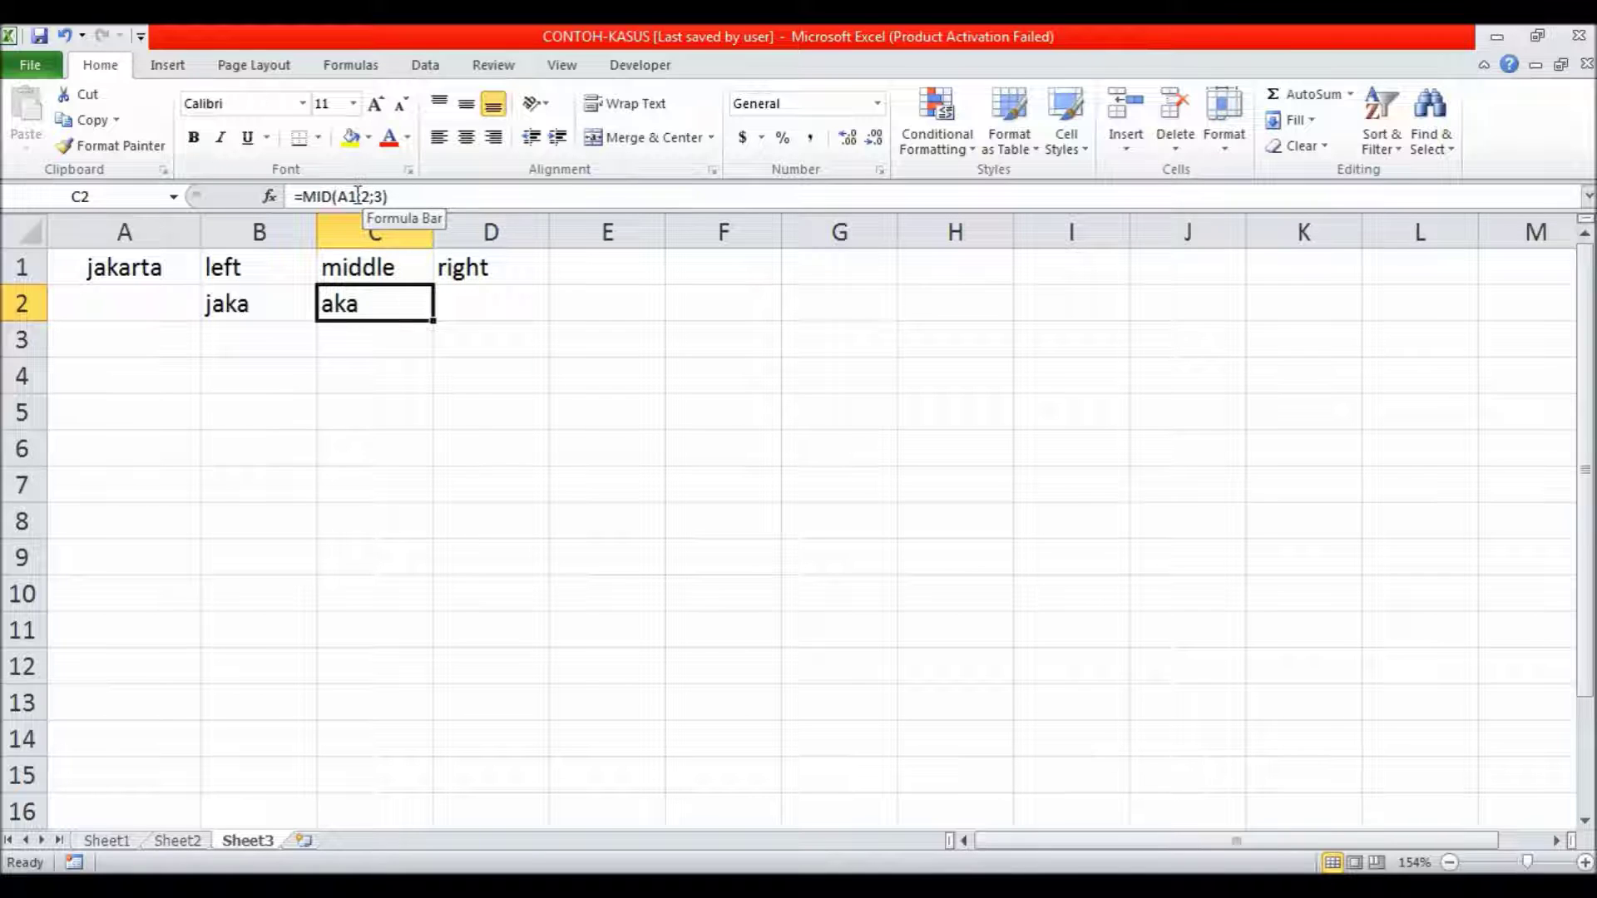
{"action": "left_click", "coordinate": [153, 271]}
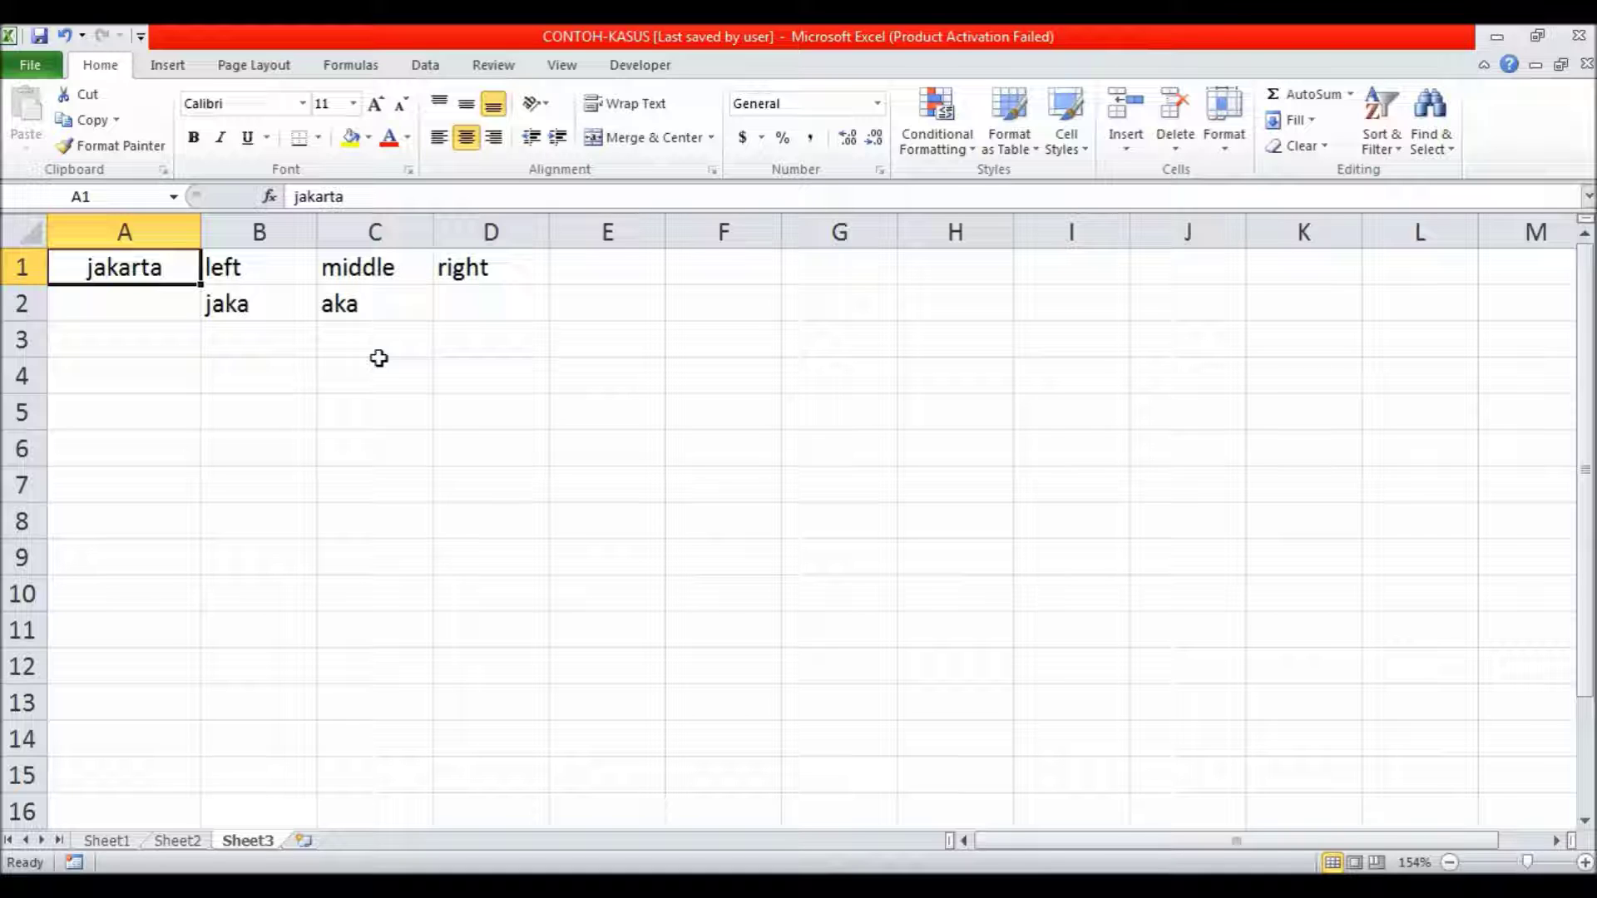
{"action": "left_click", "coordinate": [470, 311]}
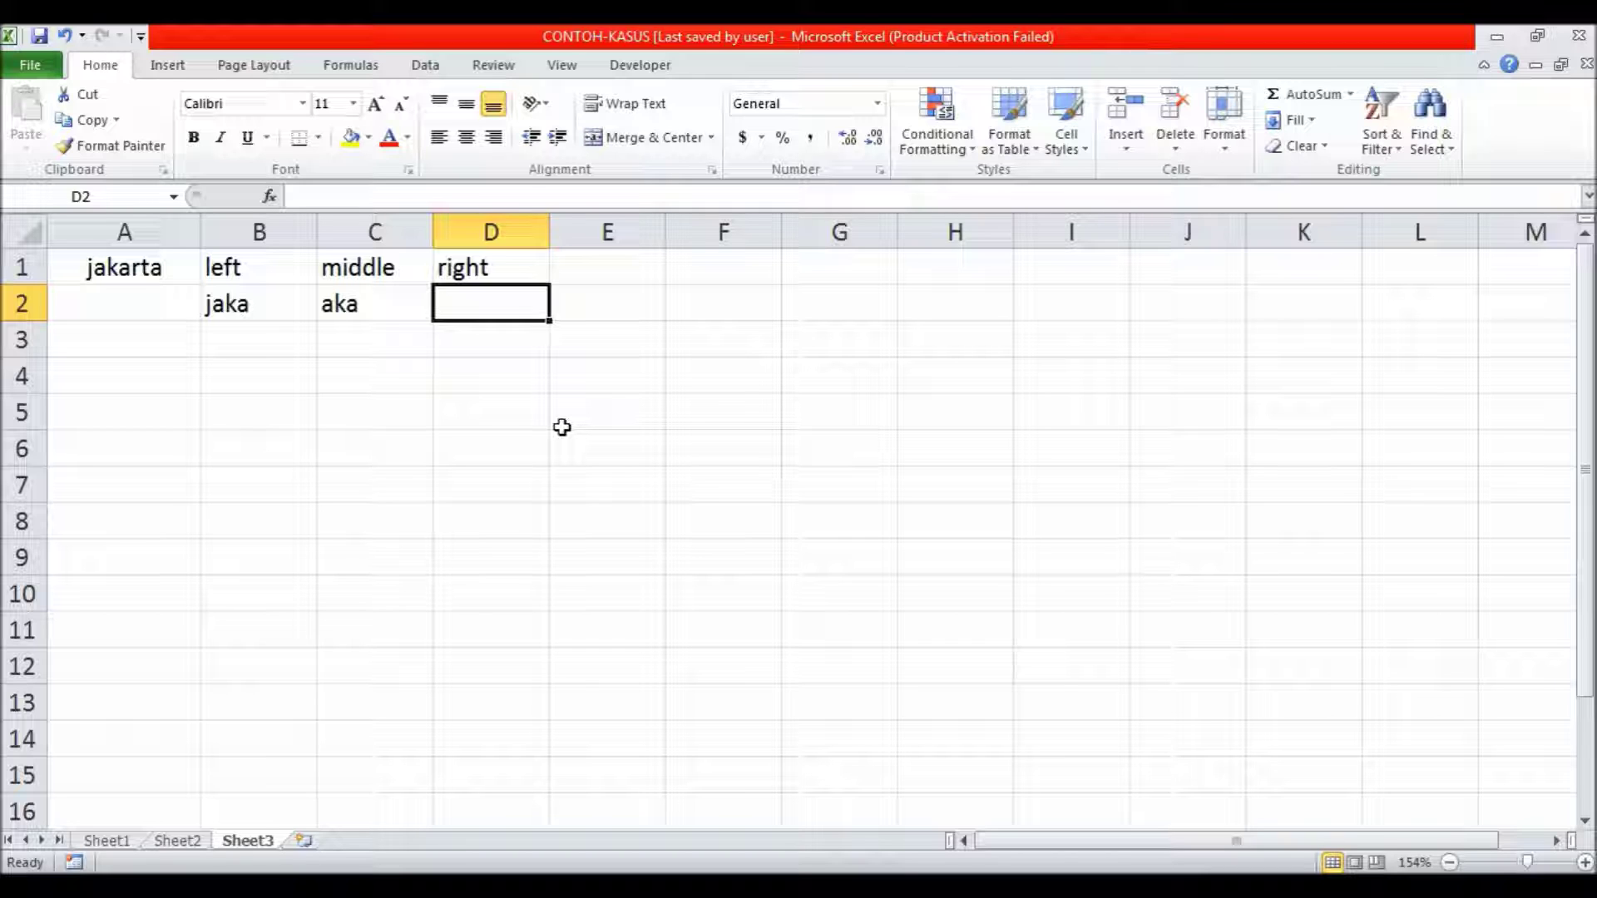
- Enter =RIGHT(A1;4) in D2 to return arta
{"action": "type", "text": "="}
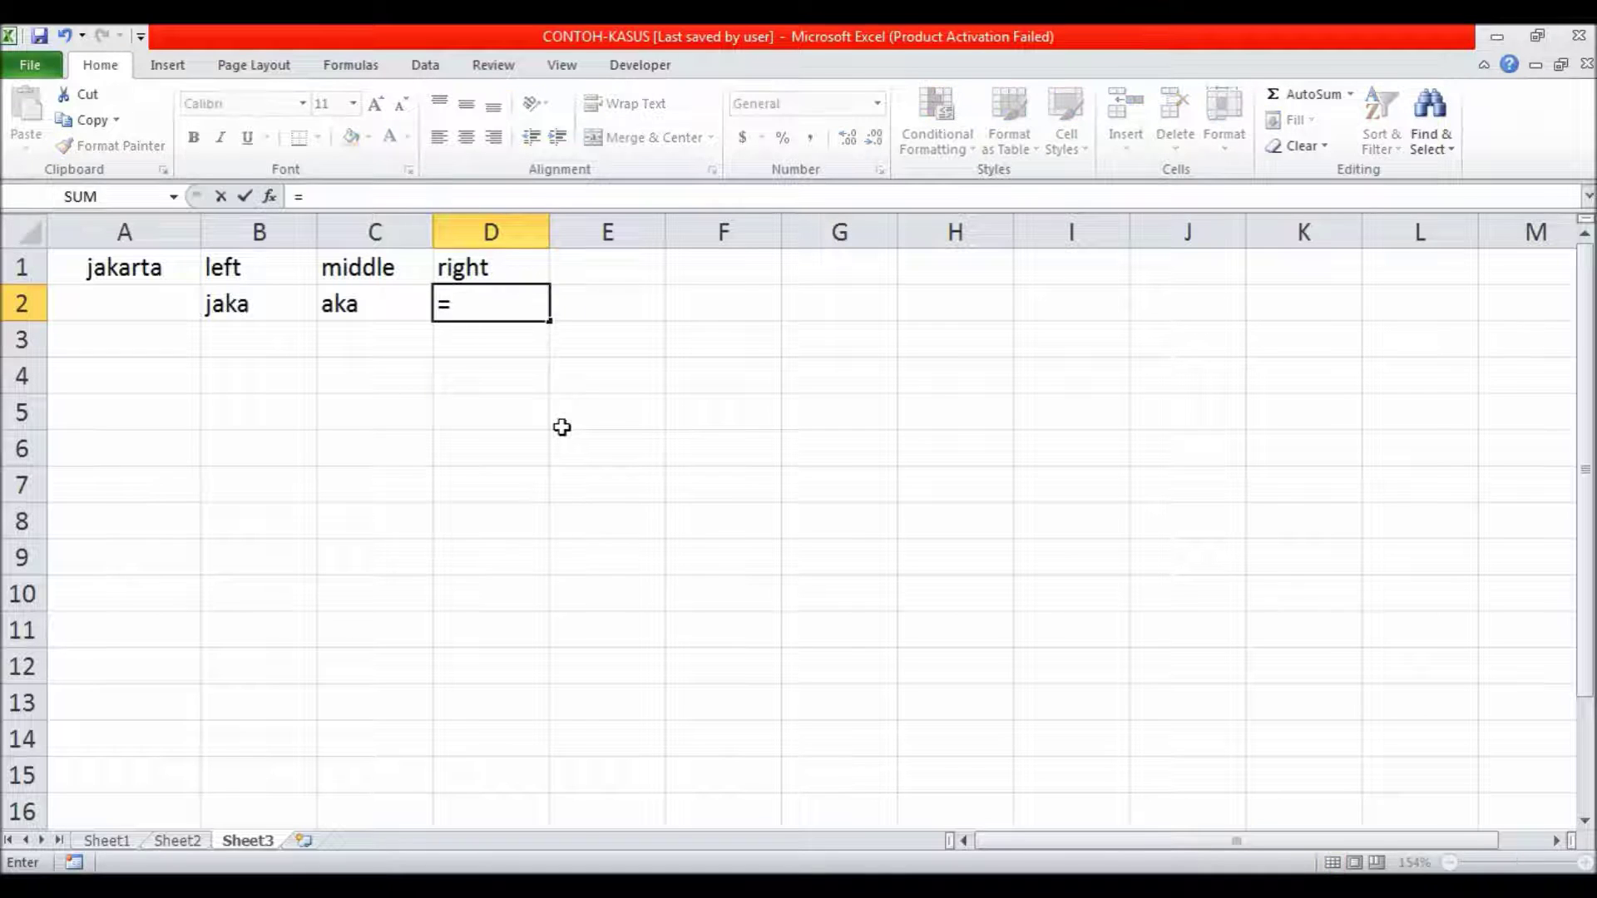
{"action": "type", "text": "right"}
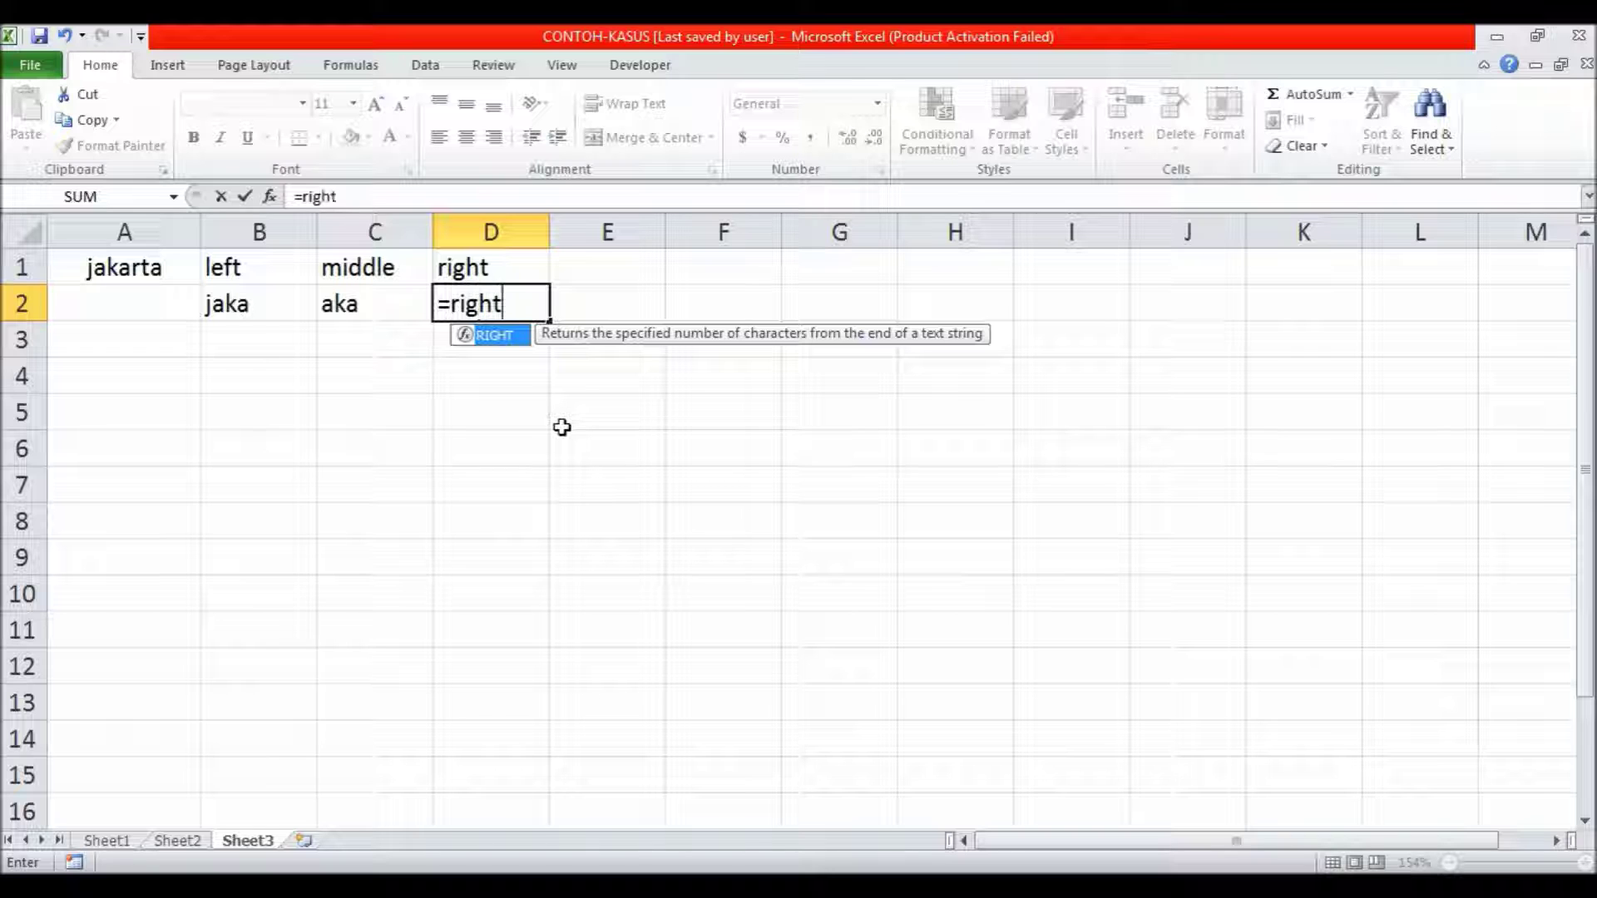
{"action": "type", "text": "("}
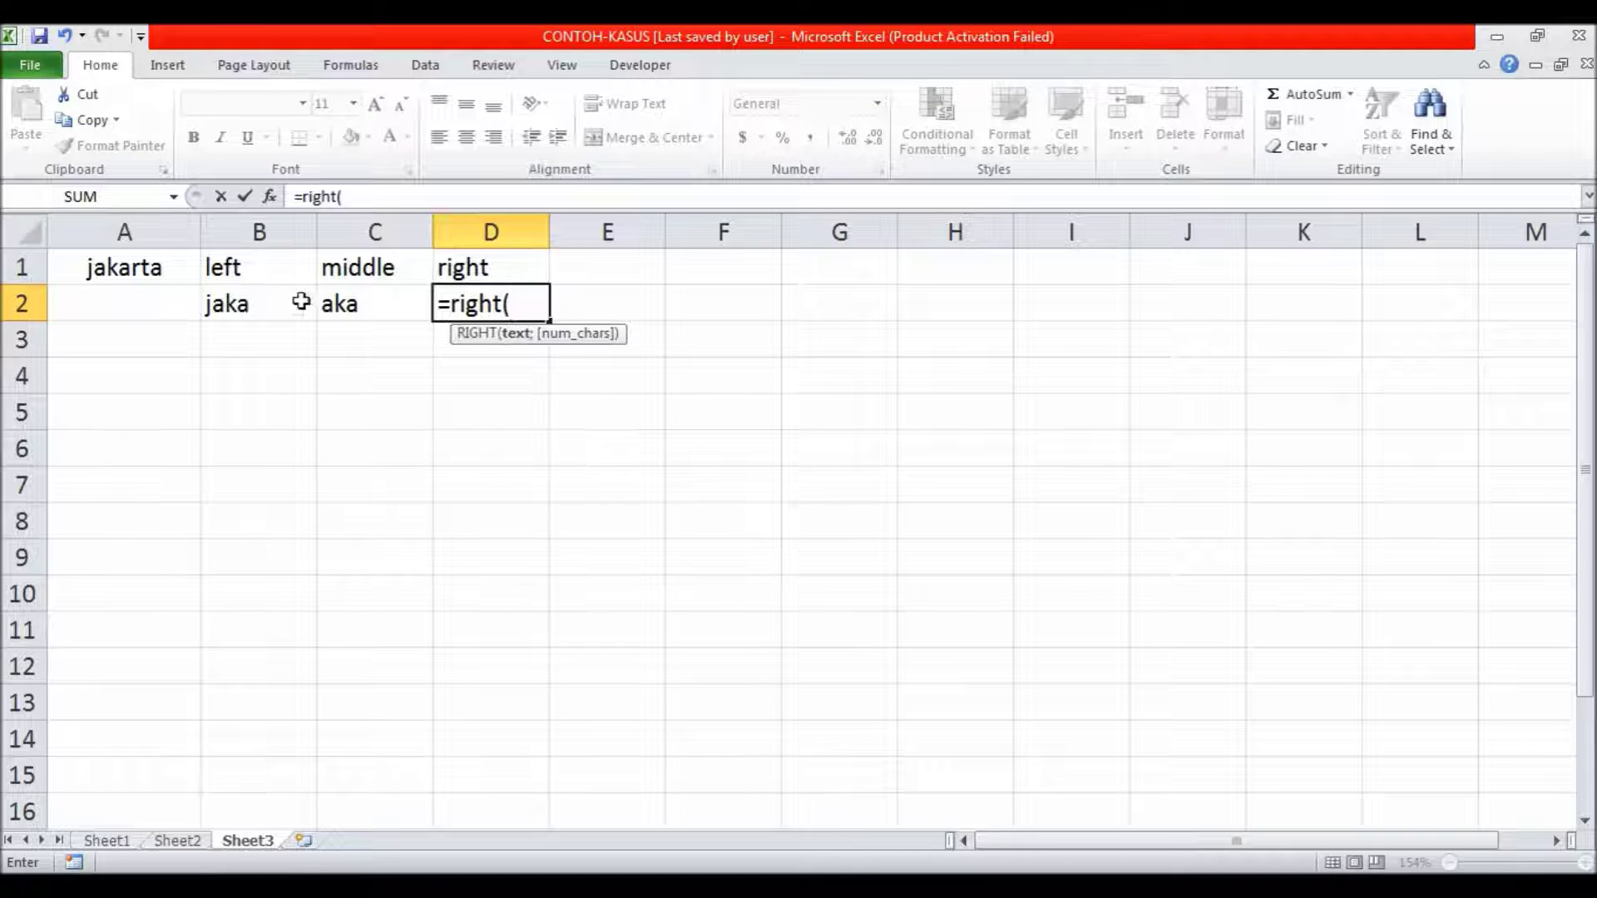
{"action": "left_click", "coordinate": [131, 267]}
{"action": "type", "text": ";"}
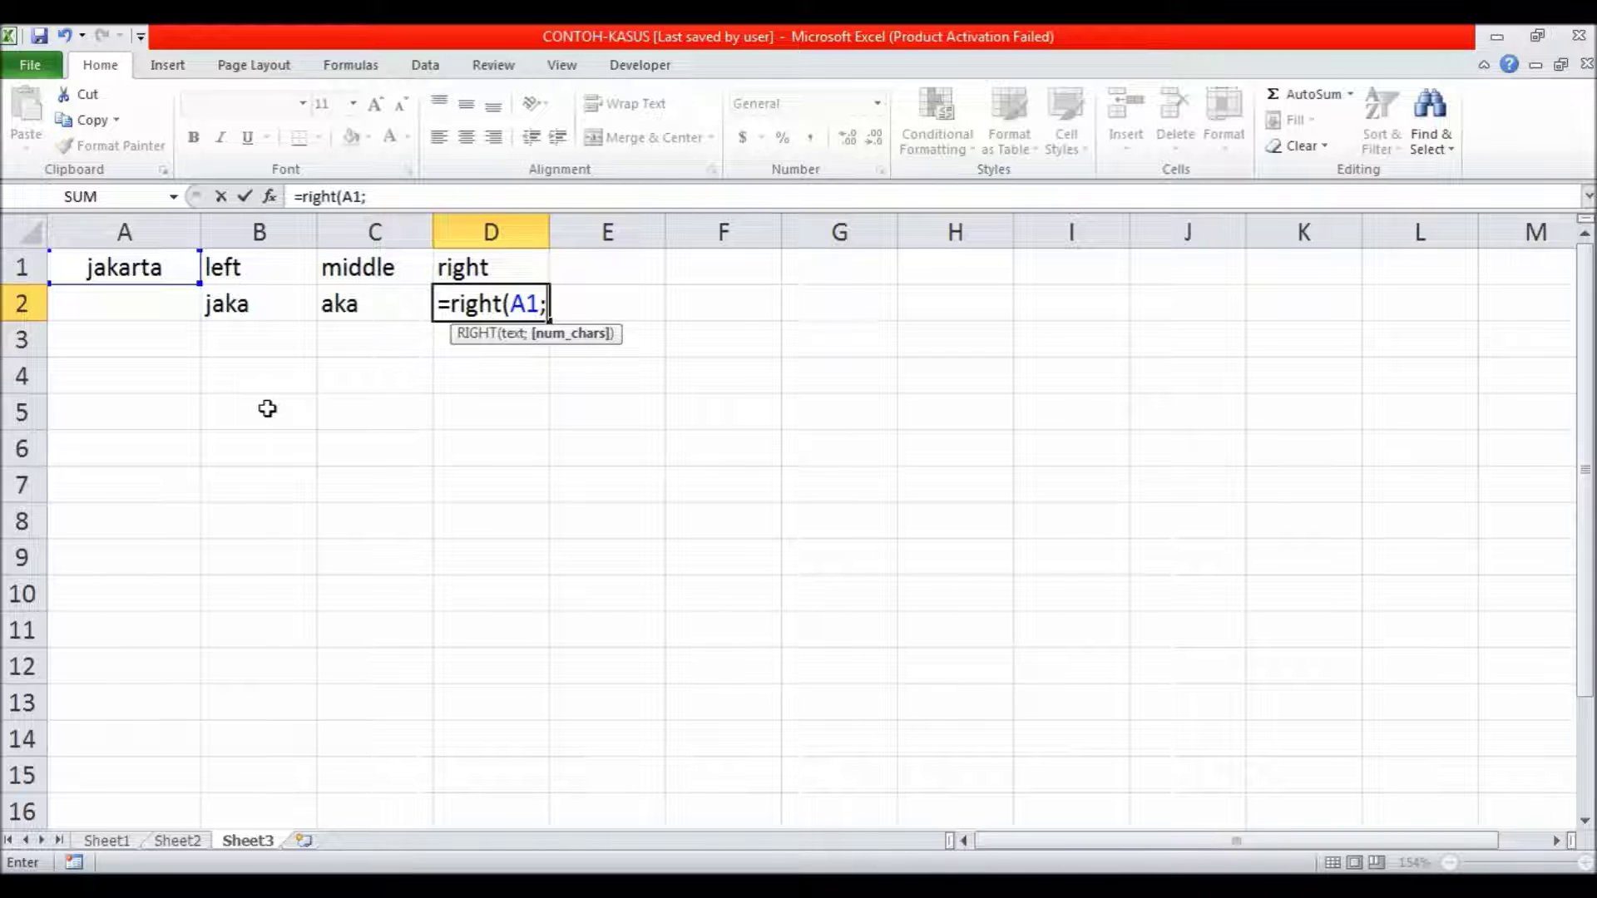
{"action": "type", "text": "4)"}
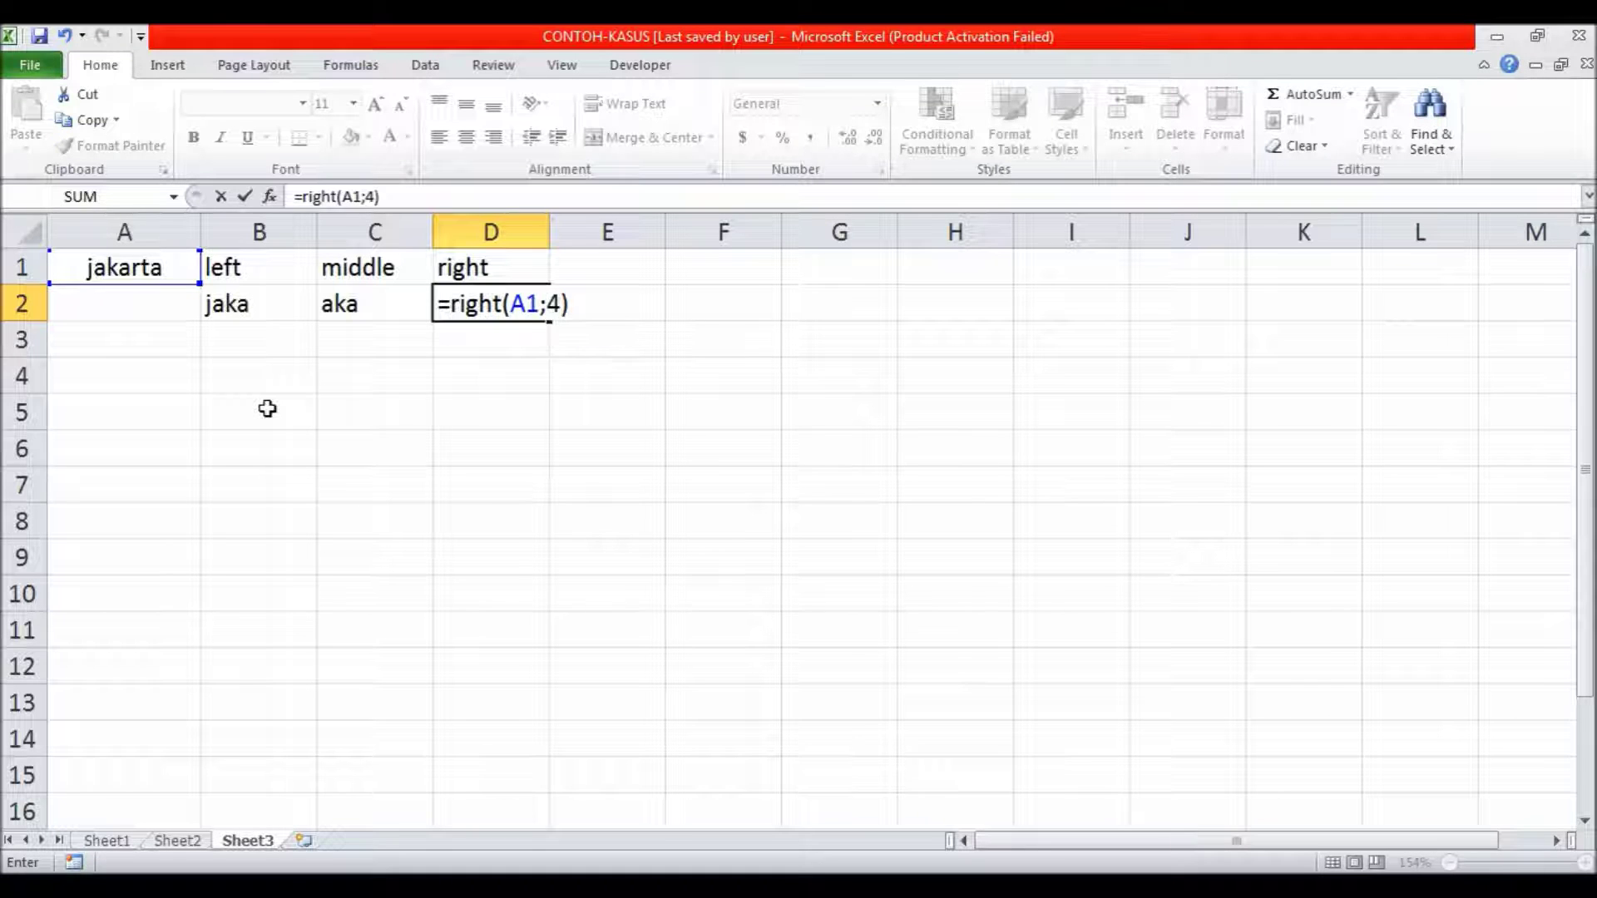
{"action": "key", "text": "Return"}
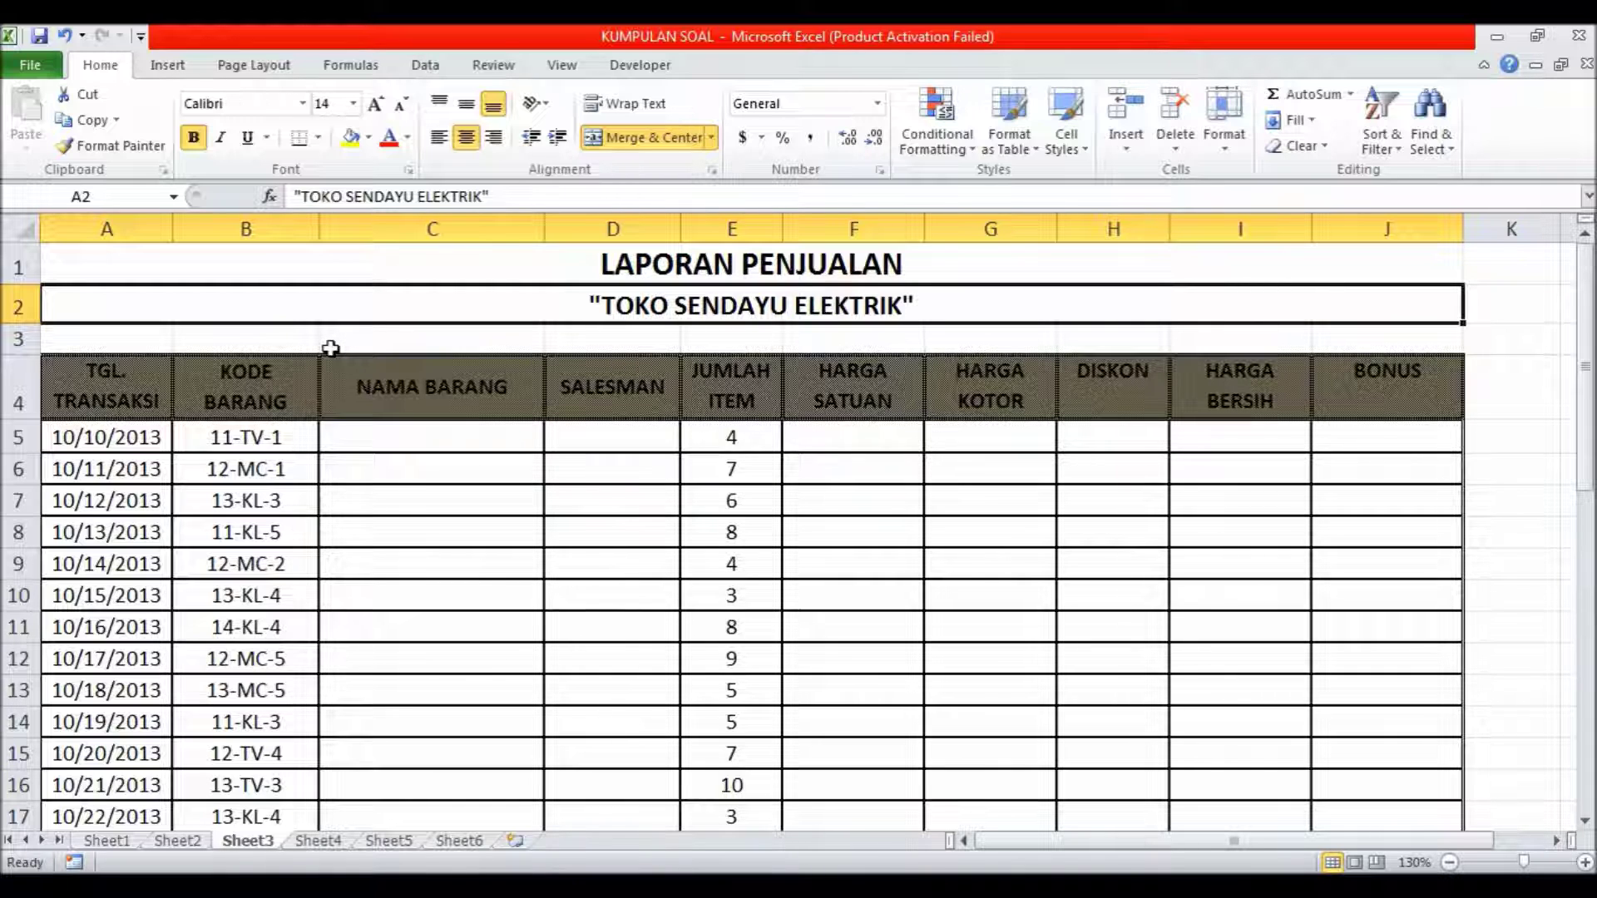
- Scroll through Sheet3's LAPORAN PENJUALAN table and the KETENTUAN code section
{"action": "left_click_drag", "start_coordinate": [1585, 358], "coordinate": [1585, 537]}
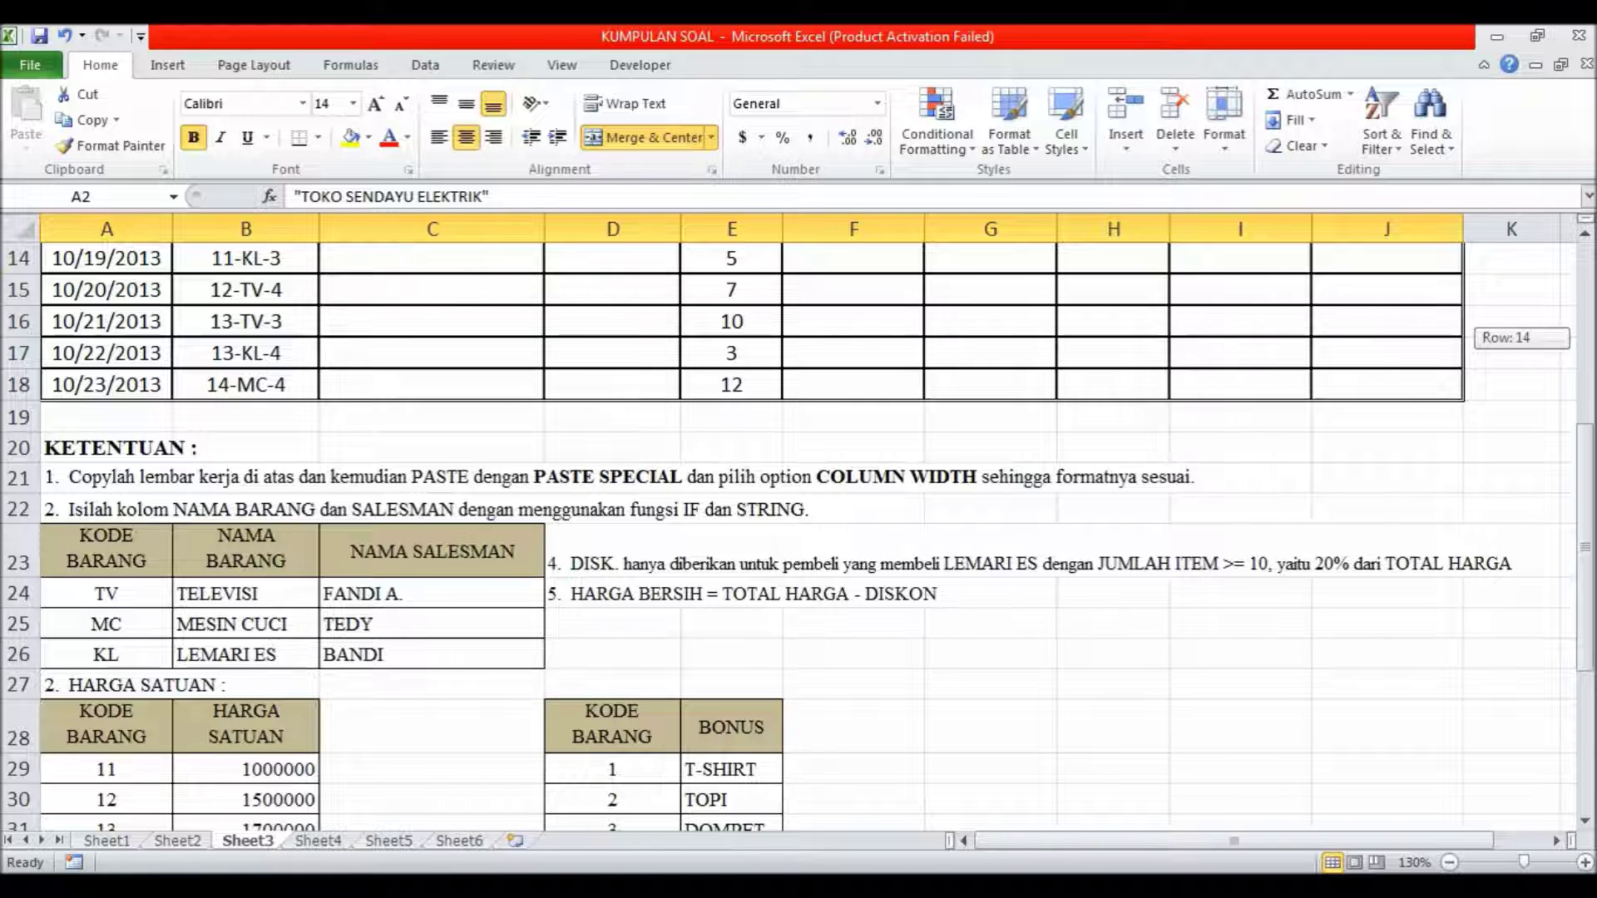
{"action": "left_click_drag", "start_coordinate": [1585, 541], "coordinate": [1584, 249]}
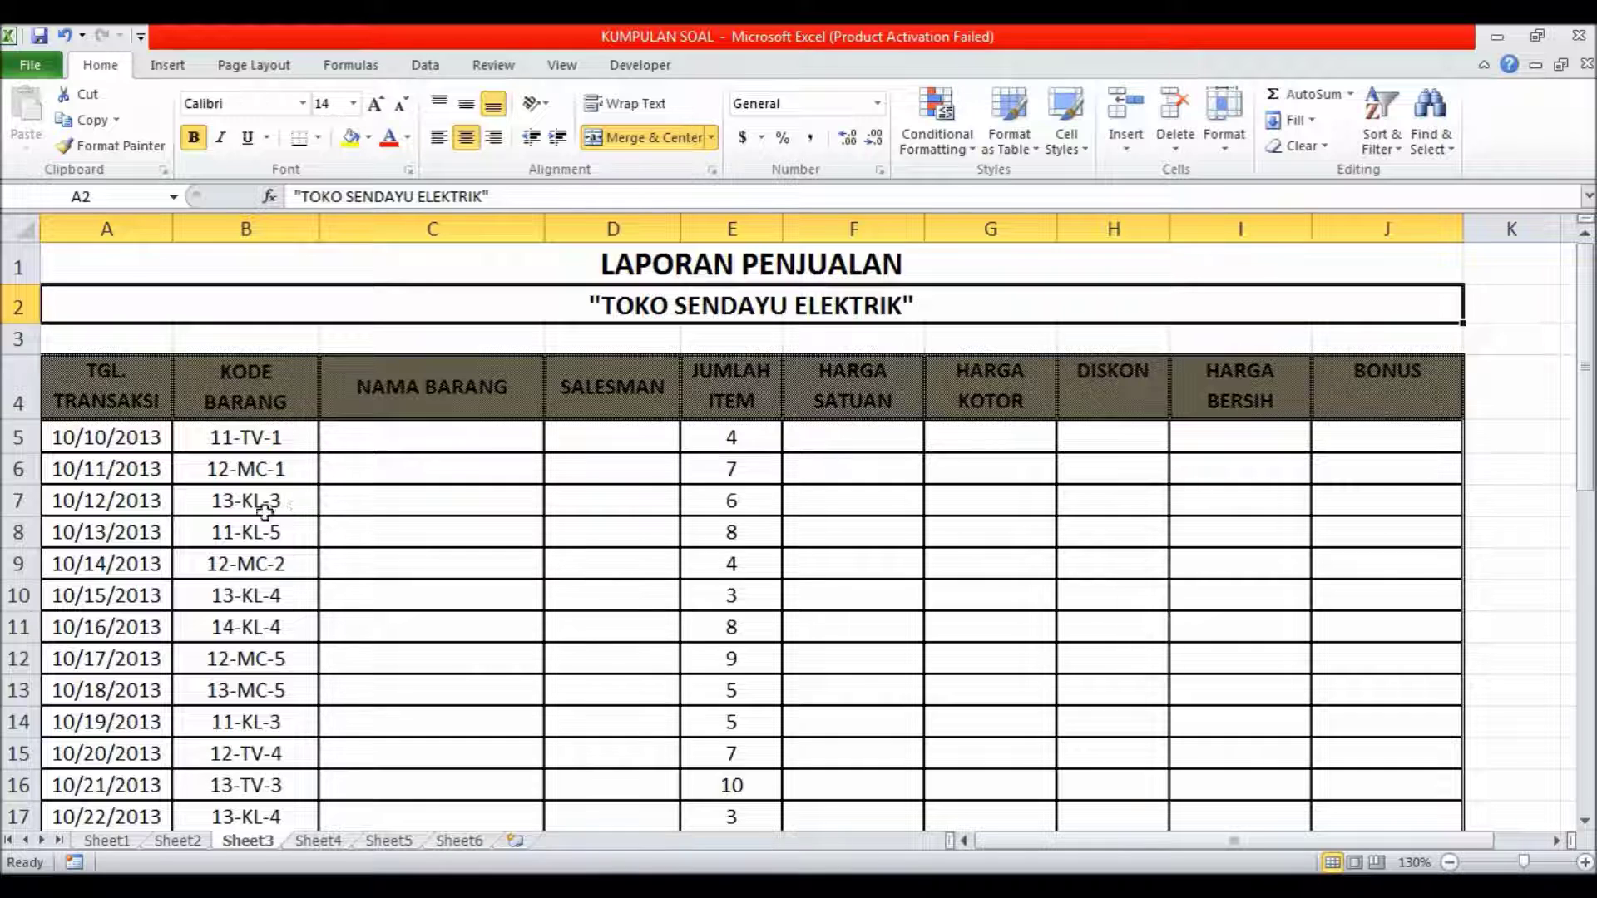
{"action": "left_click_drag", "start_coordinate": [1584, 366], "coordinate": [1585, 594]}
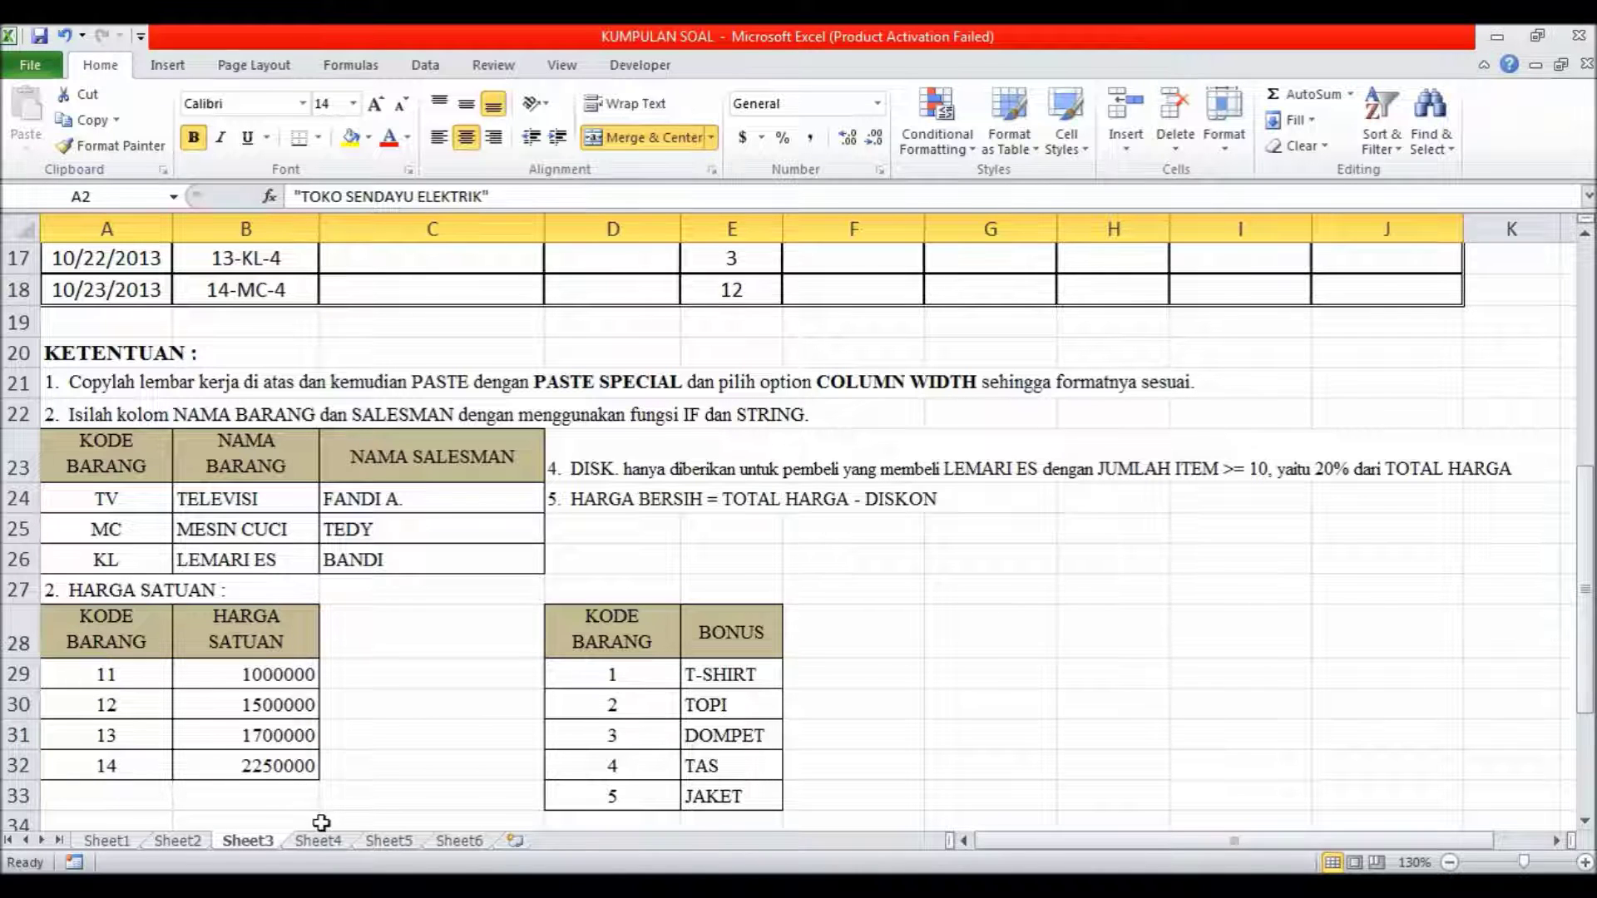
{"action": "left_click_drag", "start_coordinate": [1588, 482], "coordinate": [1588, 334]}
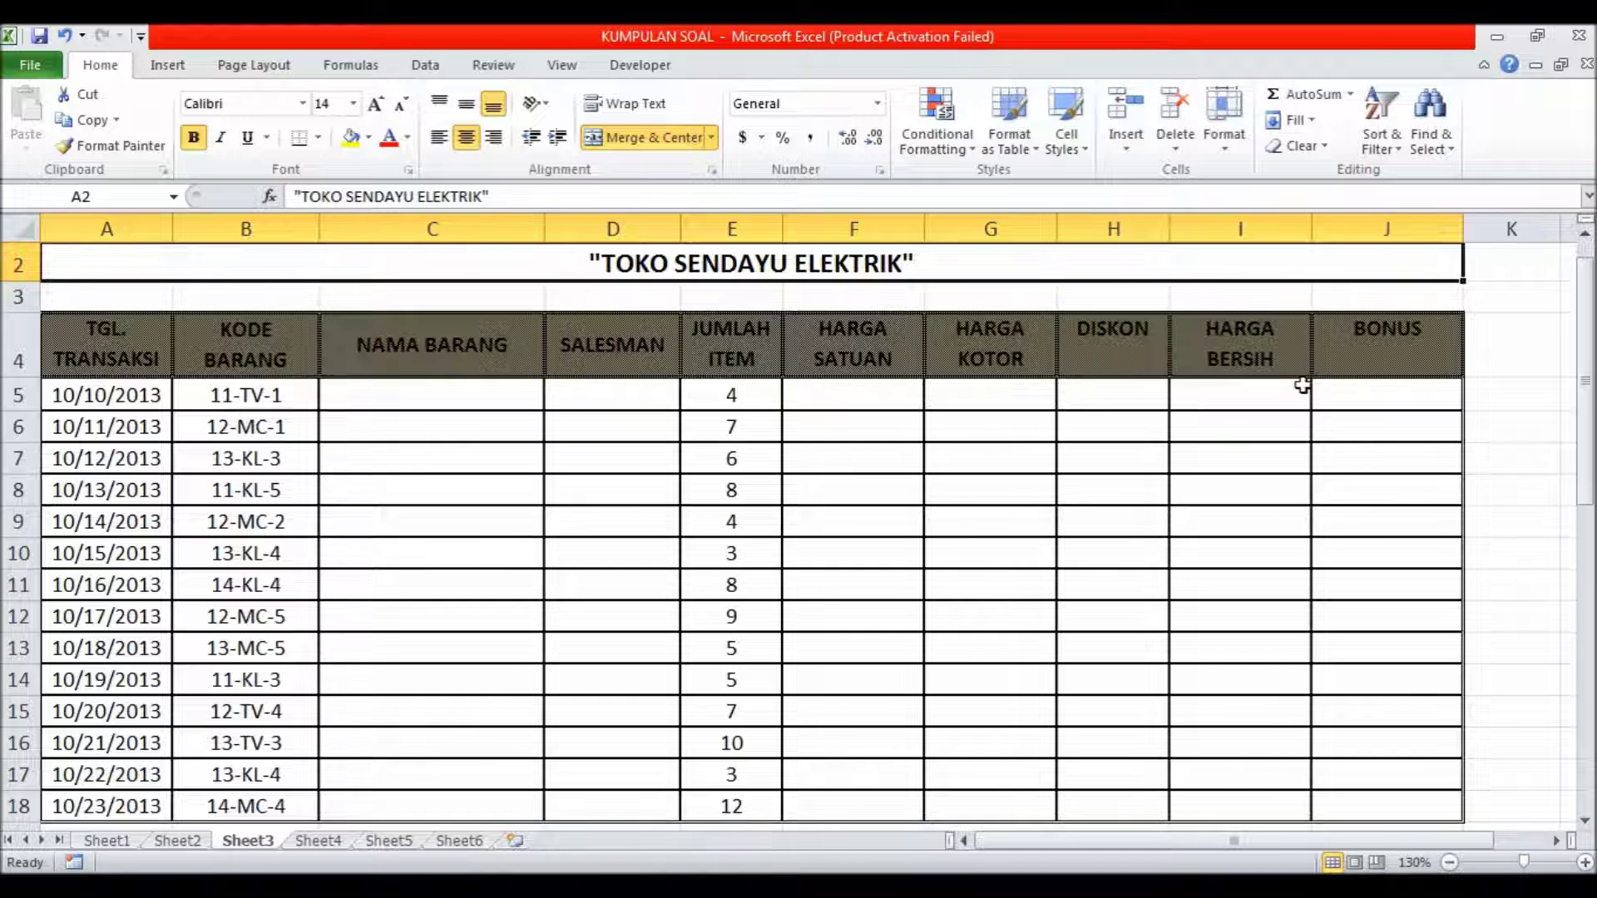
{"action": "left_click_drag", "start_coordinate": [1582, 339], "coordinate": [1582, 576]}
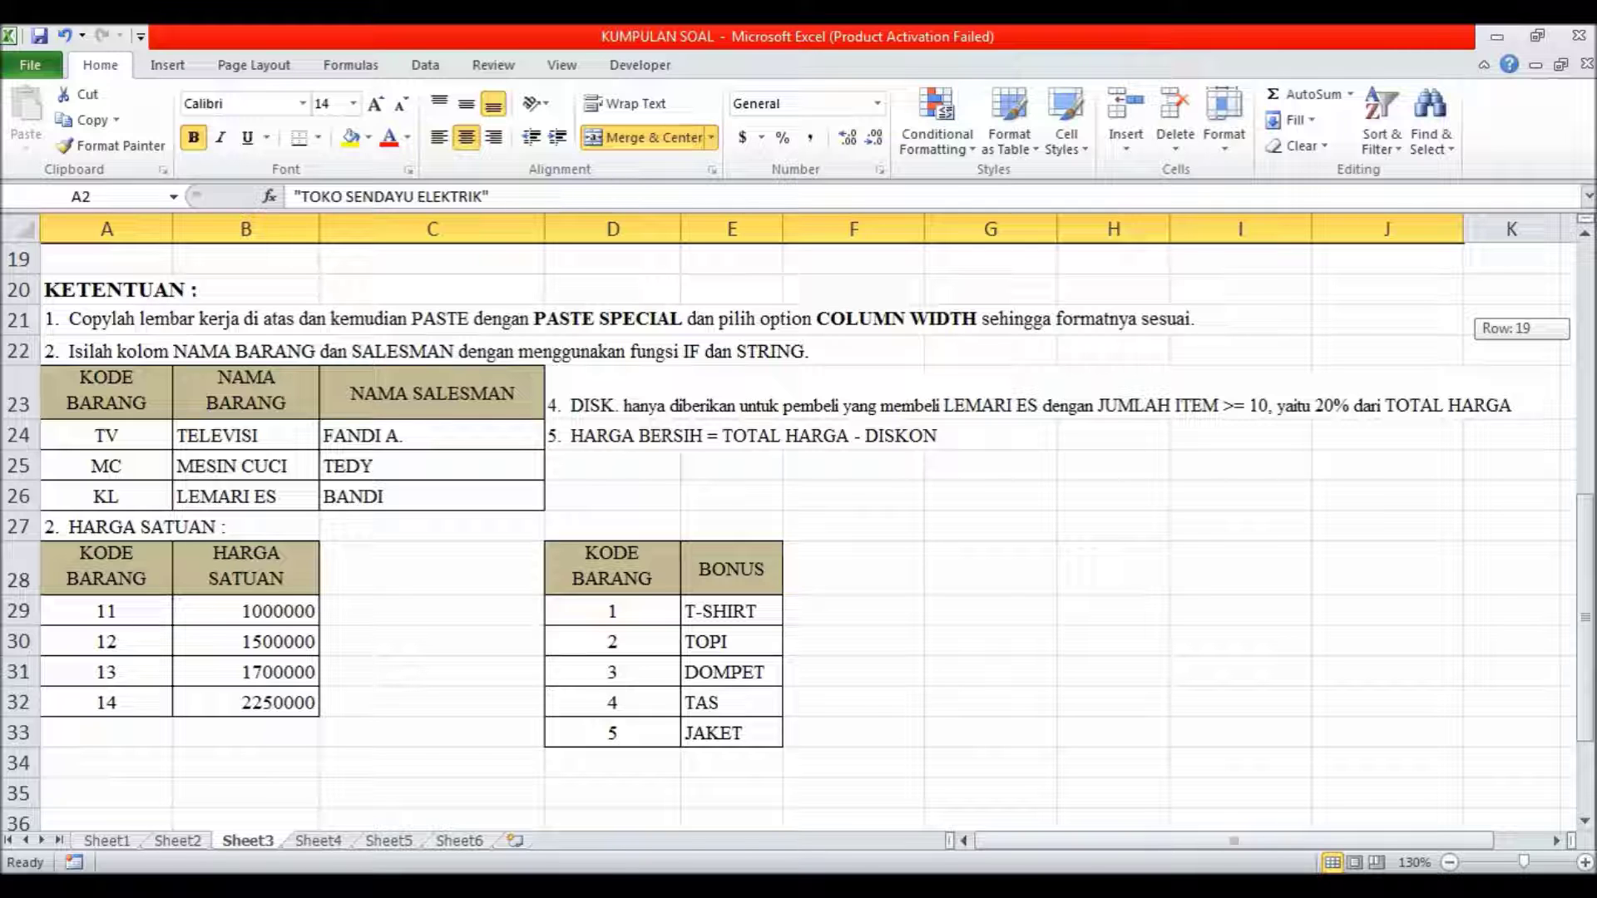
{"action": "left_click_drag", "start_coordinate": [1584, 617], "coordinate": [1585, 366]}
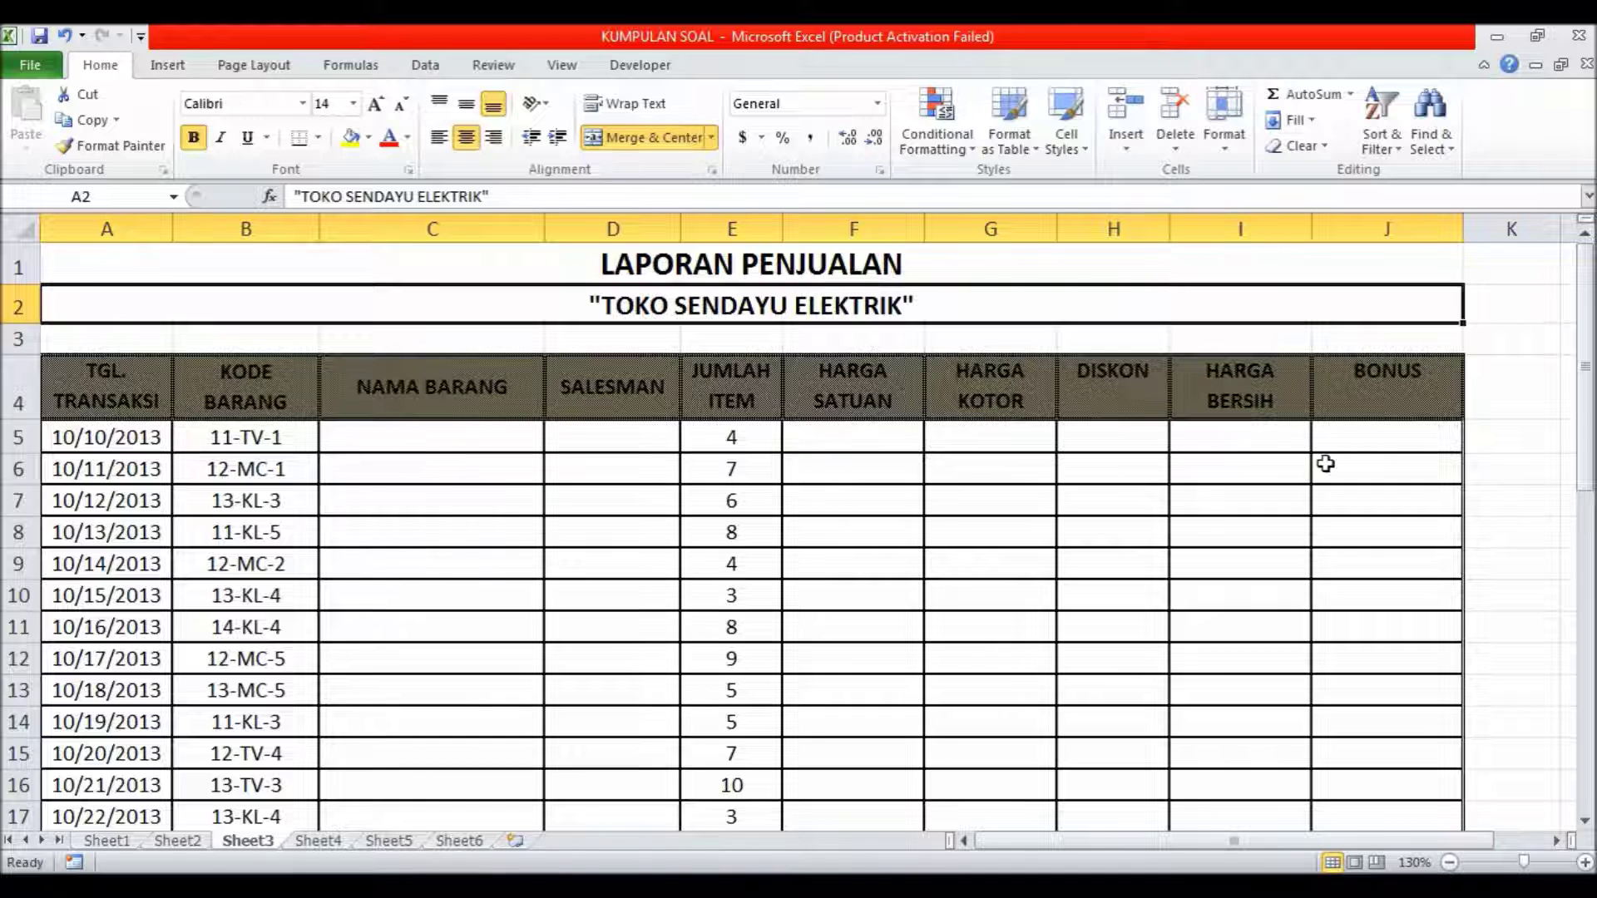
{"action": "left_click_drag", "start_coordinate": [1584, 371], "coordinate": [1585, 390]}
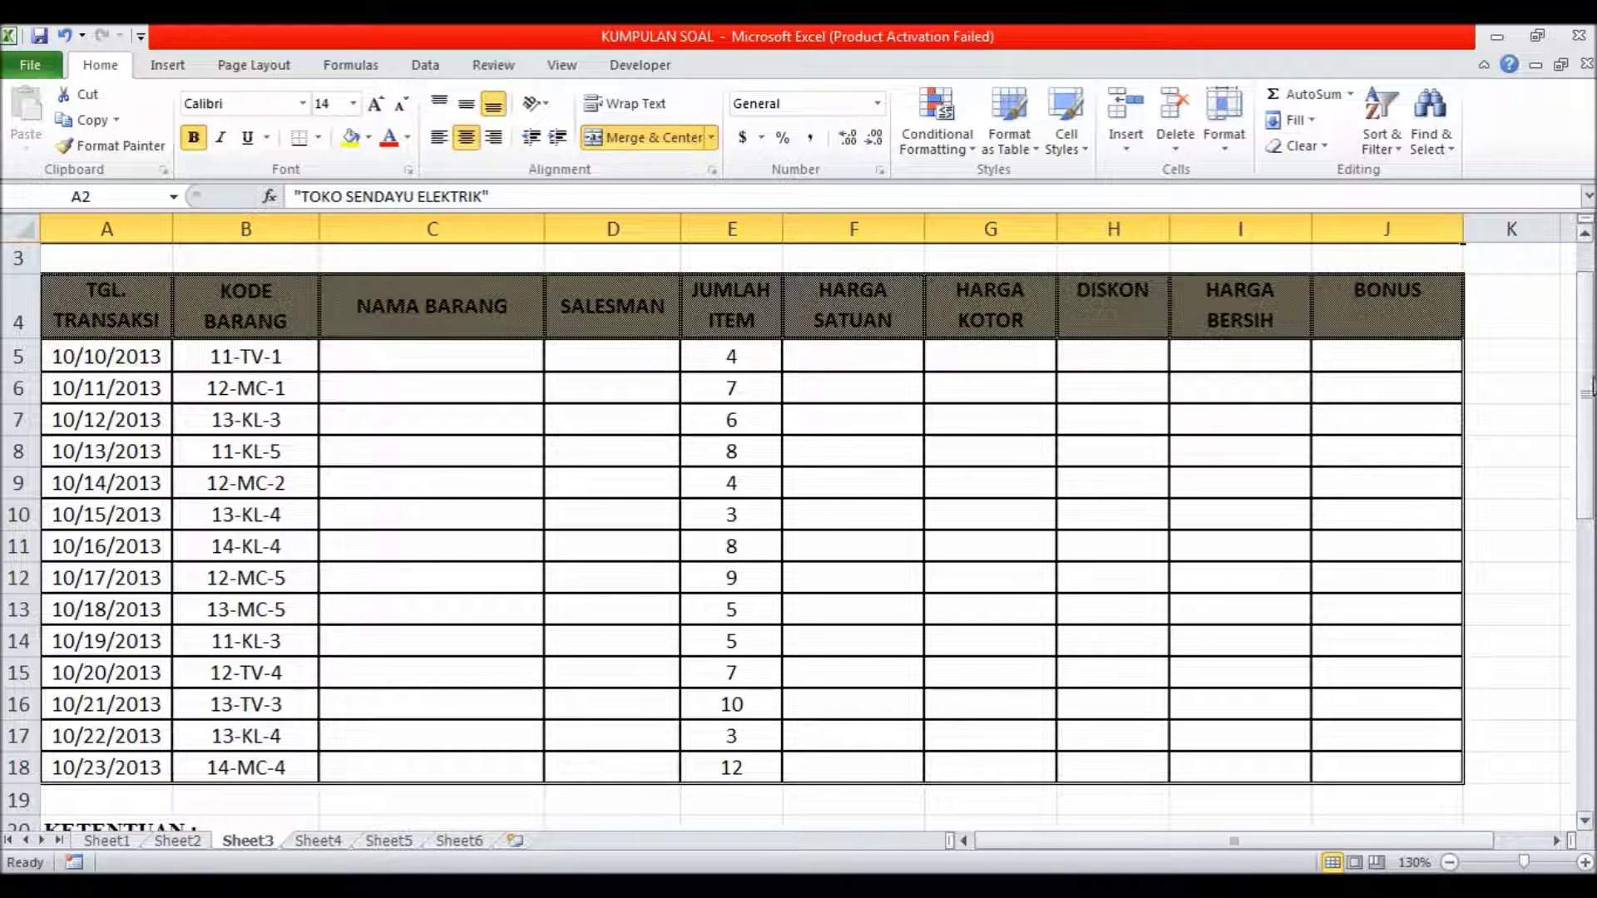
{"action": "left_click_drag", "start_coordinate": [1584, 350], "coordinate": [1585, 322]}
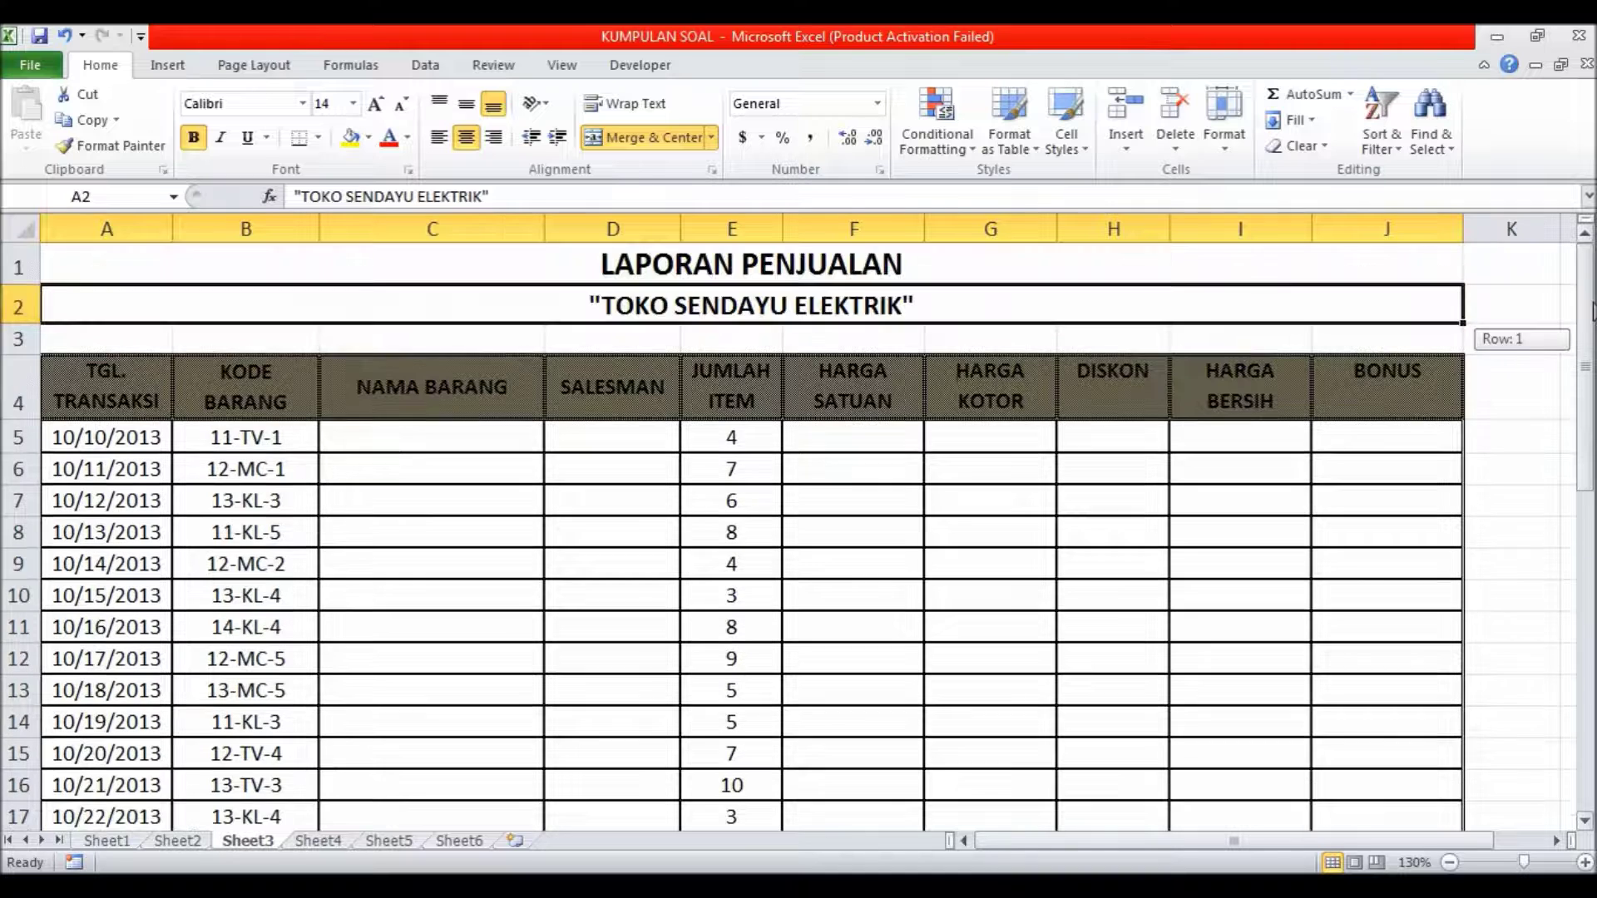
- In C5, start a formula mapping TV codes to TELEVISI, with a second IF begun
{"action": "left_click", "coordinate": [463, 446]}
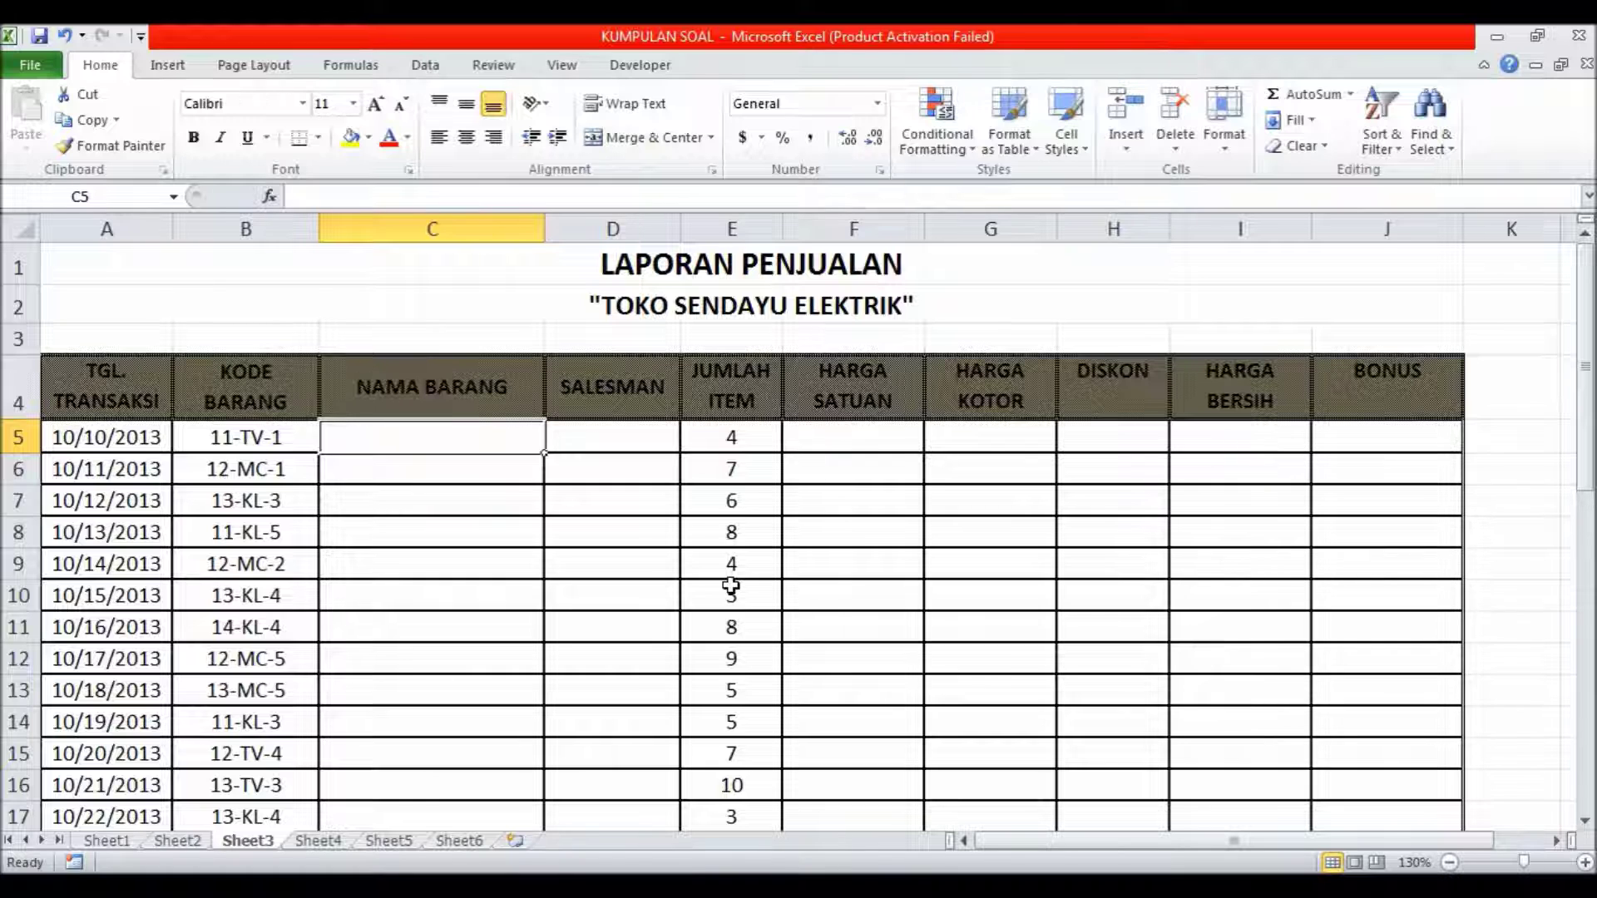
{"action": "type", "text": "=if("}
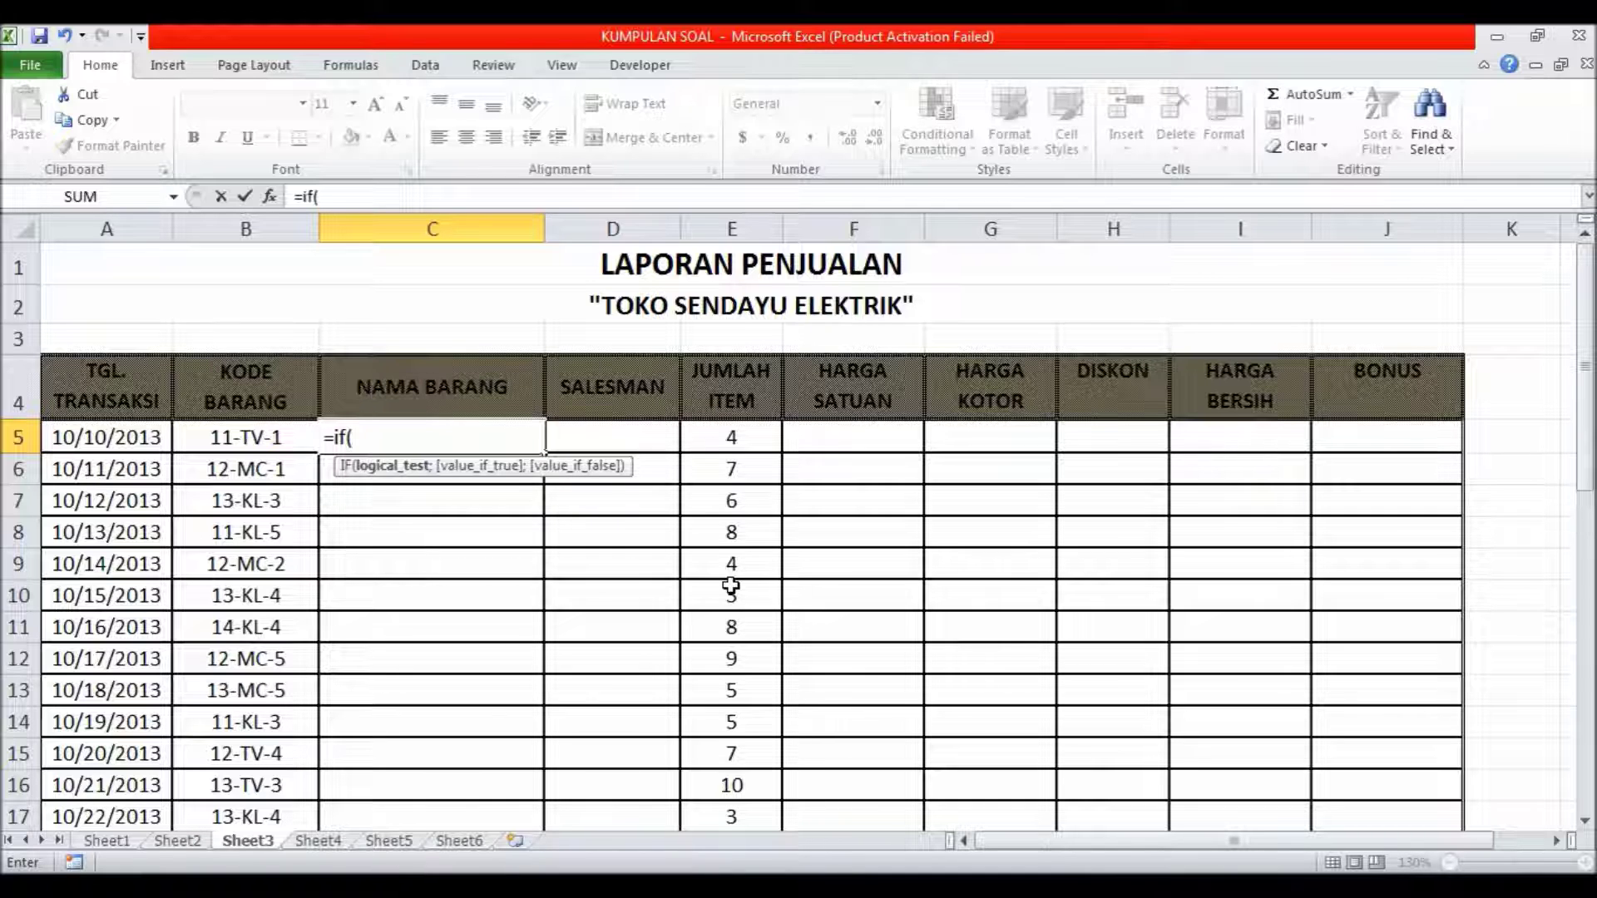
{"action": "type", "text": "mid"}
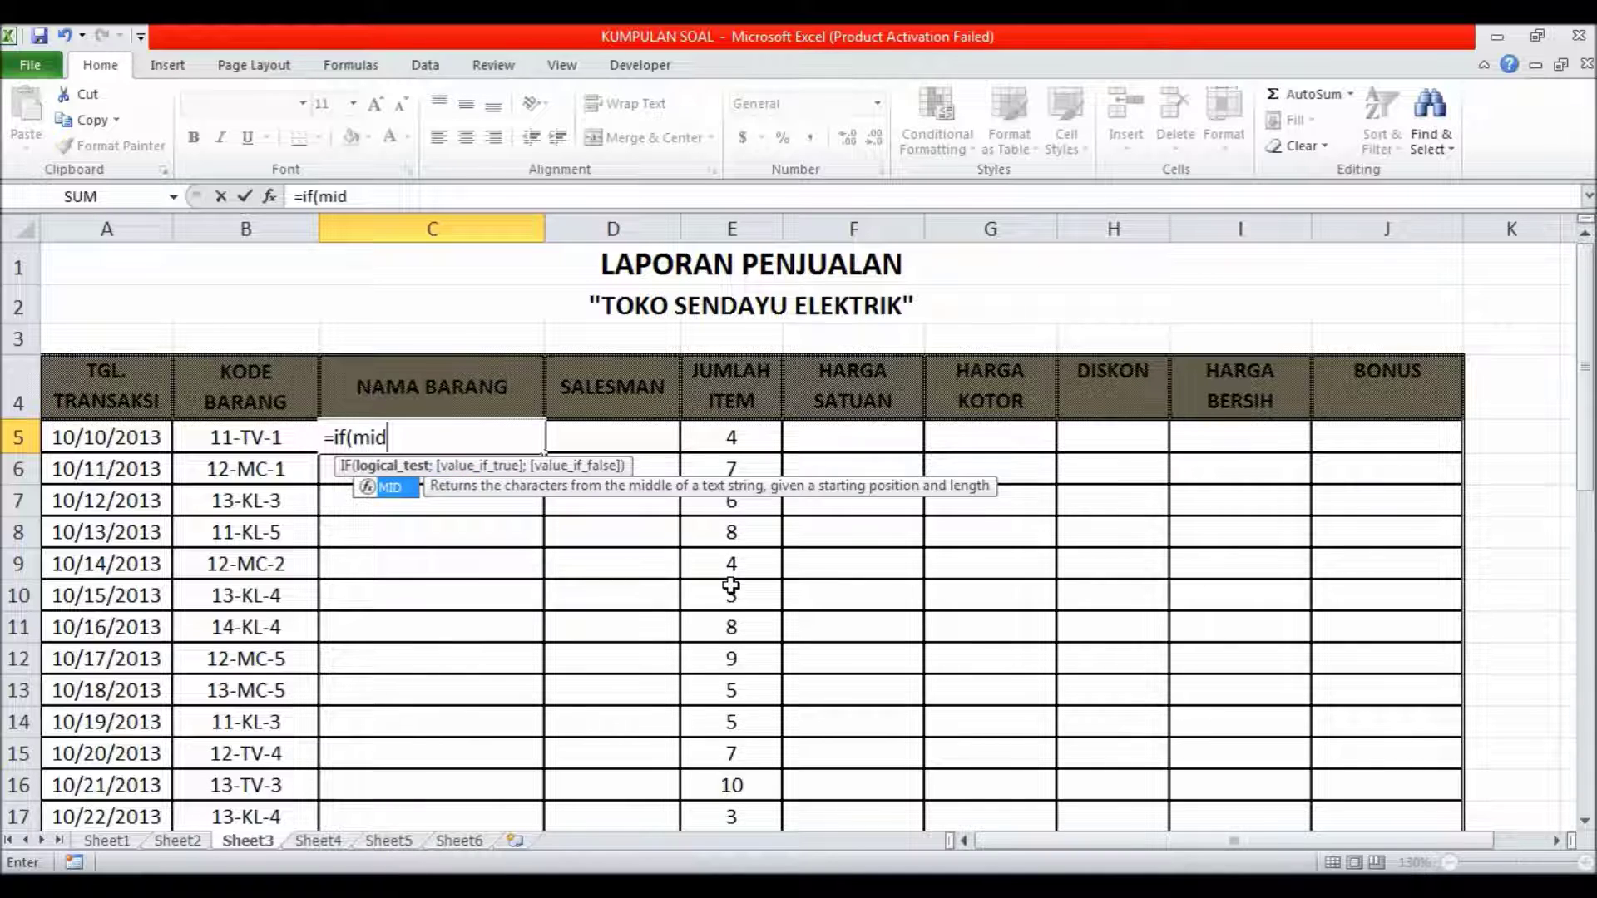
{"action": "type", "text": "("}
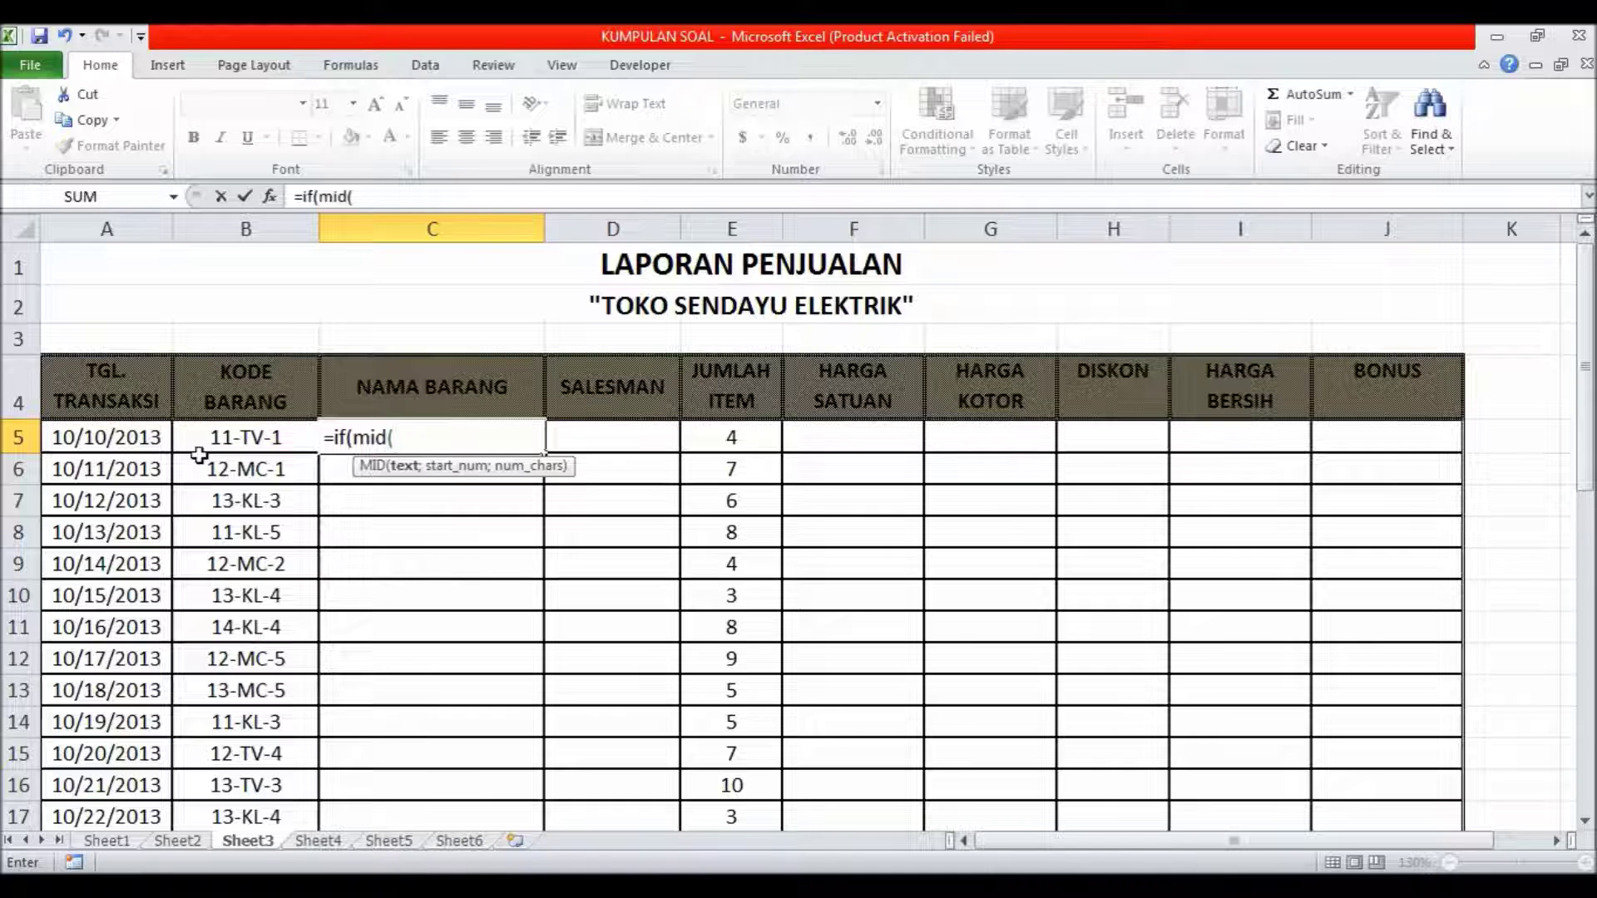
{"action": "left_click", "coordinate": [232, 442]}
{"action": "type", "text": "=\"TV\""}
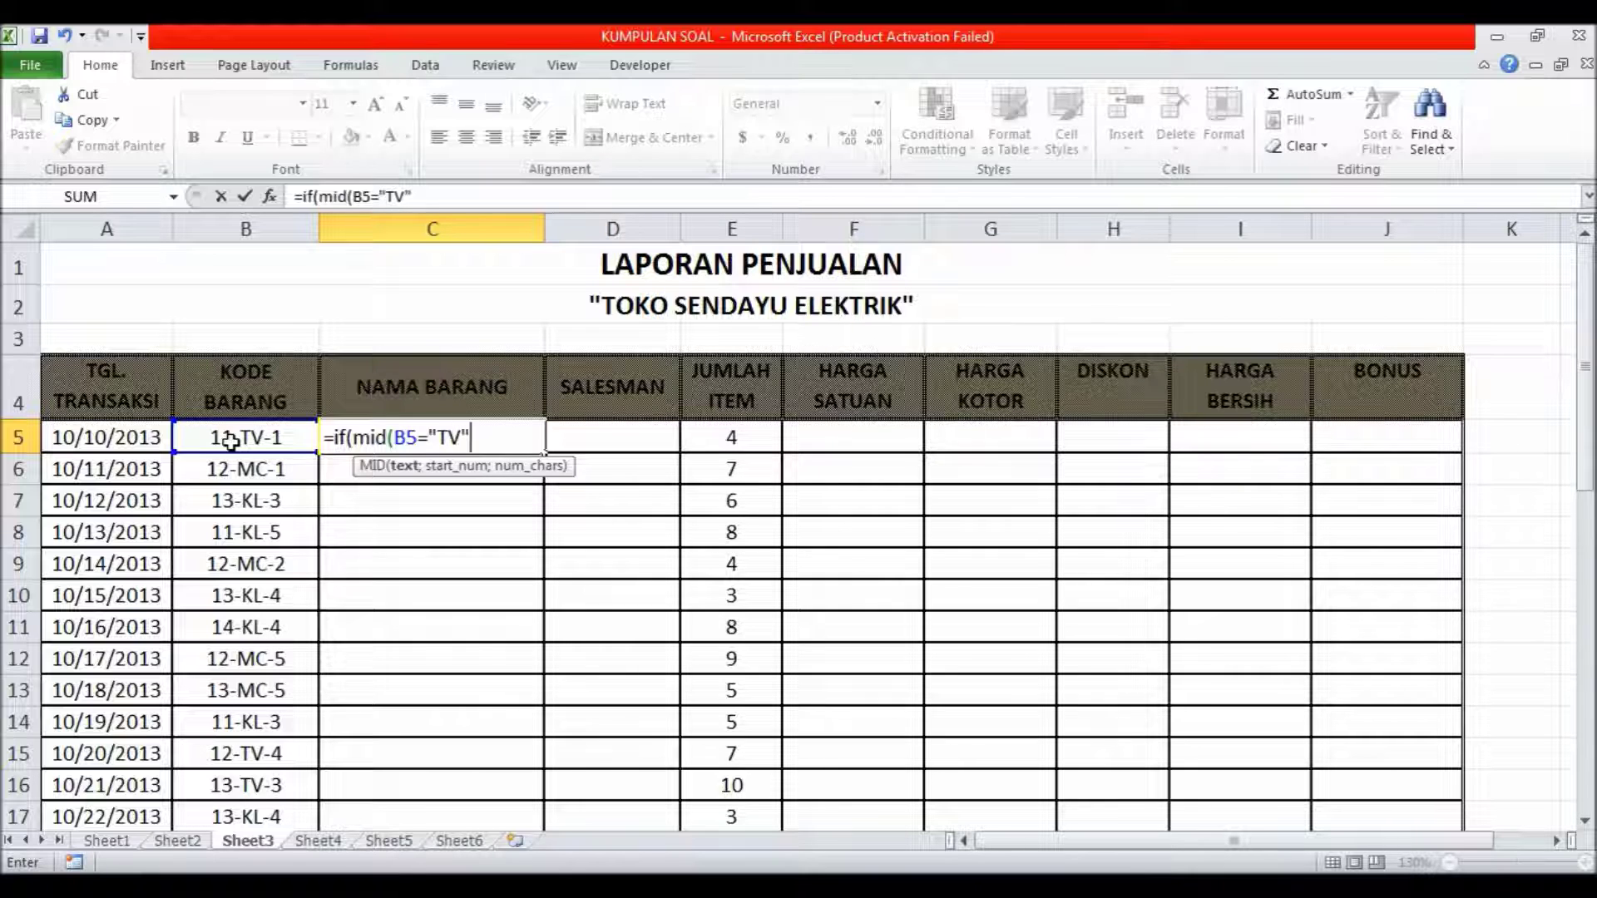
{"action": "type", "text": ";"}
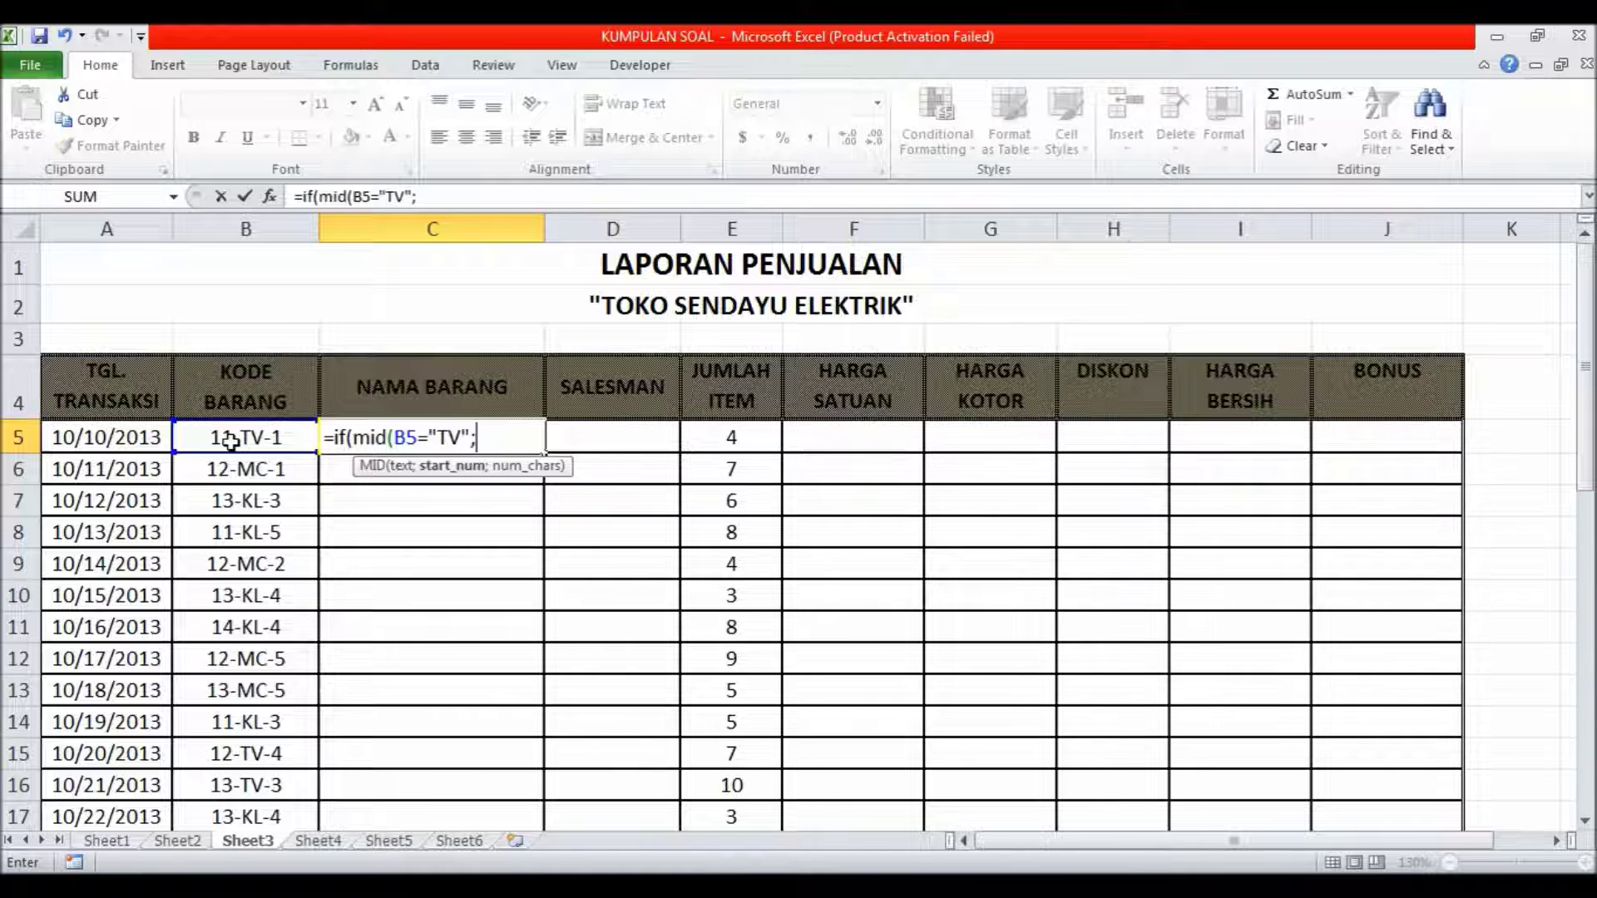
{"action": "type", "text": "\"TELEVISI"}
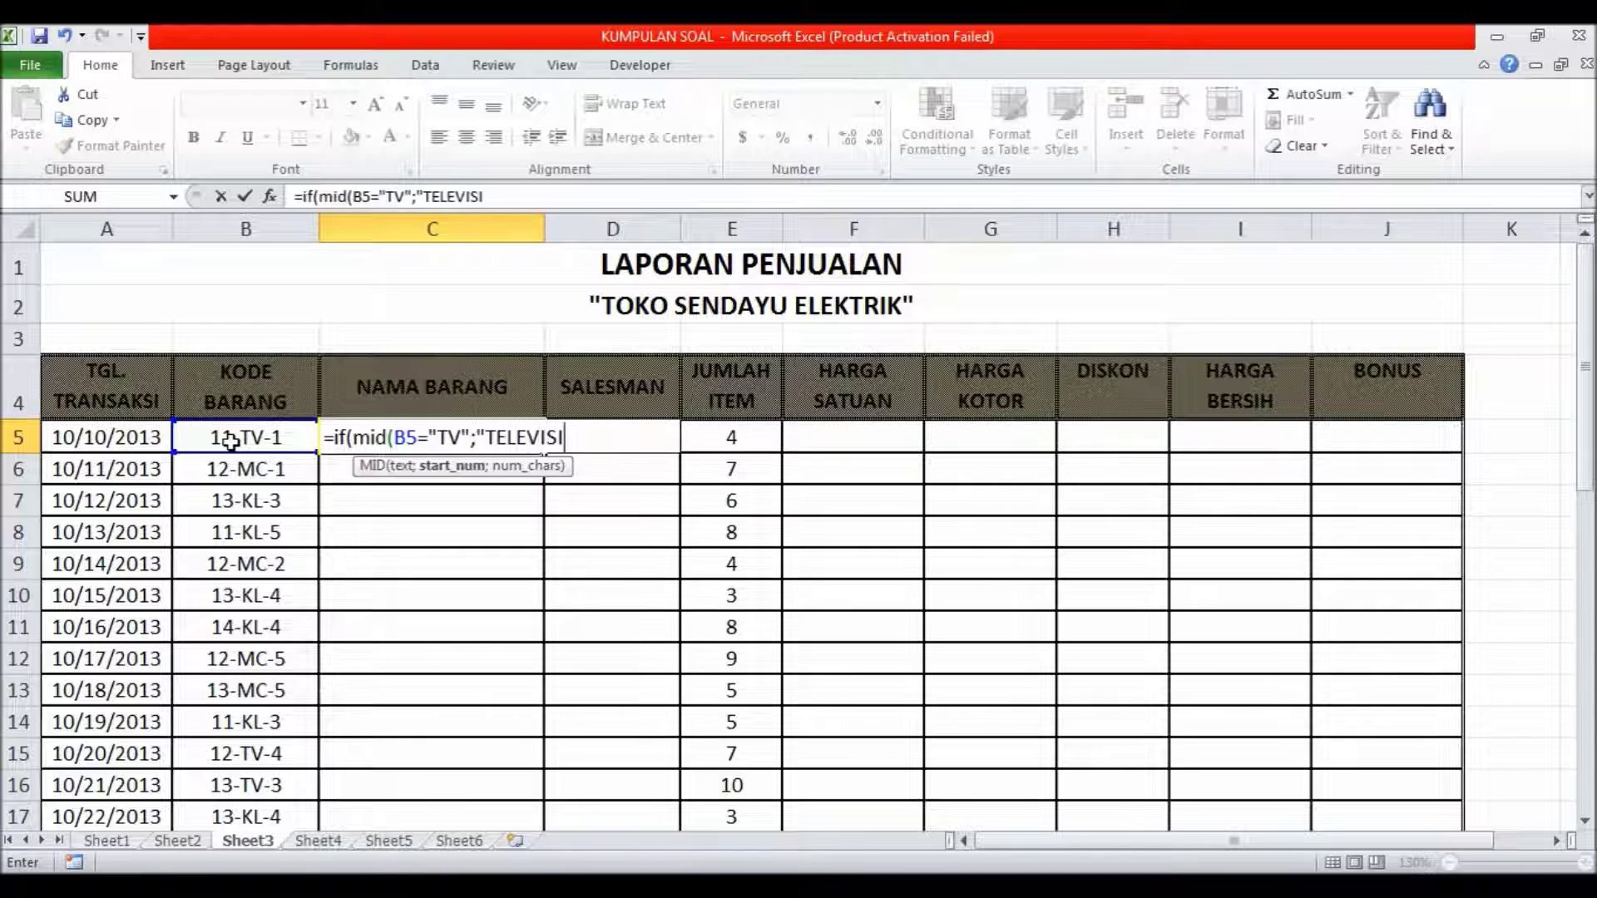
{"action": "type", "text": "\""}
{"action": "type", "text": ";"}
{"action": "type", "text": "if"}
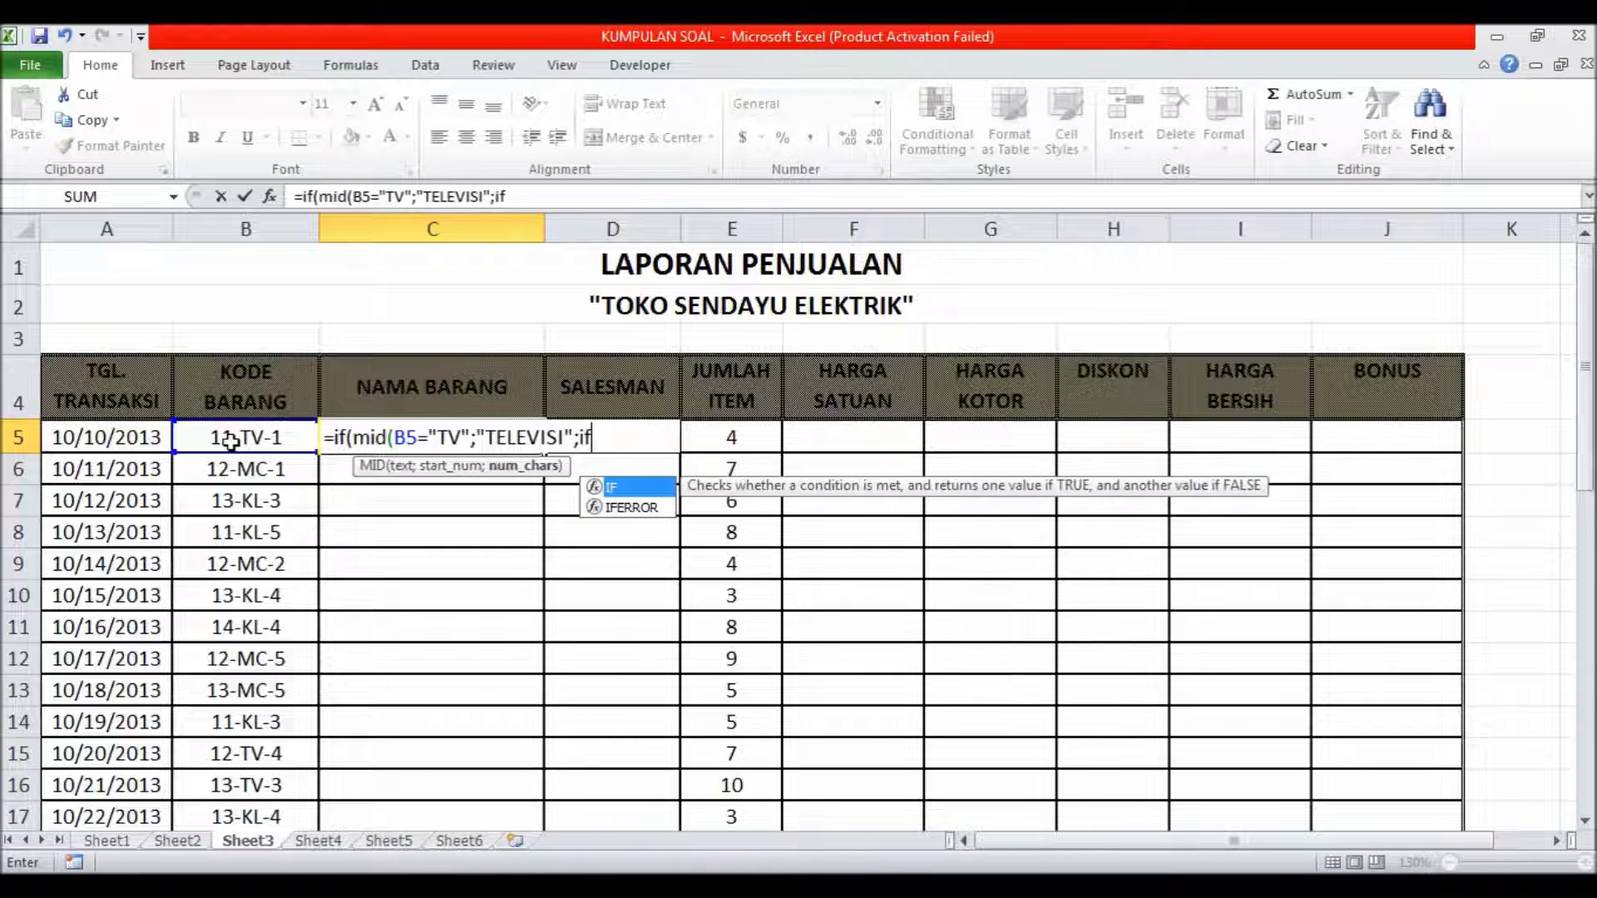
{"action": "type", "text": "("}
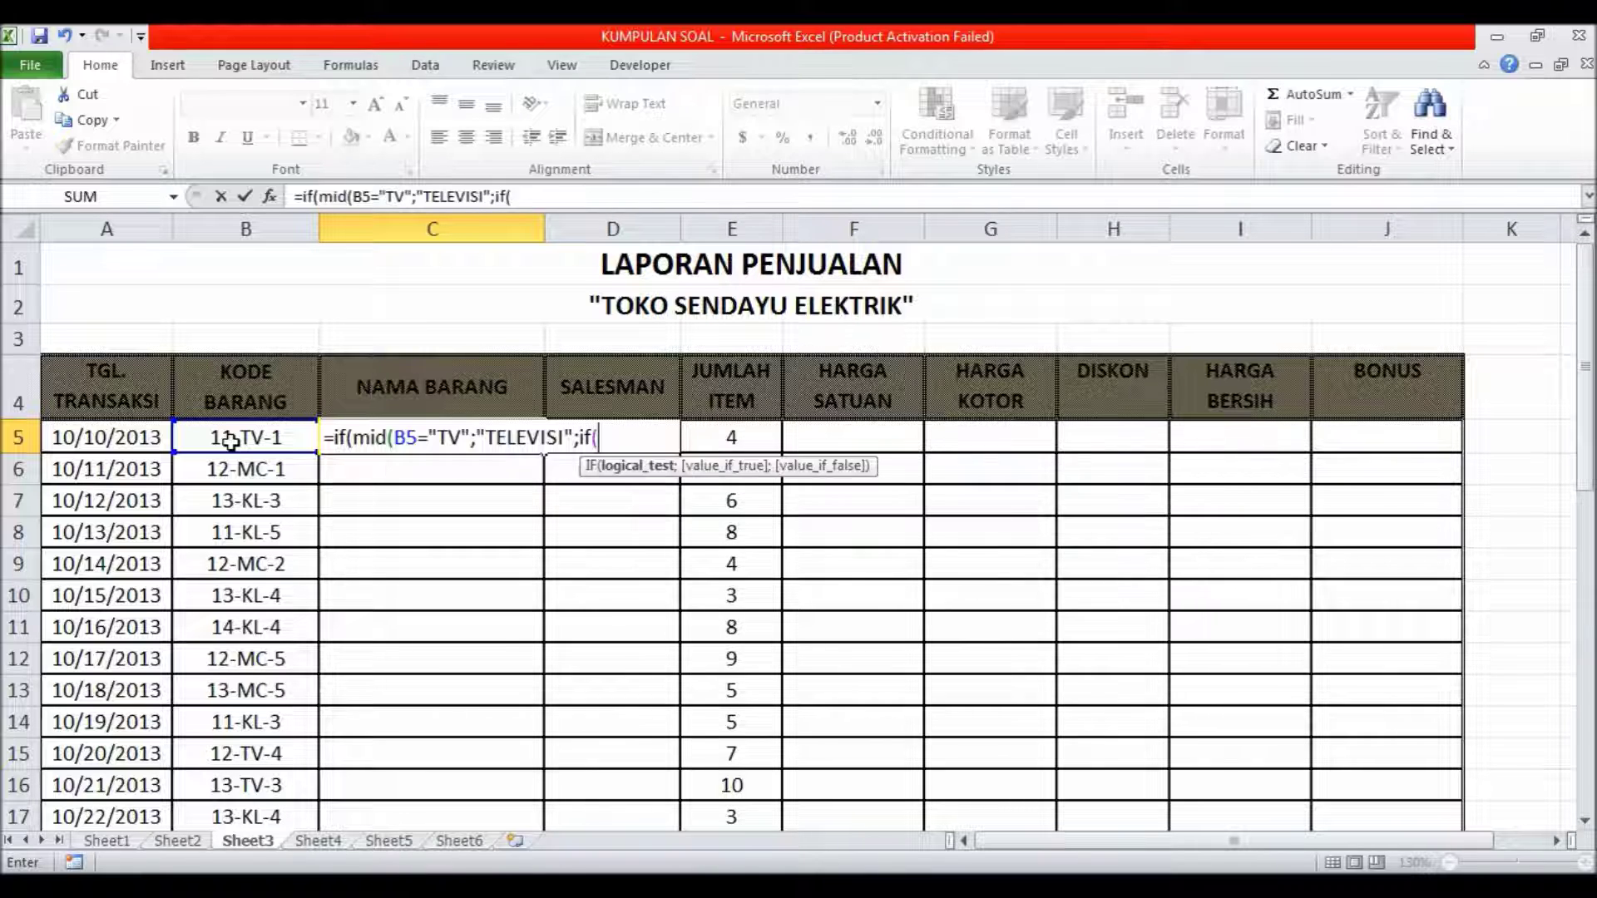
{"action": "type", "text": "mi"}
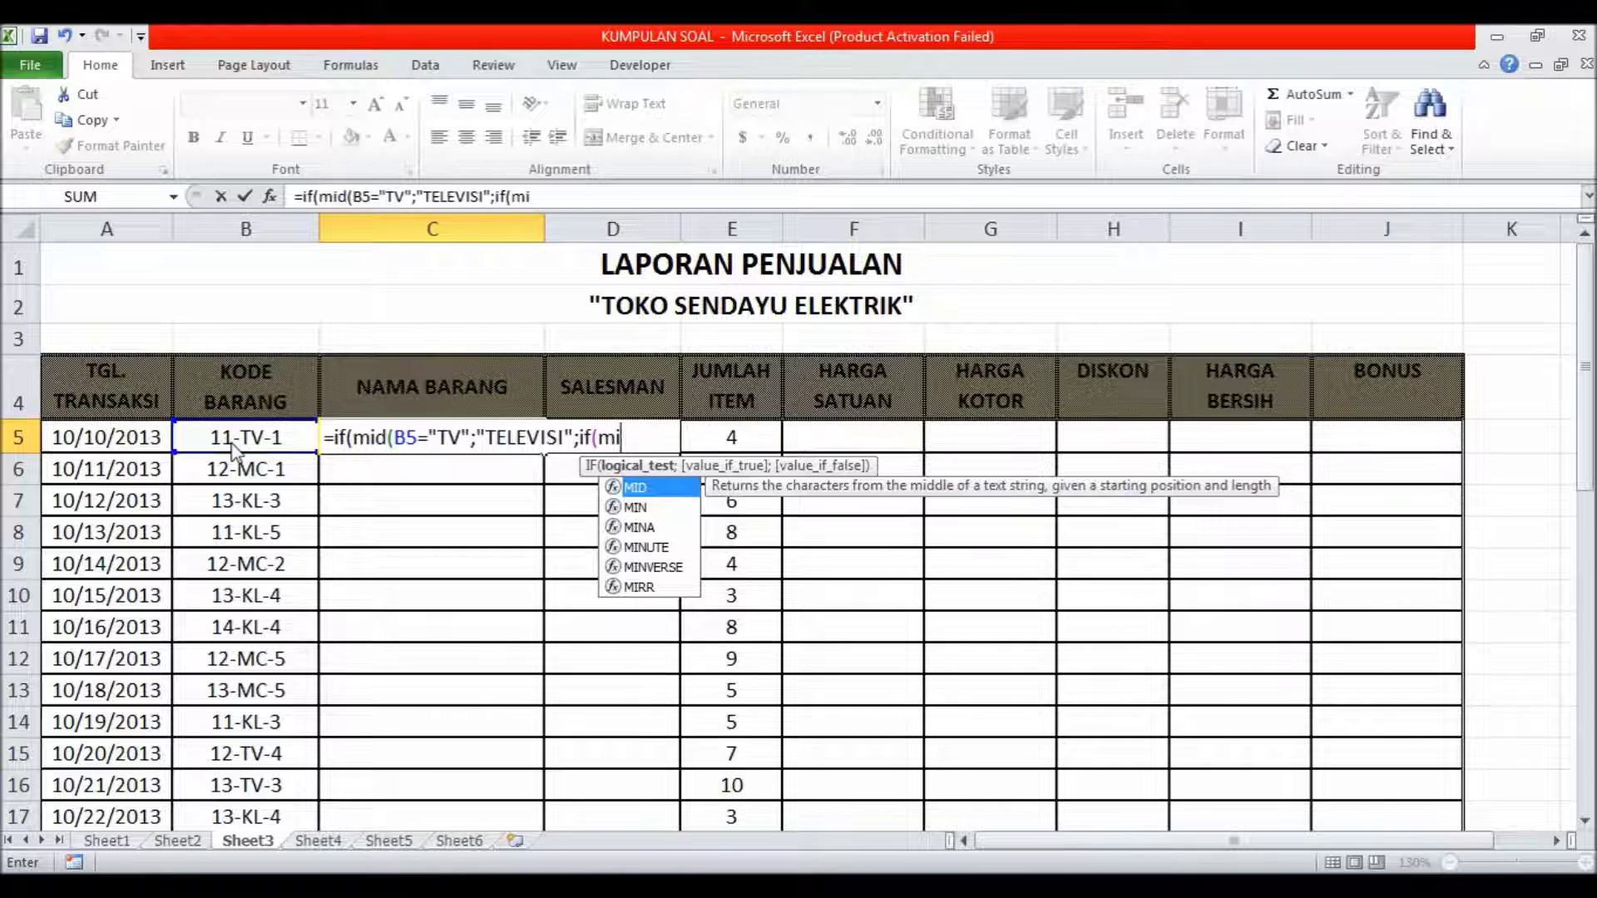
{"action": "key", "text": "Return"}
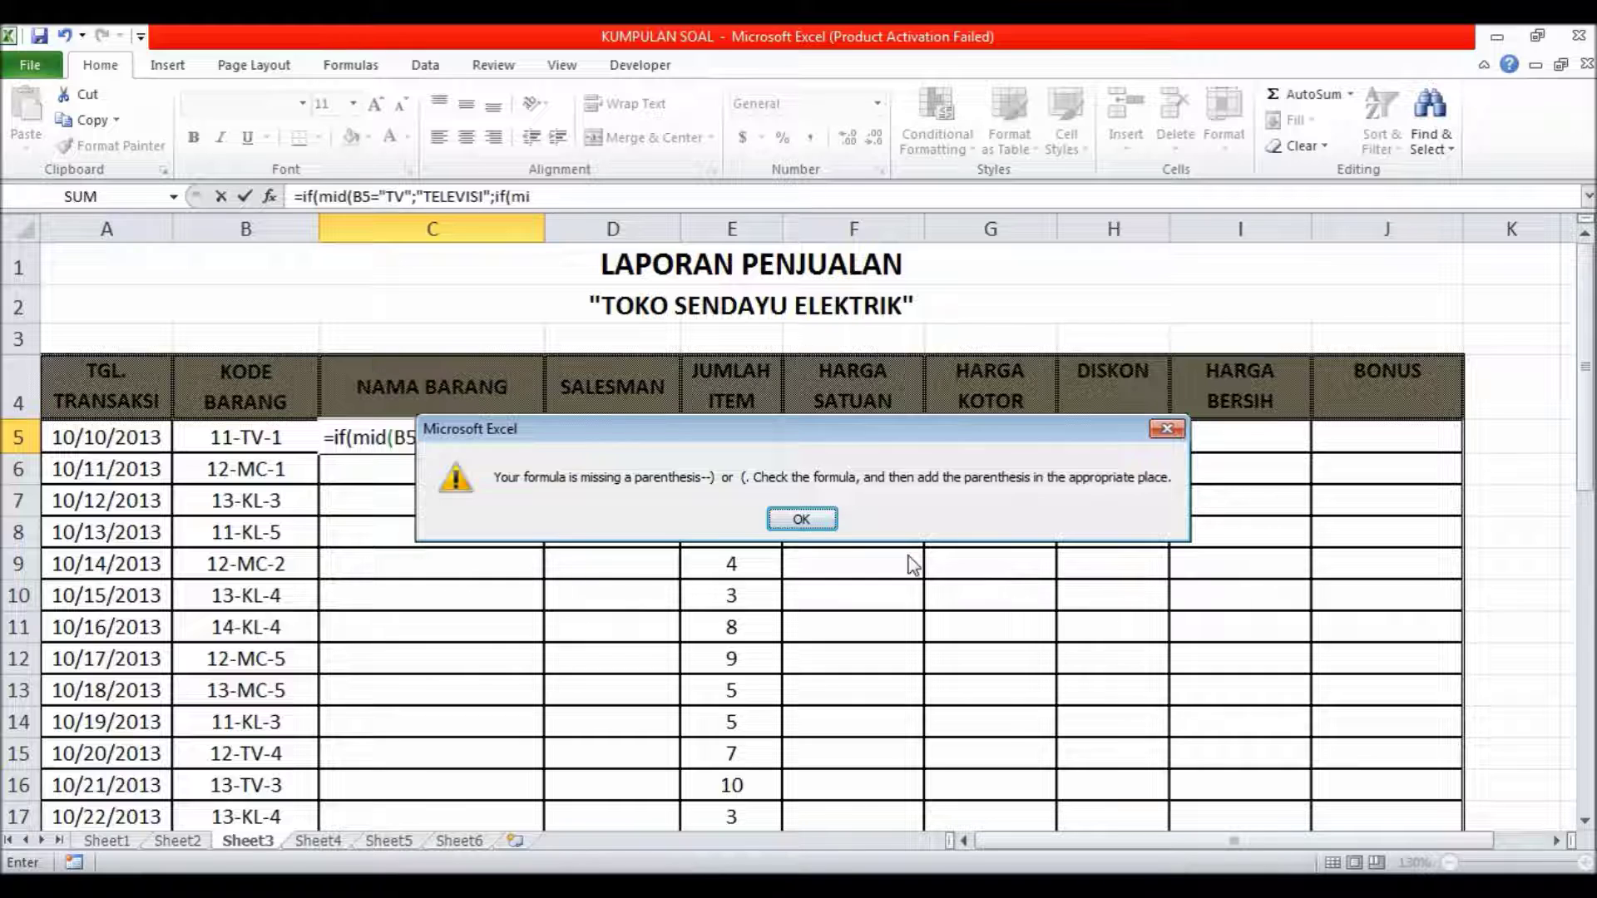
- Dismiss the error and complete the first MID as MID(B5;4;2)
{"action": "left_click", "coordinate": [811, 519]}
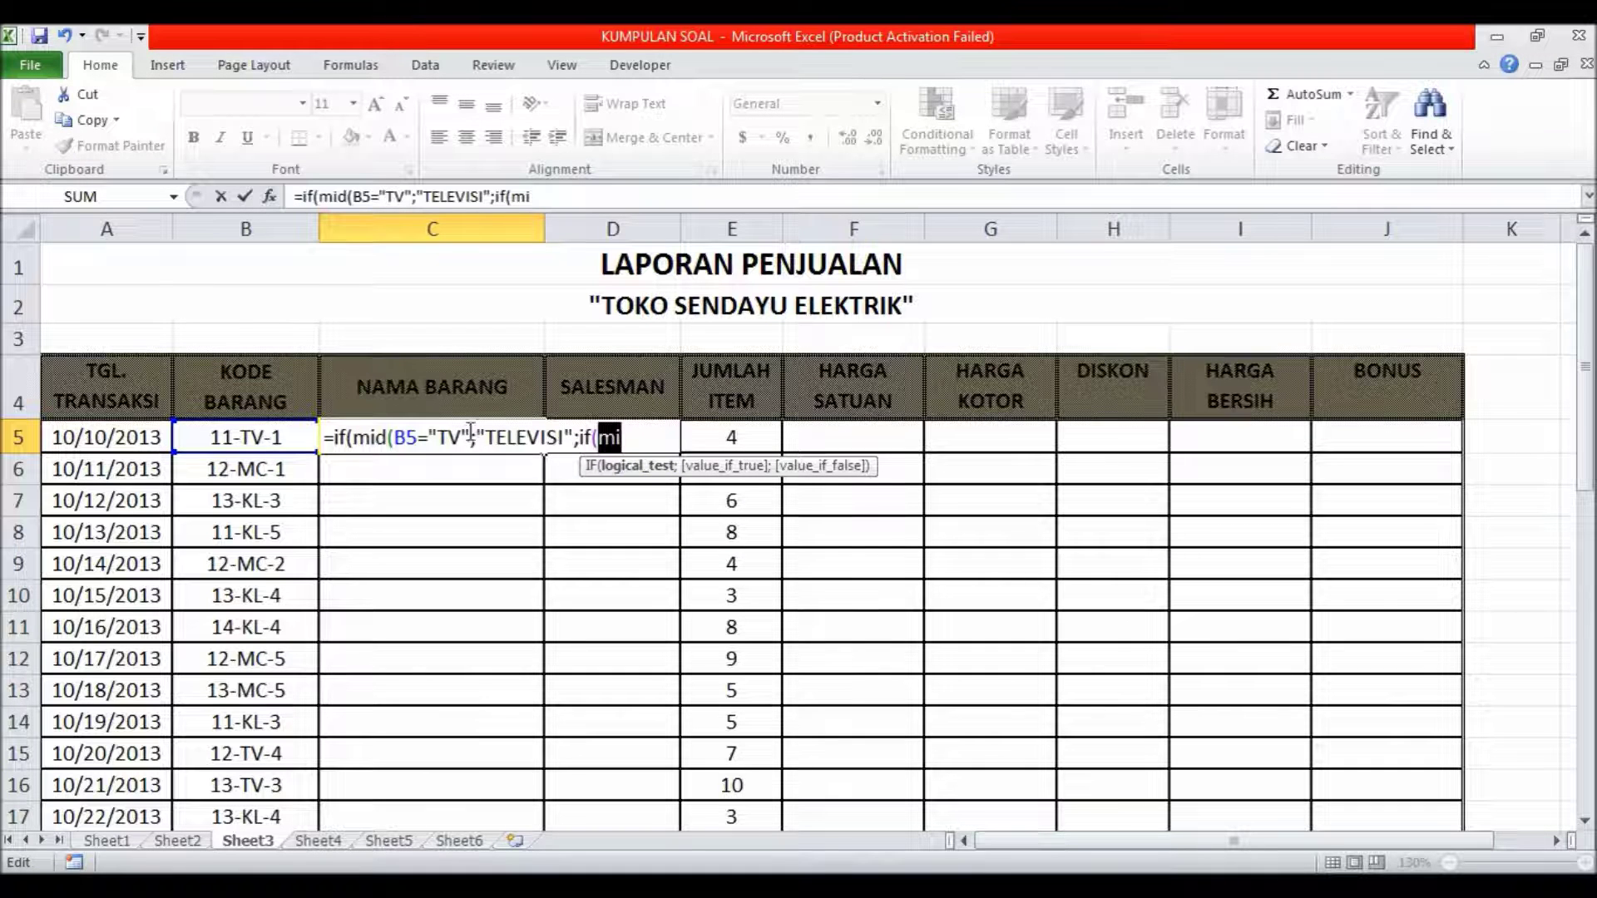
{"action": "left_click", "coordinate": [418, 439]}
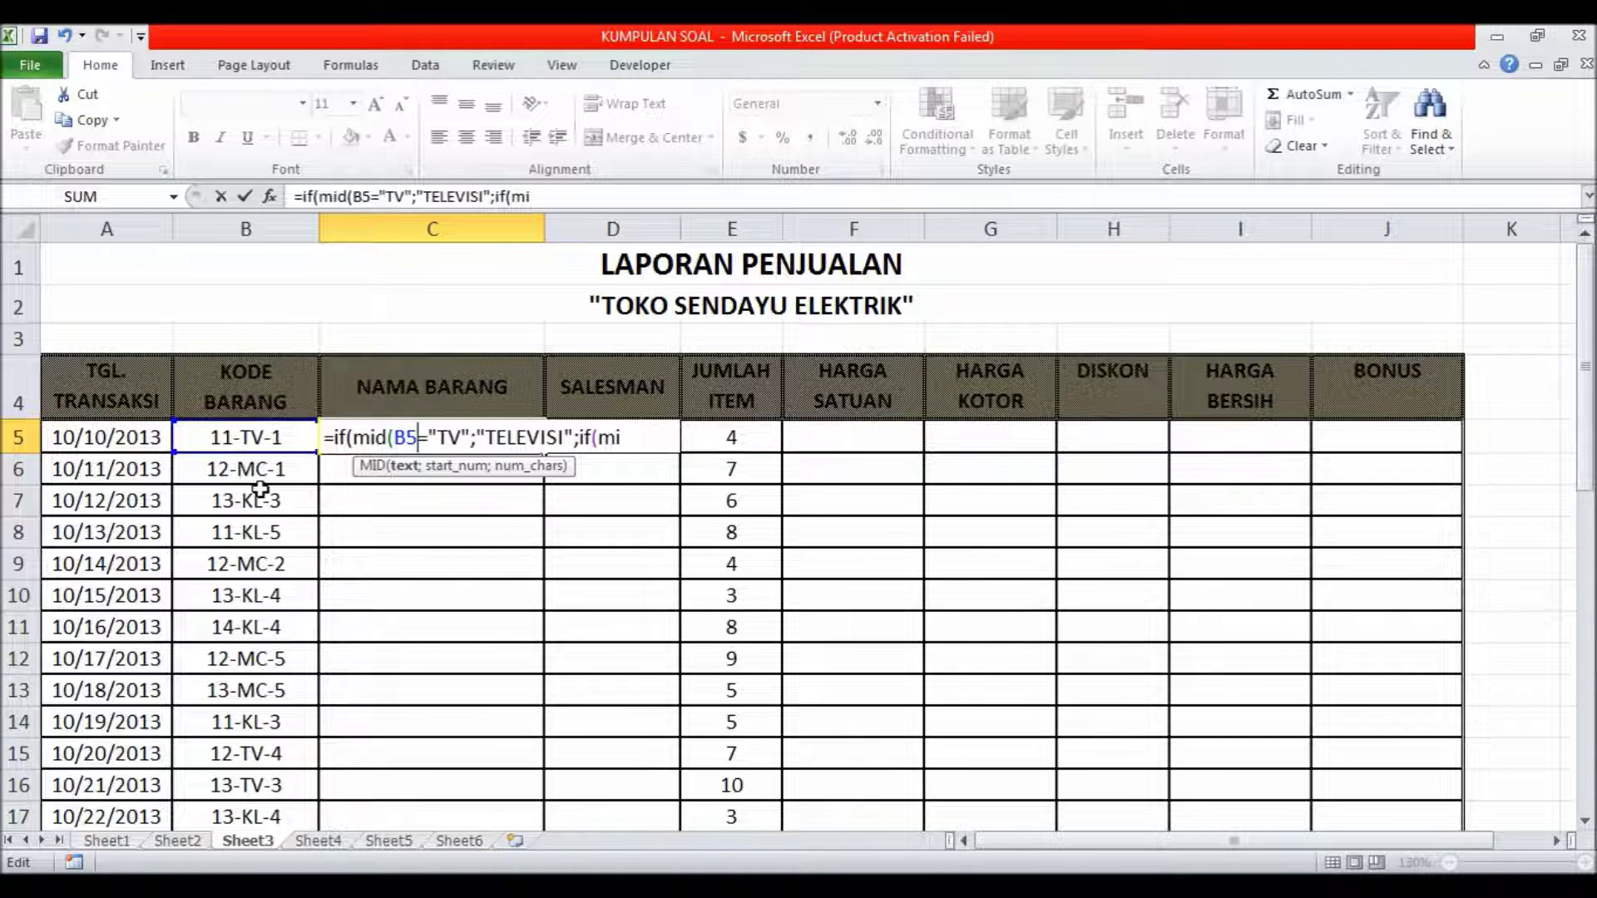
{"action": "type", "text": ";4"}
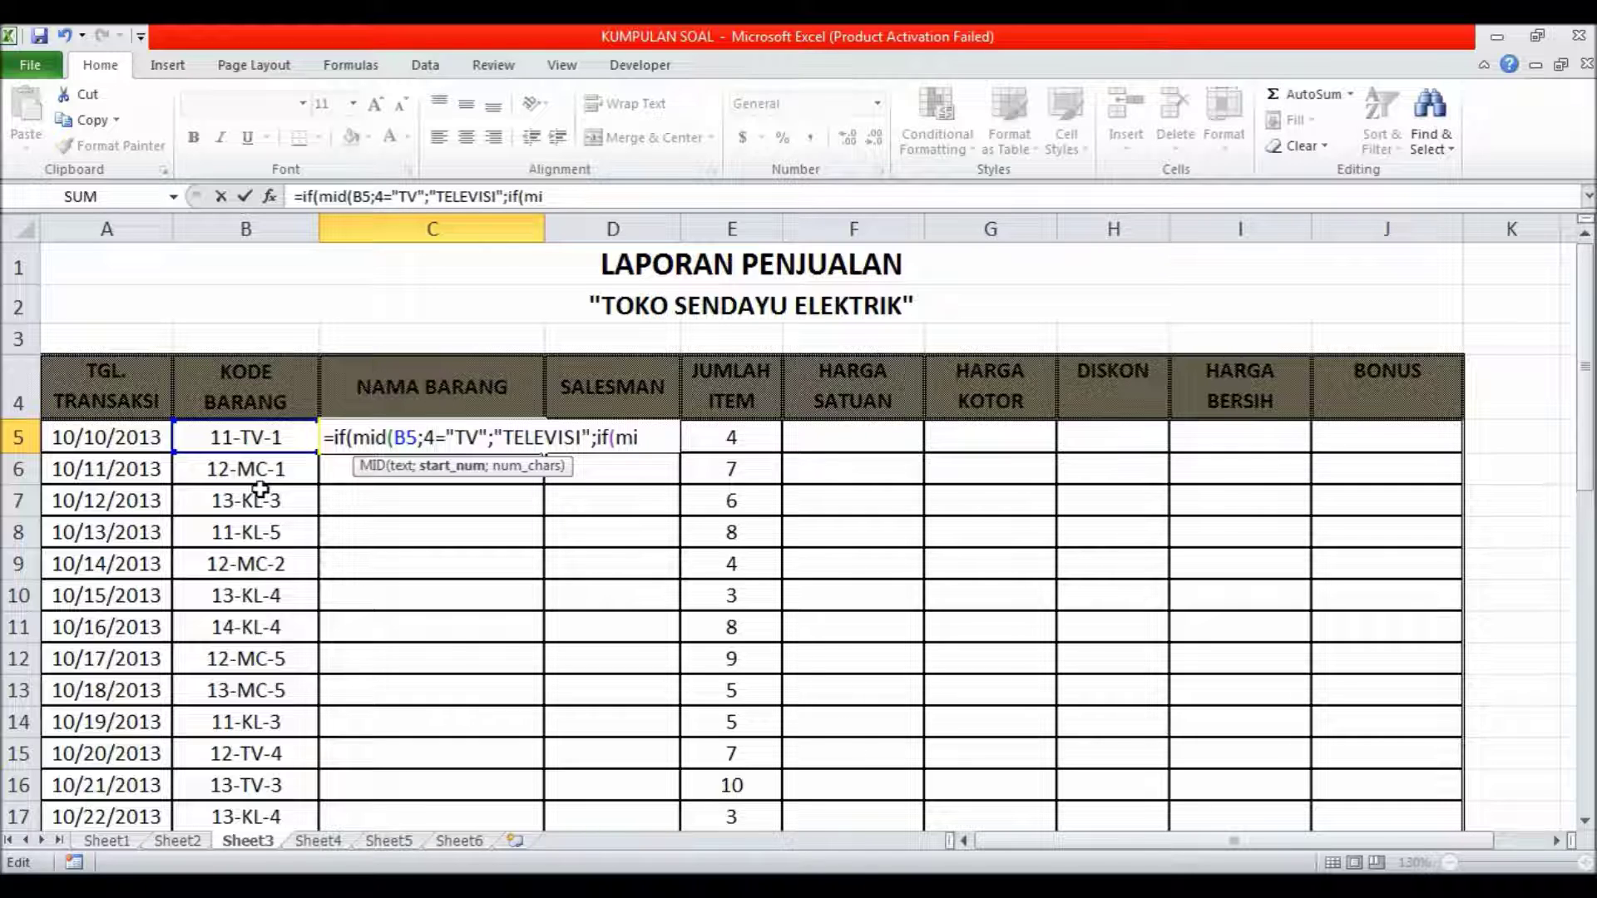
{"action": "type", "text": ";"}
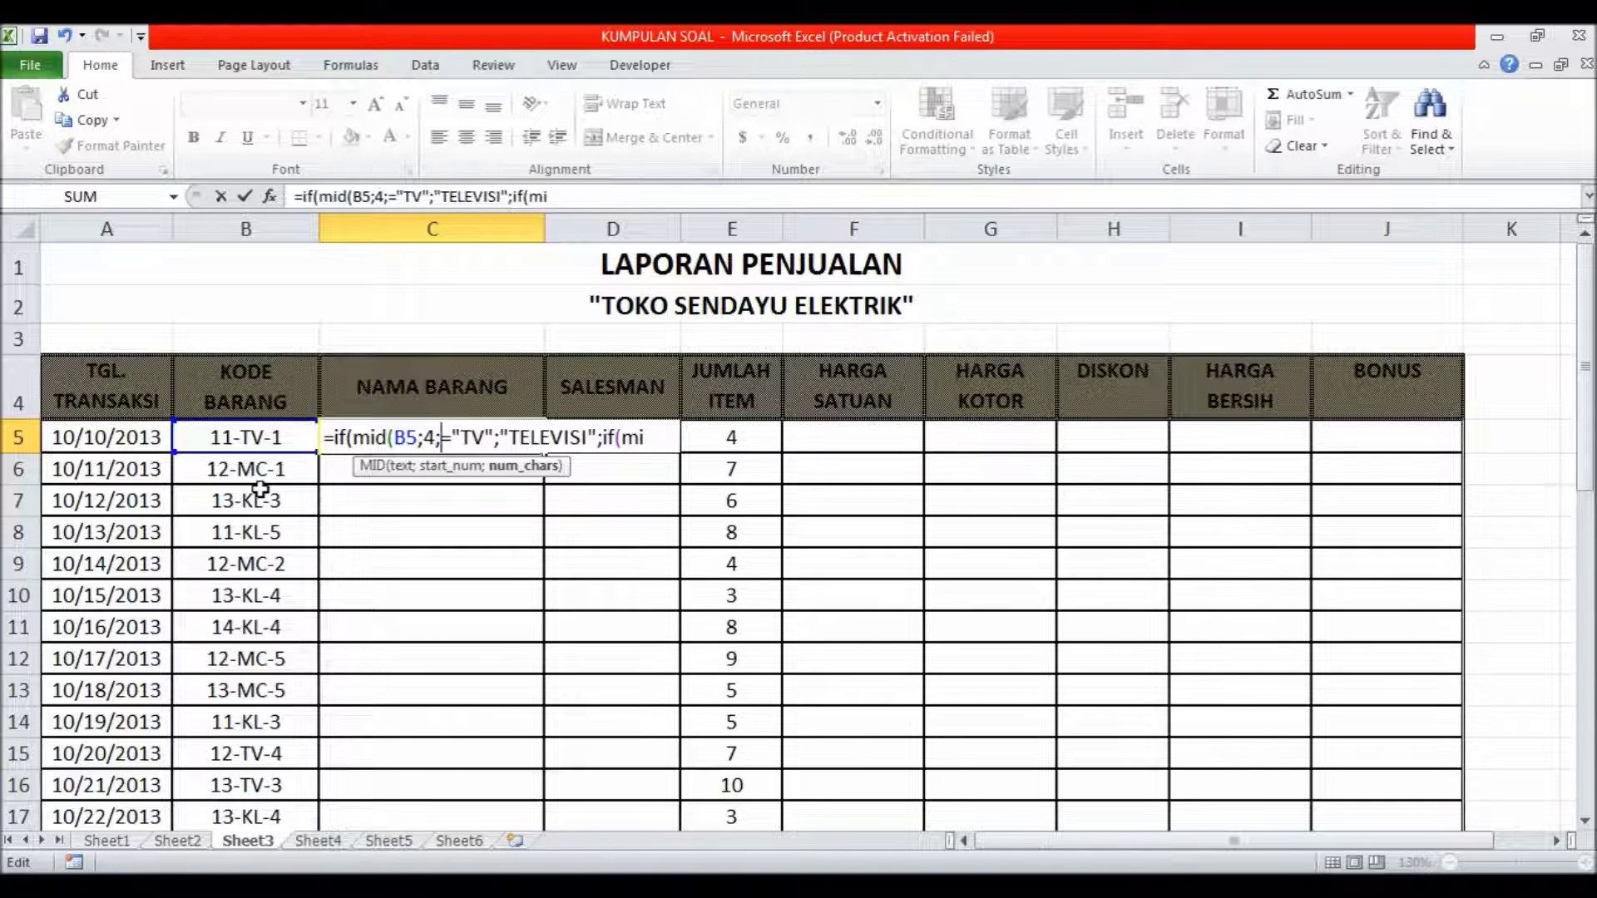
{"action": "type", "text": "2"}
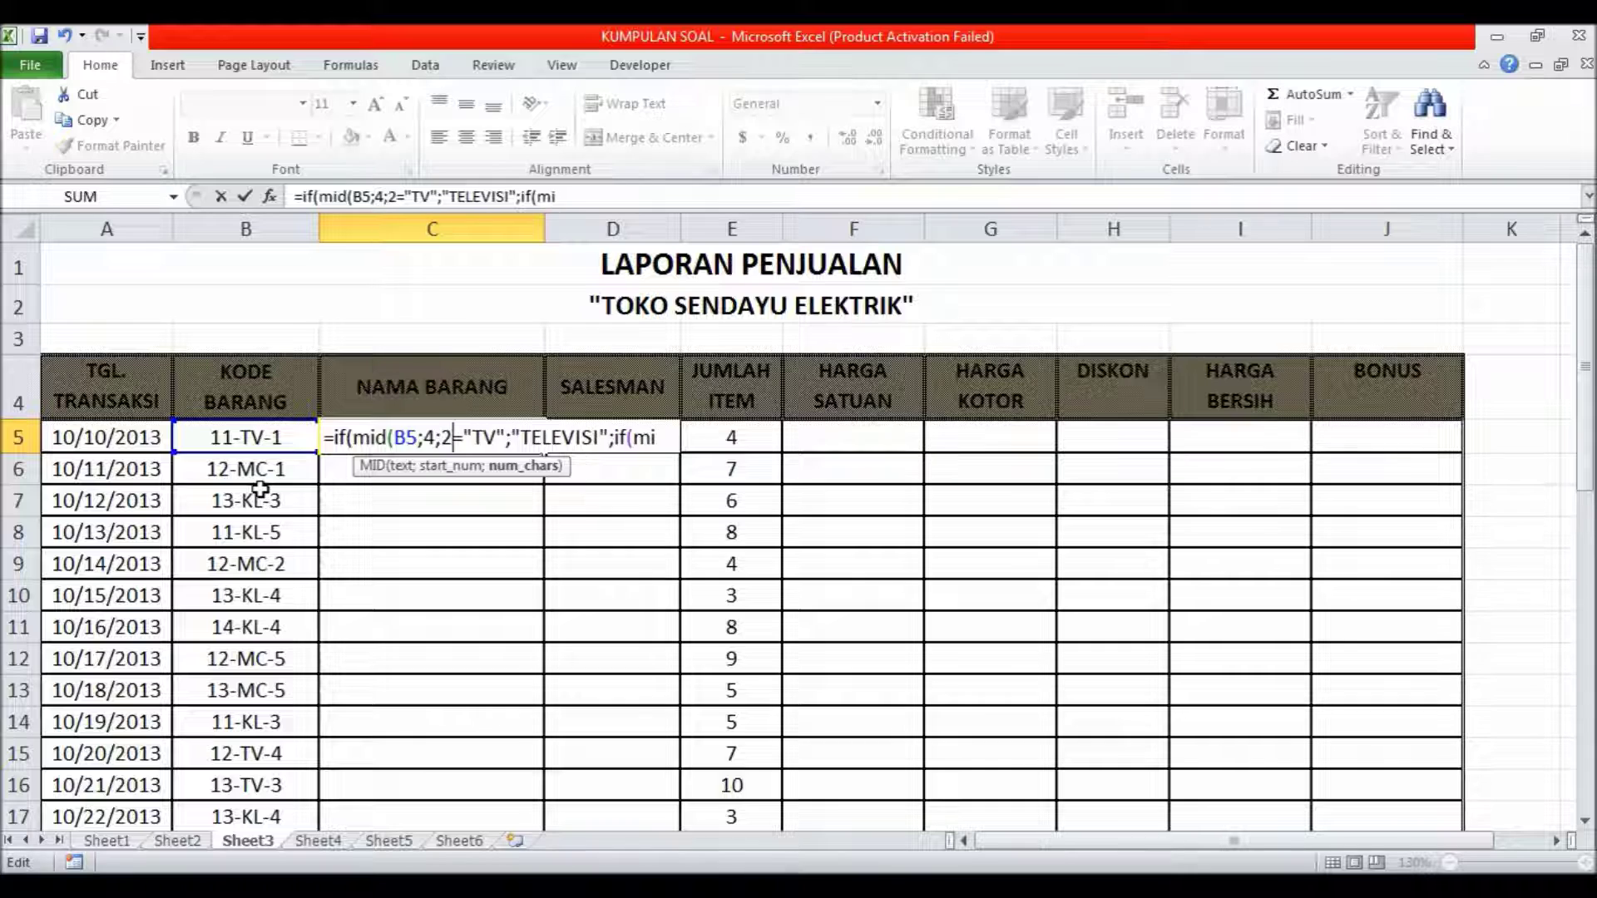
{"action": "type", "text": ")"}
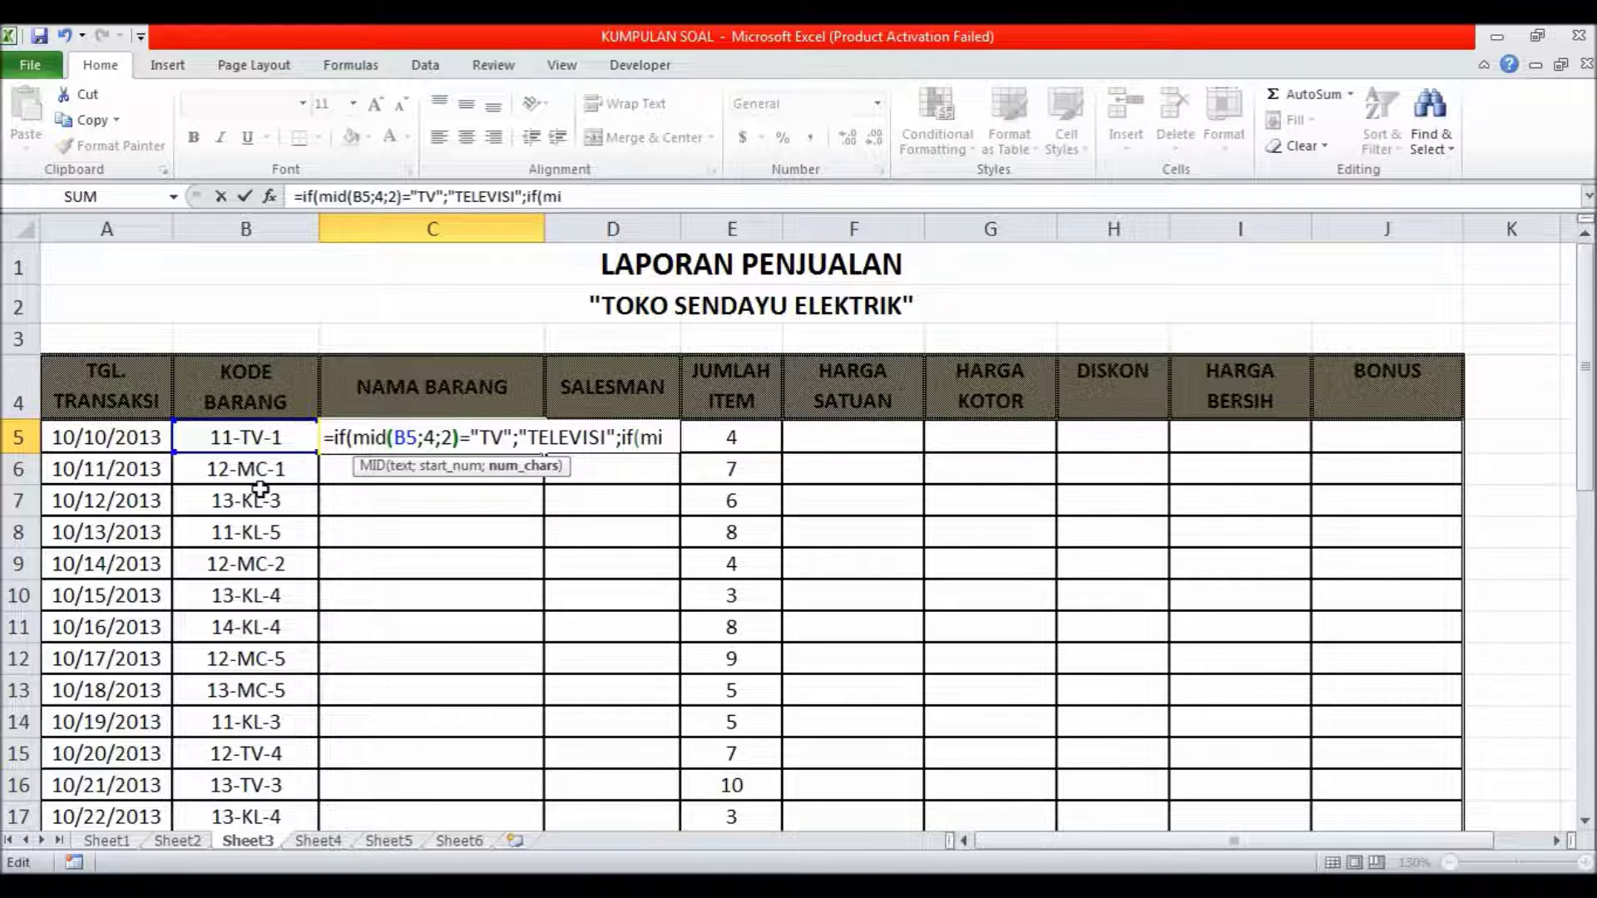
- Add the second IF: MID(B5;4;2)="MC" gives MESIN CUCI, otherwise LEMARI ES
{"action": "left_click", "coordinate": [668, 439]}
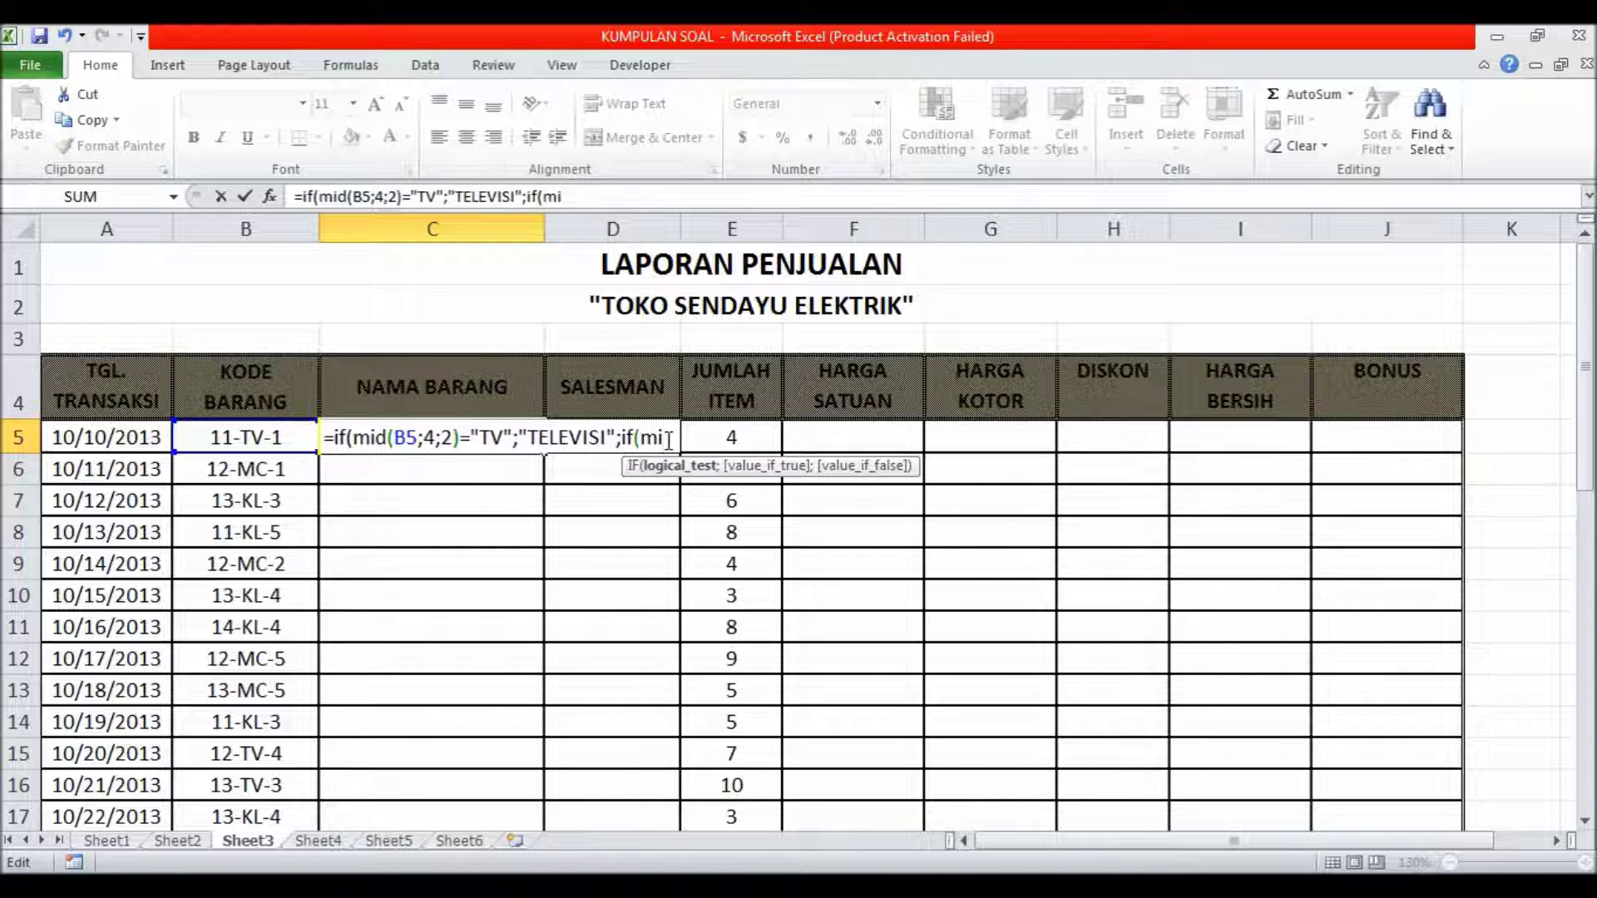
{"action": "type", "text": "d("}
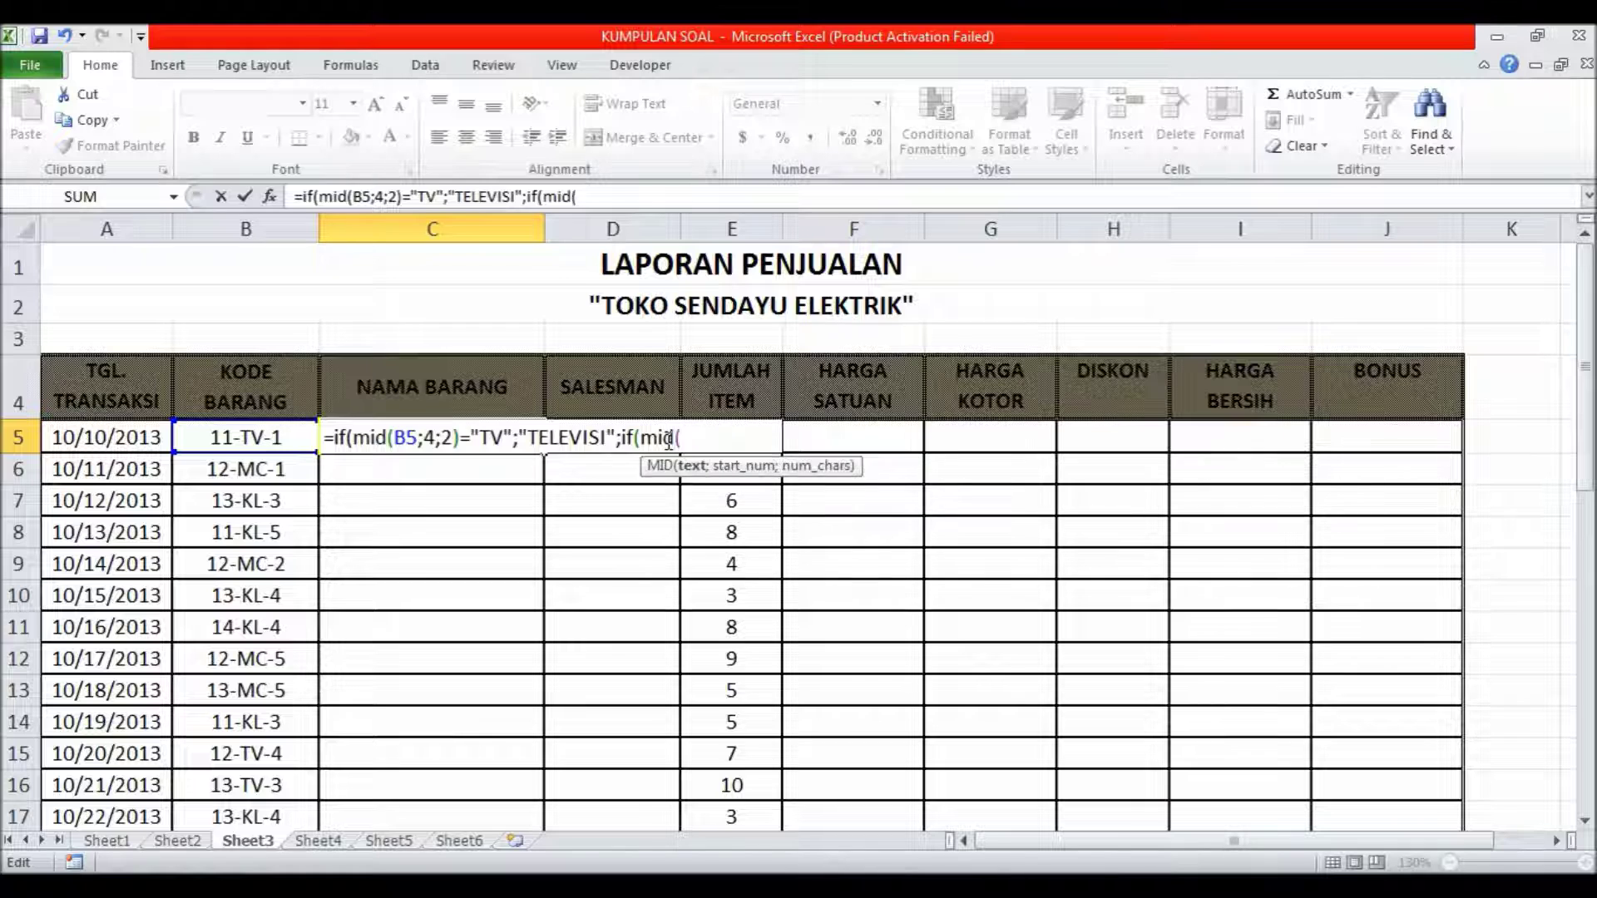
{"action": "left_click", "coordinate": [241, 435]}
{"action": "type", "text": ";4"}
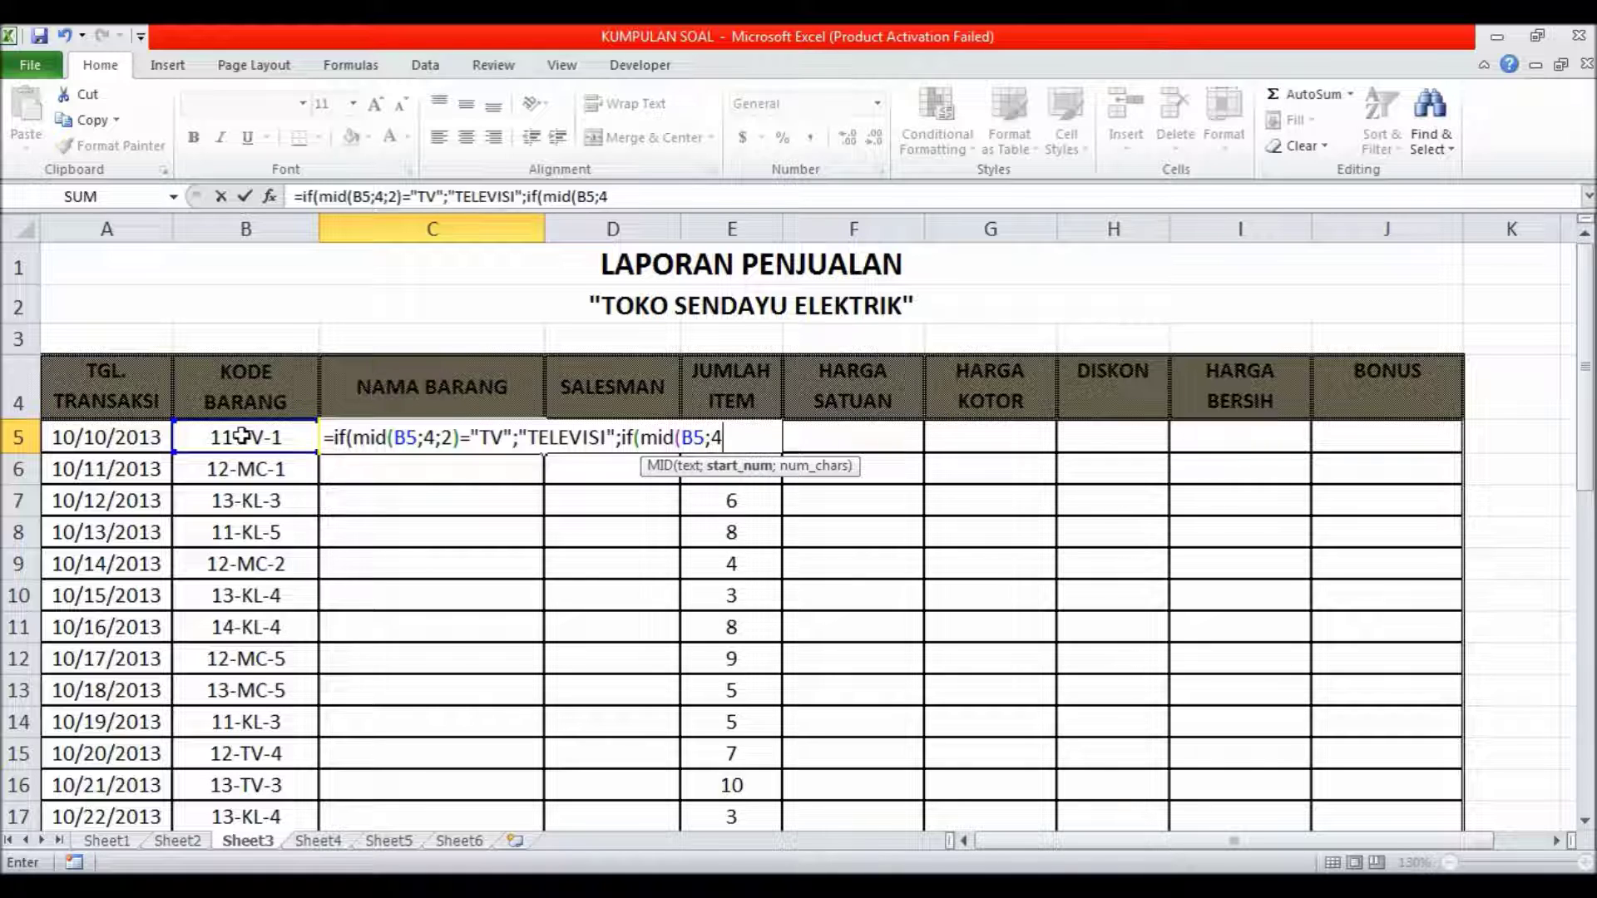
{"action": "type", "text": ";2"}
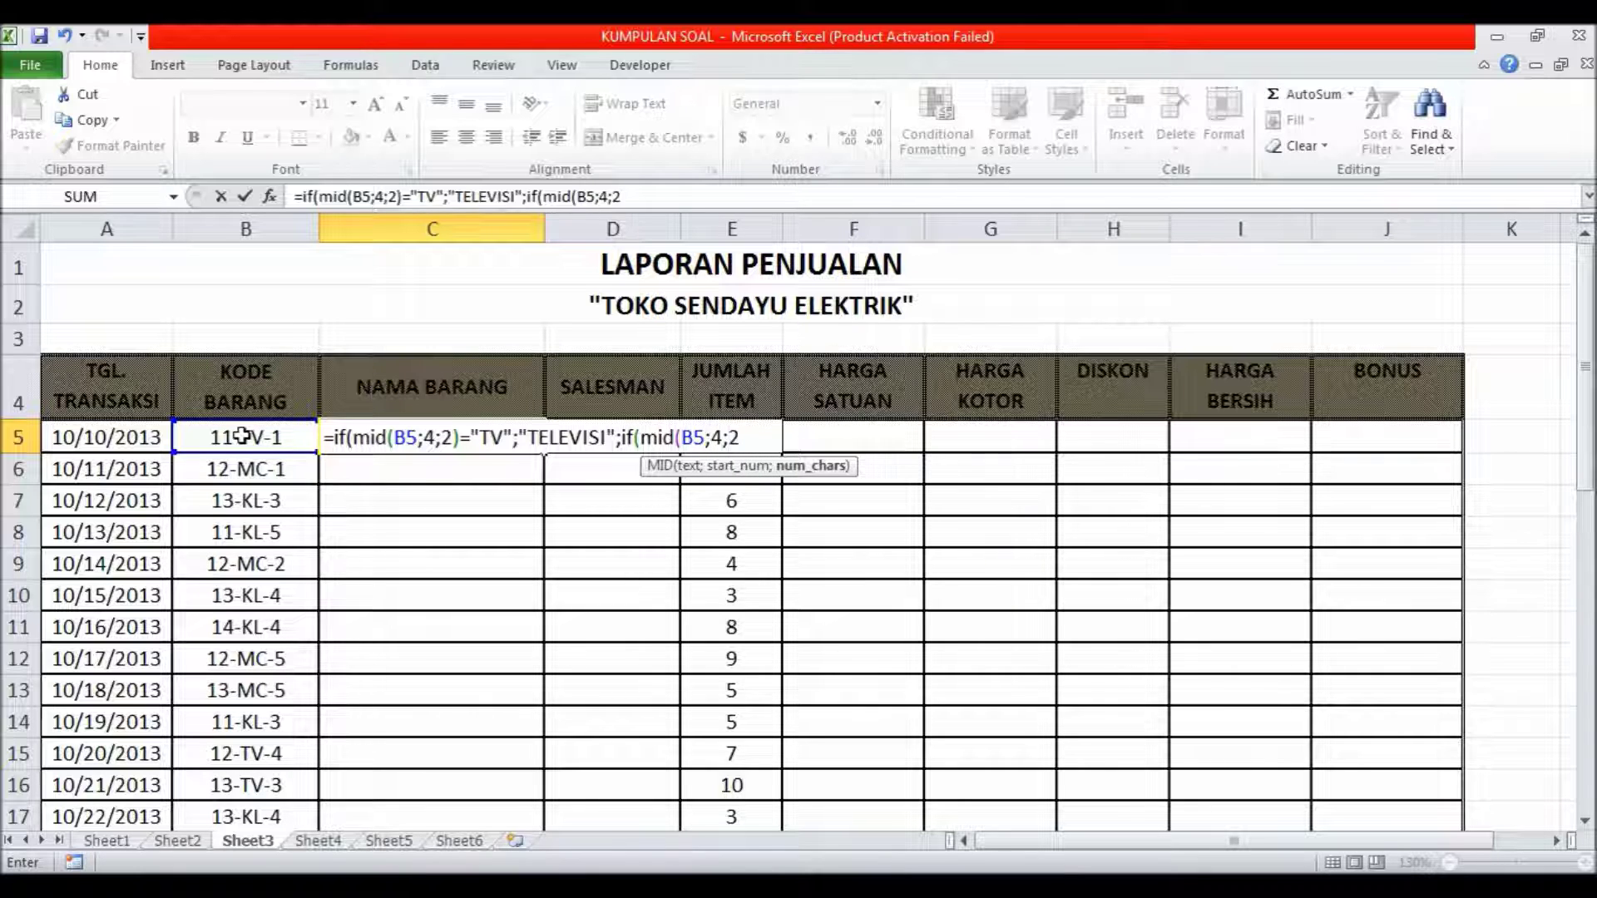
{"action": "type", "text": ")"}
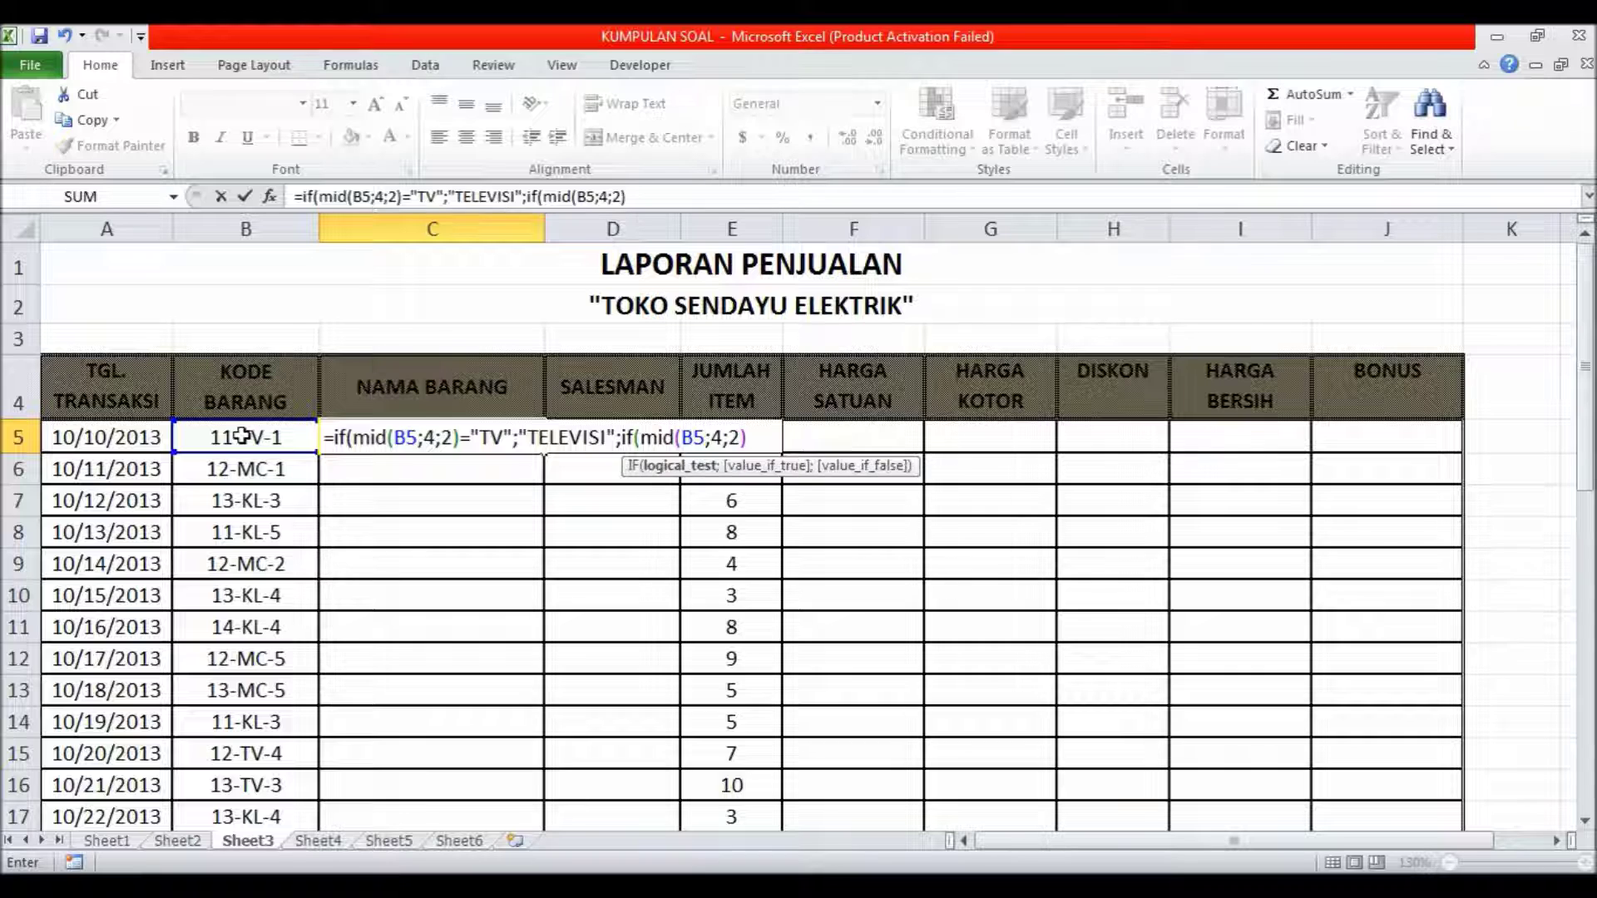
{"action": "type", "text": "="}
{"action": "type", "text": "\""}
{"action": "type", "text": "MC"}
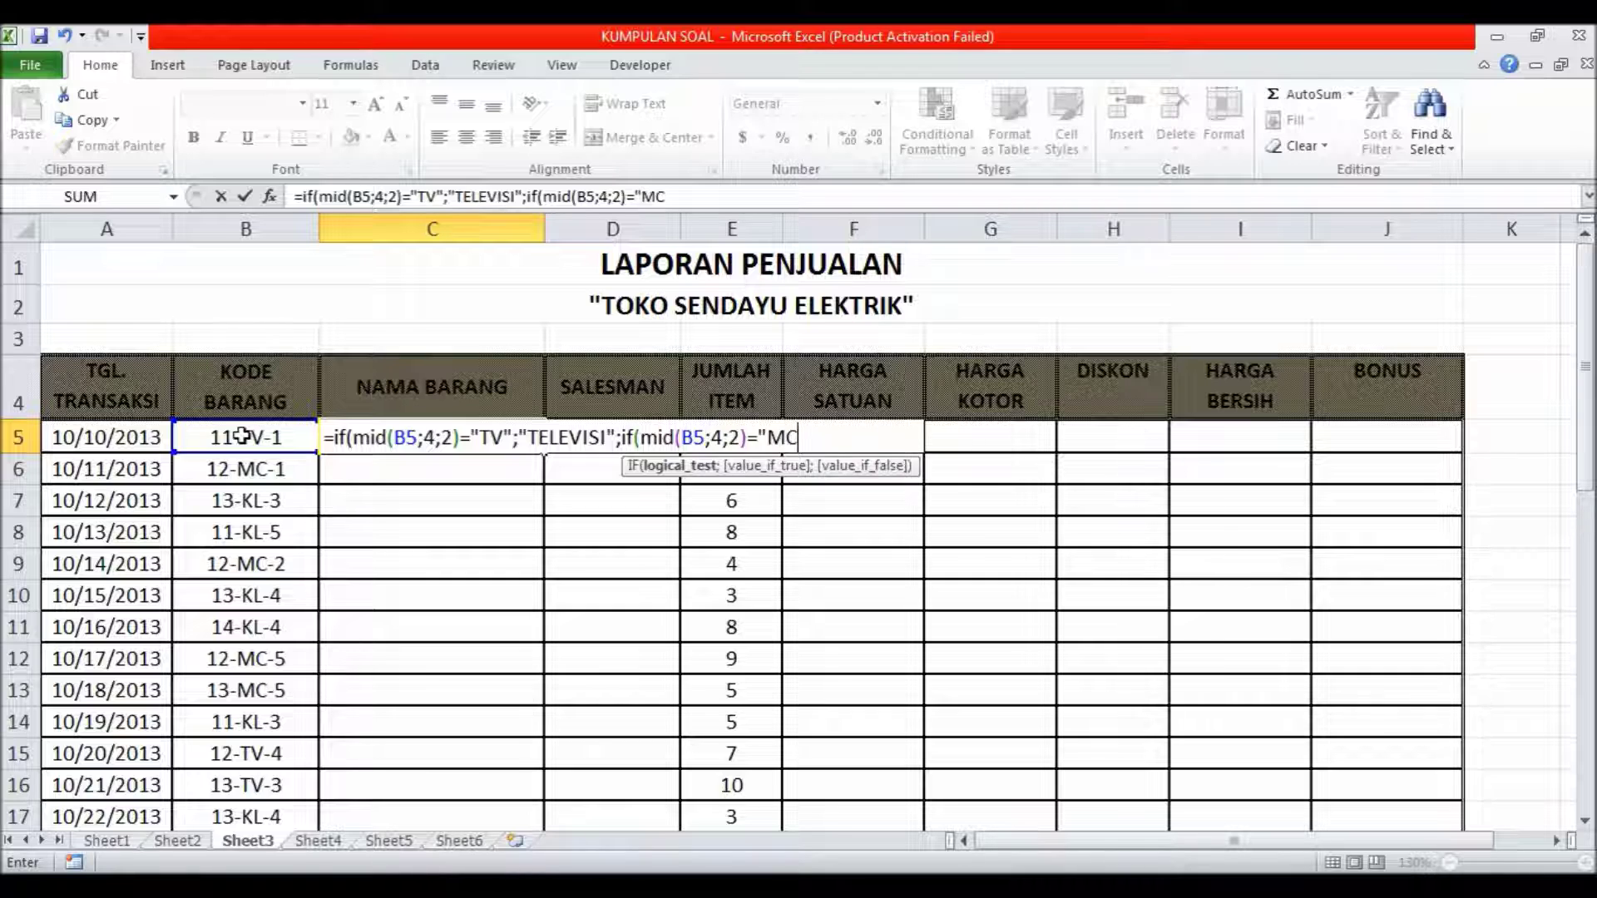
{"action": "type", "text": "\";\""}
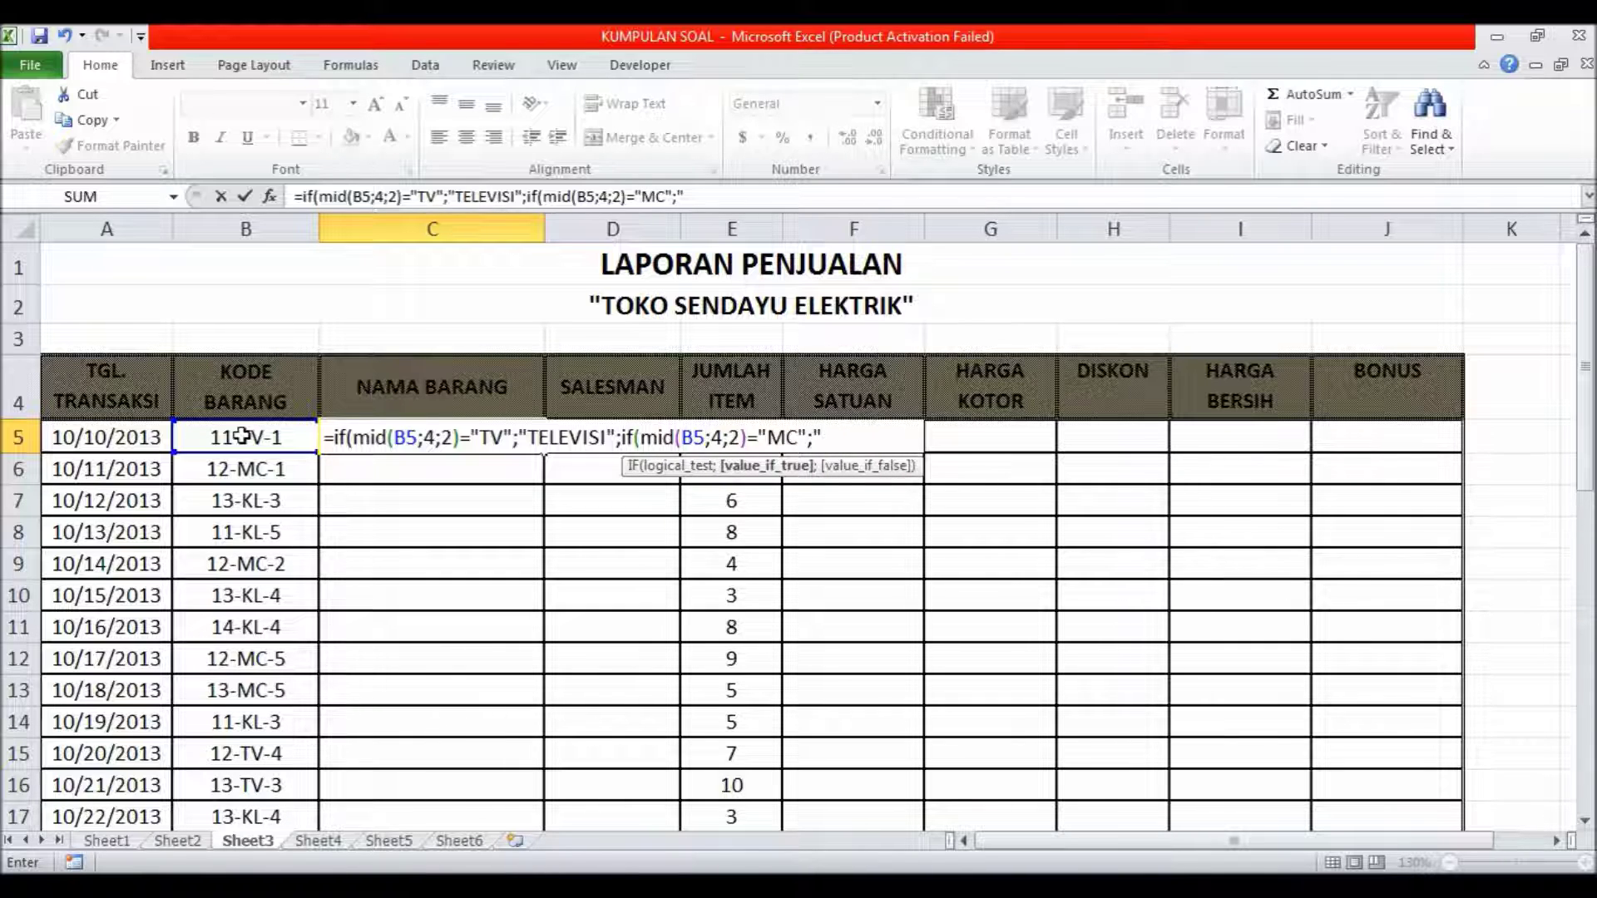
{"action": "type", "text": "MESIN CUCI\""}
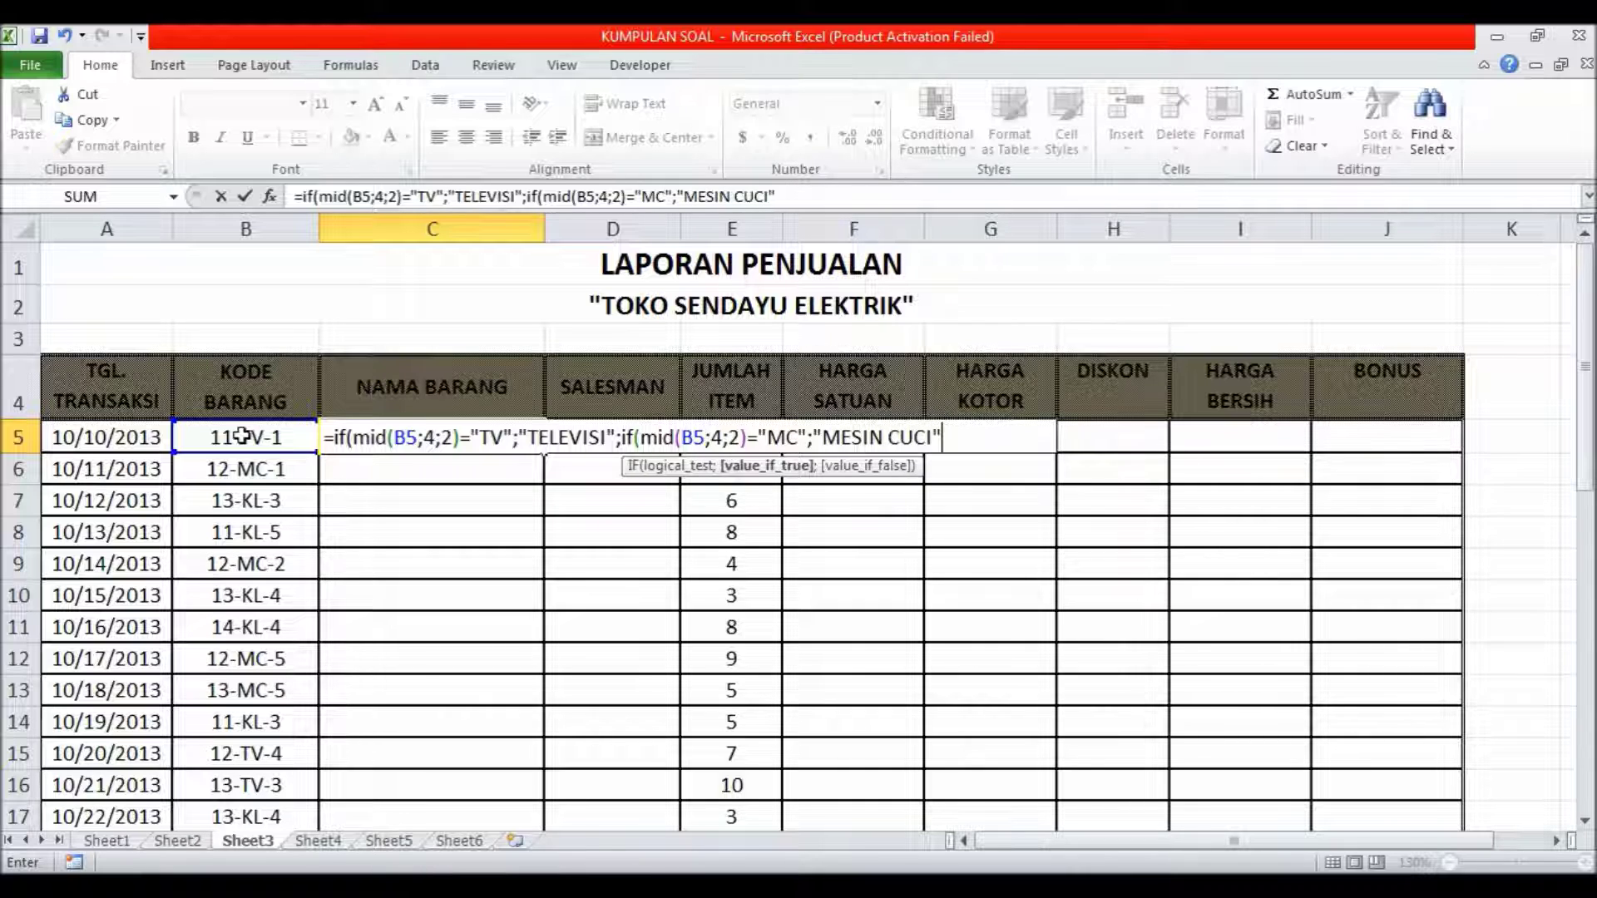
{"action": "type", "text": ";"}
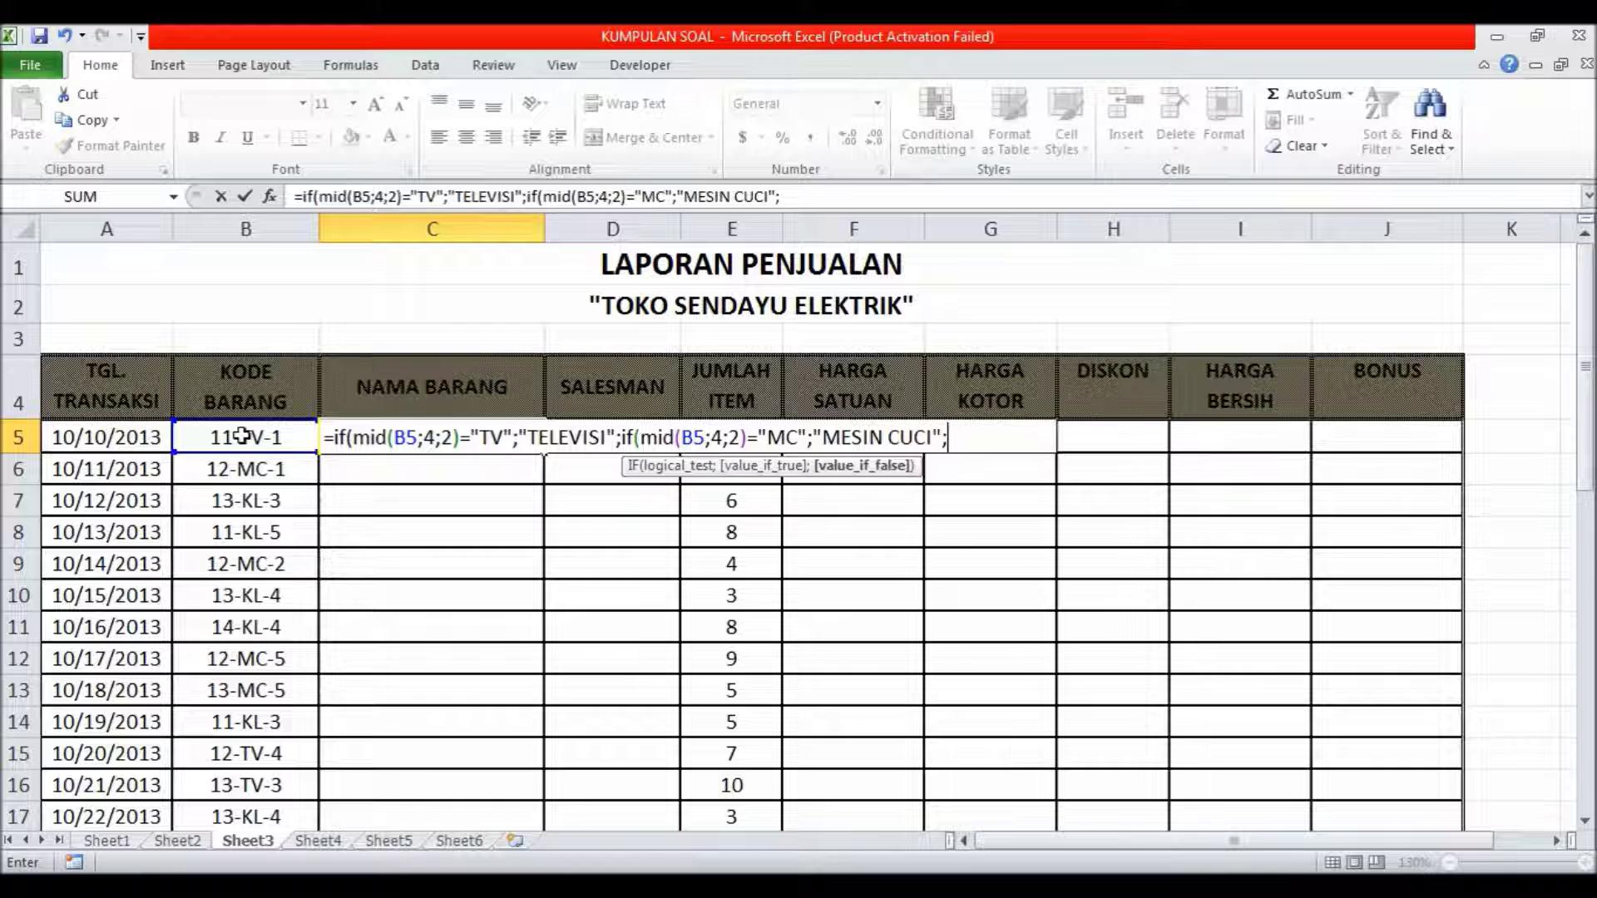
{"action": "type", "text": "\""}
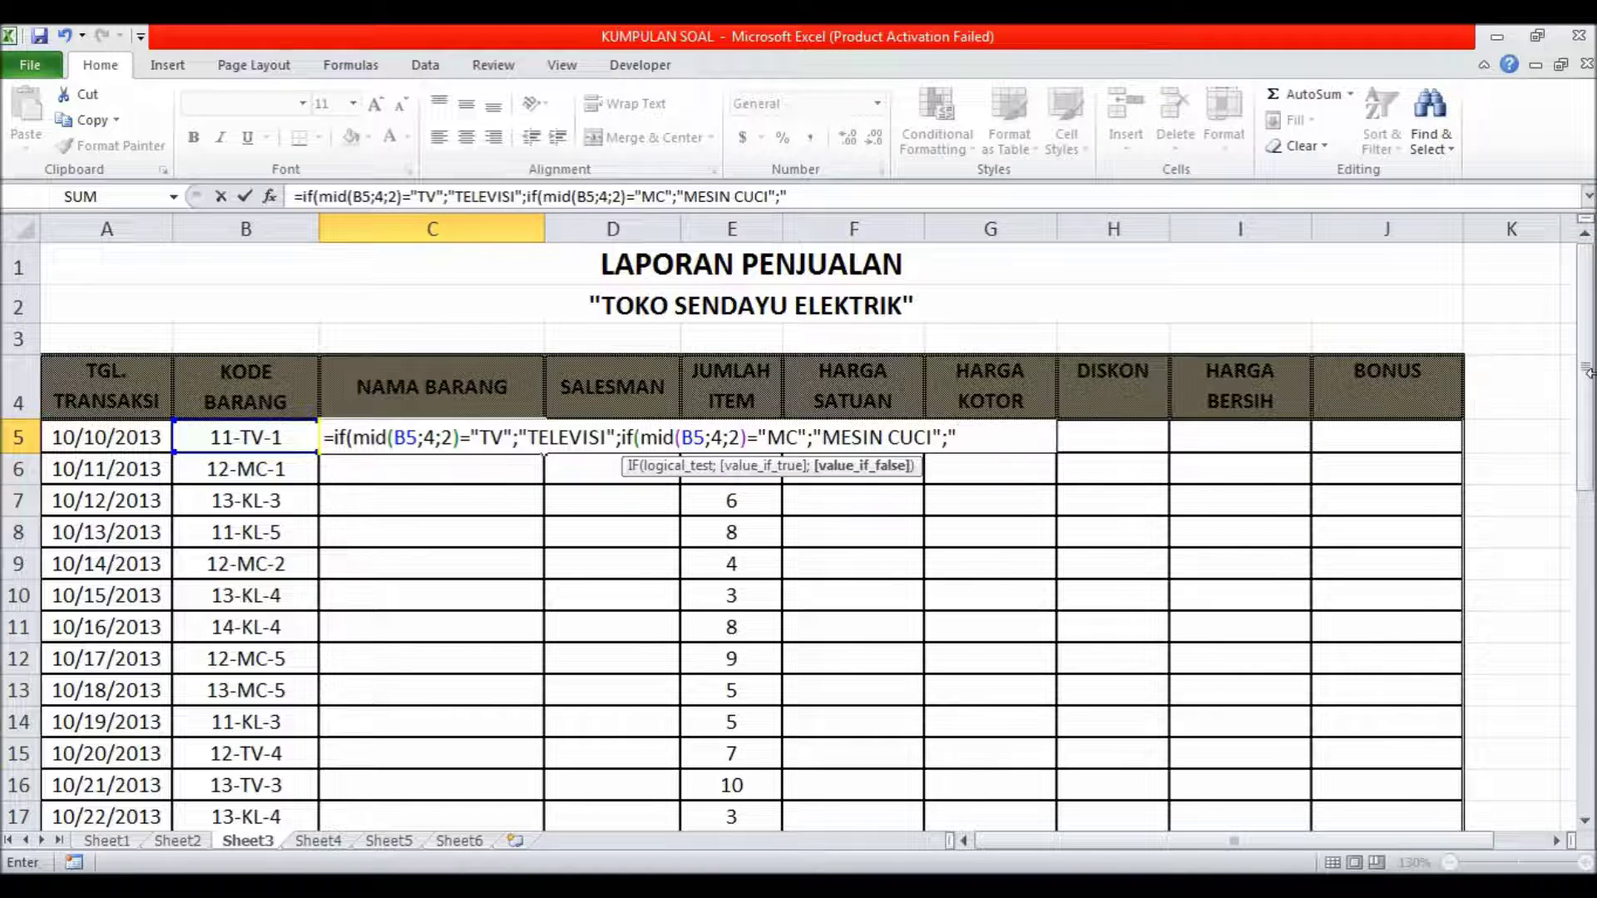
{"action": "mouse_move", "coordinate": [1586, 370]}
{"action": "left_mouse_down"}
{"action": "mouse_move", "coordinate": [1588, 456]}
{"action": "mouse_move", "coordinate": [1587, 285]}
{"action": "left_mouse_up"}
{"action": "type", "text": "LEMARI ES\""}
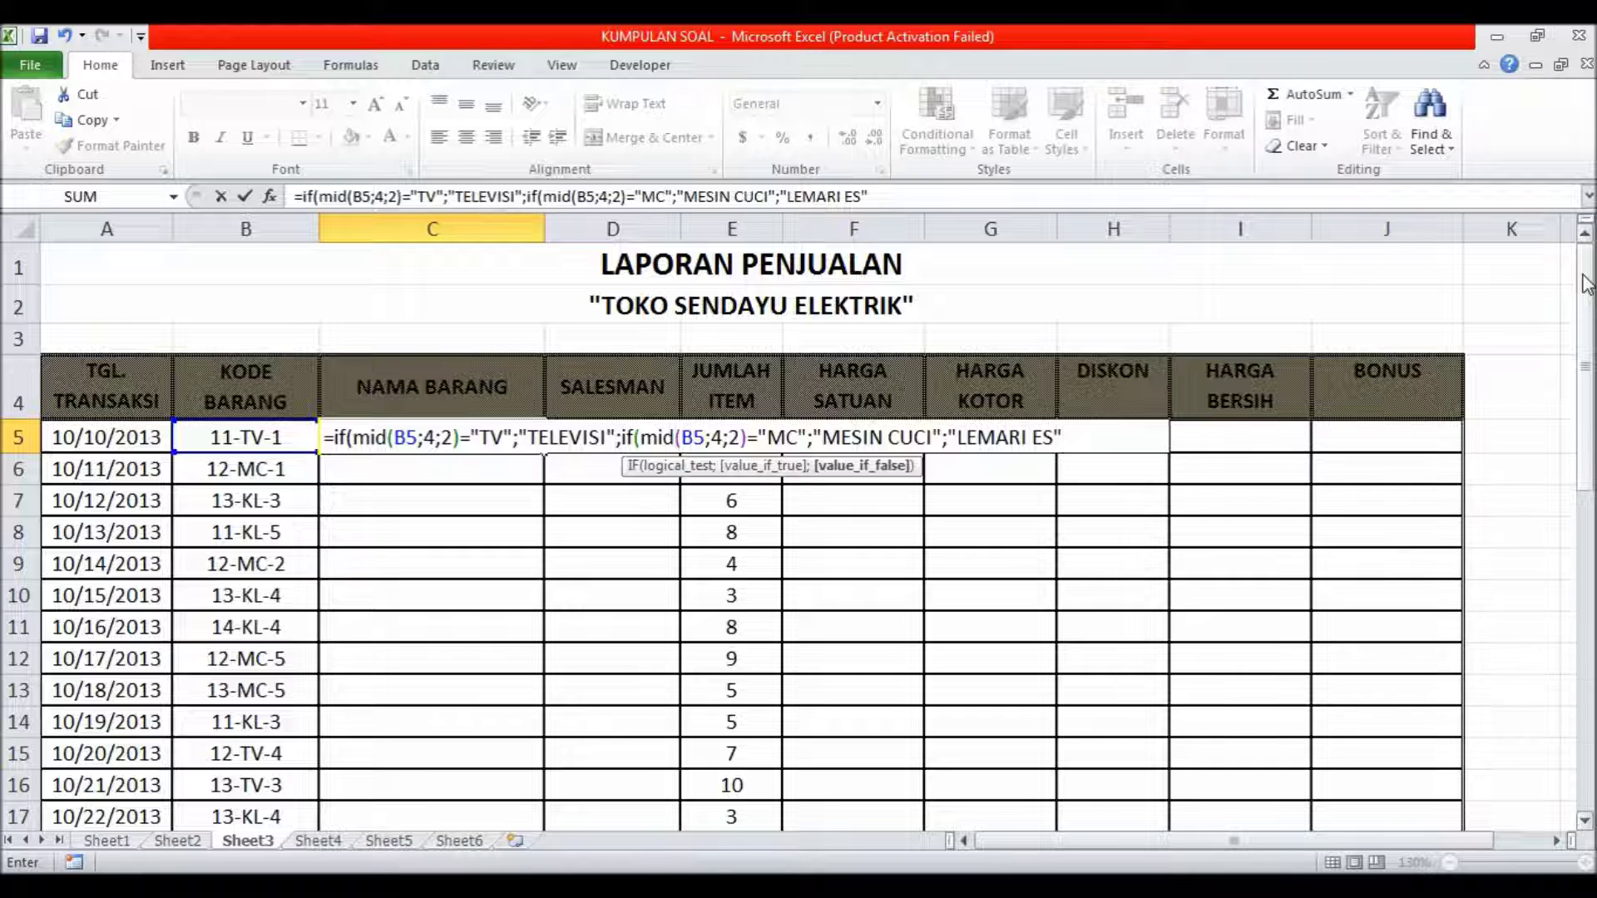
{"action": "type", "text": "))"}
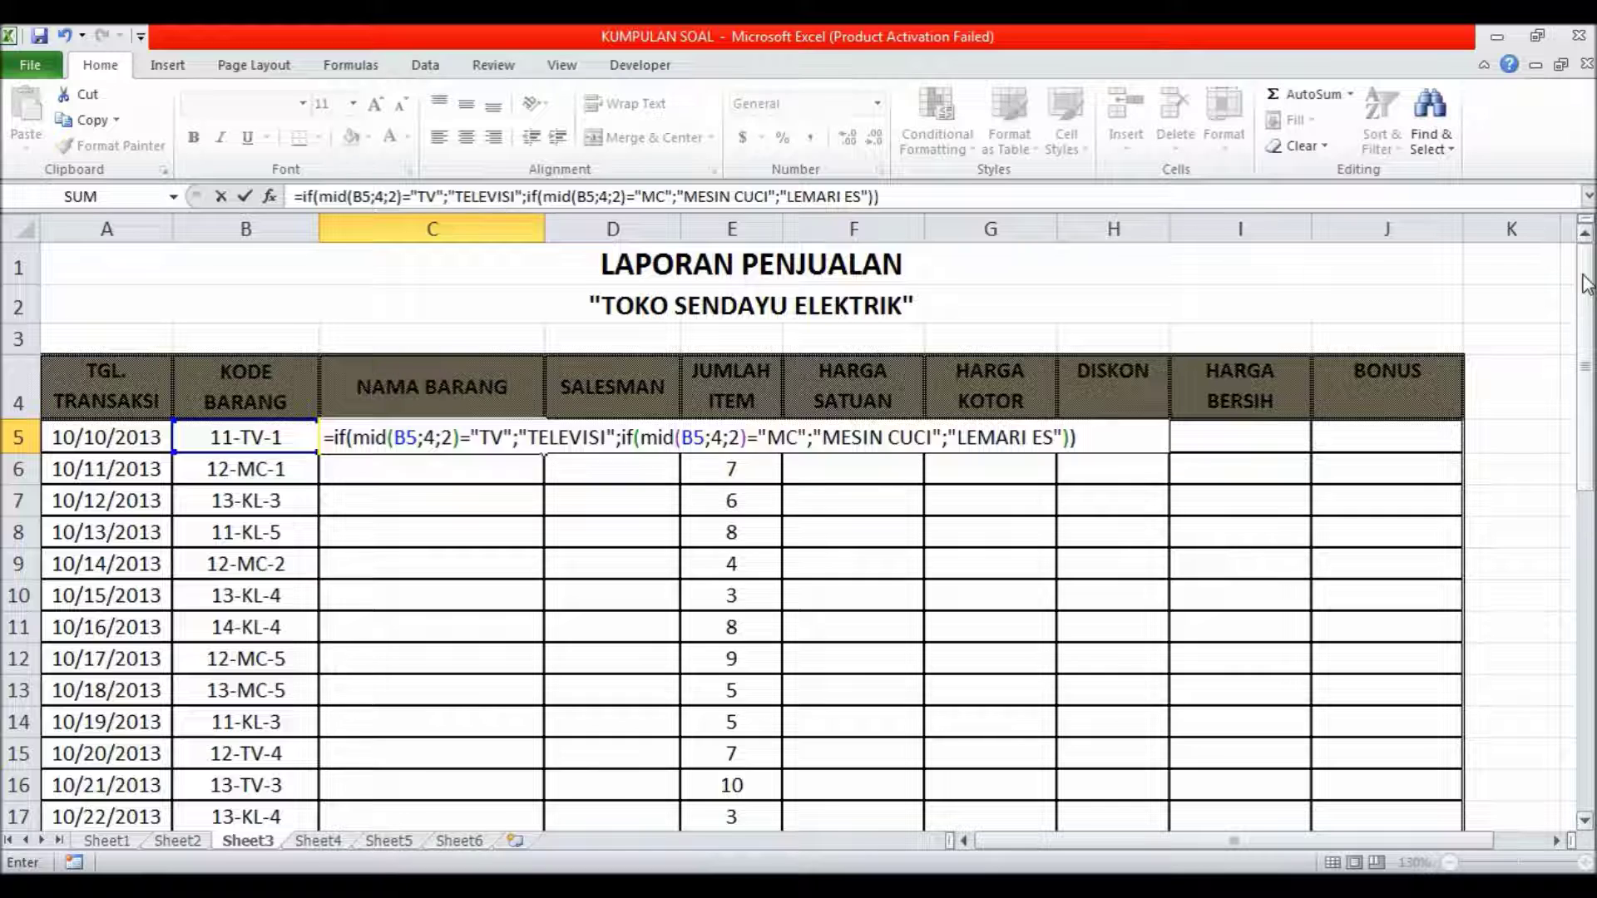
- Commit the nested IF formula in C5 and fill it down to C18
{"action": "key", "text": "Return"}
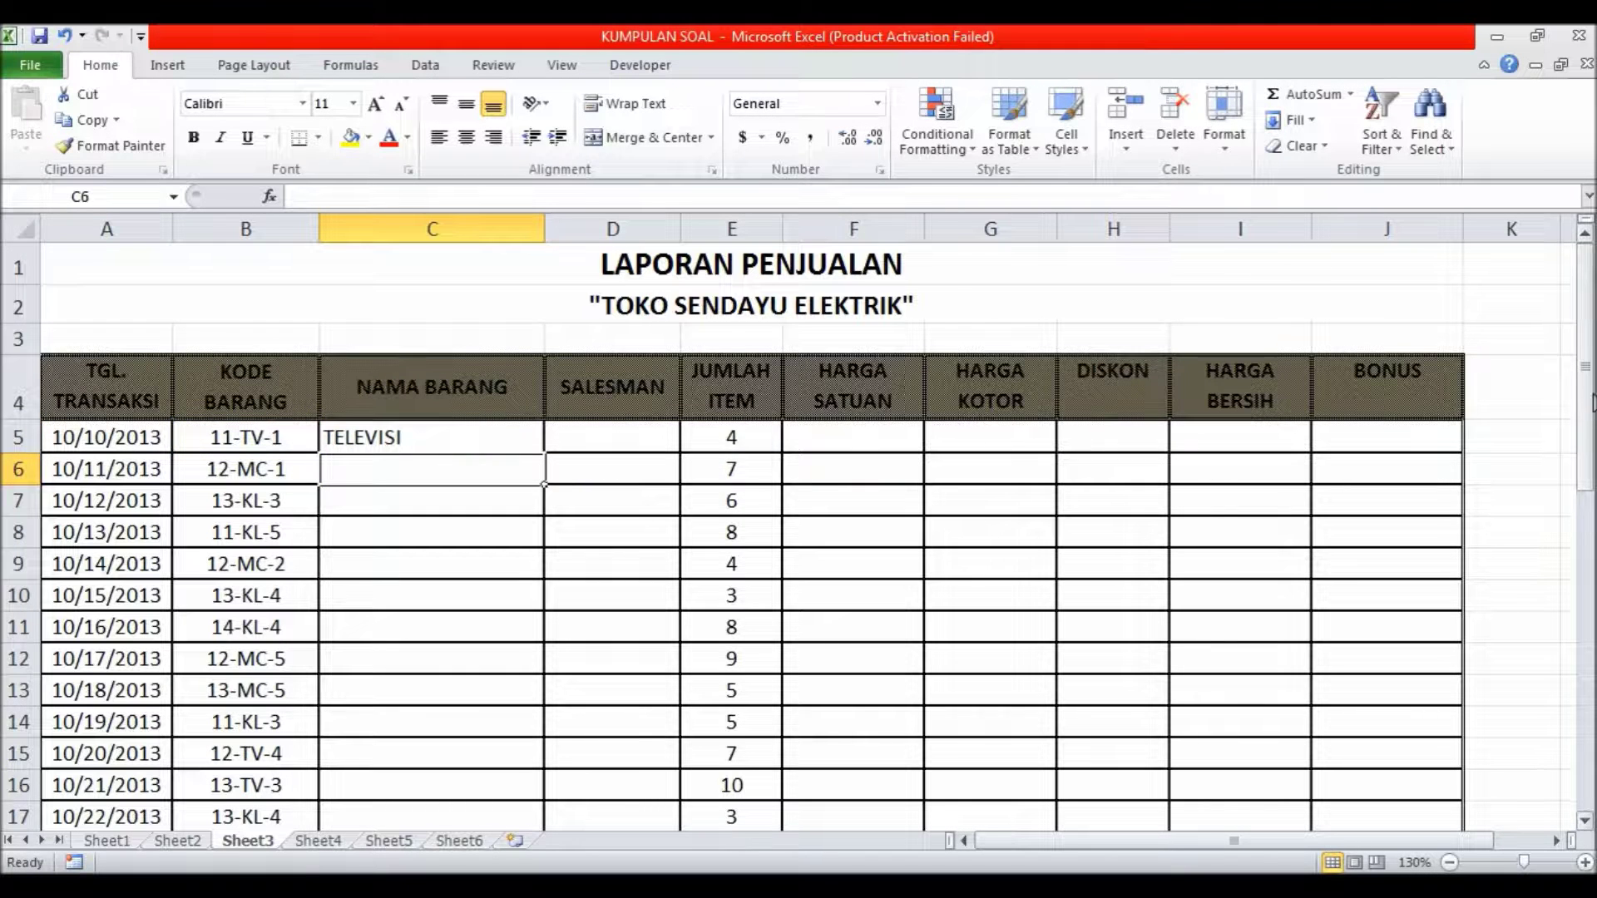
{"action": "left_click_drag", "start_coordinate": [1586, 378], "coordinate": [1586, 395]}
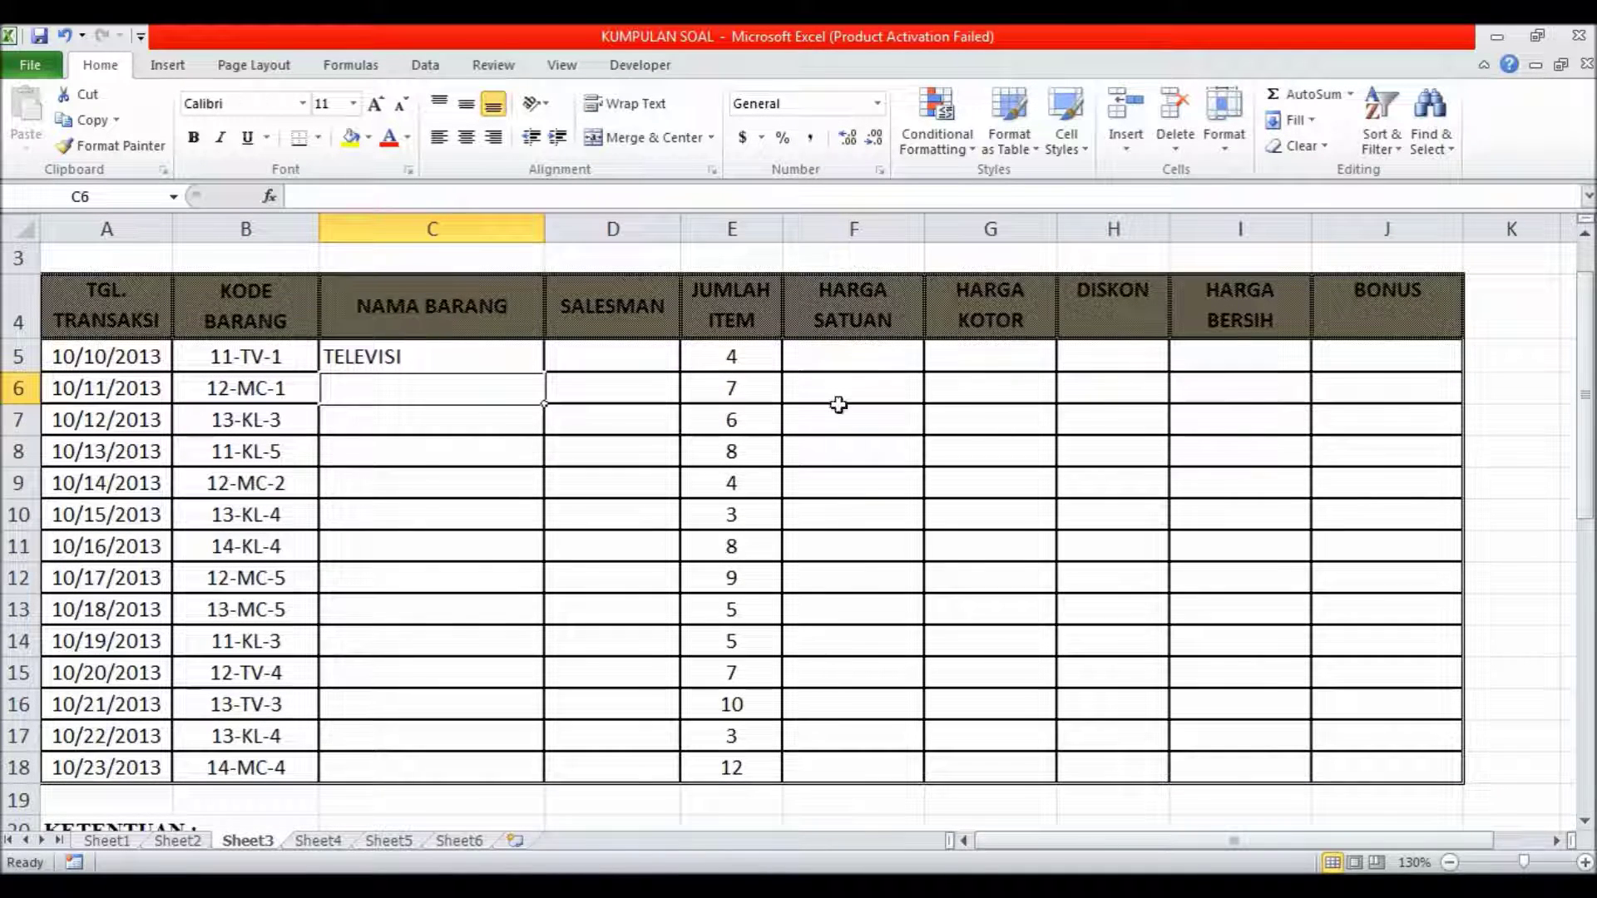
{"action": "left_click", "coordinate": [485, 358]}
{"action": "left_click_drag", "start_coordinate": [545, 372], "coordinate": [556, 768]}
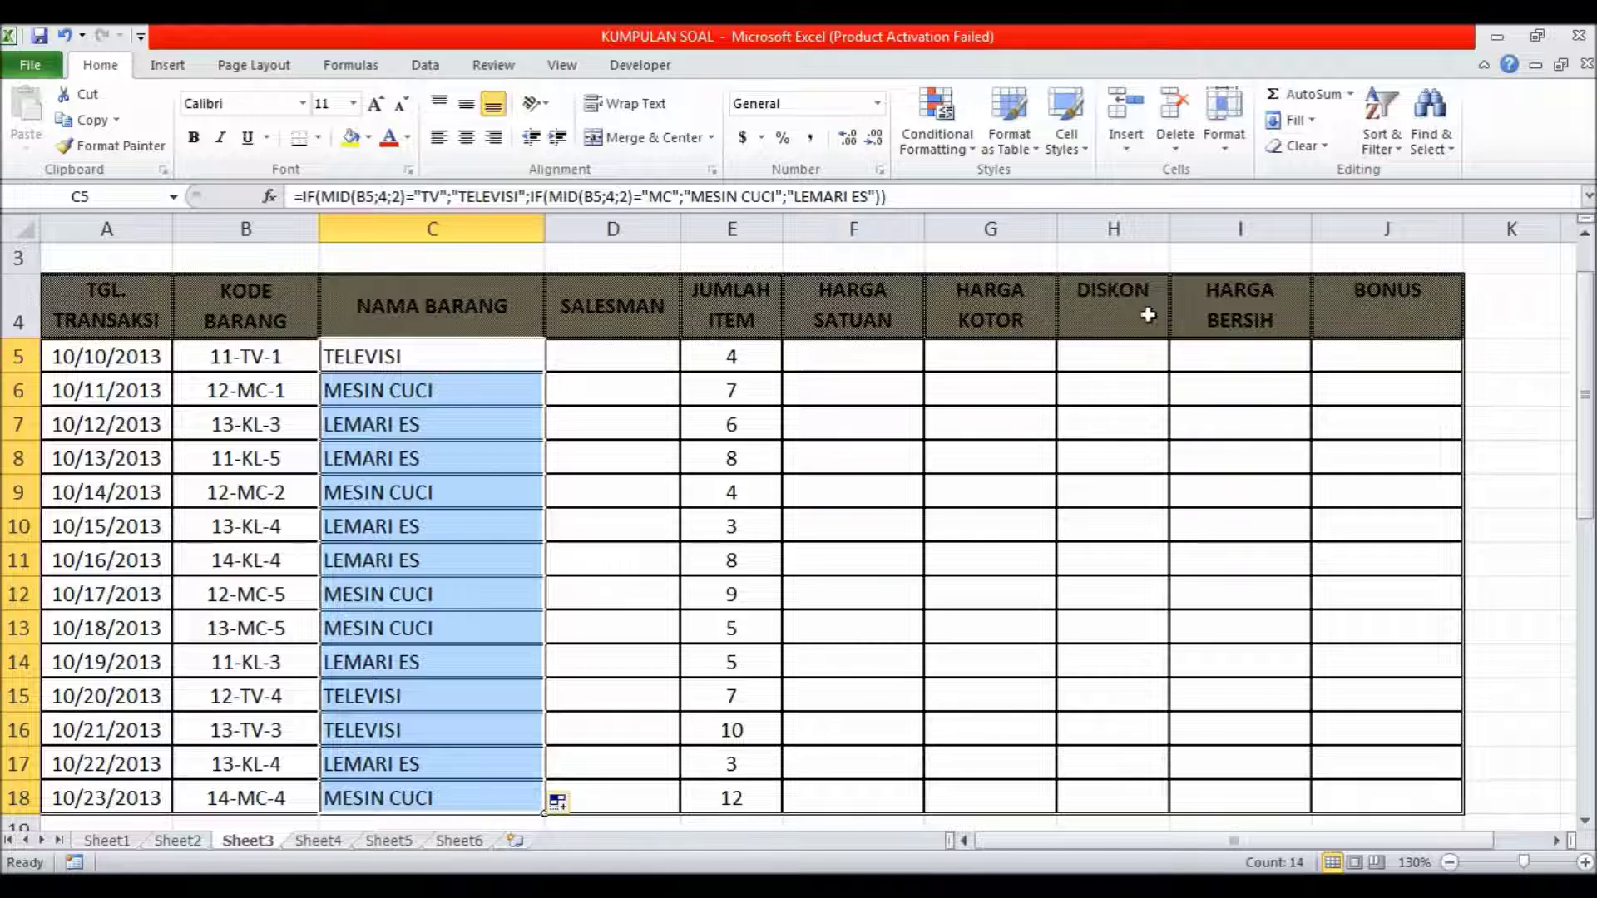
- Copy the nested IF/MID item-name formula text from cell C5's formula bar
{"action": "scroll", "coordinate": [560, 367], "scroll_direction": "up", "scroll_amount": 1}
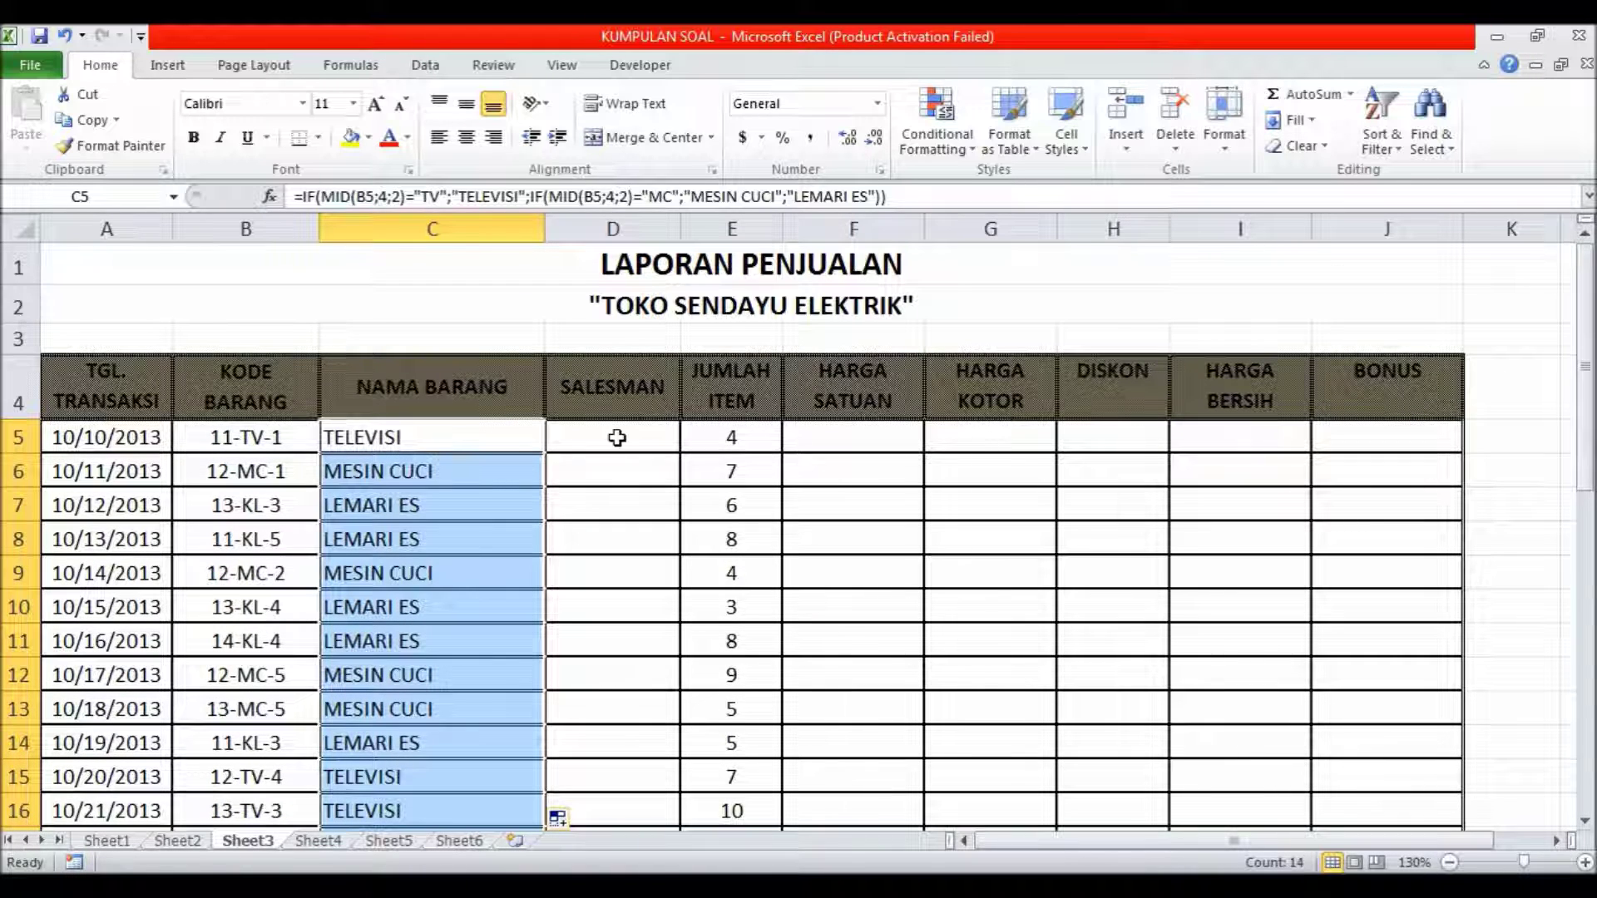
{"action": "left_click", "coordinate": [473, 447]}
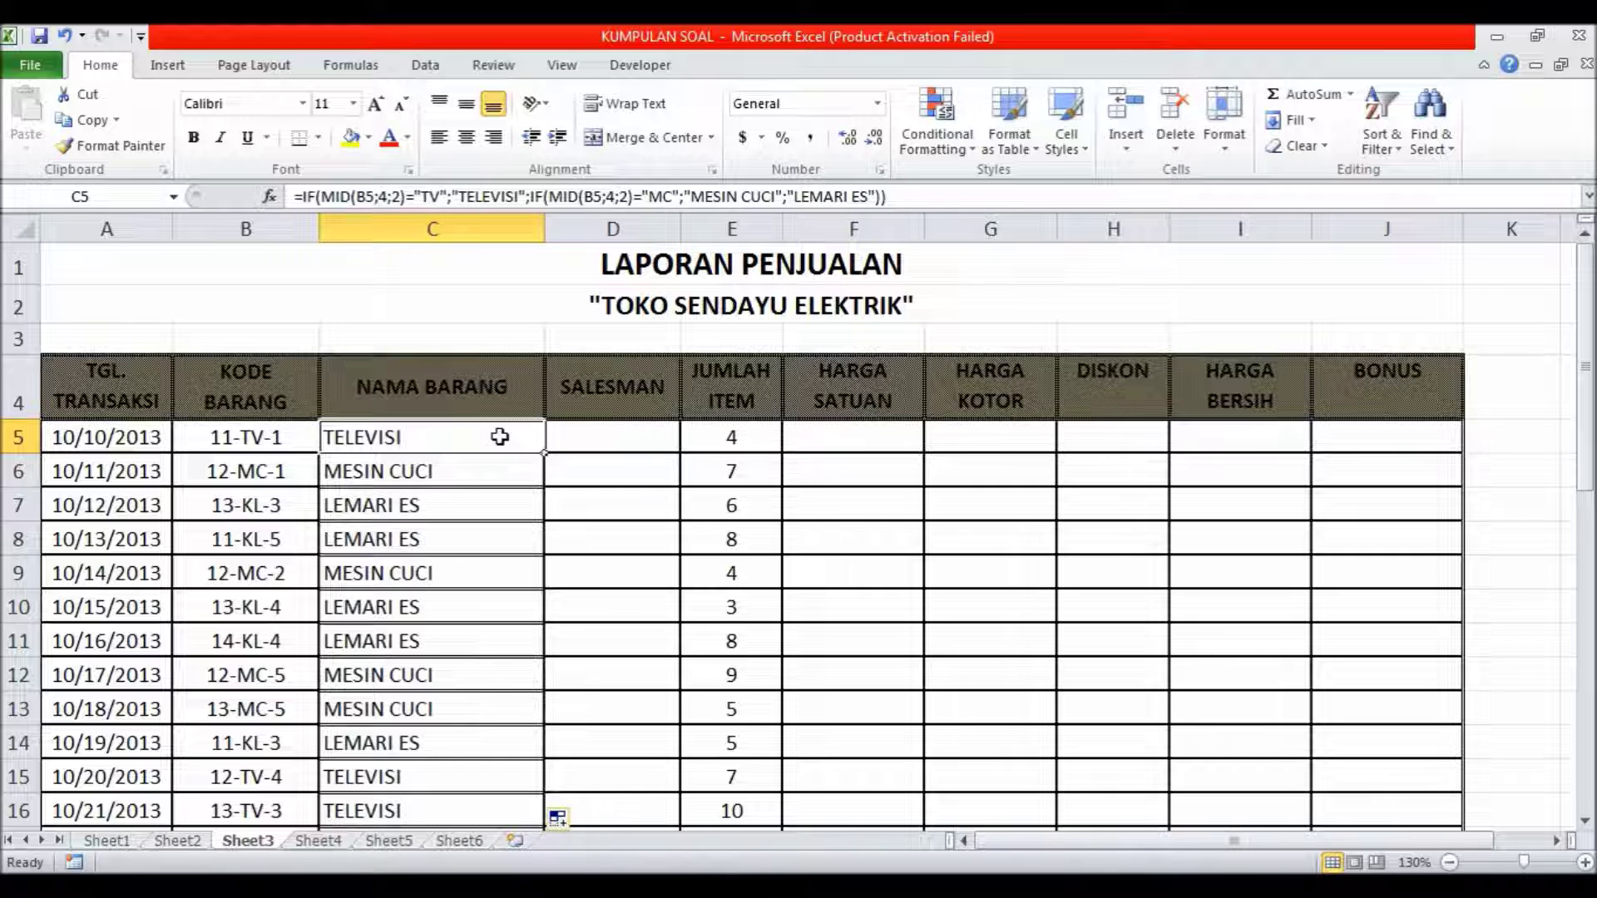
{"action": "left_click_drag", "start_coordinate": [888, 197], "coordinate": [227, 189]}
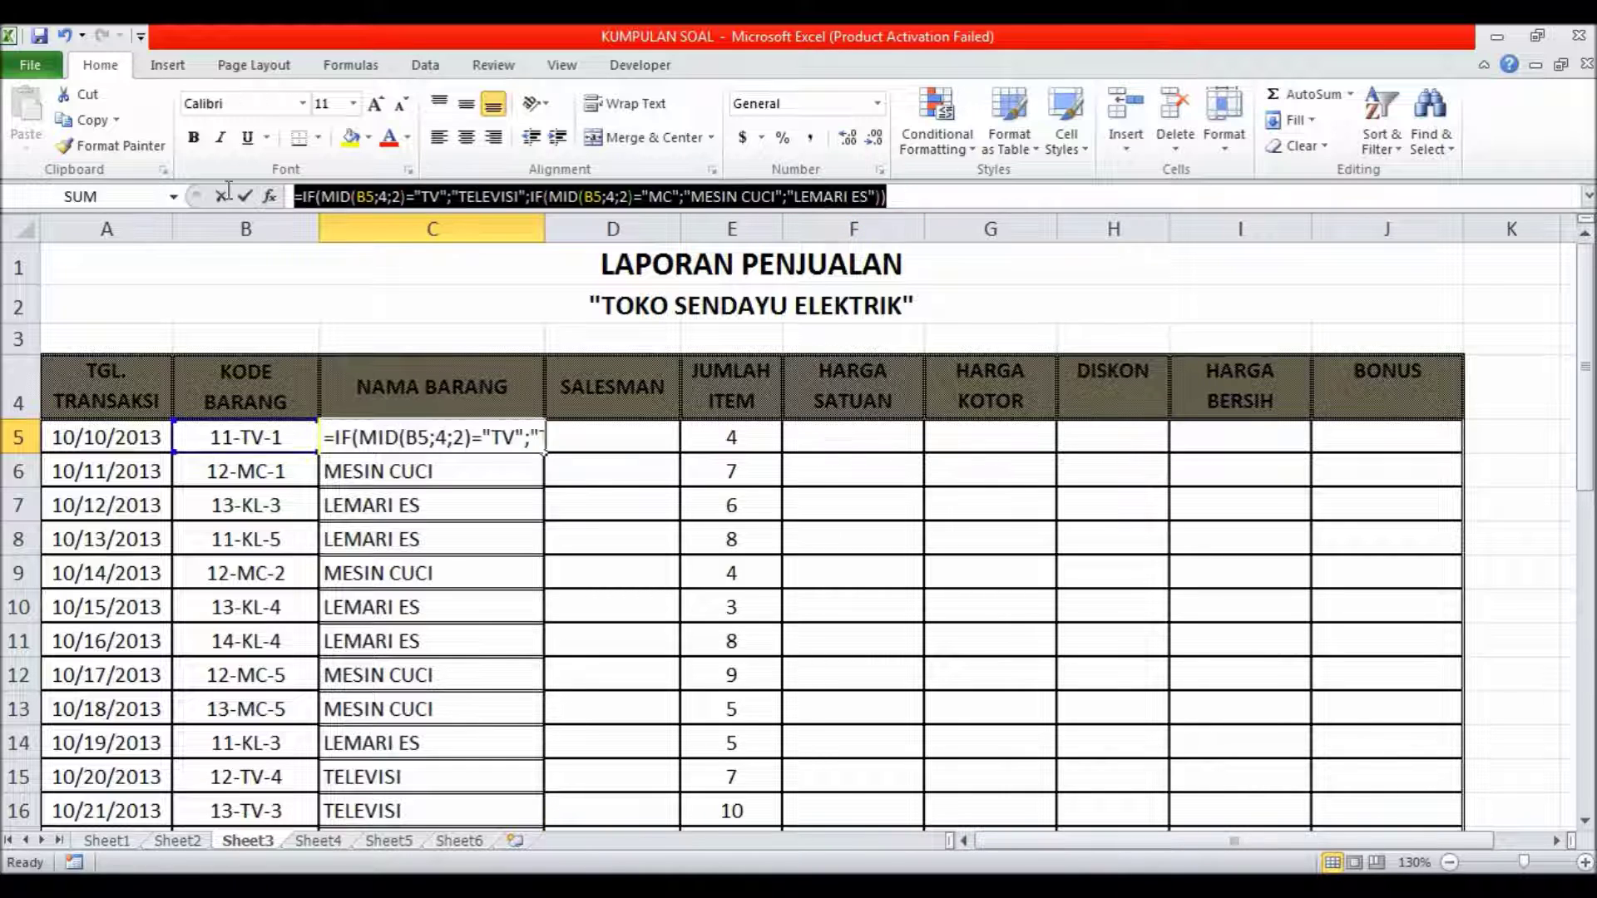
{"action": "right_click", "coordinate": [409, 197]}
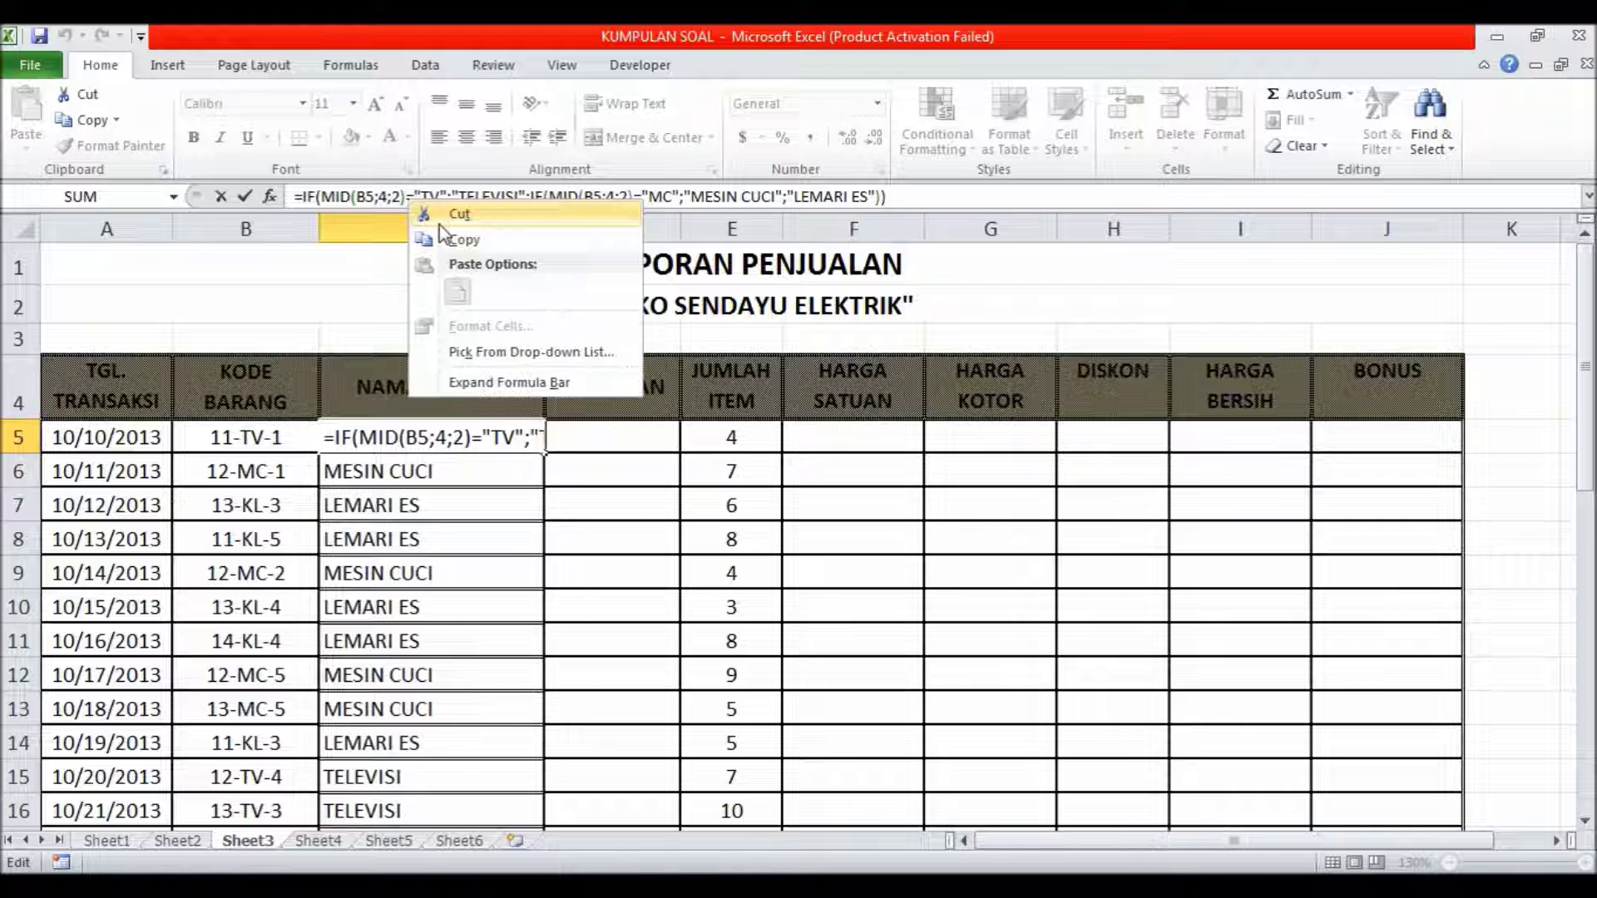
{"action": "left_click", "coordinate": [468, 241]}
- Paste the copied formula into D5 under SALESMAN so it shows TELEVISI
{"action": "type", "text": "="}
{"action": "left_click", "coordinate": [565, 449]}
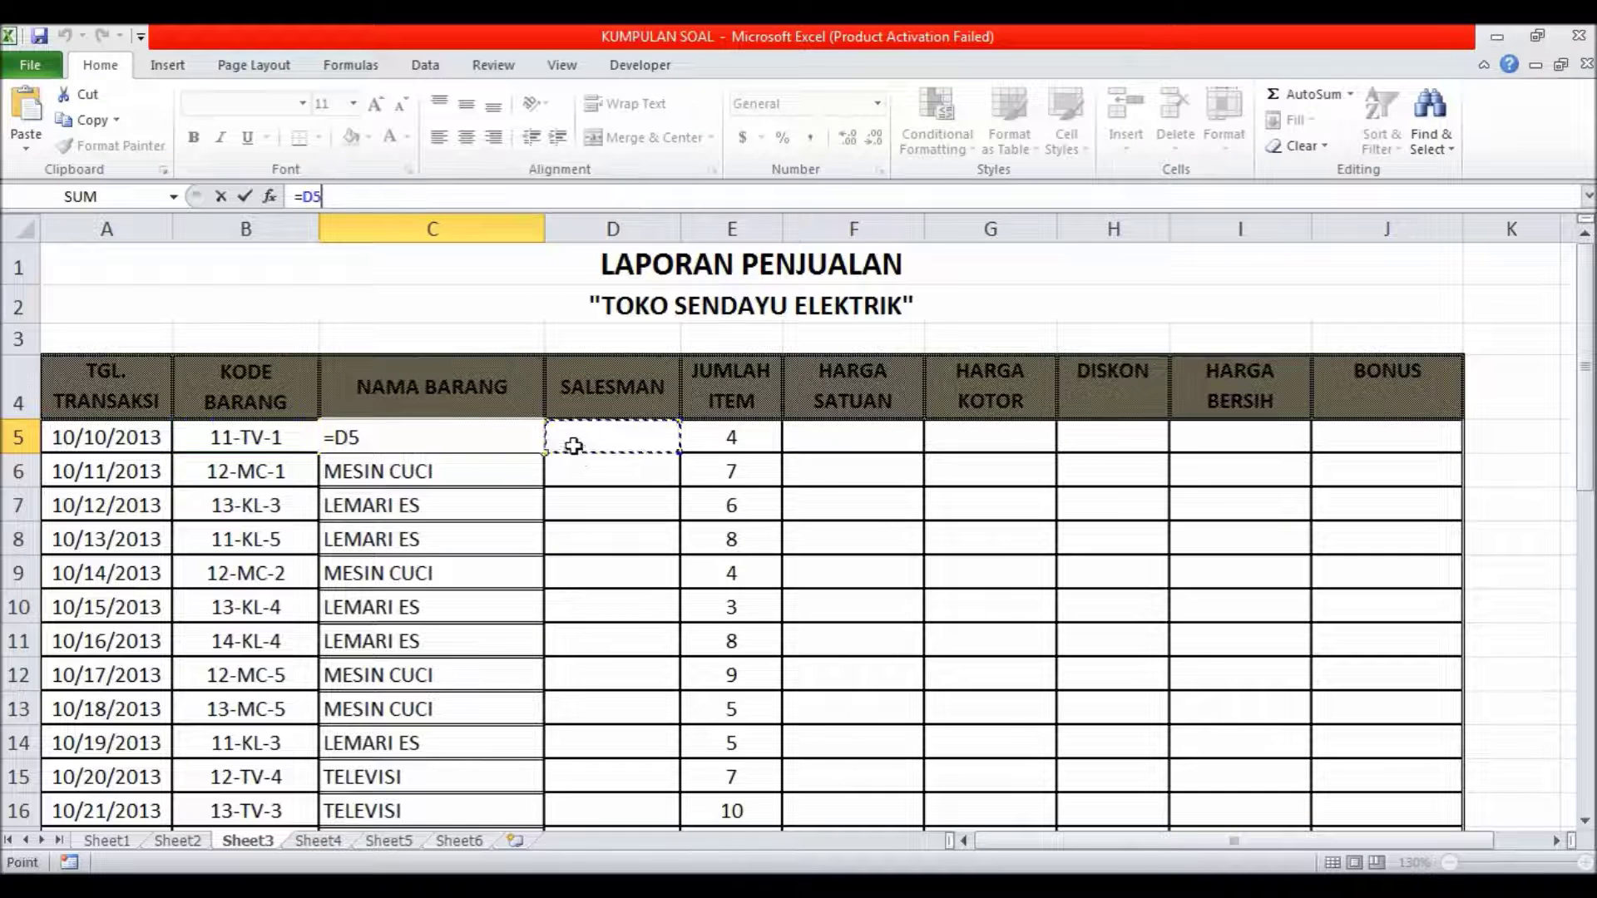
{"action": "key", "text": "Escape"}
{"action": "left_click", "coordinate": [559, 438]}
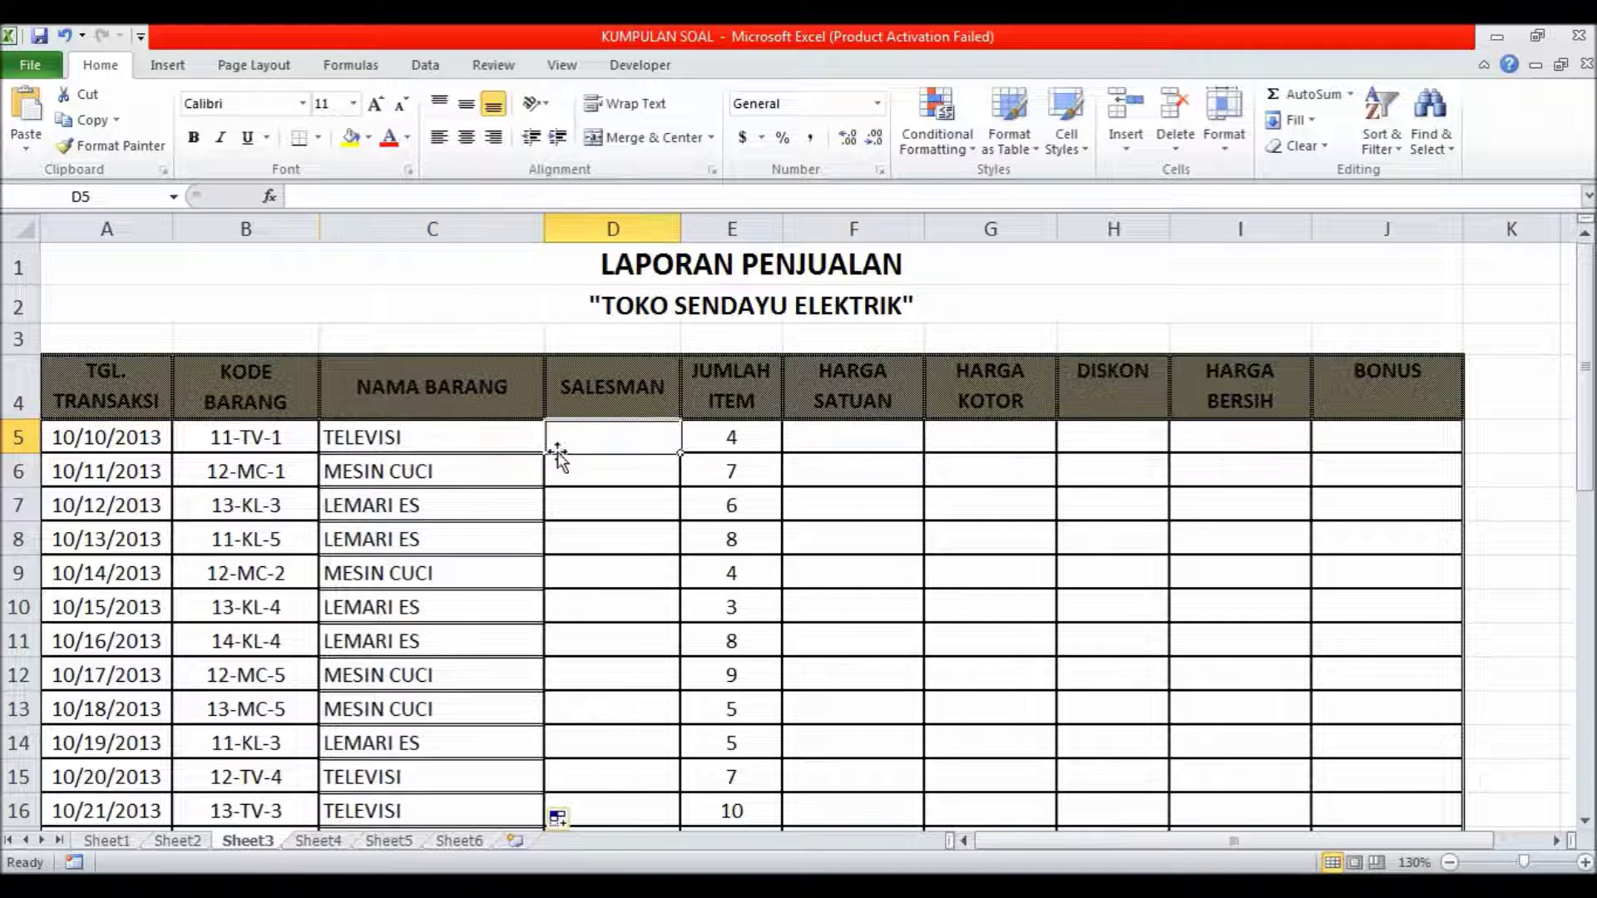
{"action": "left_click", "coordinate": [372, 206]}
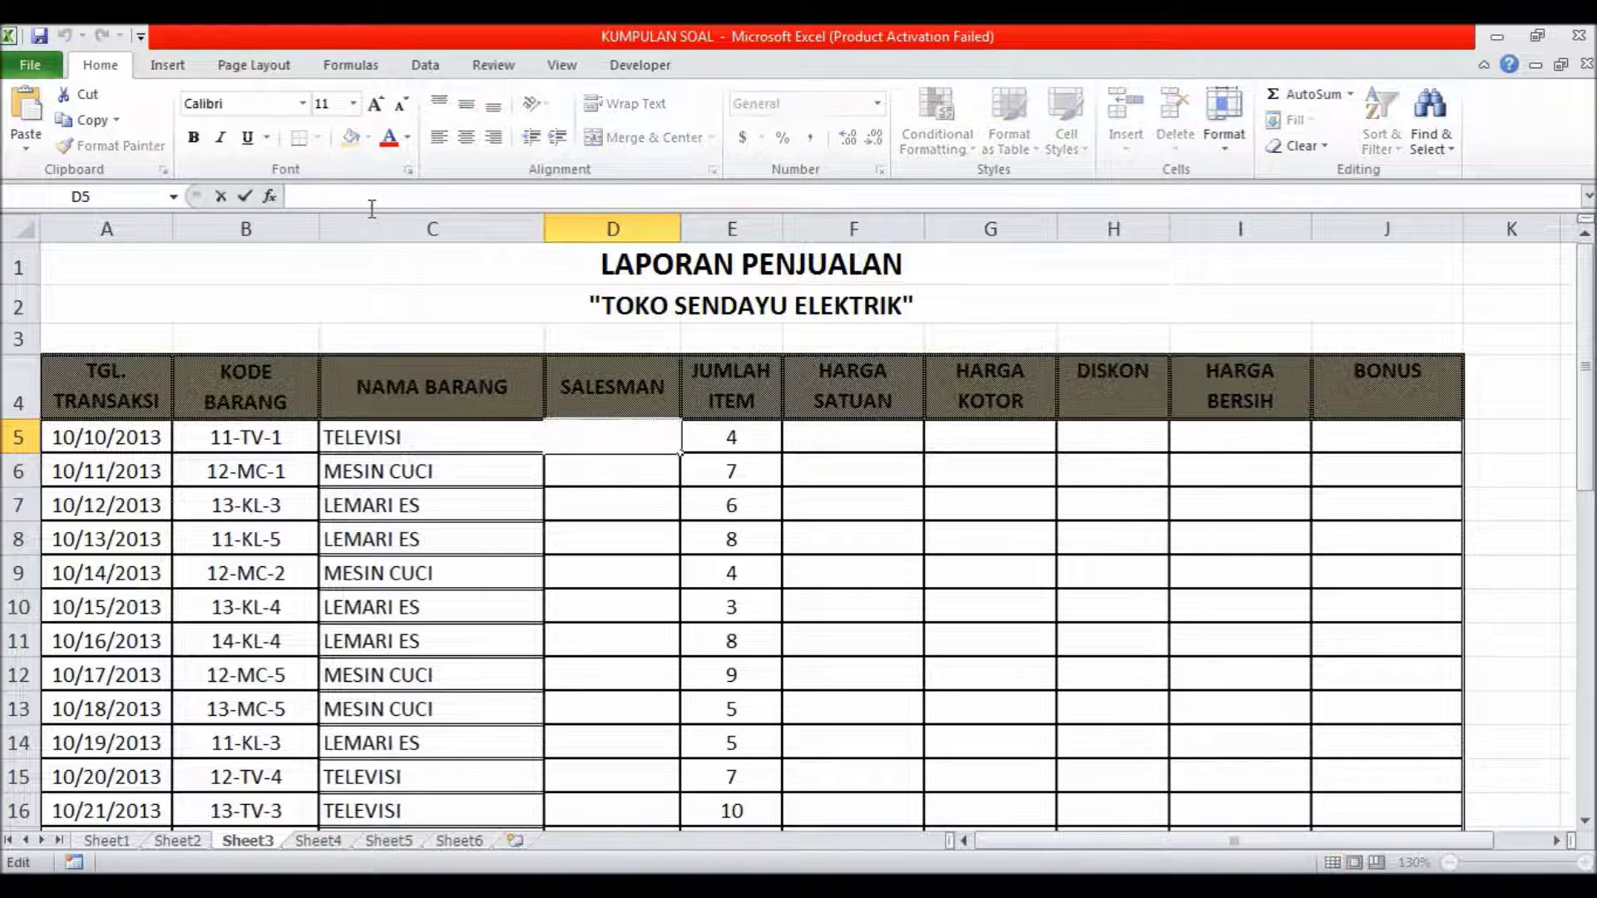
{"action": "key", "text": "ctrl+v"}
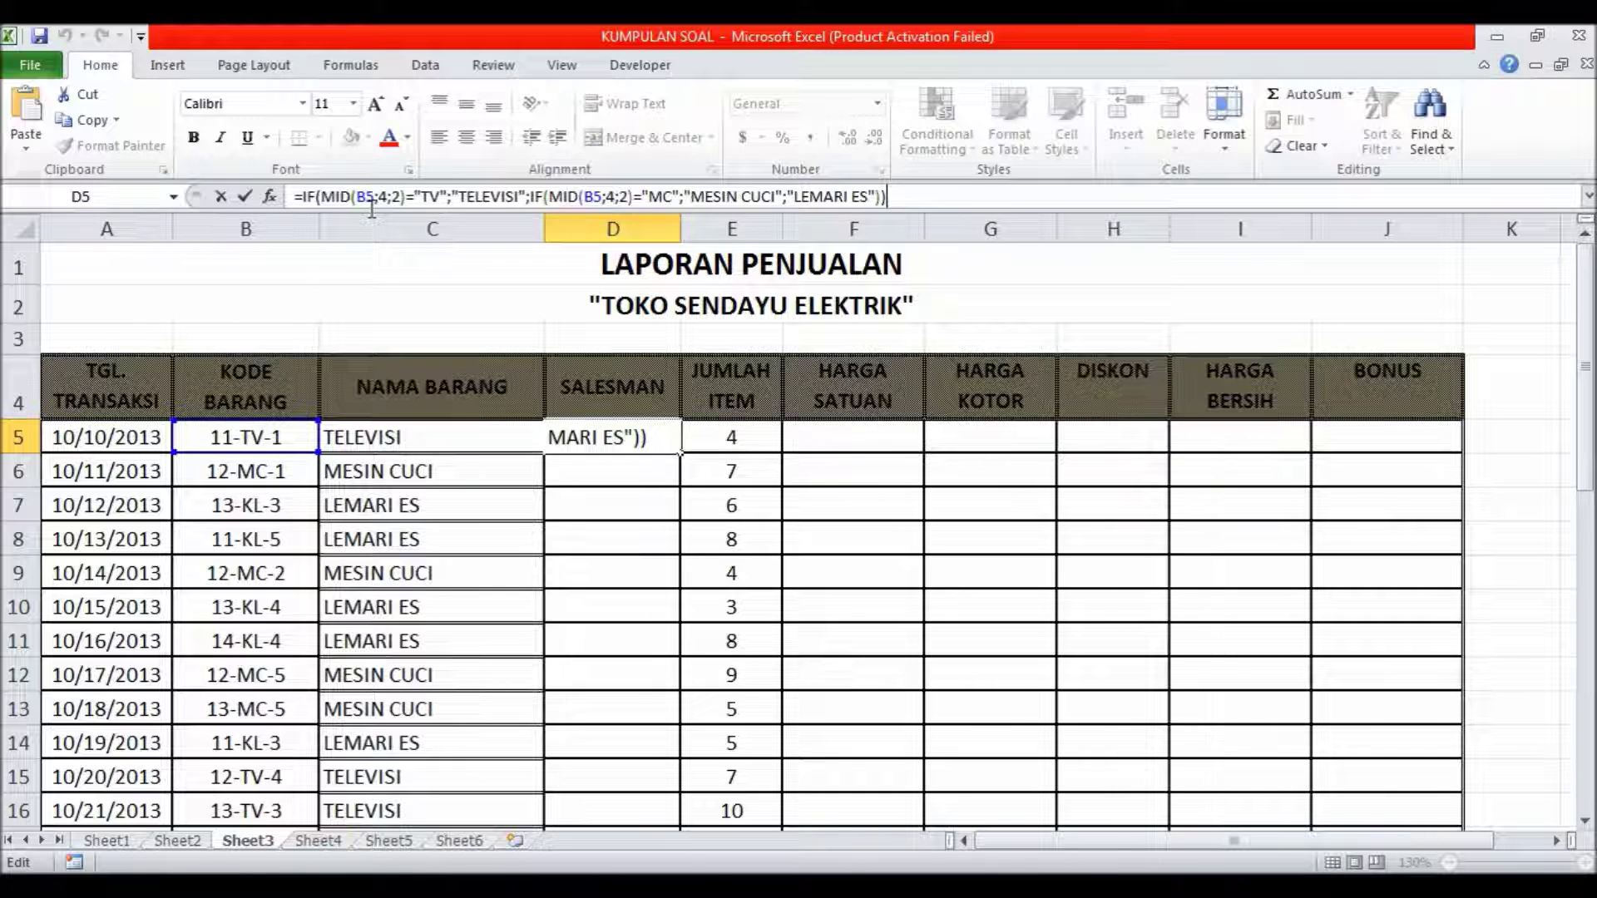
{"action": "key", "text": "Return"}
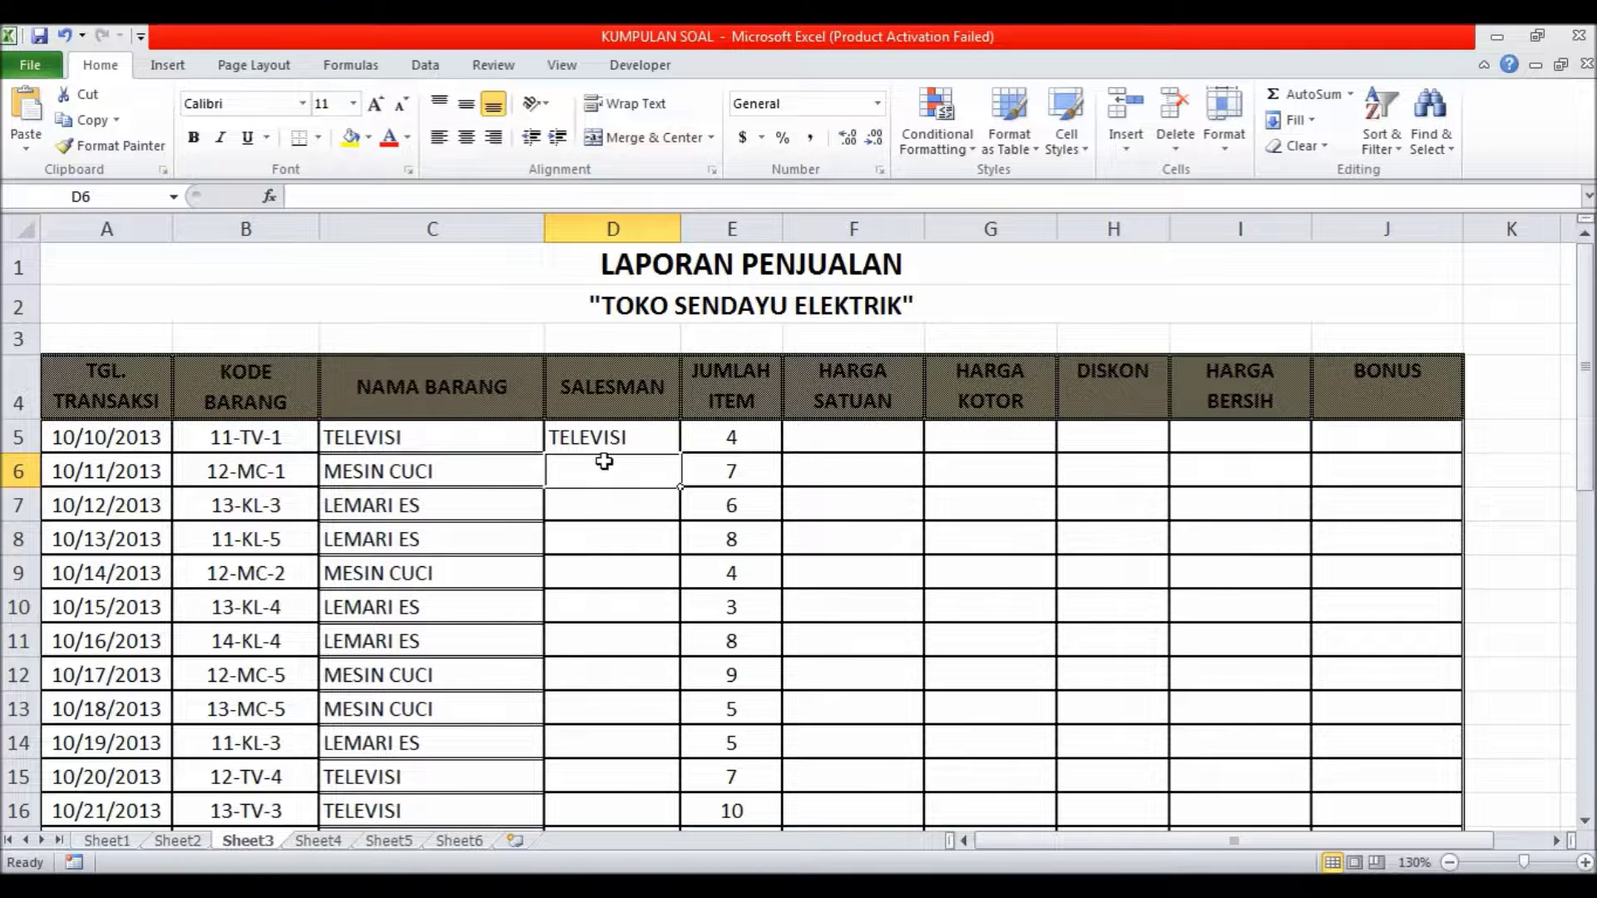
{"action": "left_click", "coordinate": [613, 438]}
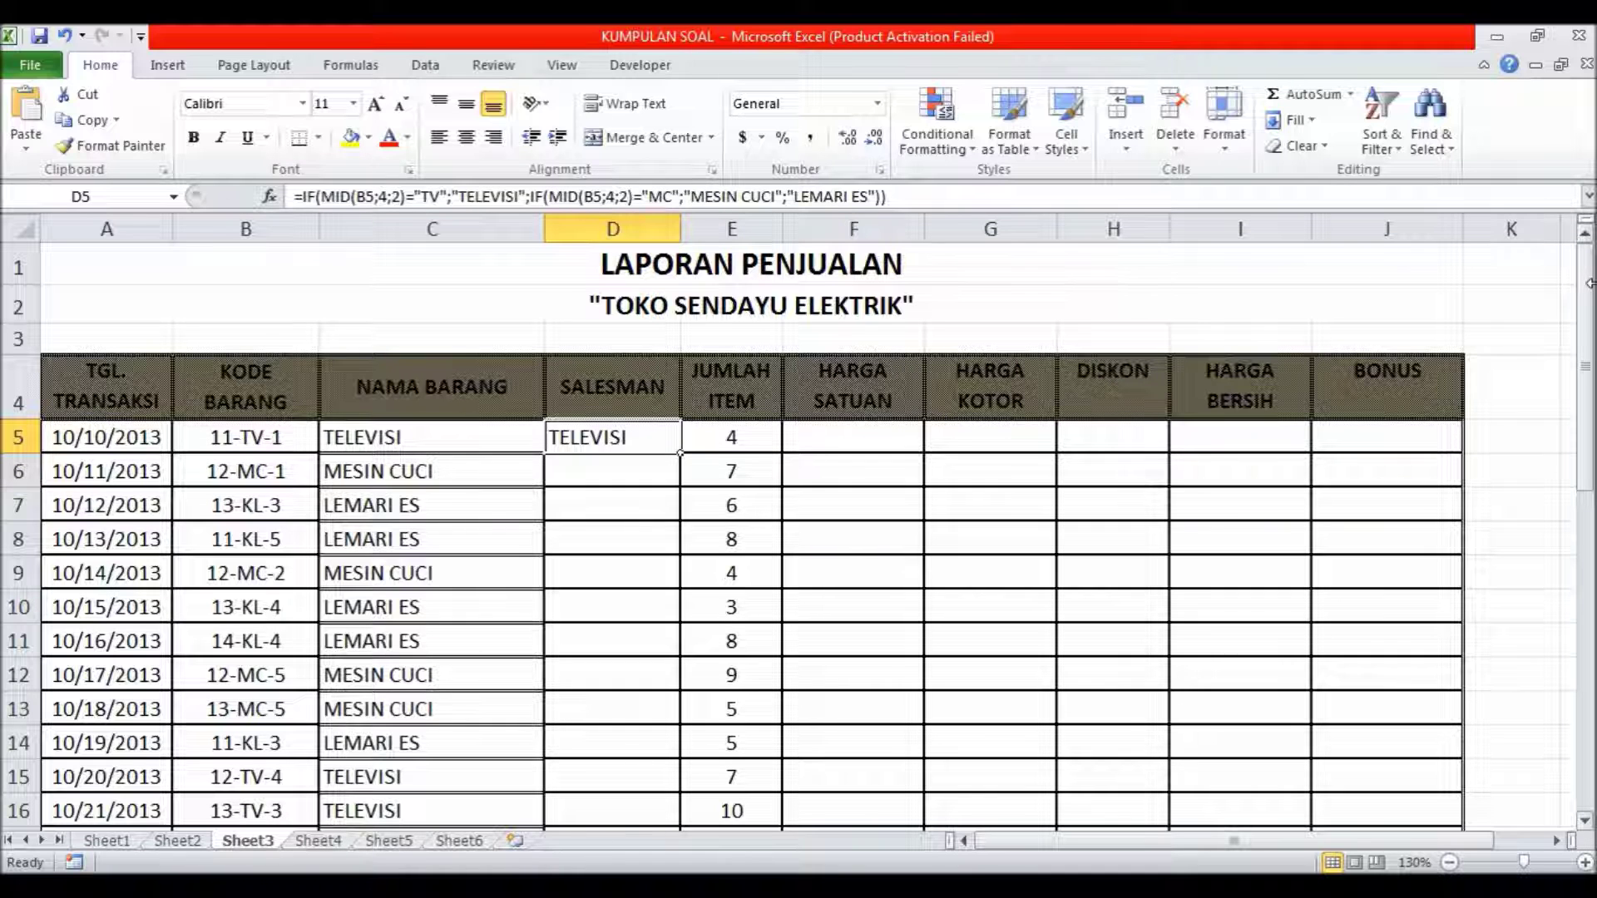
- In D5's formula, replace the TELEVISI result with FANDI A
{"action": "mouse_move", "coordinate": [1588, 283]}
{"action": "left_mouse_down"}
{"action": "mouse_move", "coordinate": [1589, 420]}
{"action": "mouse_move", "coordinate": [1585, 283]}
{"action": "left_mouse_up"}
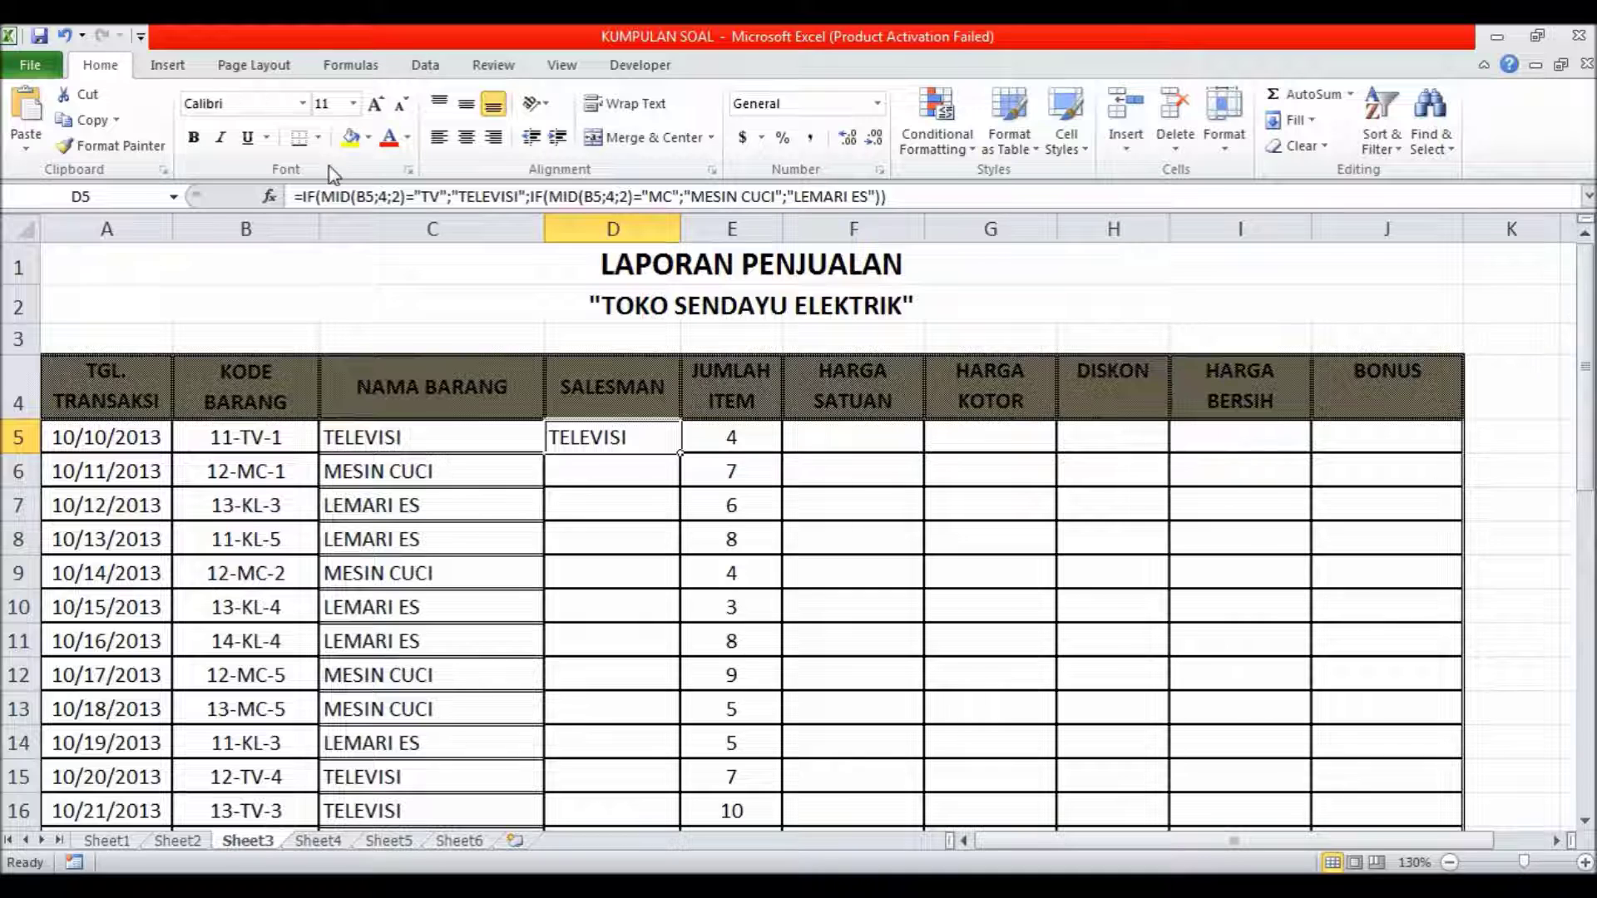
{"action": "left_click_drag", "start_coordinate": [457, 196], "coordinate": [516, 237]}
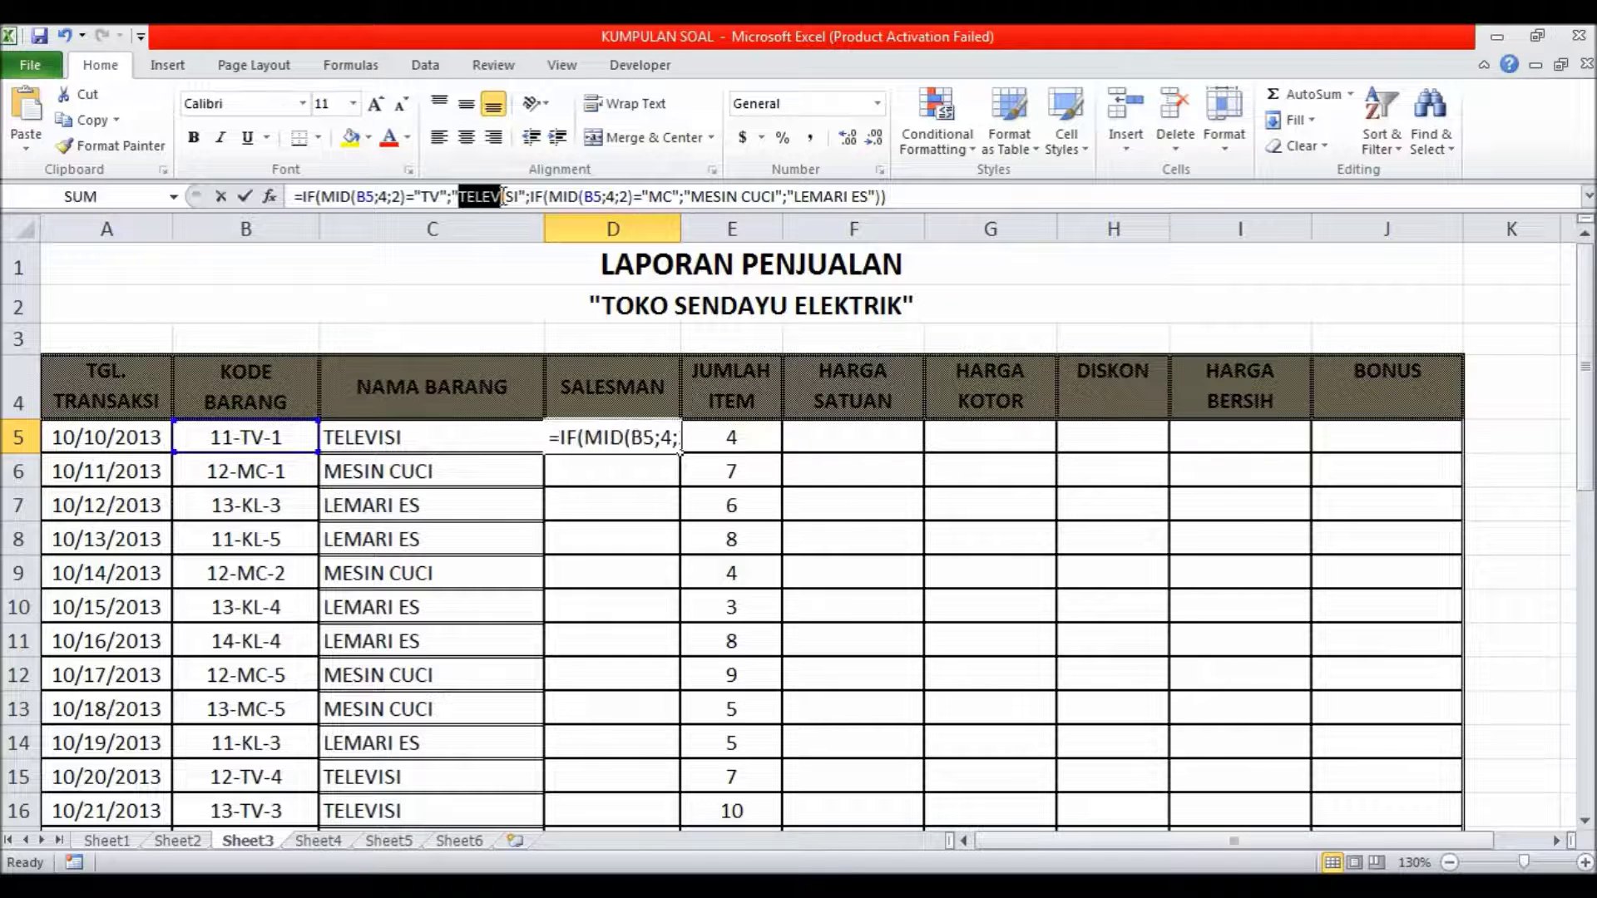
{"action": "left_click_drag", "start_coordinate": [516, 238], "coordinate": [517, 239]}
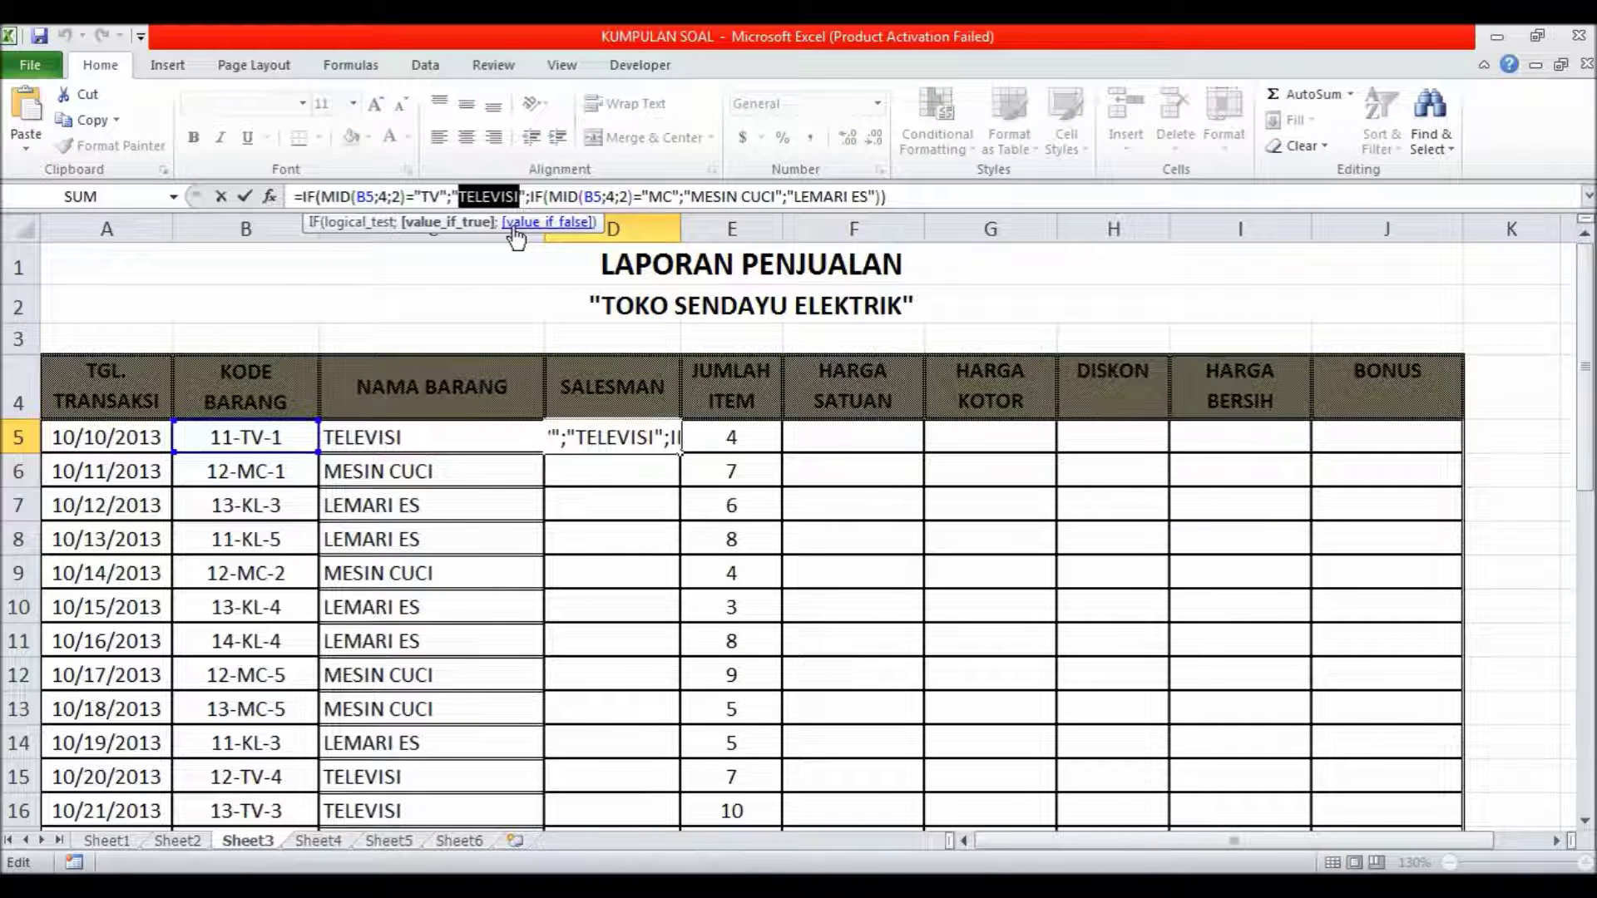
{"action": "type", "text": "fandi a"}
{"action": "key", "text": "BackSpace"}
{"action": "key", "text": "BackSpace"}
{"action": "key", "text": "BackSpace"}
{"action": "key", "text": "BackSpace"}
{"action": "key", "text": "BackSpace"}
{"action": "key", "text": "BackSpace"}
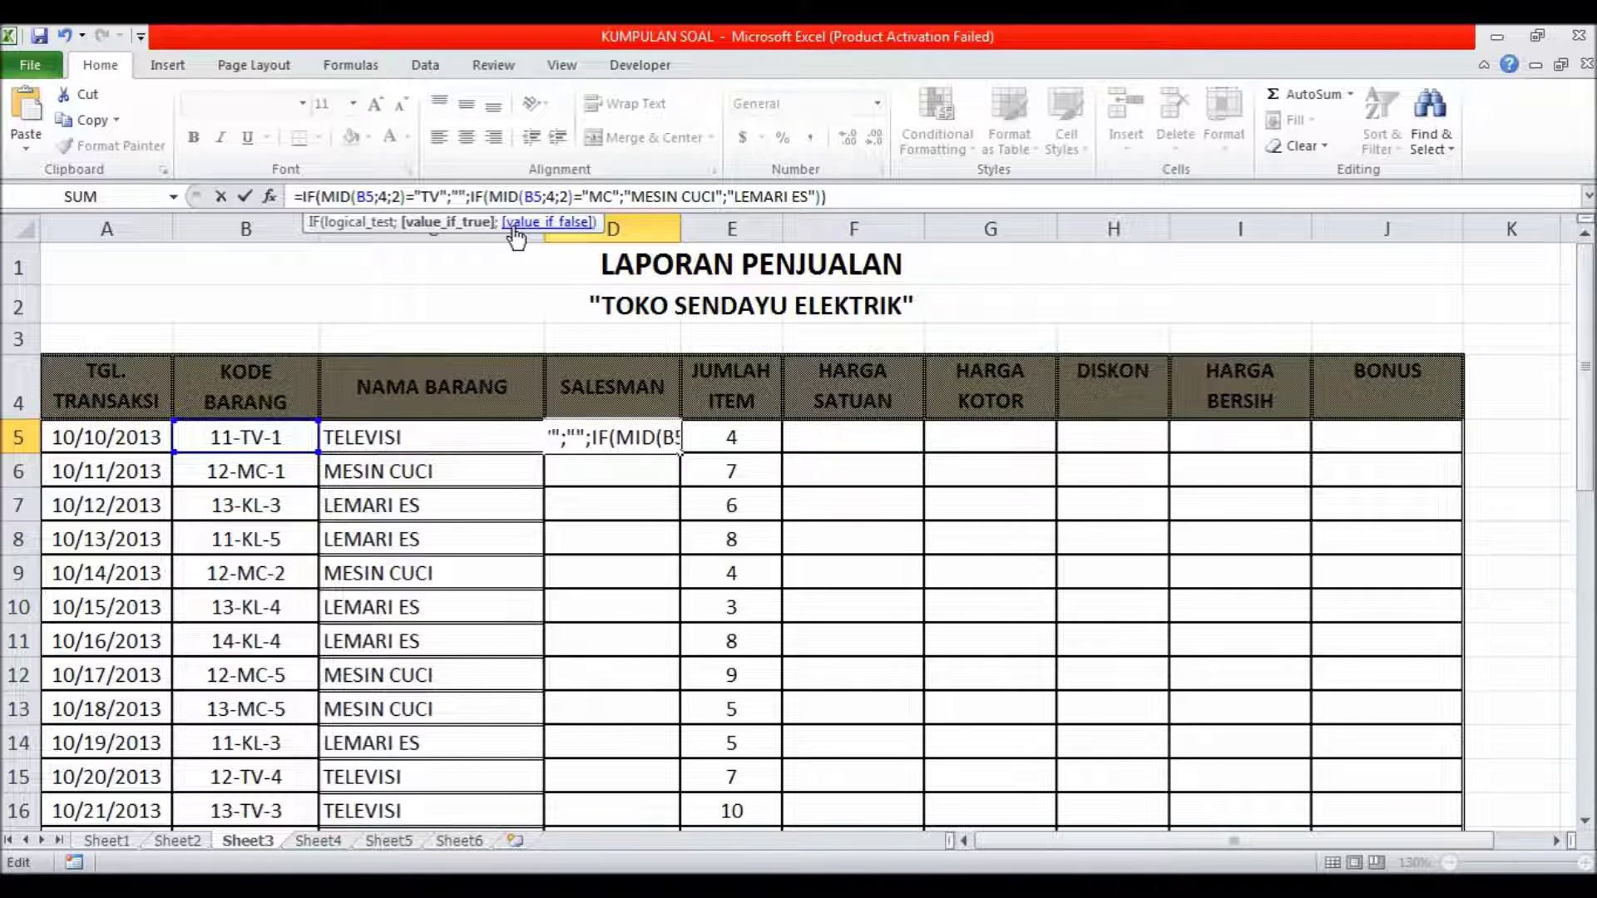
{"action": "type", "text": "FANDI A"}
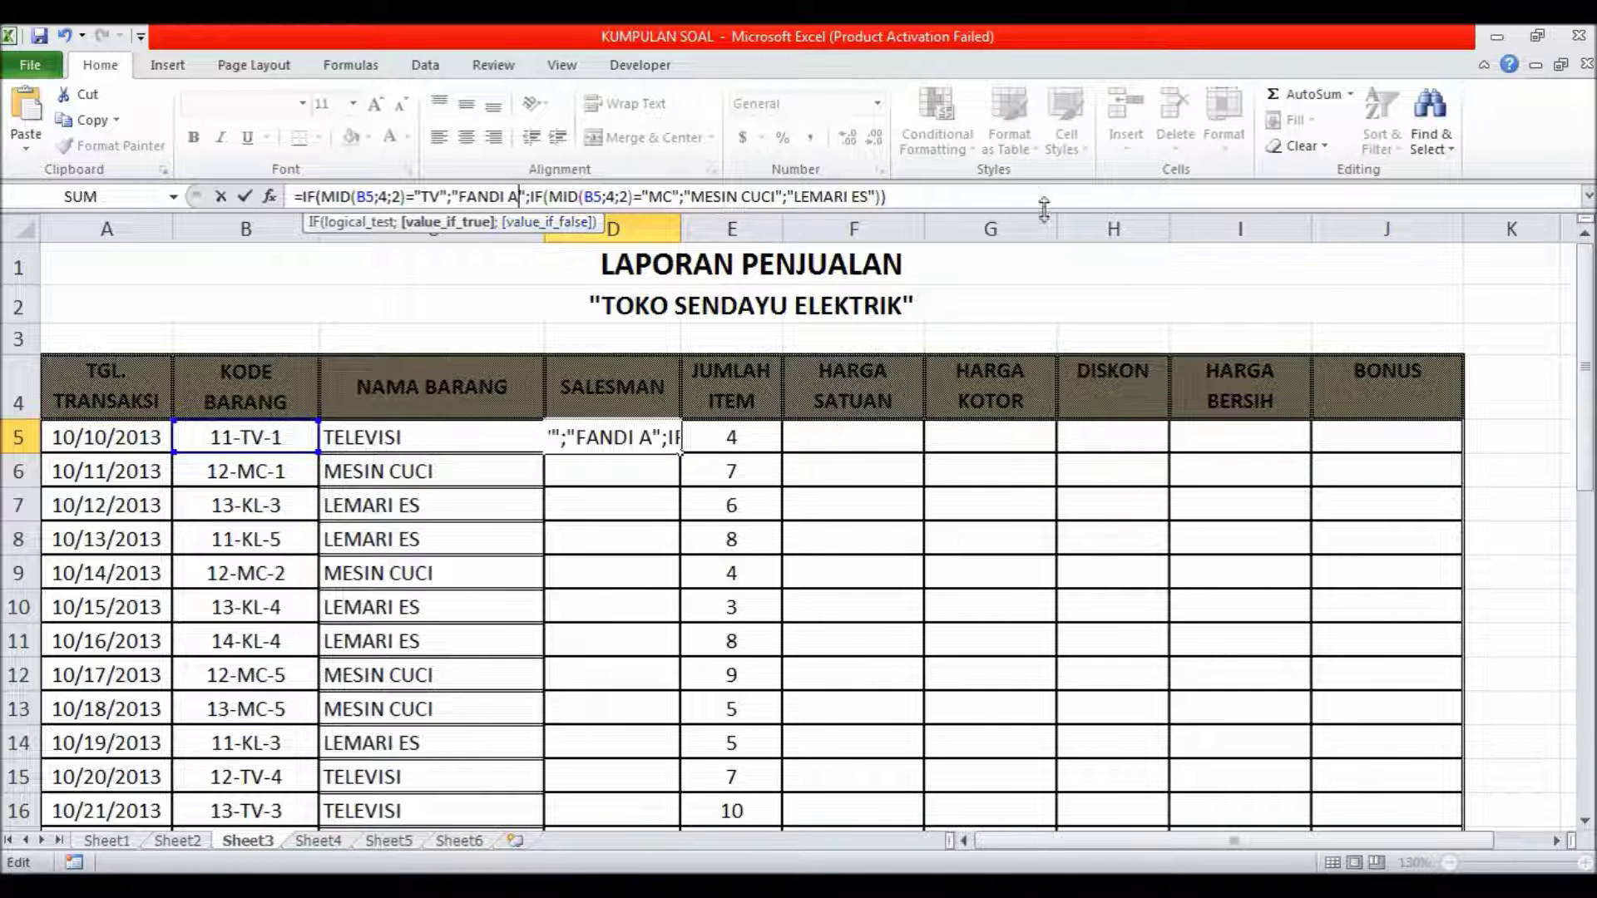
{"action": "left_click_drag", "start_coordinate": [1584, 333], "coordinate": [1576, 455]}
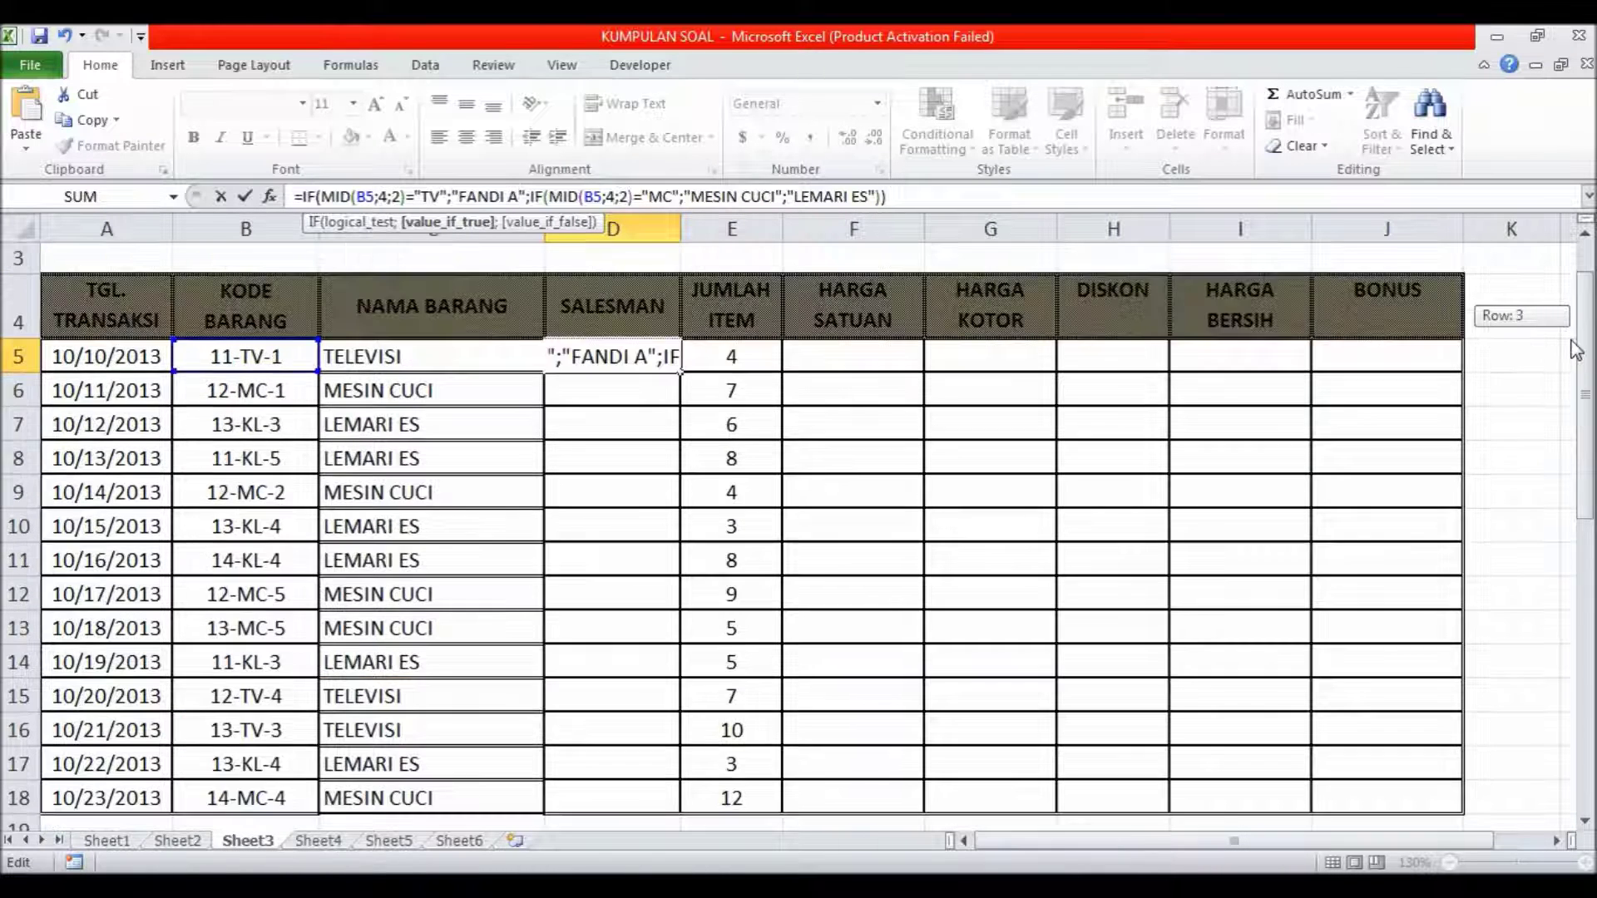
{"action": "left_click_drag", "start_coordinate": [1575, 455], "coordinate": [1569, 245]}
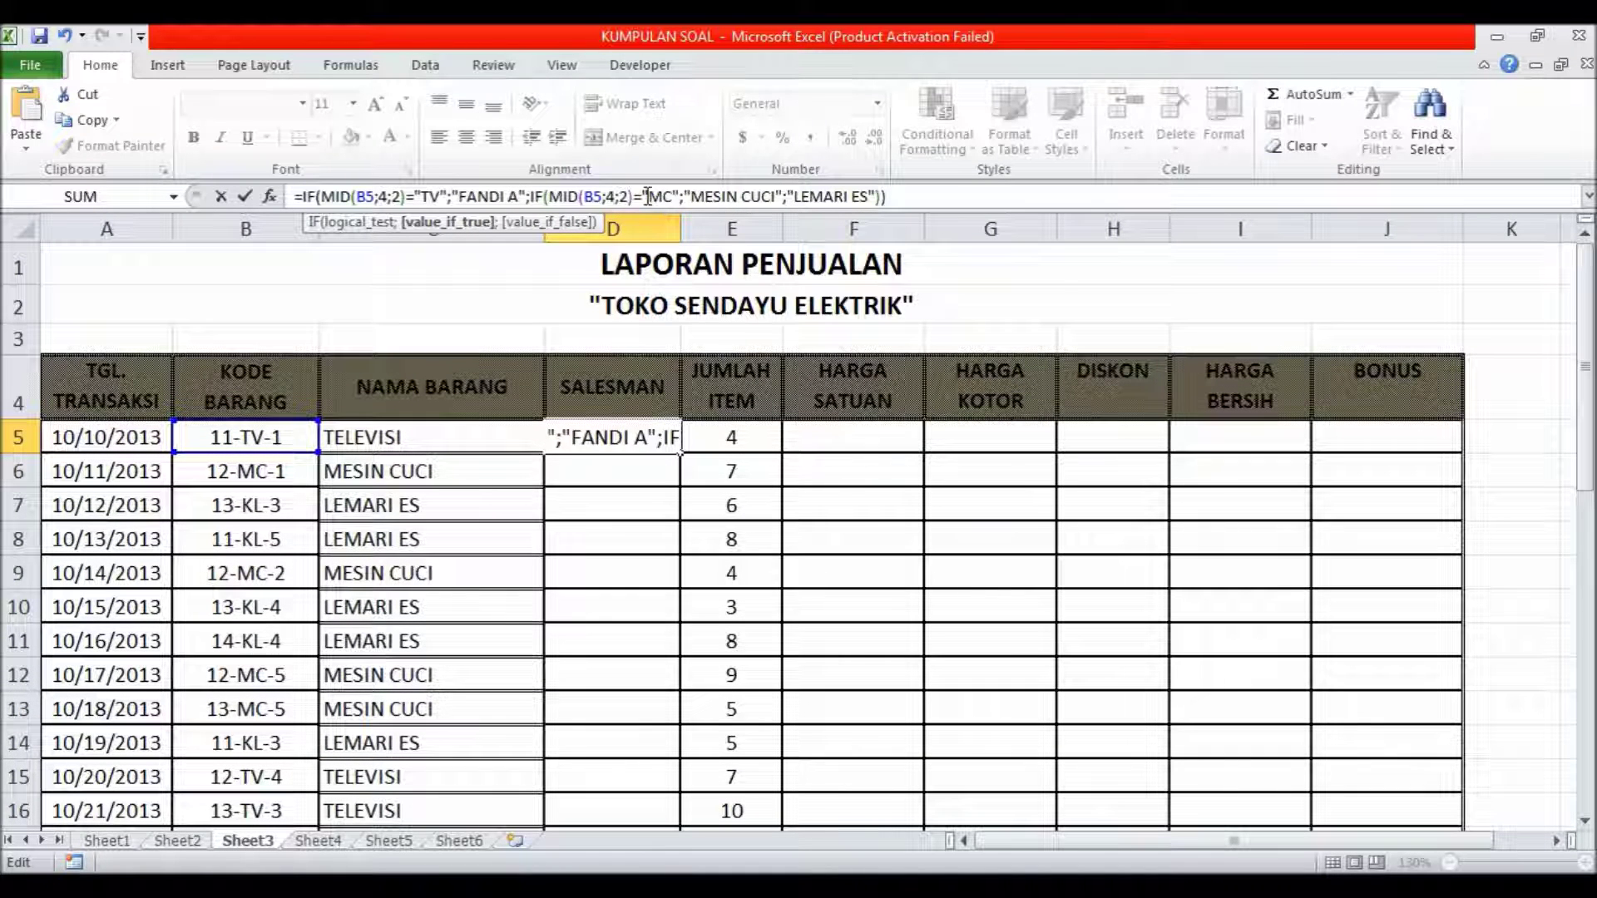
- Replace MESIN CUCI with TEDY and LEMARI ES with BANDI, then confirm D5
{"action": "left_click_drag", "start_coordinate": [647, 196], "coordinate": [665, 196]}
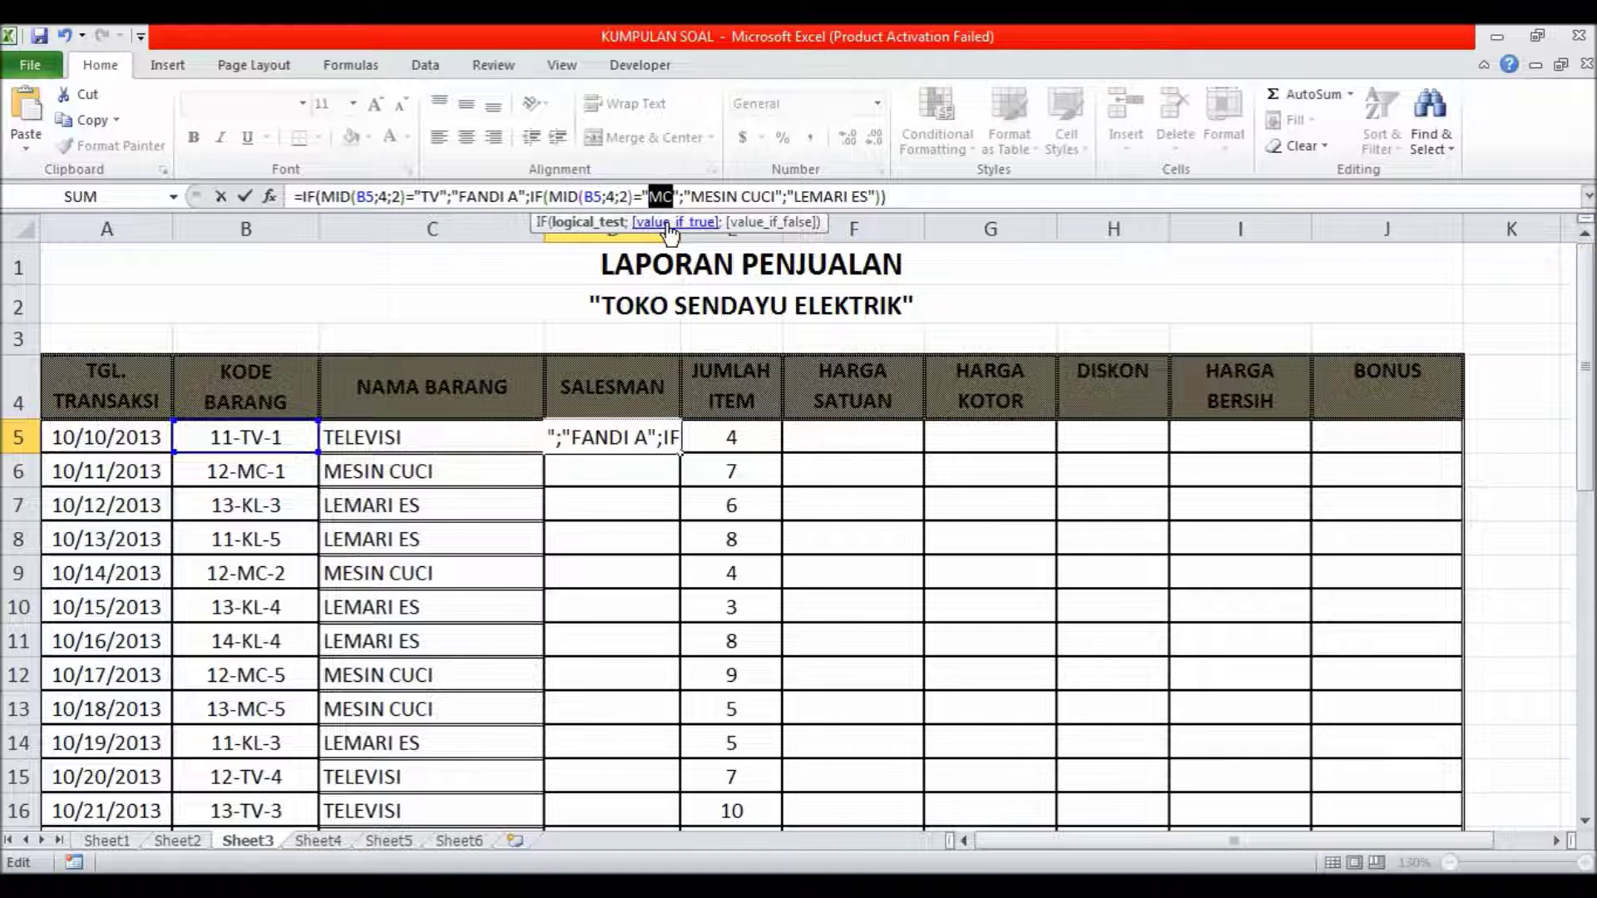
{"action": "type", "text": "TEDY"}
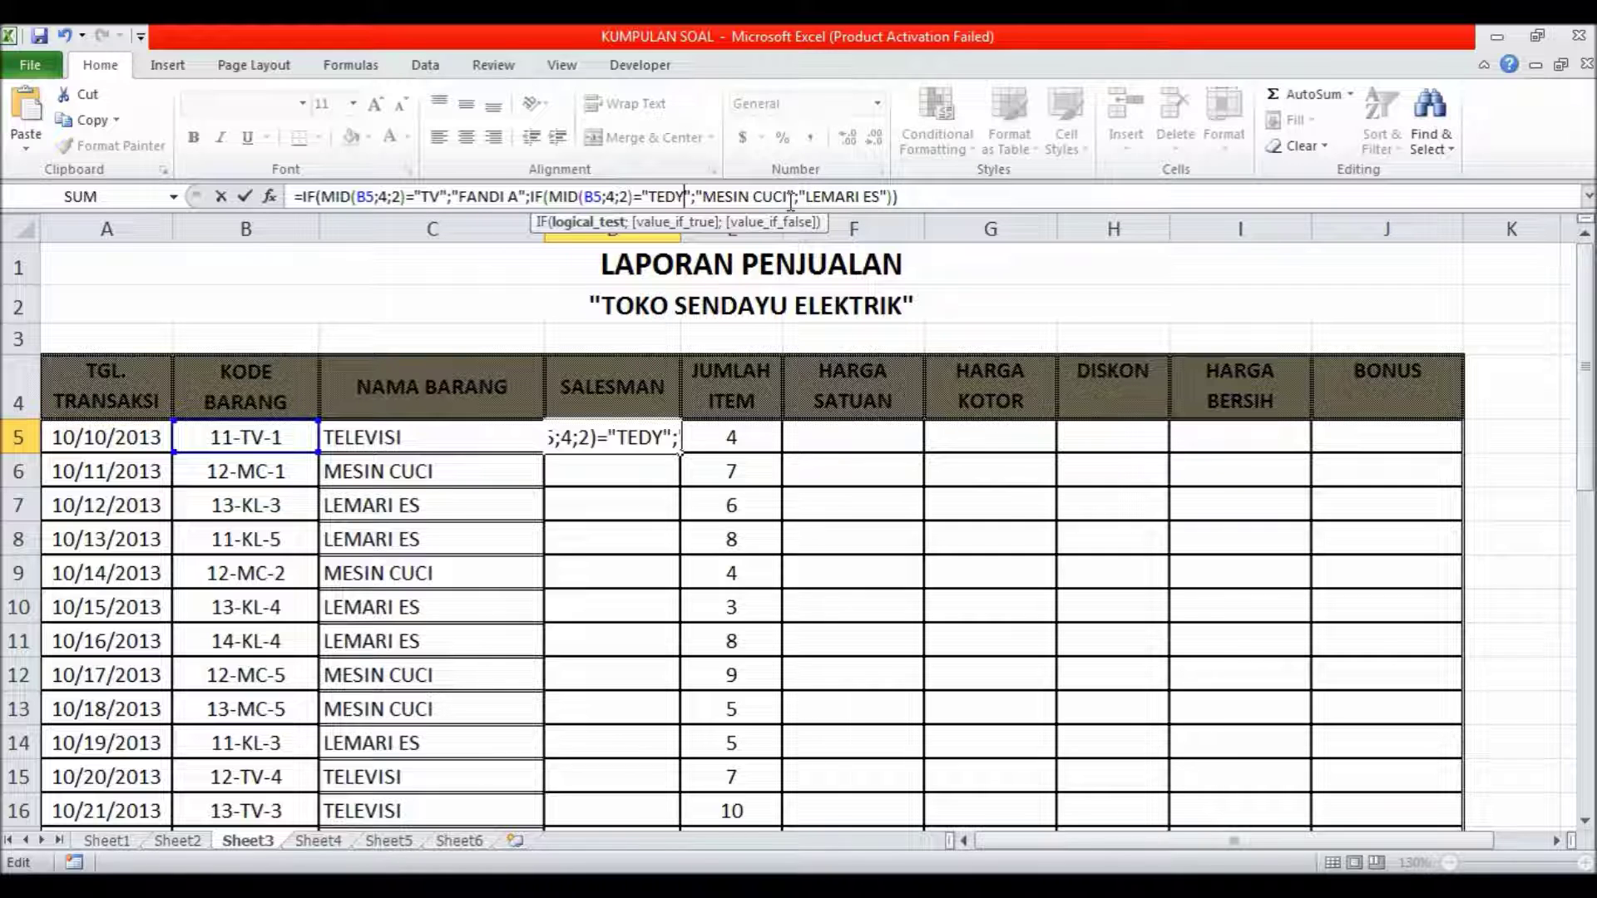
{"action": "left_click", "coordinate": [65, 37]}
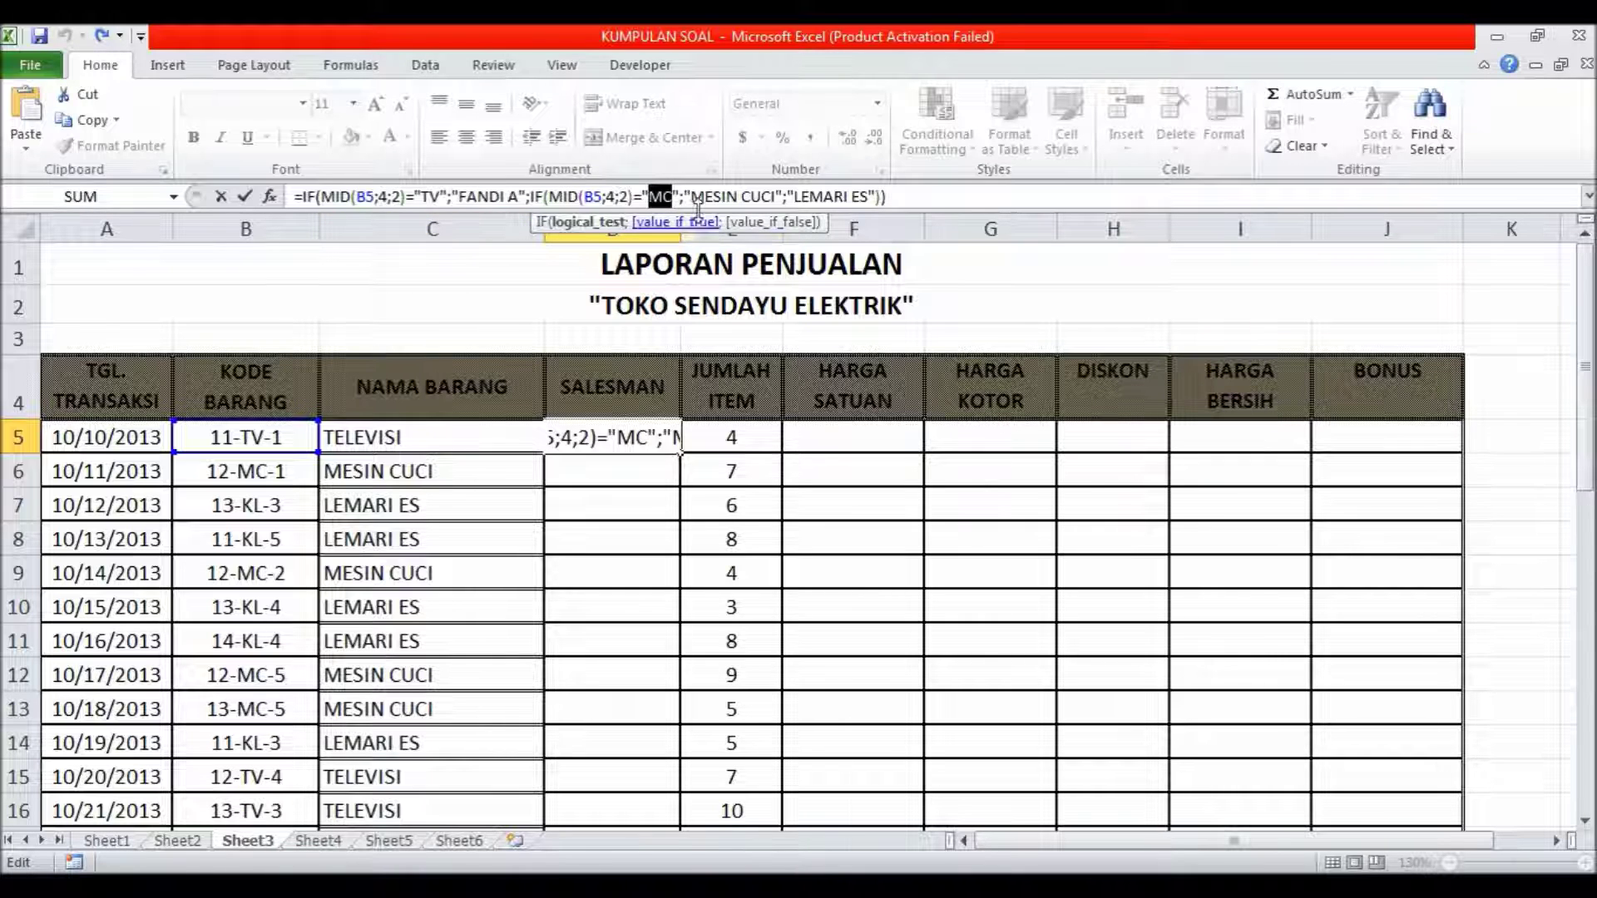
{"action": "left_click_drag", "start_coordinate": [691, 196], "coordinate": [775, 197]}
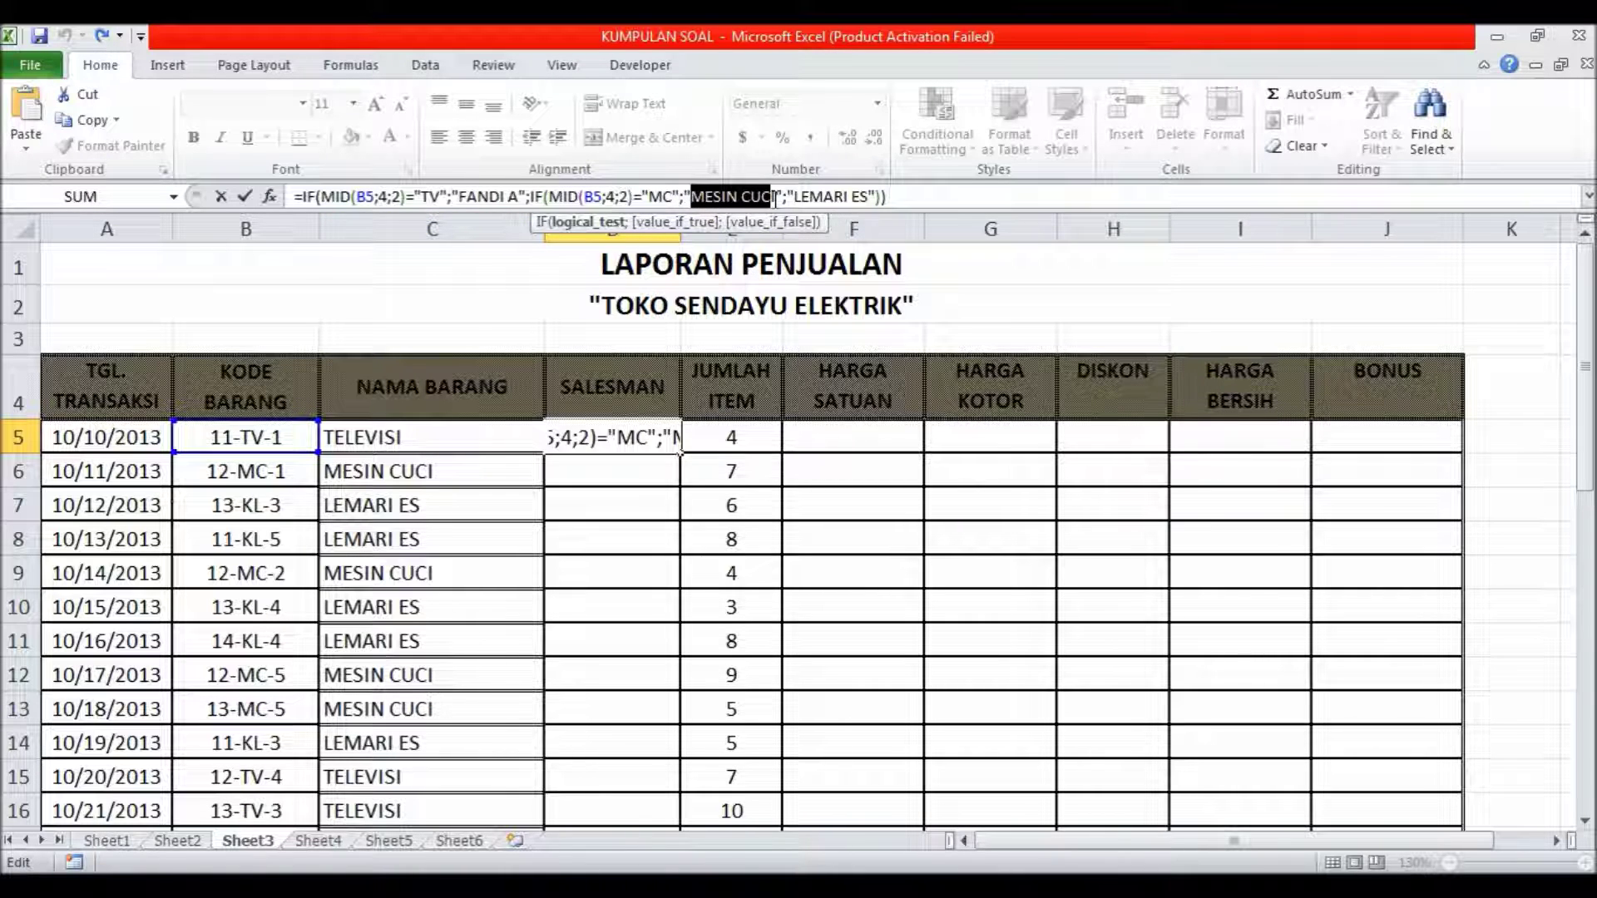
{"action": "key", "text": "BackSpace"}
{"action": "type", "text": "TEDY"}
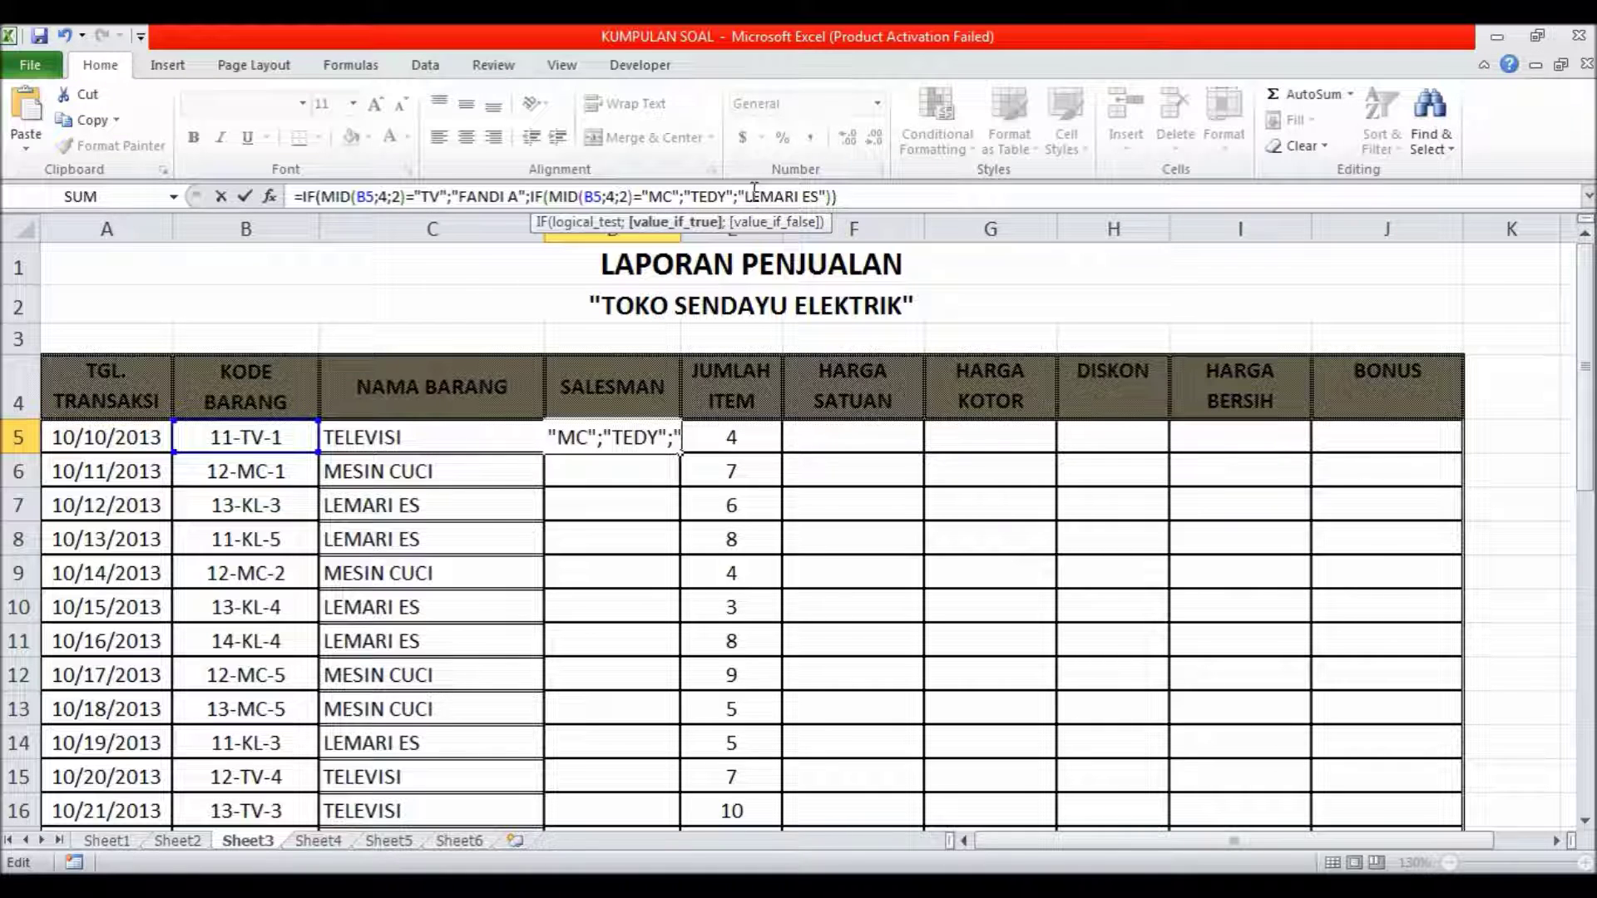
{"action": "left_click_drag", "start_coordinate": [747, 196], "coordinate": [821, 214]}
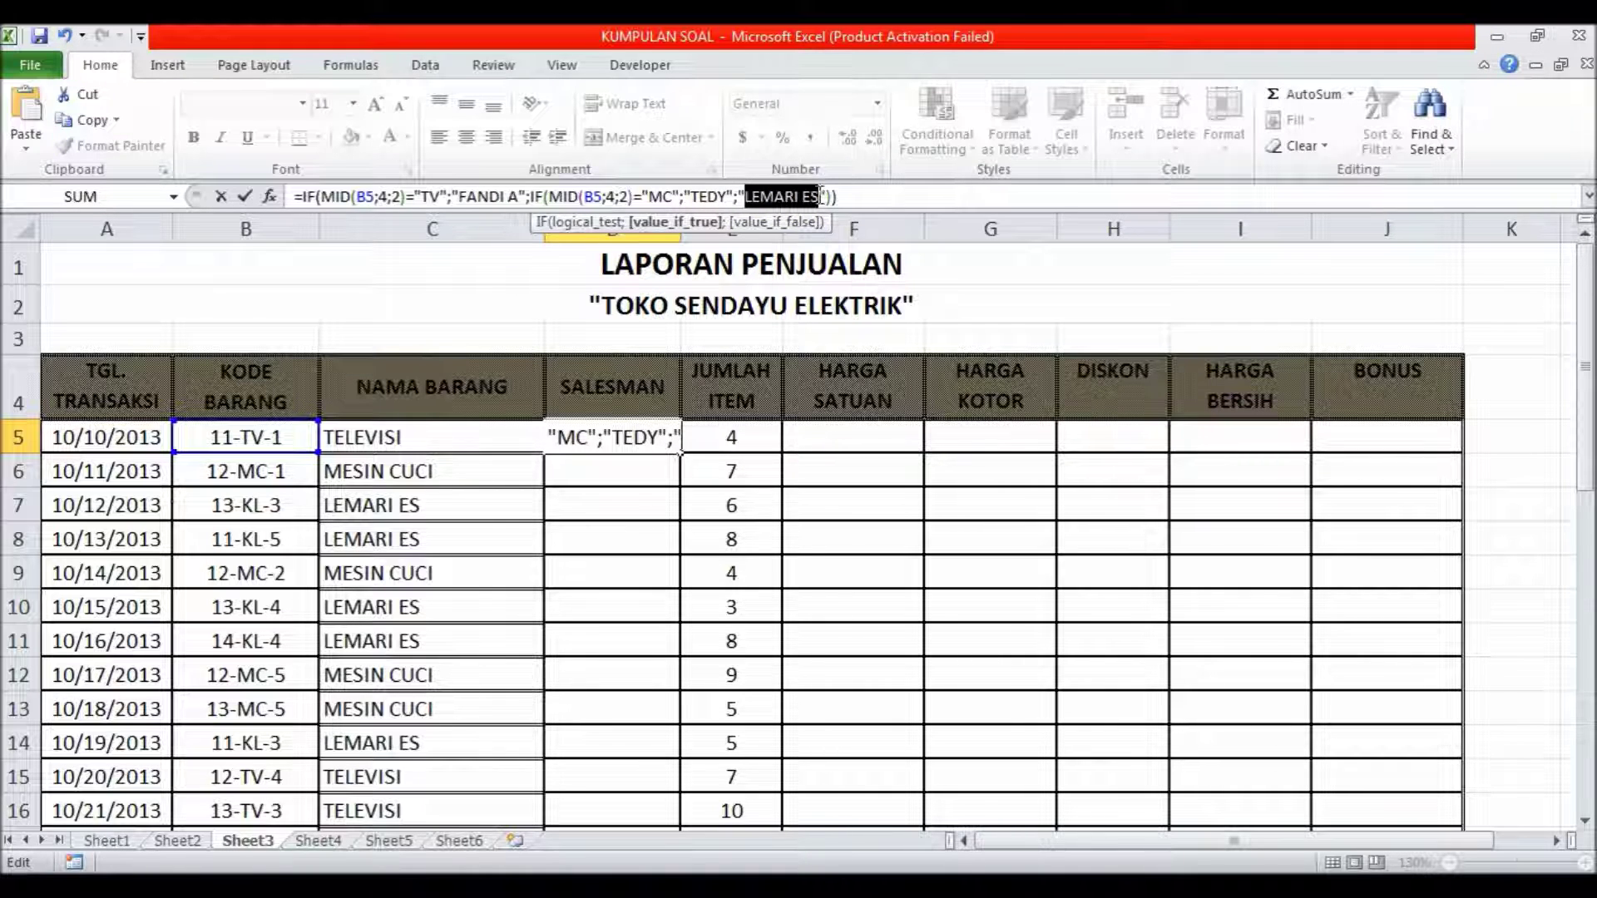
{"action": "type", "text": "BANDI"}
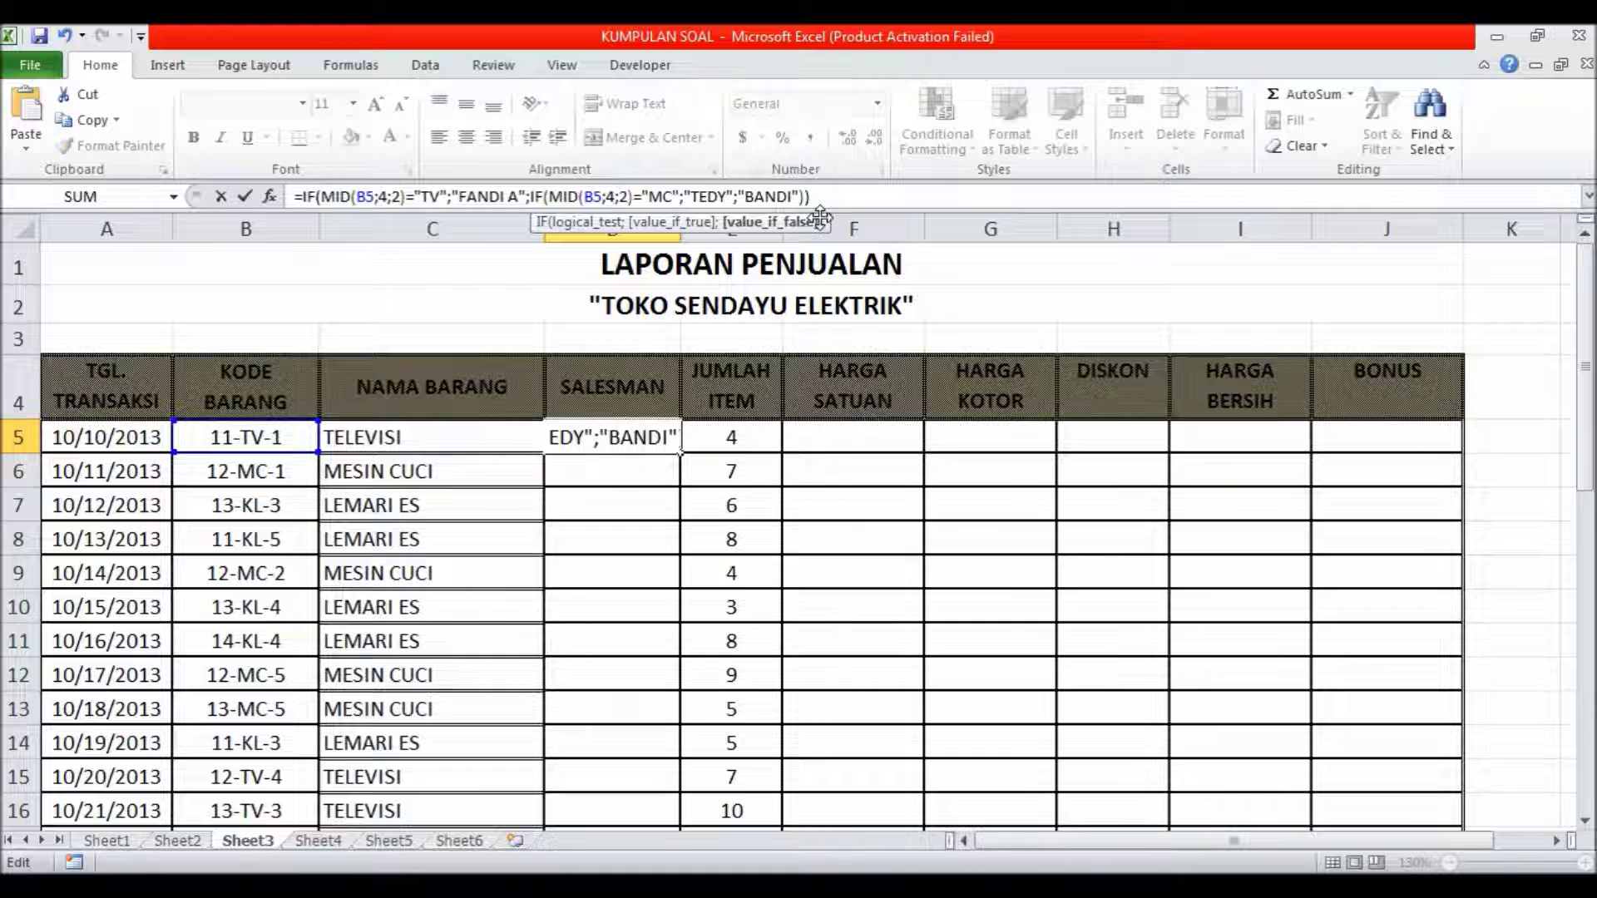
{"action": "key", "text": "Return"}
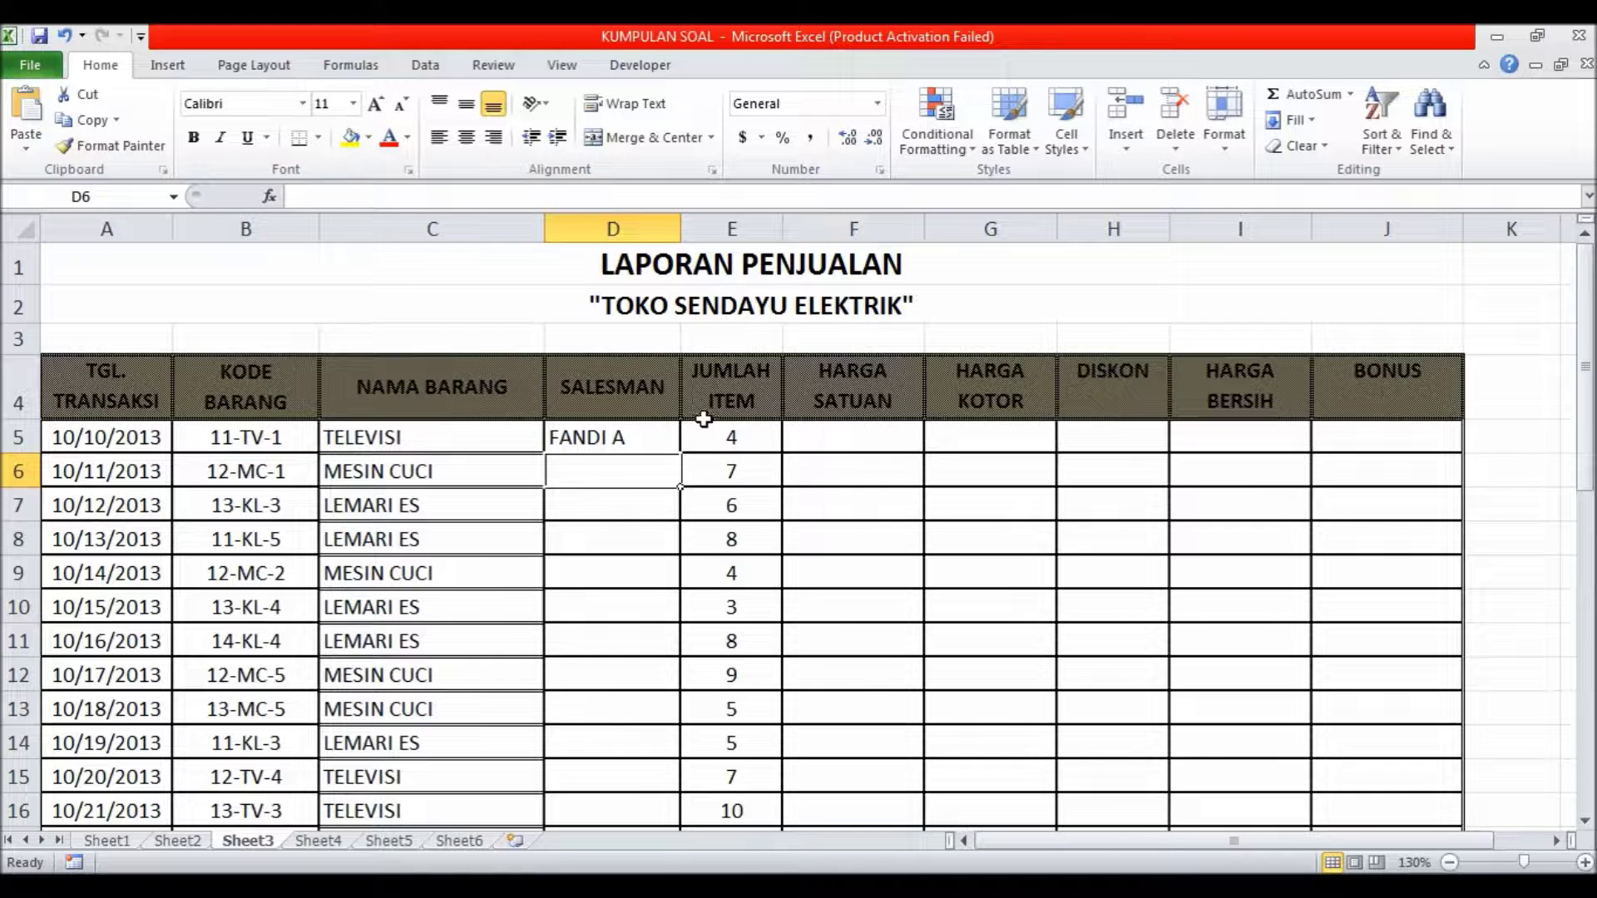
{"action": "left_click", "coordinate": [665, 438]}
{"action": "left_click_drag", "start_coordinate": [680, 454], "coordinate": [697, 811]}
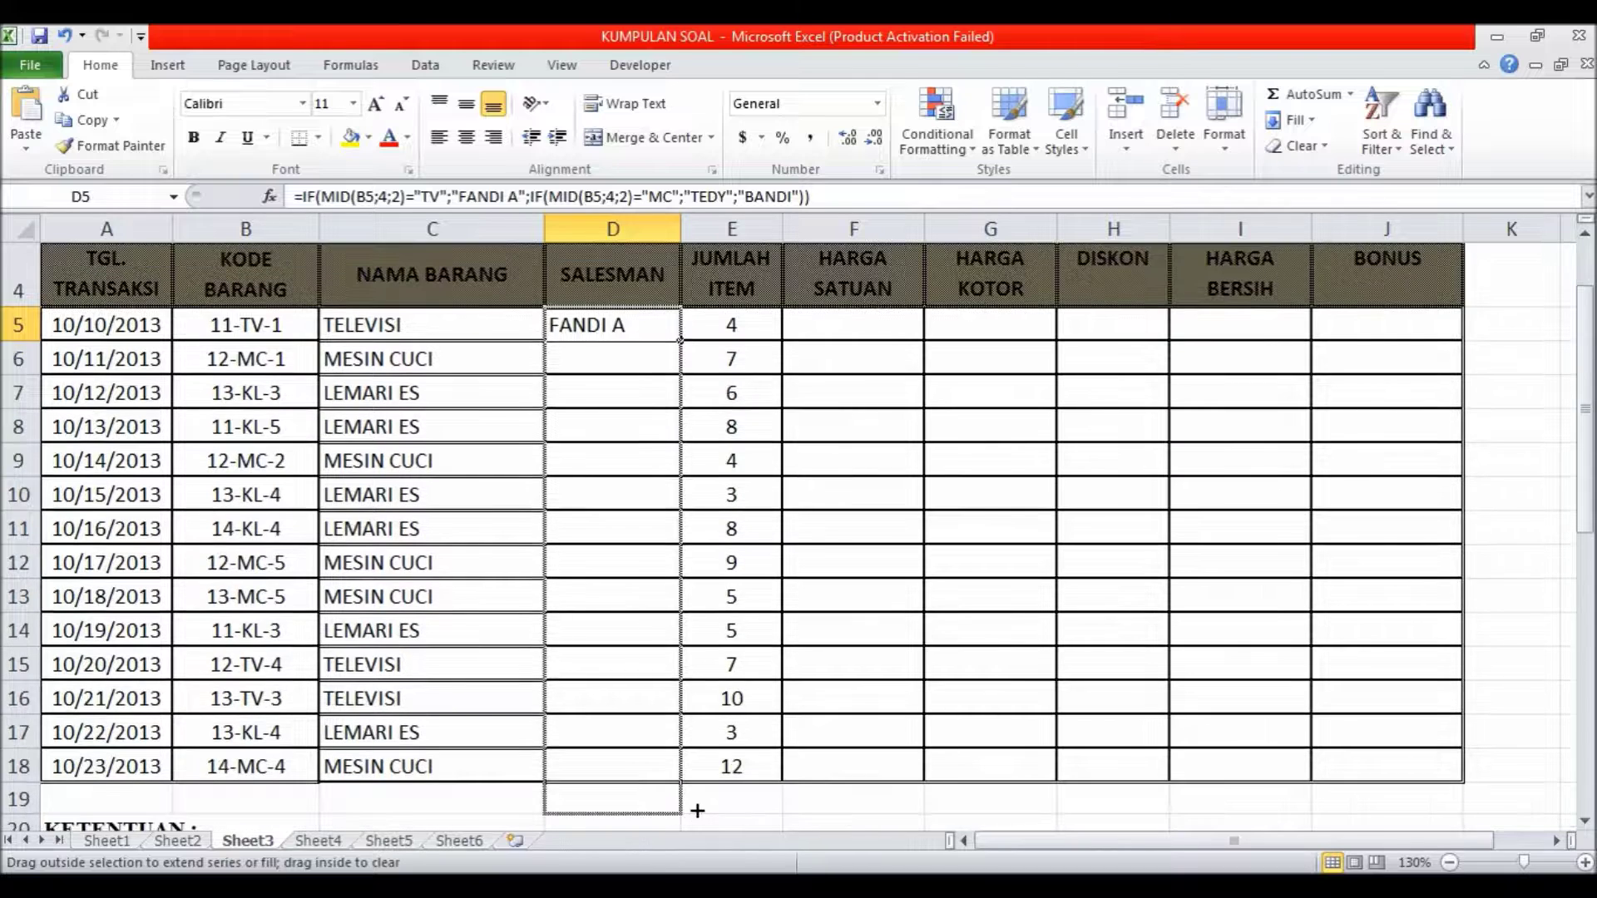
{"action": "left_click_drag", "start_coordinate": [697, 811], "coordinate": [675, 777]}
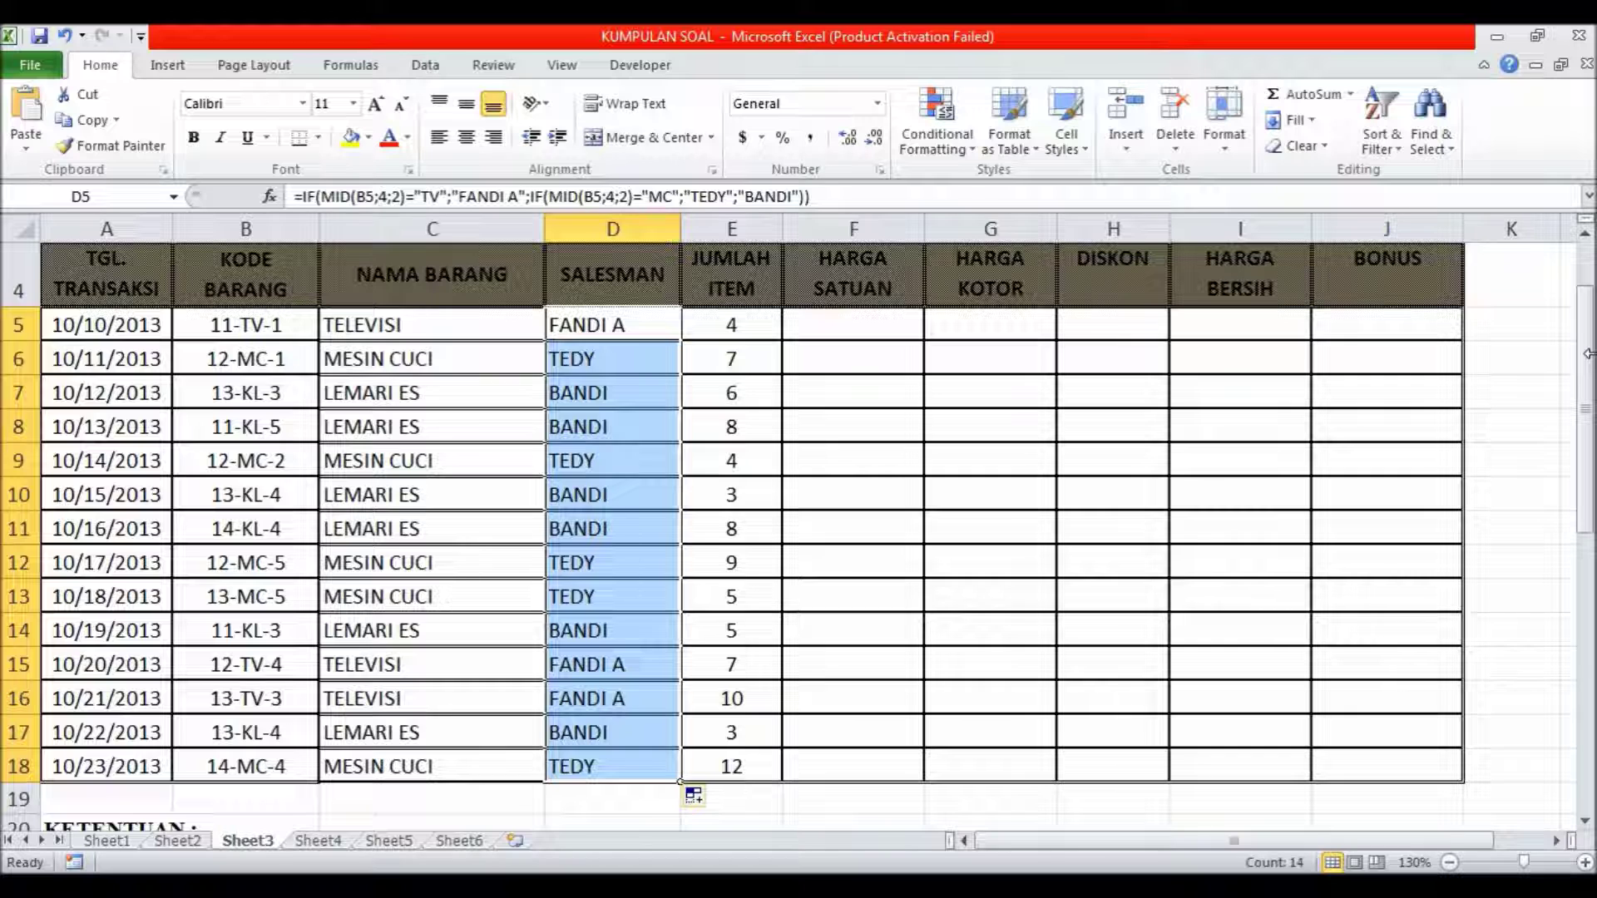
{"action": "left_click_drag", "start_coordinate": [1584, 359], "coordinate": [1584, 366]}
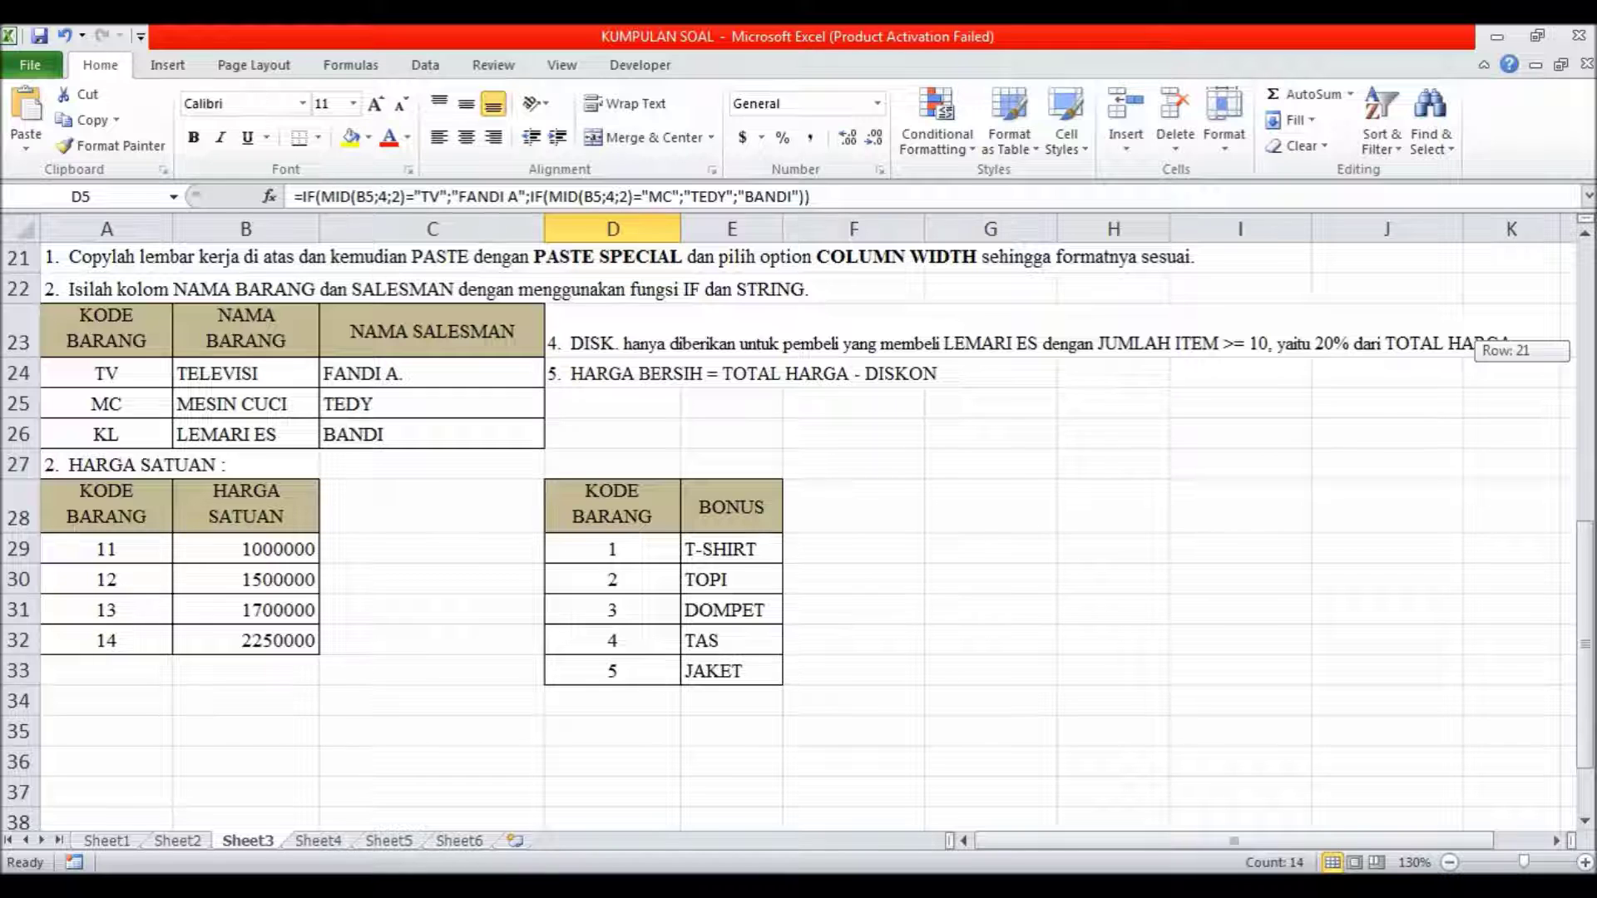
{"action": "left_click_drag", "start_coordinate": [1584, 644], "coordinate": [1584, 366]}
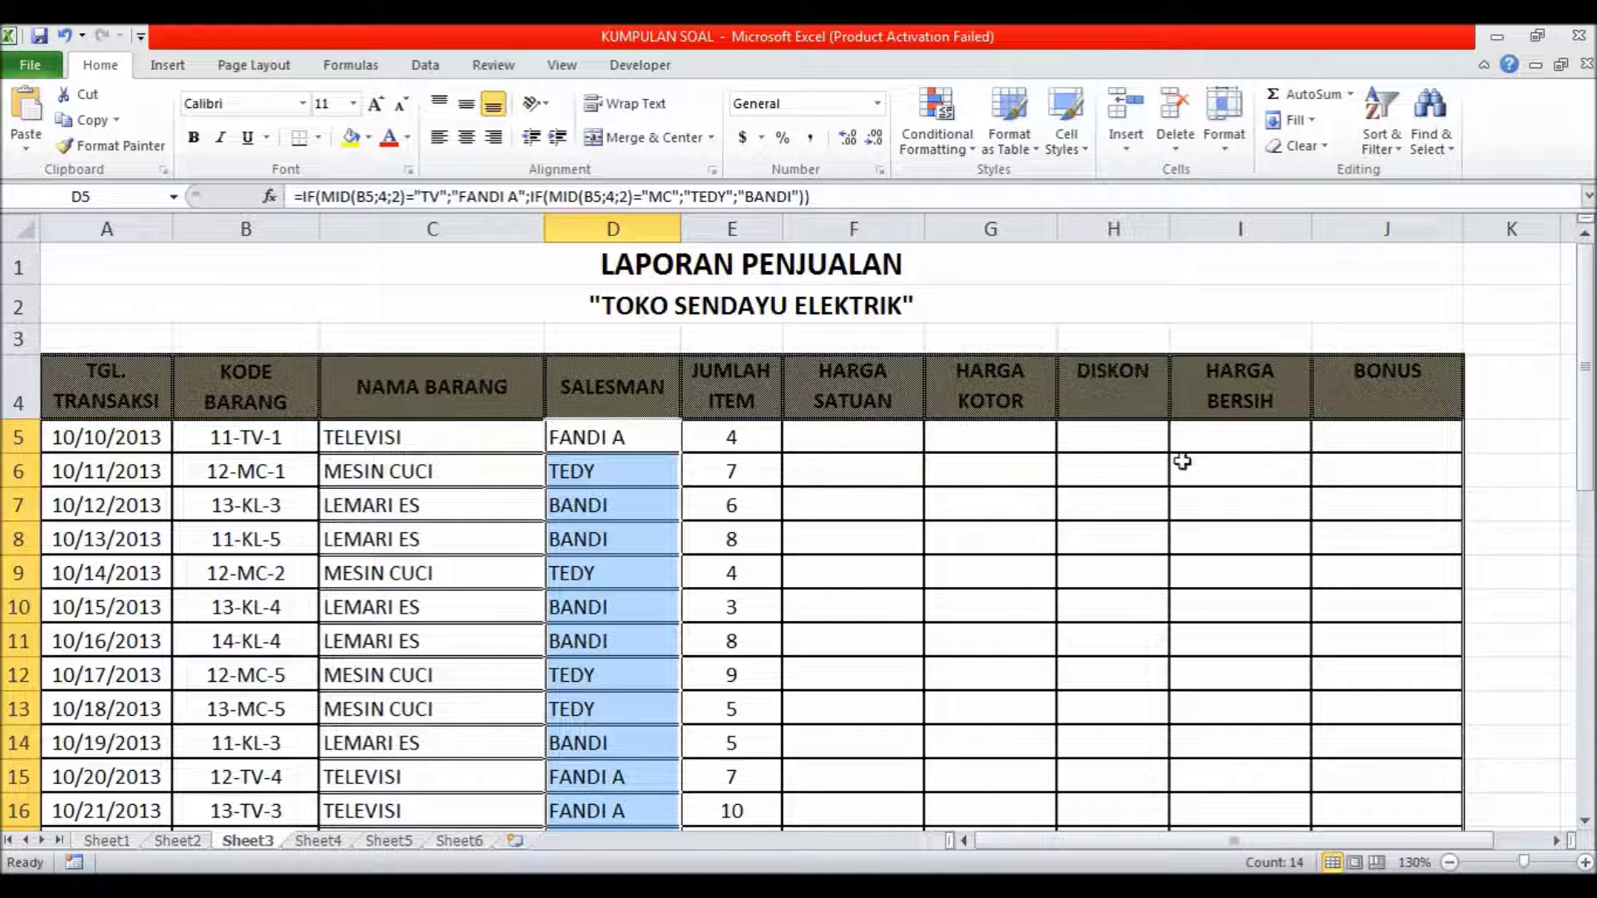
{"action": "left_click", "coordinate": [836, 447]}
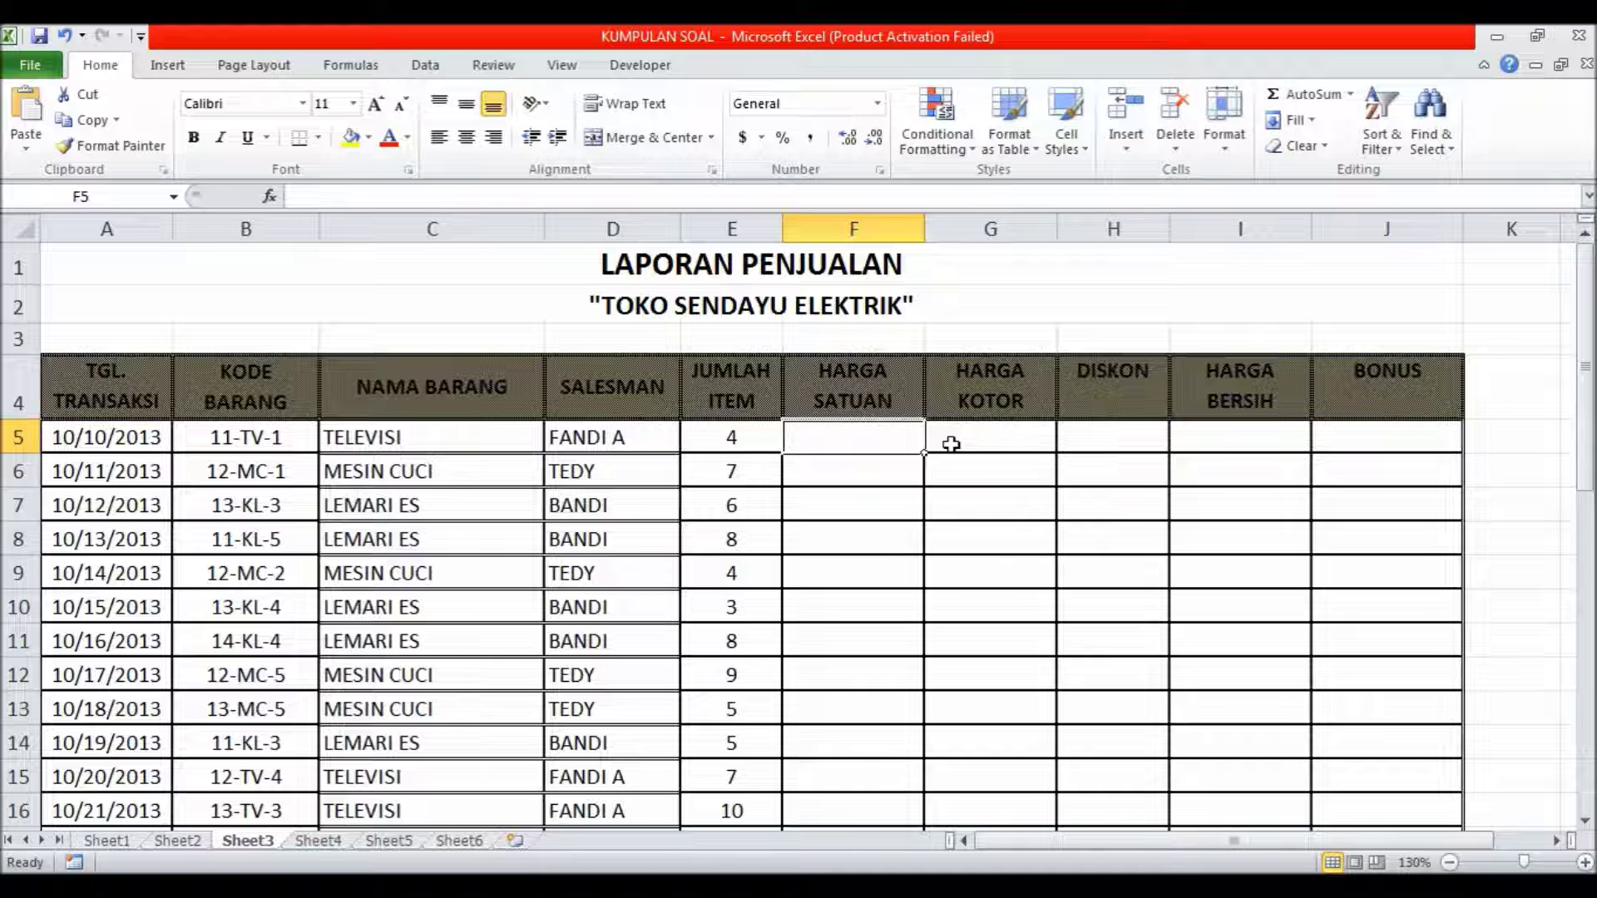
- Begin F5 with =IF(LEFT(B5;2)="11";1000000; followed by a second IF(LEFT(
{"action": "type", "text": "="}
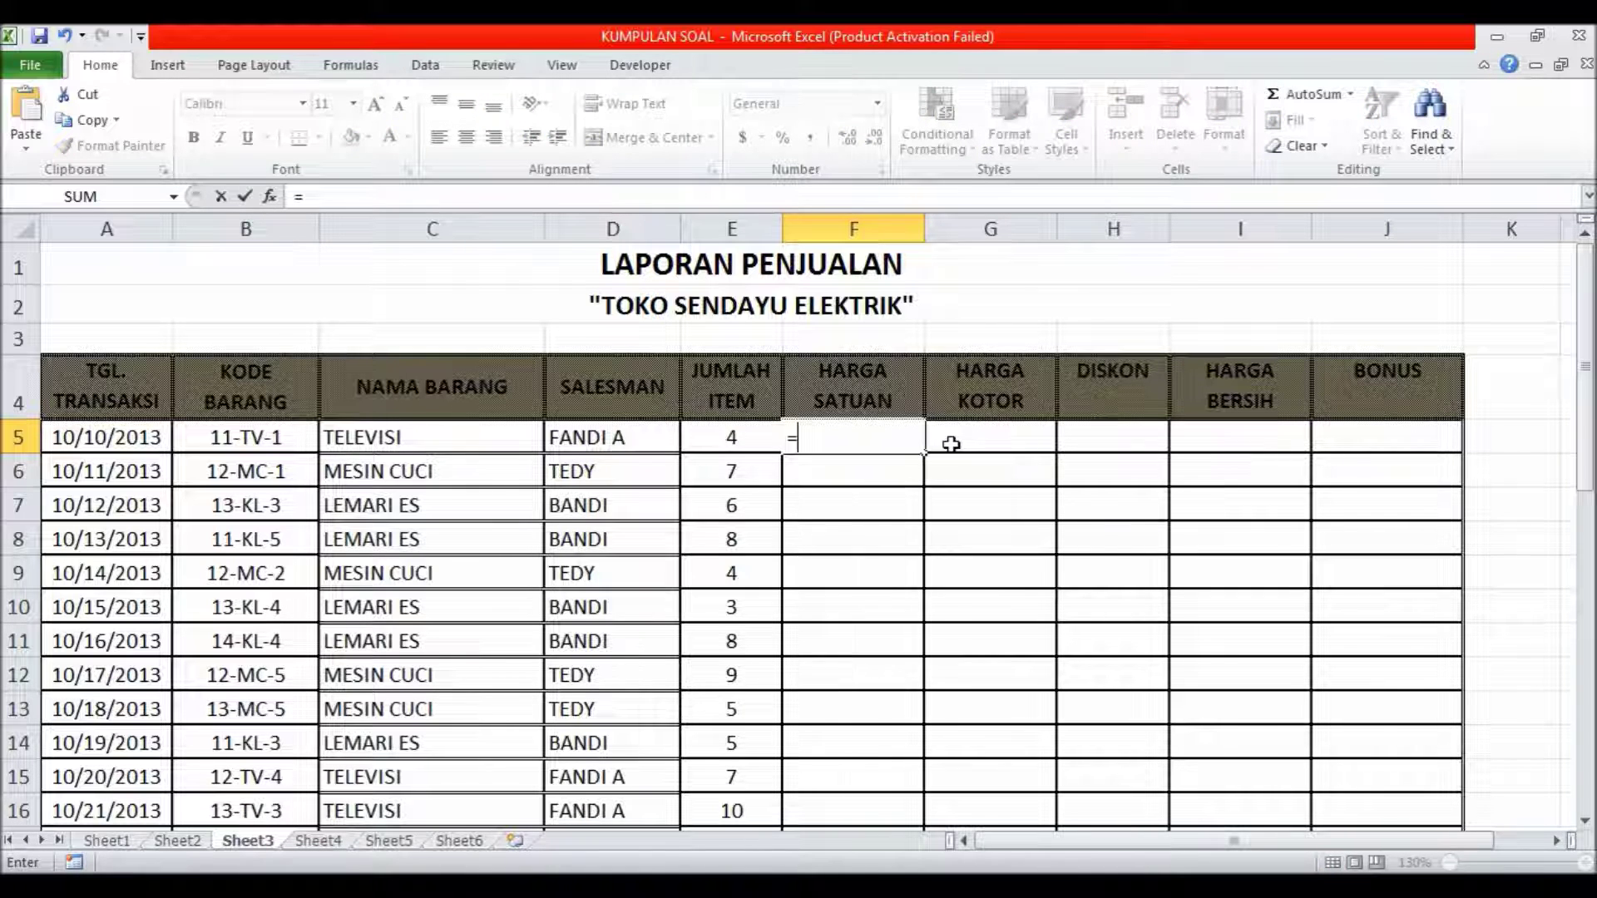
{"action": "type", "text": "if"}
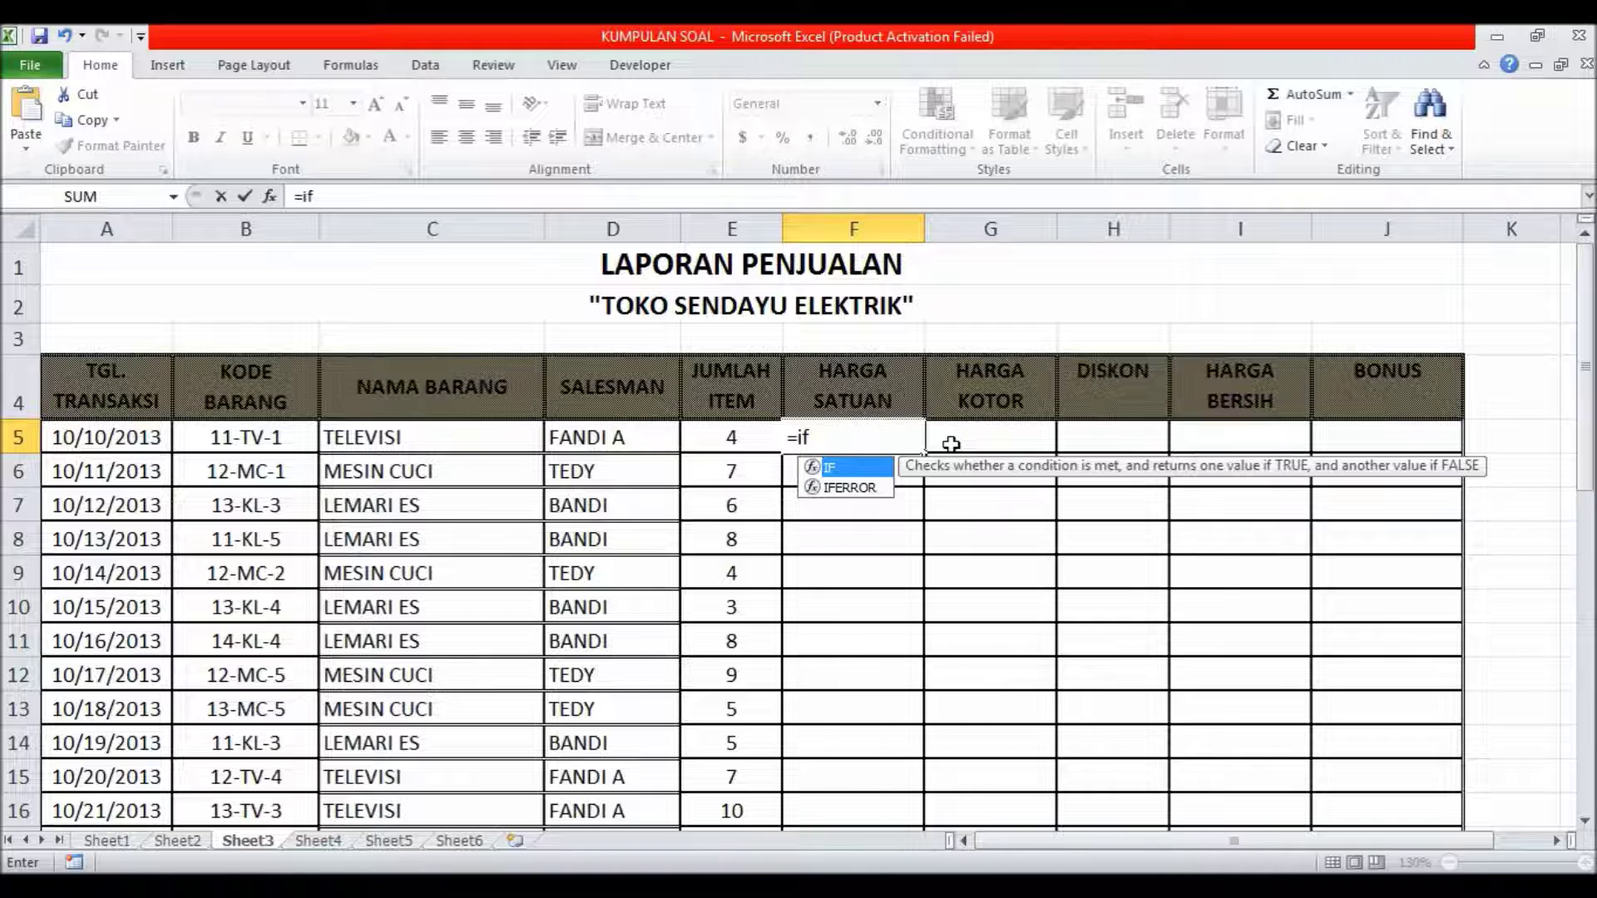
{"action": "type", "text": "("}
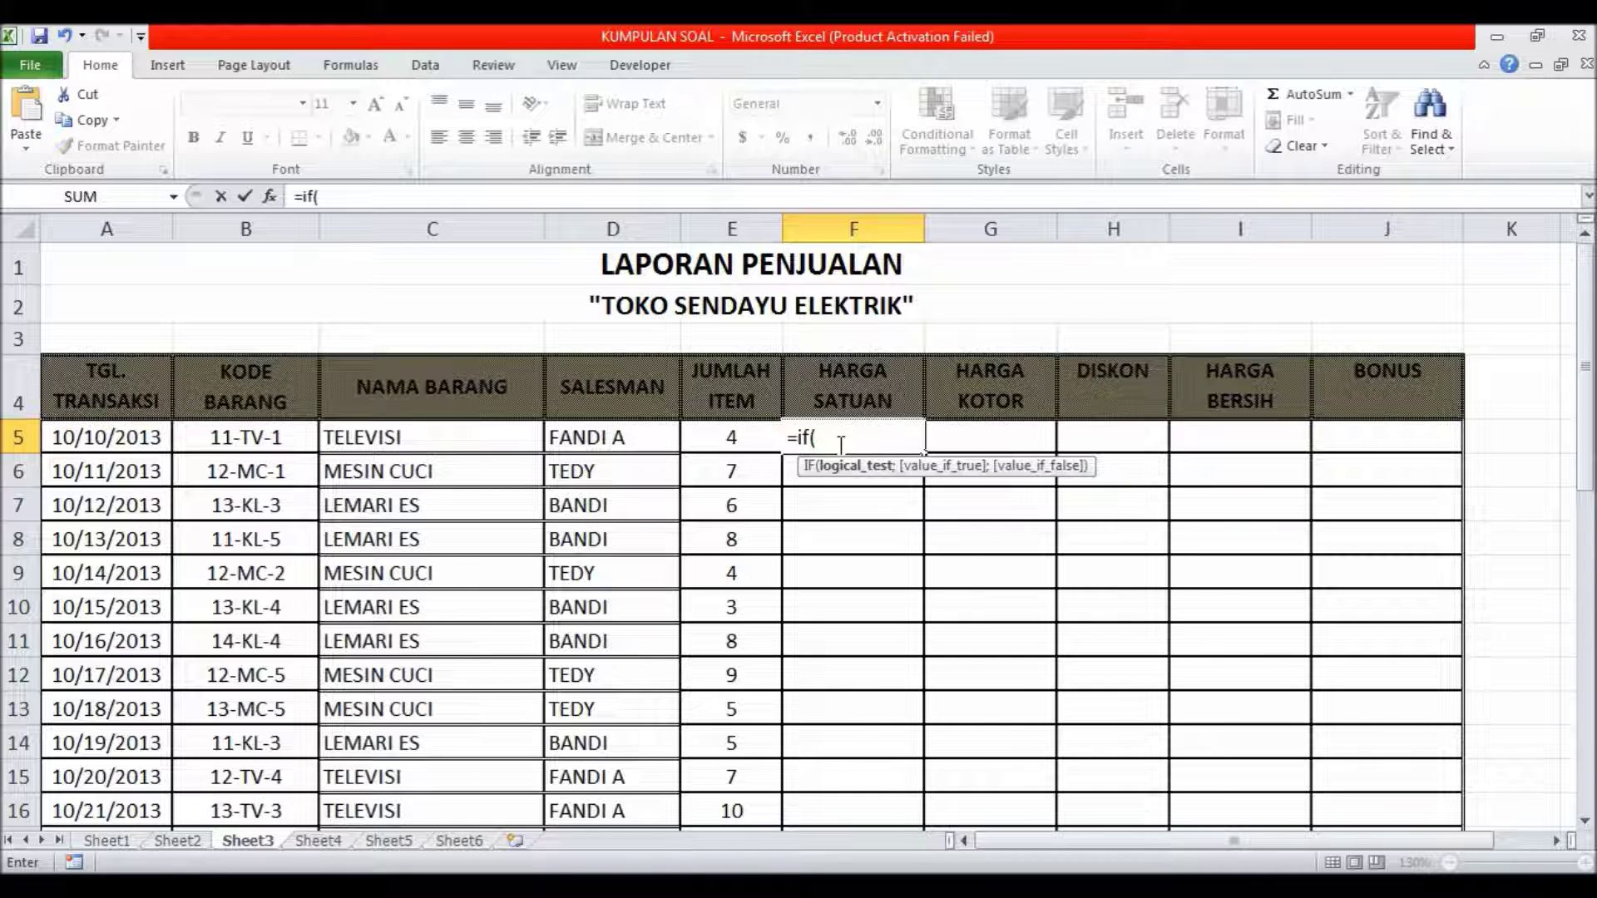
{"action": "type", "text": "left"}
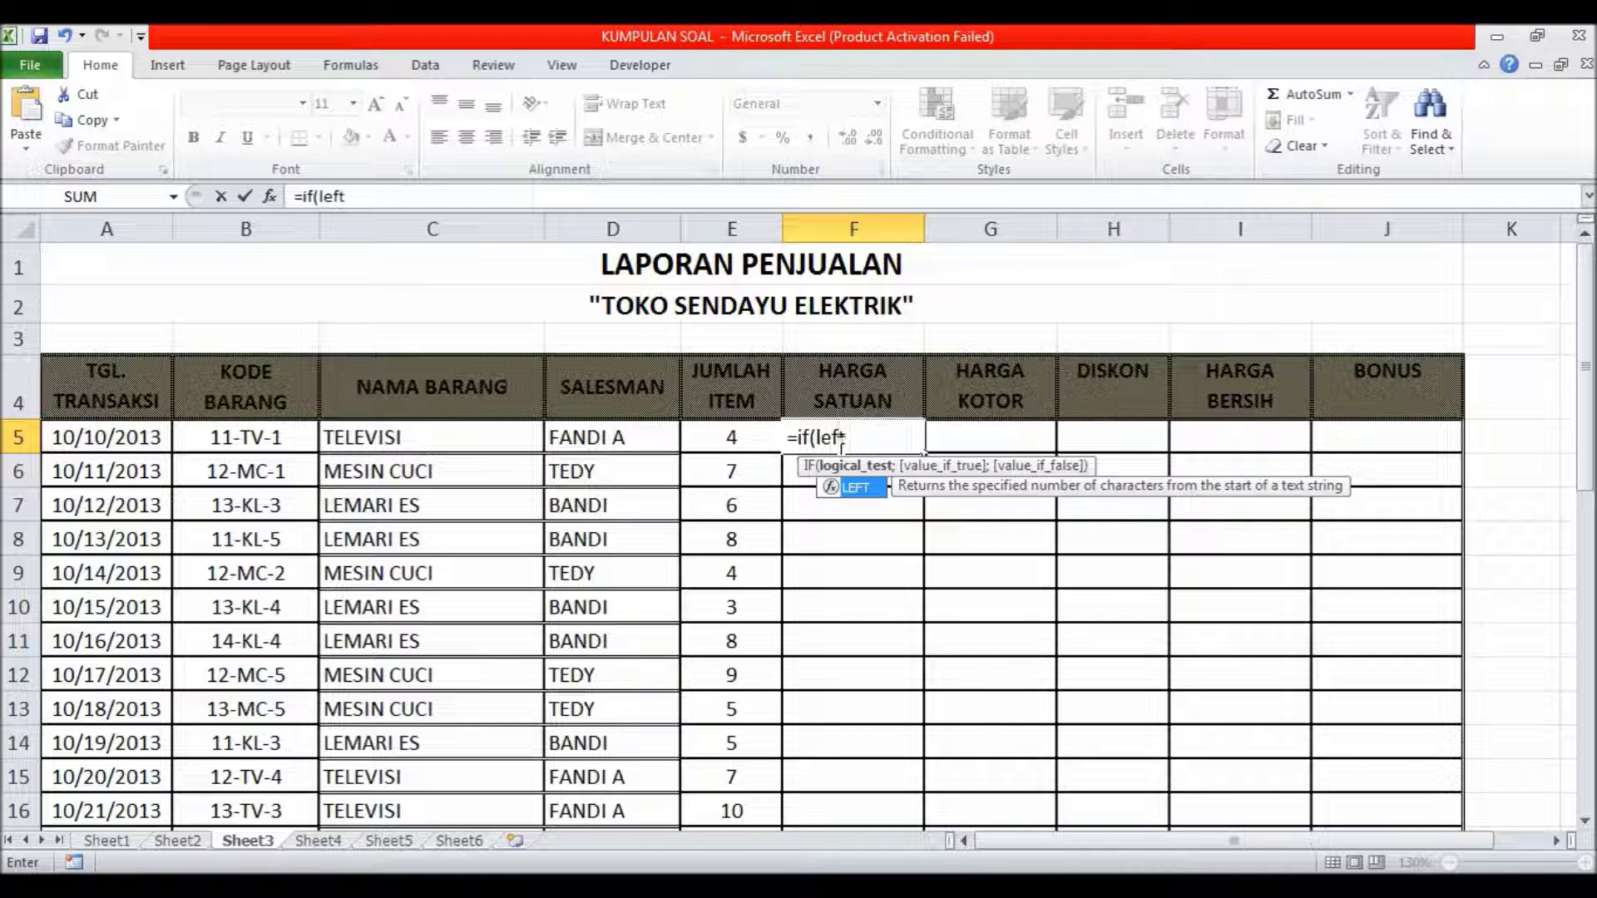
{"action": "type", "text": "("}
{"action": "left_click", "coordinate": [276, 443]}
{"action": "type", "text": ";2)"}
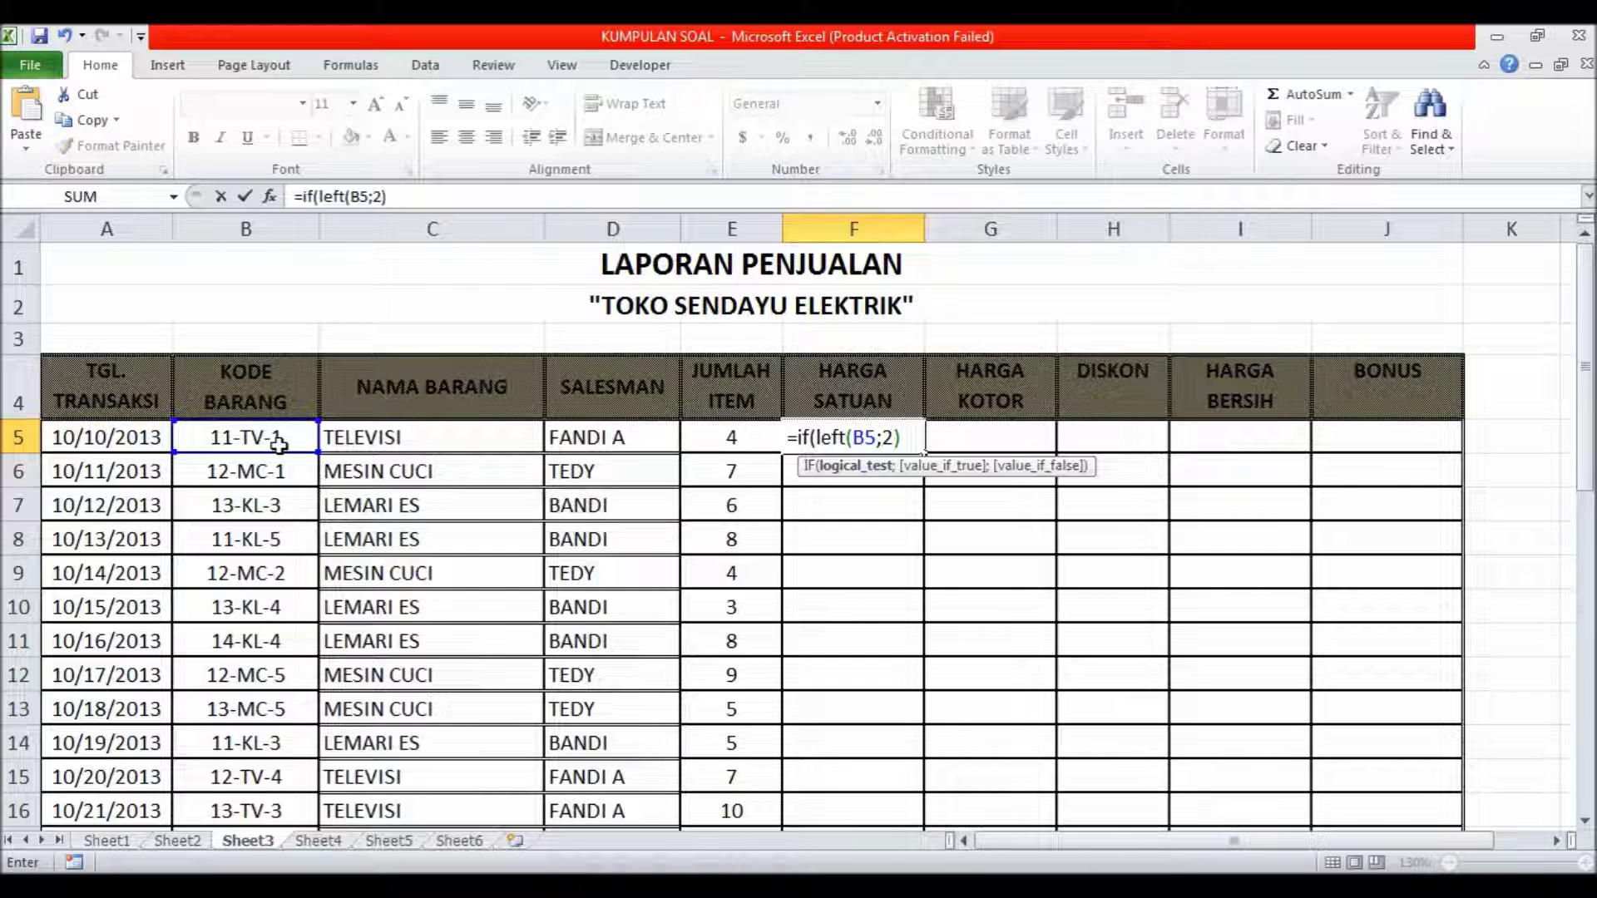
{"action": "type", "text": "=\"11\""}
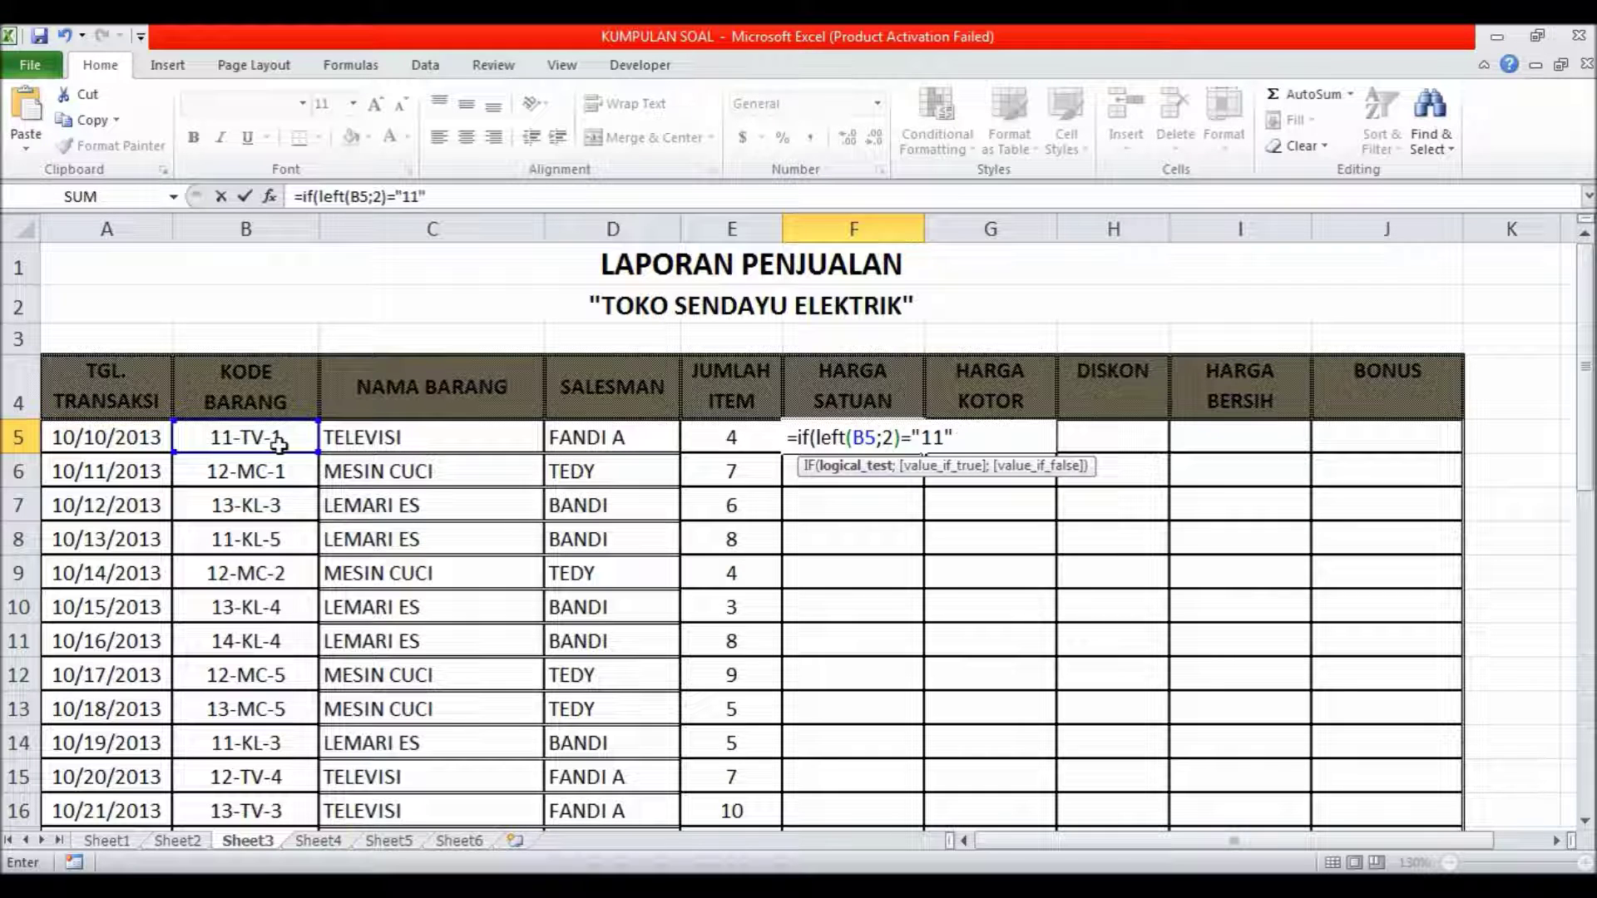
{"action": "type", "text": ";\""}
{"action": "key", "text": "BackSpace"}
{"action": "left_click_drag", "start_coordinate": [1585, 432], "coordinate": [1584, 657]}
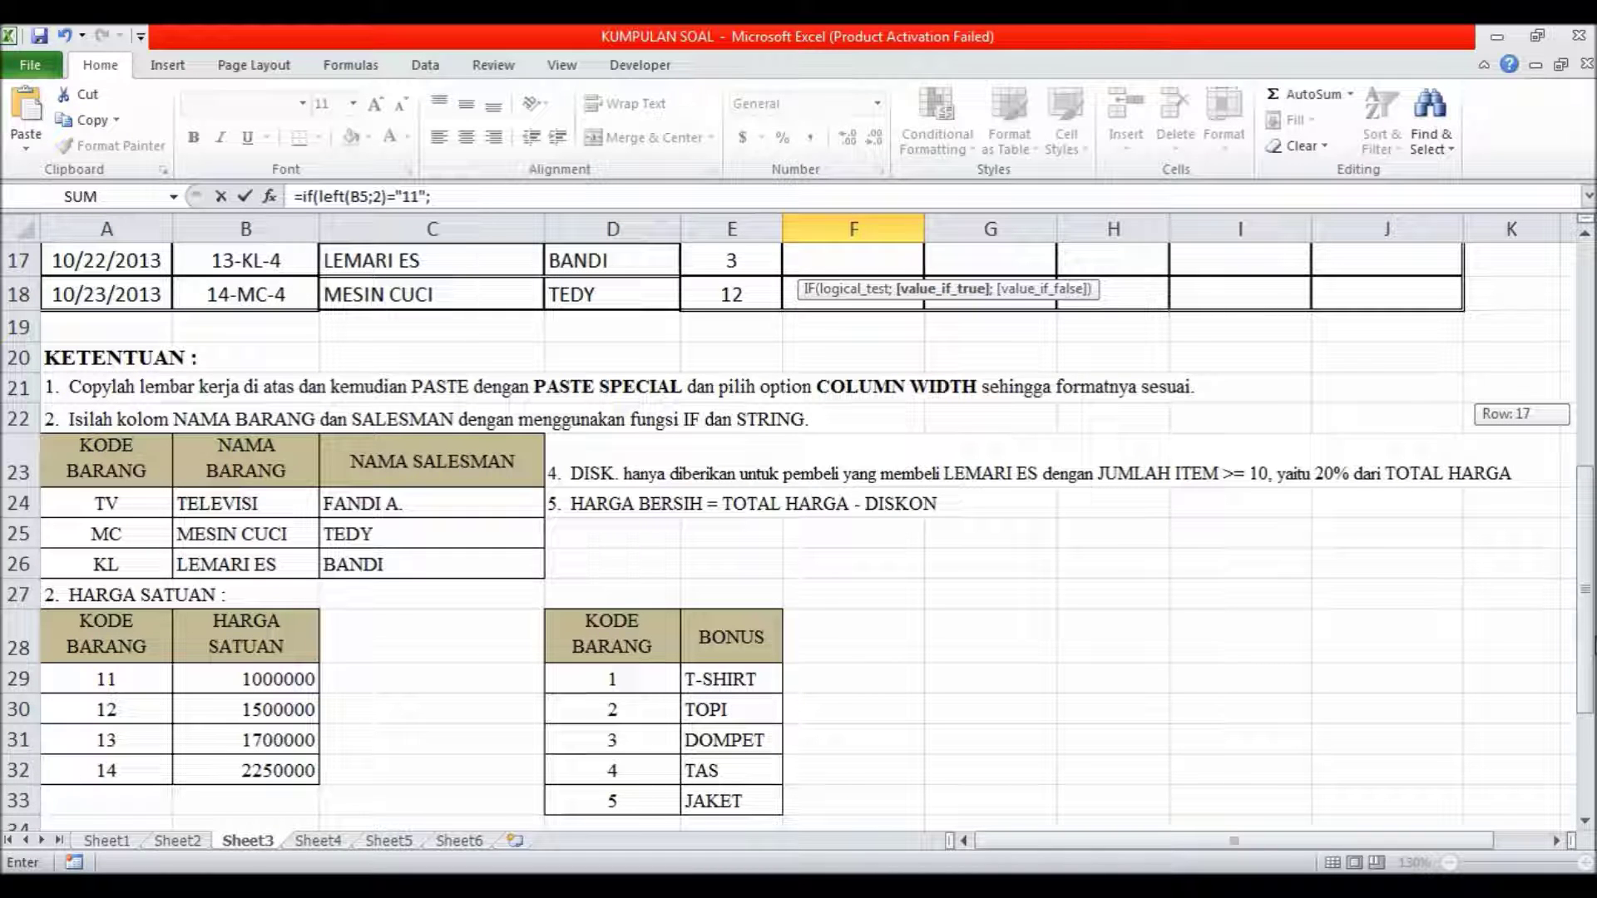
{"action": "left_click_drag", "start_coordinate": [1584, 589], "coordinate": [1584, 366]}
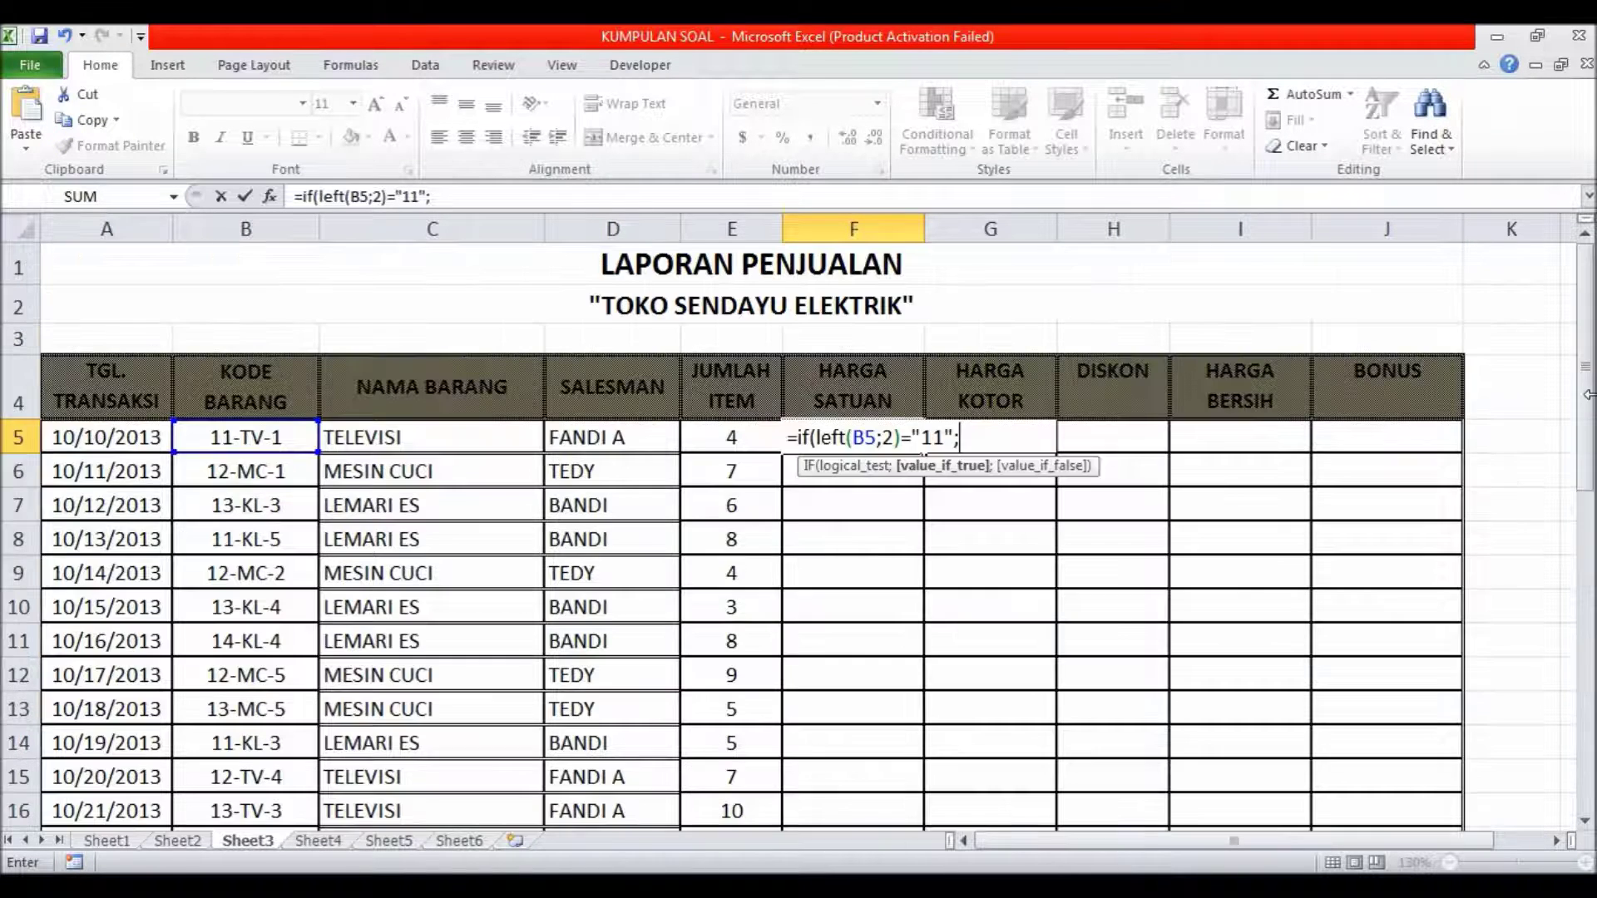
{"action": "type", "text": "1"}
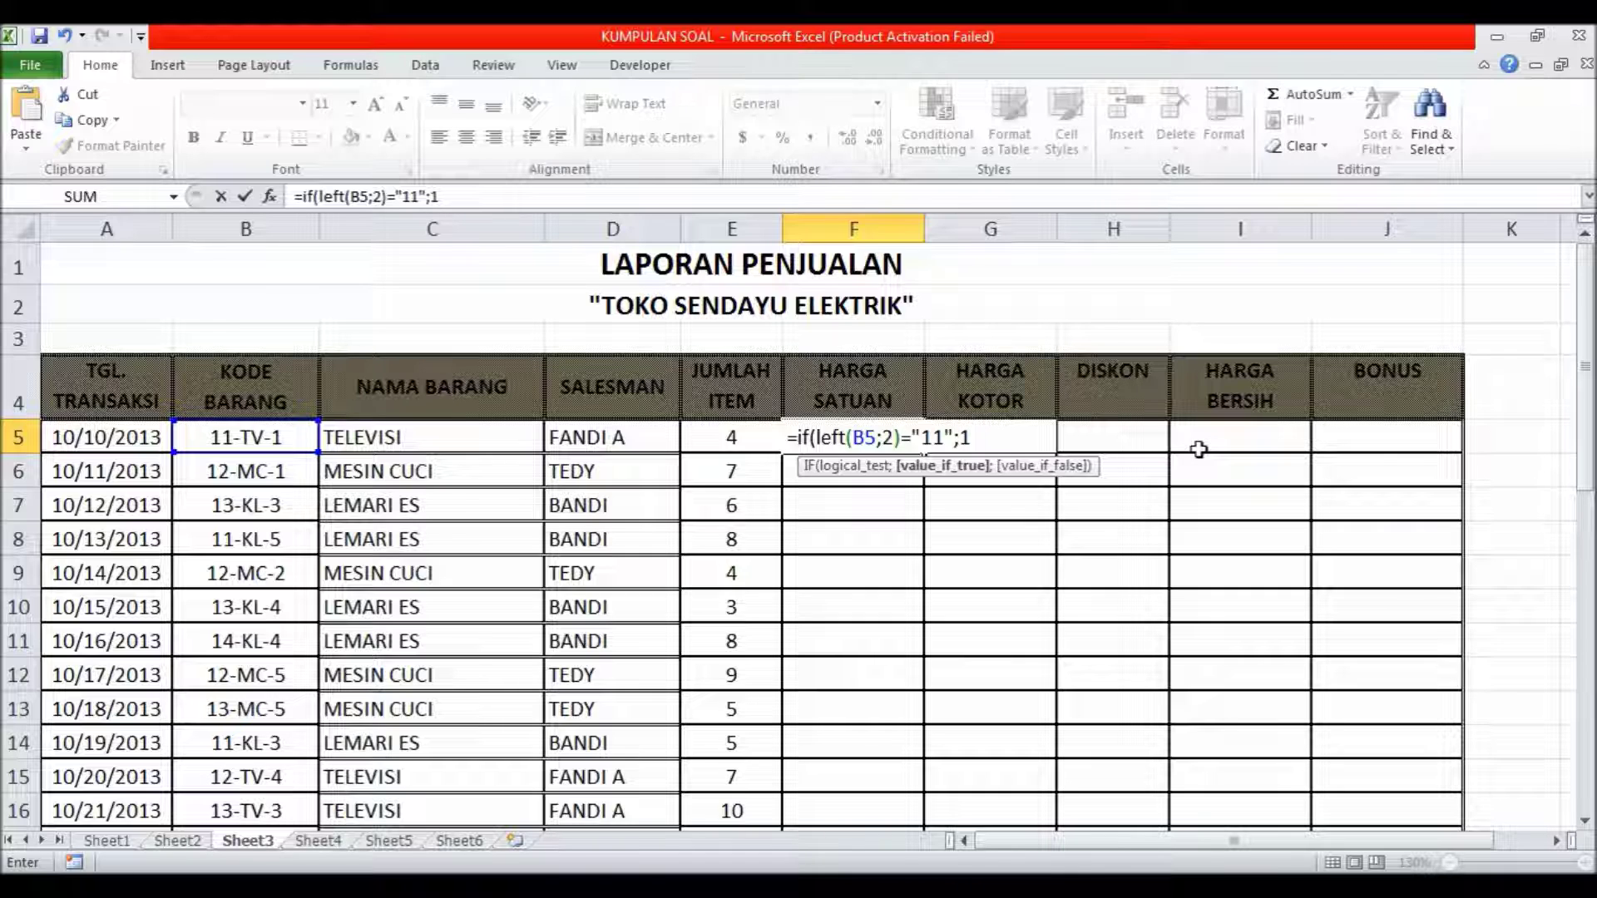
{"action": "type", "text": "000000;"}
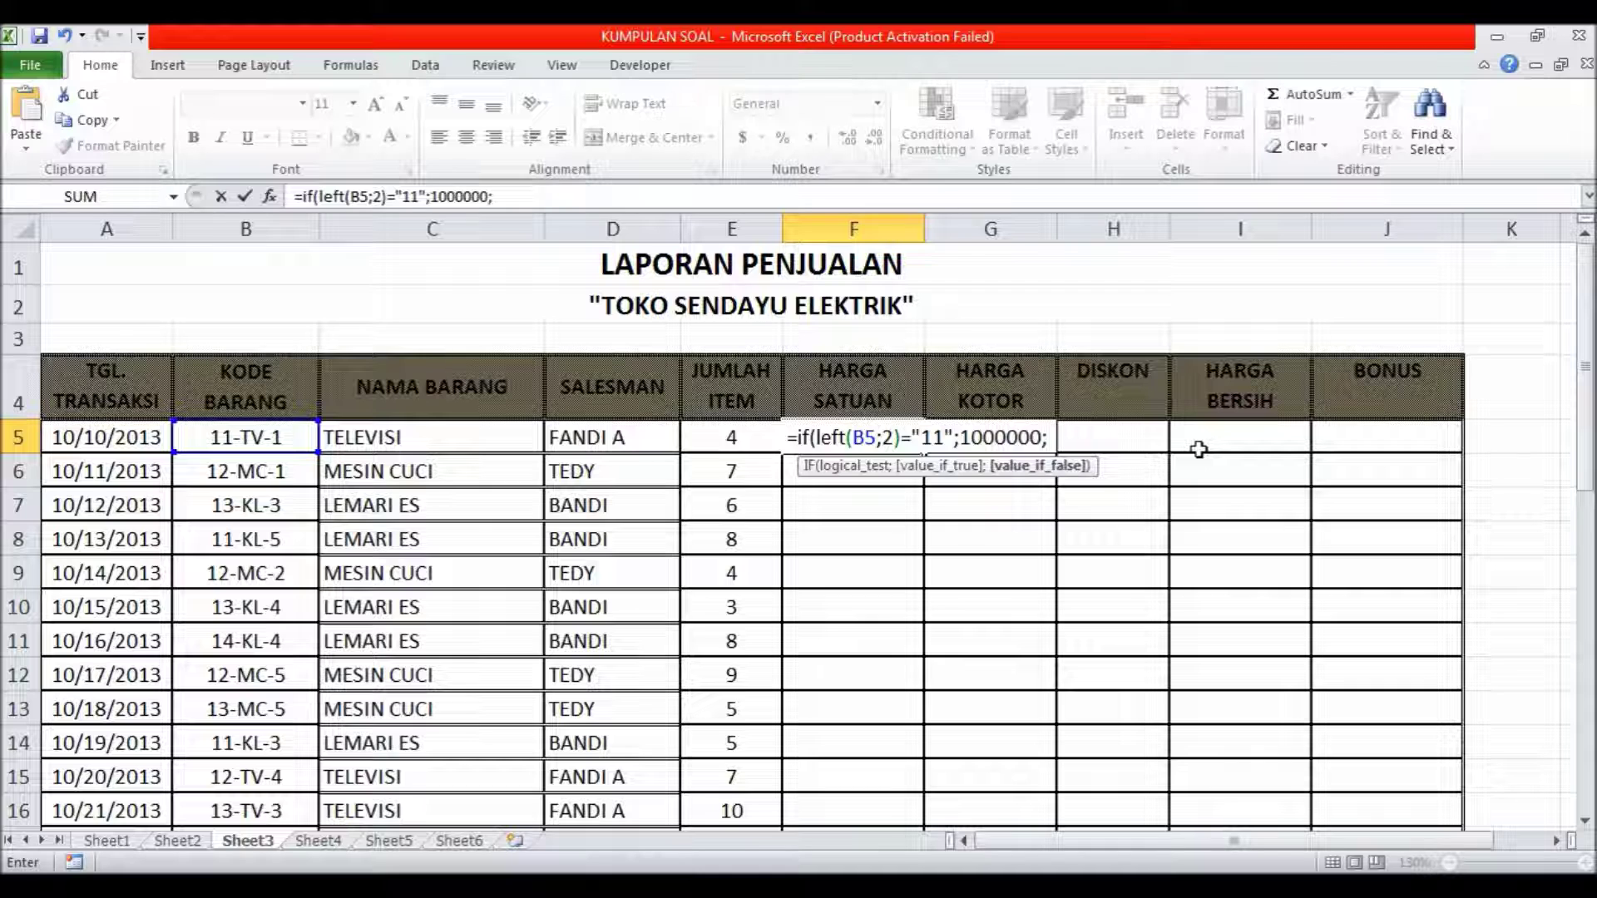
{"action": "type", "text": "if"}
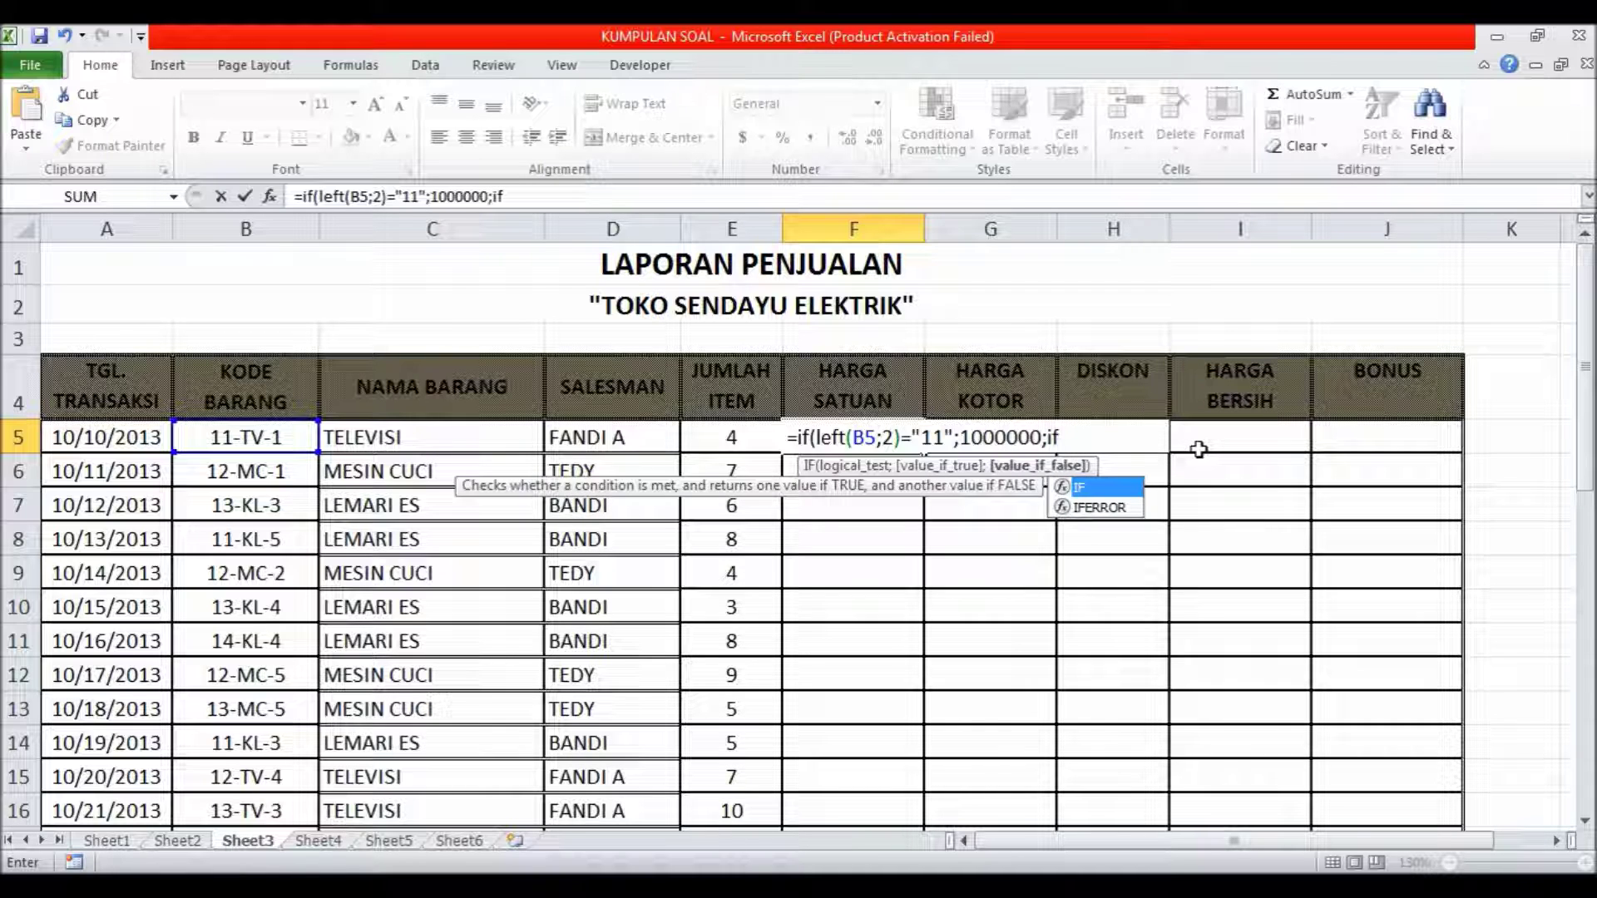
{"action": "type", "text": "(left"}
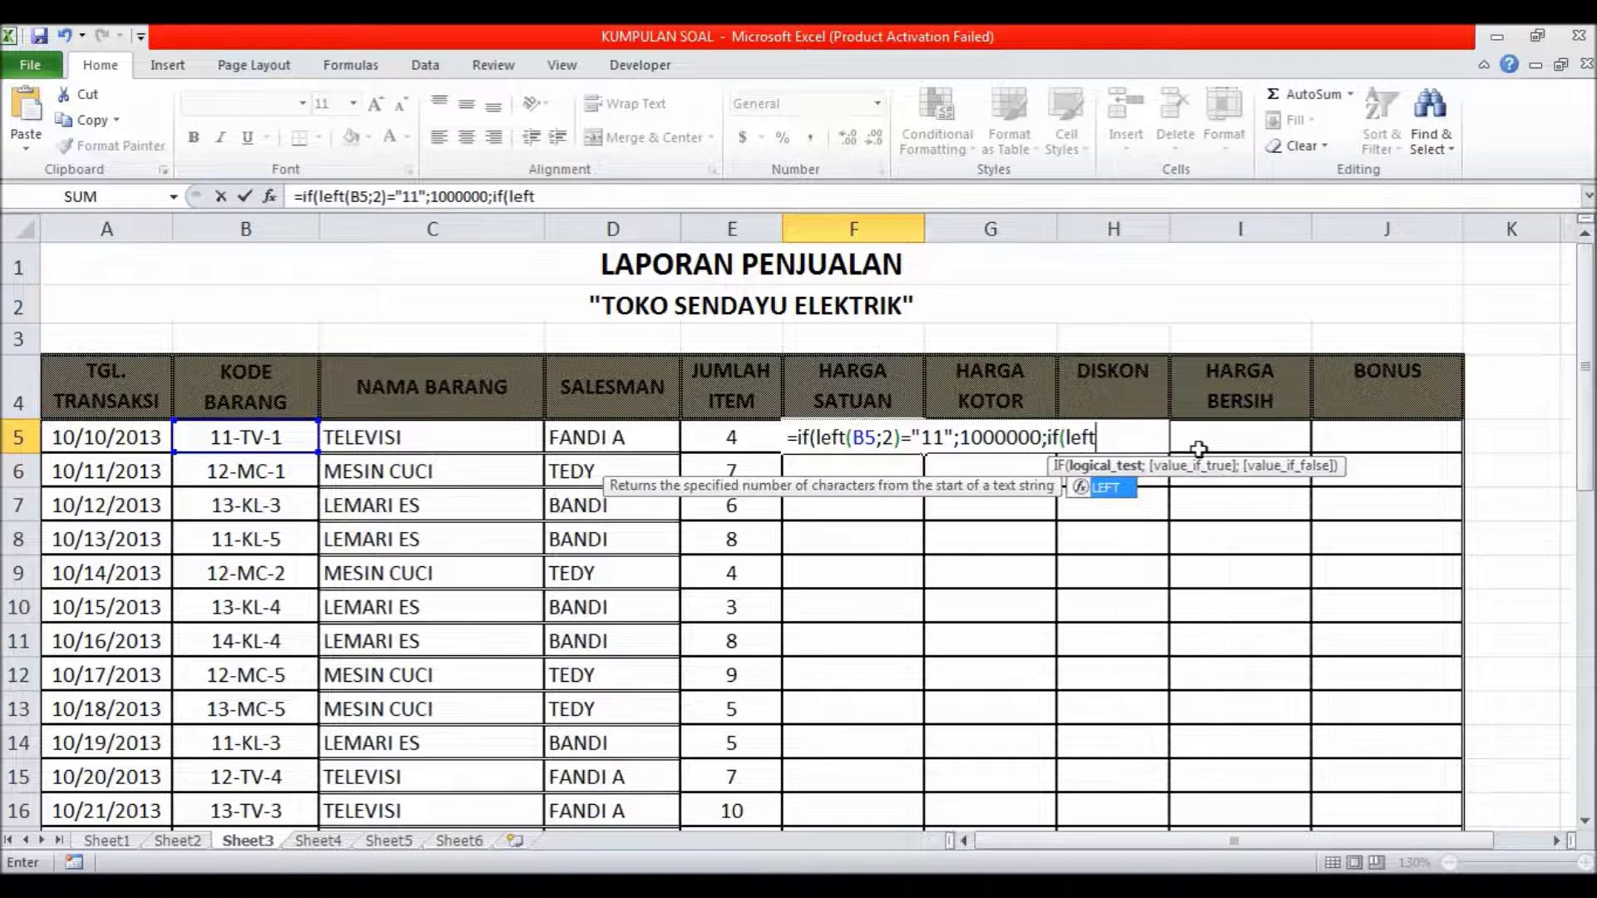
{"action": "type", "text": "("}
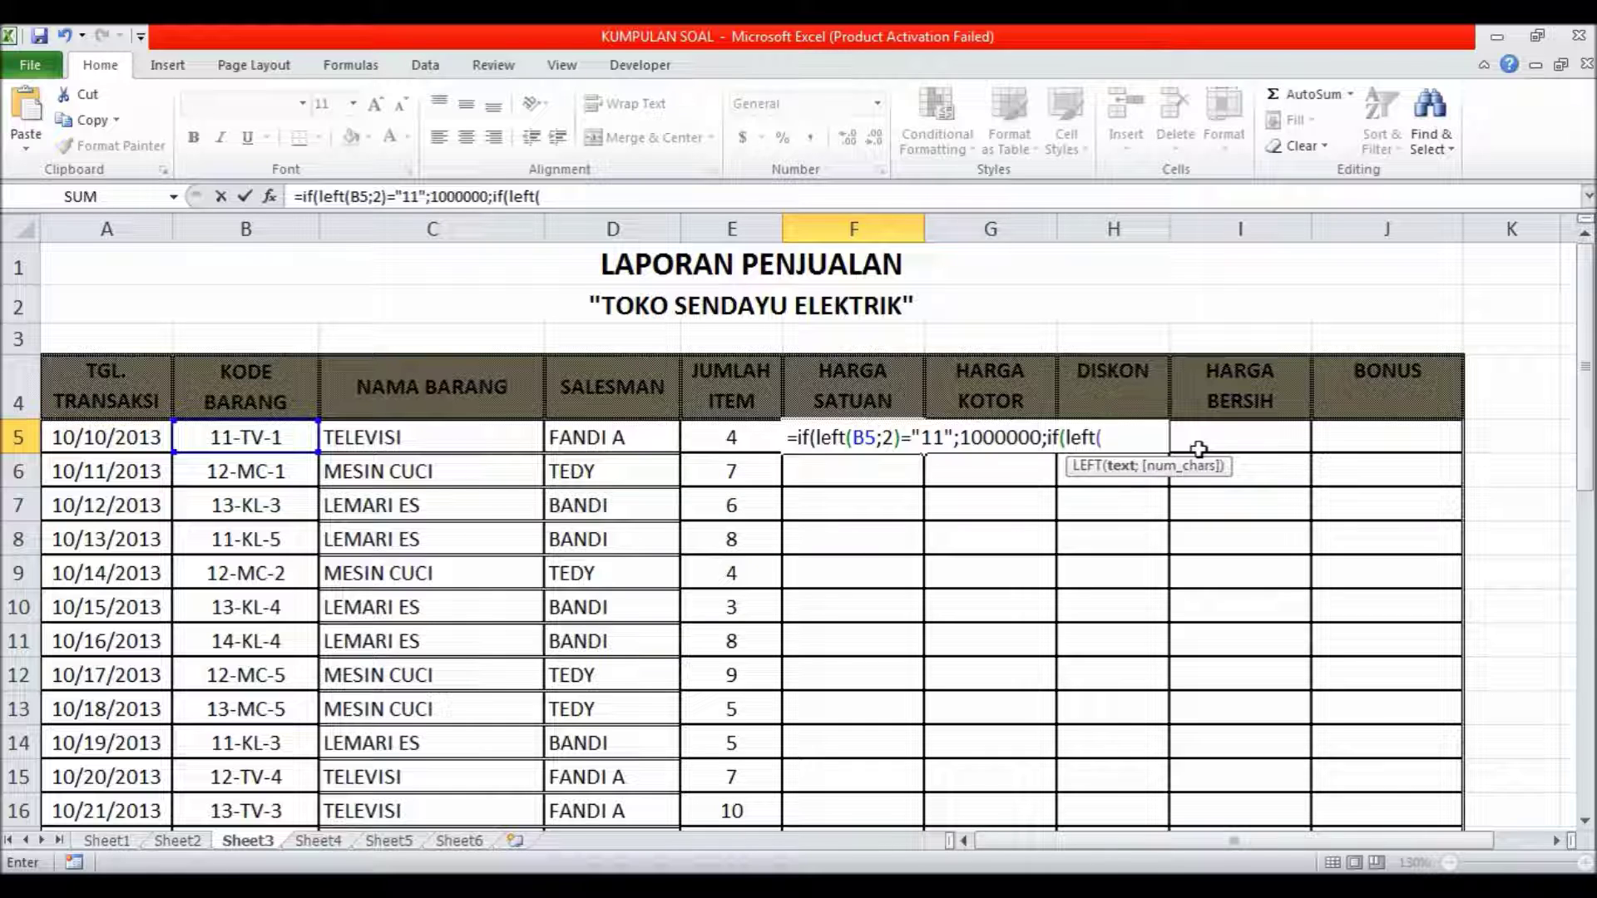
- Add the second test LEFT(B5;2)="12" returning 1500000
{"action": "left_click", "coordinate": [255, 443]}
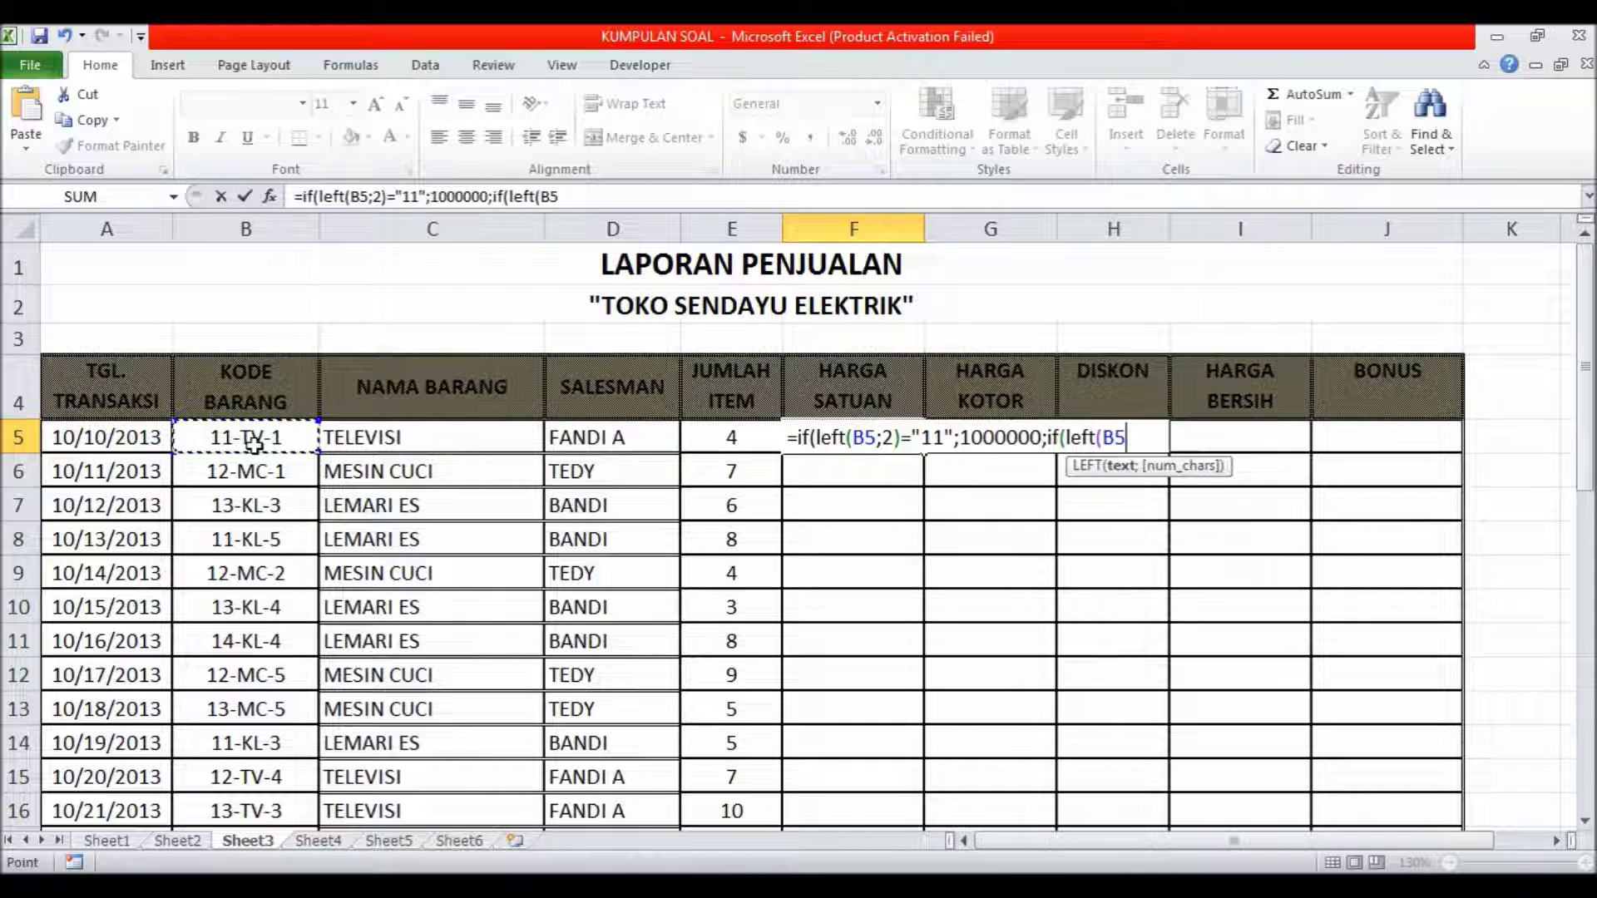
{"action": "type", "text": ";2"}
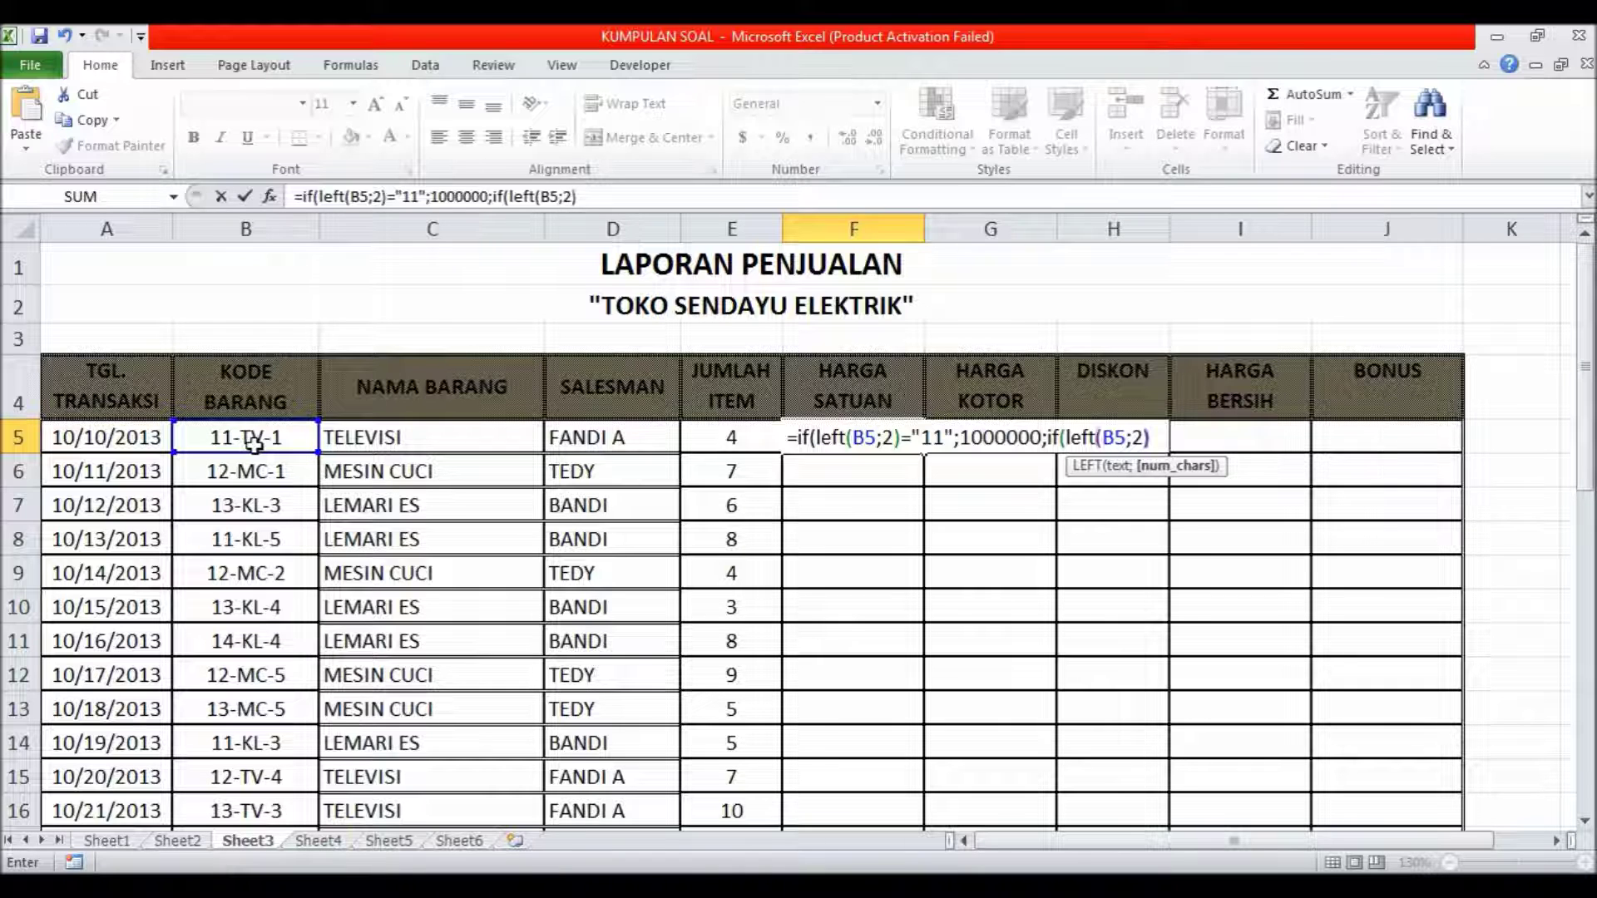
{"action": "type", "text": ")=\"12\";"}
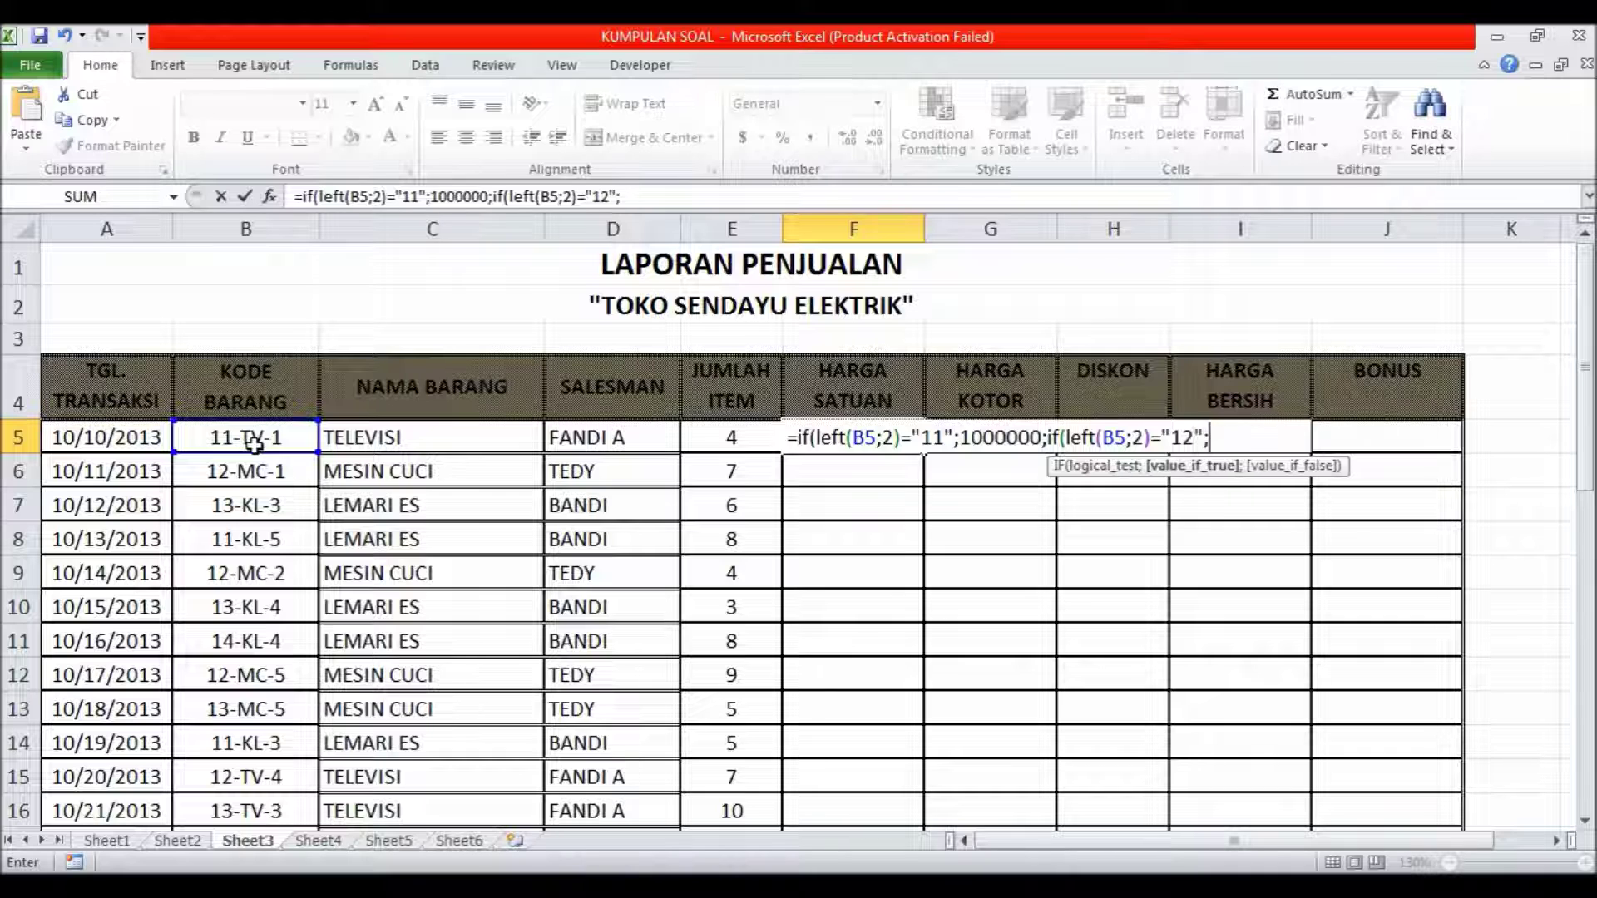
{"action": "left_click_drag", "start_coordinate": [1585, 382], "coordinate": [1572, 670]}
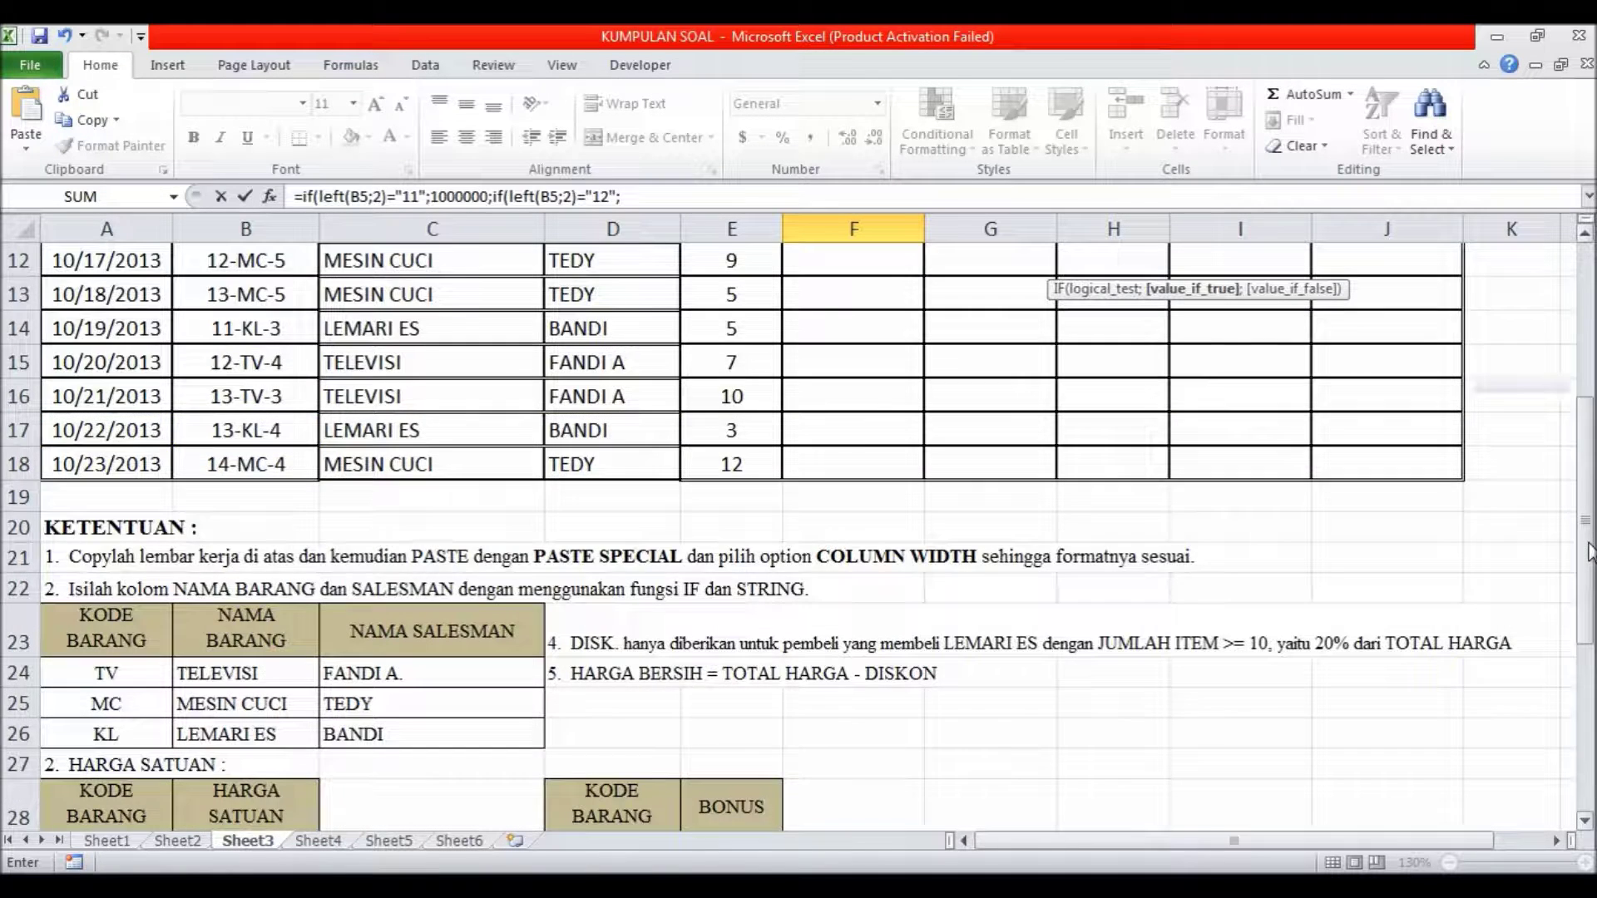
{"action": "left_click_drag", "start_coordinate": [1572, 670], "coordinate": [1583, 326]}
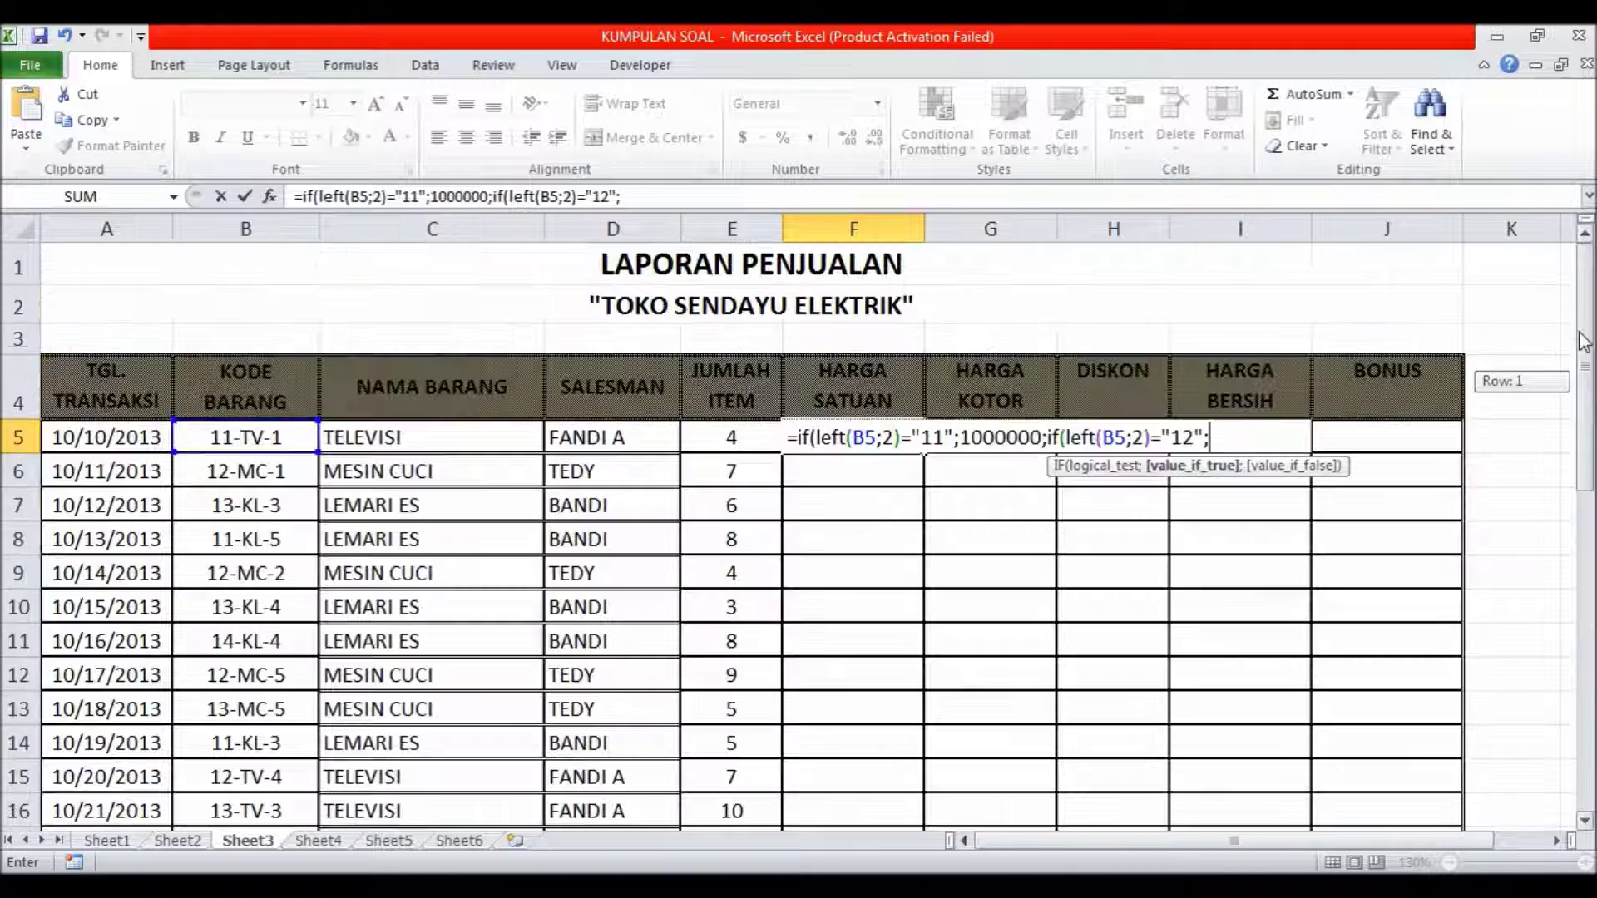
{"action": "type", "text": "1500000"}
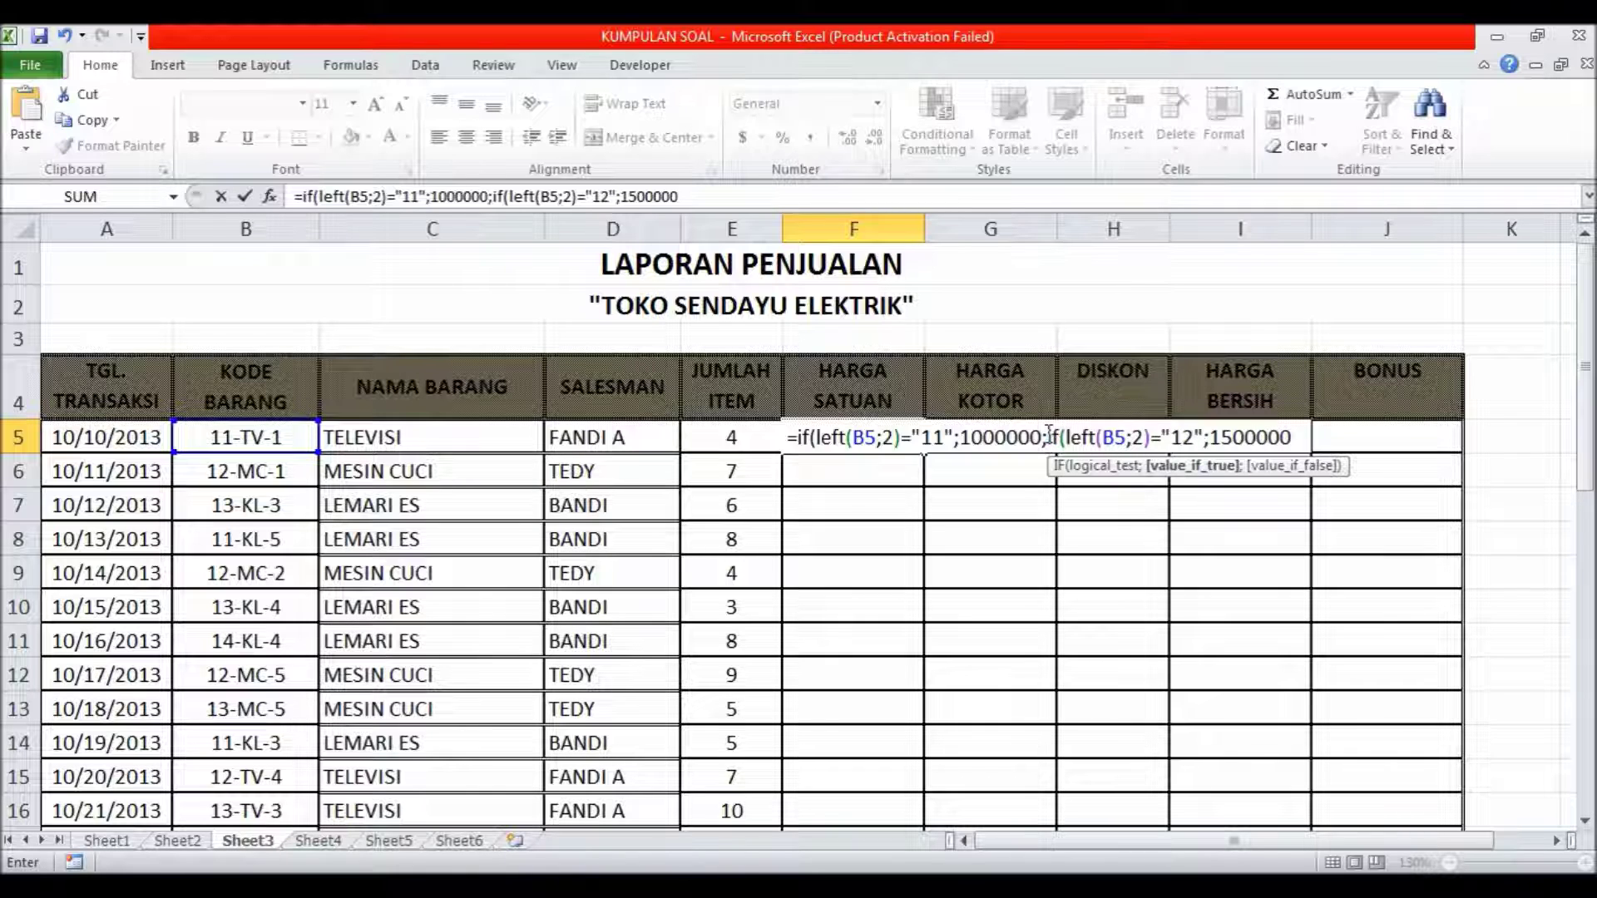
{"action": "left_click_drag", "start_coordinate": [1049, 435], "coordinate": [1292, 438]}
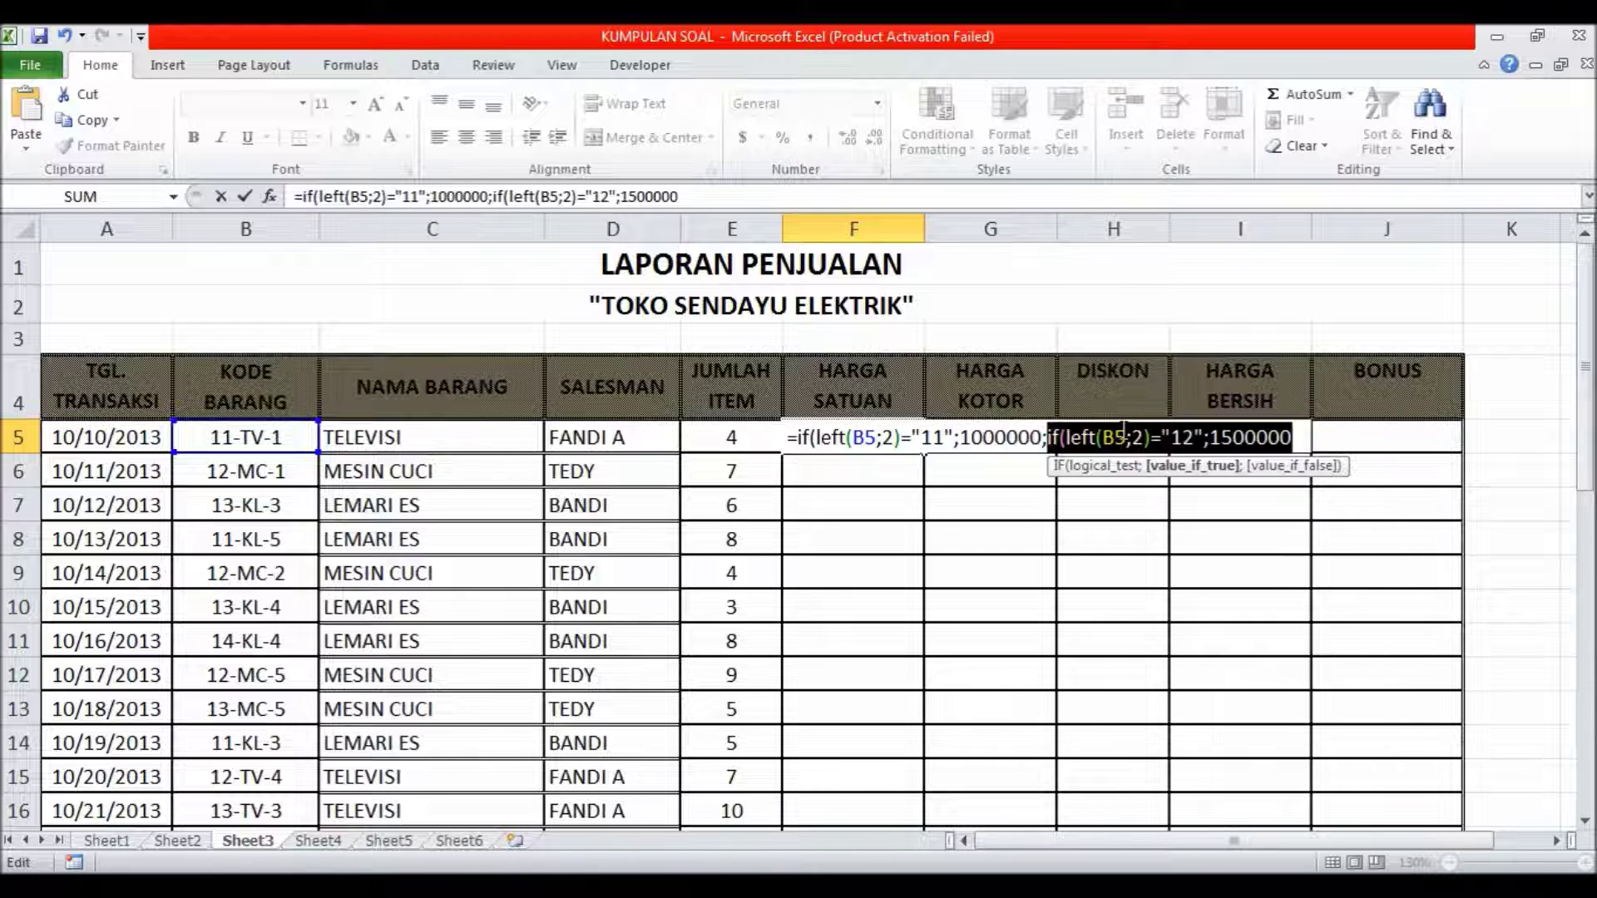
- Add a third IF testing code "13" that returns 1700000
{"action": "right_click", "coordinate": [1124, 436]}
{"action": "left_click", "coordinate": [1177, 470]}
{"action": "left_click", "coordinate": [1301, 438]}
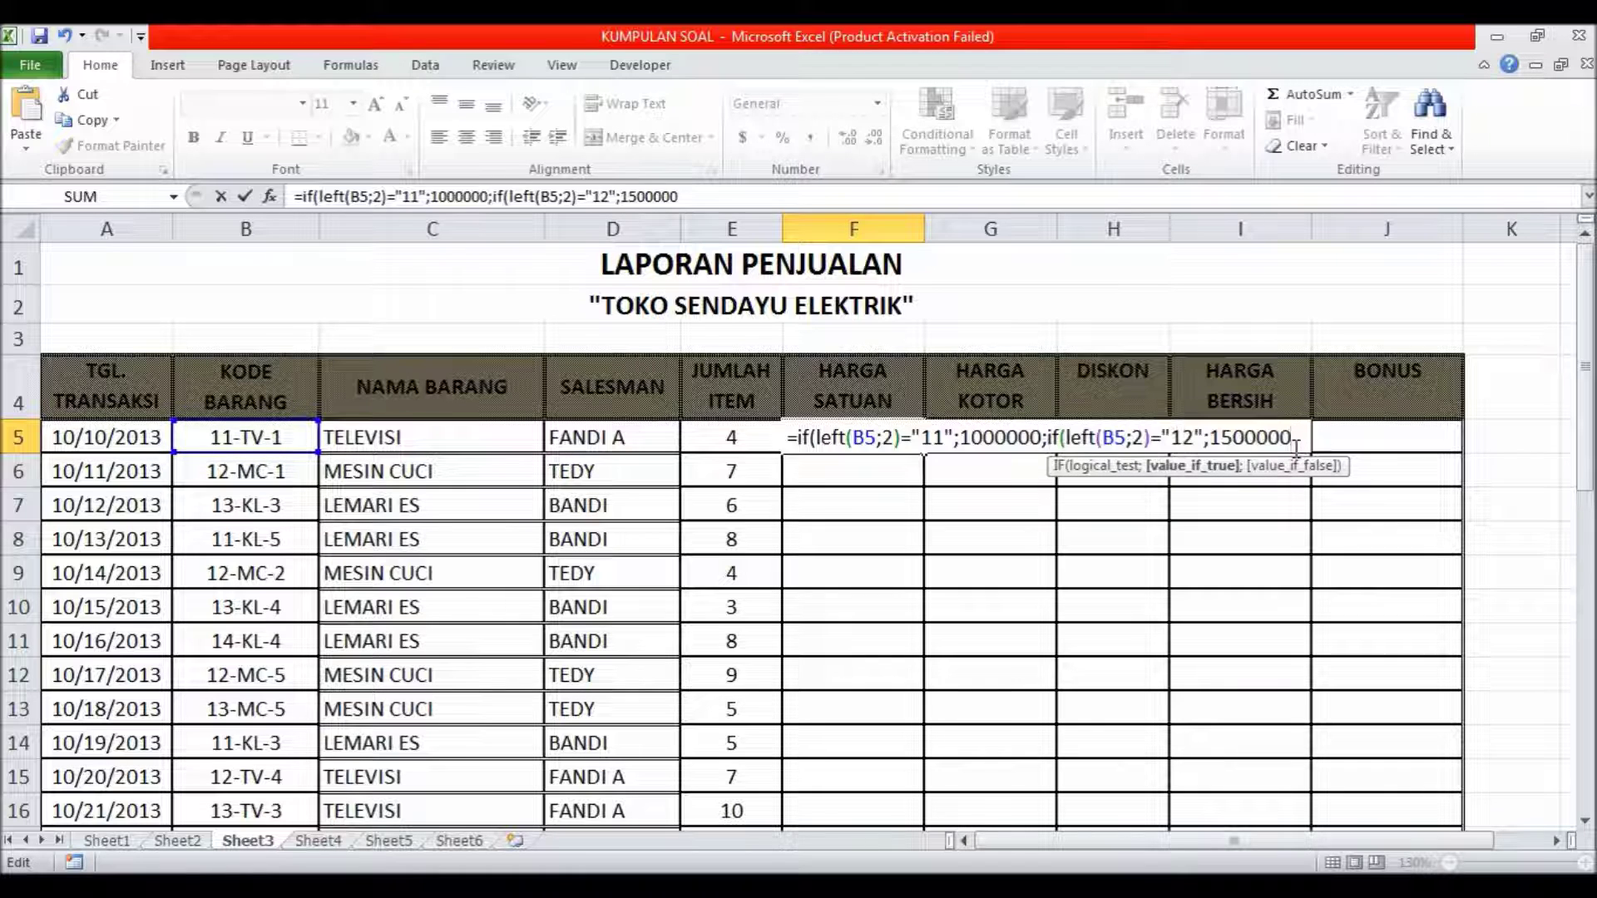
{"action": "type", "text": ";"}
{"action": "key", "text": "ctrl+v"}
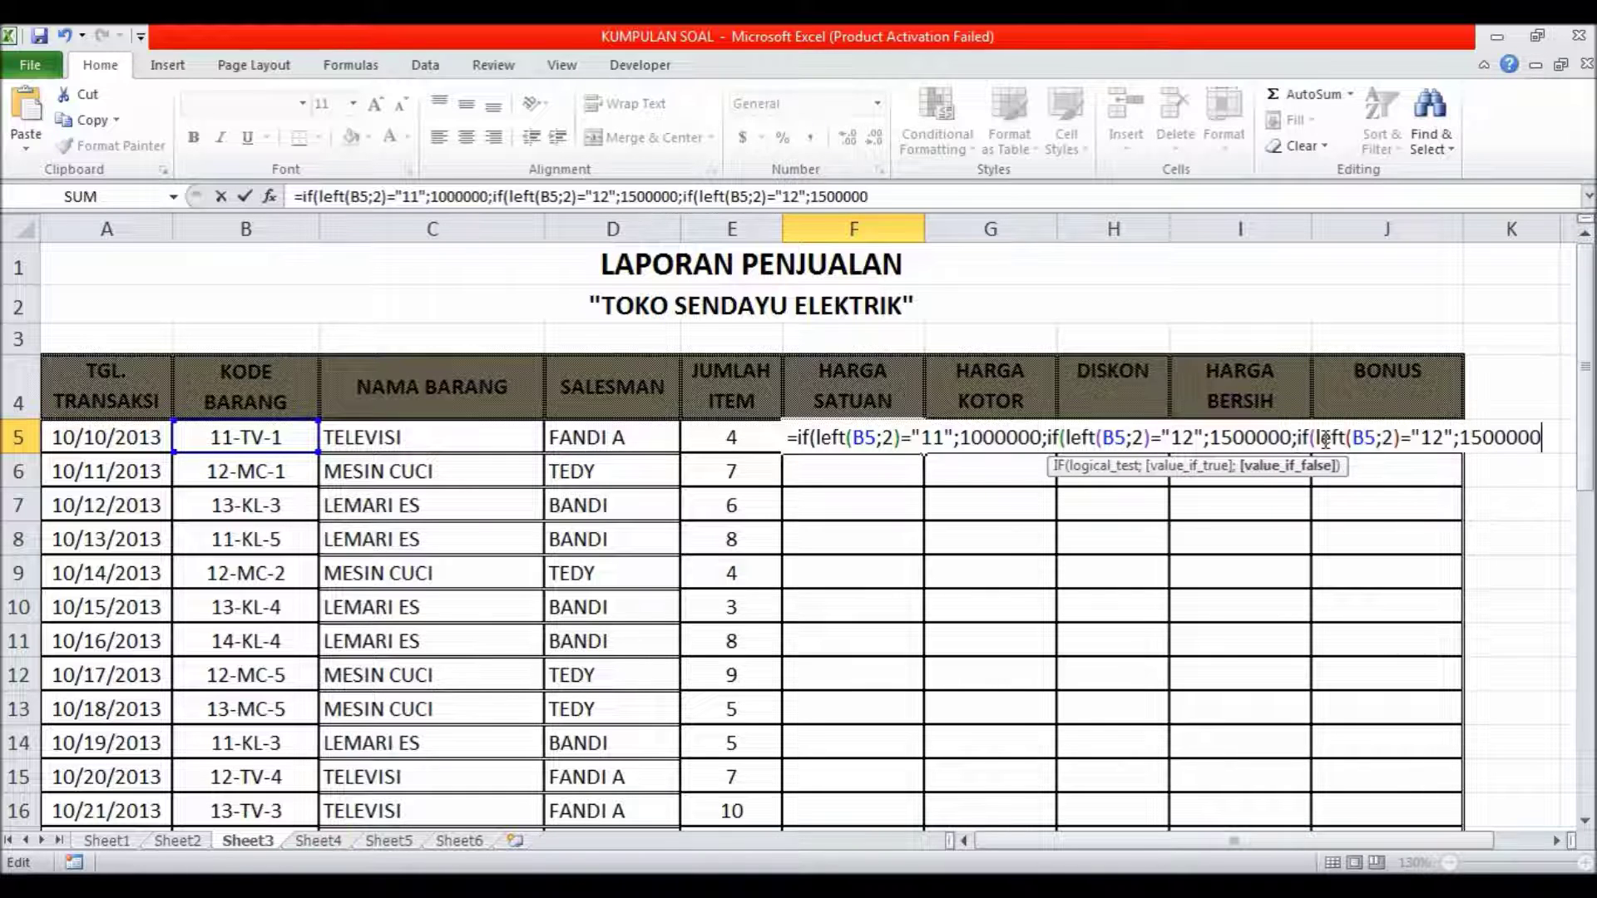
{"action": "left_click", "coordinate": [1444, 439]}
{"action": "key", "text": "BackSpace"}
{"action": "type", "text": "3"}
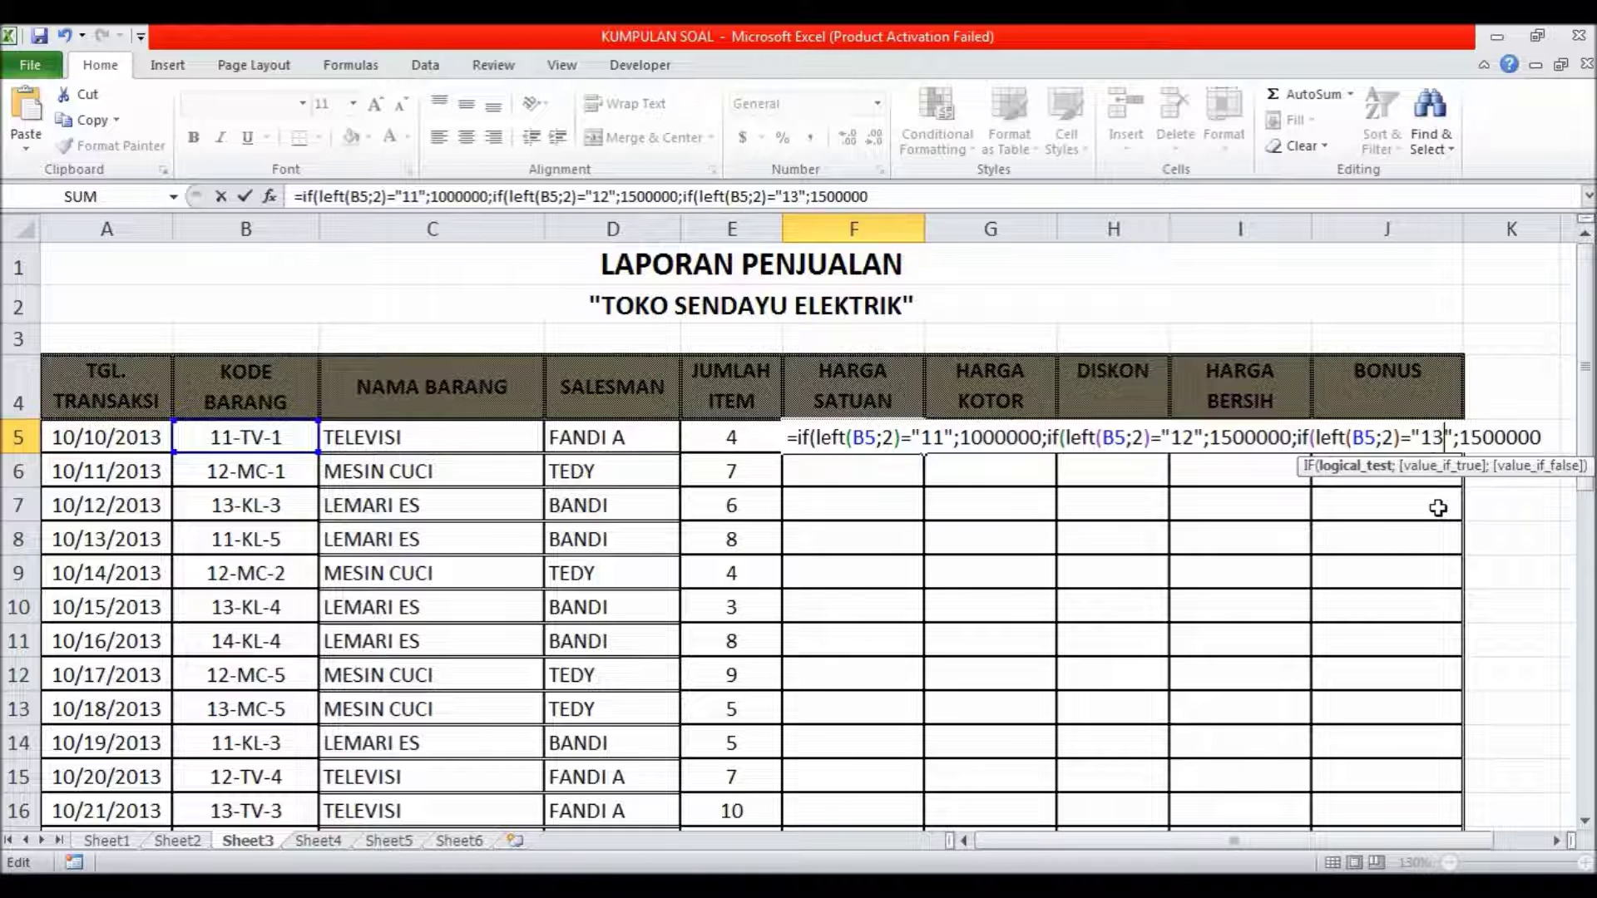
{"action": "mouse_move", "coordinate": [1581, 445]}
{"action": "left_mouse_down"}
{"action": "mouse_move", "coordinate": [1591, 640]}
{"action": "mouse_move", "coordinate": [1518, 420]}
{"action": "left_mouse_up"}
{"action": "left_click", "coordinate": [1486, 438]}
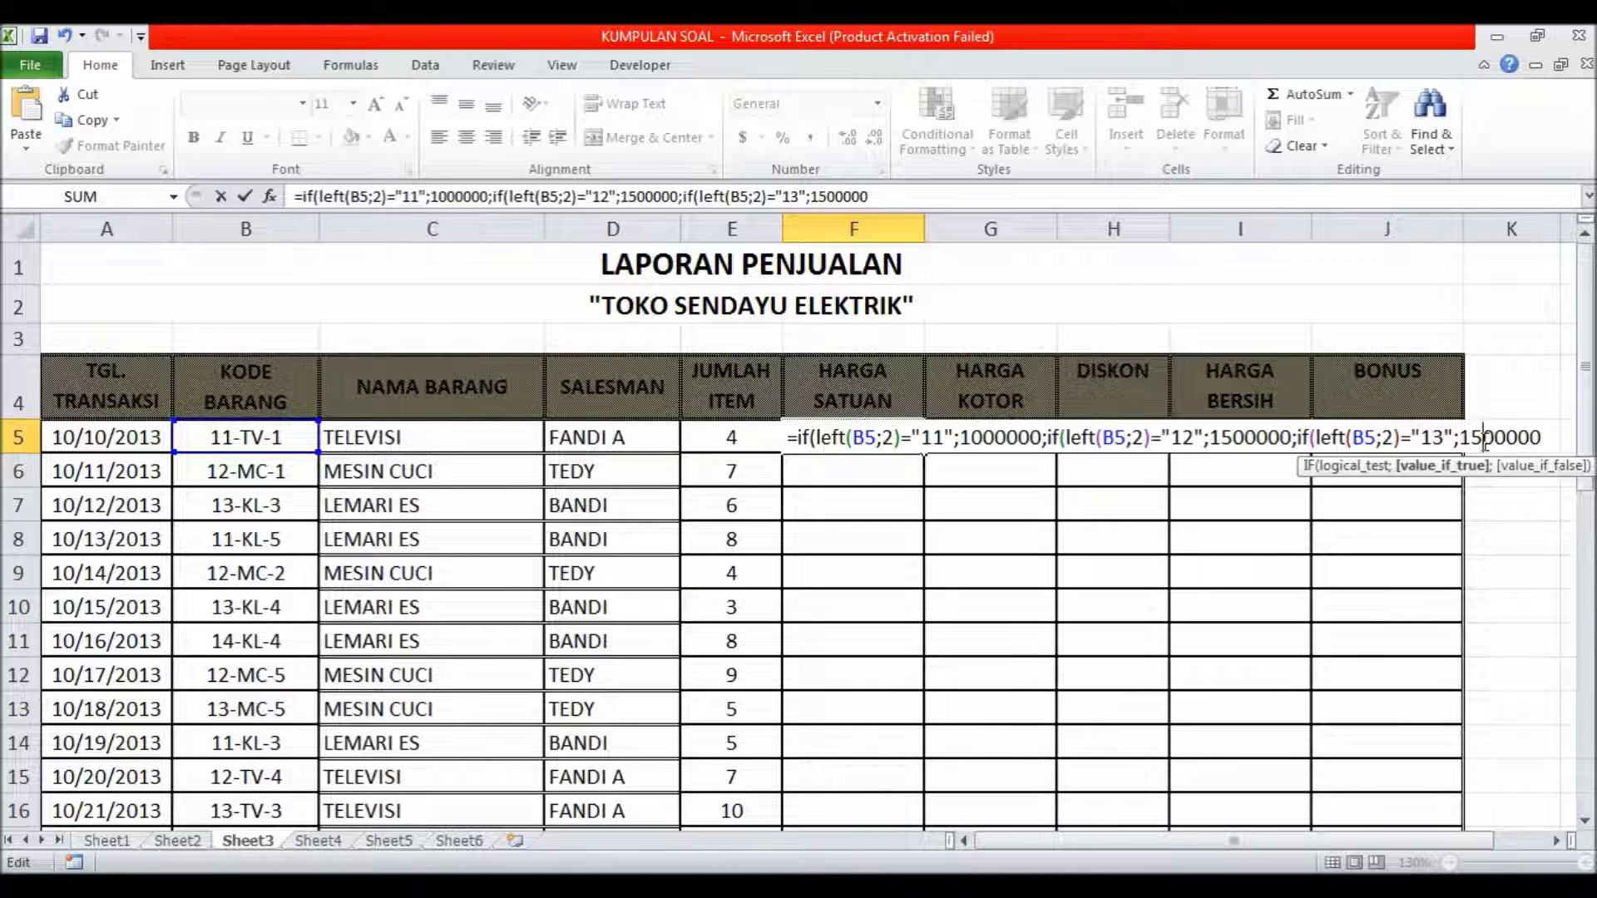
{"action": "key", "text": "BackSpace"}
{"action": "type", "text": "7"}
- Finish F5 with 2250000 as the final else value and close with )))
{"action": "key", "text": "Right"}
{"action": "key", "text": "Right"}
{"action": "key", "text": "Right"}
{"action": "key", "text": "Right"}
{"action": "type", "text": ";"}
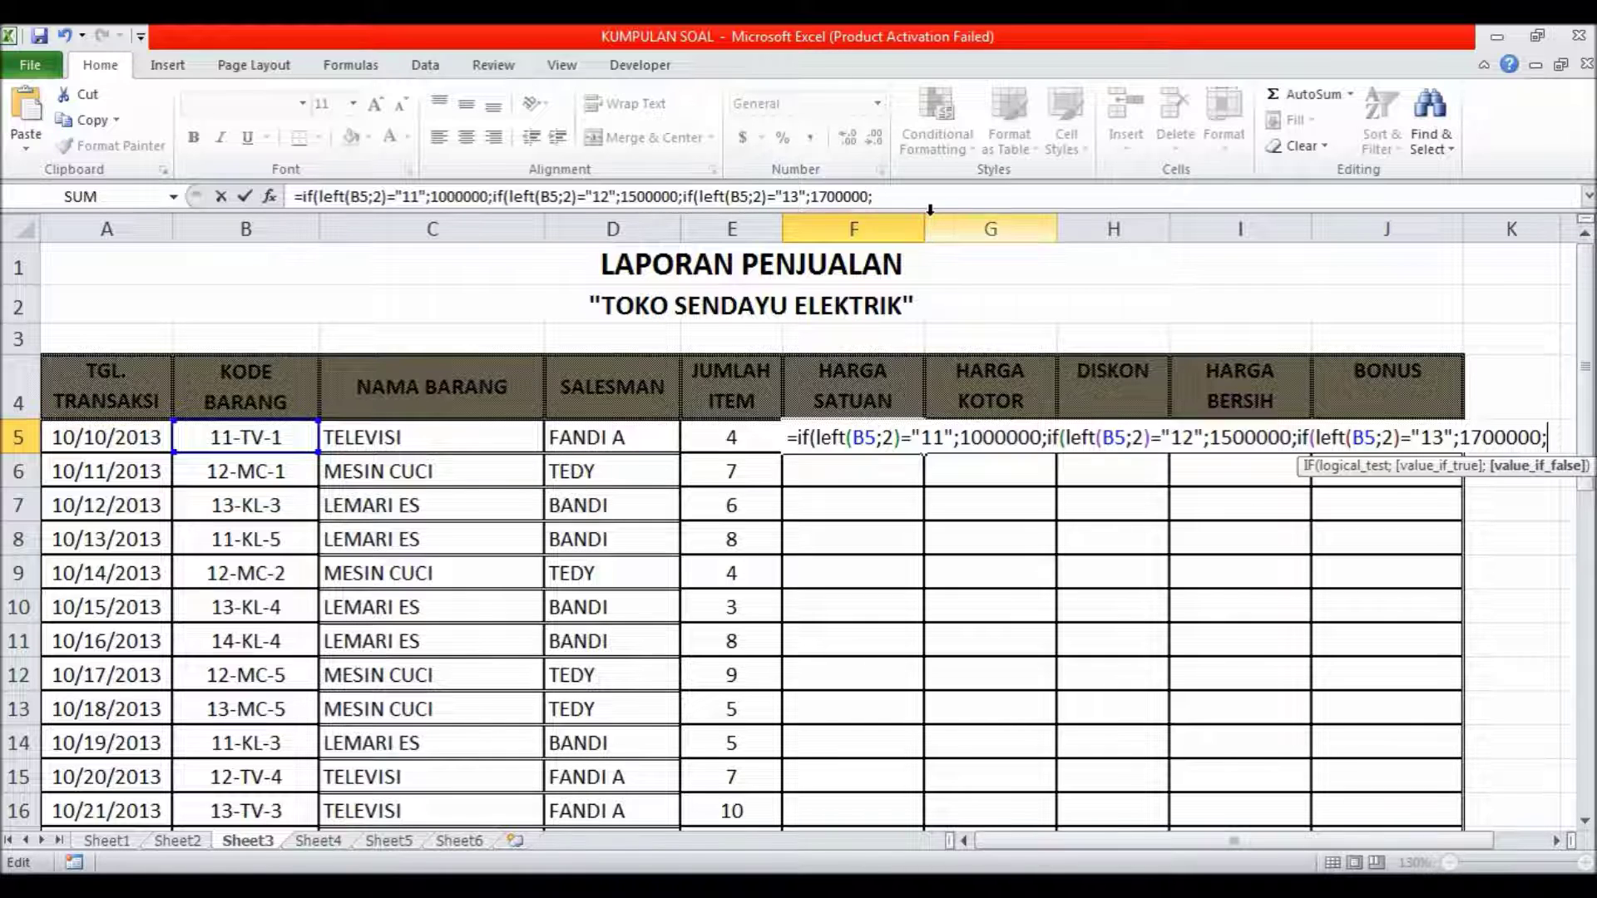
{"action": "left_click_drag", "start_coordinate": [1583, 366], "coordinate": [1582, 384]}
{"action": "mouse_move", "coordinate": [1584, 505]}
{"action": "left_mouse_down"}
{"action": "mouse_move", "coordinate": [1585, 618]}
{"action": "mouse_move", "coordinate": [1587, 376]}
{"action": "left_mouse_up"}
{"action": "type", "text": "2250"}
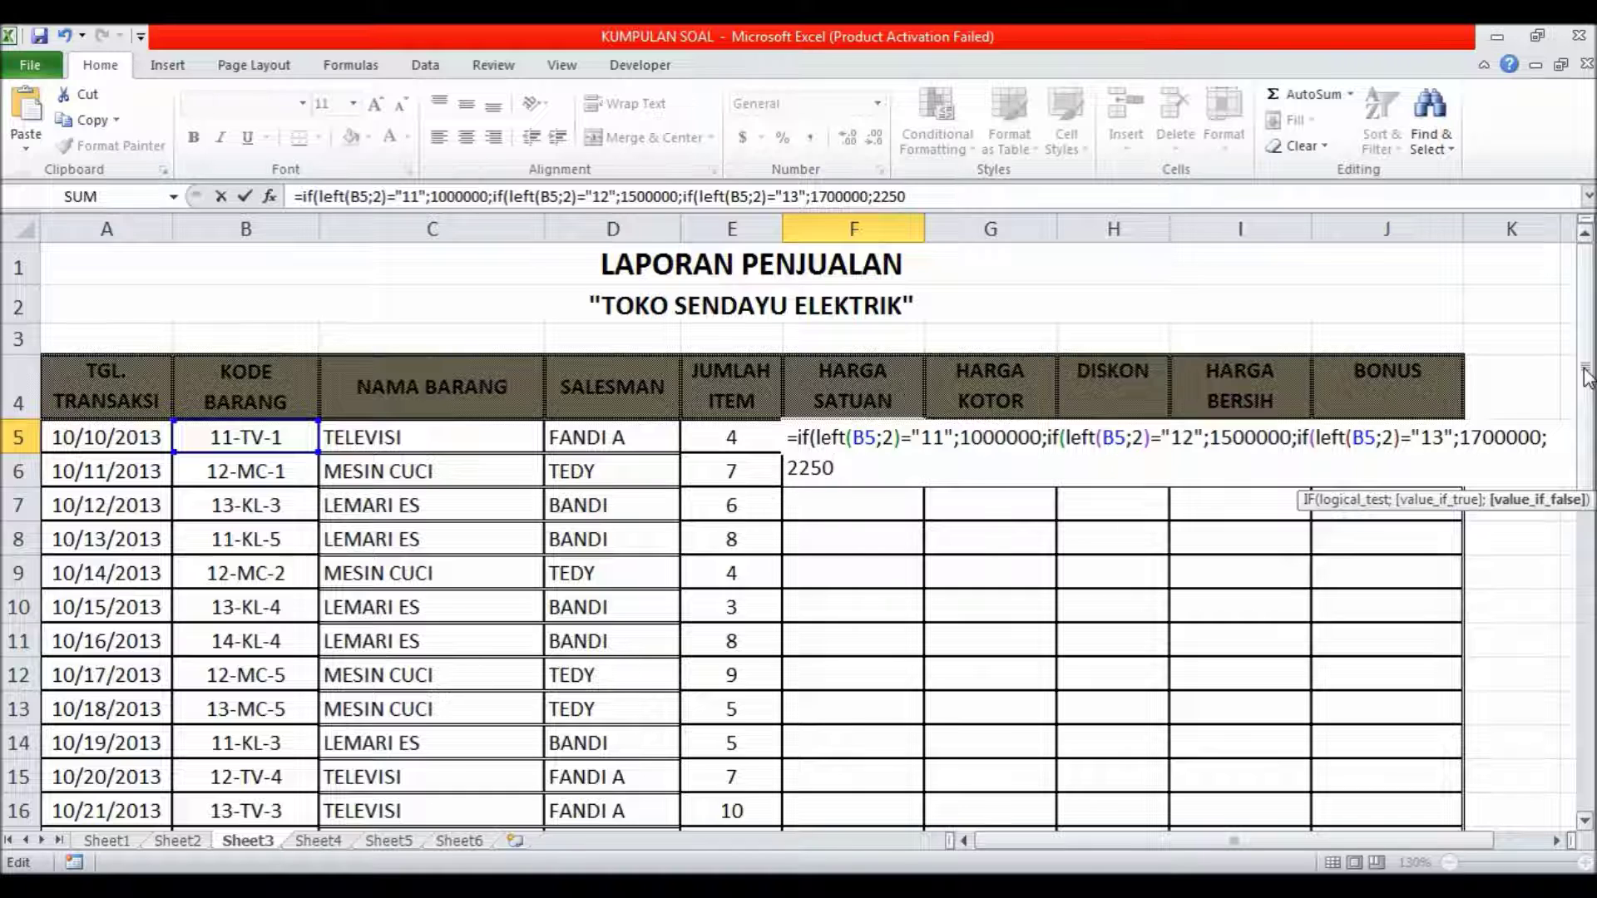
{"action": "type", "text": "00"}
{"action": "type", "text": "0"}
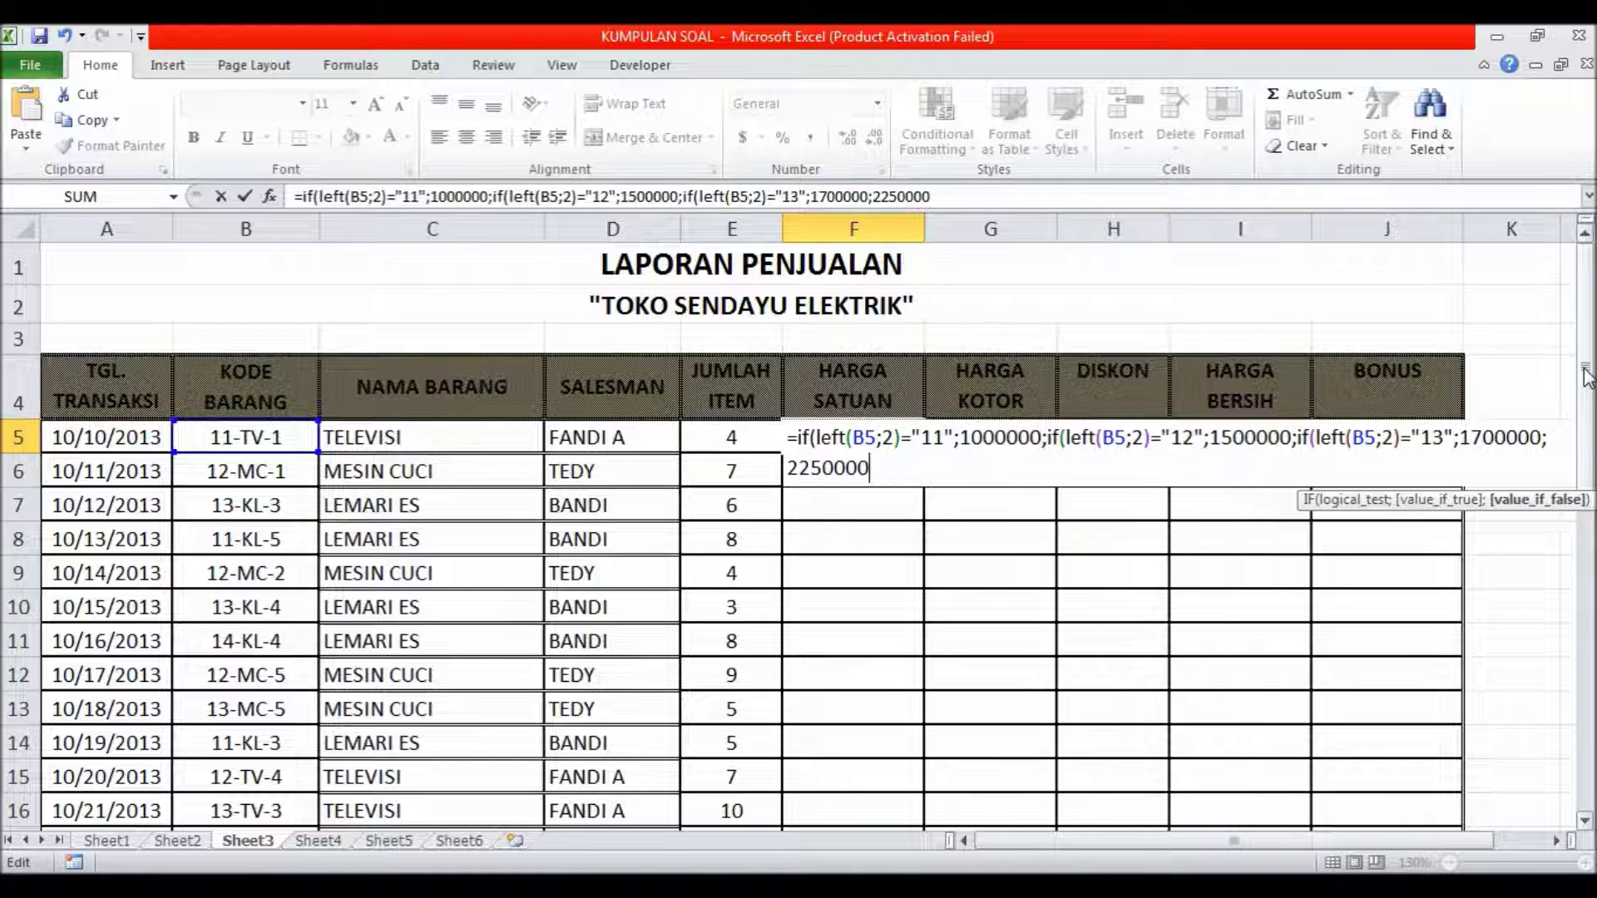
{"action": "type", "text": ")))"}
{"action": "key", "text": "Return"}
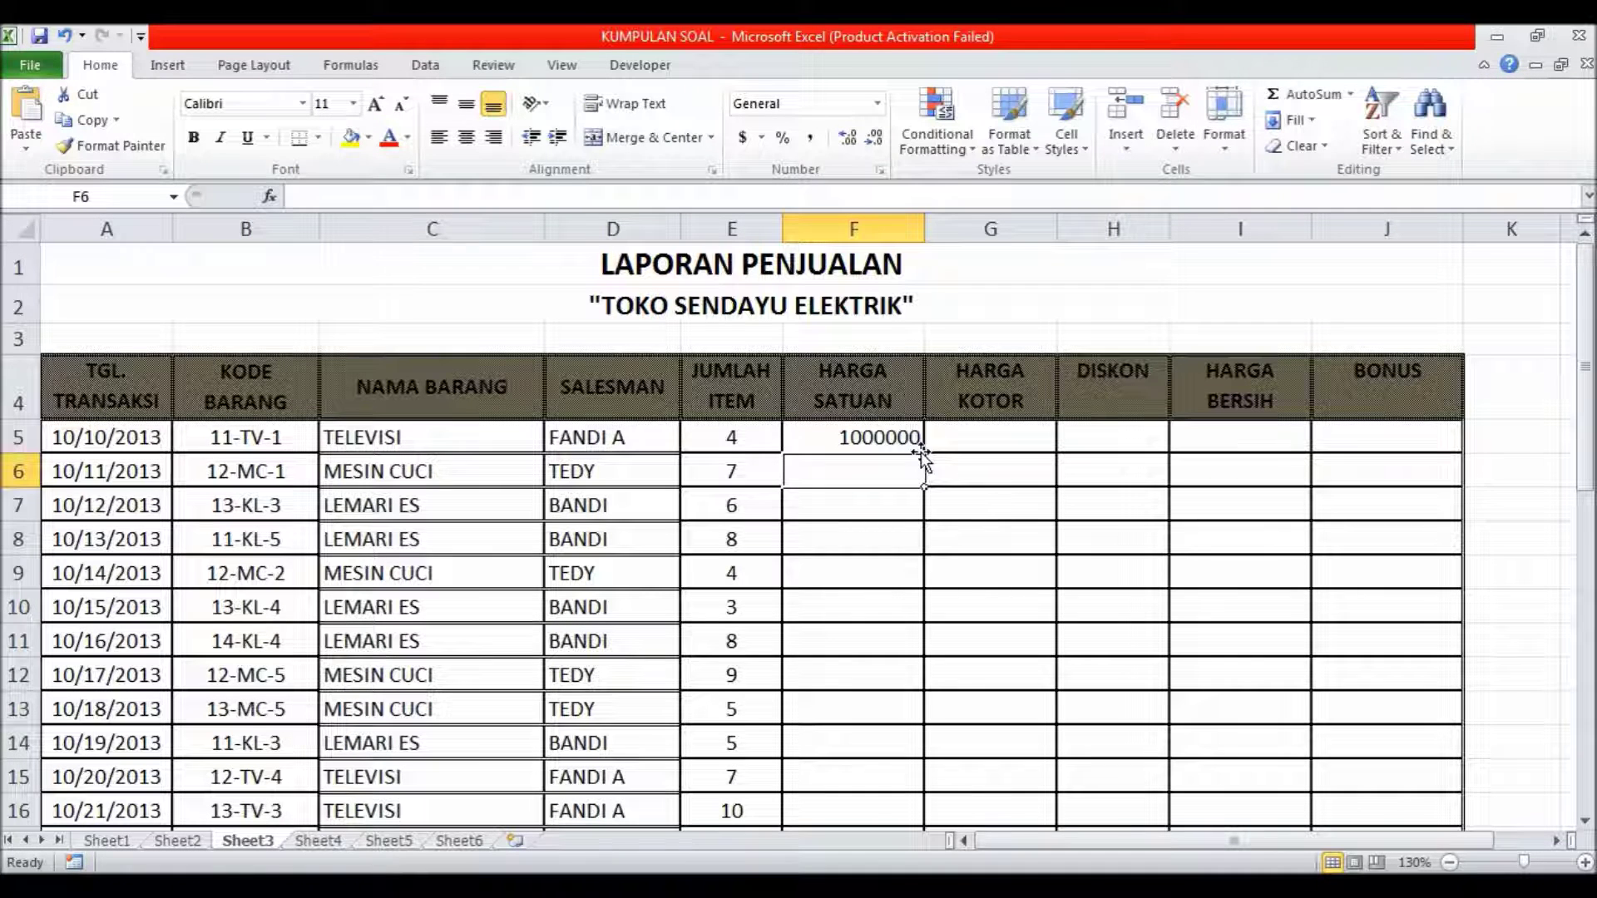
- Fill F5's price formula down column F and format it as Accounting with no decimals
{"action": "left_click", "coordinate": [919, 447]}
{"action": "left_click_drag", "start_coordinate": [923, 454], "coordinate": [971, 824]}
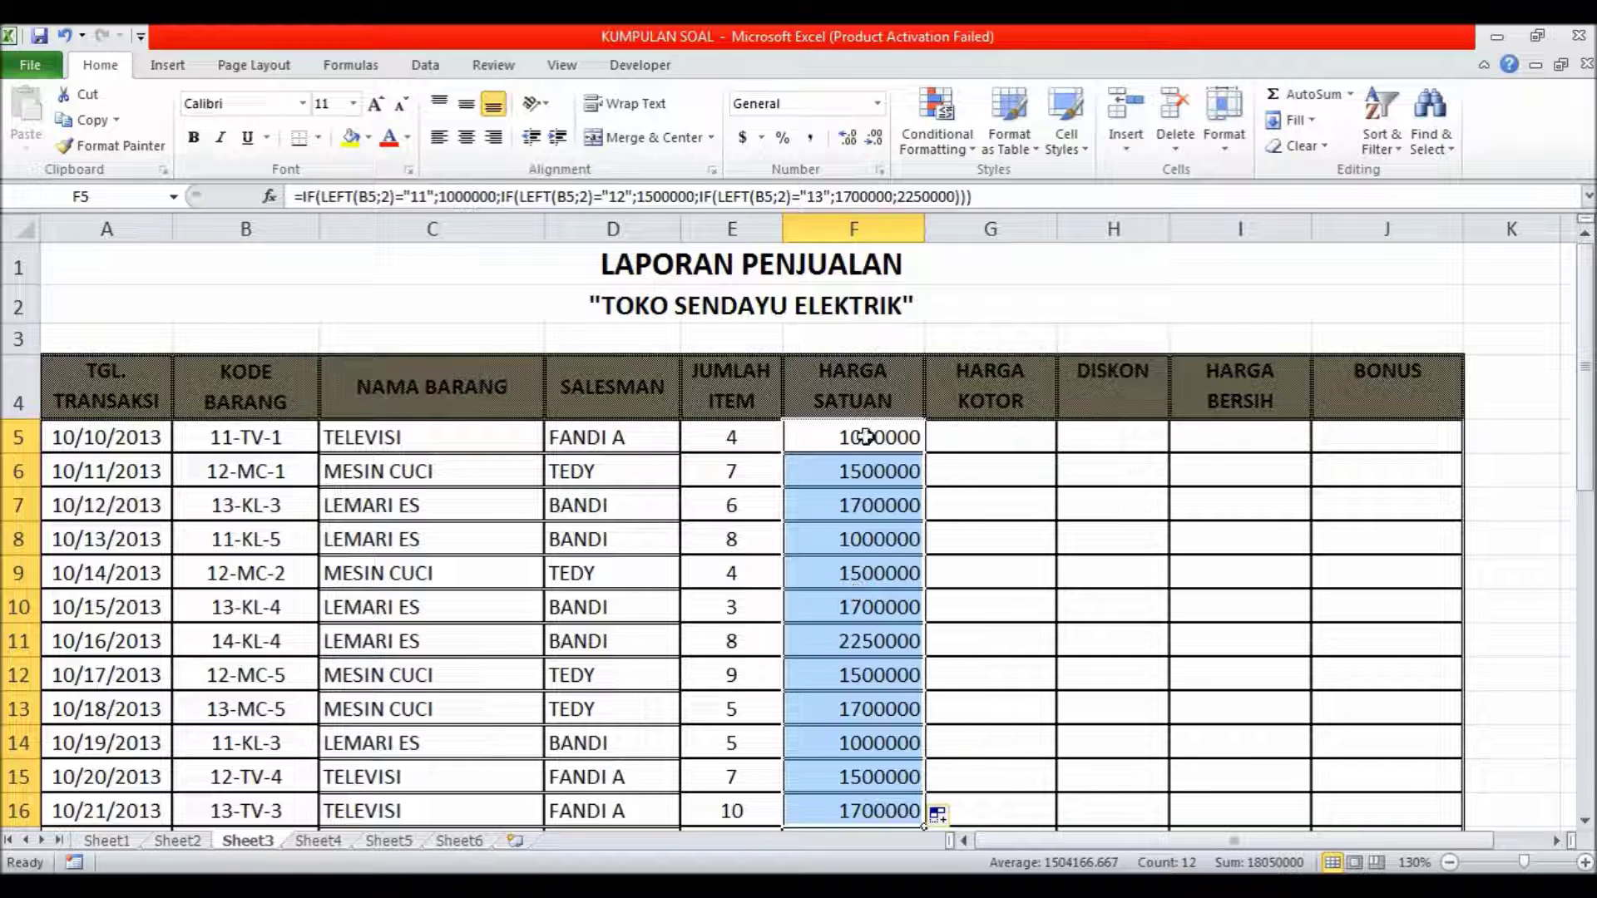
{"action": "left_click", "coordinate": [810, 137]}
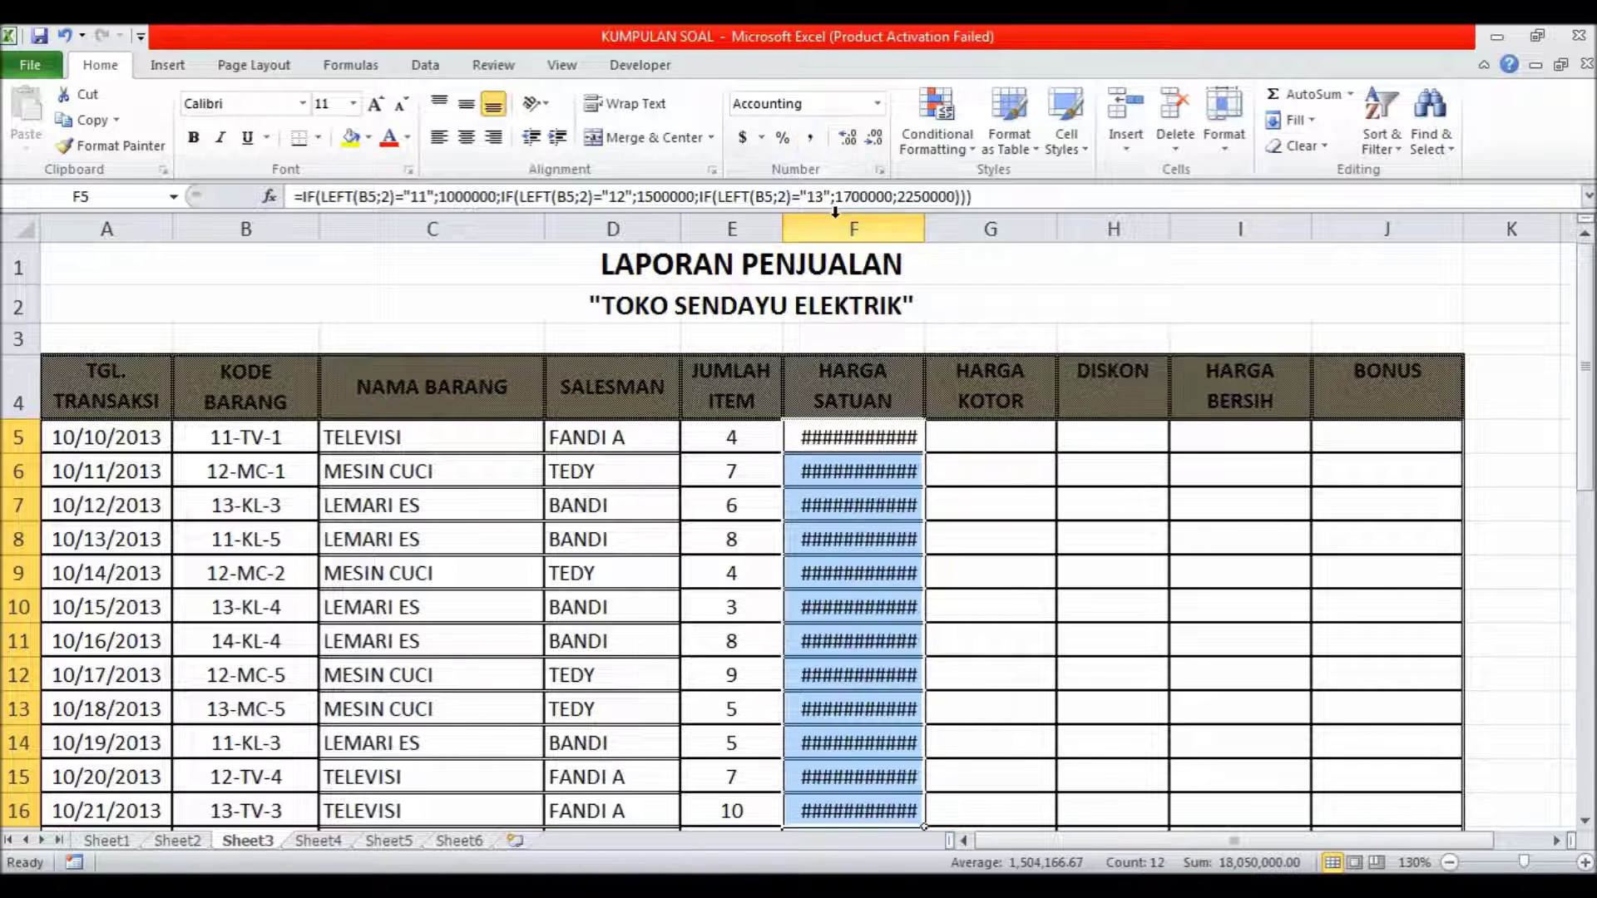
{"action": "left_click", "coordinate": [874, 137]}
{"action": "left_click", "coordinate": [873, 138]}
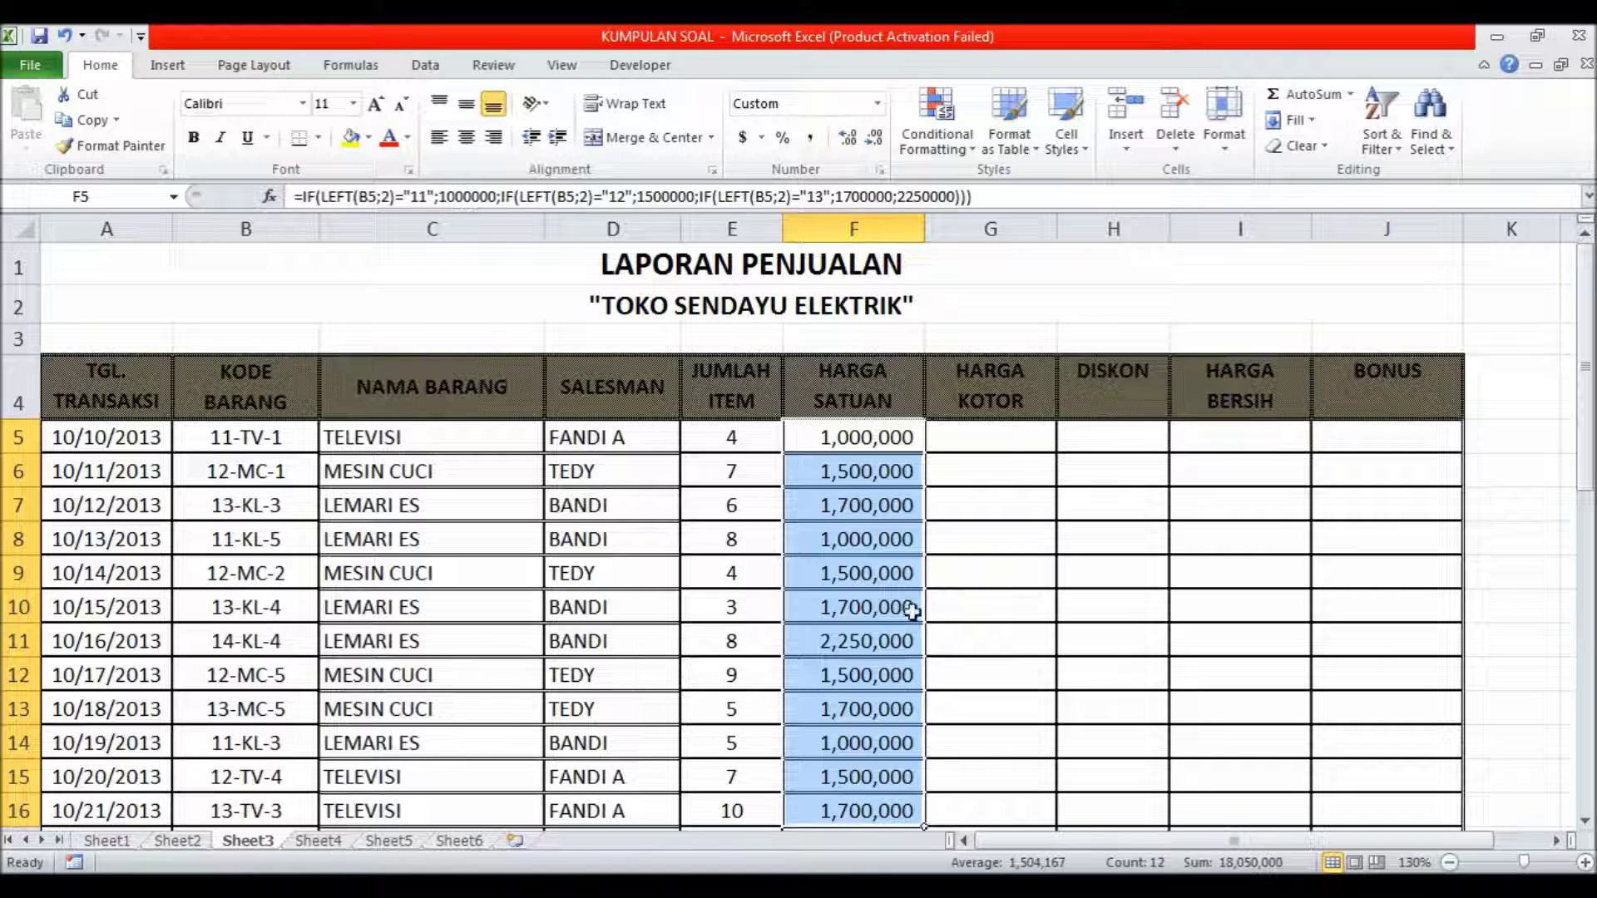
{"action": "left_click", "coordinate": [998, 438]}
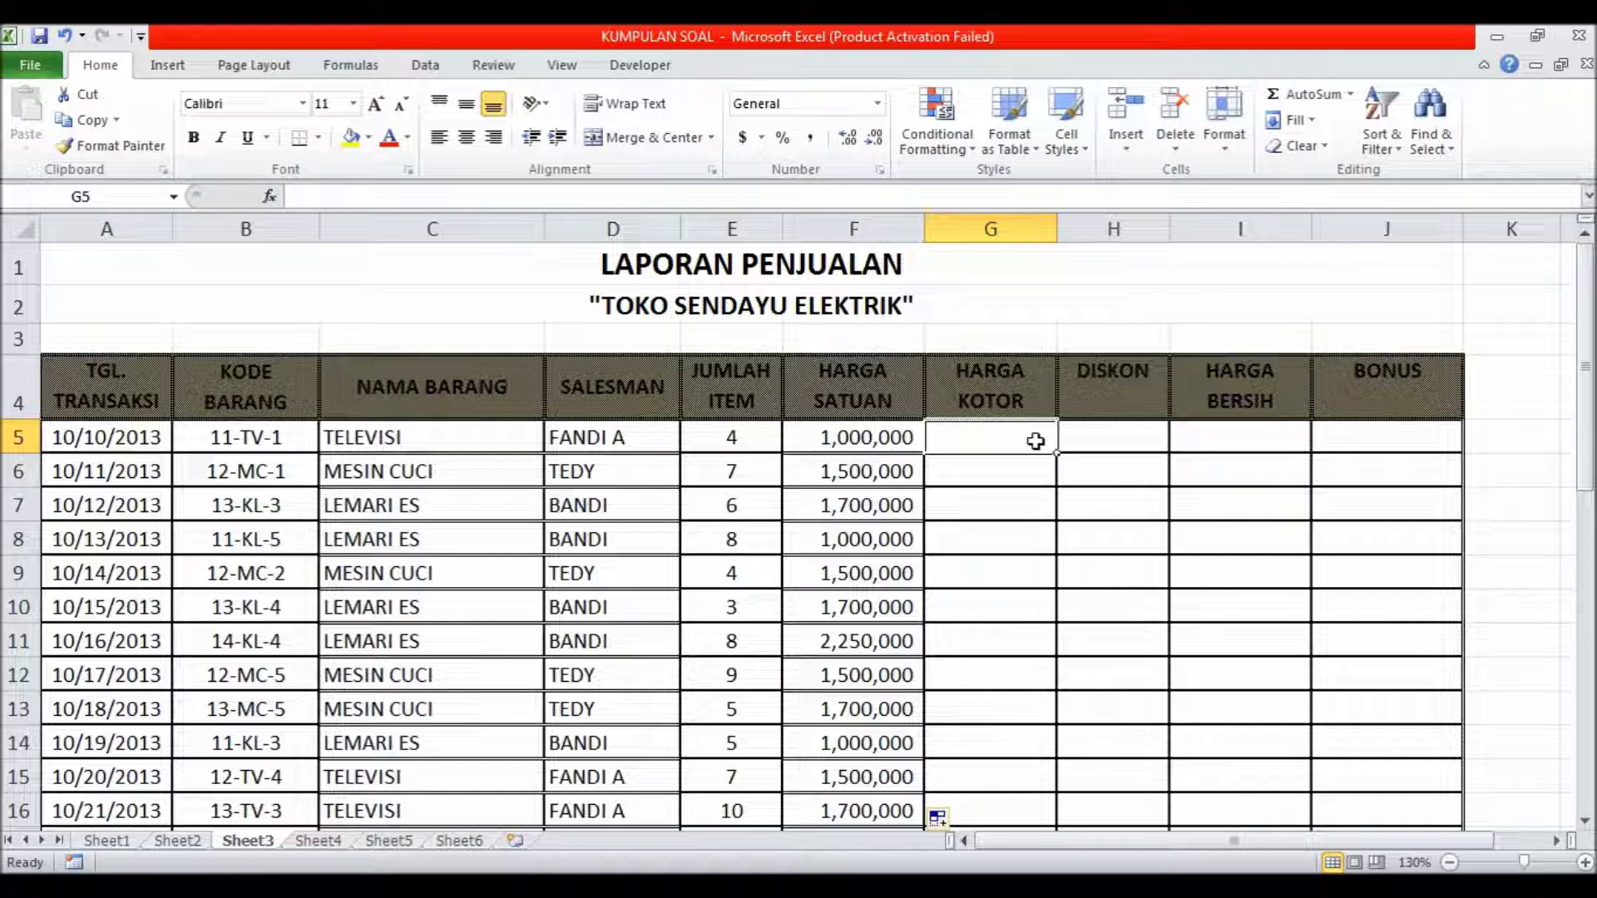
- Enter =E5*F5 in G5 and fill it down through G18
{"action": "type", "text": "="}
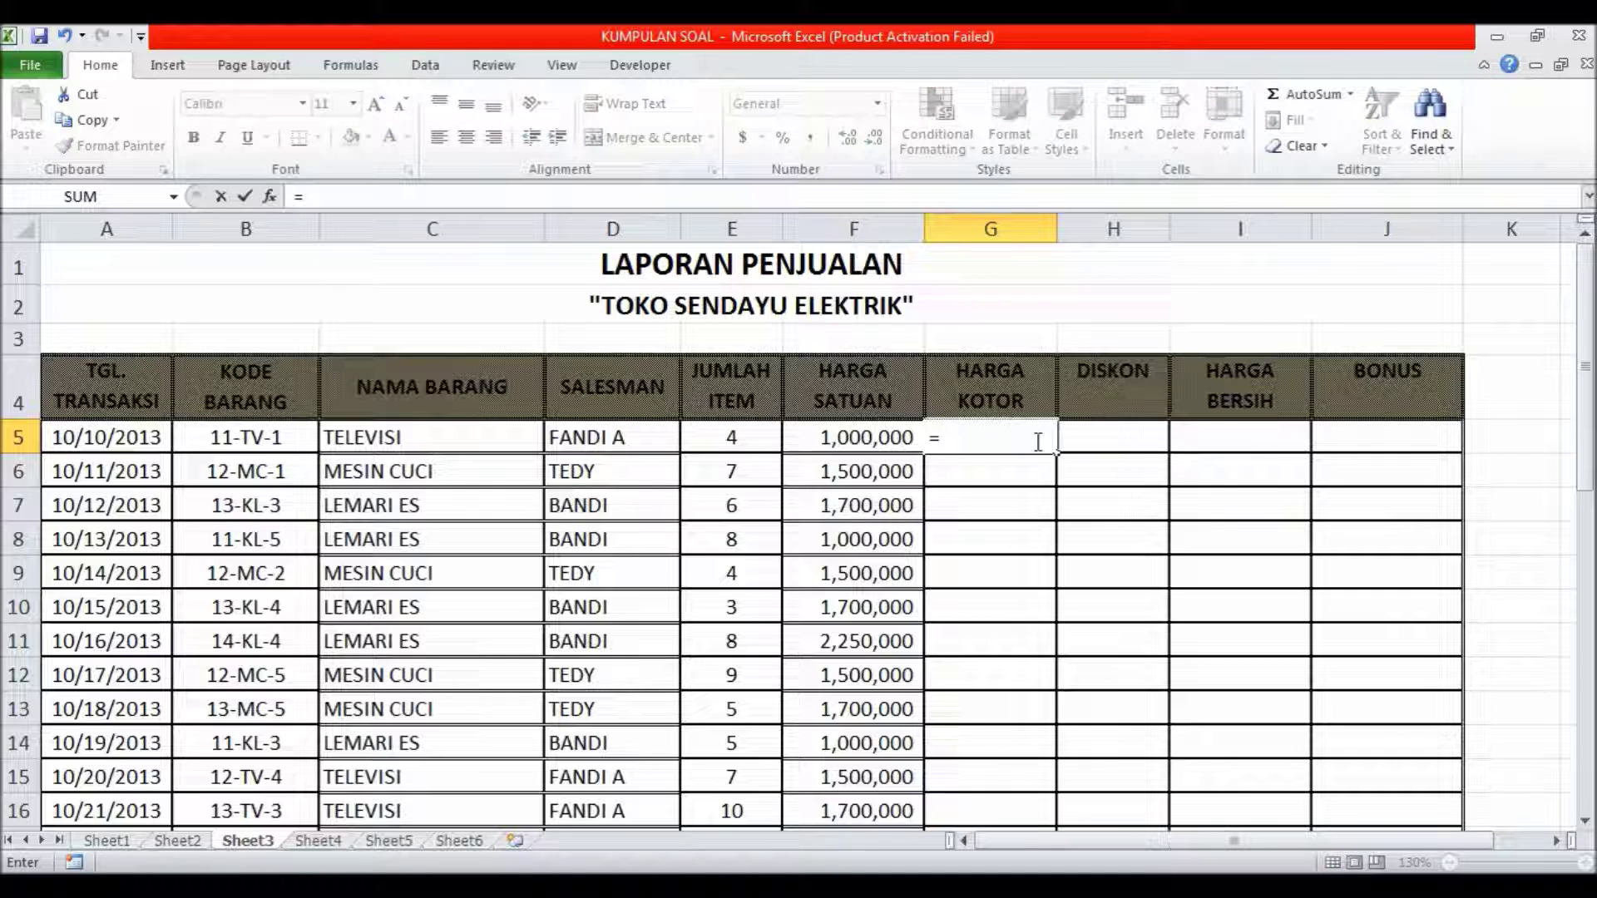
{"action": "left_click", "coordinate": [746, 440]}
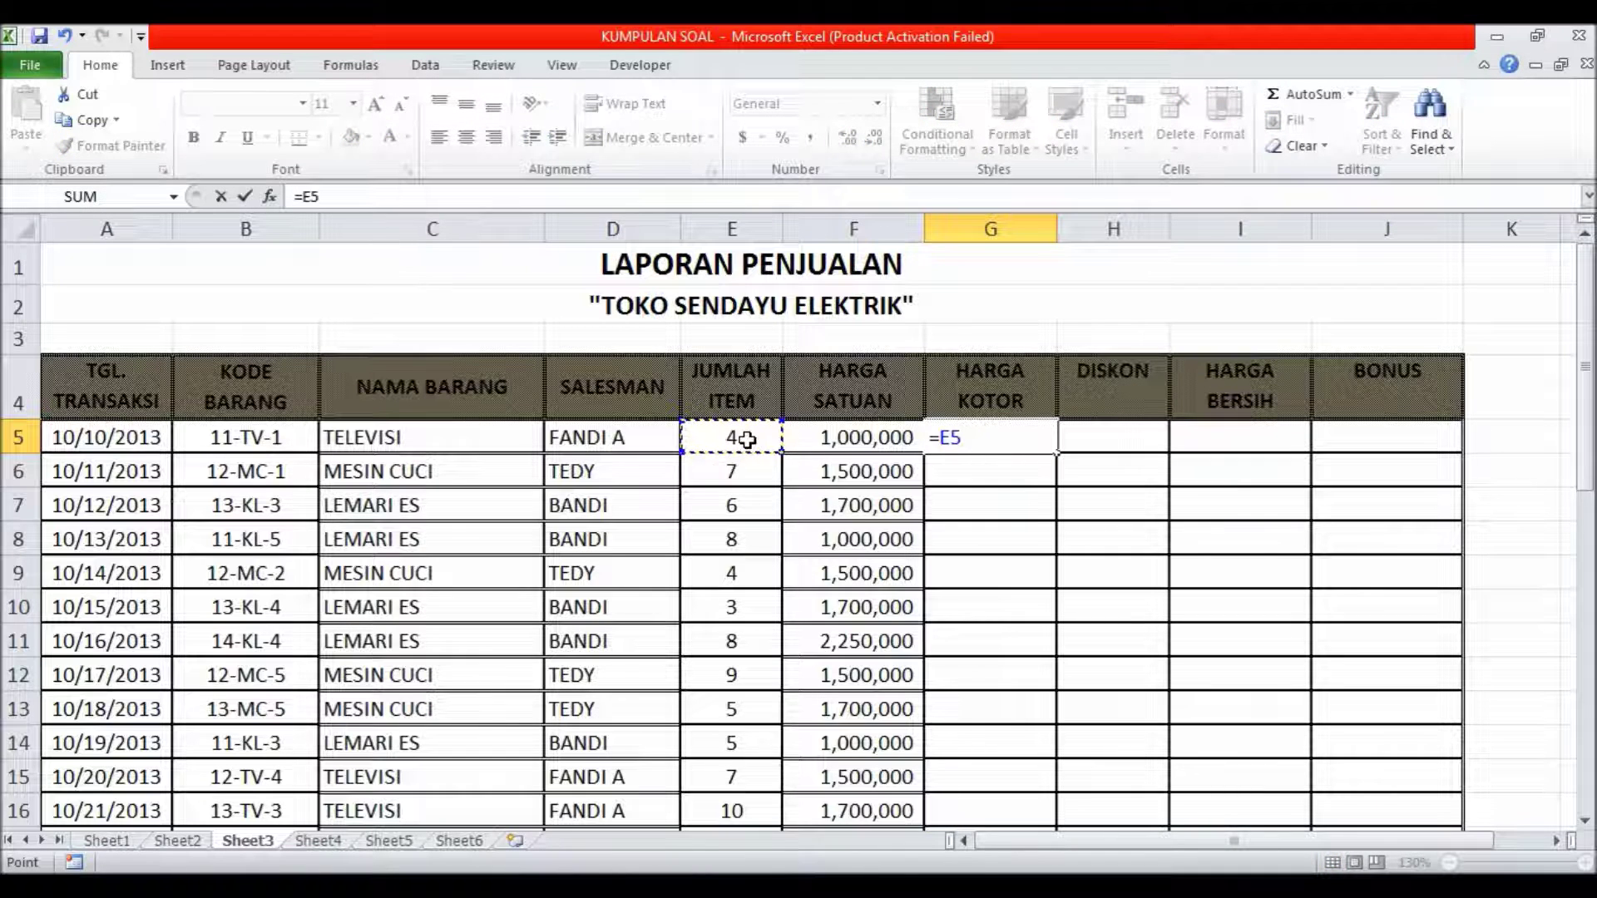
{"action": "type", "text": "*"}
{"action": "left_click", "coordinate": [846, 441]}
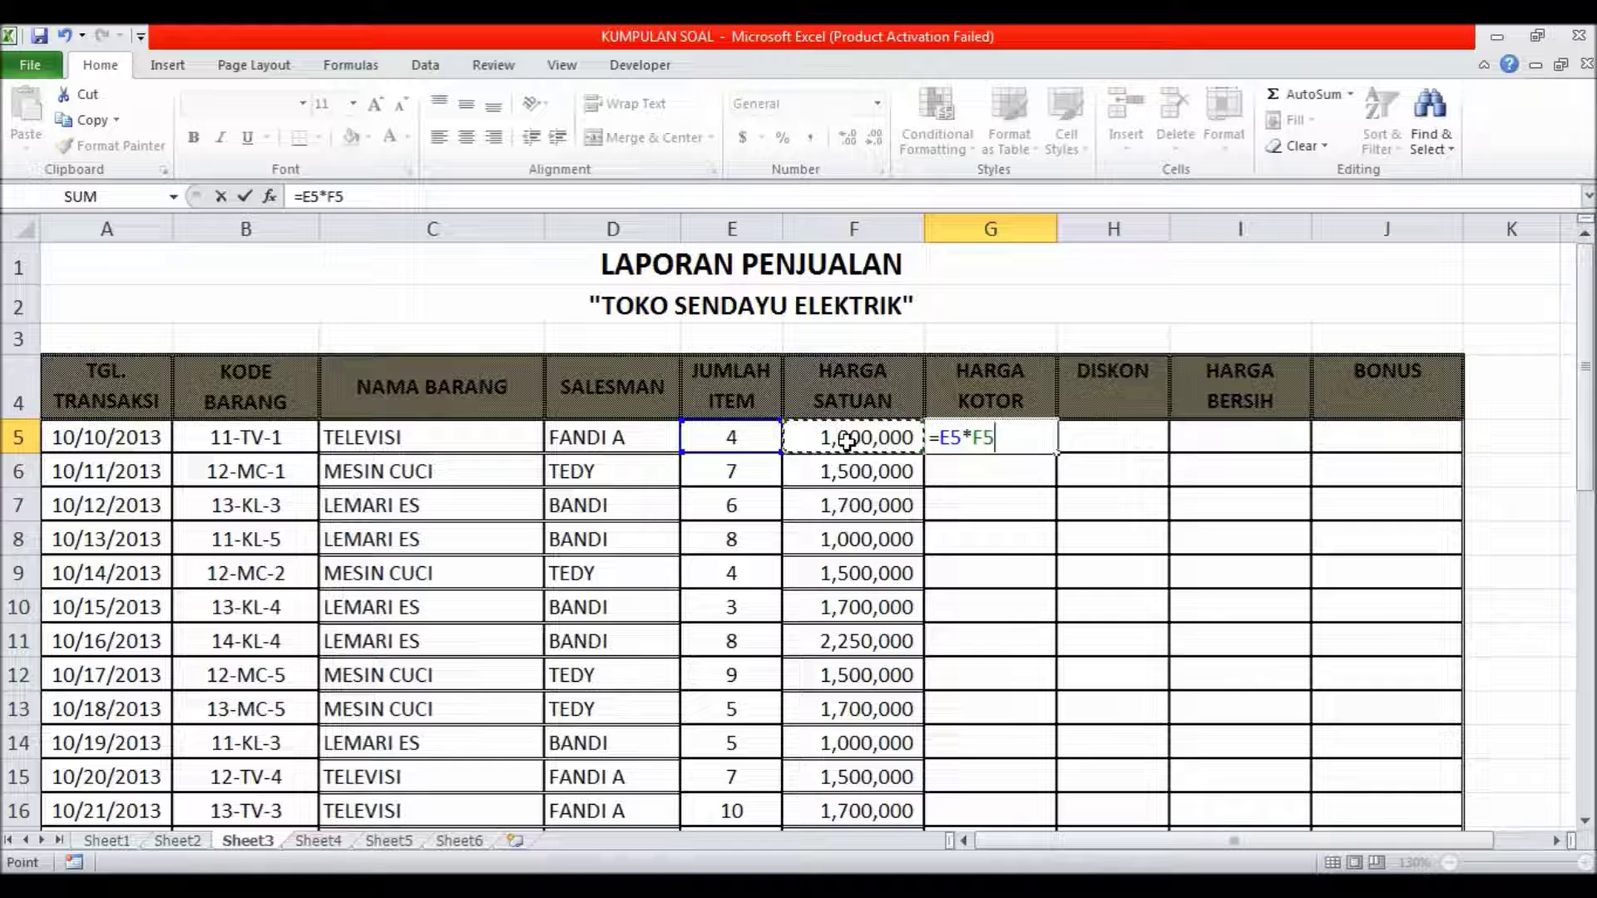
{"action": "key", "text": "Return"}
{"action": "left_click", "coordinate": [962, 441]}
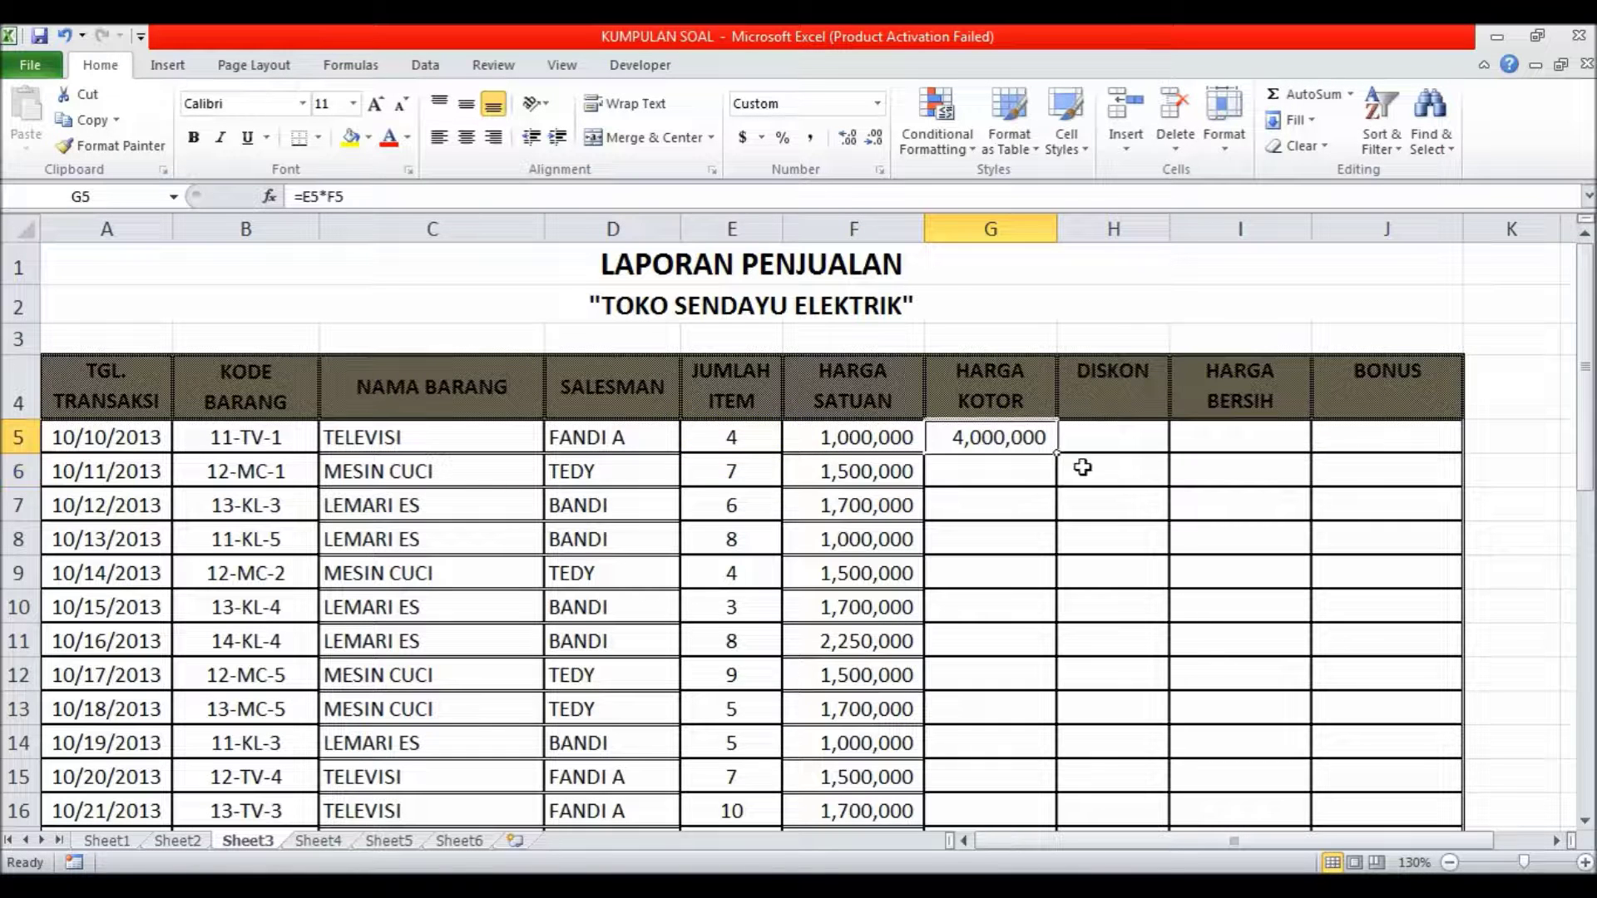
{"action": "left_click_drag", "start_coordinate": [1056, 452], "coordinate": [1072, 759]}
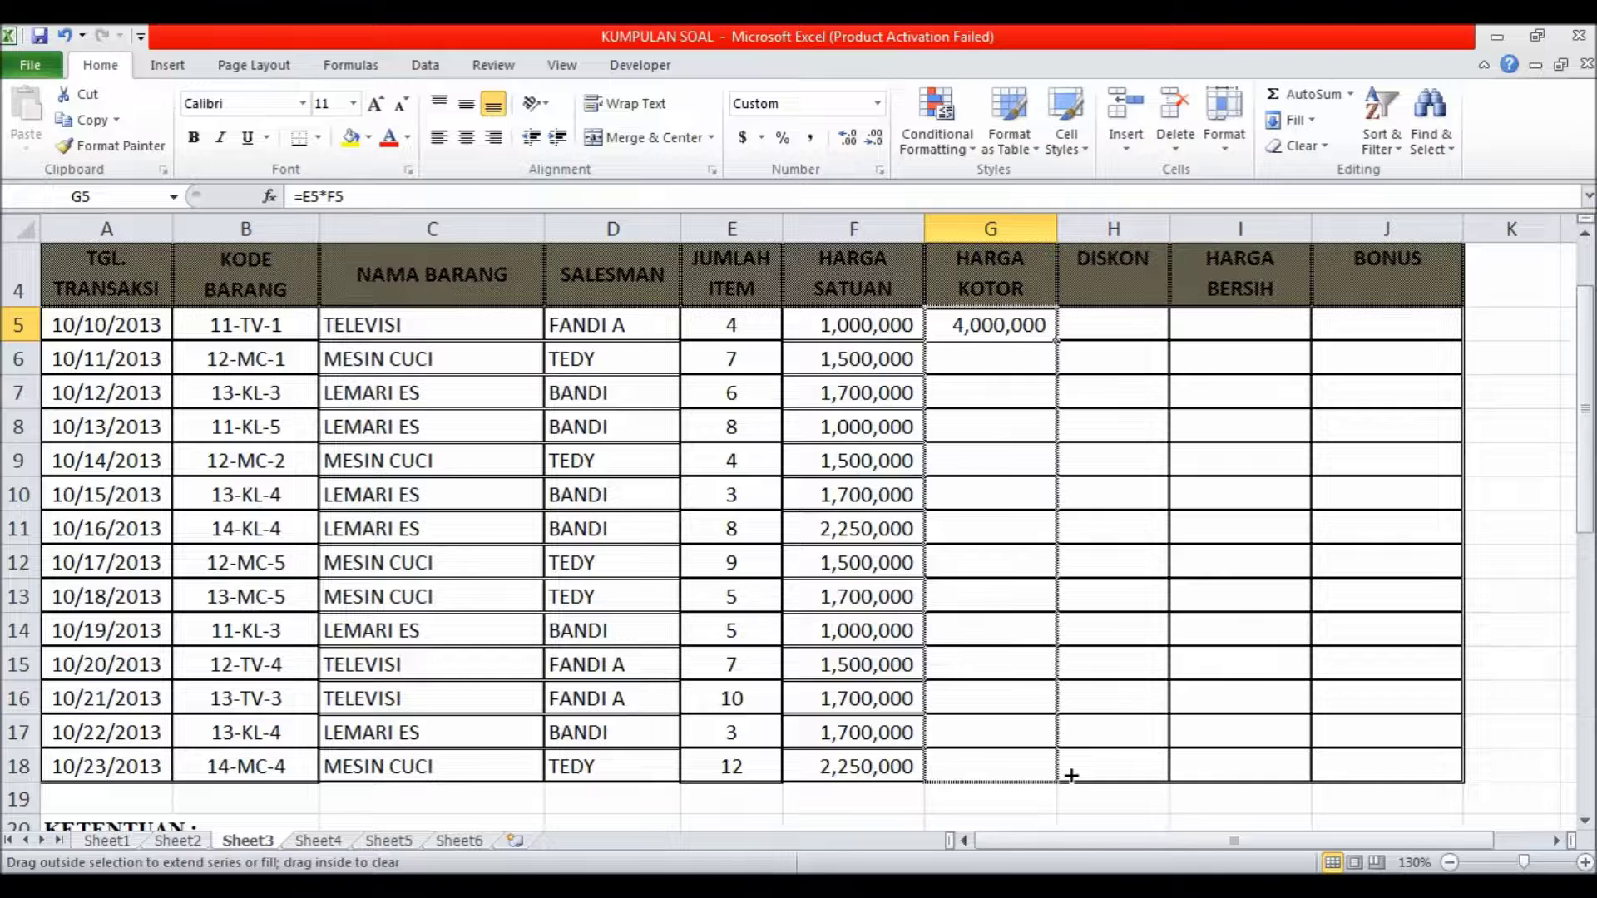
{"action": "left_click_drag", "start_coordinate": [1071, 758], "coordinate": [1071, 764]}
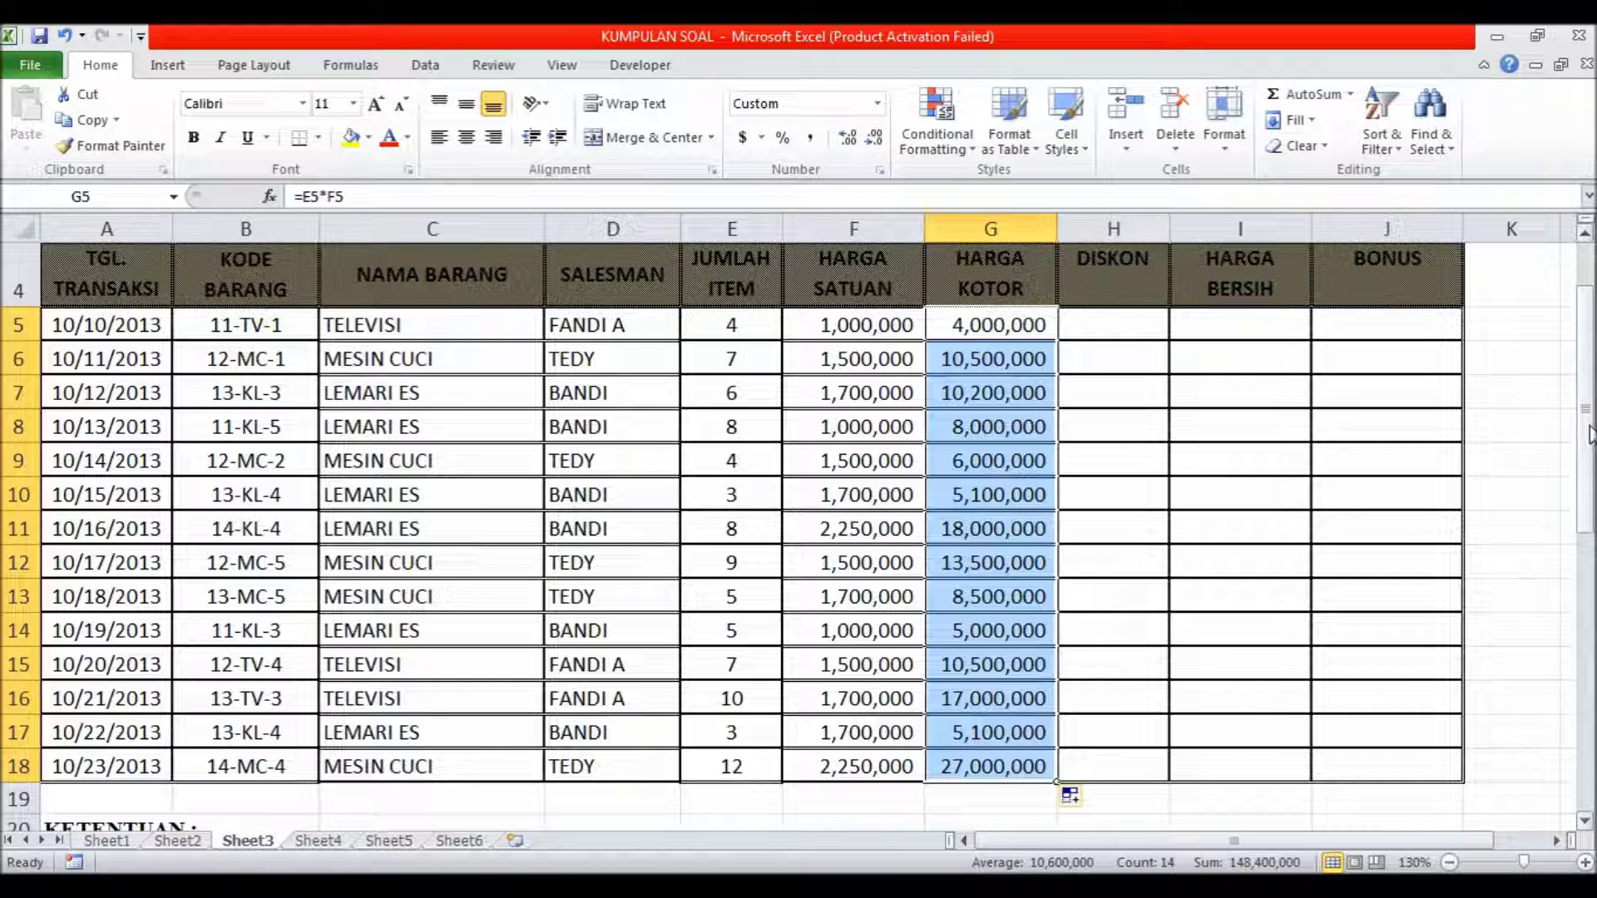
{"action": "left_click_drag", "start_coordinate": [1589, 428], "coordinate": [1586, 406]}
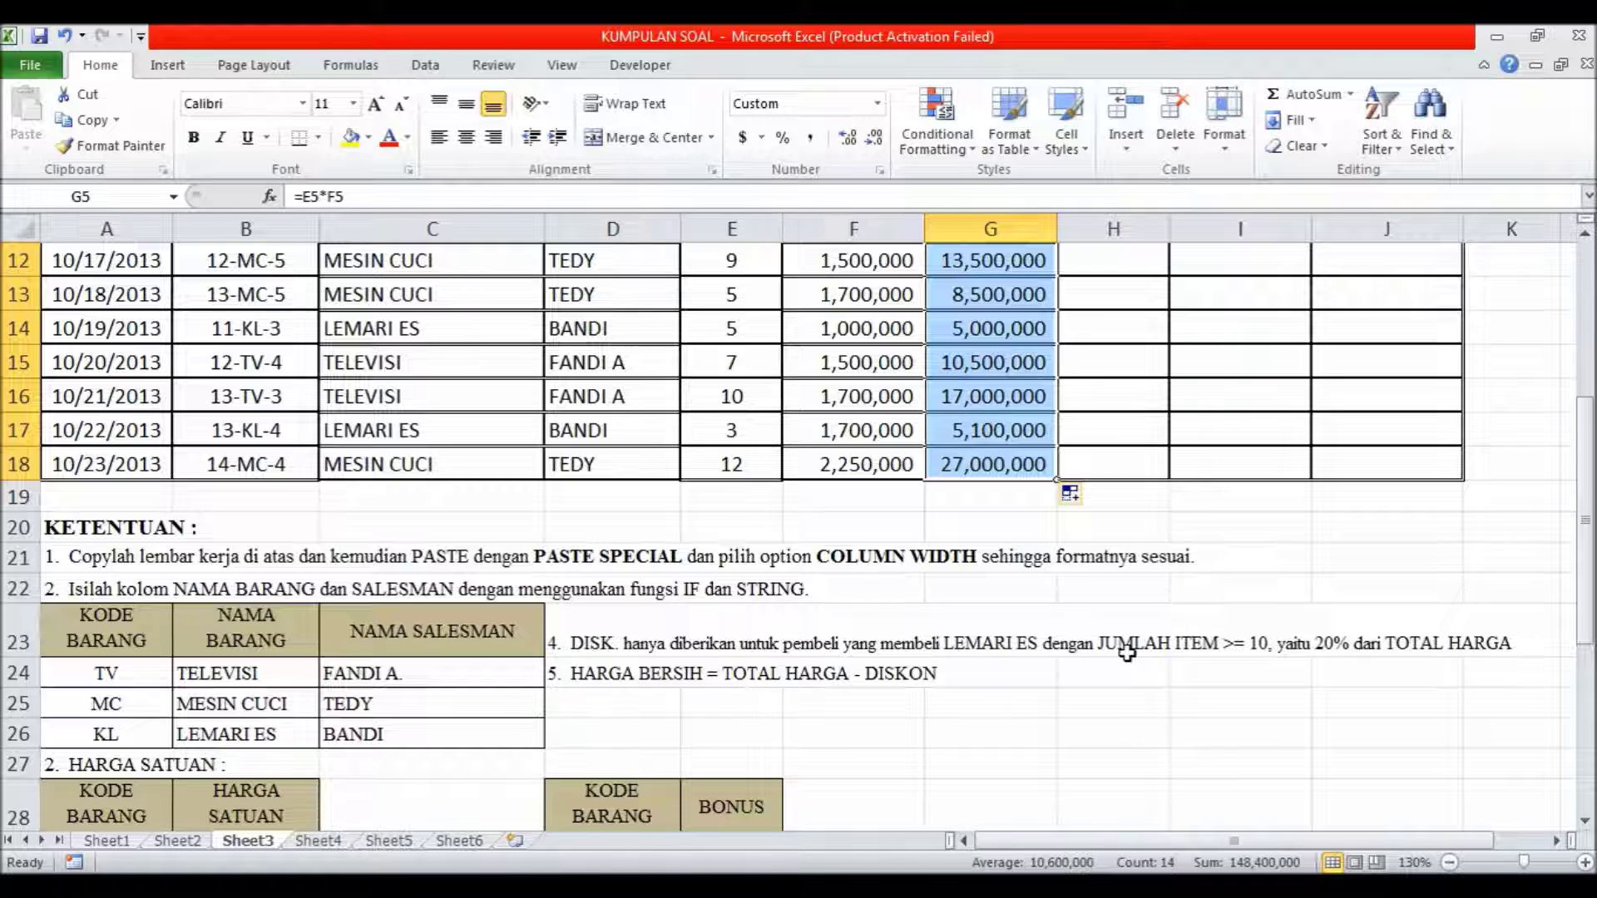
{"action": "left_click_drag", "start_coordinate": [1587, 530], "coordinate": [1587, 390]}
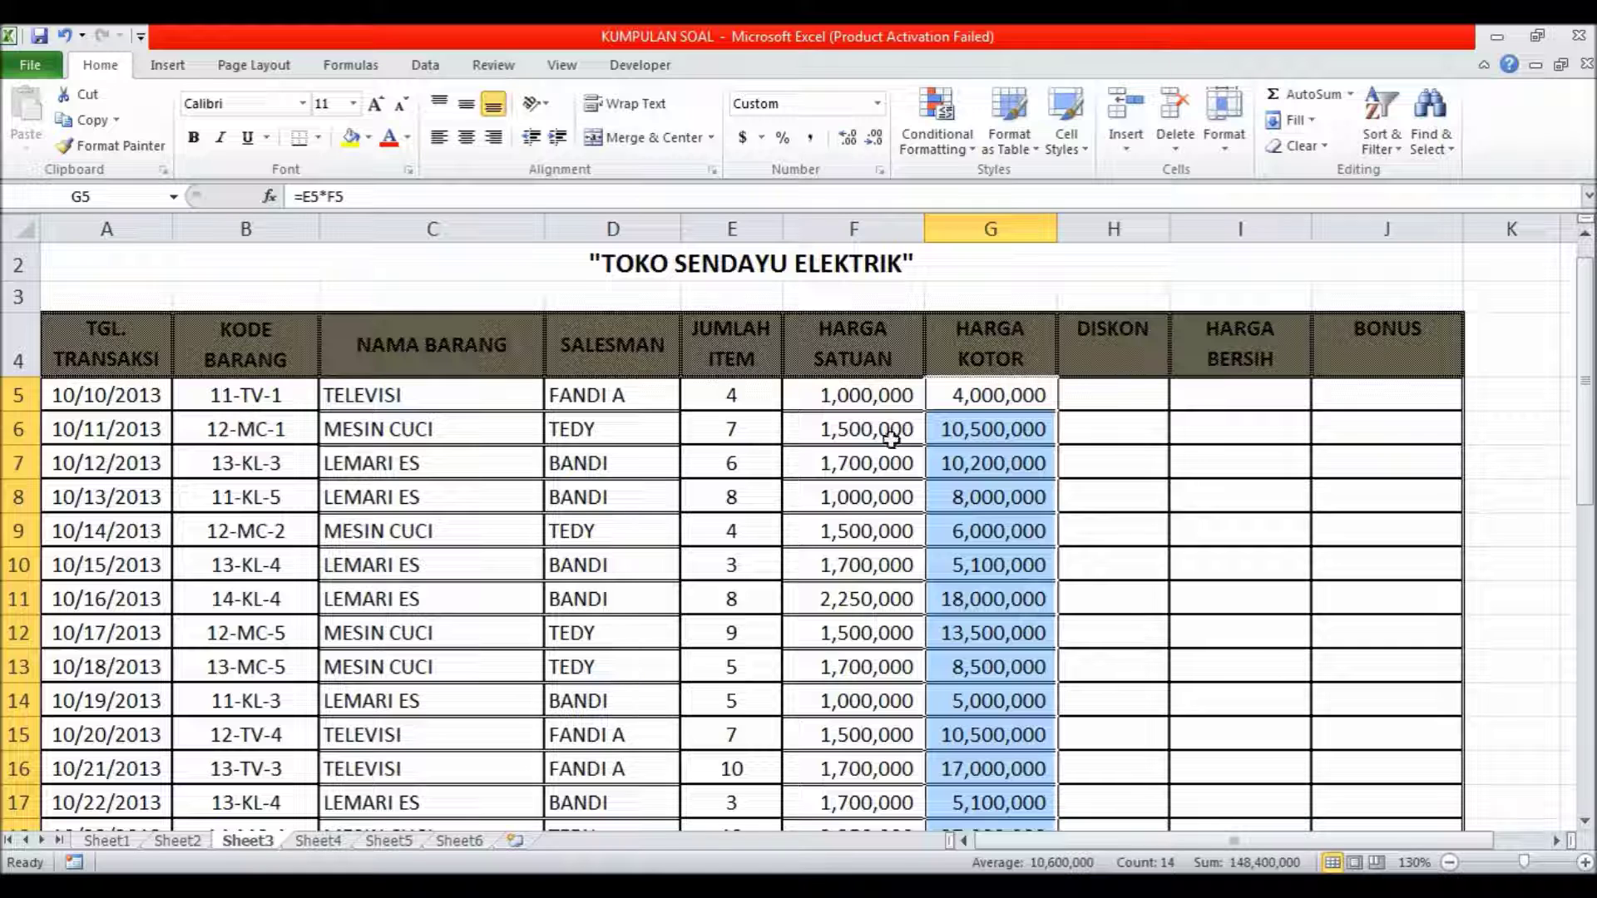
{"action": "left_click", "coordinate": [1120, 401]}
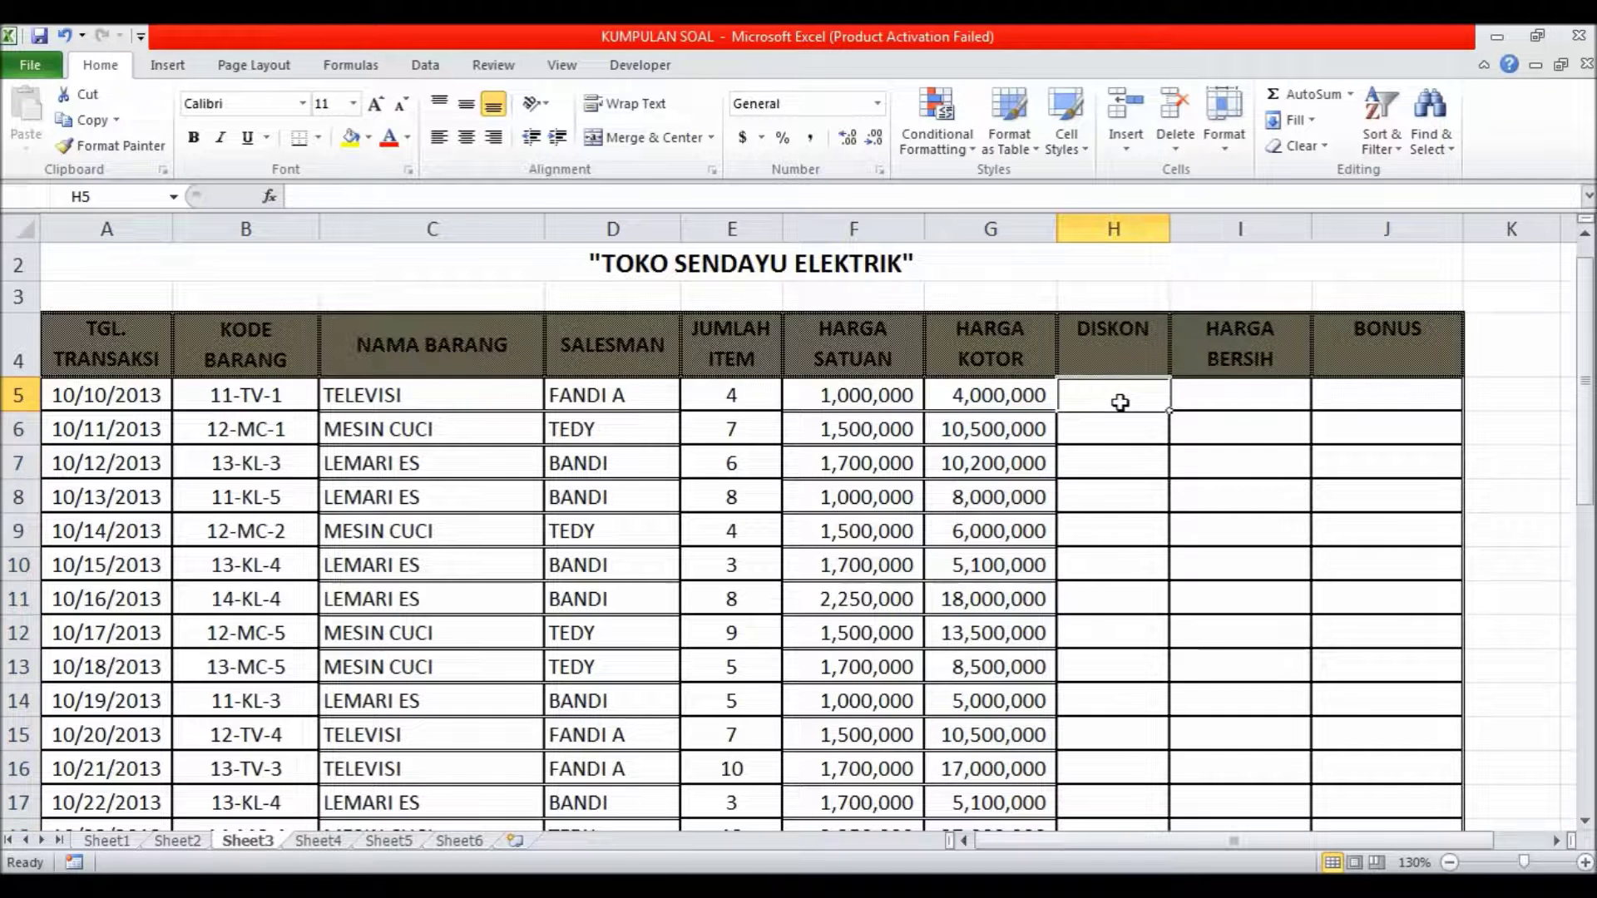
- Start H5's formula as =IF(AND(MID(B5;4;2);E5>=... with the quantity test on E5
{"action": "type", "text": "="}
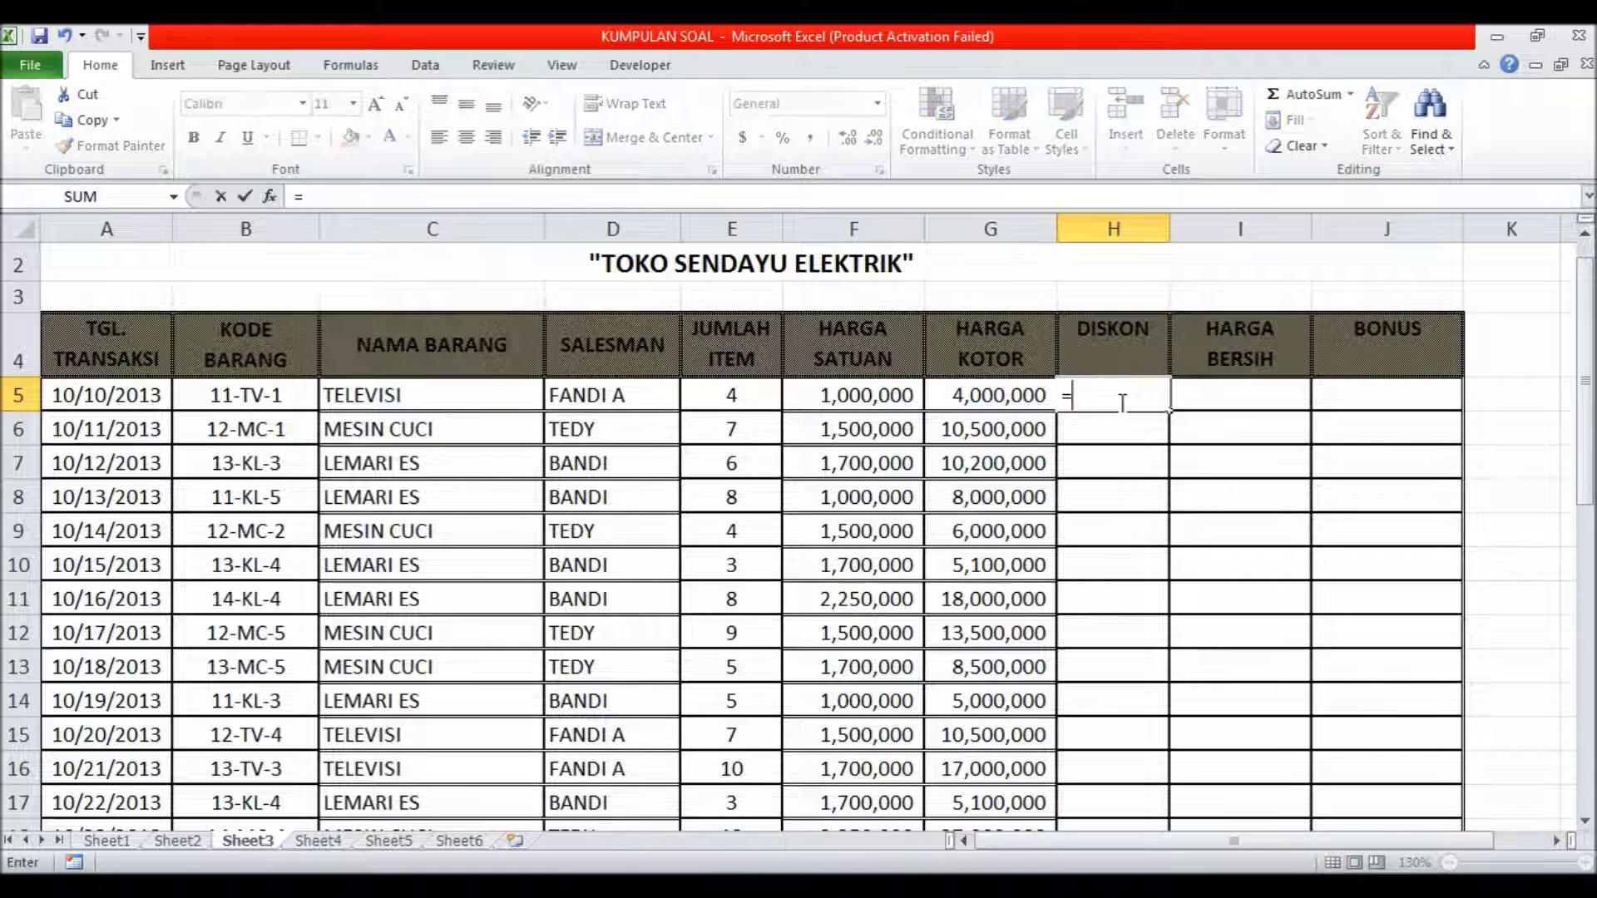
{"action": "type", "text": "if("}
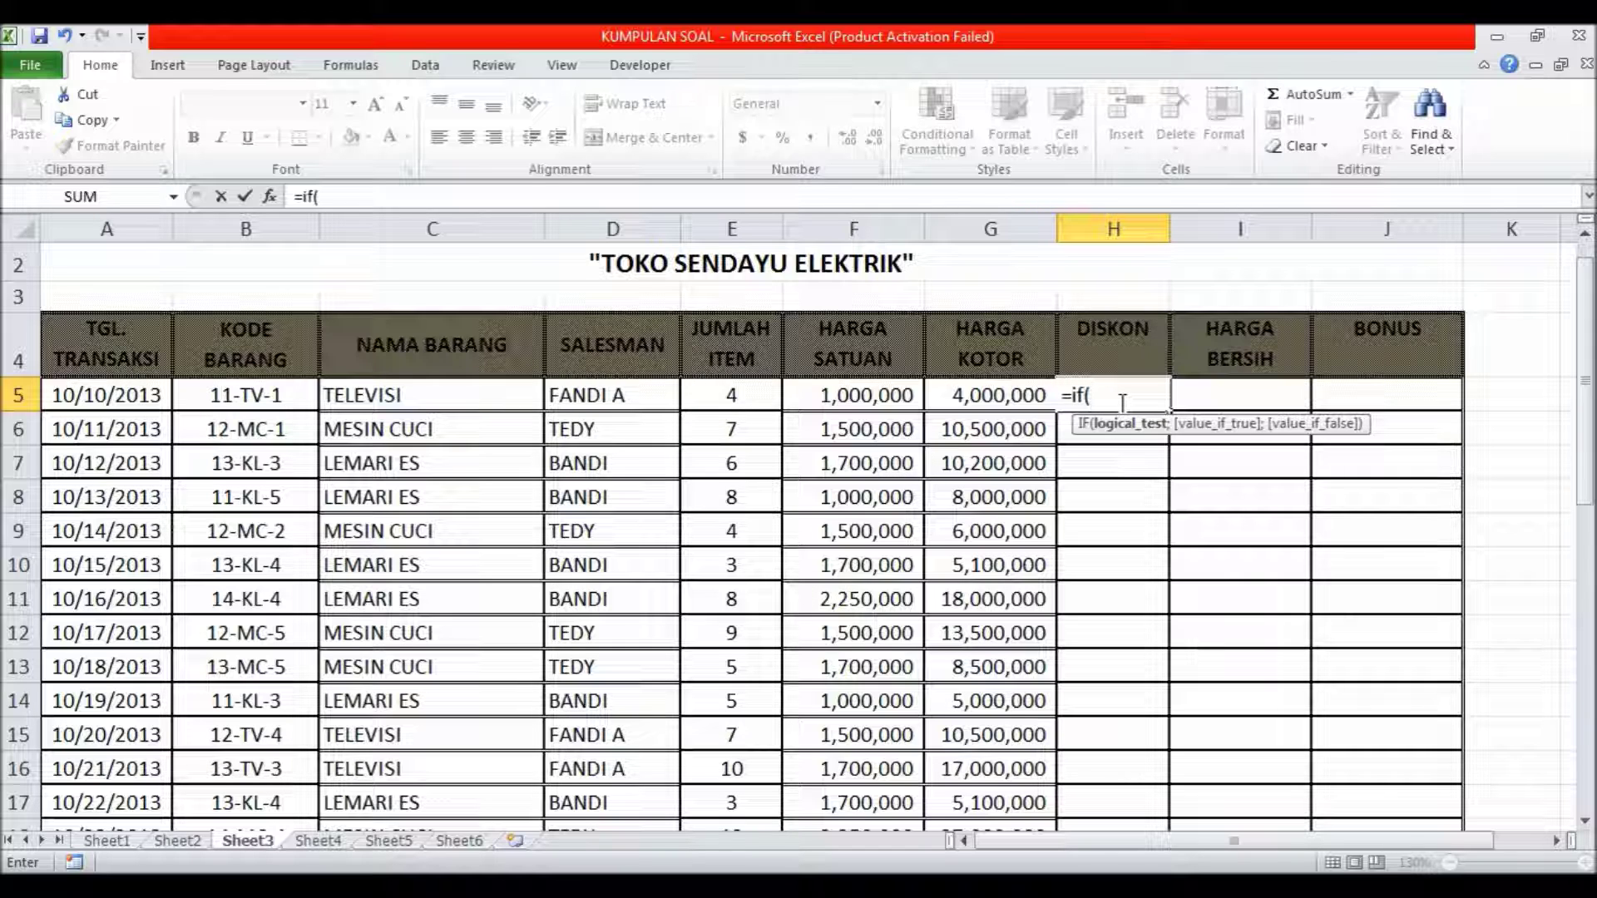
{"action": "type", "text": "mid("}
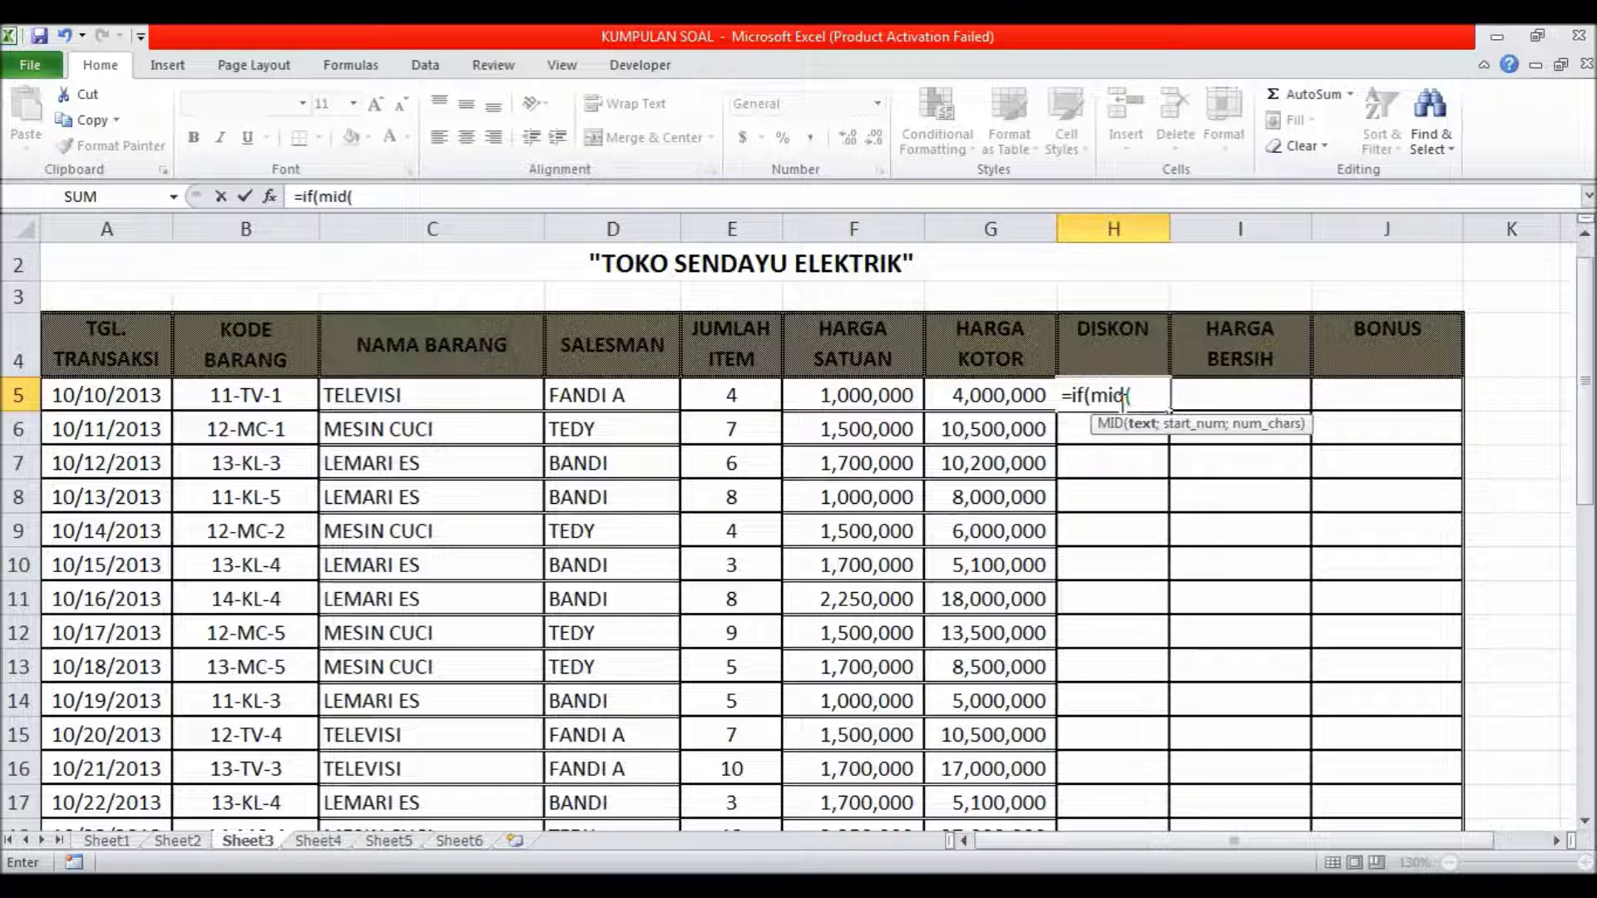
{"action": "left_click", "coordinate": [270, 396]}
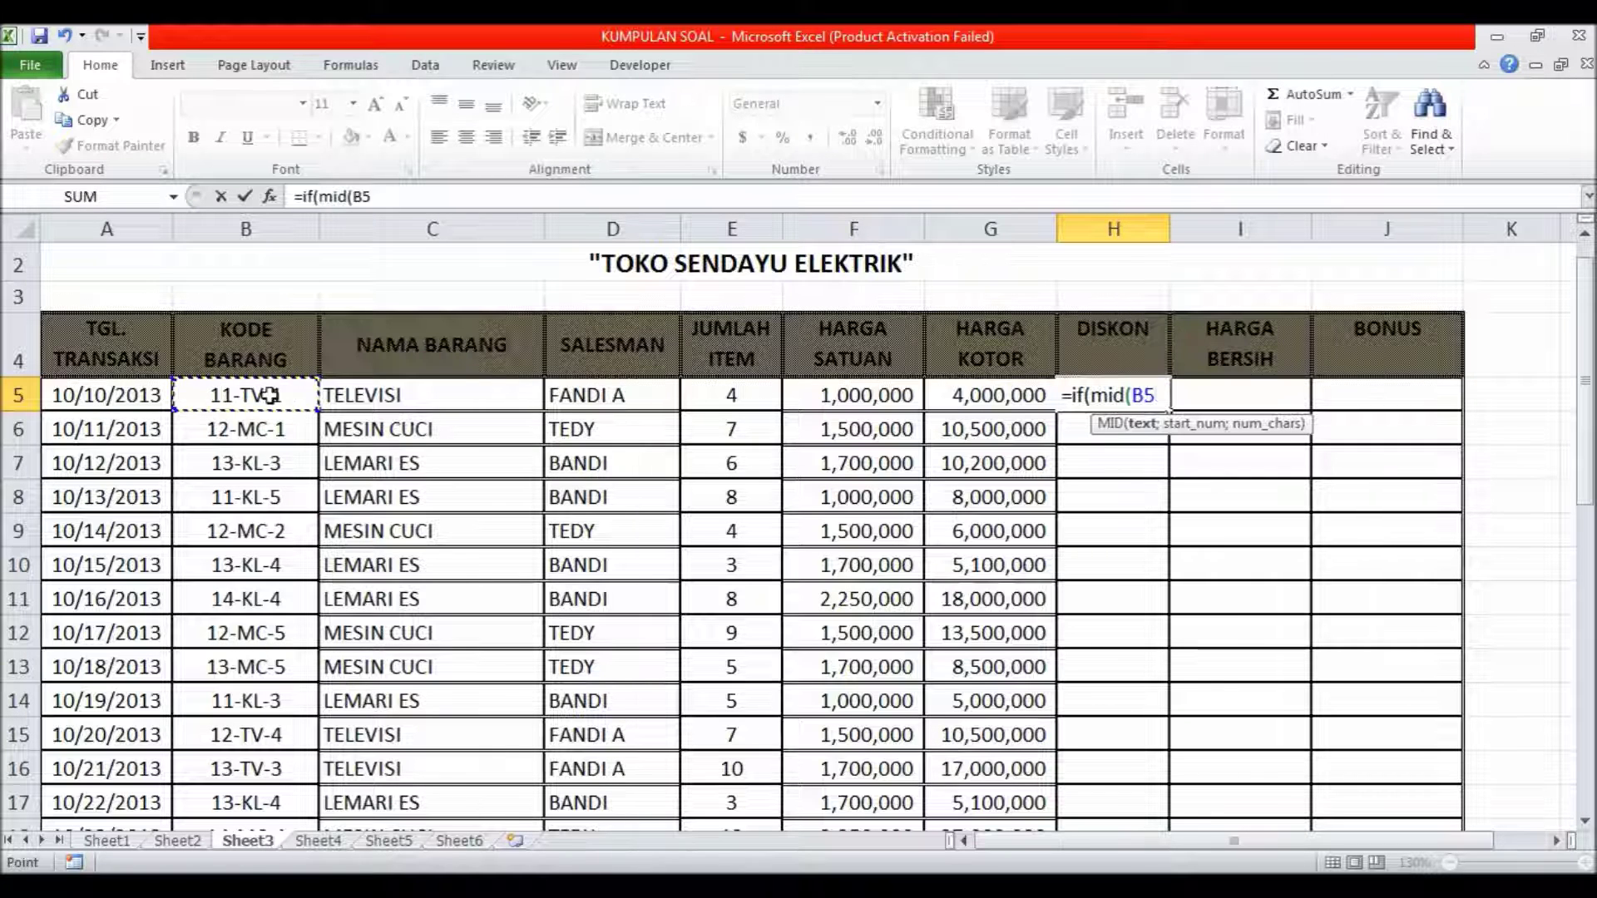
{"action": "type", "text": ";"}
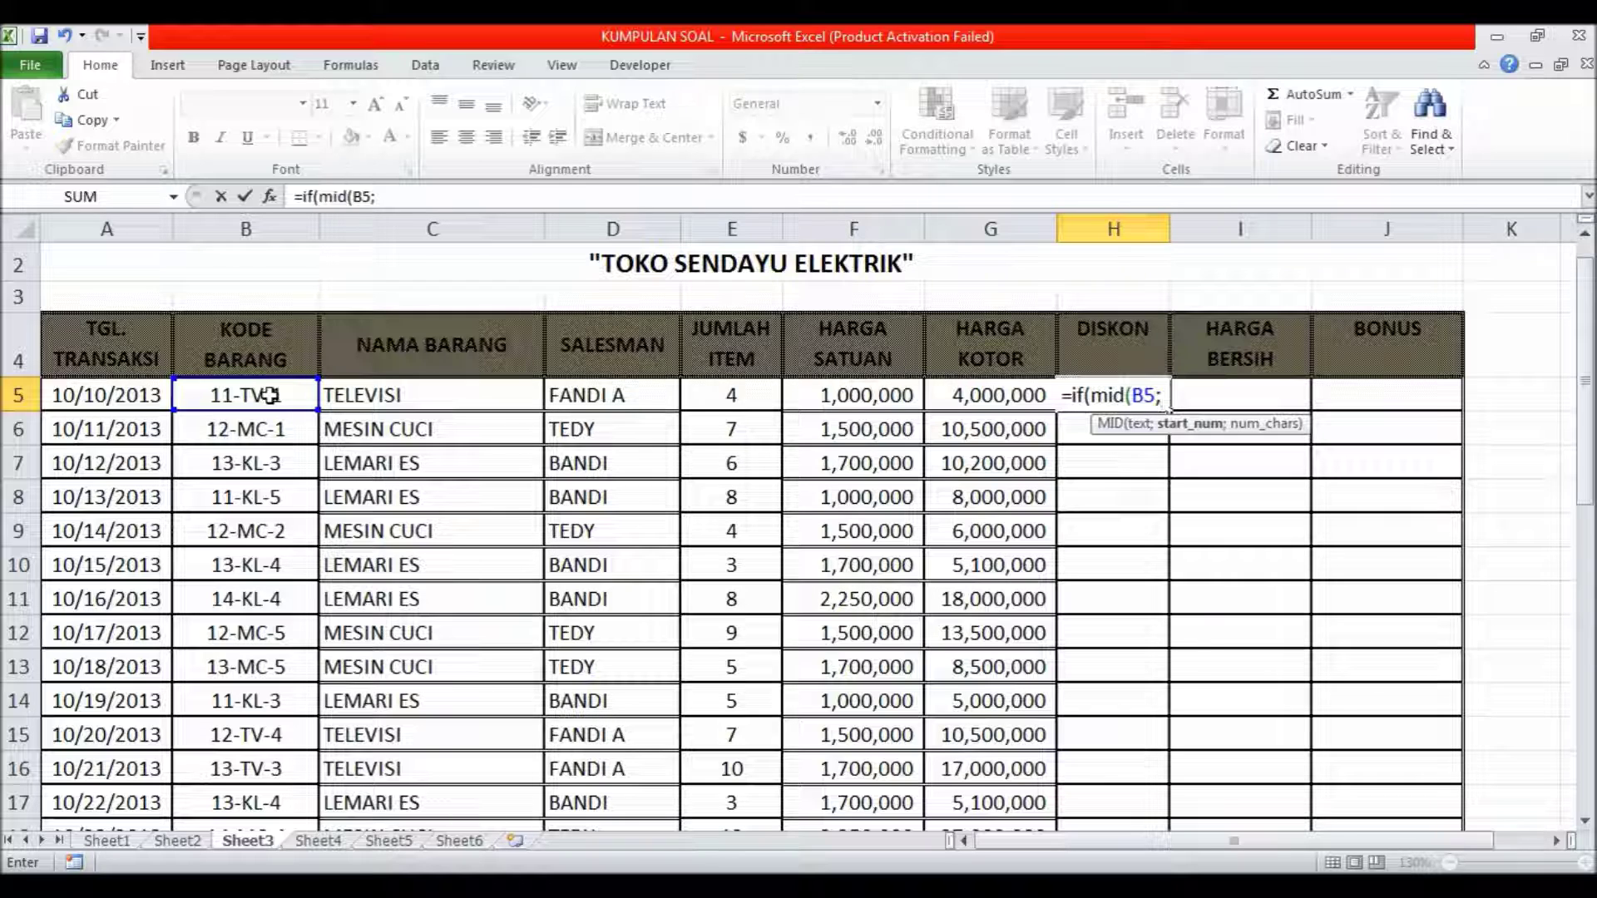
{"action": "type", "text": "4"}
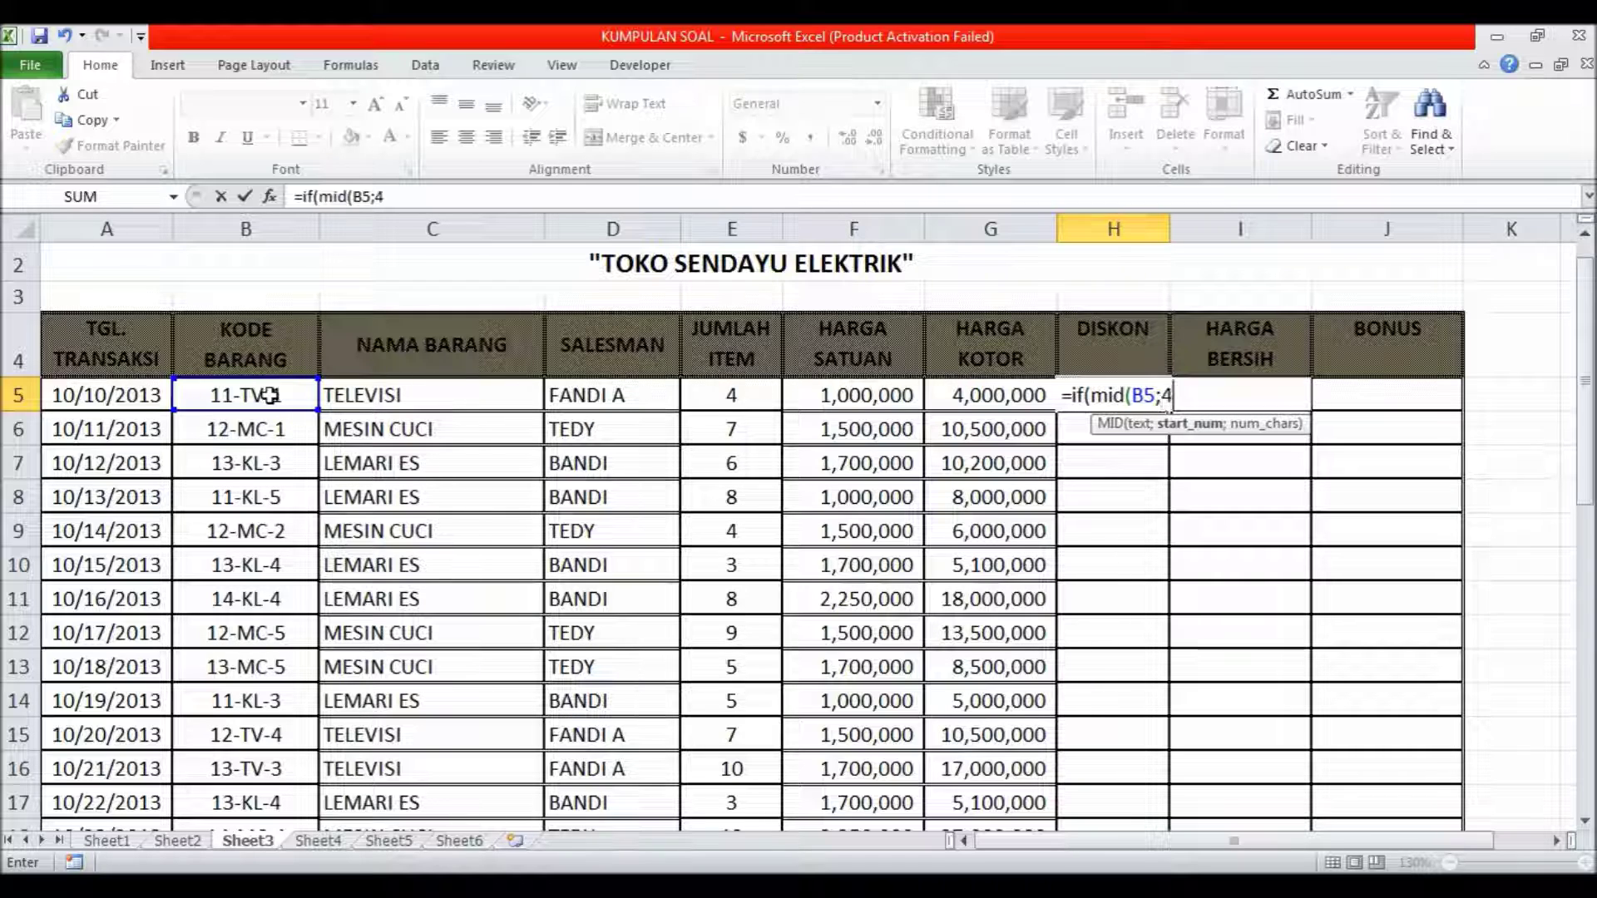
{"action": "type", "text": ";2"}
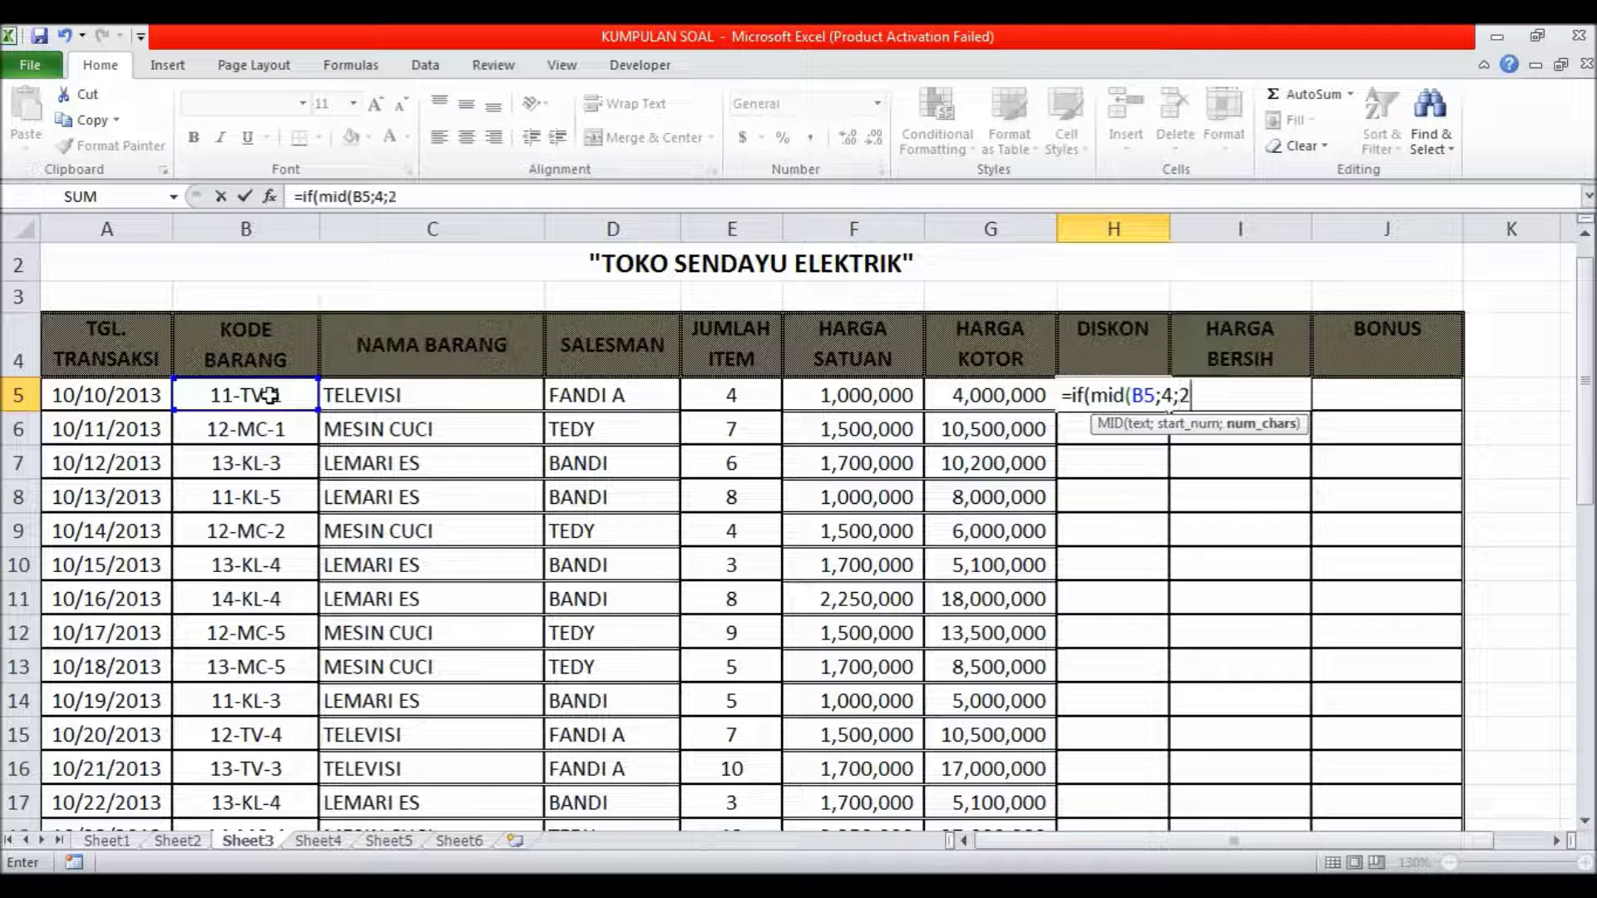
{"action": "type", "text": ")"}
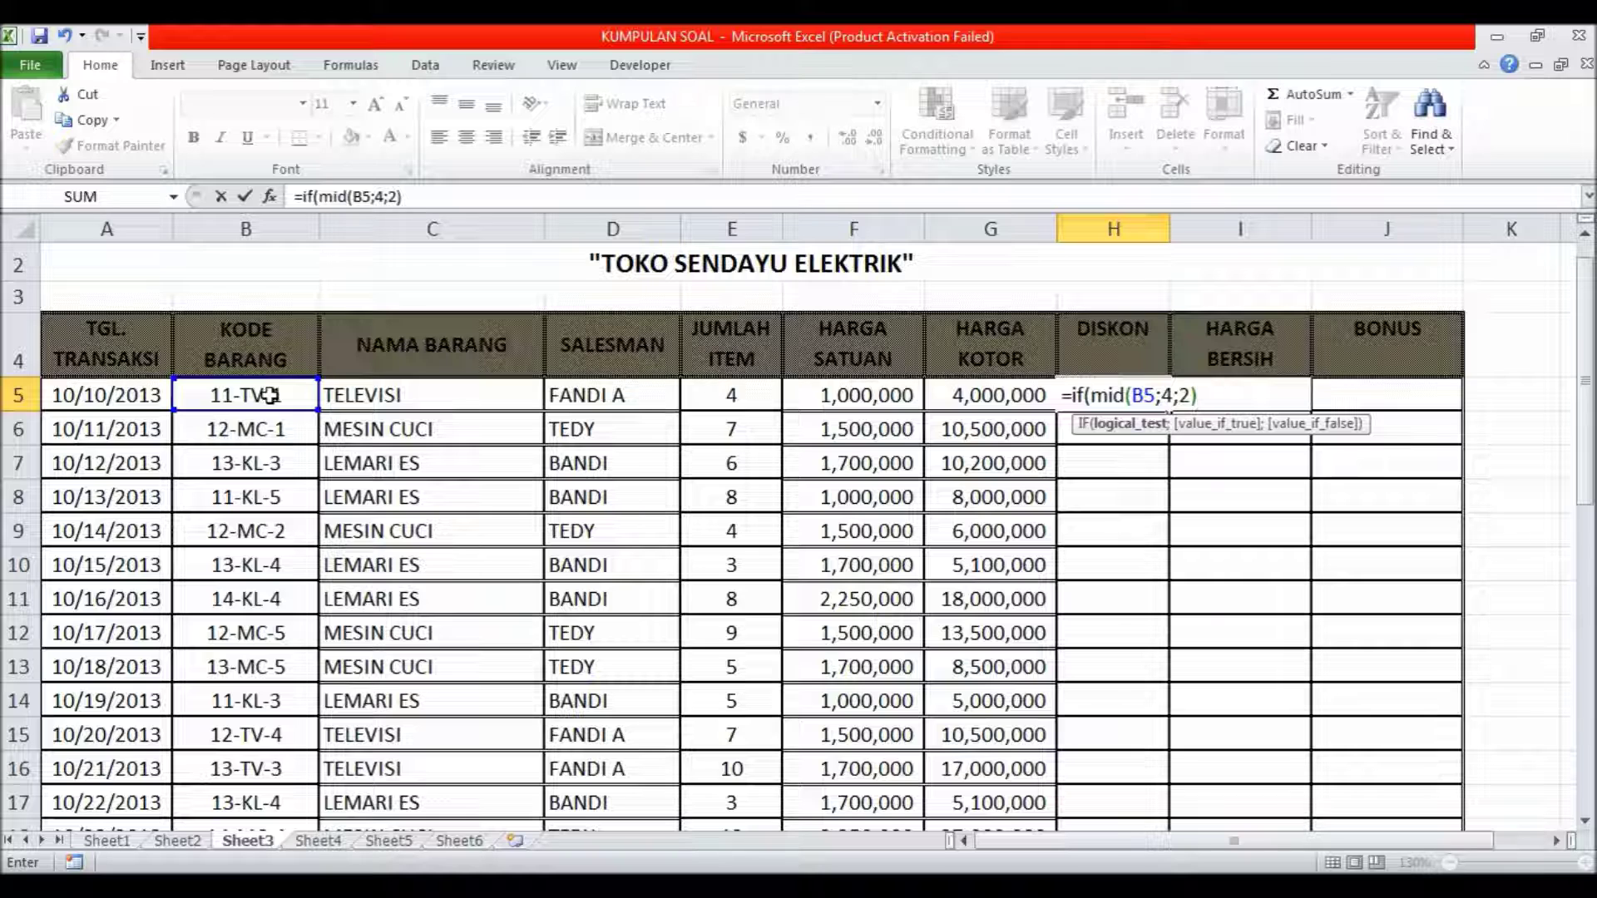
{"action": "key", "text": "Return"}
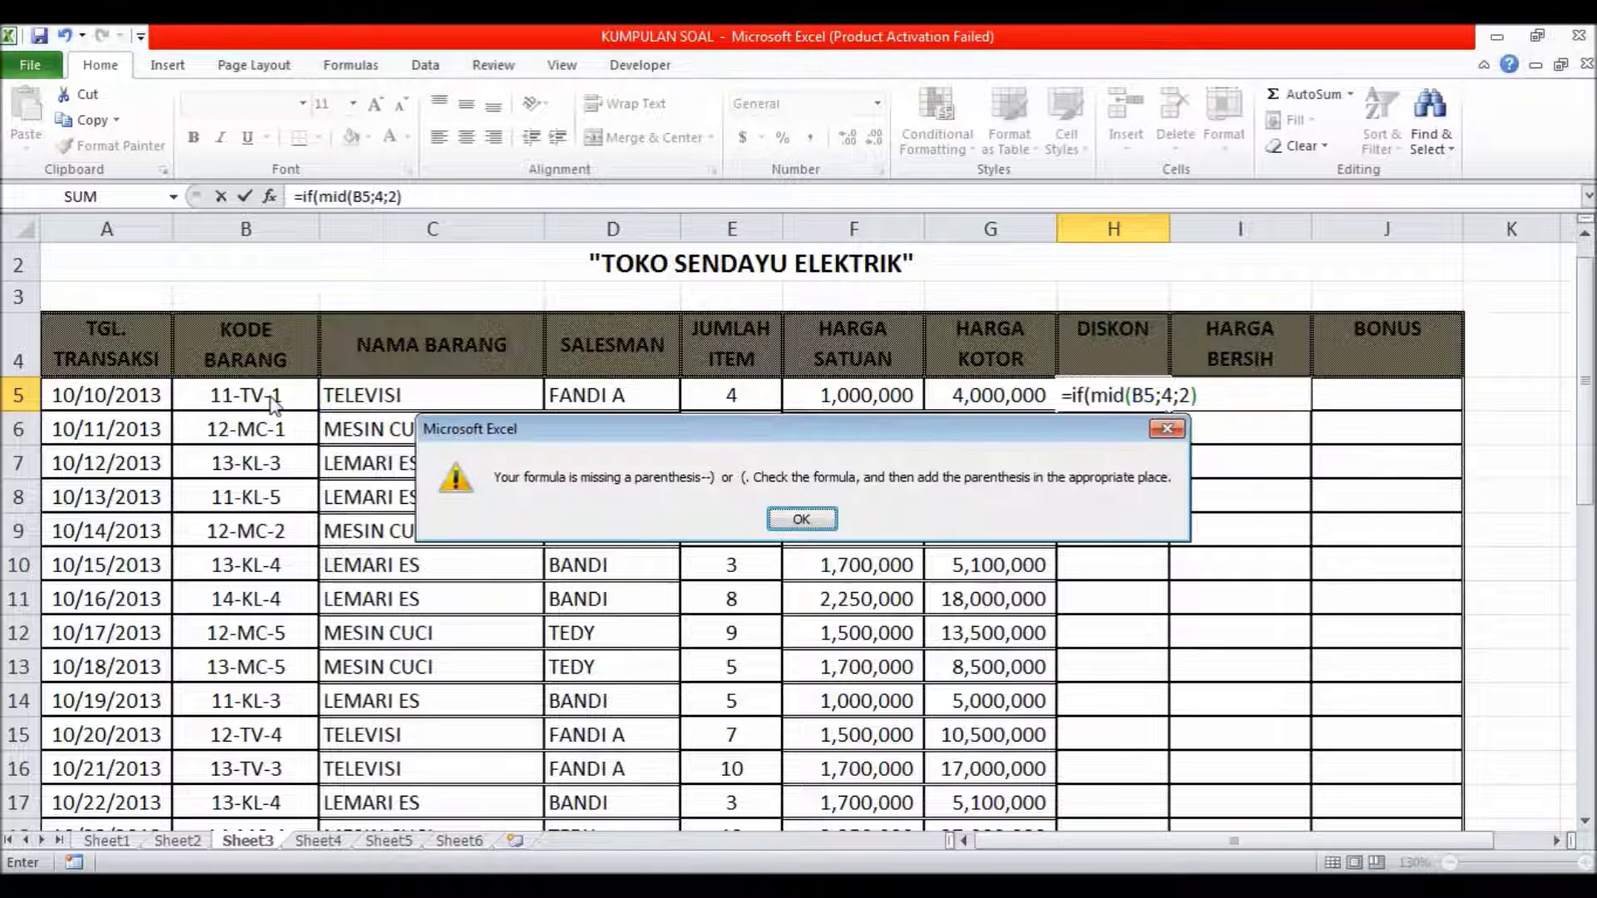
{"action": "left_click", "coordinate": [802, 518]}
{"action": "key", "text": "Left"}
{"action": "key", "text": "Left"}
{"action": "key", "text": "Left"}
{"action": "key", "text": "Left"}
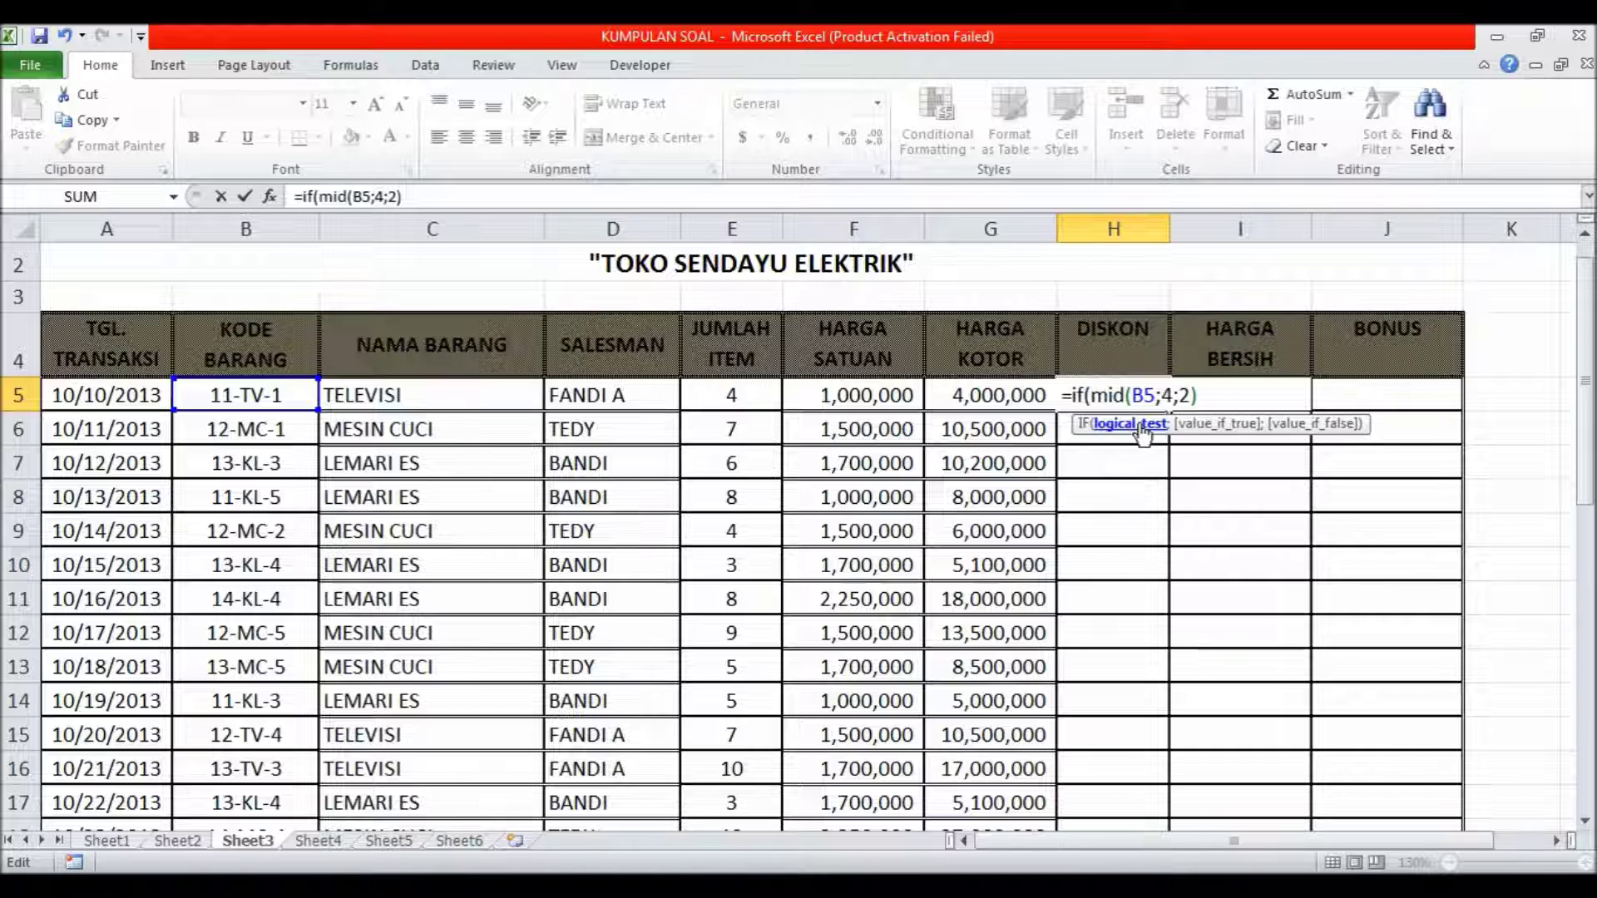
{"action": "type", "text": "and"}
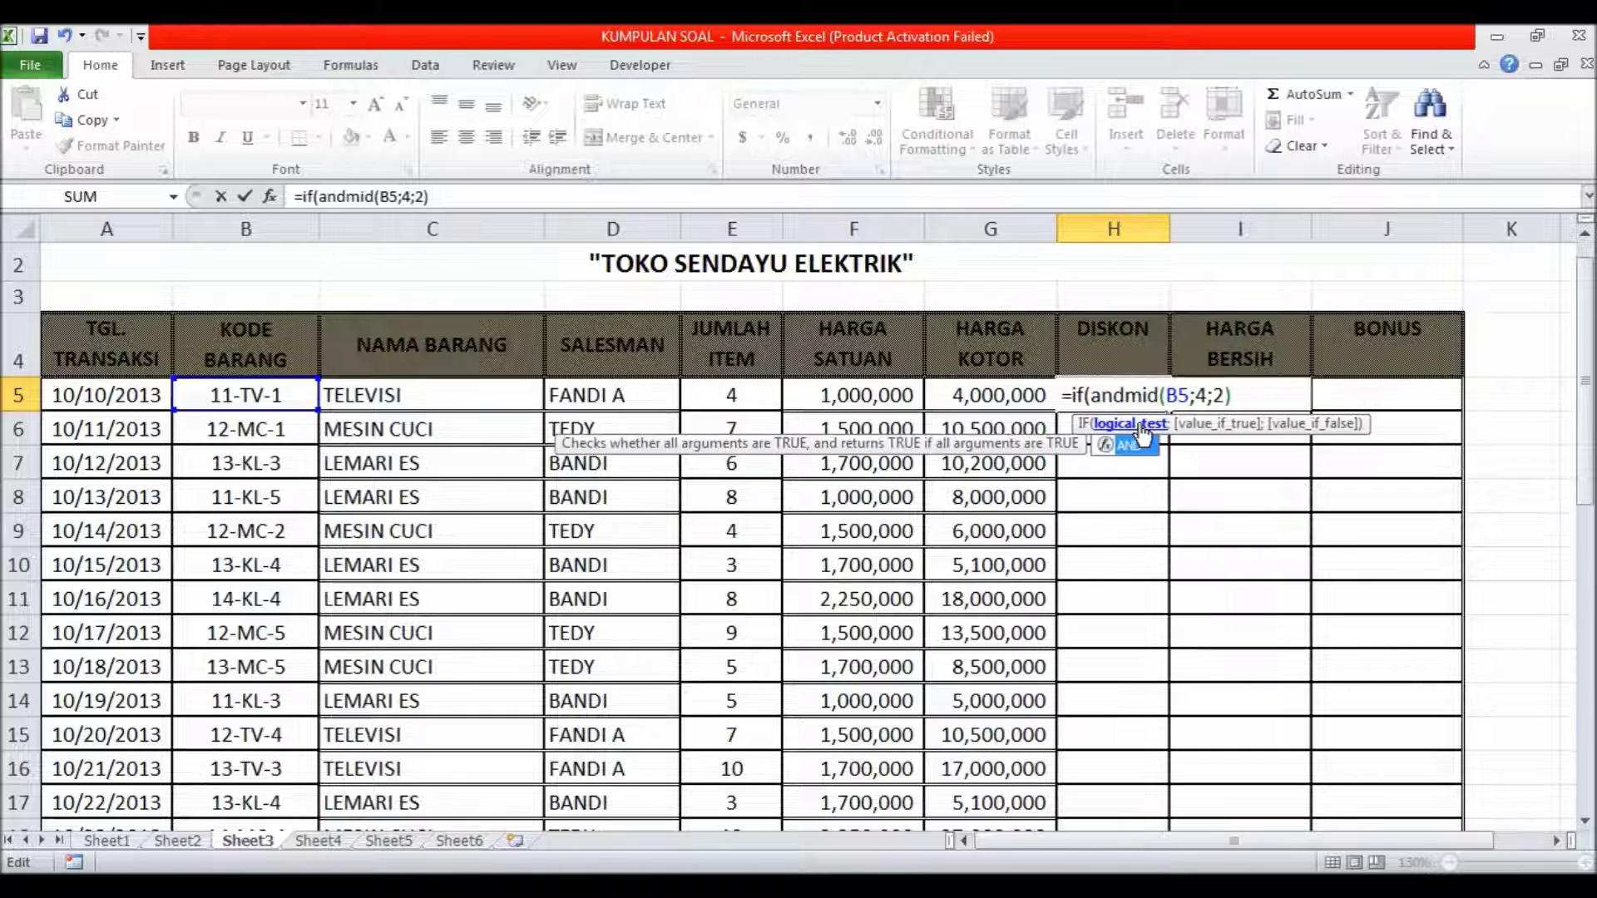
{"action": "type", "text": "("}
{"action": "key", "text": "Right"}
{"action": "key", "text": "Right"}
{"action": "key", "text": "Right"}
{"action": "key", "text": "Right"}
{"action": "key", "text": "Right"}
{"action": "key", "text": "Right"}
{"action": "key", "text": "Right"}
{"action": "key", "text": "Right"}
{"action": "key", "text": "Right"}
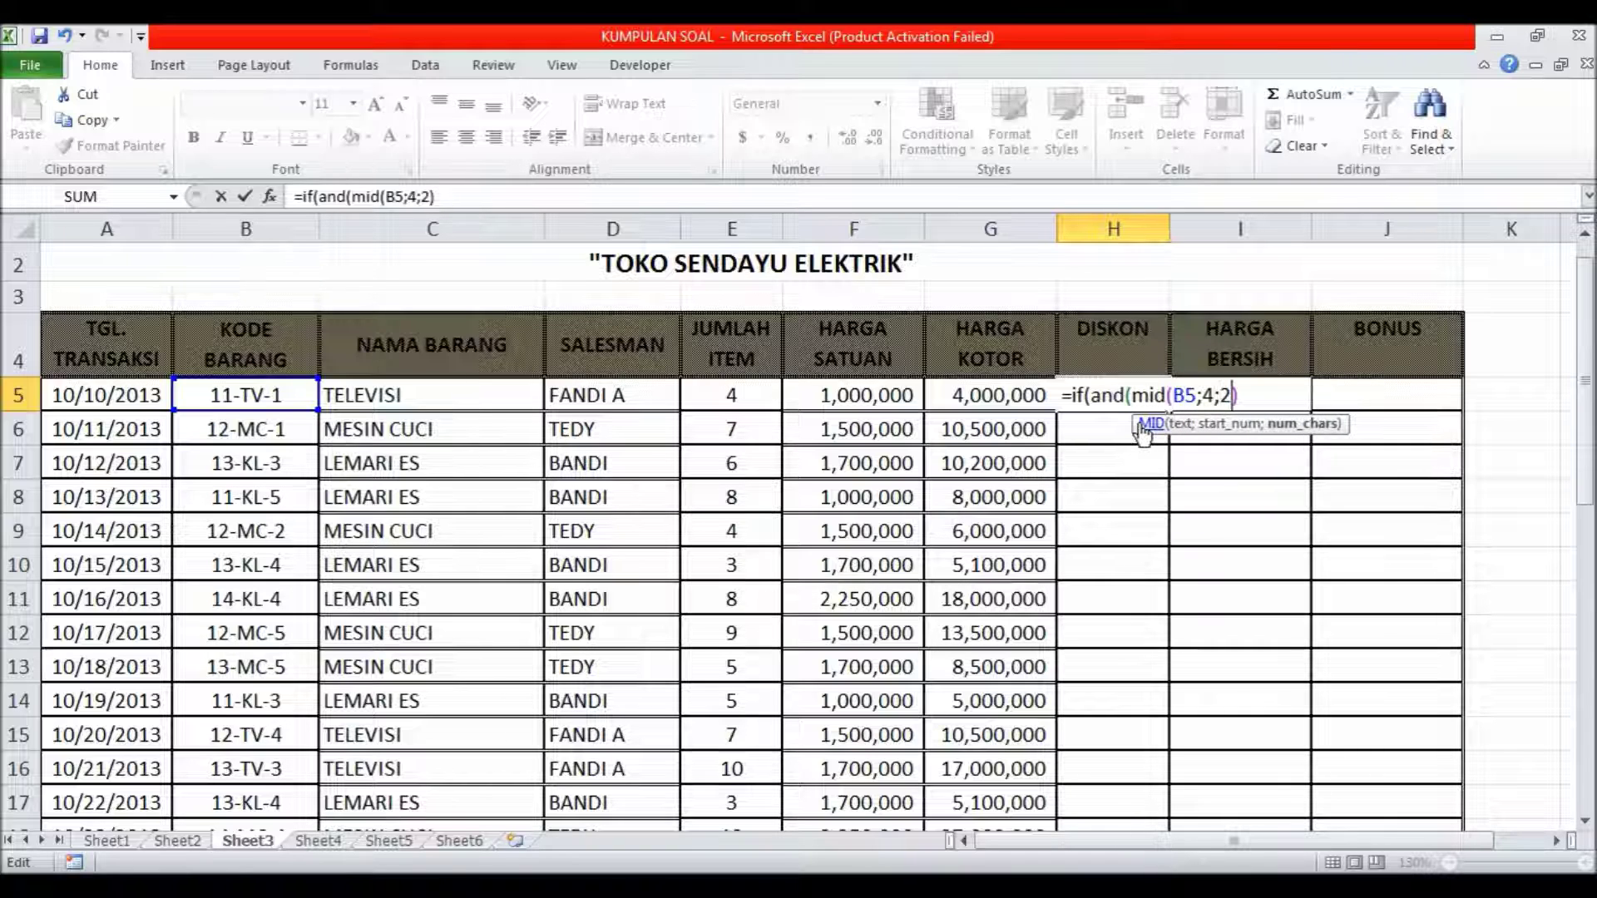
{"action": "key", "text": "Right"}
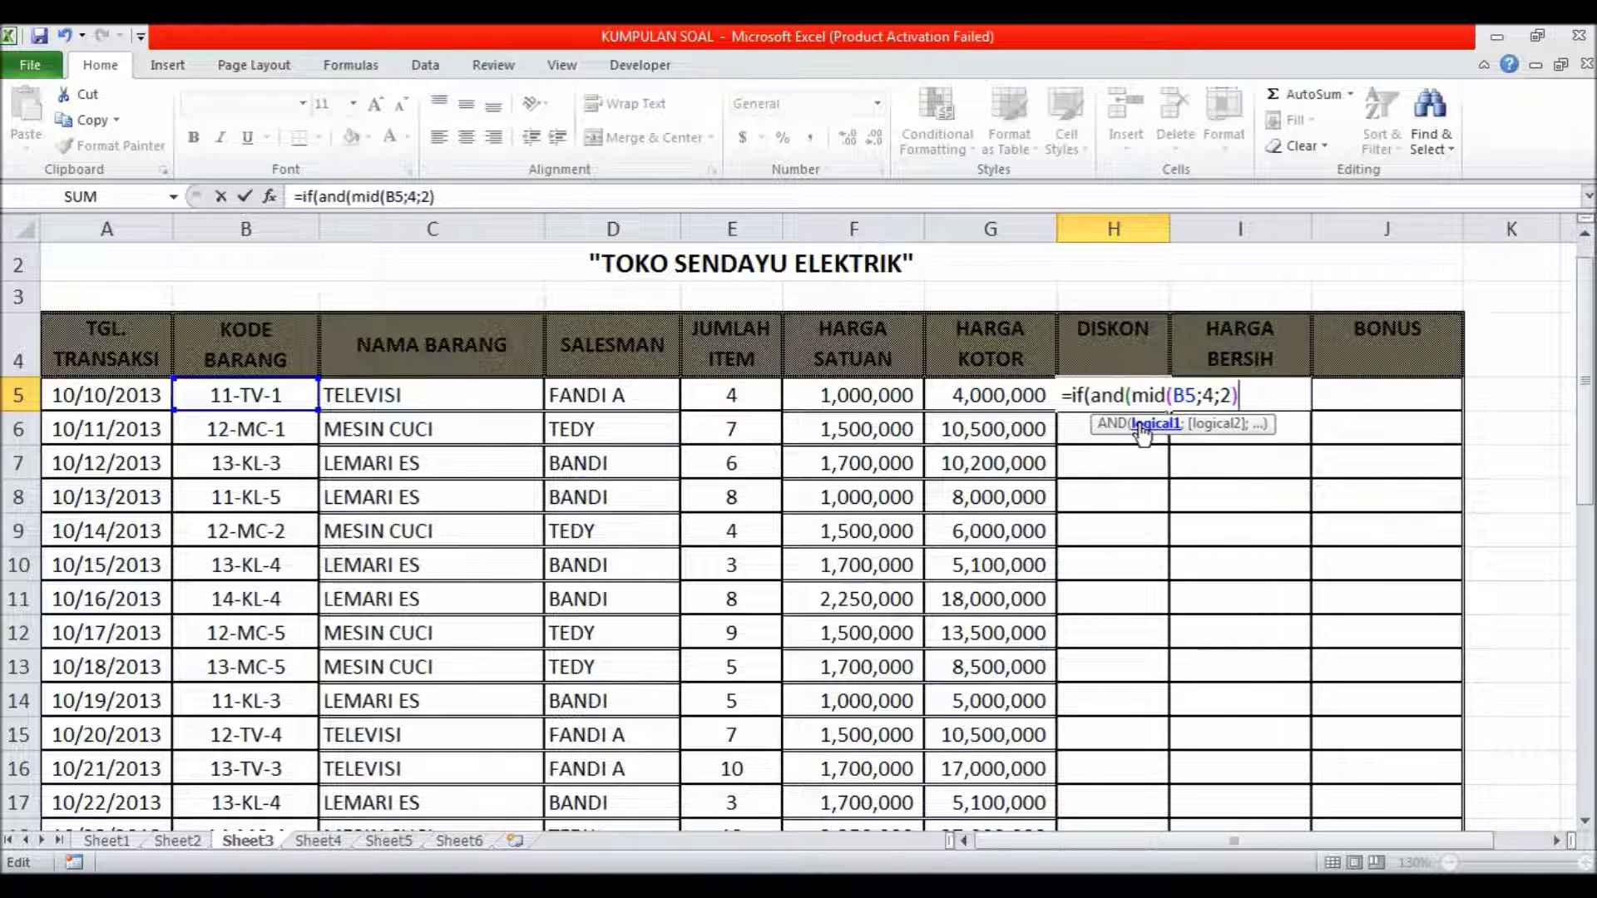
{"action": "type", "text": ";"}
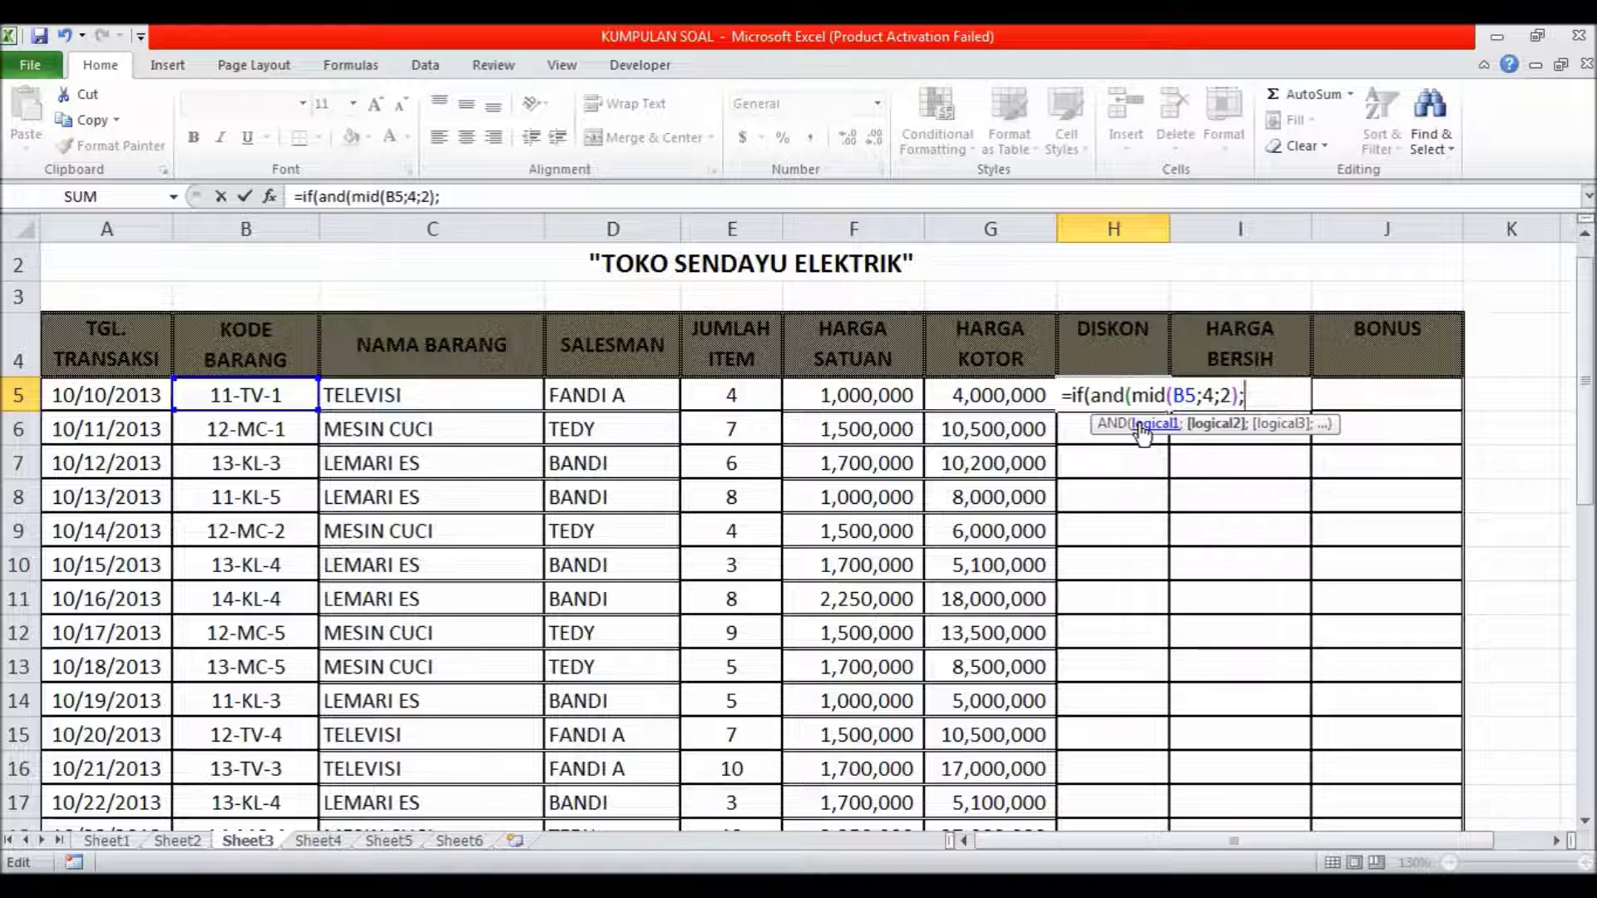
{"action": "left_click", "coordinate": [749, 394]}
{"action": "type", "text": ">"}
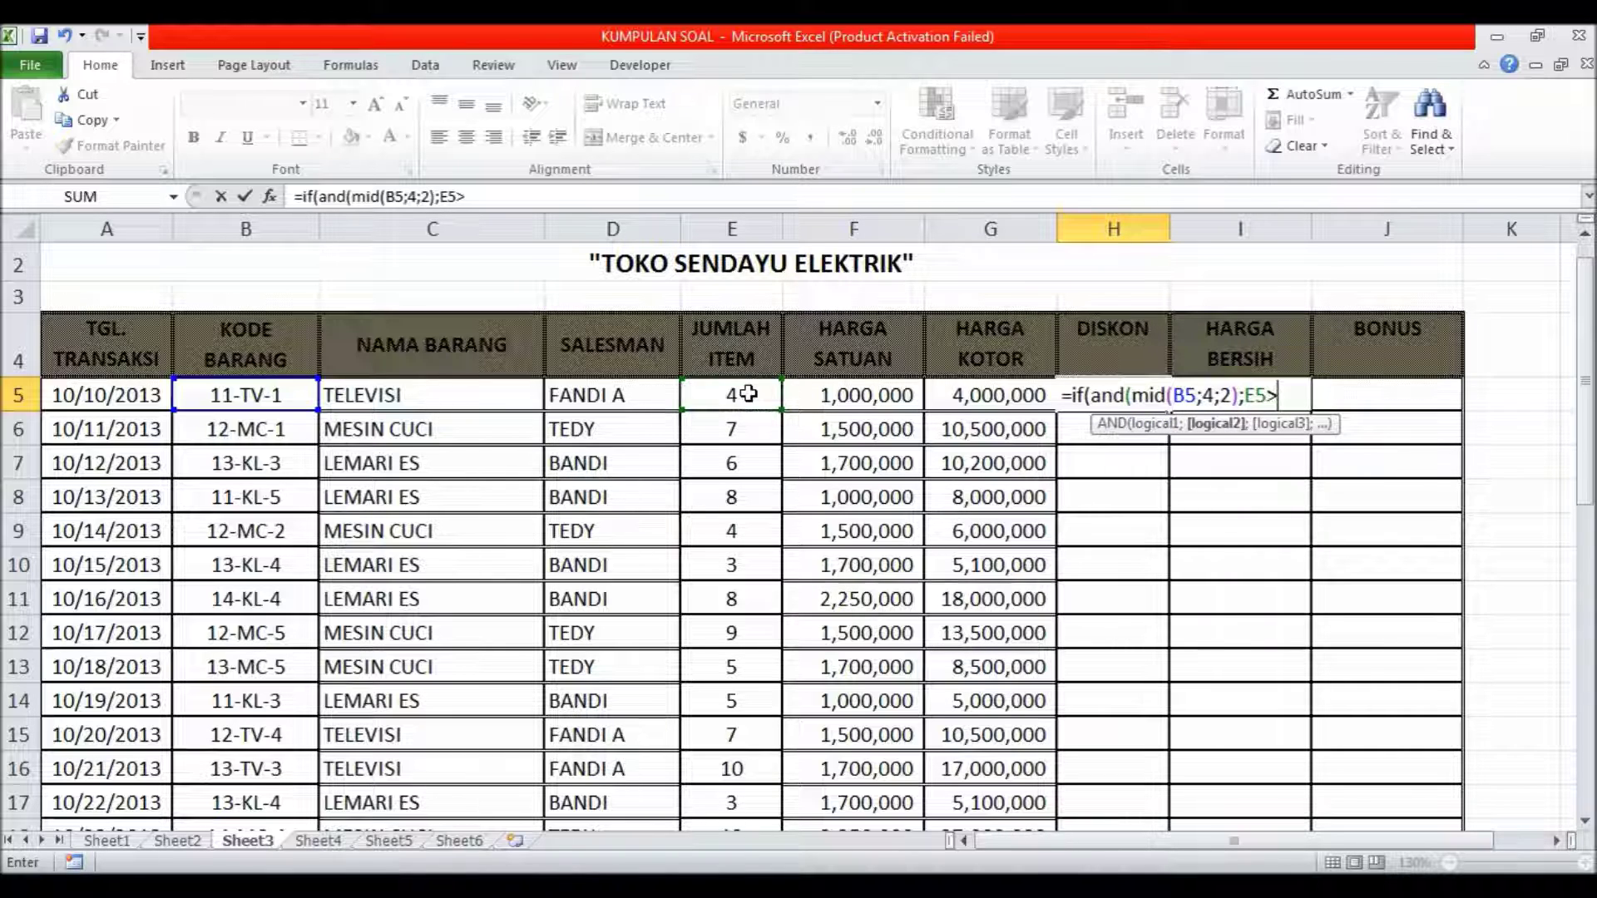
{"action": "type", "text": "=110"}
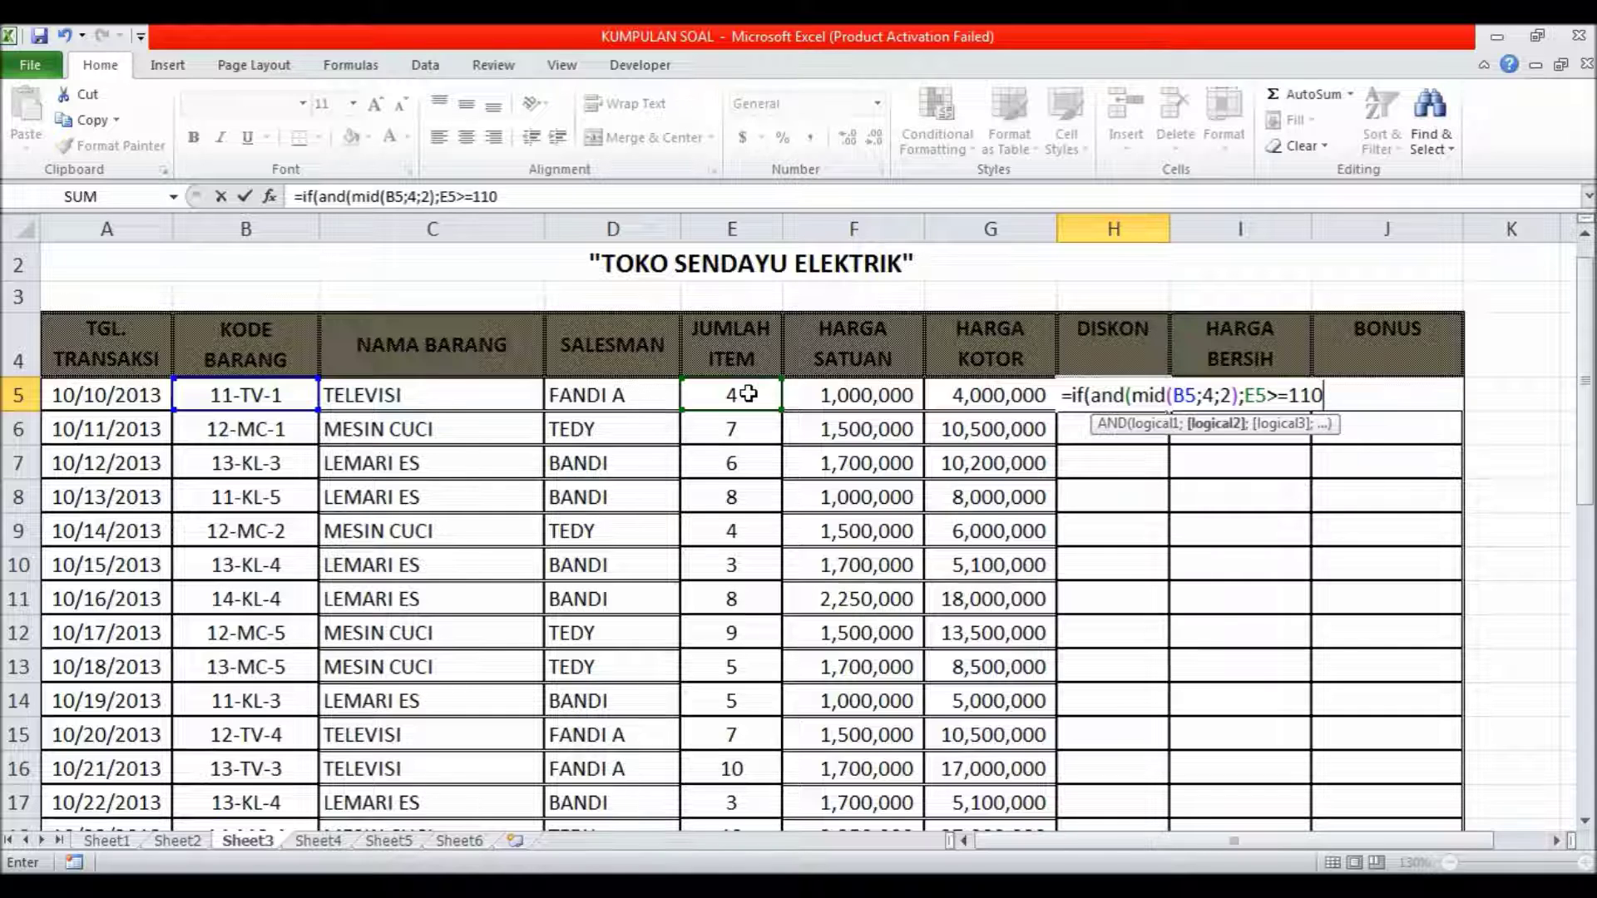
{"action": "type", "text": ")"}
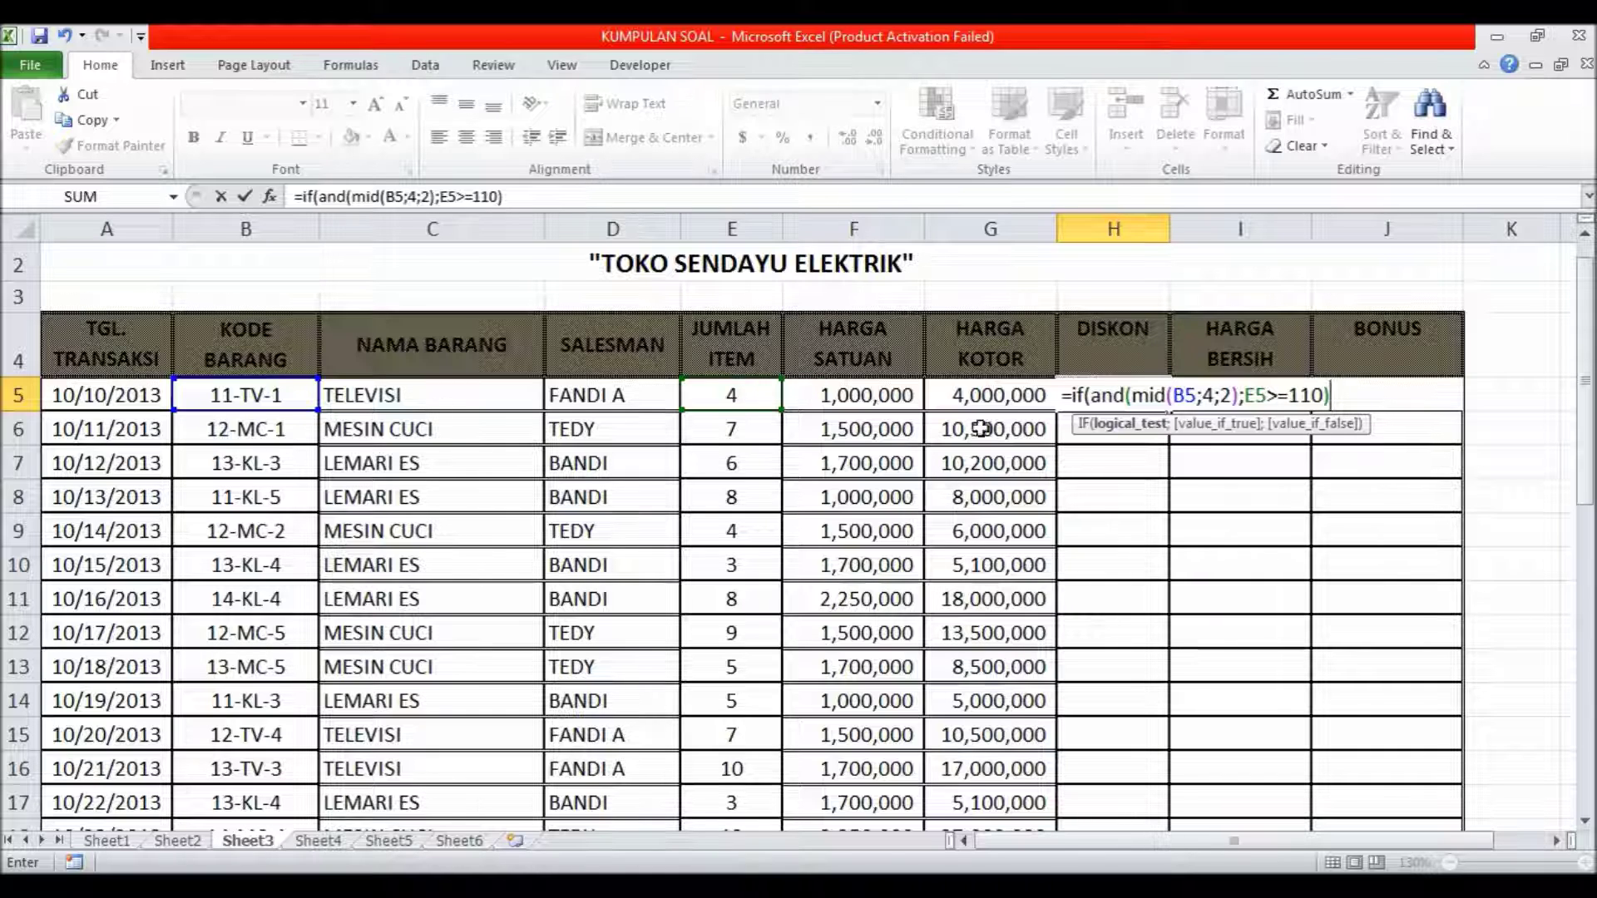
- Correct the threshold to 10 and finish with ;20%*G5;0), giving #VALUE!
{"action": "left_click", "coordinate": [1133, 398]}
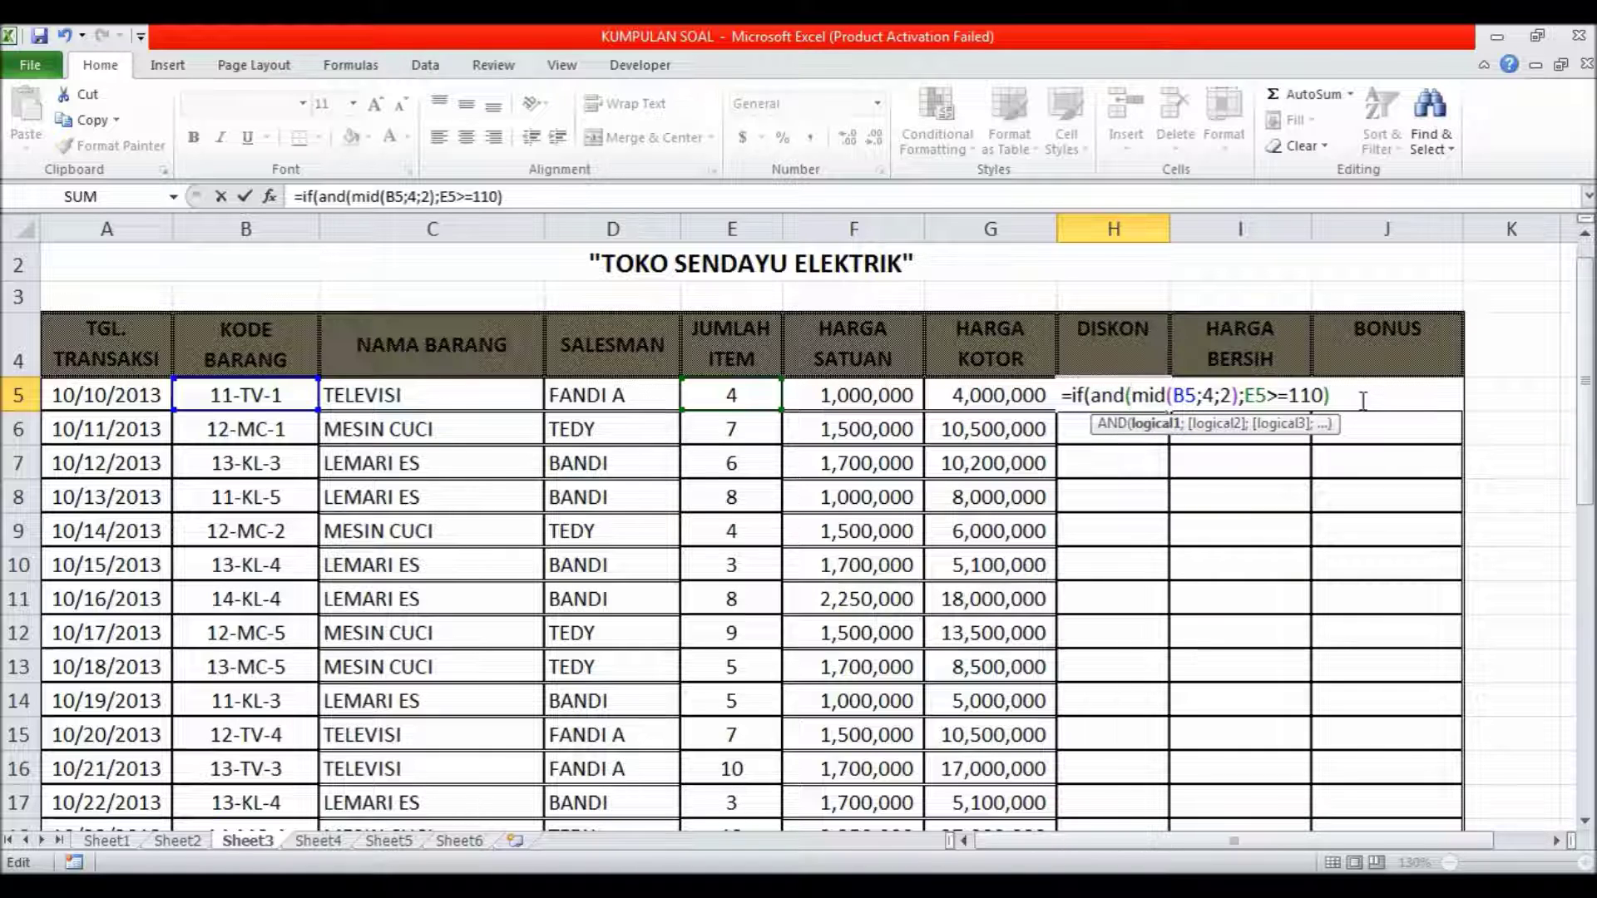
{"action": "left_click", "coordinate": [1171, 395]}
{"action": "left_click", "coordinate": [1317, 398]}
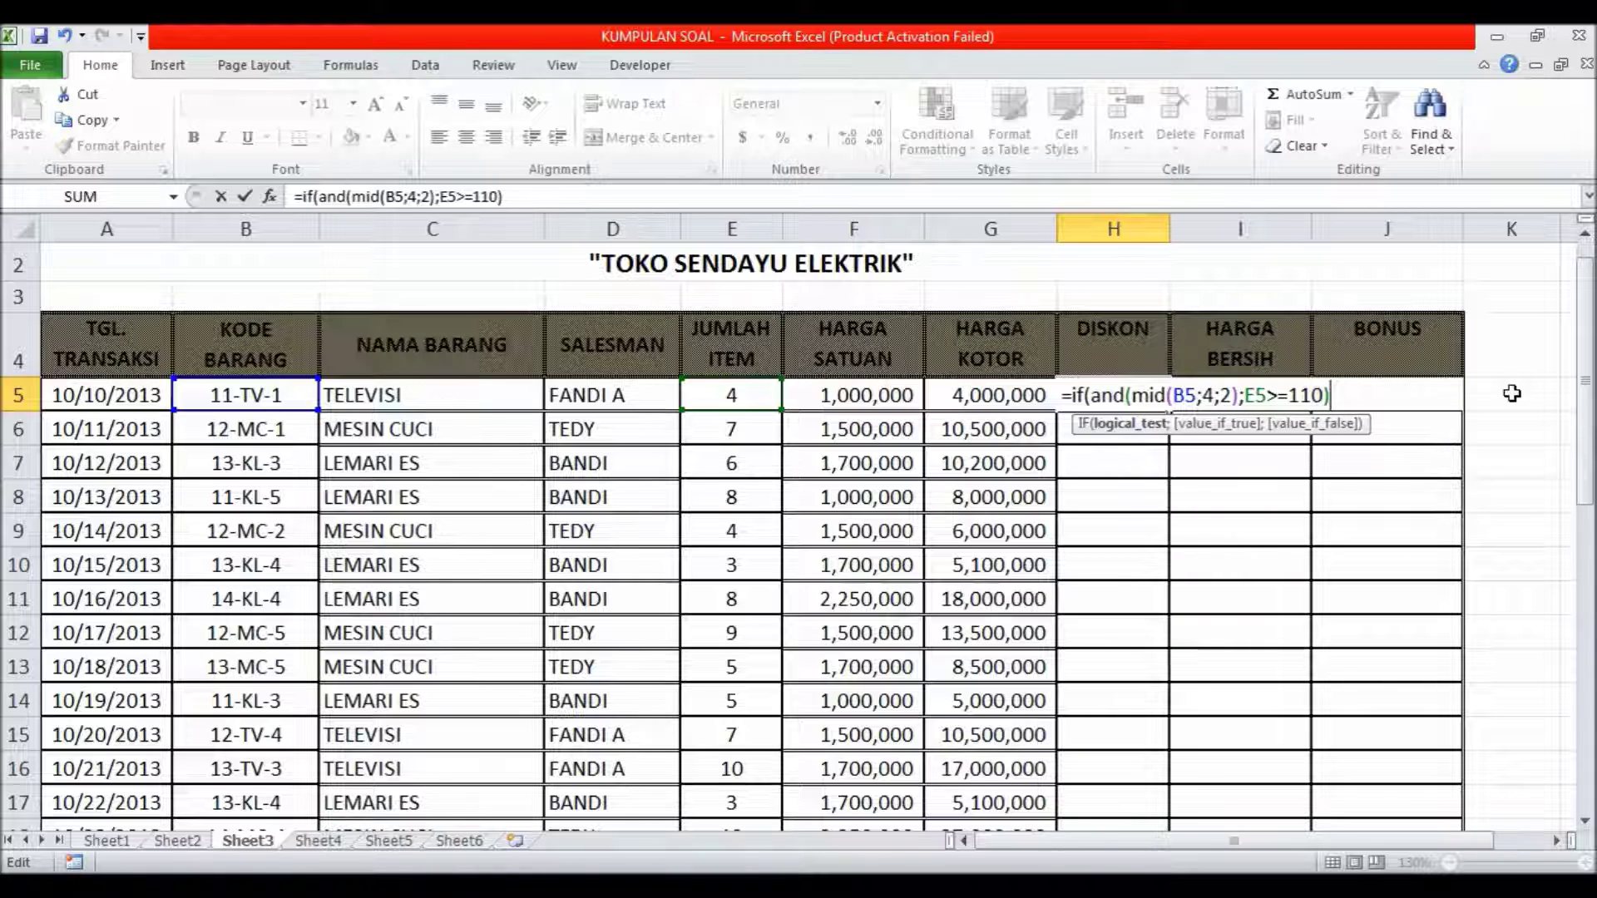
{"action": "left_click", "coordinate": [1308, 395]}
{"action": "key", "text": "BackSpace"}
{"action": "left_click_drag", "start_coordinate": [1589, 407], "coordinate": [1590, 617]}
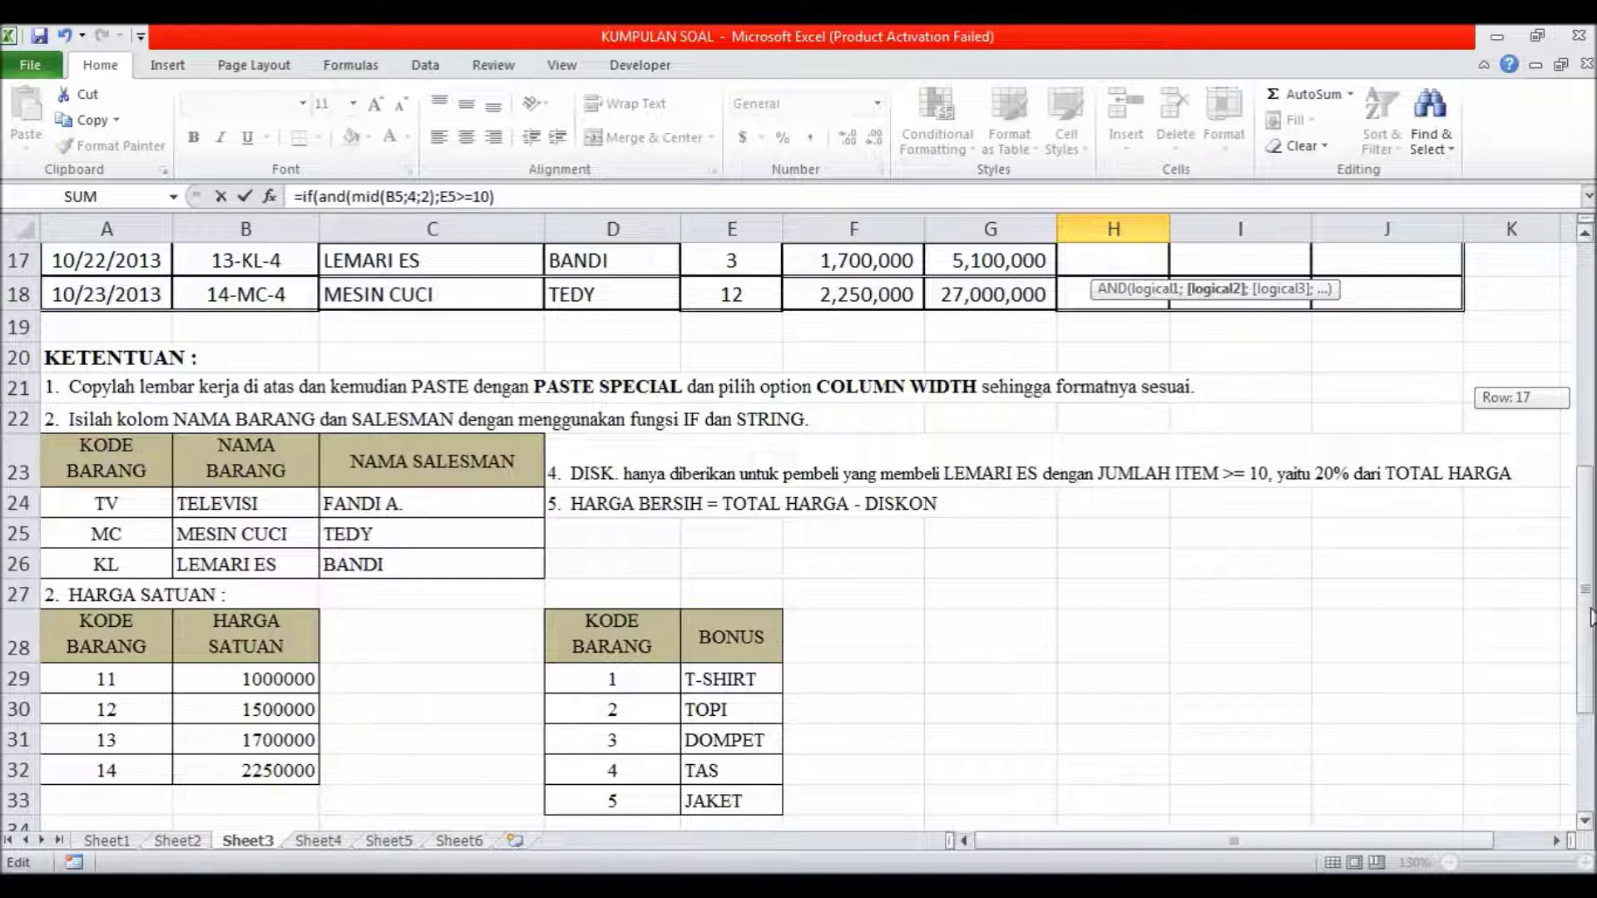
{"action": "left_click_drag", "start_coordinate": [1591, 617], "coordinate": [1586, 395]}
{"action": "left_click", "coordinate": [1331, 432]}
{"action": "type", "text": ";20%"}
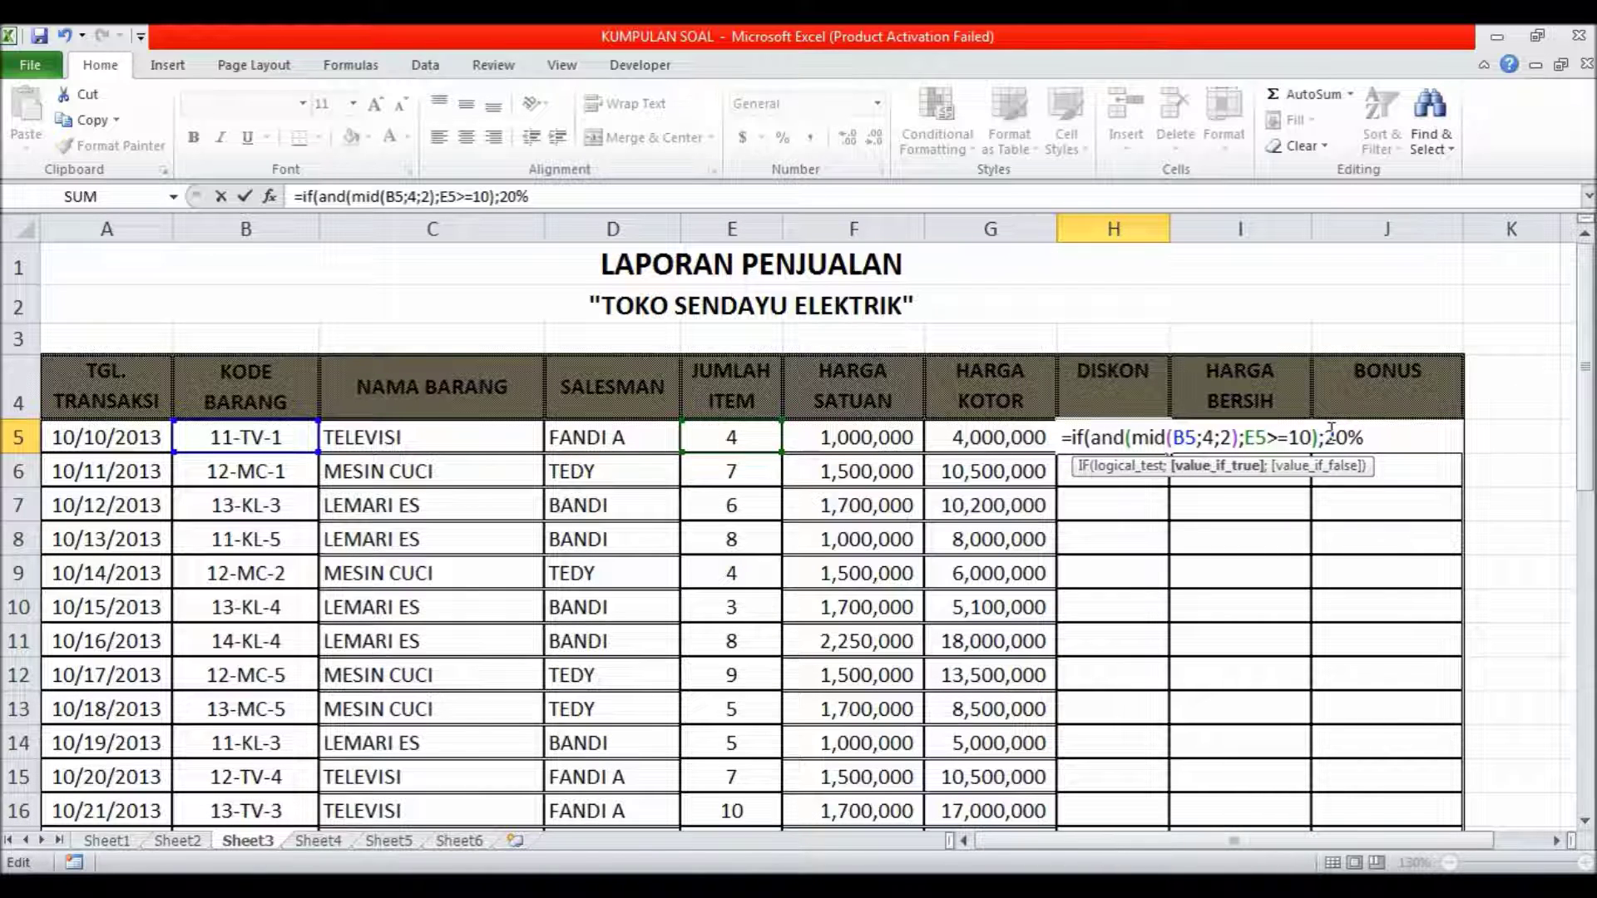
{"action": "type", "text": "*"}
{"action": "left_click", "coordinate": [1014, 439]}
{"action": "type", "text": ";"}
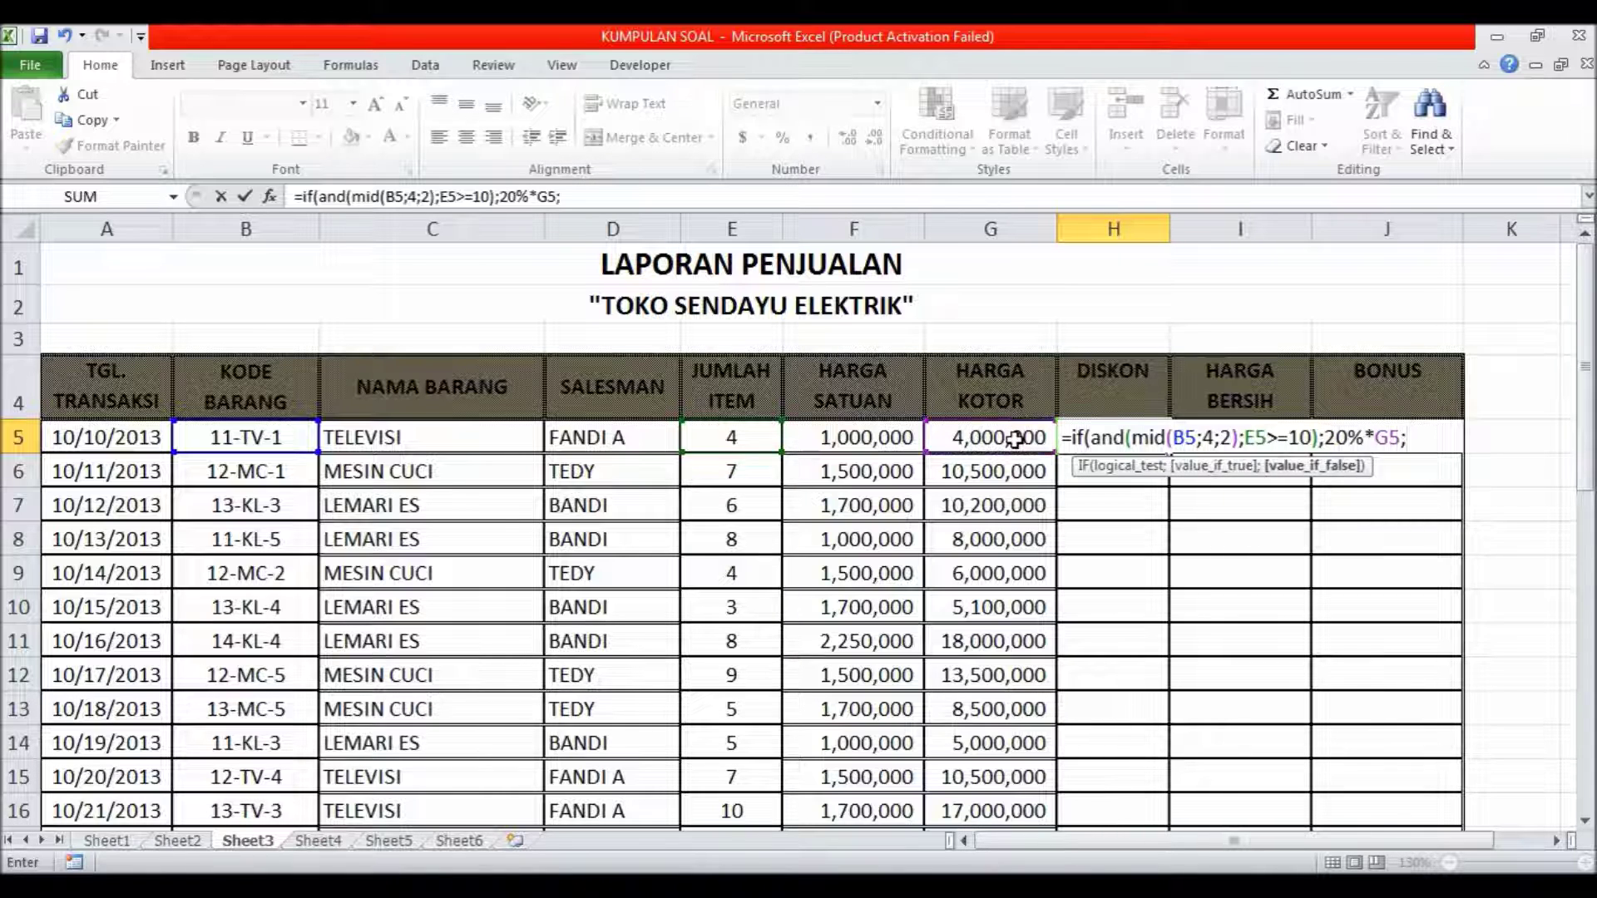
{"action": "type", "text": "0)"}
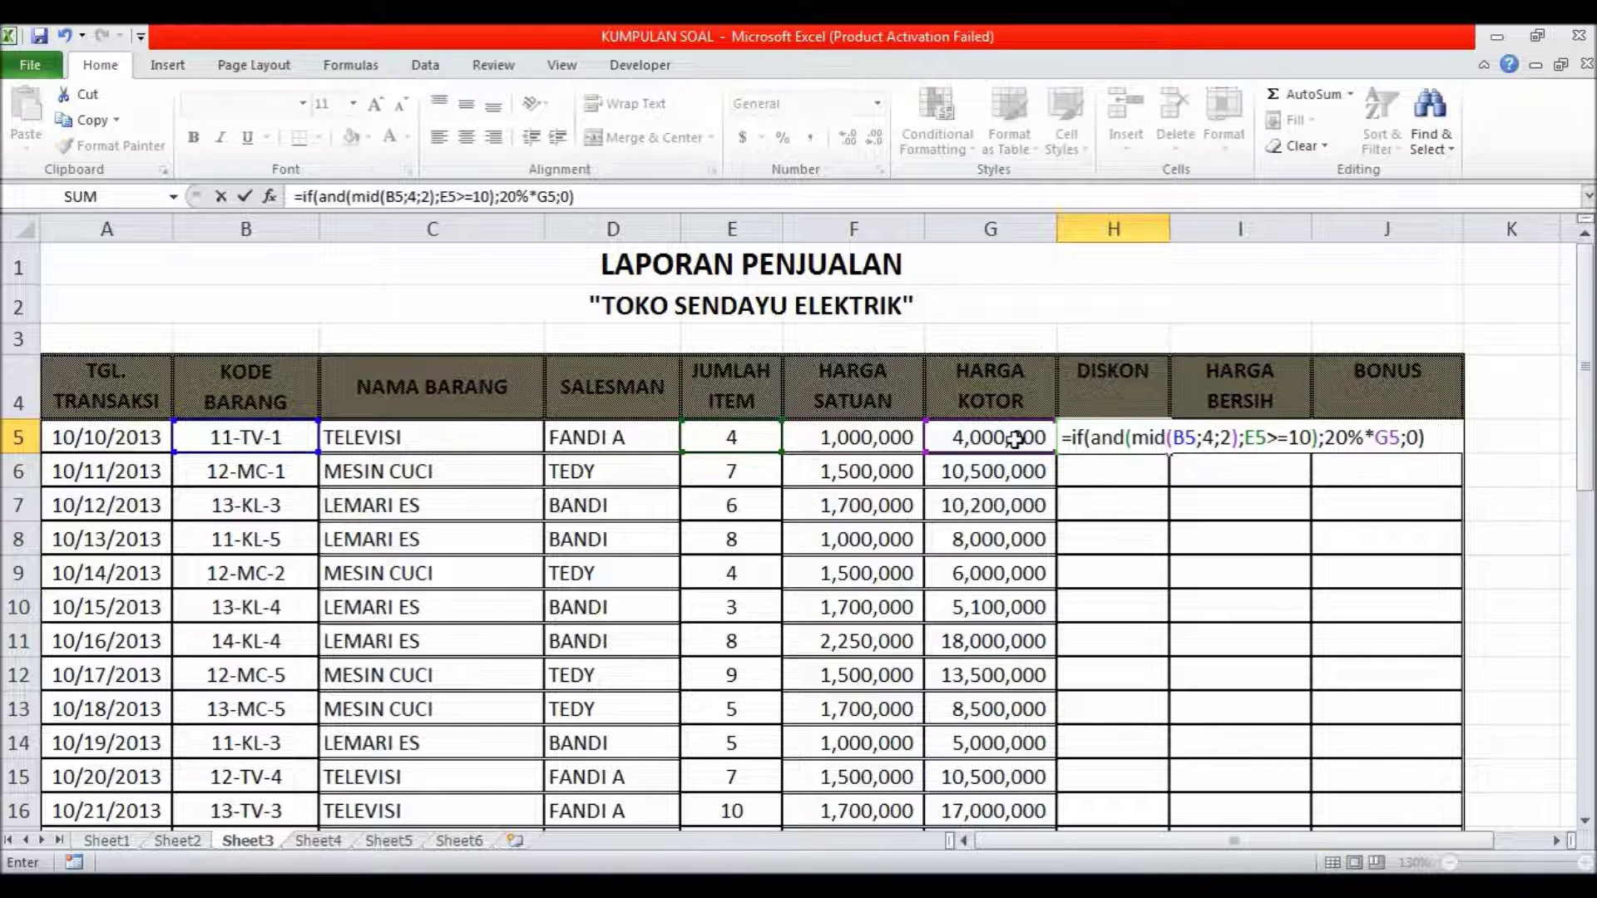
{"action": "key", "text": "Return"}
{"action": "left_click", "coordinate": [1102, 441]}
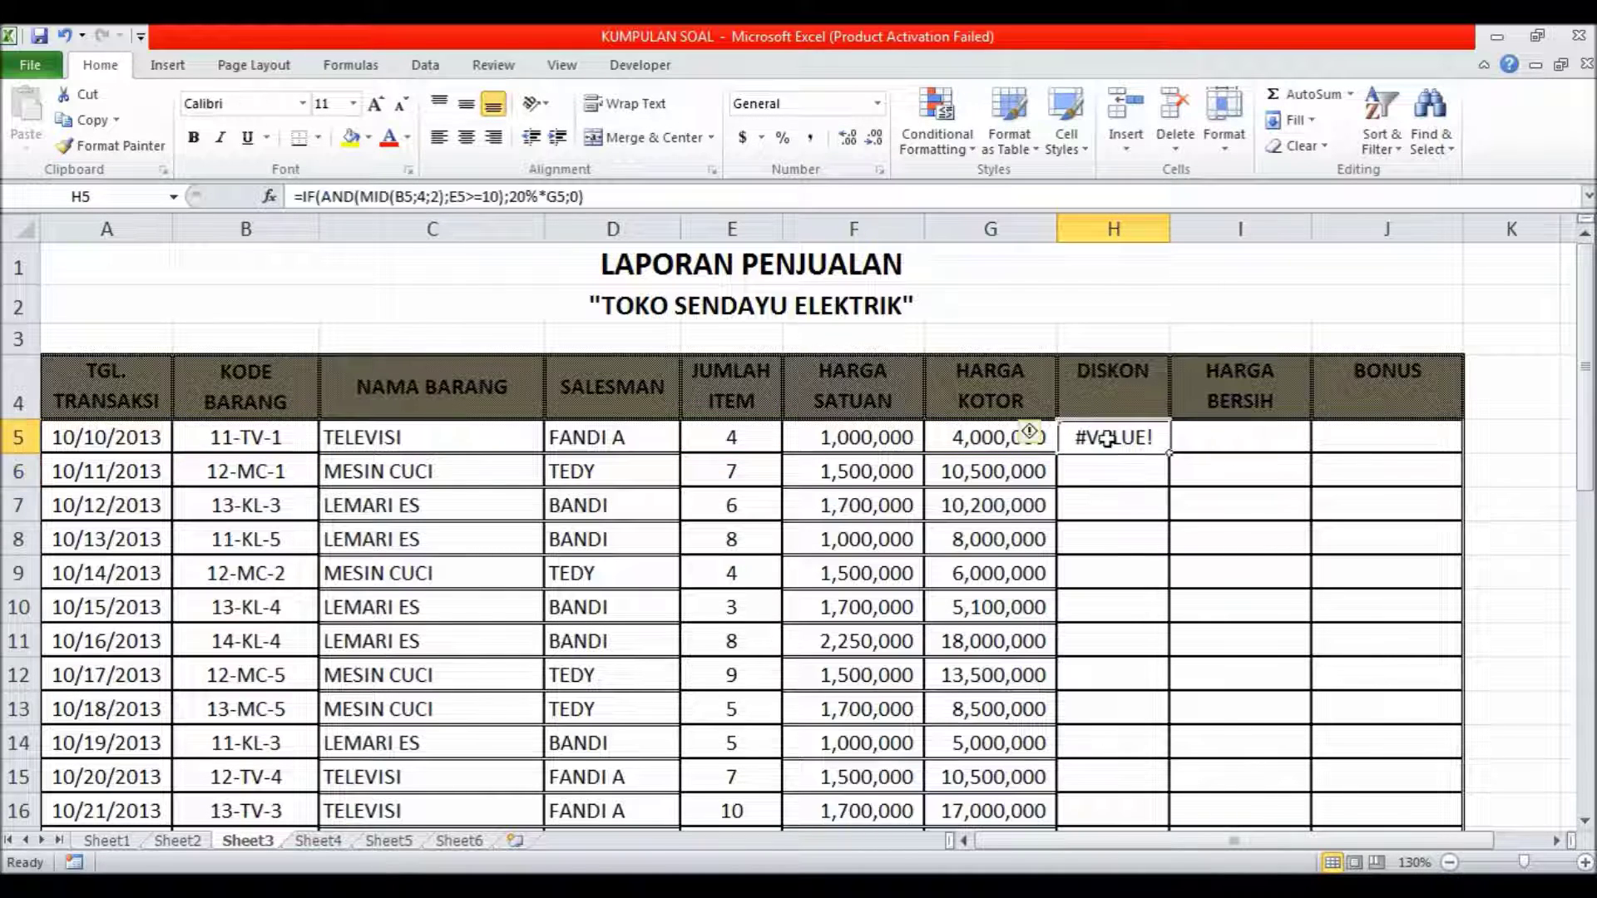
- Fill the discount formula to H16, then add ="KL" after MID(B5;4;2) in H5
{"action": "left_click_drag", "start_coordinate": [1174, 454], "coordinate": [1173, 815]}
{"action": "left_click", "coordinate": [1106, 441]}
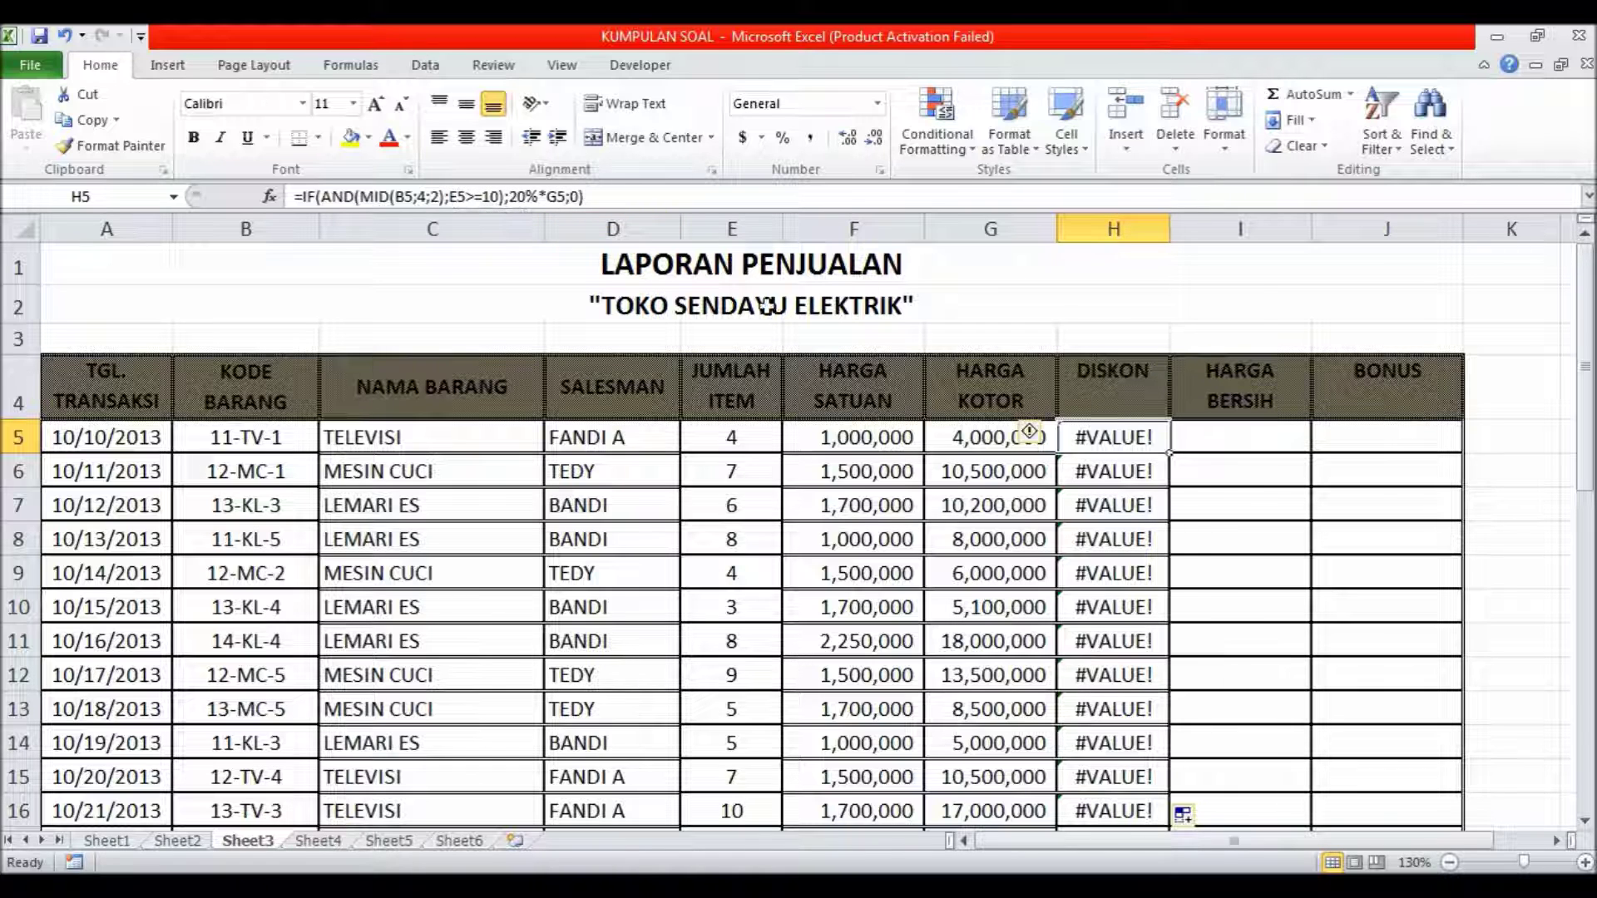
{"action": "left_click", "coordinate": [445, 195]}
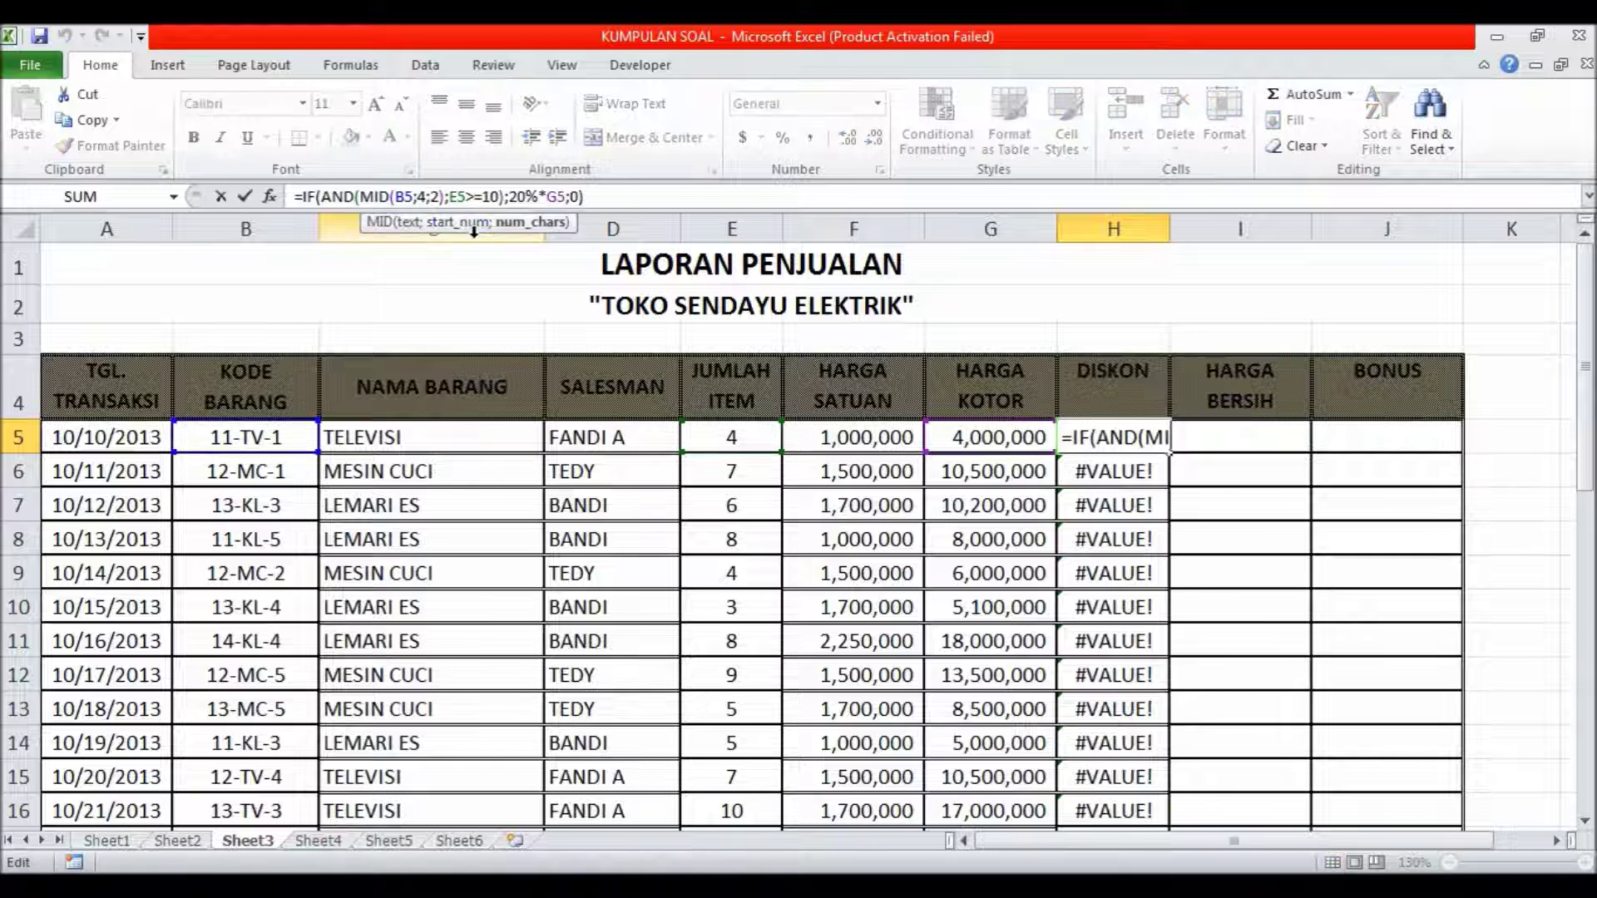
{"action": "key", "text": "Right"}
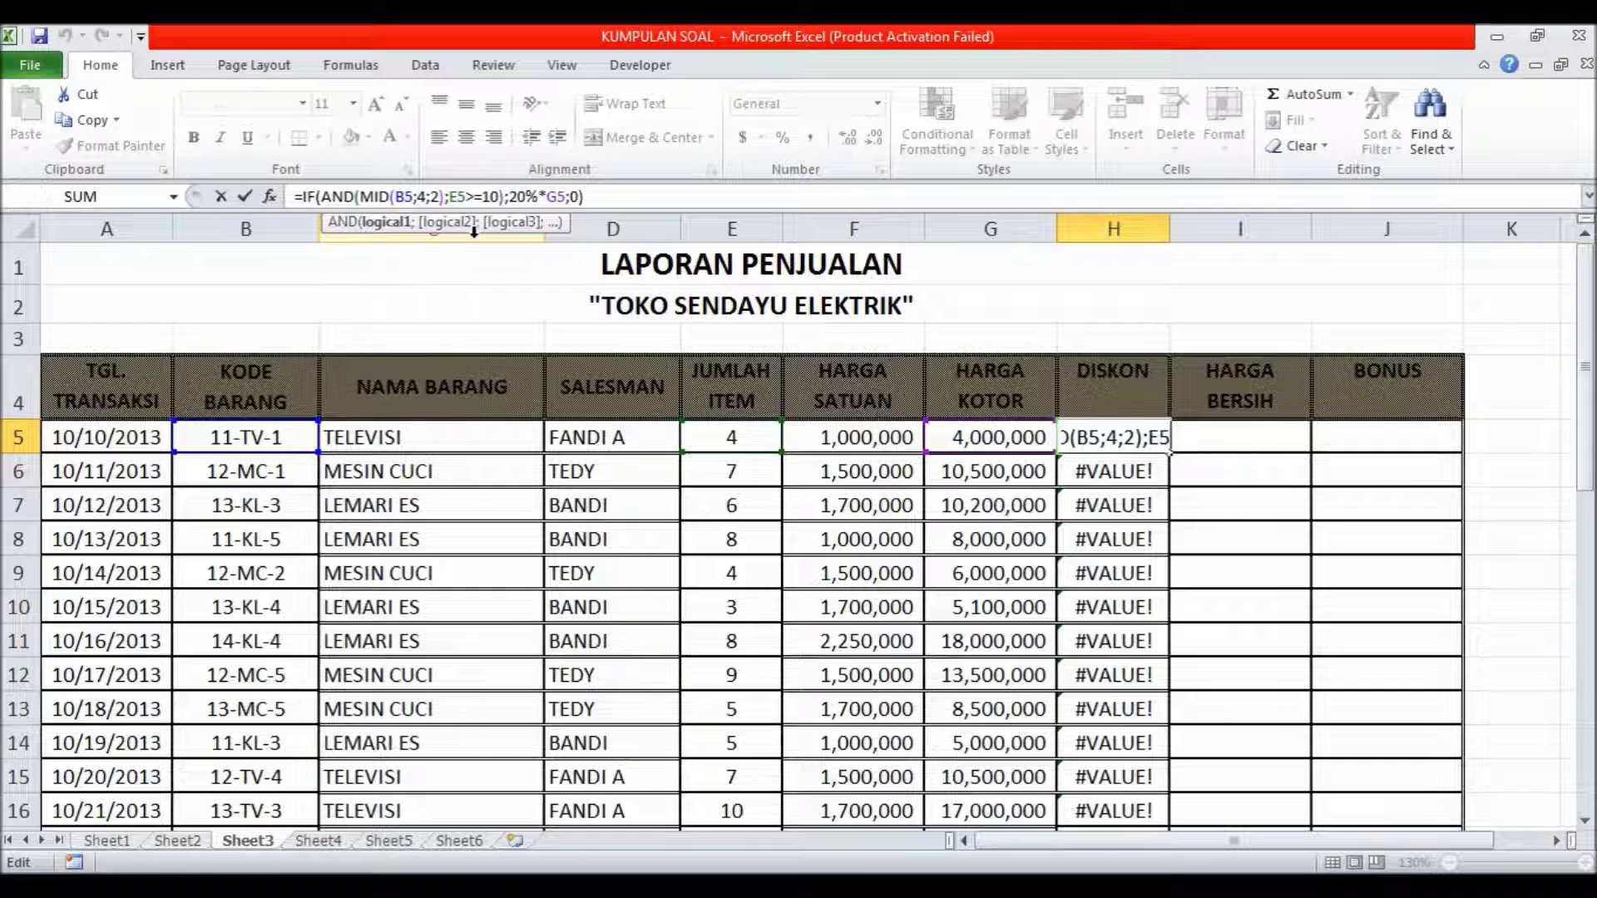
{"action": "type", "text": "="}
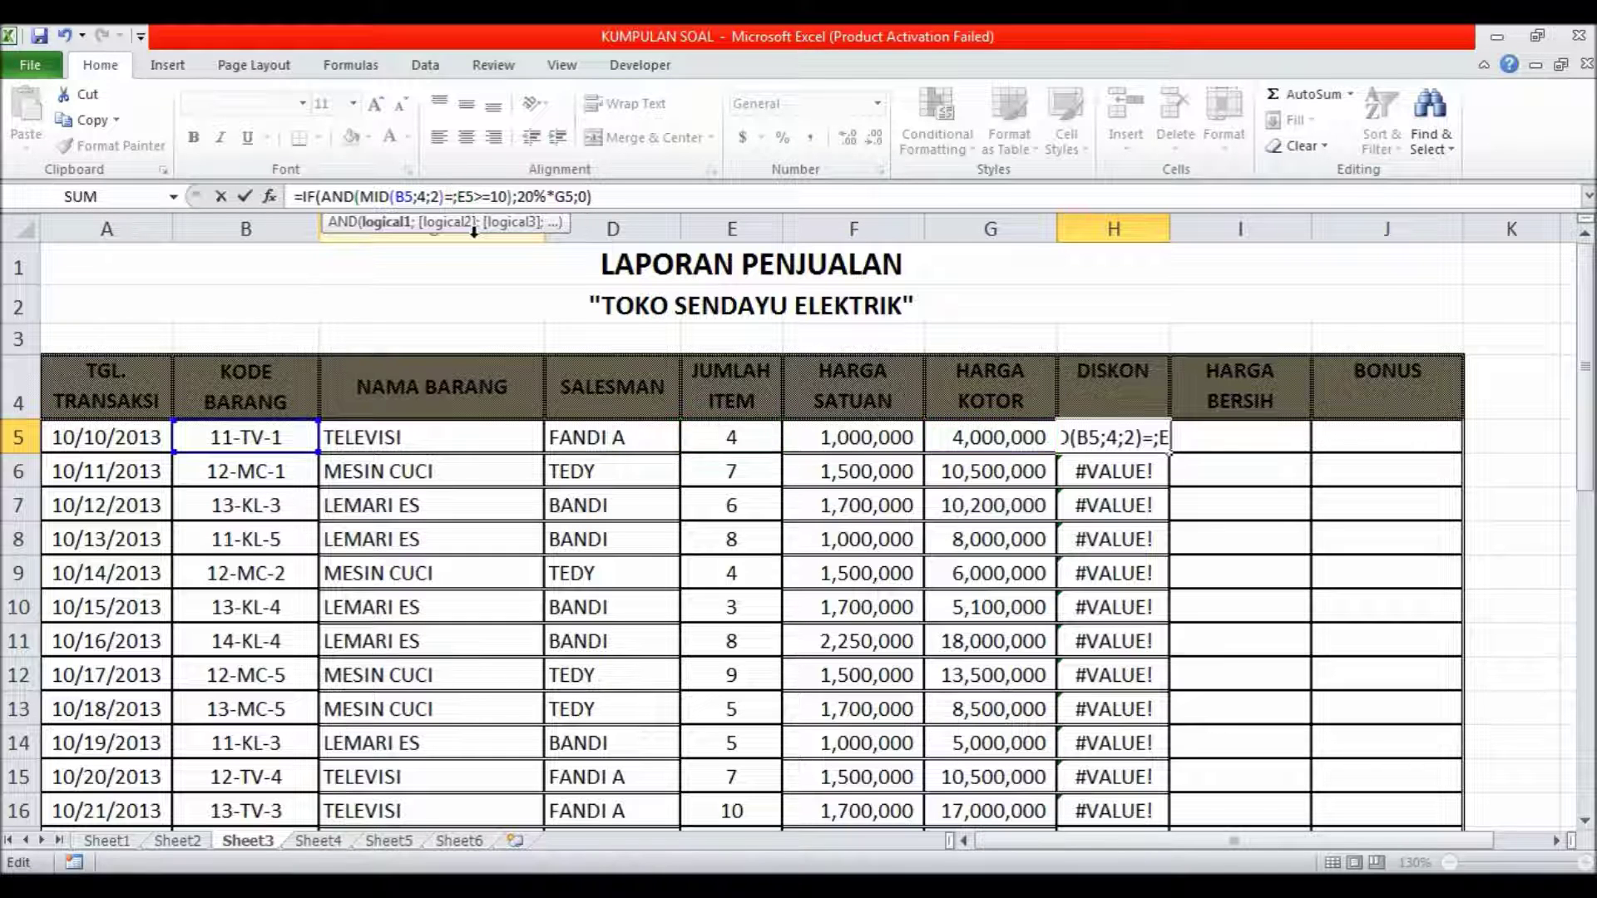
{"action": "type", "text": "\"KL\""}
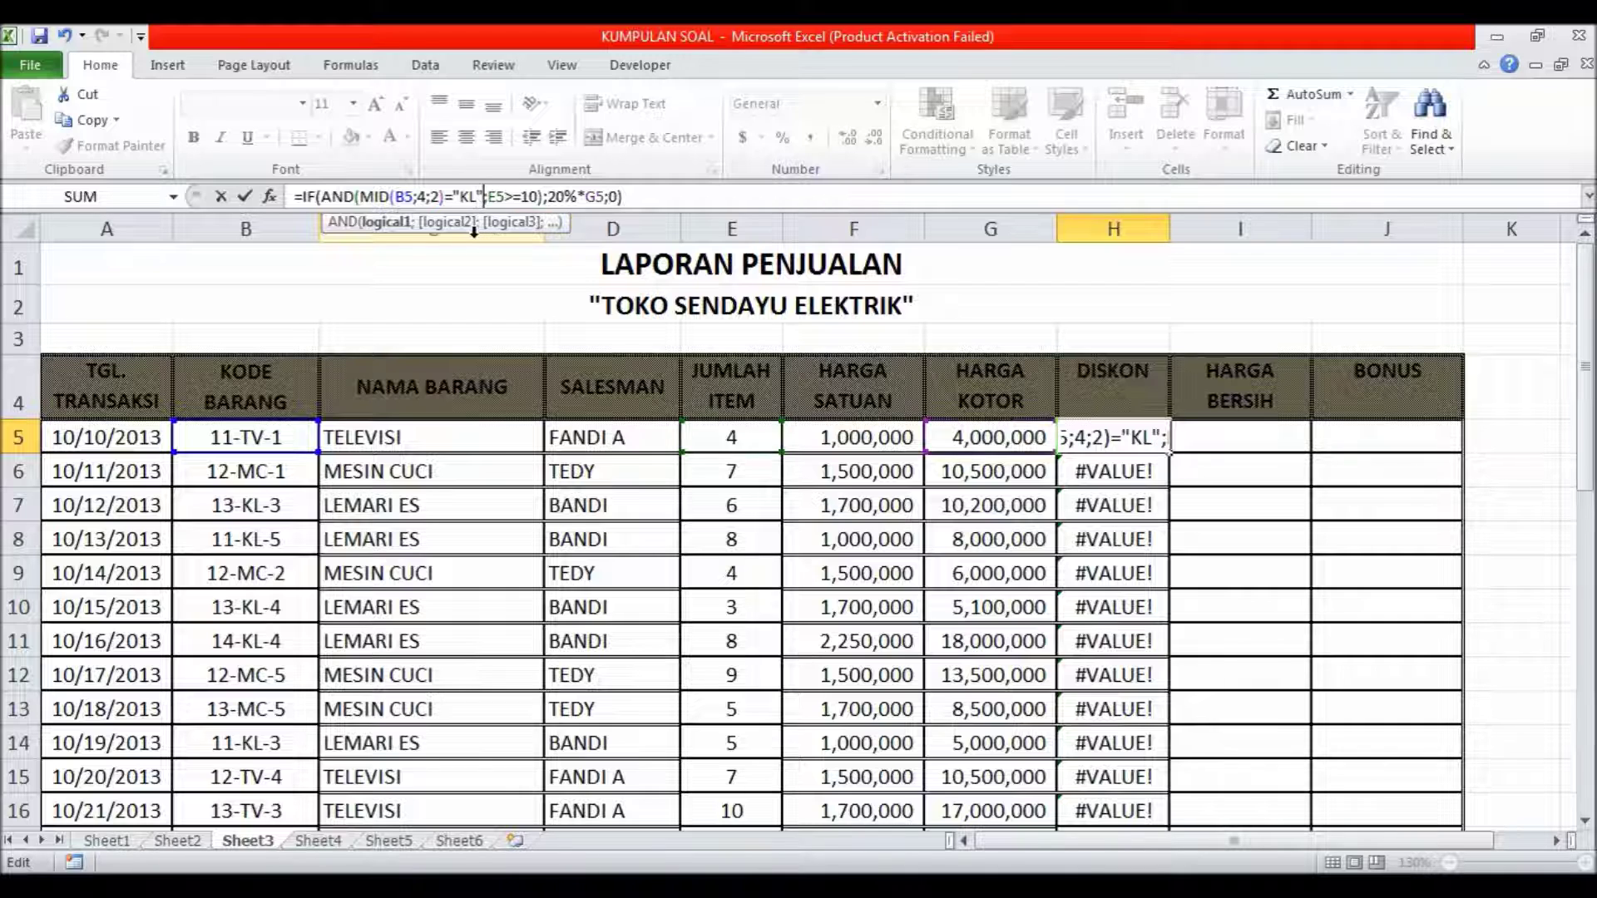
{"action": "left_click", "coordinate": [689, 200]}
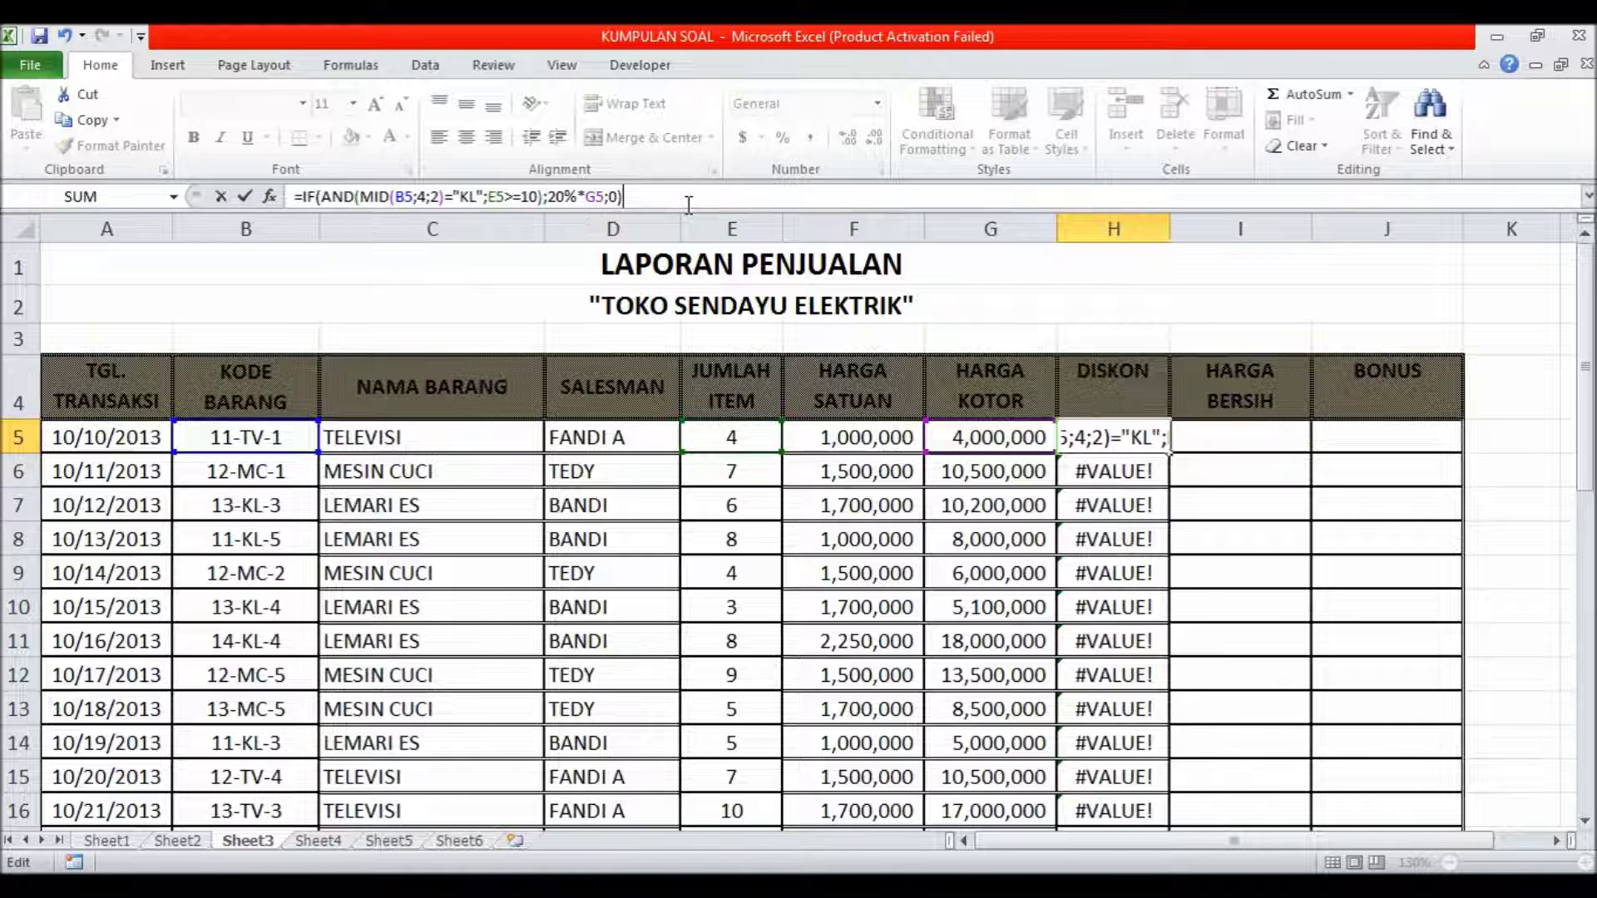
{"action": "key", "text": "Return"}
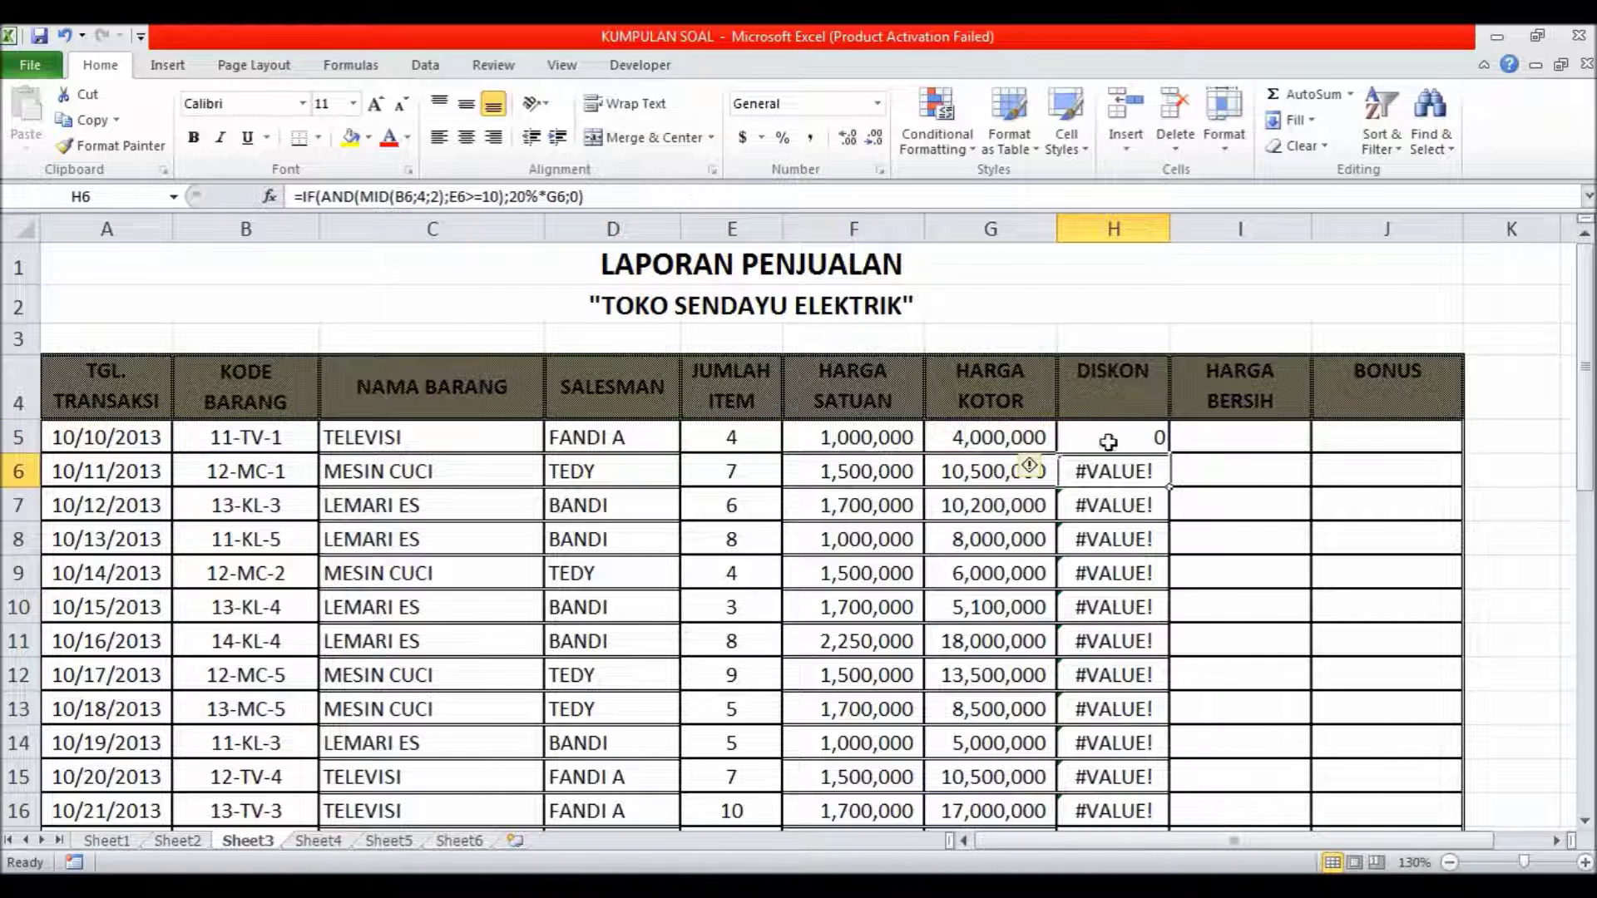
- Copy the corrected discount formula from H5 down the DISKON column
{"action": "left_click", "coordinate": [1111, 441]}
{"action": "left_click_drag", "start_coordinate": [1165, 455], "coordinate": [1195, 813]}
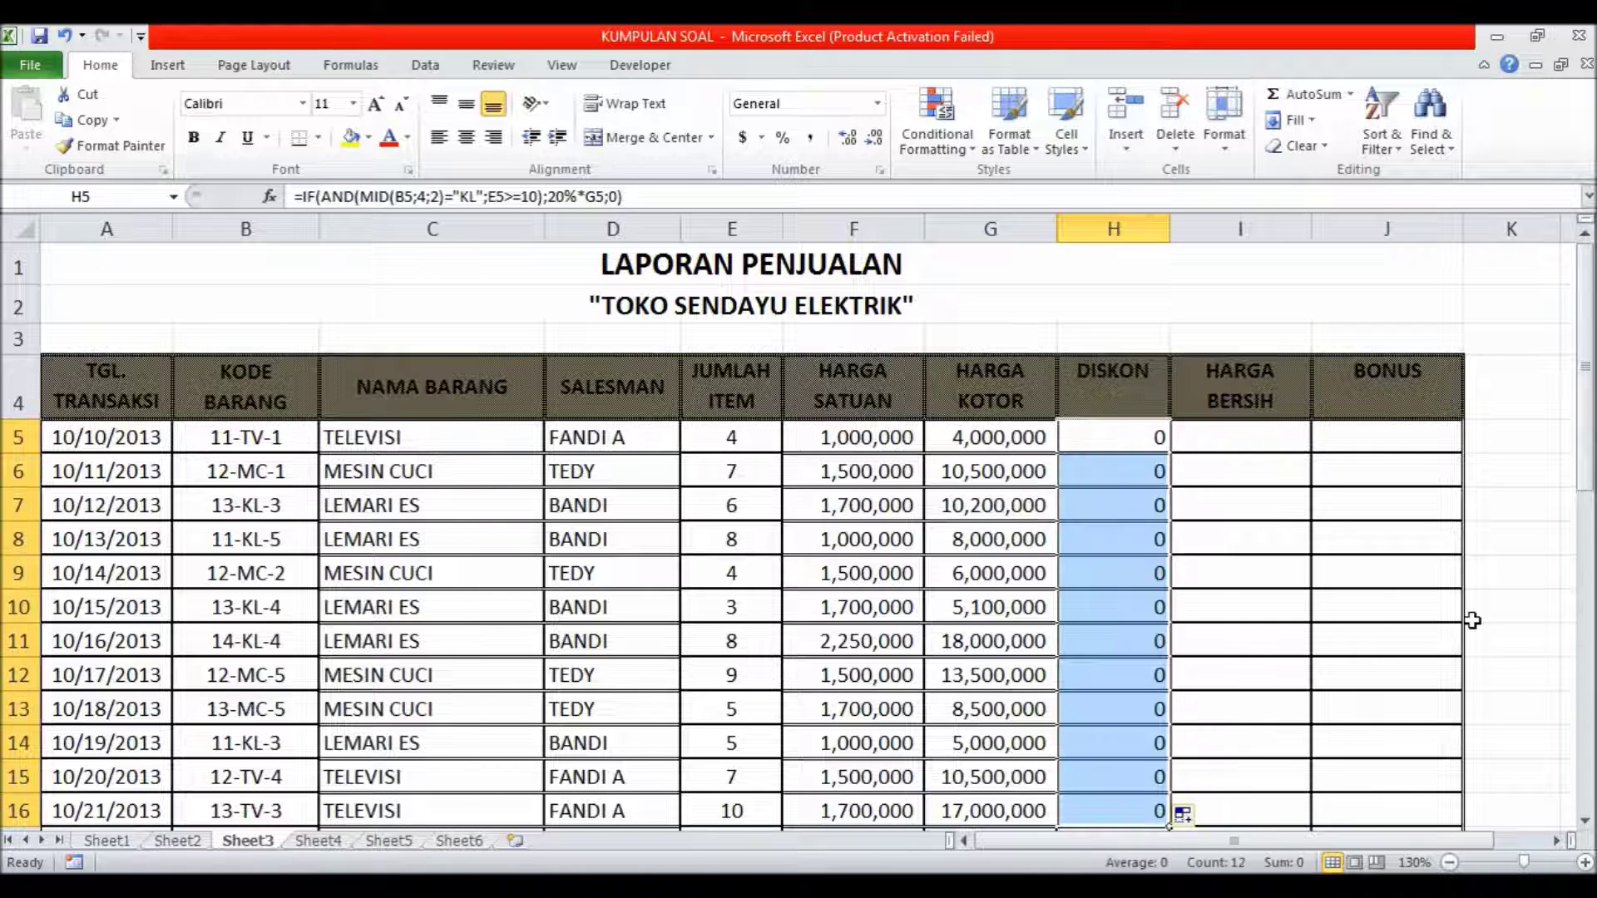
{"action": "left_click_drag", "start_coordinate": [1585, 425], "coordinate": [1588, 479]}
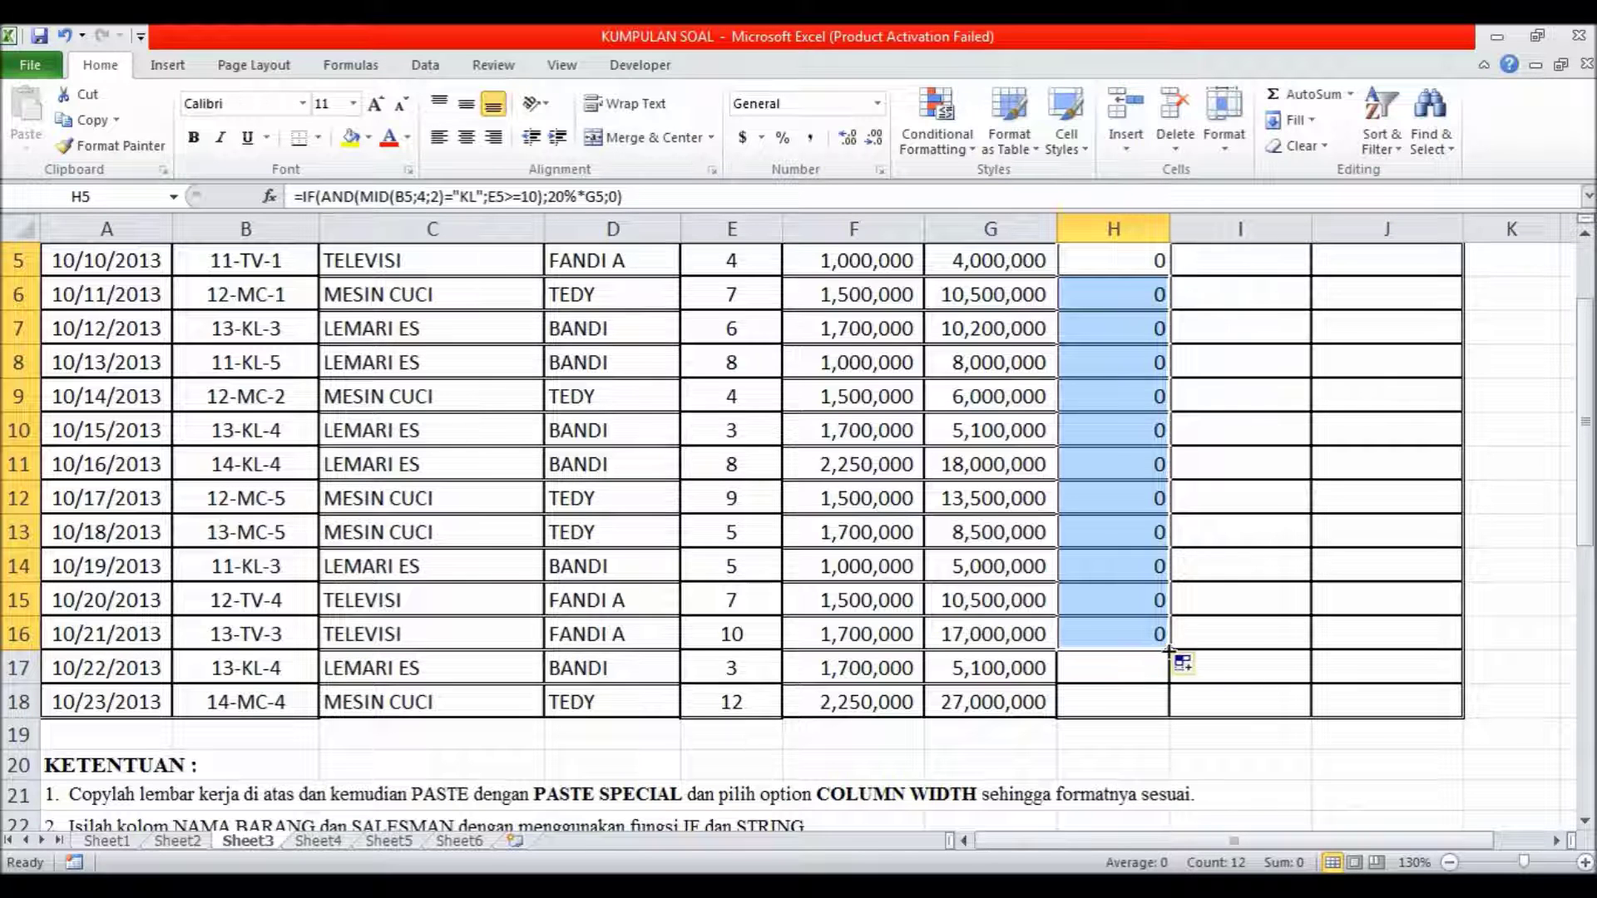
{"action": "left_click_drag", "start_coordinate": [1169, 651], "coordinate": [1168, 717]}
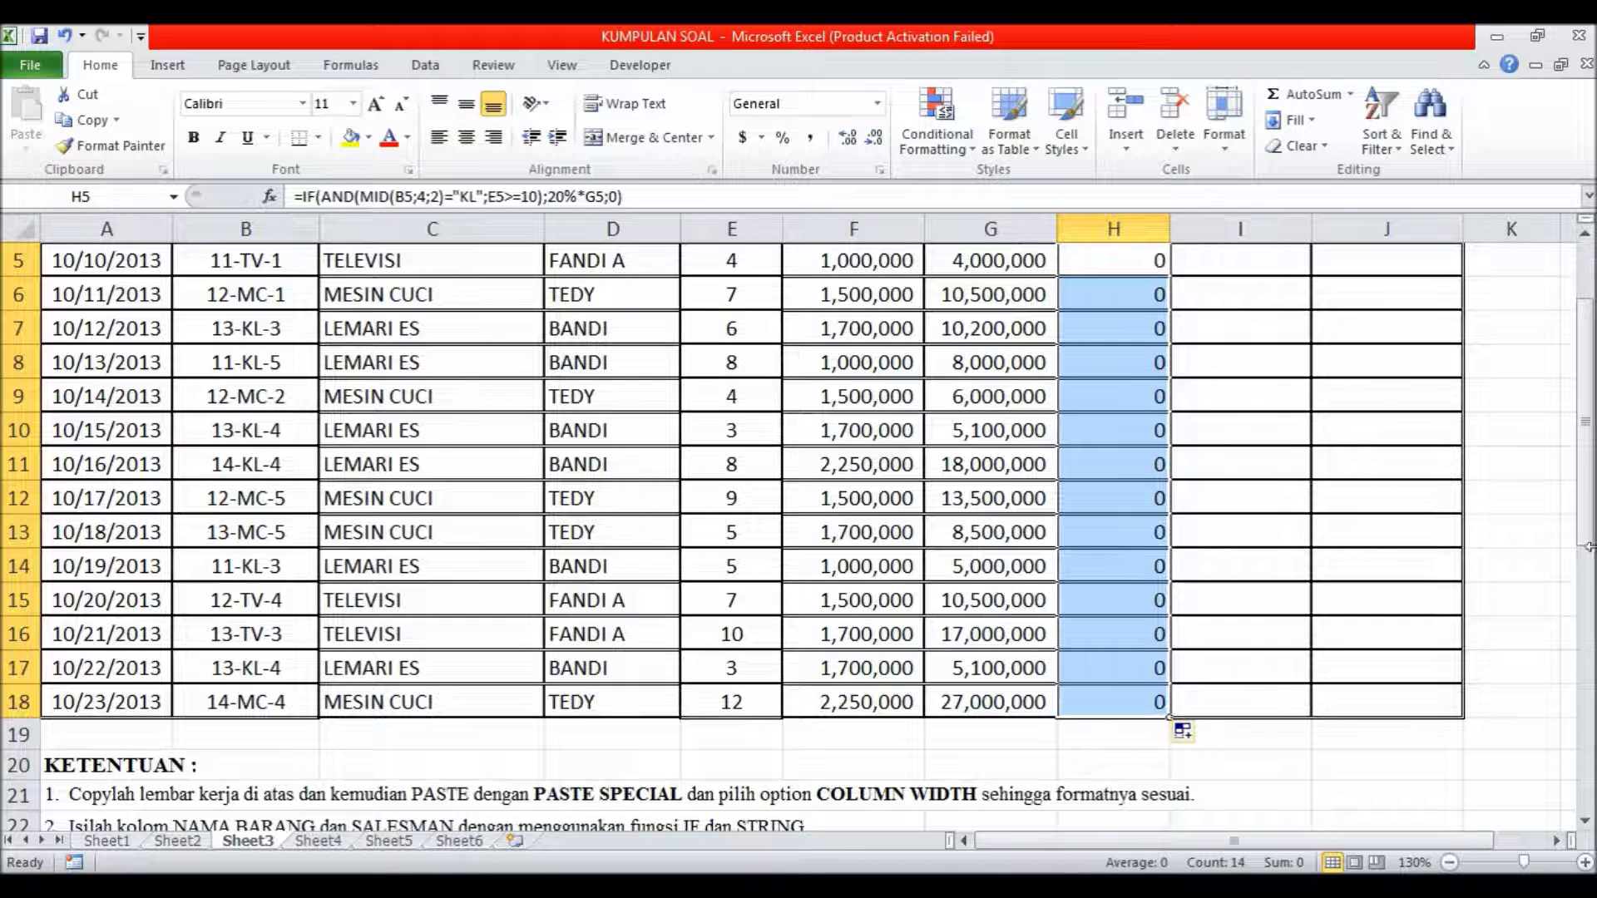
{"action": "mouse_move", "coordinate": [1589, 483]}
{"action": "left_mouse_down"}
{"action": "mouse_move", "coordinate": [1591, 420]}
{"action": "mouse_move", "coordinate": [1590, 453]}
{"action": "left_mouse_up"}
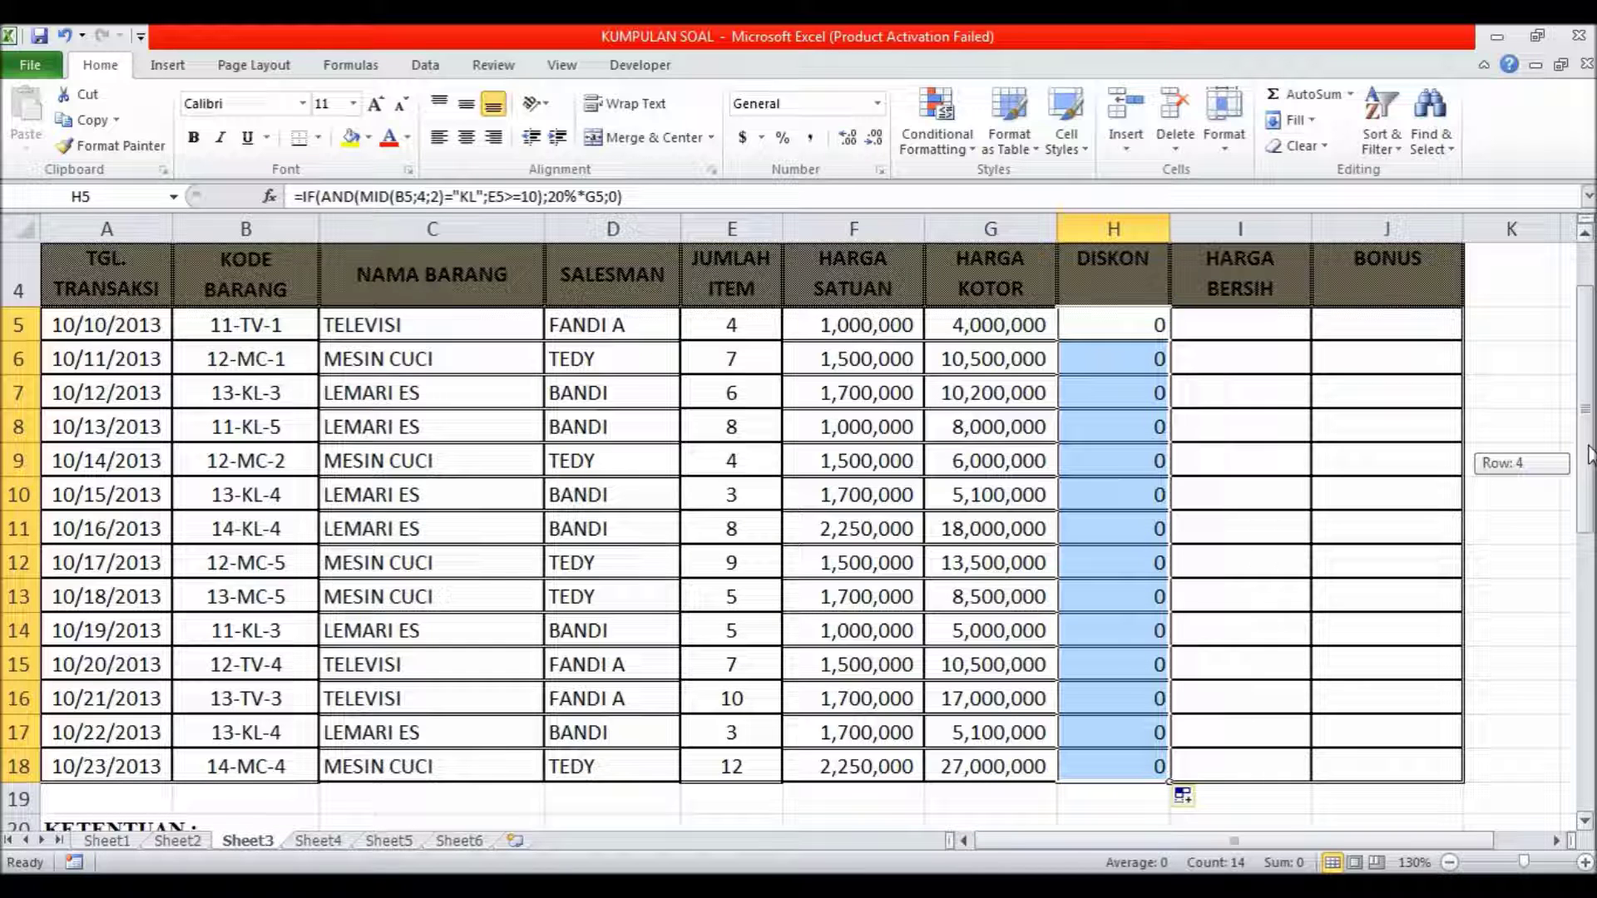
{"action": "mouse_move", "coordinate": [1588, 454]}
{"action": "left_mouse_down"}
{"action": "mouse_move", "coordinate": [1584, 506]}
{"action": "mouse_move", "coordinate": [1584, 387]}
{"action": "left_mouse_up"}
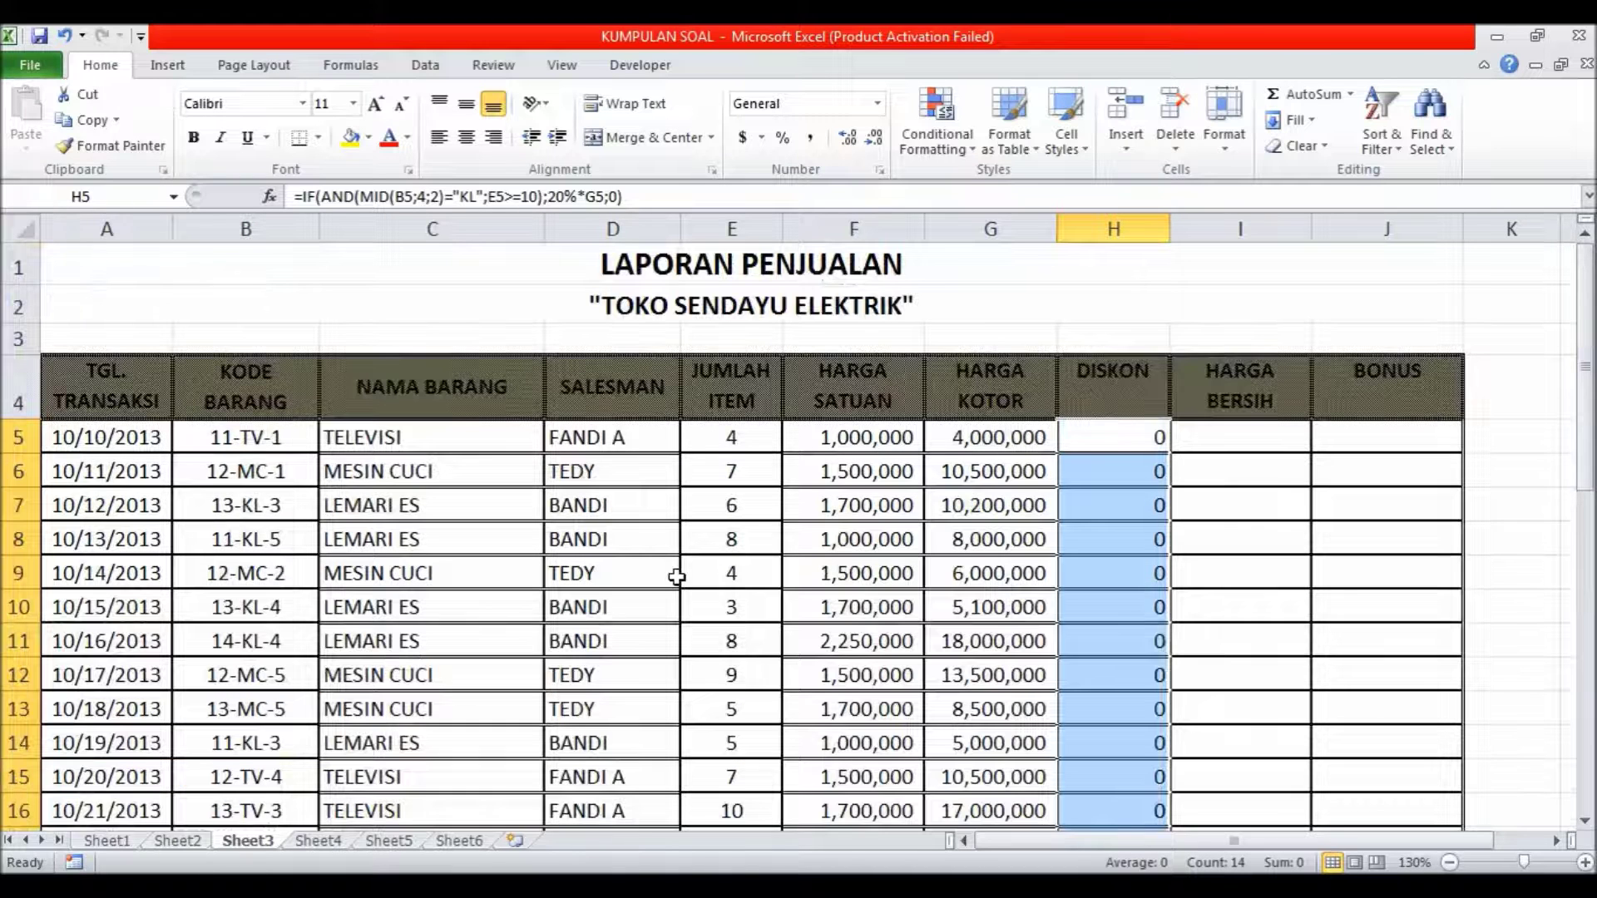
- Change E8's quantity to 10 so row 8's discount becomes 2,000,000
{"action": "left_click", "coordinate": [737, 549]}
{"action": "type", "text": "10"}
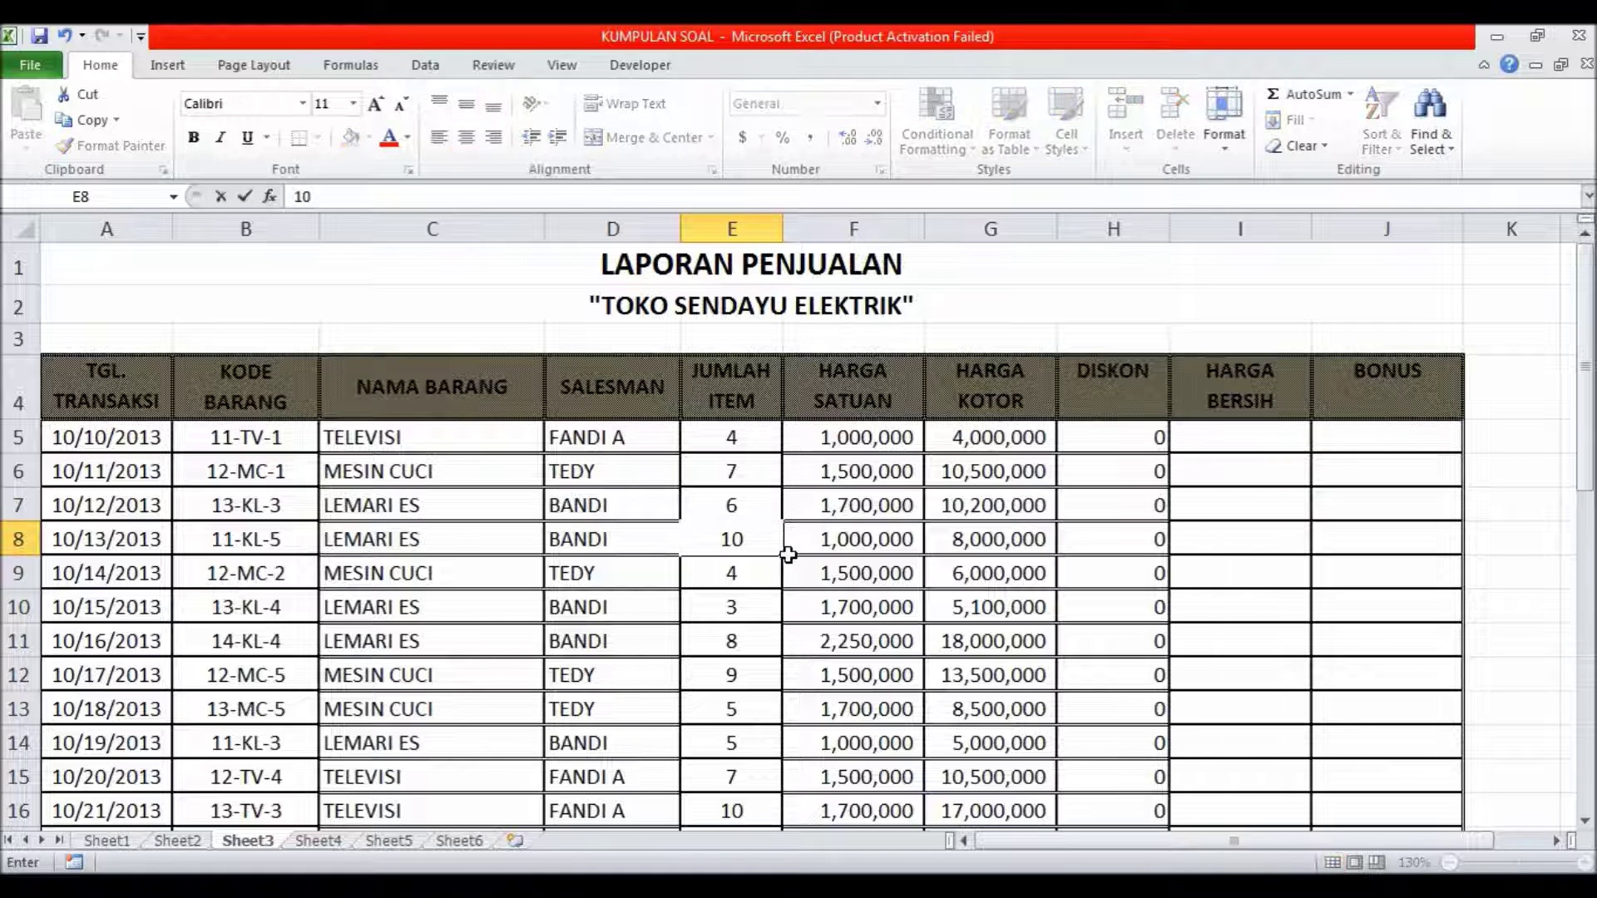
{"action": "key", "text": "Return"}
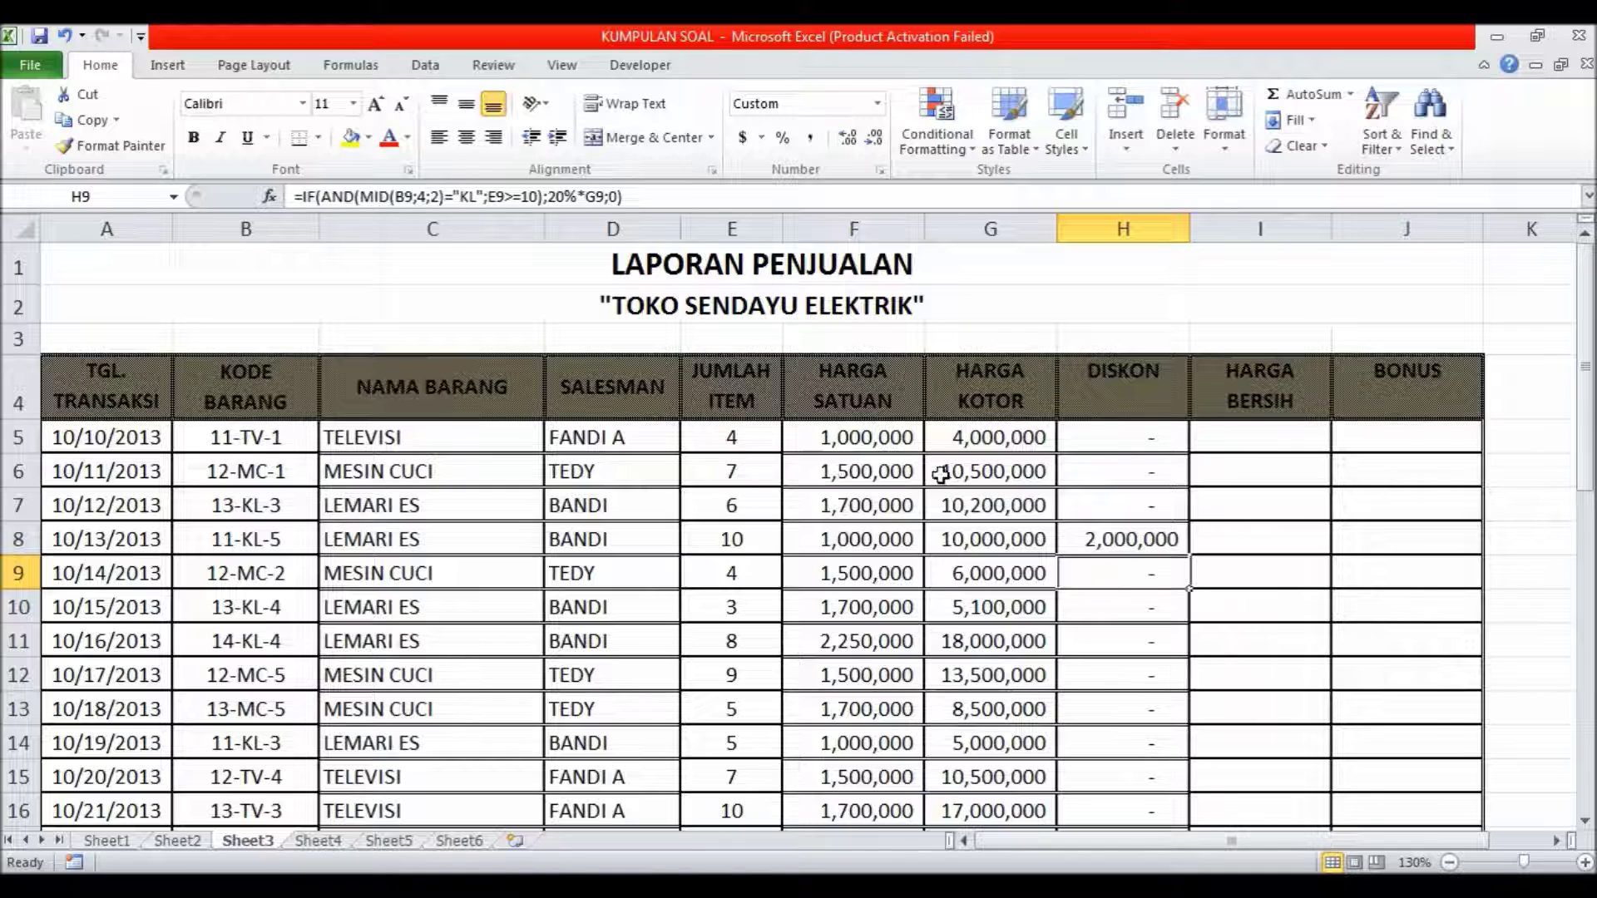
- Enter =G5-H5 in I5 and fill it down through I18
{"action": "left_click", "coordinate": [1254, 442]}
{"action": "type", "text": "="}
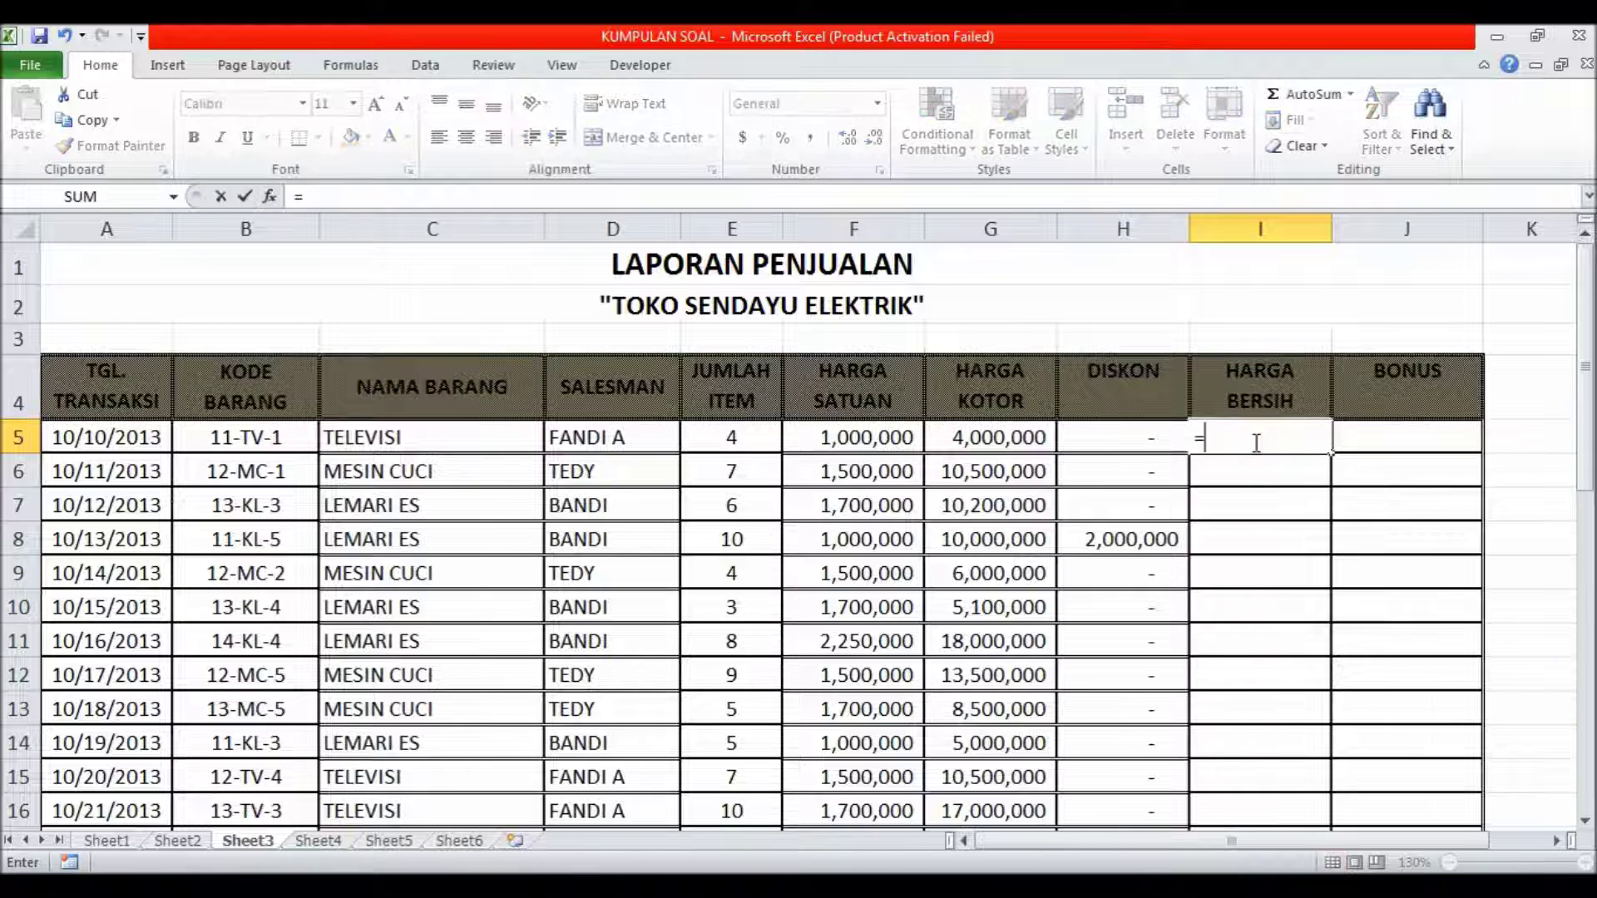
{"action": "left_click", "coordinate": [1001, 436]}
{"action": "type", "text": "-"}
{"action": "left_click", "coordinate": [1118, 446]}
{"action": "key", "text": "Return"}
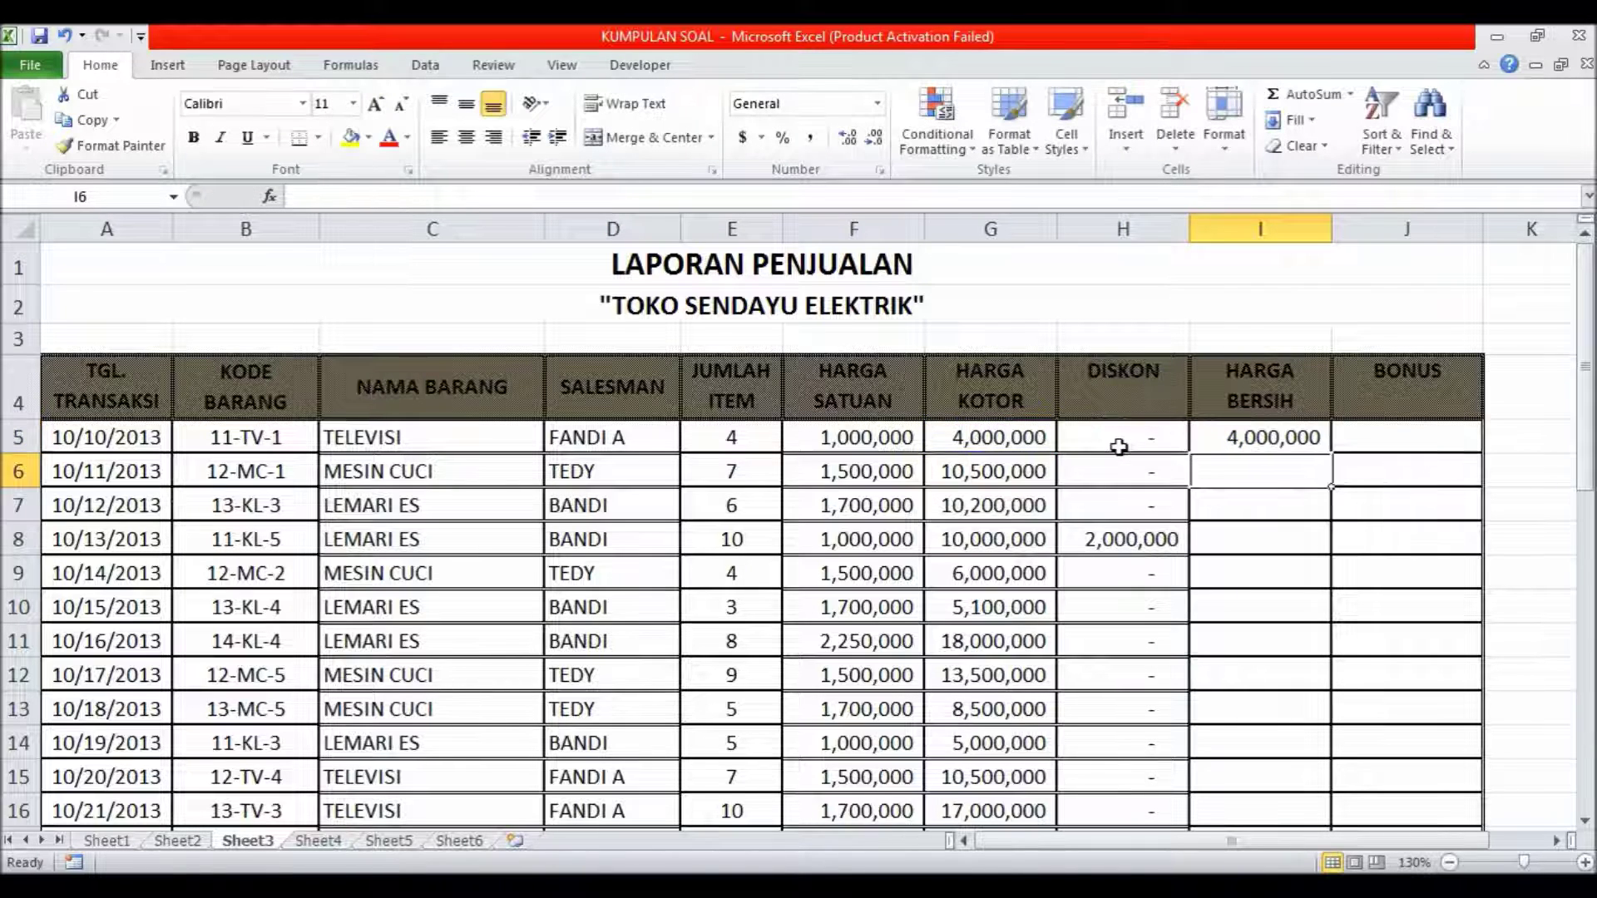
{"action": "left_click", "coordinate": [1268, 434]}
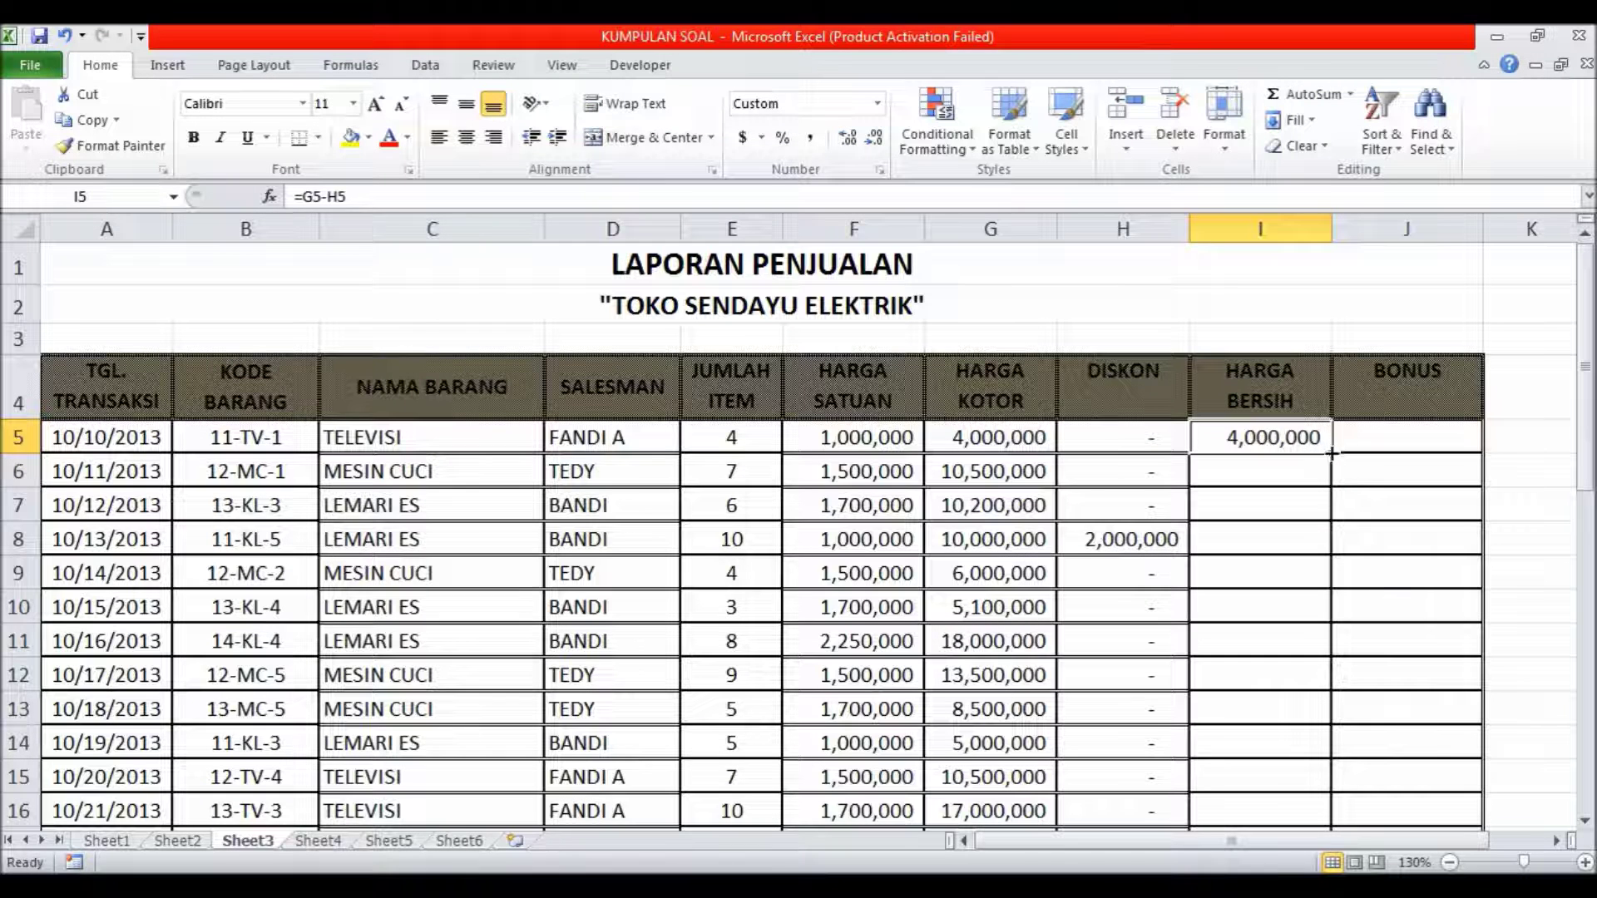
{"action": "left_click_drag", "start_coordinate": [1330, 453], "coordinate": [1331, 774]}
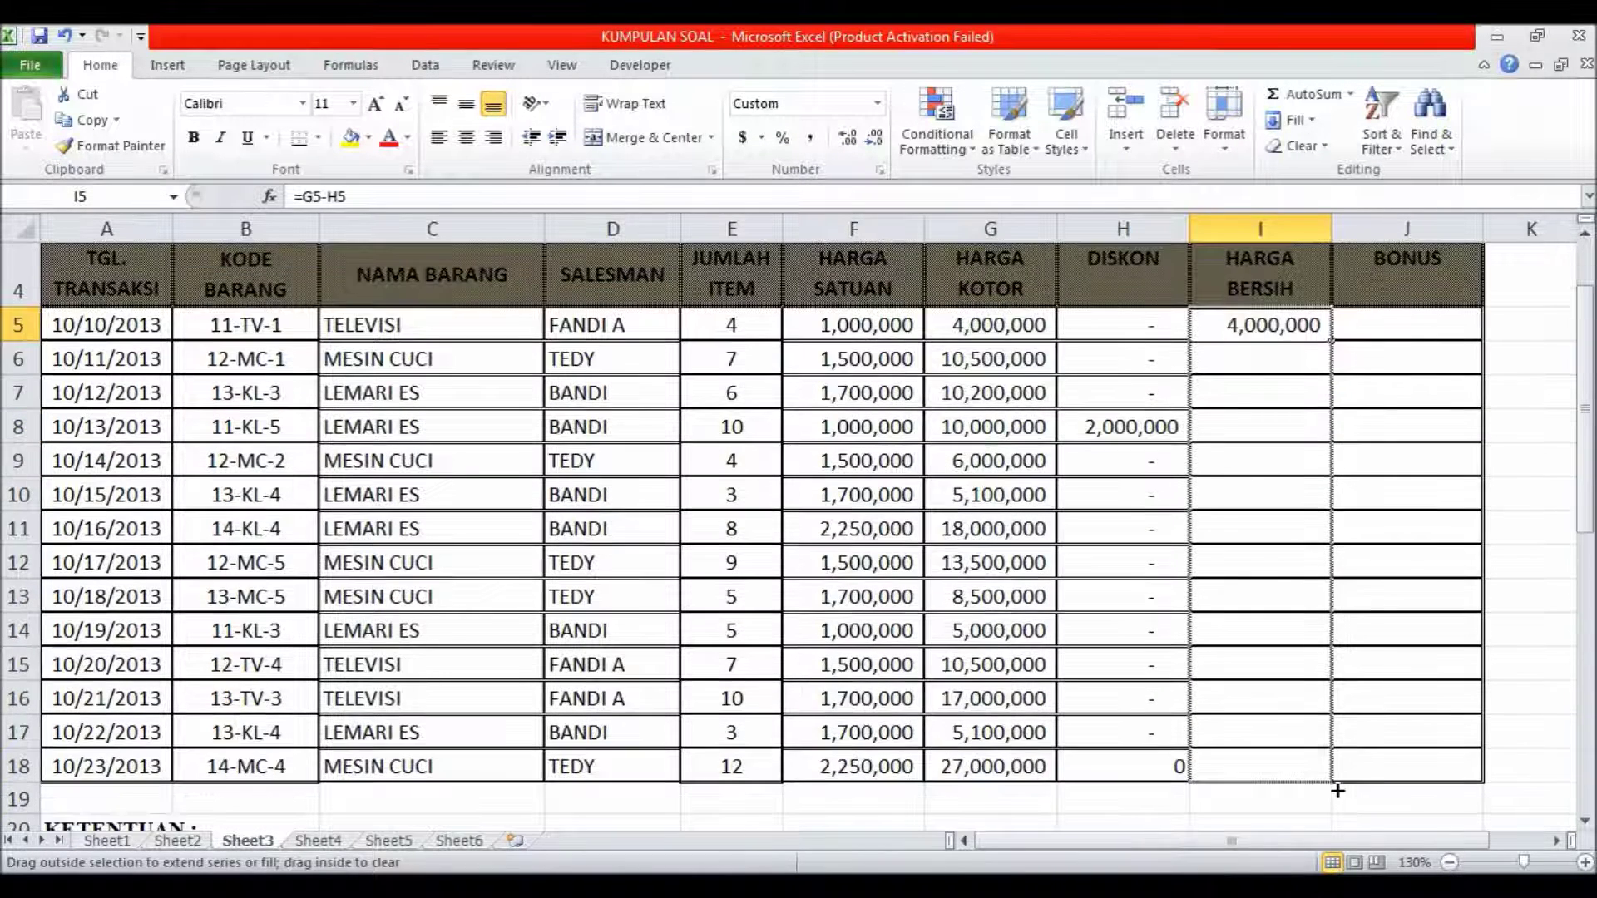
{"action": "left_click_drag", "start_coordinate": [1331, 782], "coordinate": [1335, 791]}
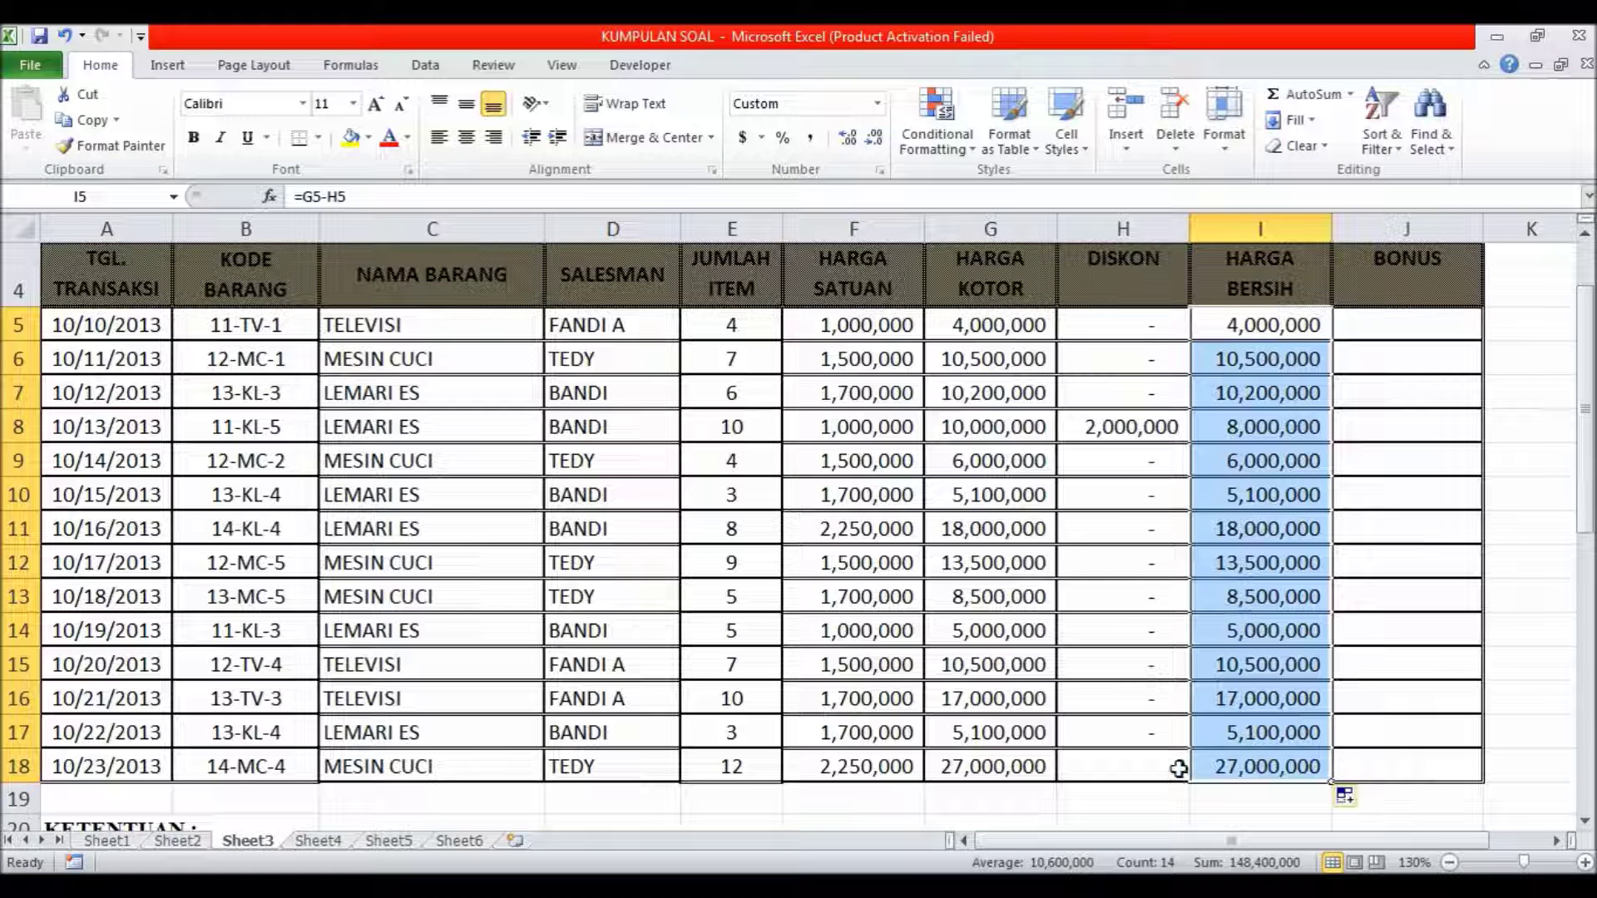
- Extend the discount formula from H17 down to H18
{"action": "left_click", "coordinate": [1181, 741]}
{"action": "left_click_drag", "start_coordinate": [1182, 741], "coordinate": [1204, 815]}
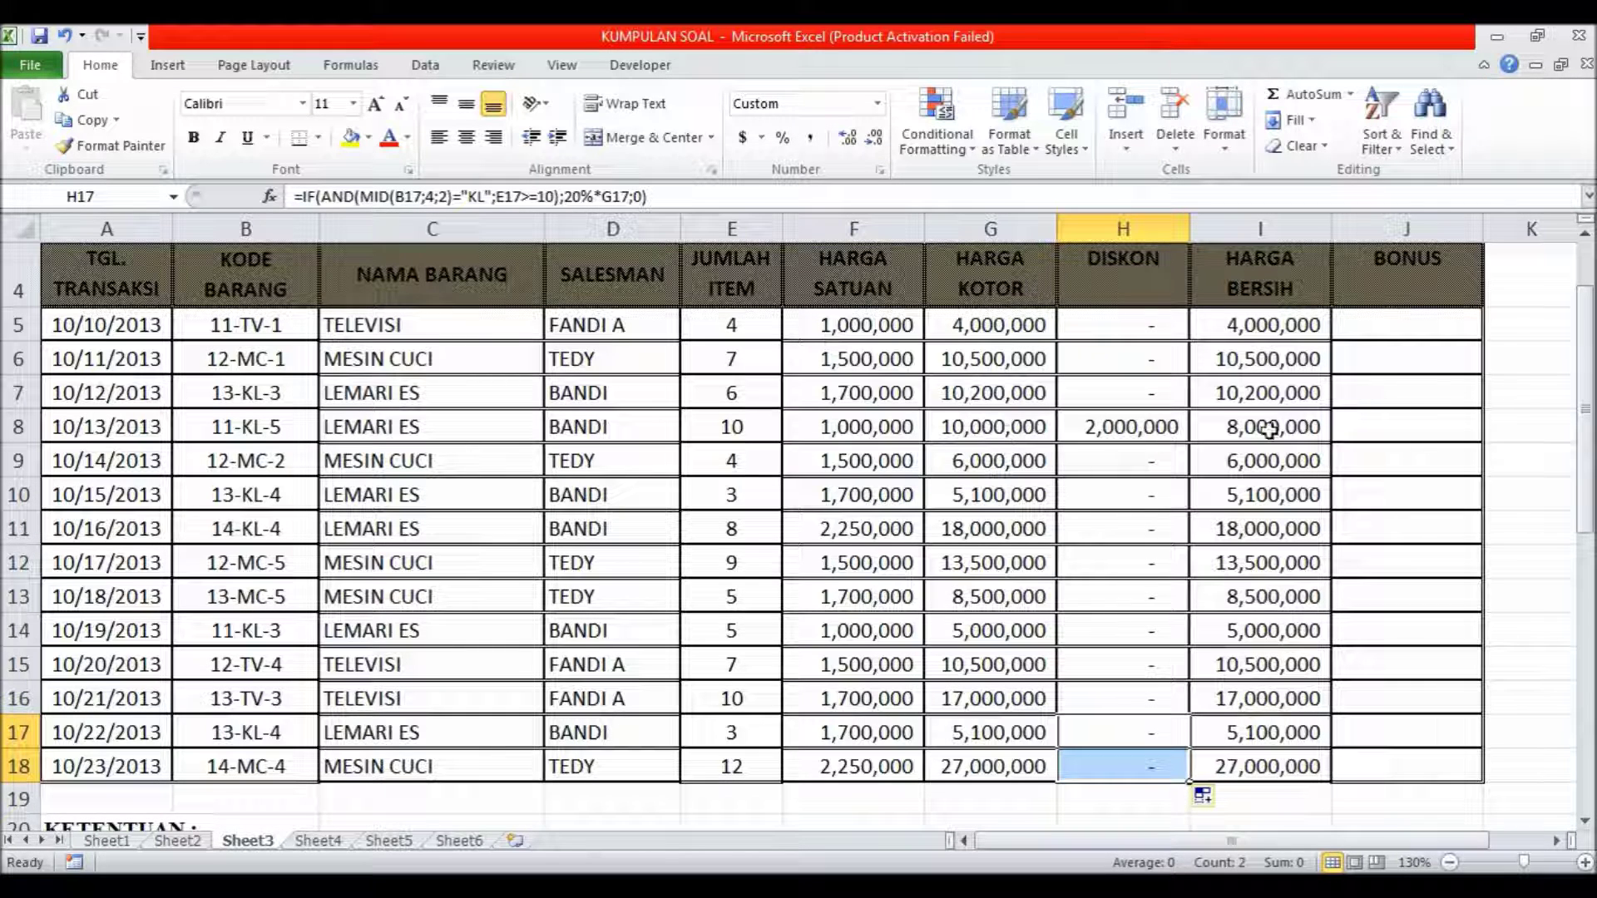
{"action": "scroll", "coordinate": [1497, 374], "scroll_direction": "up", "scroll_amount": 1}
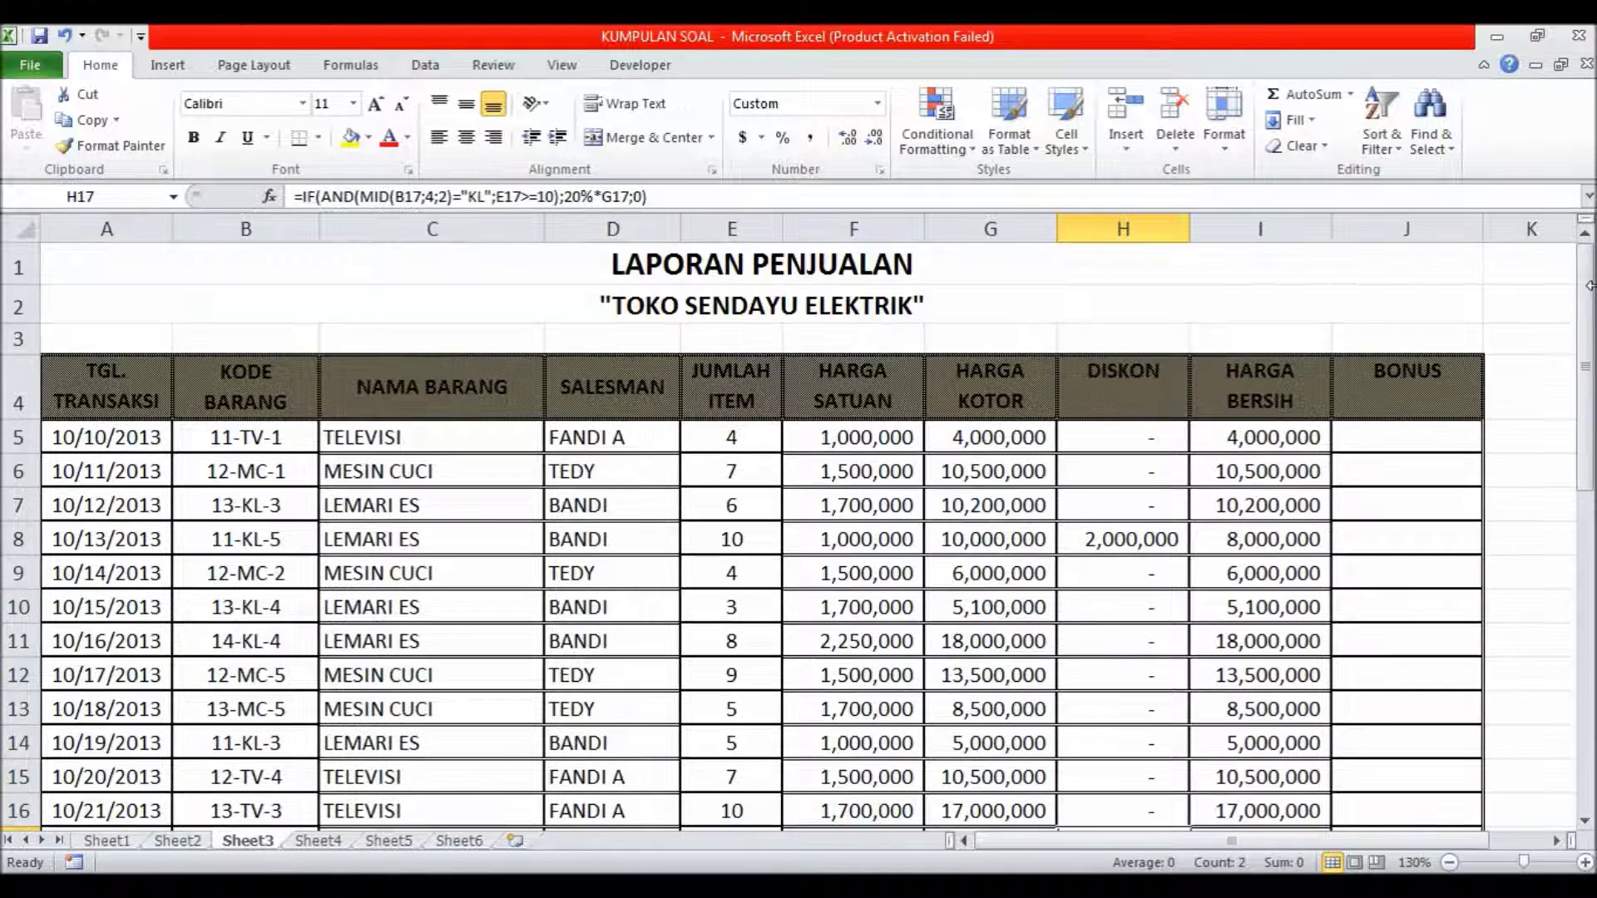
{"action": "left_click", "coordinate": [1347, 435]}
{"action": "left_click_drag", "start_coordinate": [1591, 346], "coordinate": [1580, 570]}
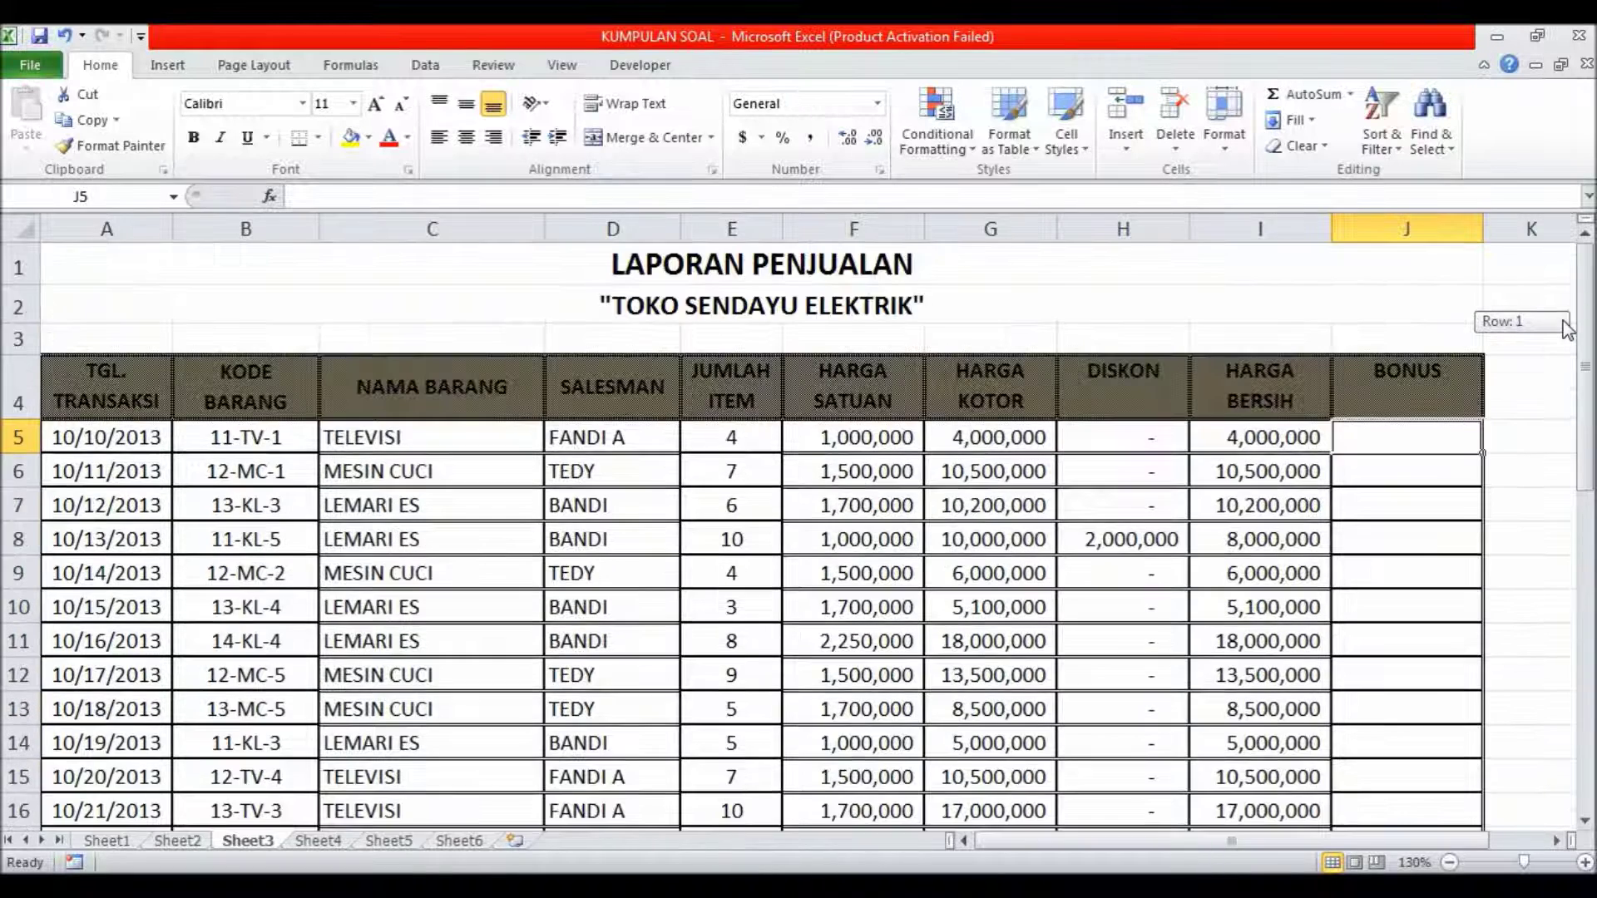
{"action": "left_click_drag", "start_coordinate": [1580, 570], "coordinate": [1580, 333]}
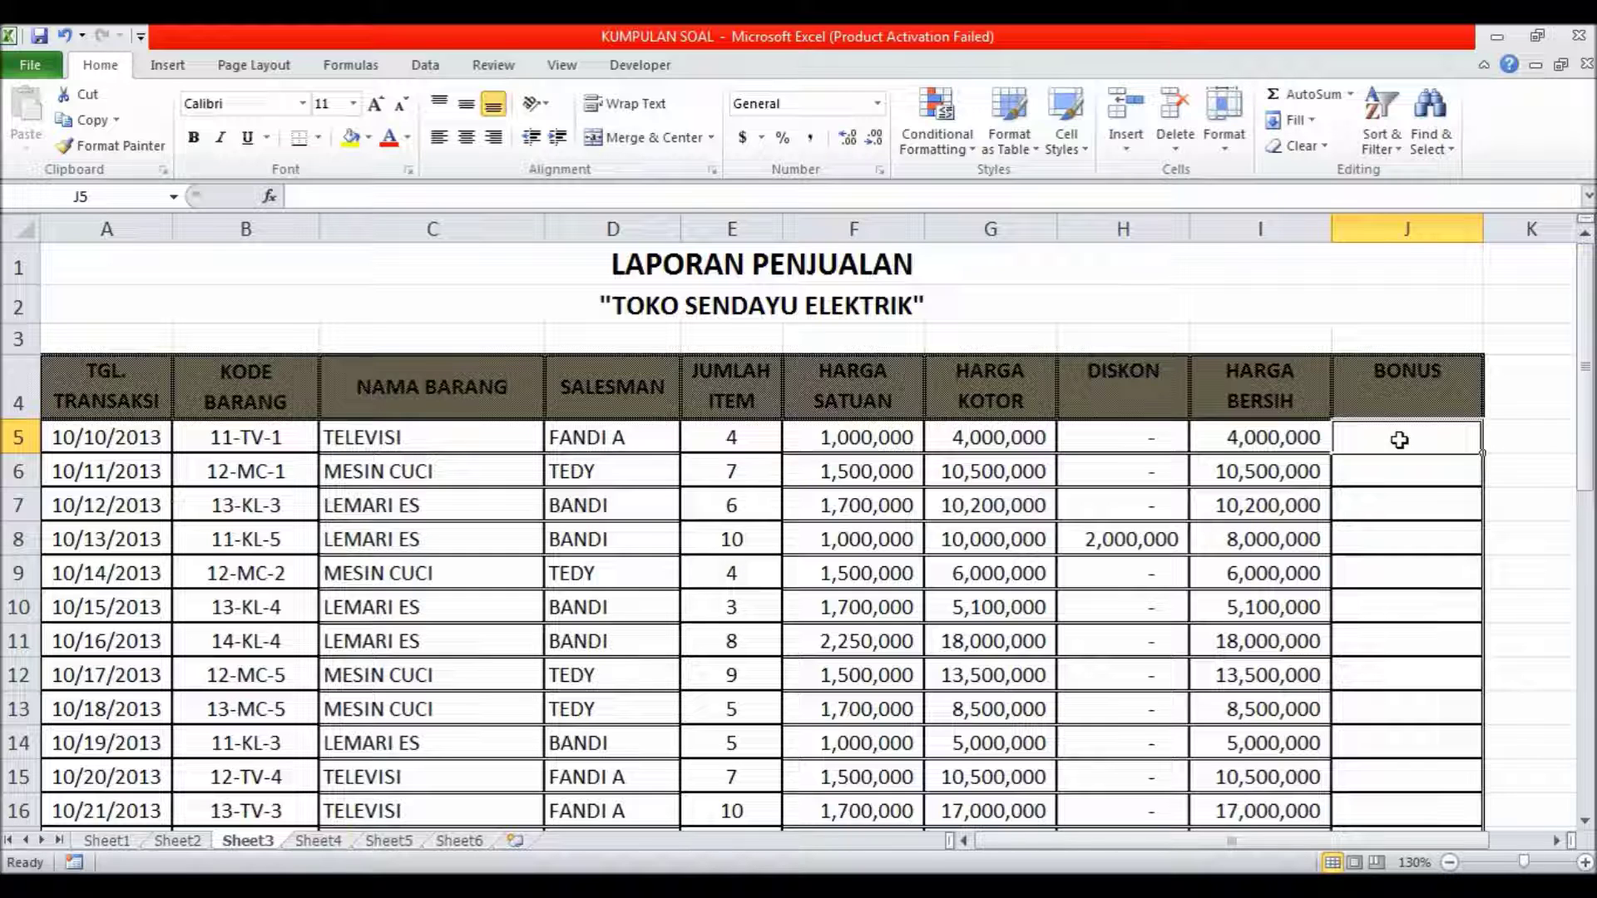
{"action": "type", "text": "="}
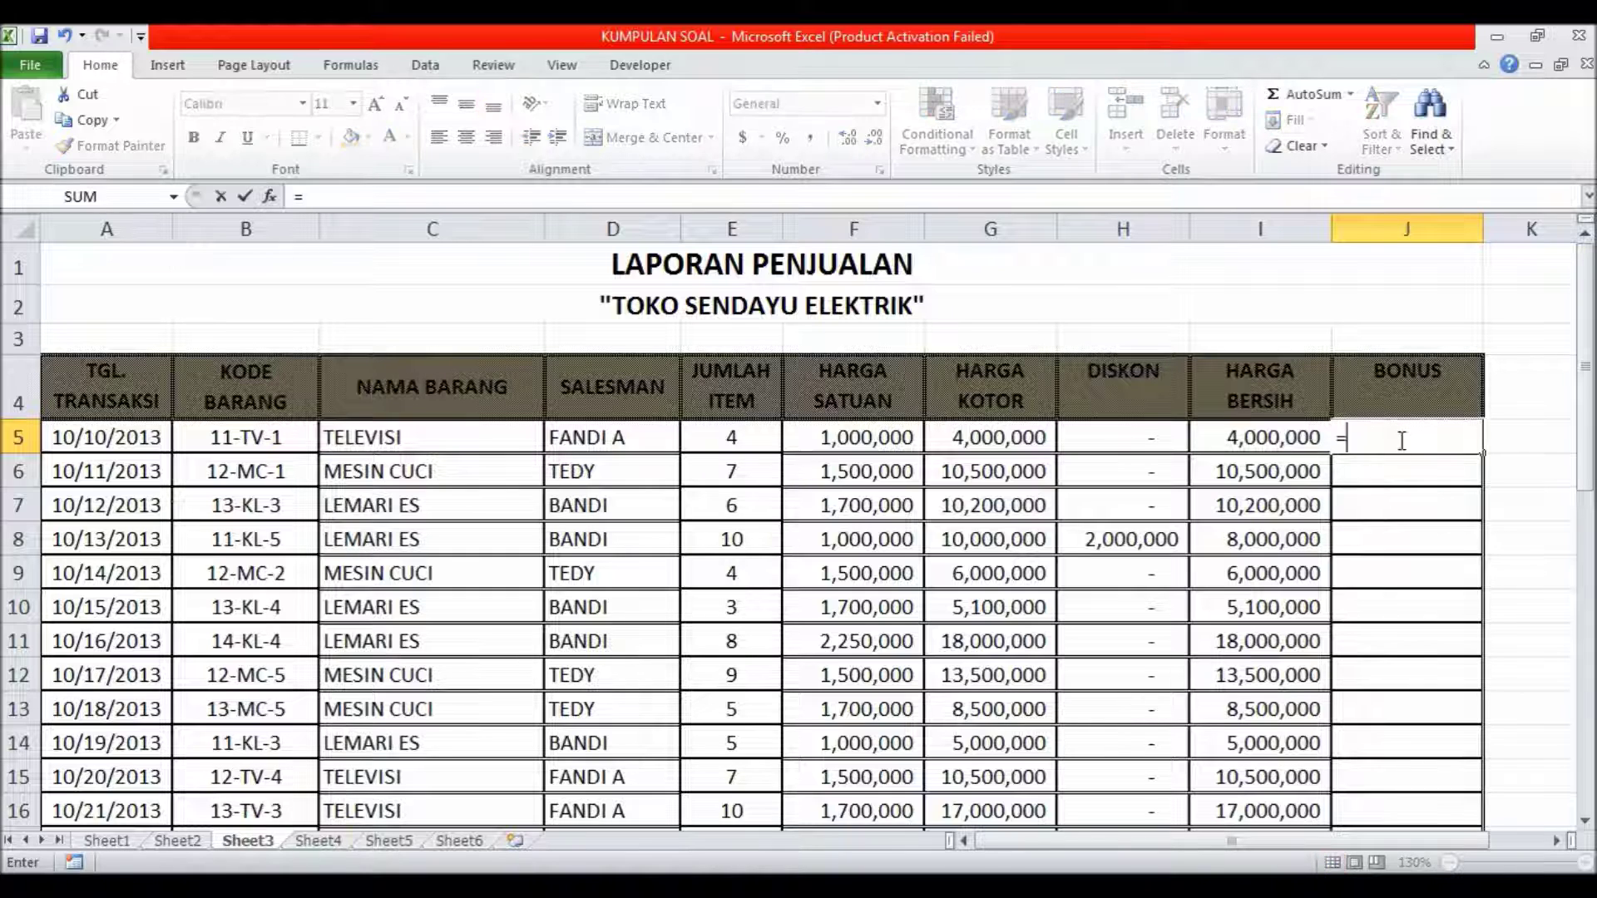
{"action": "type", "text": "if"}
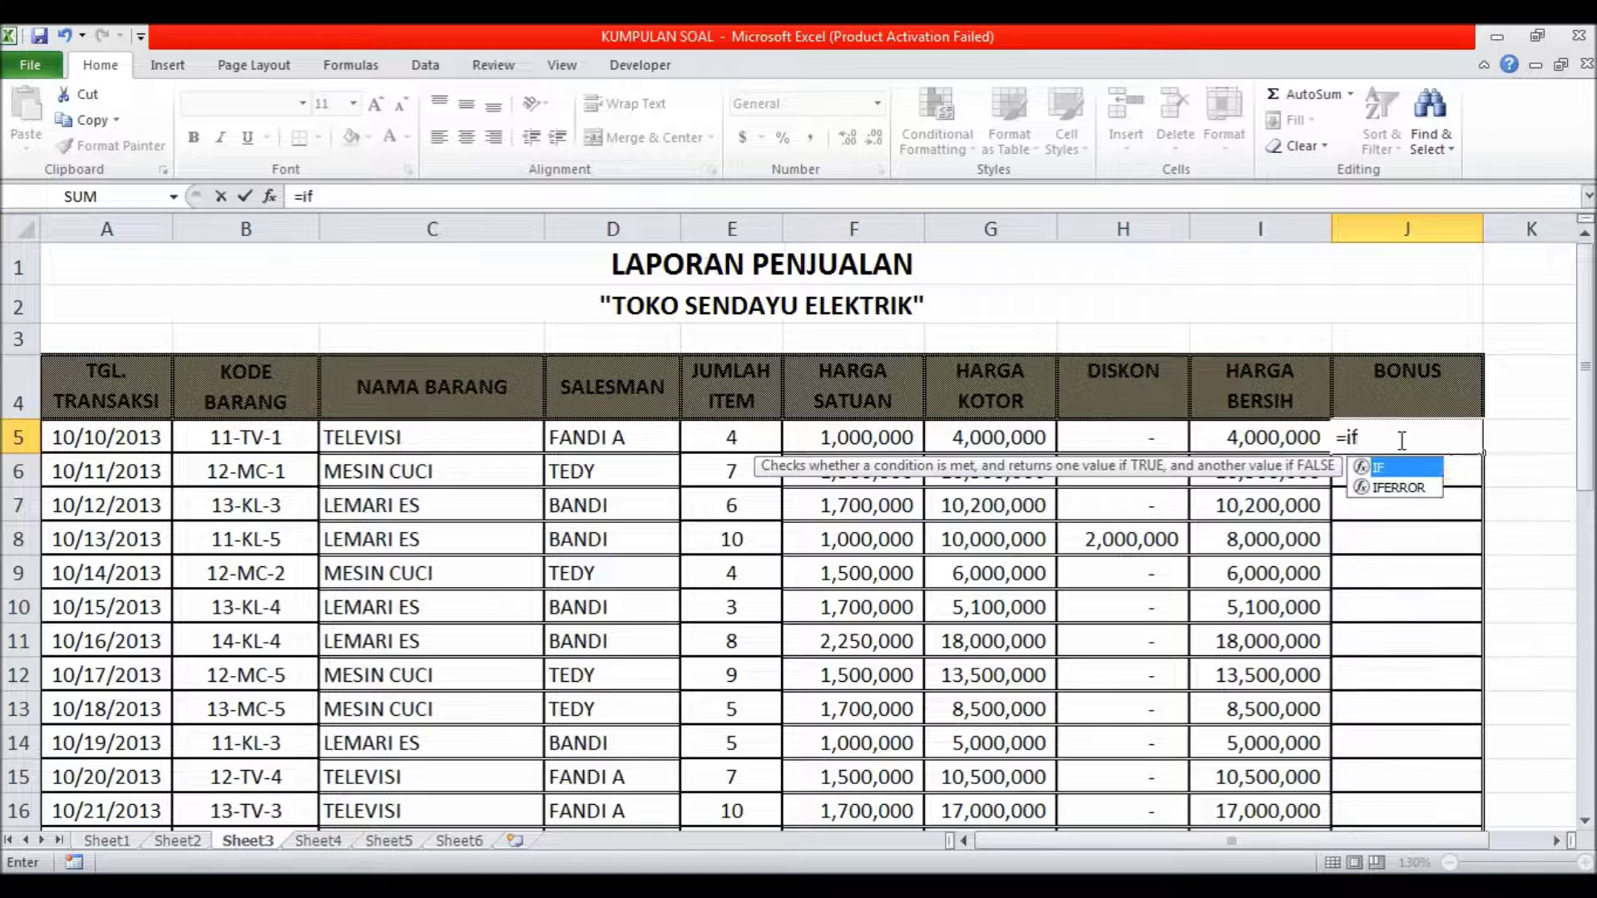
{"action": "type", "text": "(r"}
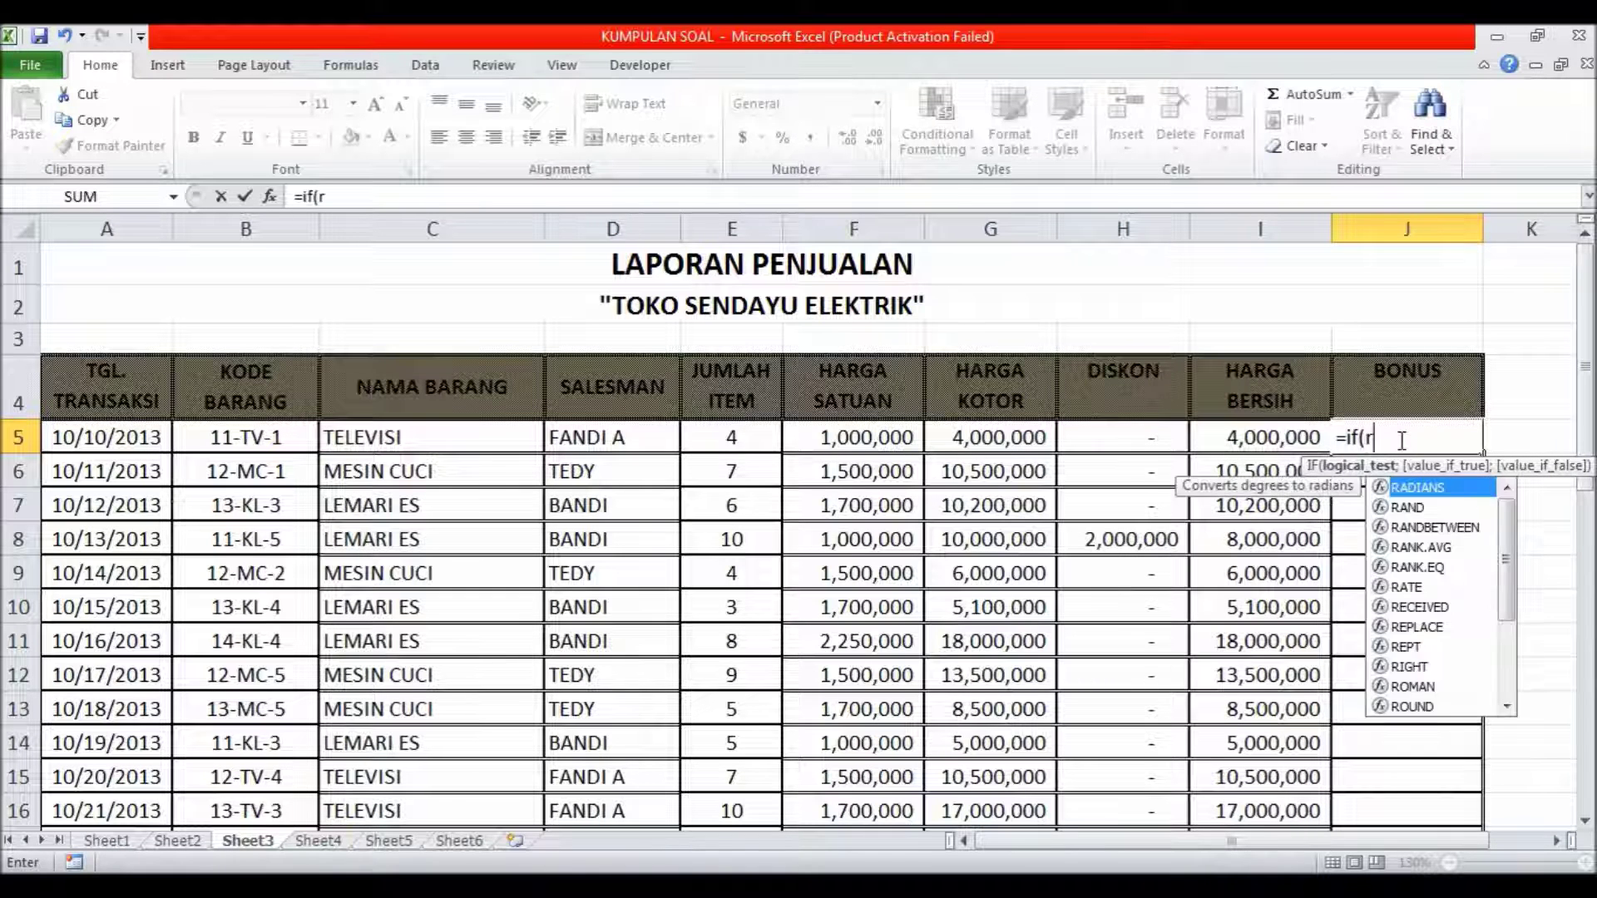
{"action": "type", "text": "ight("}
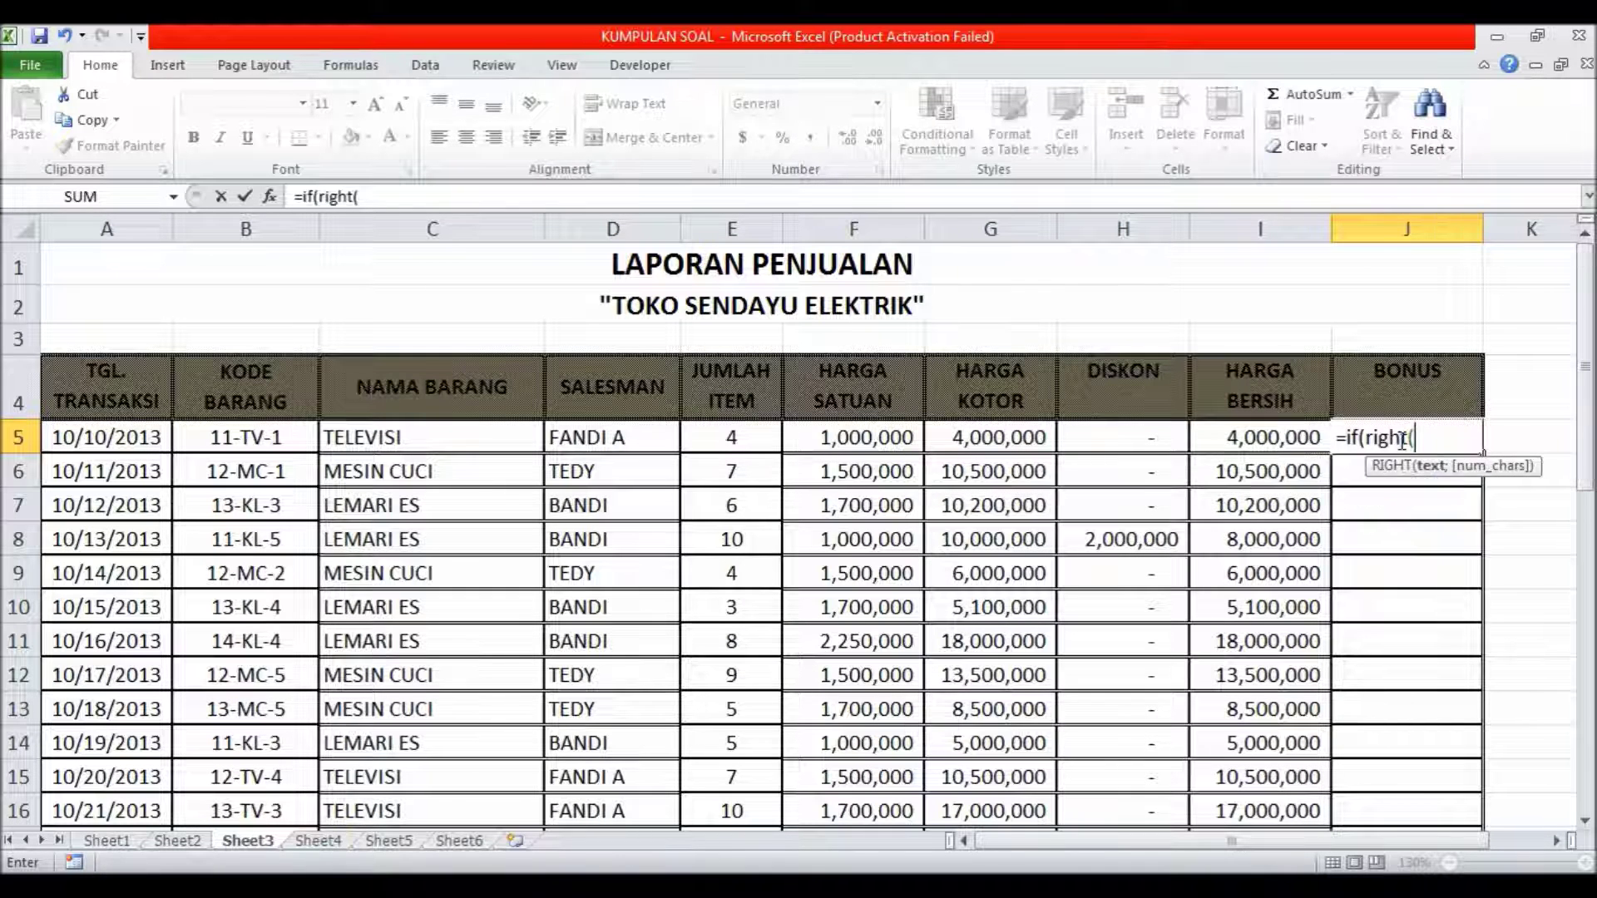
- Enter =if(right(B5;1)="1";"T_SHIRT in J5 and accept Excel's closing-parenthesis correction
{"action": "left_click", "coordinate": [281, 446]}
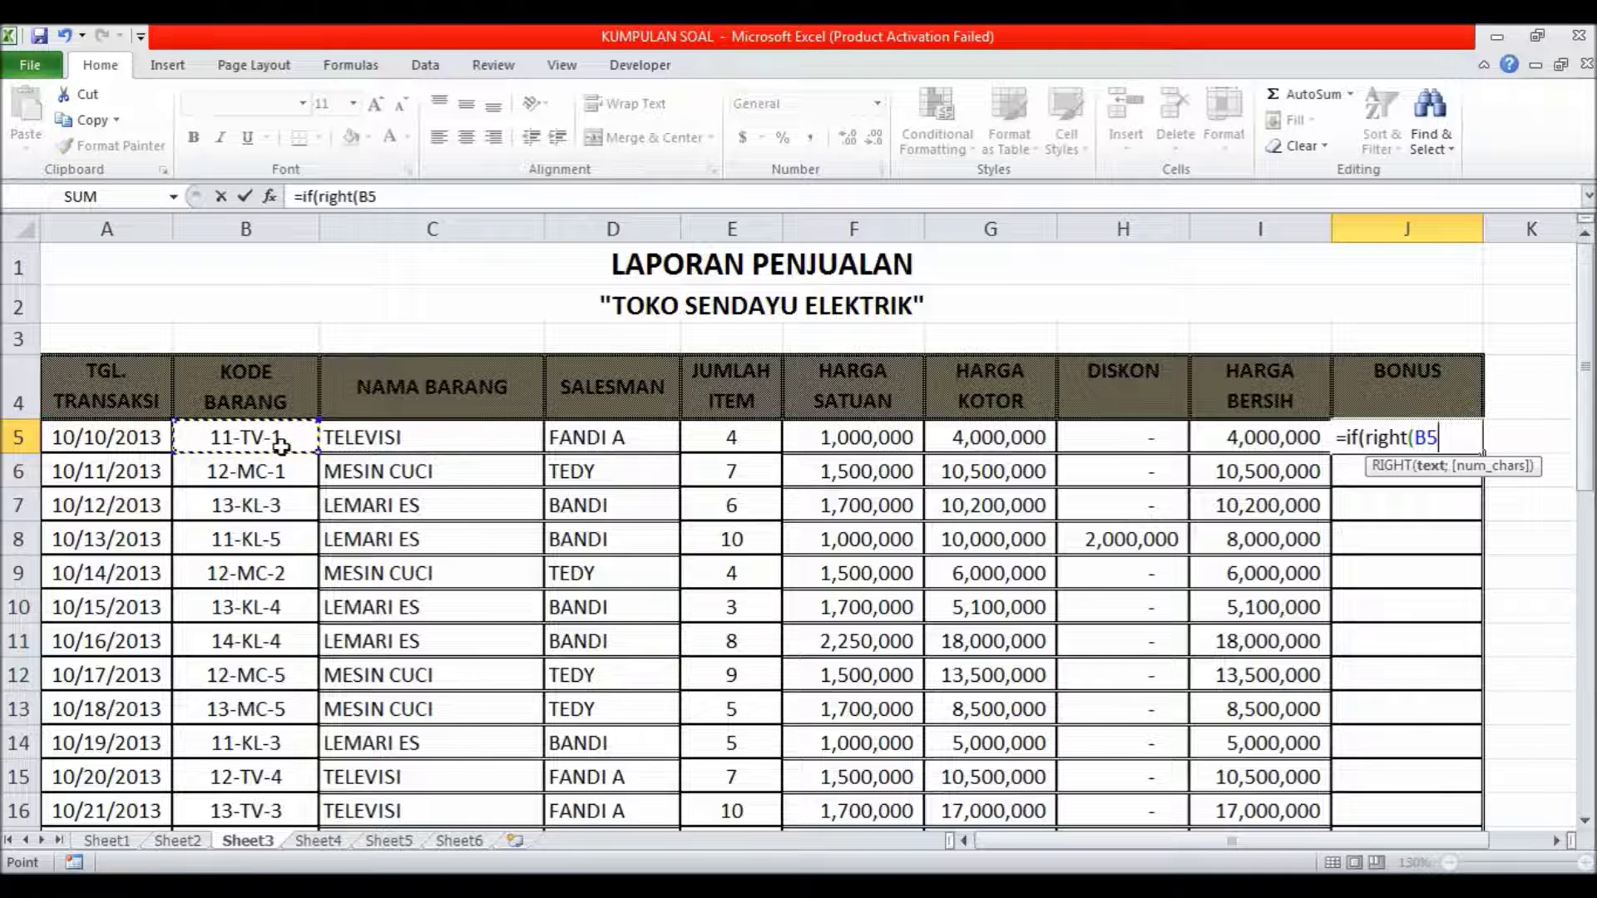
{"action": "type", "text": ";1)=\""}
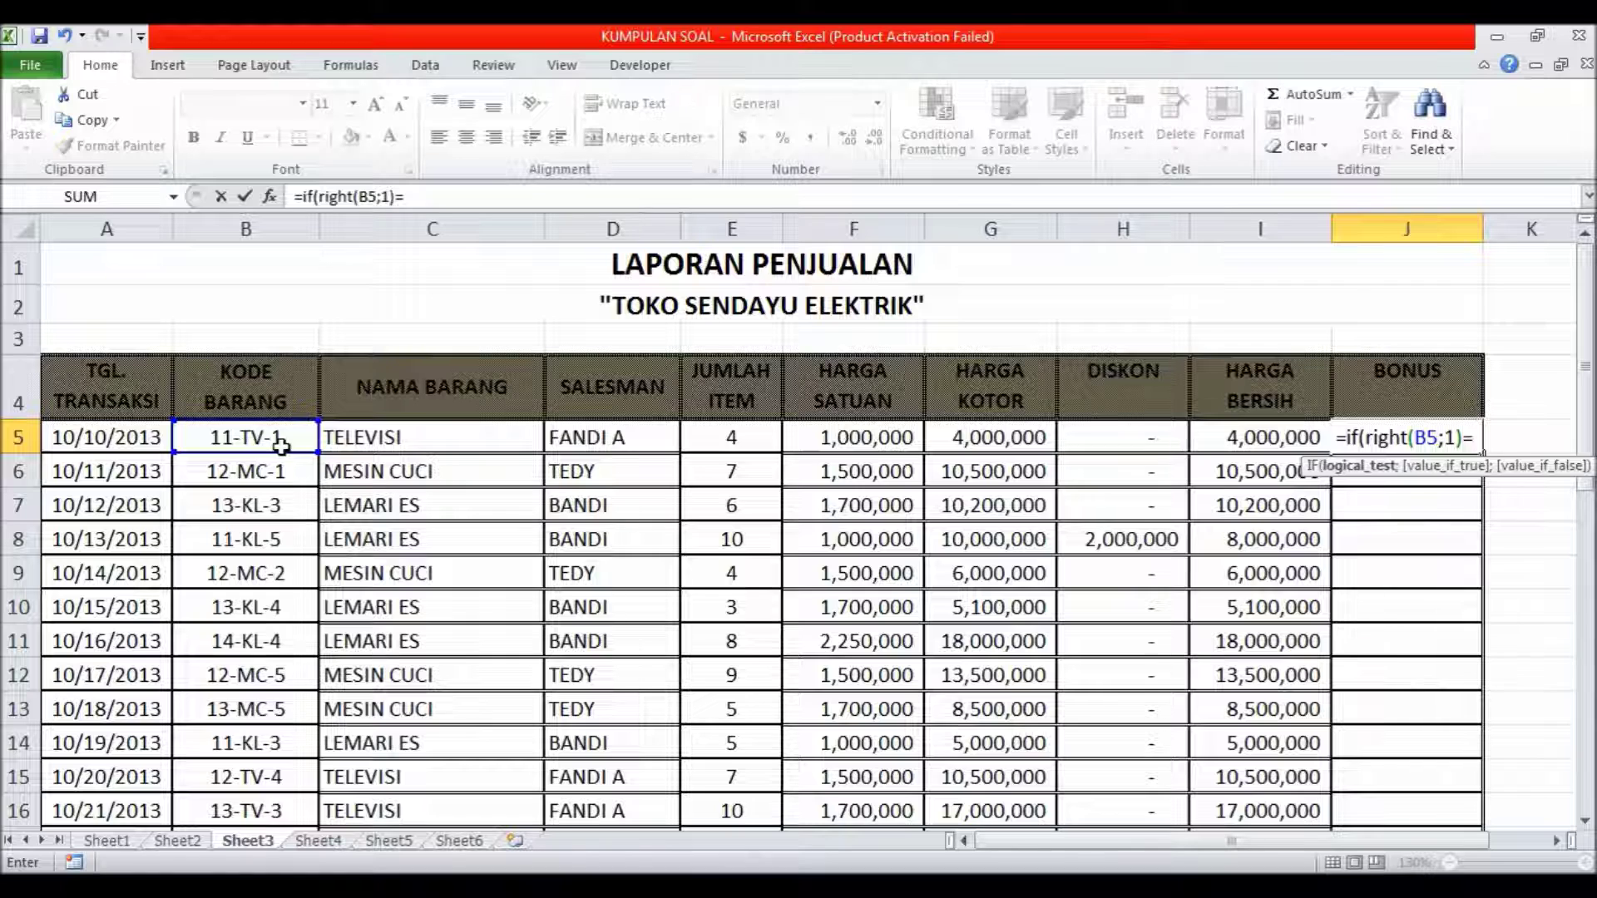
{"action": "type", "text": "1\";"}
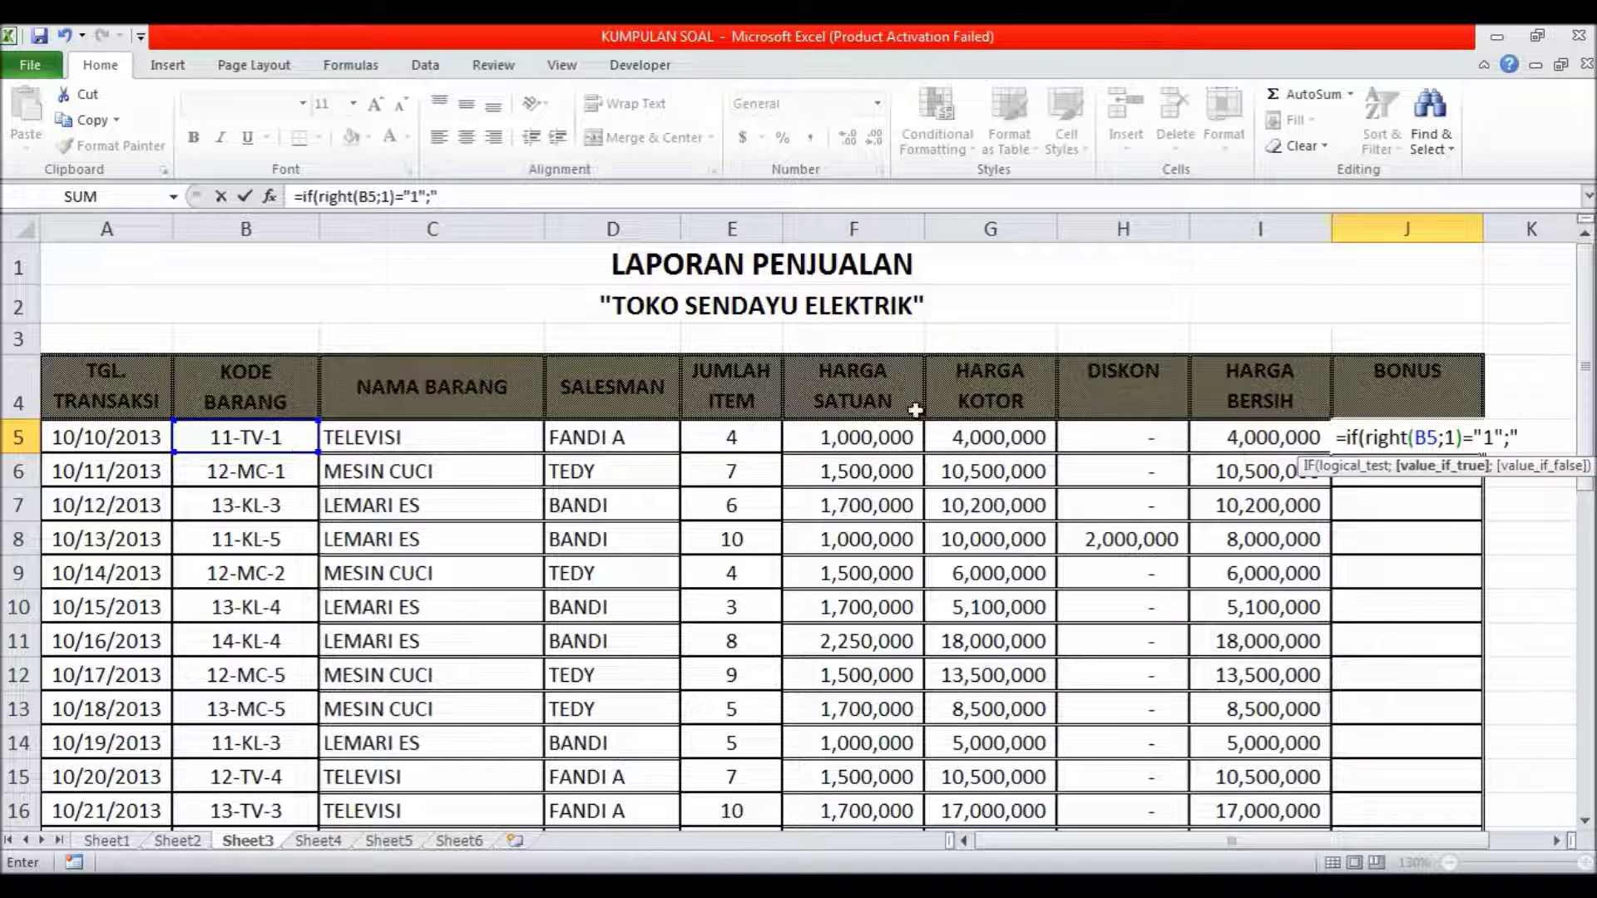
{"action": "left_click", "coordinate": [1584, 377]}
{"action": "mouse_move", "coordinate": [1586, 385]}
{"action": "left_mouse_down"}
{"action": "mouse_move", "coordinate": [1585, 611]}
{"action": "mouse_move", "coordinate": [1583, 377]}
{"action": "left_mouse_up"}
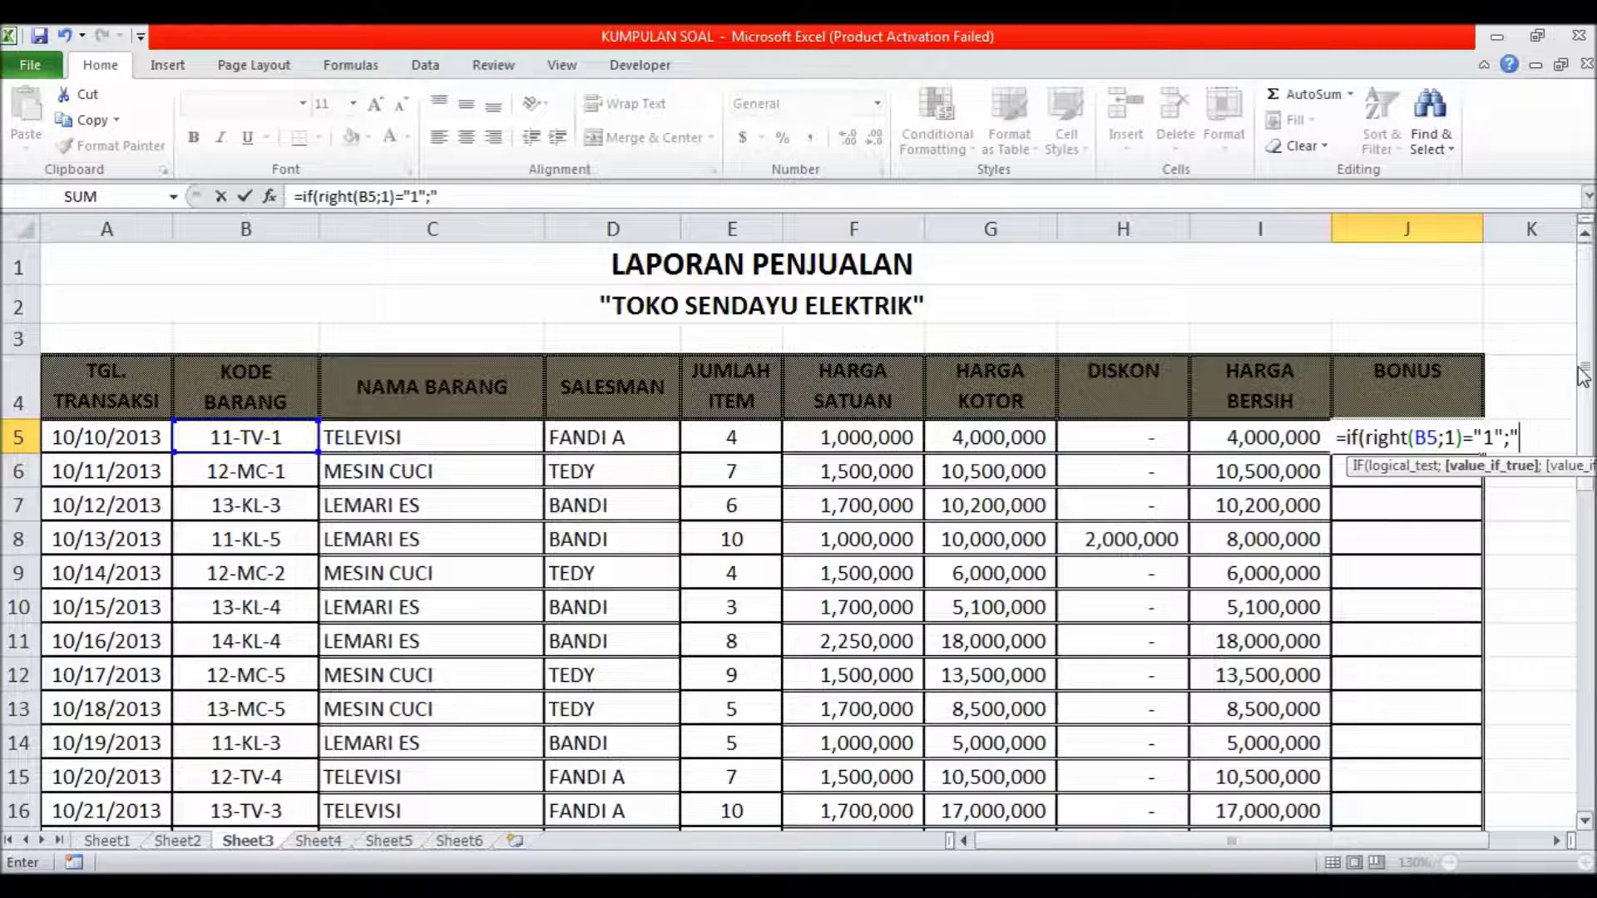
{"action": "type", "text": "T"}
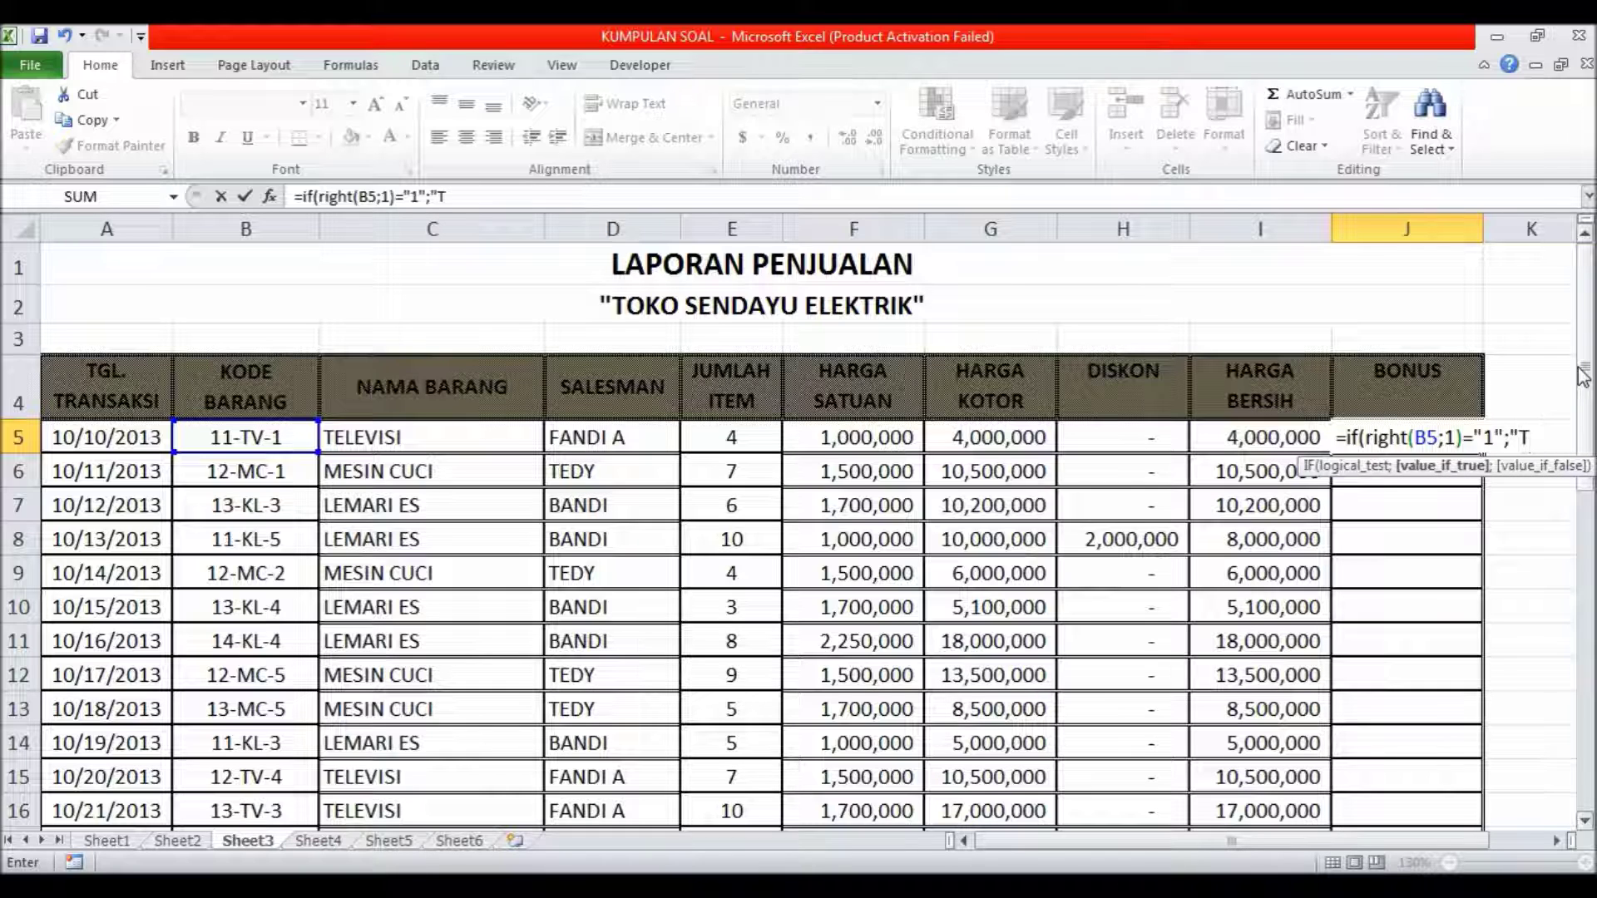
{"action": "type", "text": "_SHIRT"}
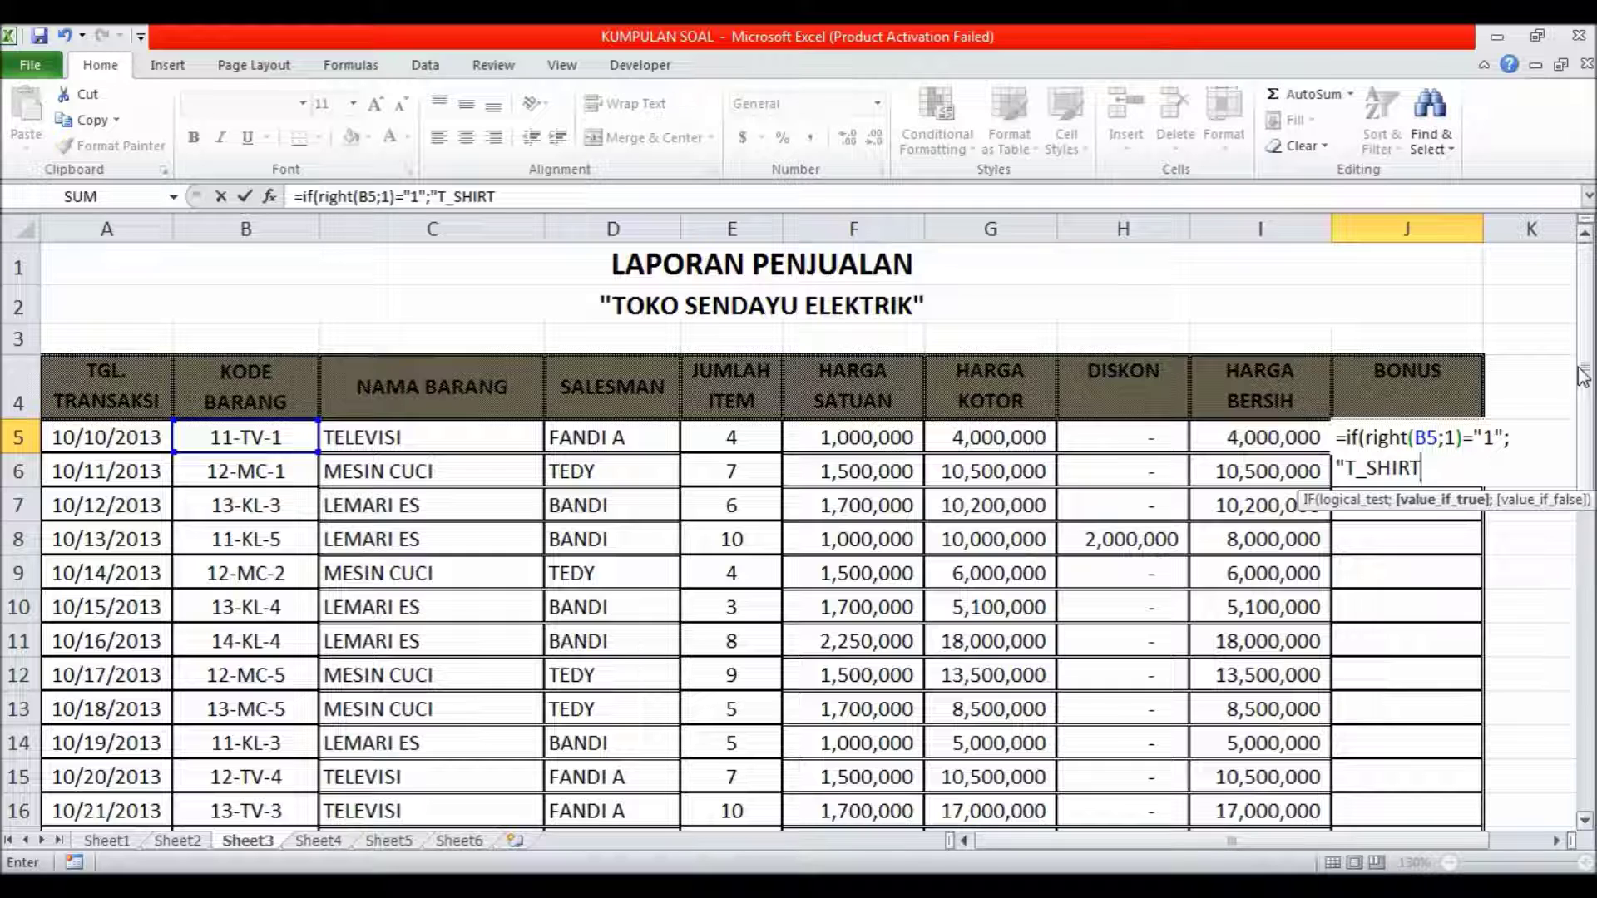
{"action": "key", "text": "Return"}
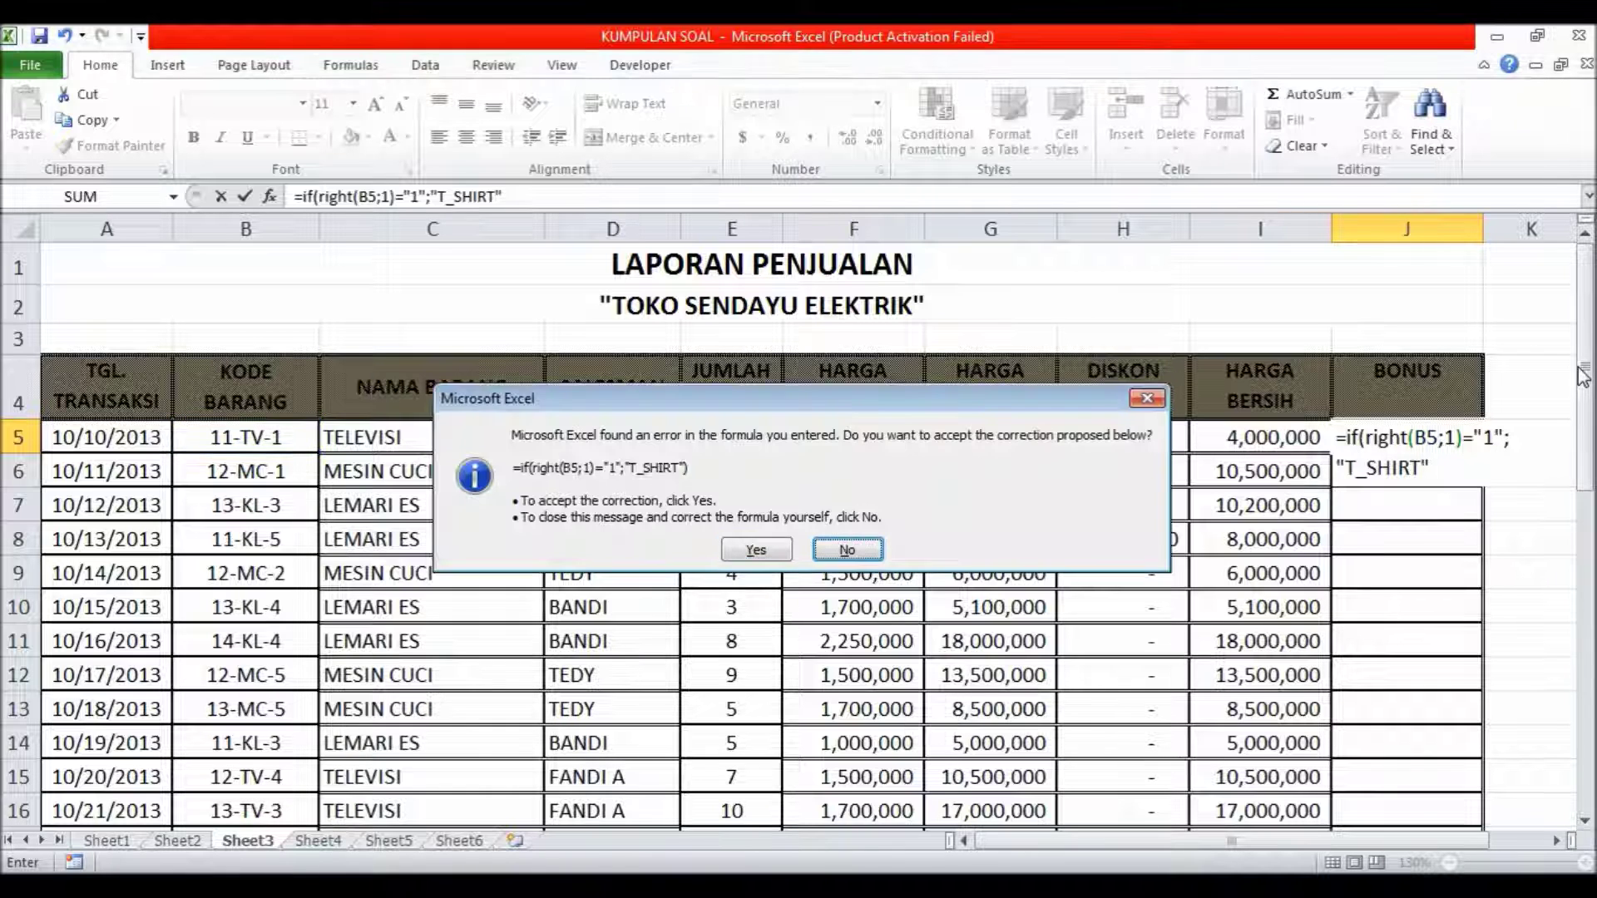
{"action": "left_click", "coordinate": [757, 551]}
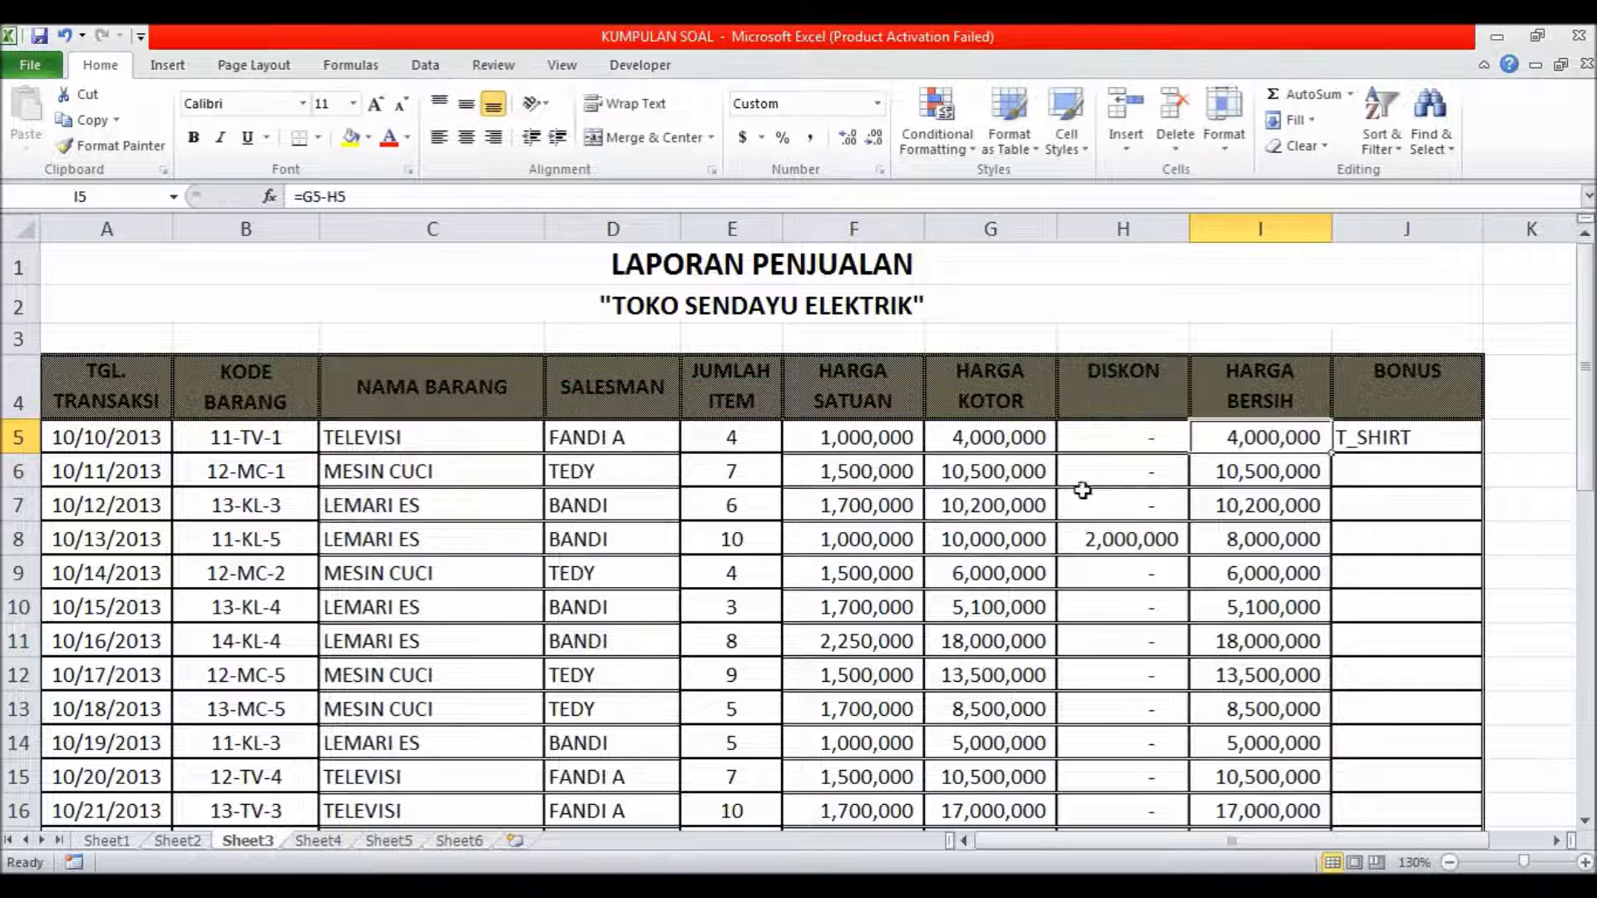
- Change T_SHIRT to T-SHIRT in J5's formula and add a semicolon for the false argument
{"action": "left_click", "coordinate": [464, 197]}
{"action": "key", "text": "BackSpace"}
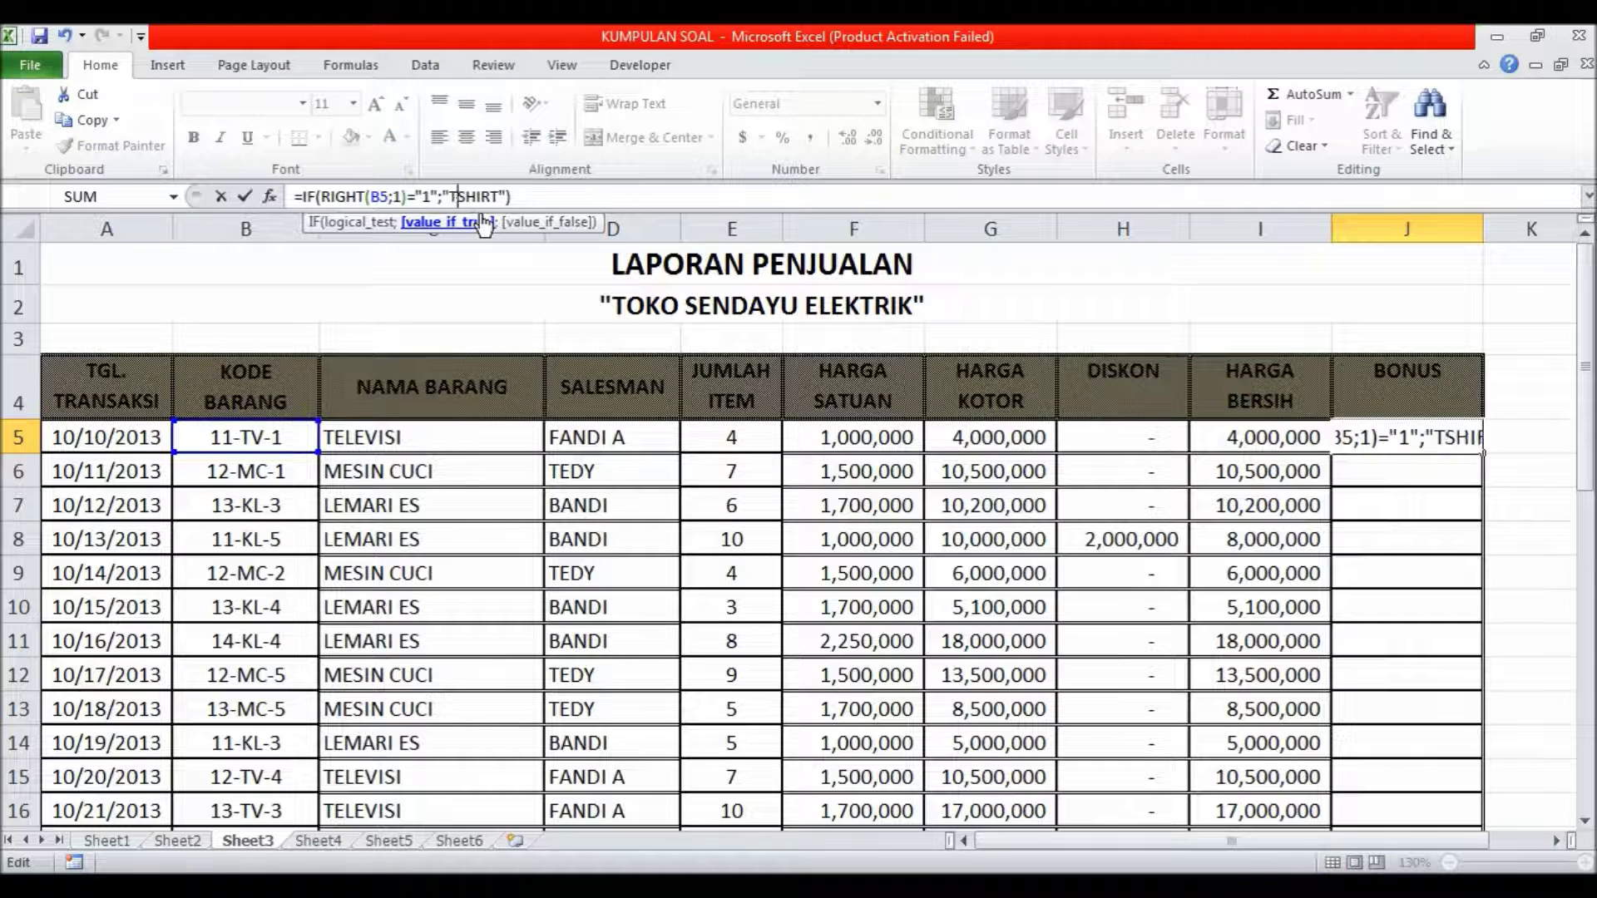
{"action": "type", "text": "-"}
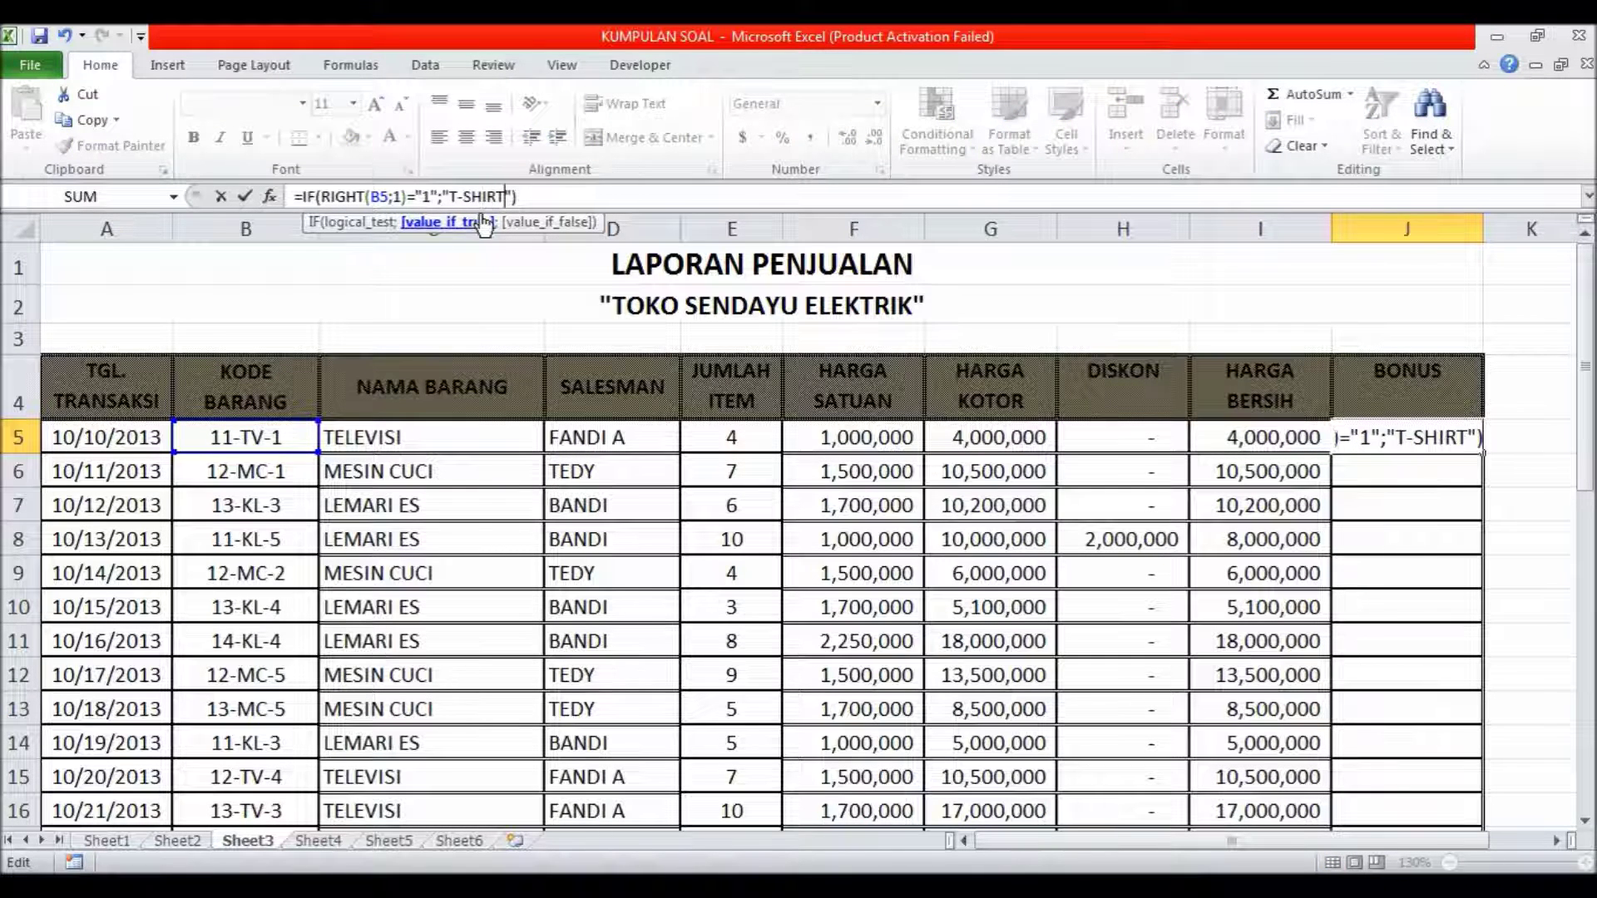
{"action": "left_click", "coordinate": [515, 196]}
{"action": "type", "text": ";"}
- Paste a copy of the IF(RIGHT(B5;1)="1";"T-SHIRT" test as the nested false argument
{"action": "left_click_drag", "start_coordinate": [305, 195], "coordinate": [510, 194]}
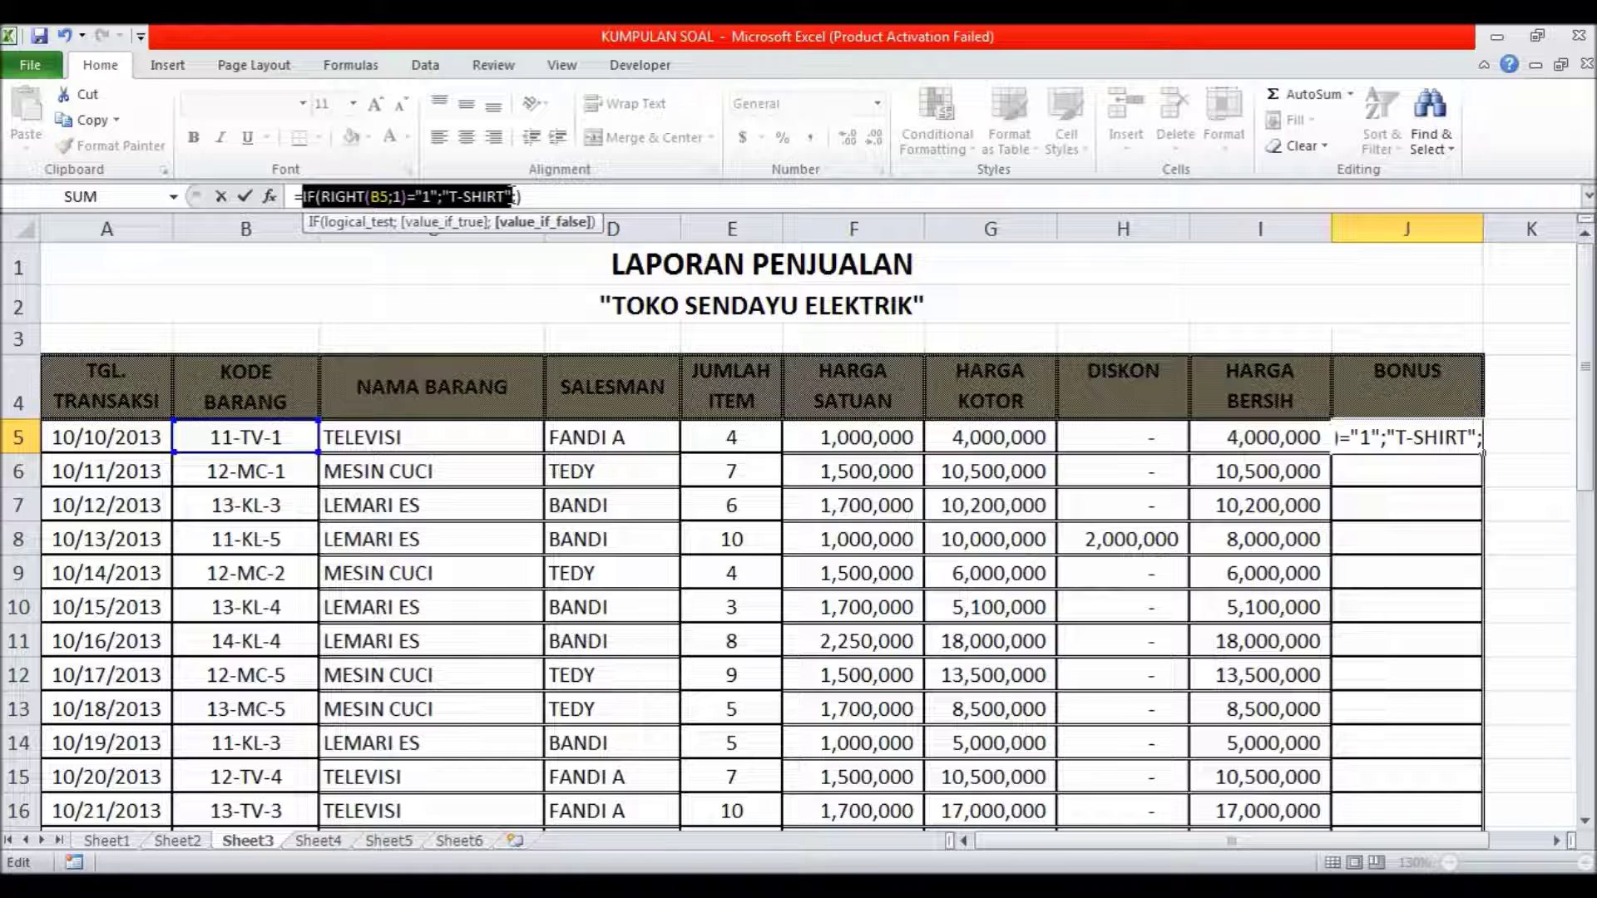
{"action": "left_click_drag", "start_coordinate": [515, 196], "coordinate": [527, 197]}
{"action": "right_click", "coordinate": [478, 193]}
{"action": "left_click", "coordinate": [517, 196]}
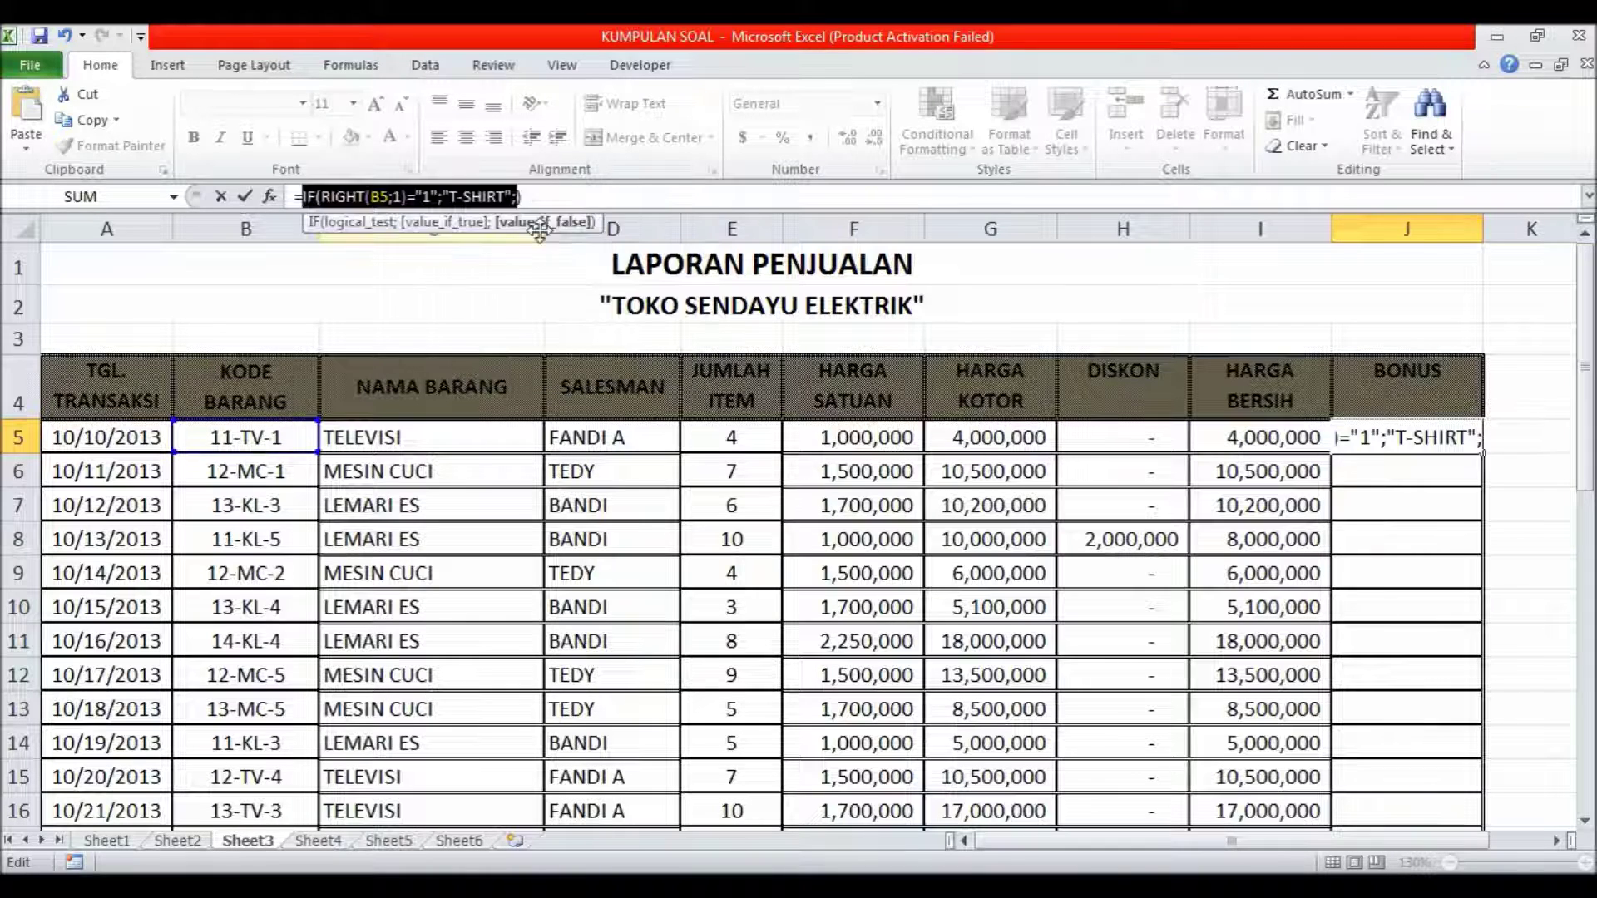
{"action": "left_click", "coordinate": [517, 198]}
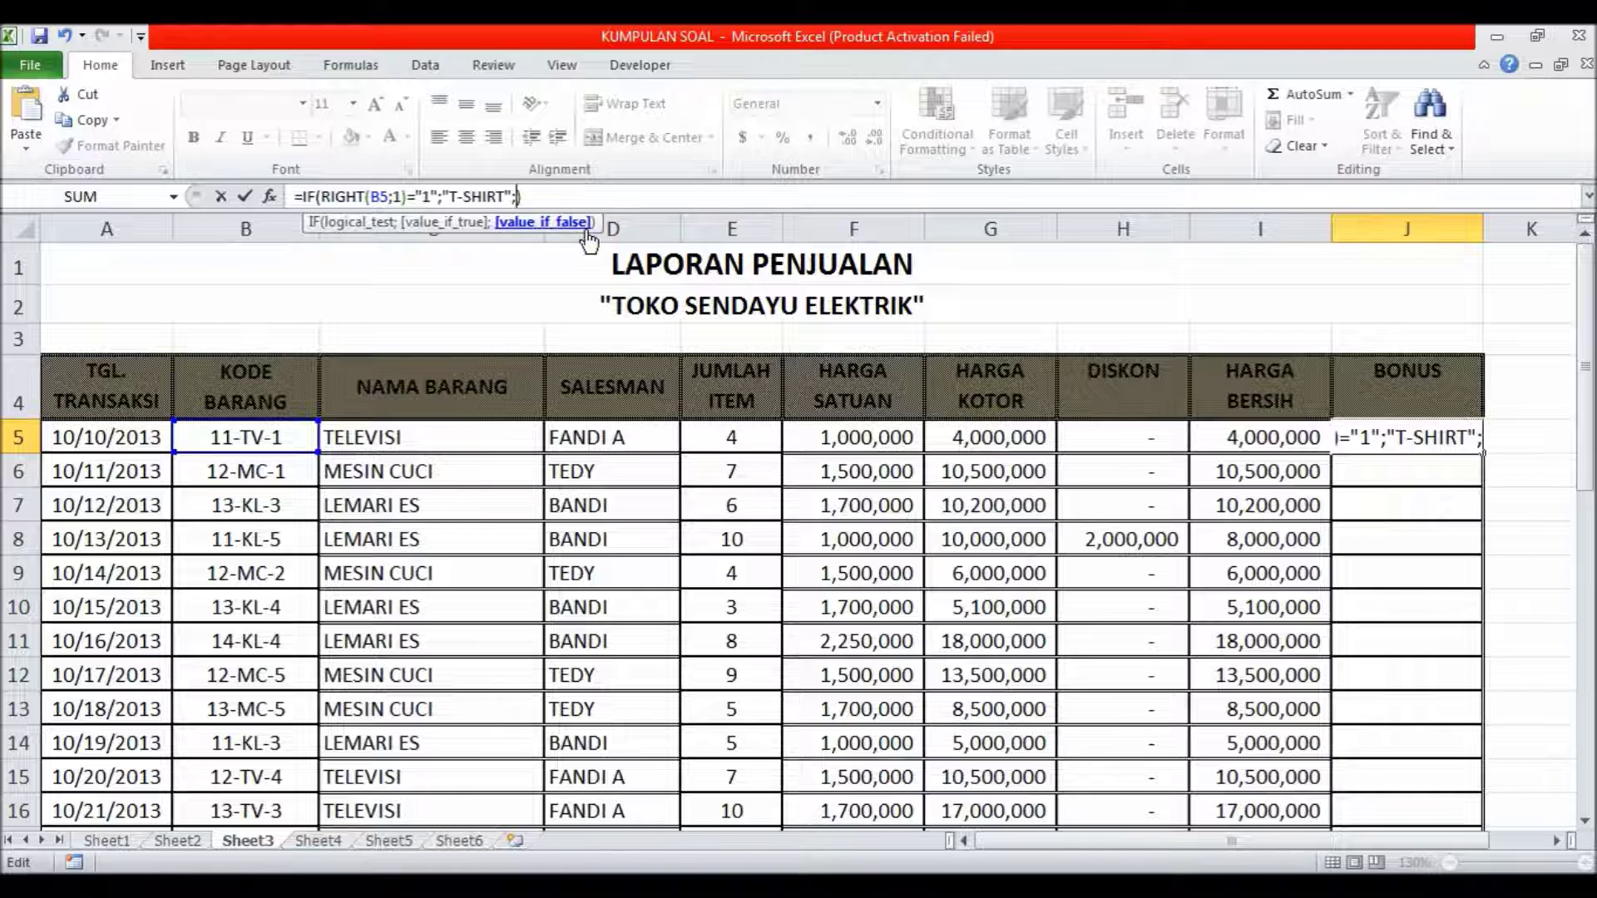
{"action": "key", "text": "ctrl+v"}
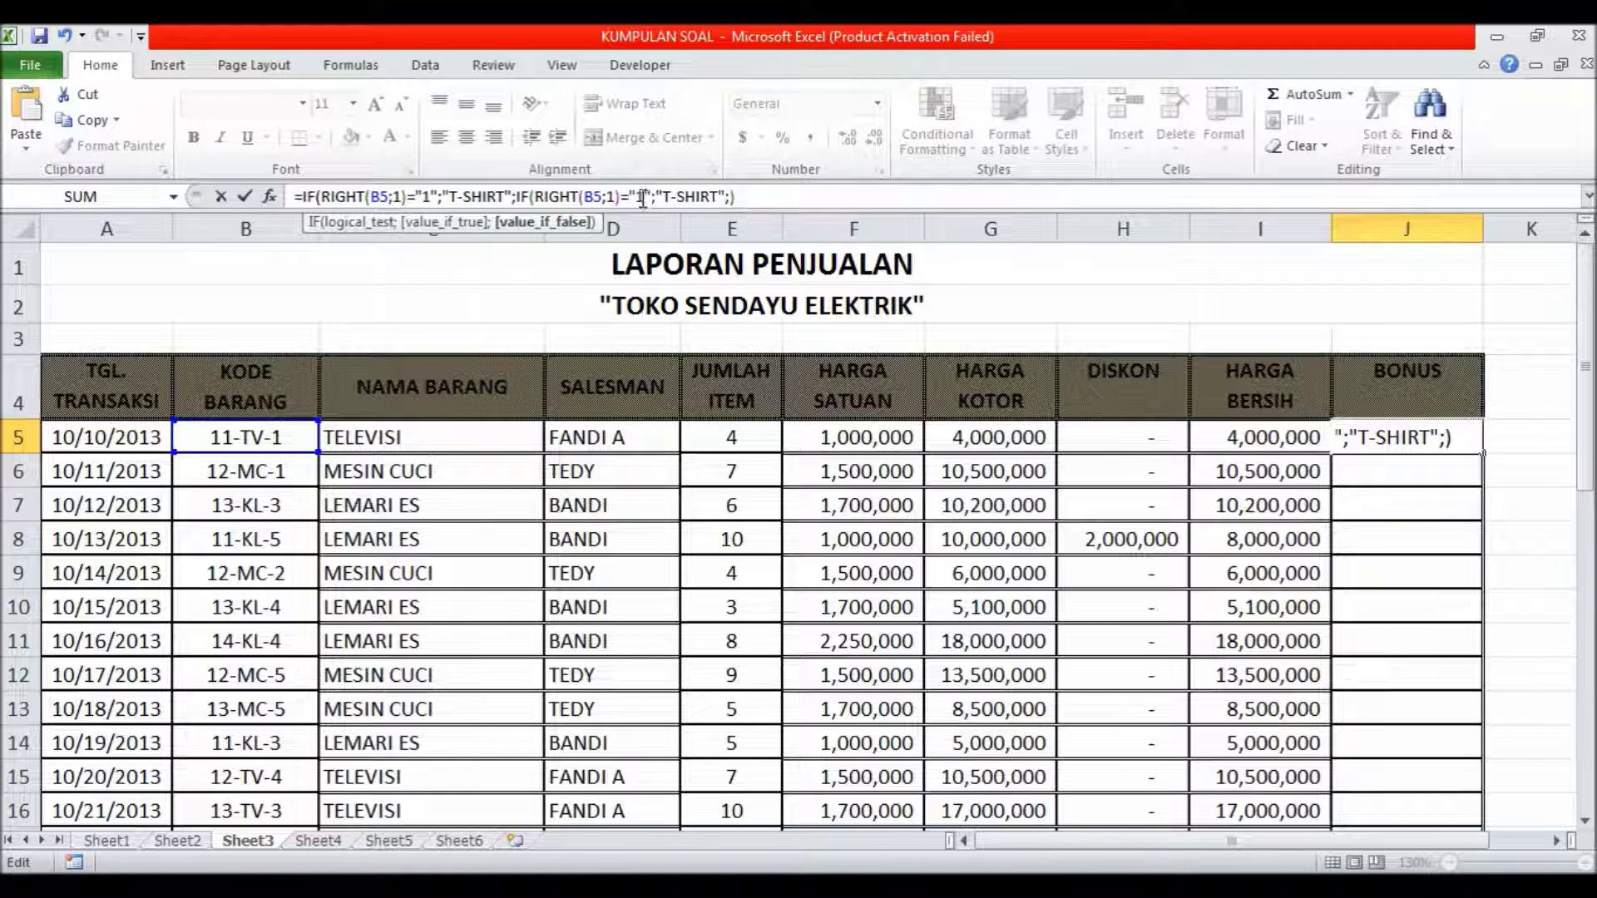
- Make the second IF test "2" and return "TOPI", then paste a third IF block
{"action": "left_click", "coordinate": [653, 206]}
{"action": "key", "text": "BackSpace"}
{"action": "type", "text": "2"}
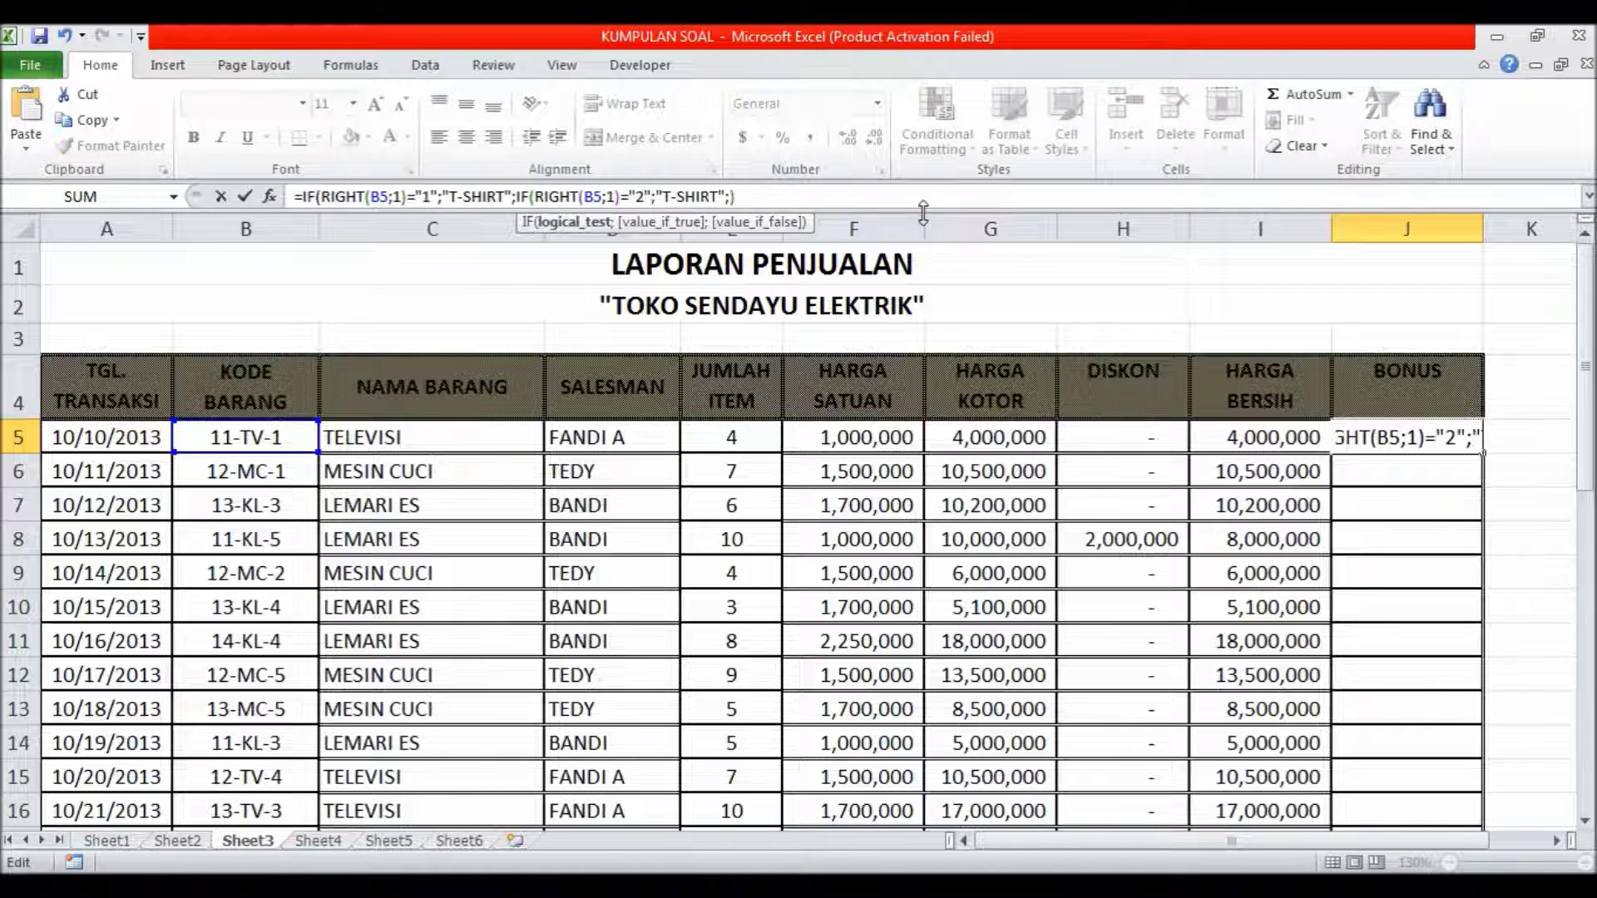
{"action": "left_click_drag", "start_coordinate": [1590, 382], "coordinate": [1554, 619]}
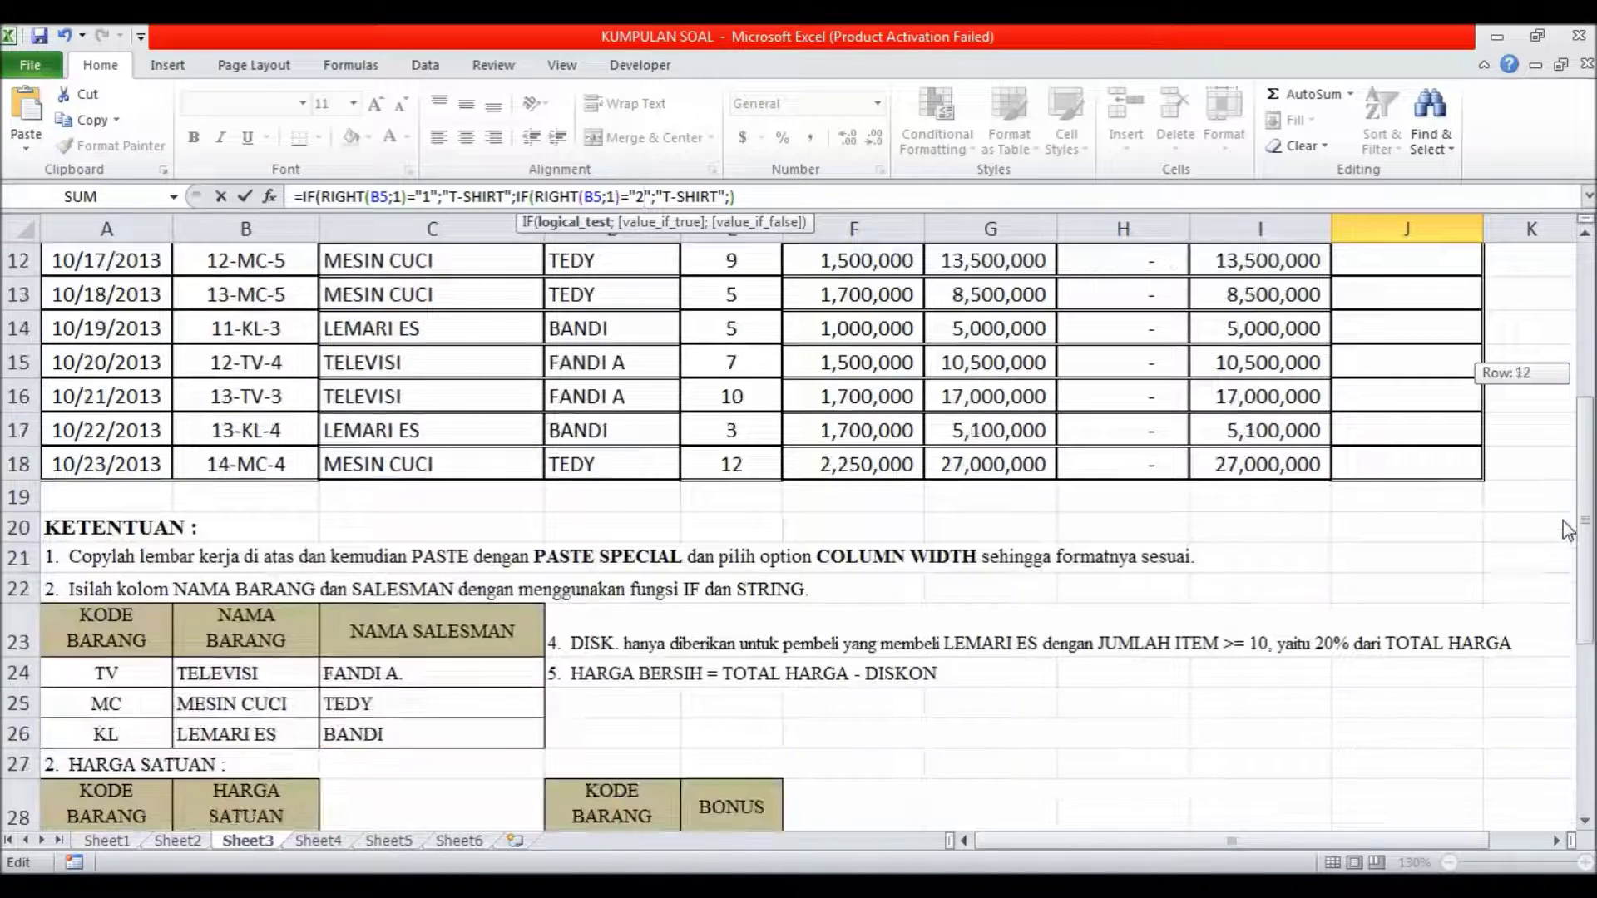
{"action": "left_click_drag", "start_coordinate": [1555, 619], "coordinate": [1554, 349]}
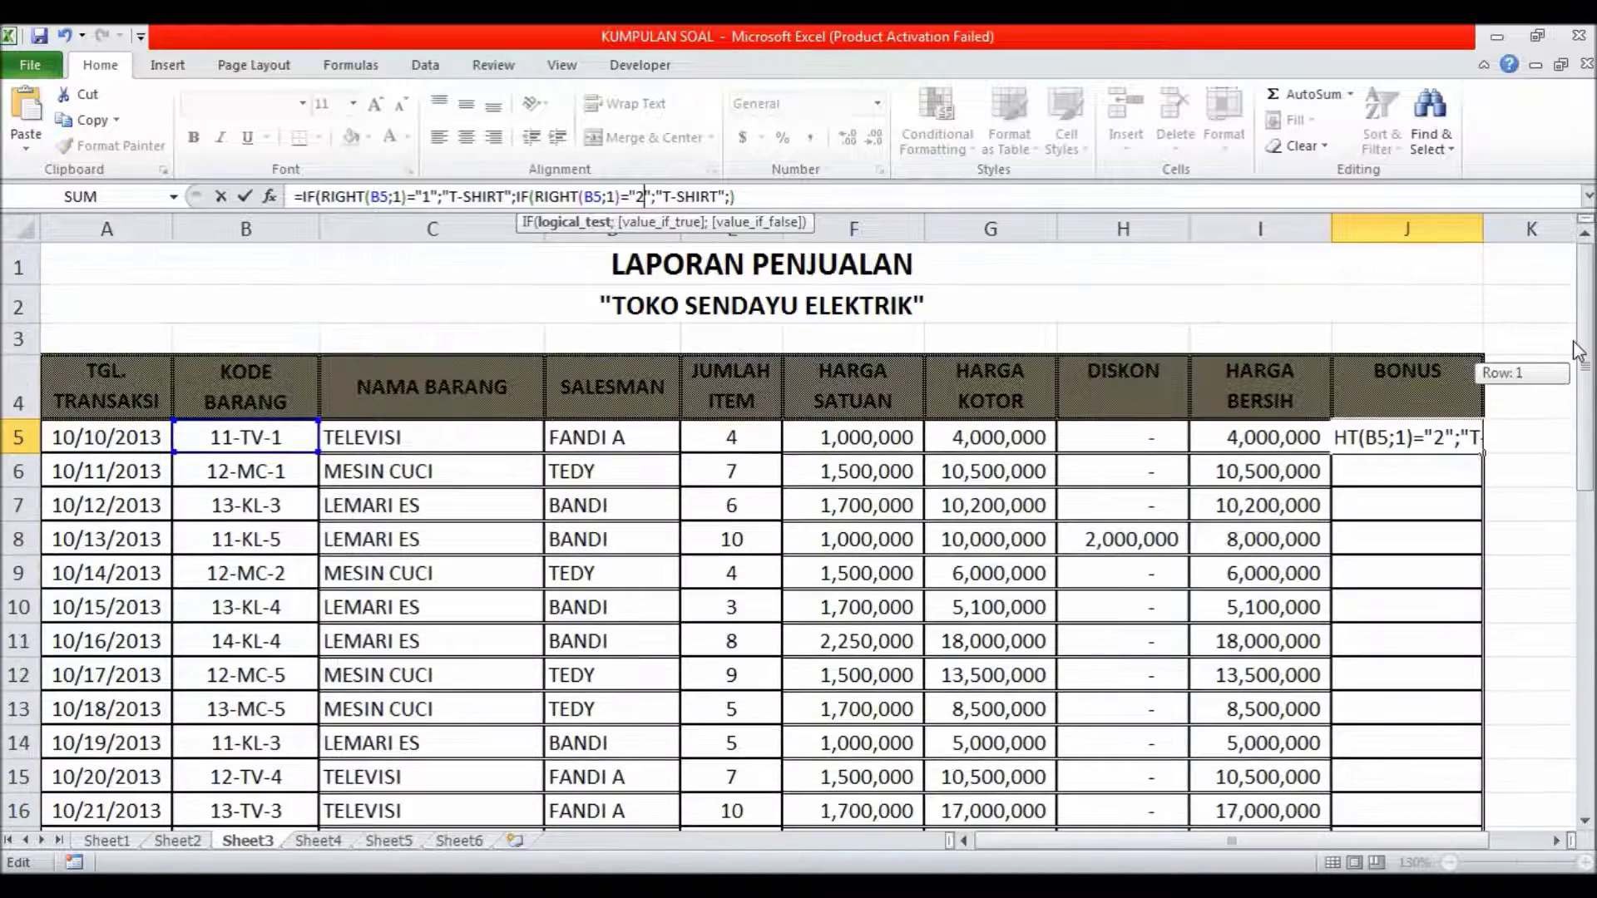
{"action": "left_click", "coordinate": [717, 196]}
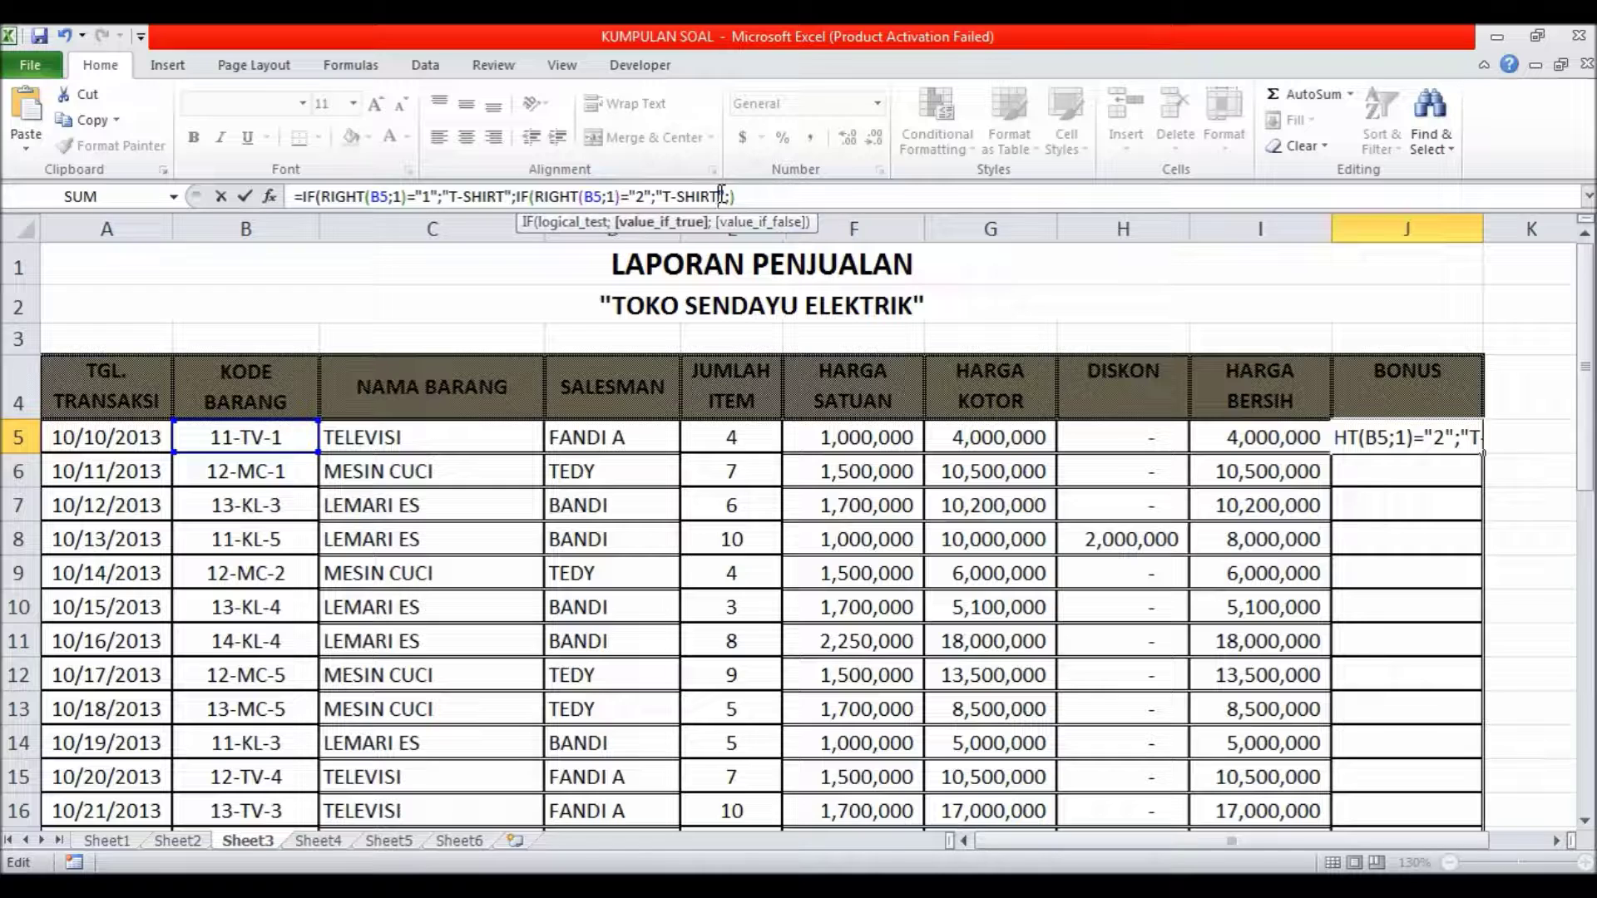
{"action": "key", "text": "BackSpace"}
{"action": "key", "text": "BackSpace"}
{"action": "key", "text": "BackSpace"}
{"action": "key", "text": "BackSpace"}
{"action": "key", "text": "BackSpace"}
{"action": "key", "text": "BackSpace"}
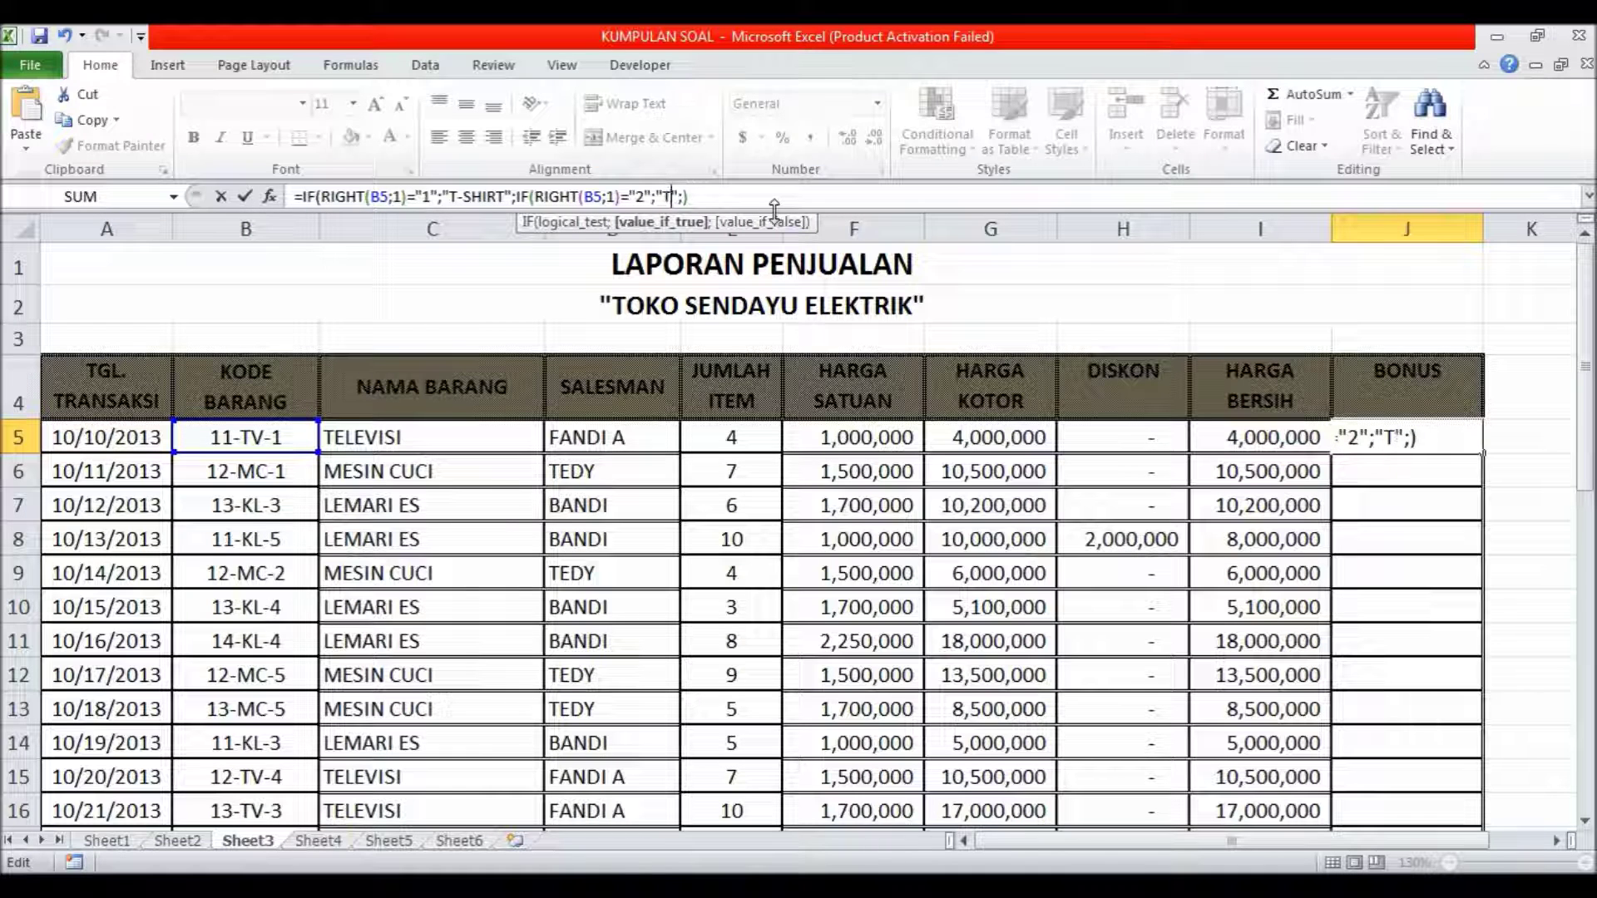
{"action": "type", "text": "OPI"}
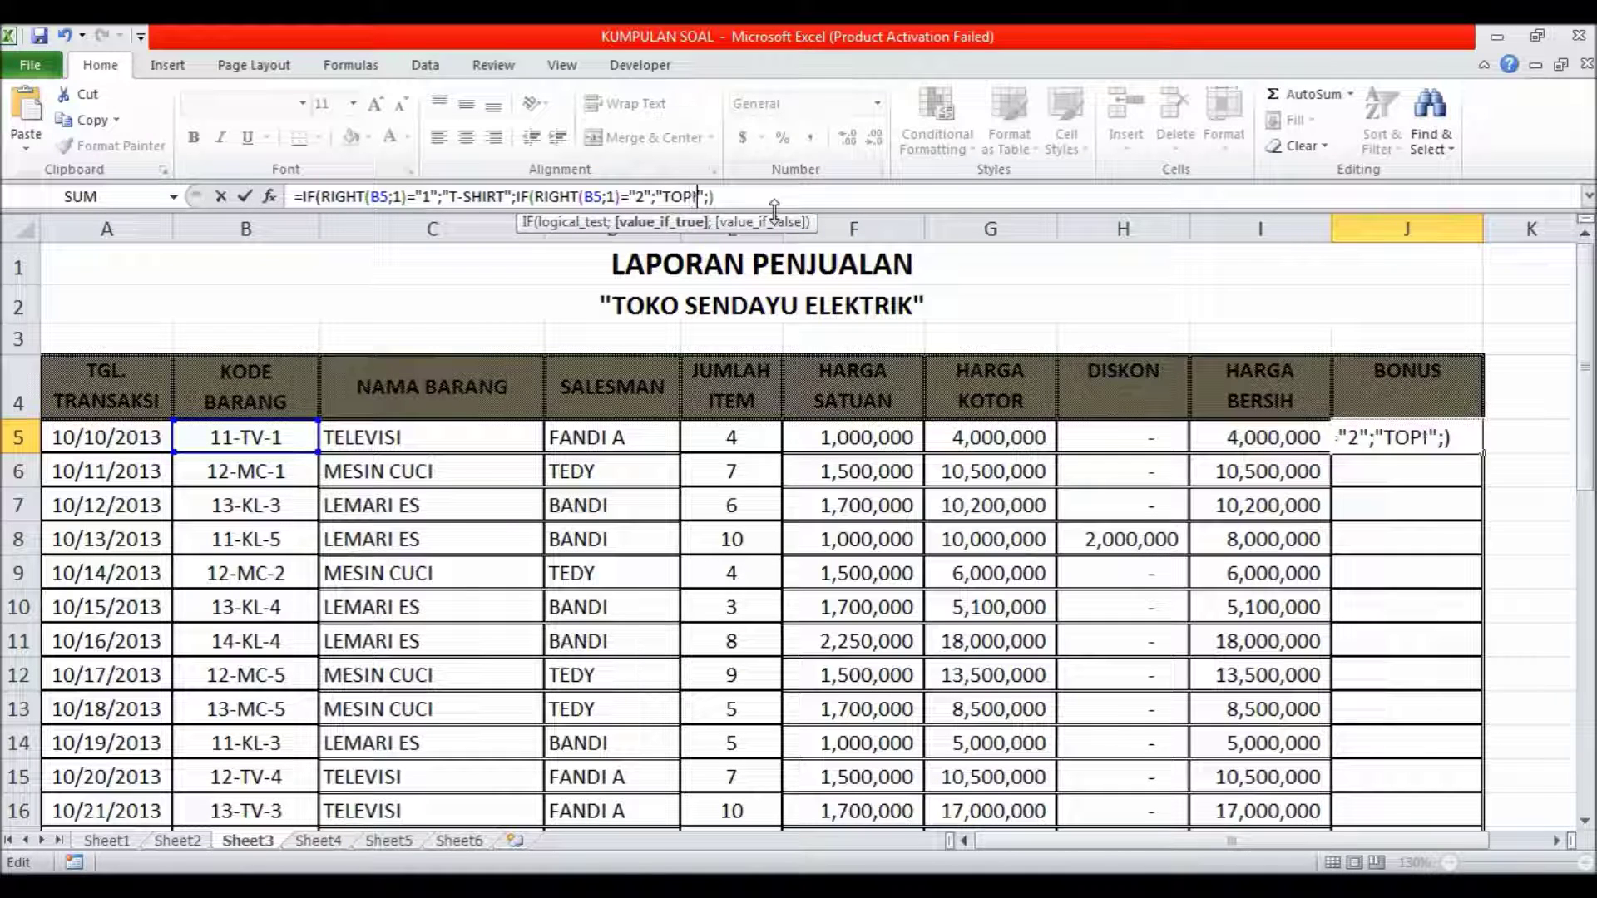
{"action": "type", "text": "IF(RIGHT(B5;1)=\"1\";\"T-SHIRT\";"}
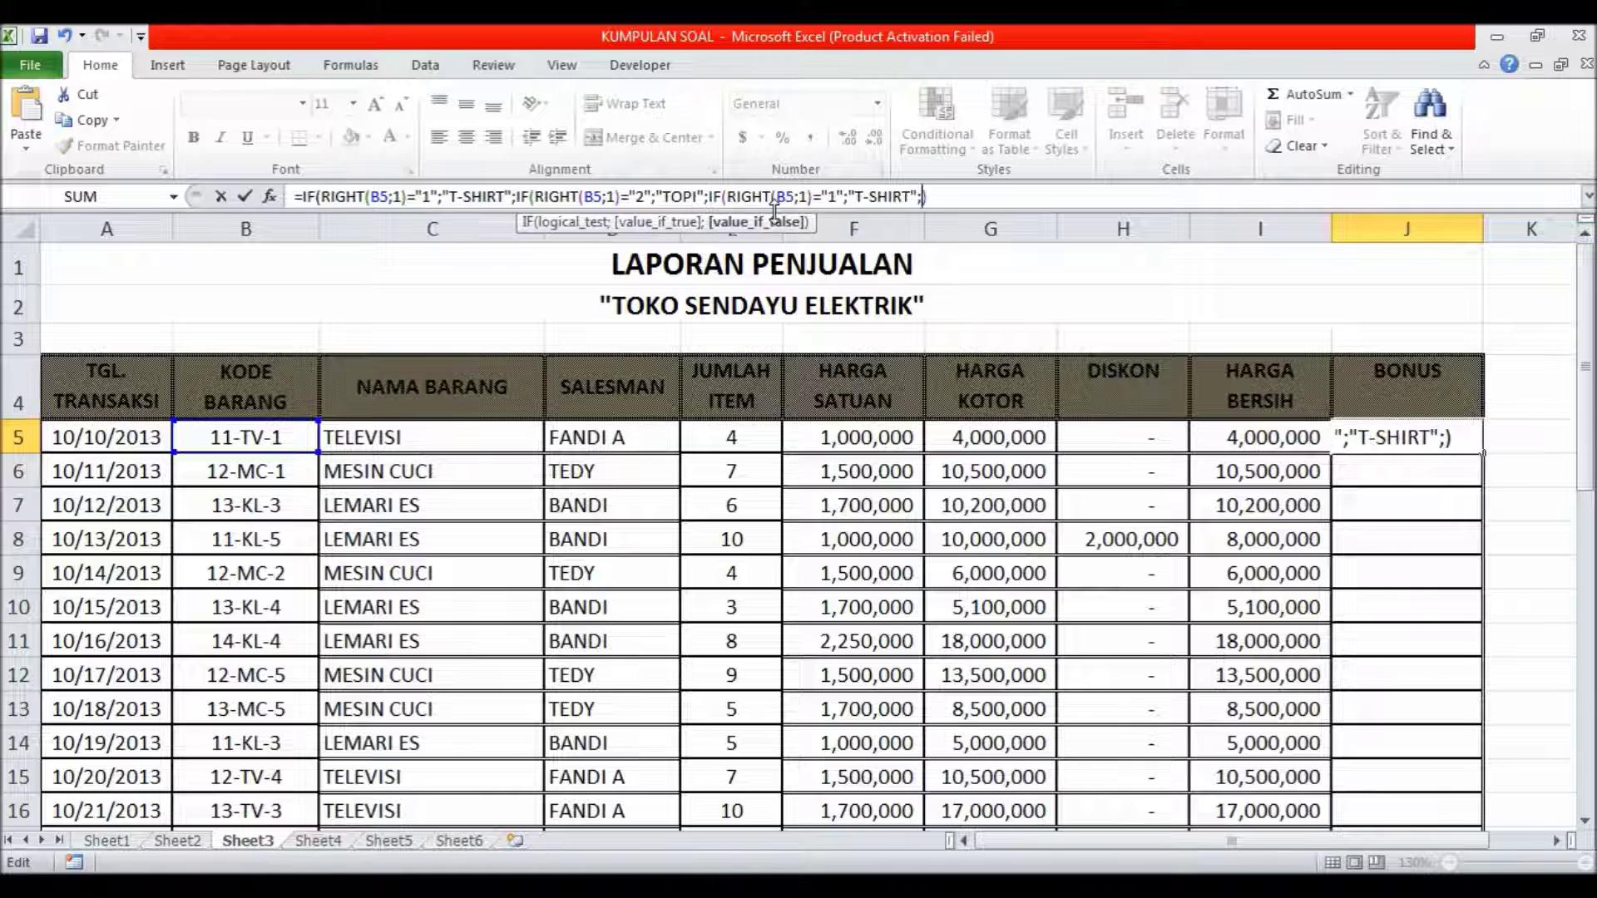
- Make the third IF test "3" and return "DOMPET", then paste a fourth IF block
{"action": "left_click", "coordinate": [830, 197]}
{"action": "key", "text": "BackSpace"}
{"action": "type", "text": "3"}
{"action": "mouse_move", "coordinate": [1585, 383]}
{"action": "left_mouse_down"}
{"action": "mouse_move", "coordinate": [1589, 637]}
{"action": "mouse_move", "coordinate": [1587, 385]}
{"action": "left_mouse_up"}
{"action": "left_click_drag", "start_coordinate": [856, 196], "coordinate": [910, 197]}
{"action": "type", "text": "DOMPET"}
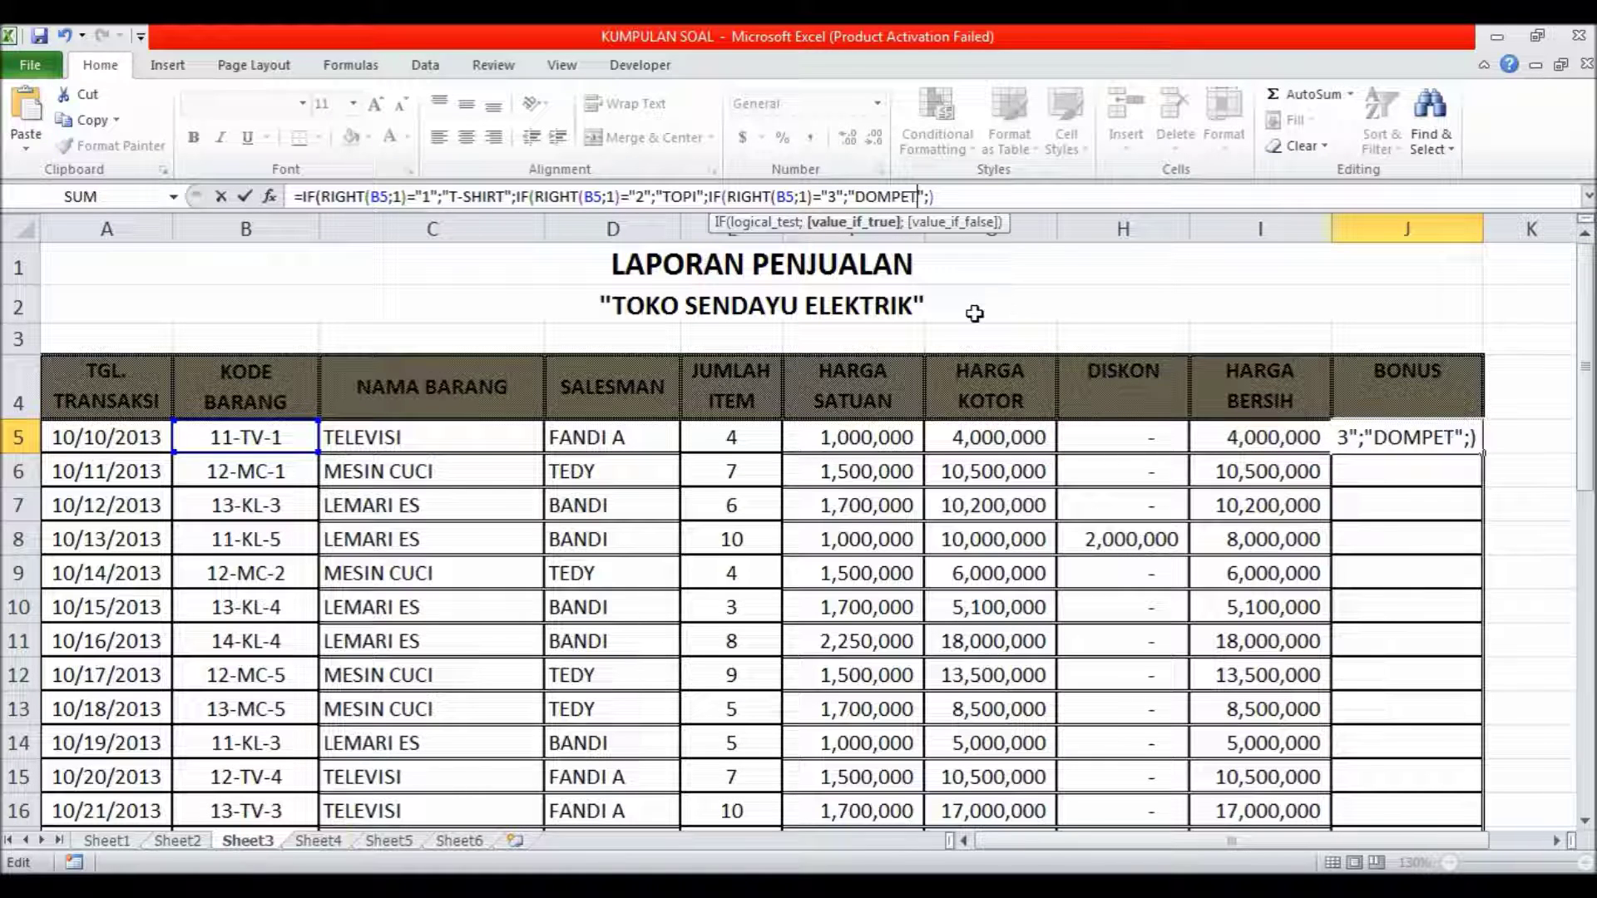
{"action": "key", "text": "Right"}
{"action": "key", "text": "Right"}
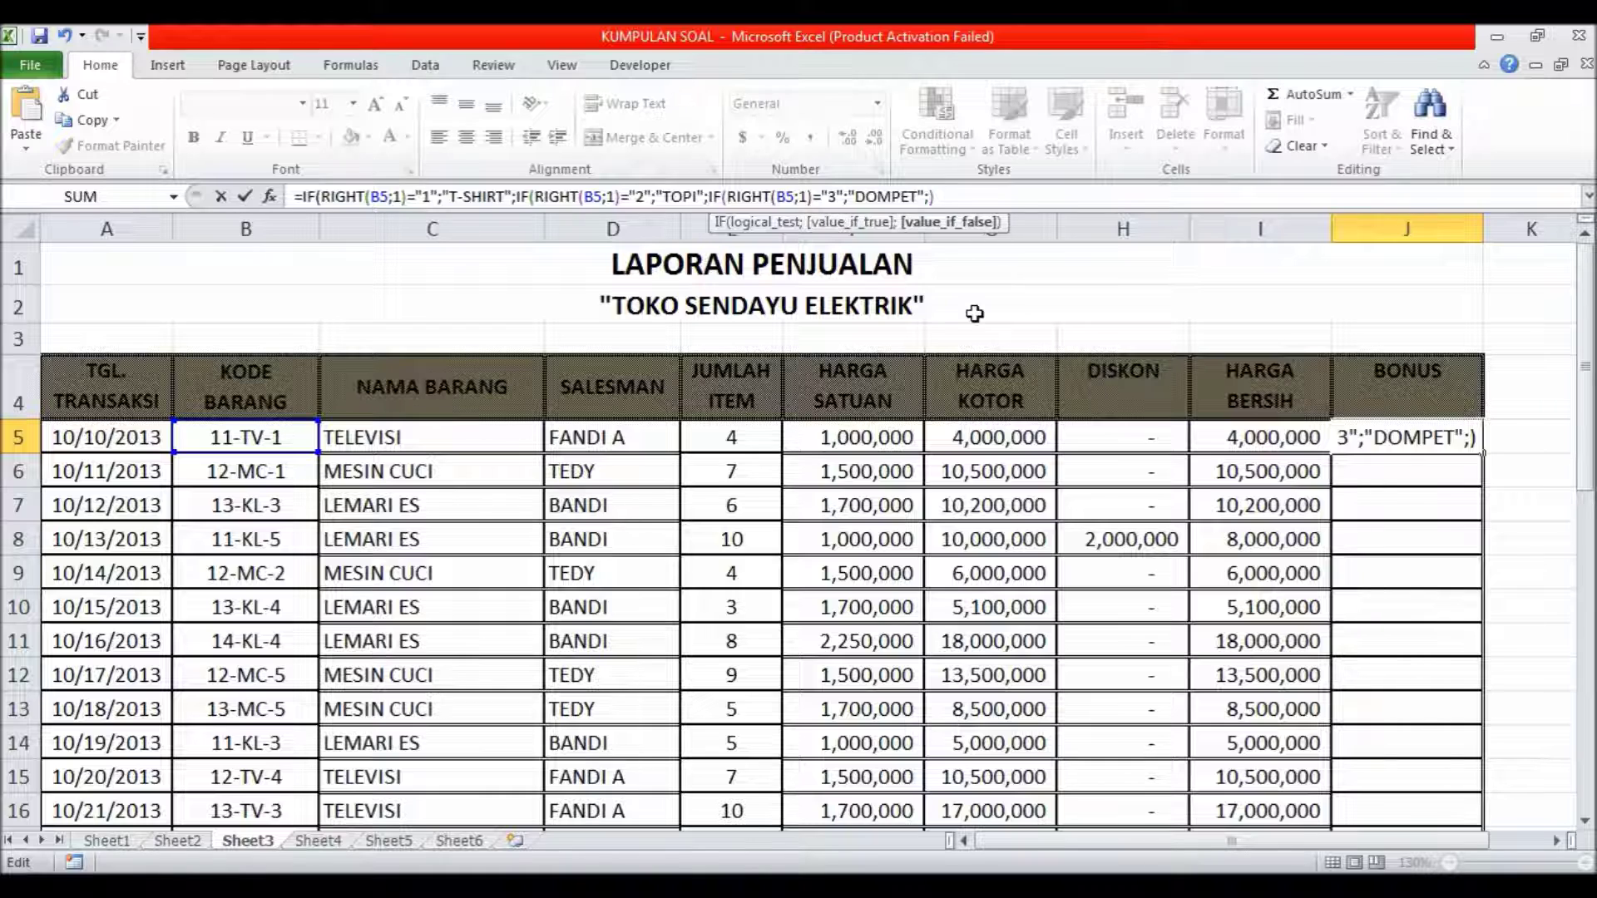
{"action": "type", "text": "IF(RIGHT(B5;1)=\"1\";\"T-SHIRT\";"}
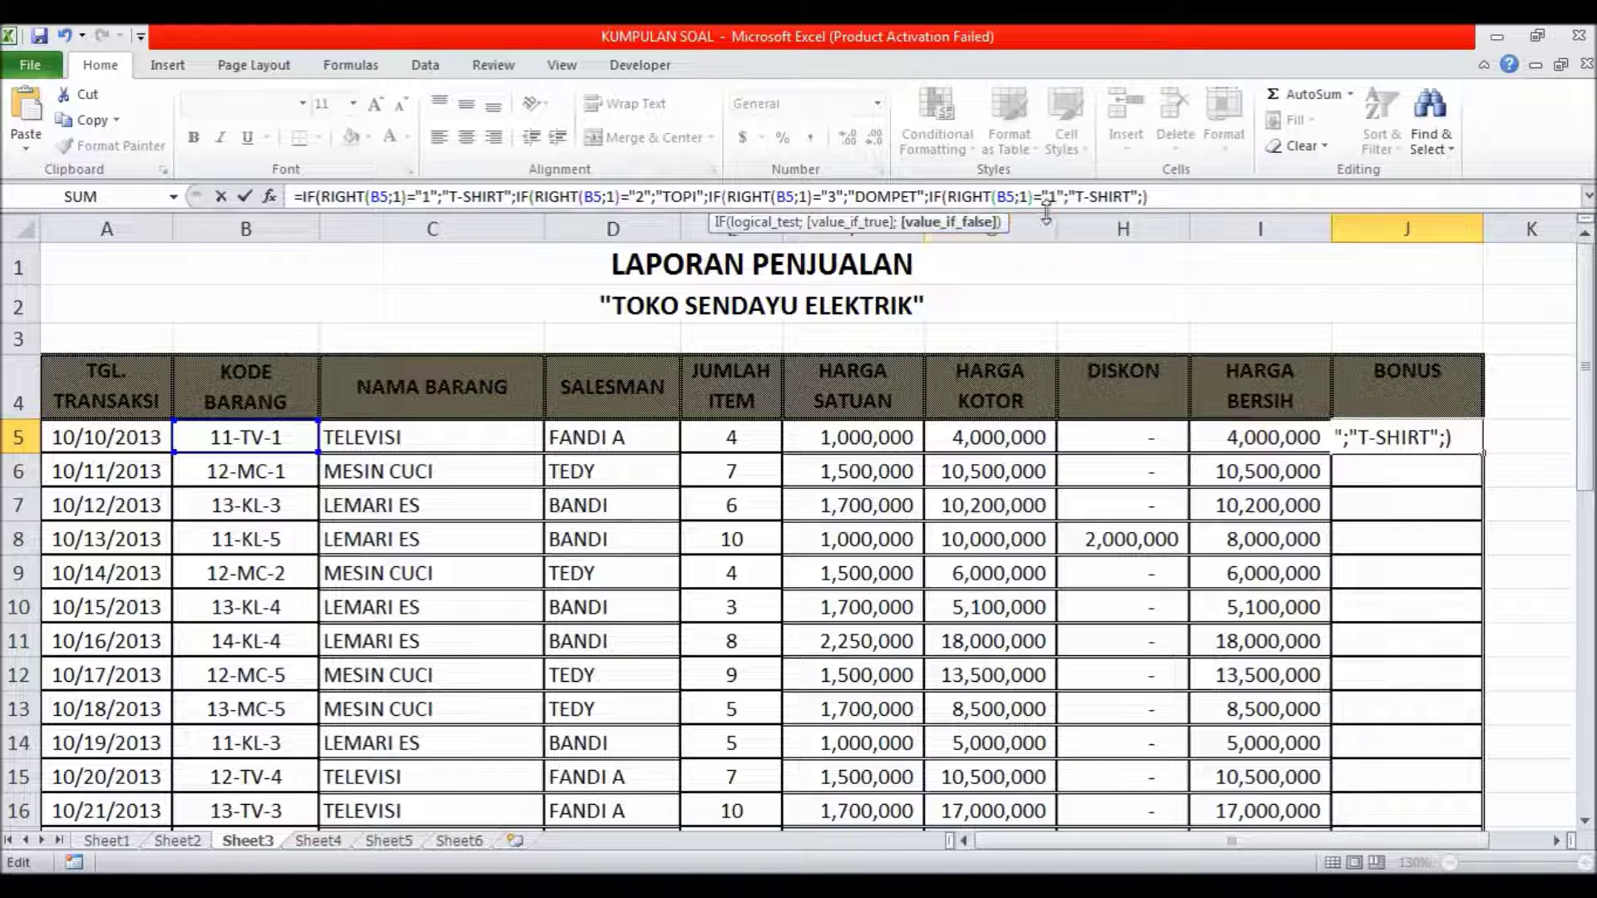
- Make the fourth IF test "4" and return "TAS", with "JAKET" as the final else
{"action": "left_click", "coordinate": [1055, 200]}
{"action": "key", "text": "BackSpace"}
{"action": "type", "text": "4"}
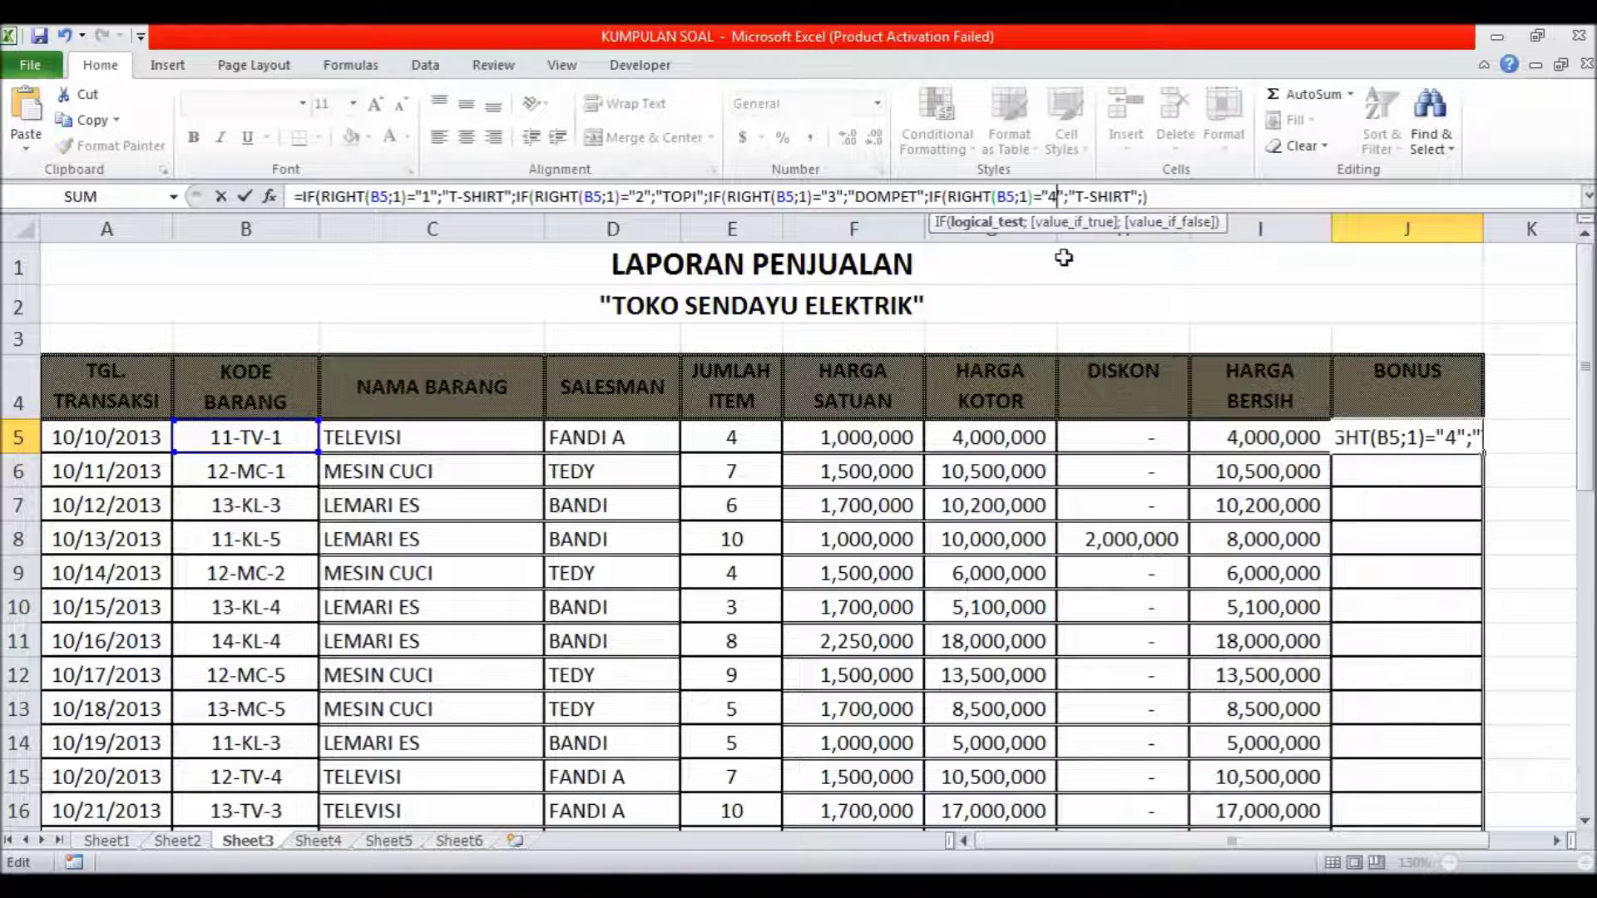
{"action": "mouse_move", "coordinate": [1584, 366]}
{"action": "left_mouse_down"}
{"action": "mouse_move", "coordinate": [1584, 617]}
{"action": "mouse_move", "coordinate": [1584, 366]}
{"action": "left_mouse_up"}
{"action": "left_click_drag", "start_coordinate": [1083, 196], "coordinate": [1131, 196]}
{"action": "type", "text": "AS"}
{"action": "key", "text": "Right"}
{"action": "type", "text": "\"JAKET\""}
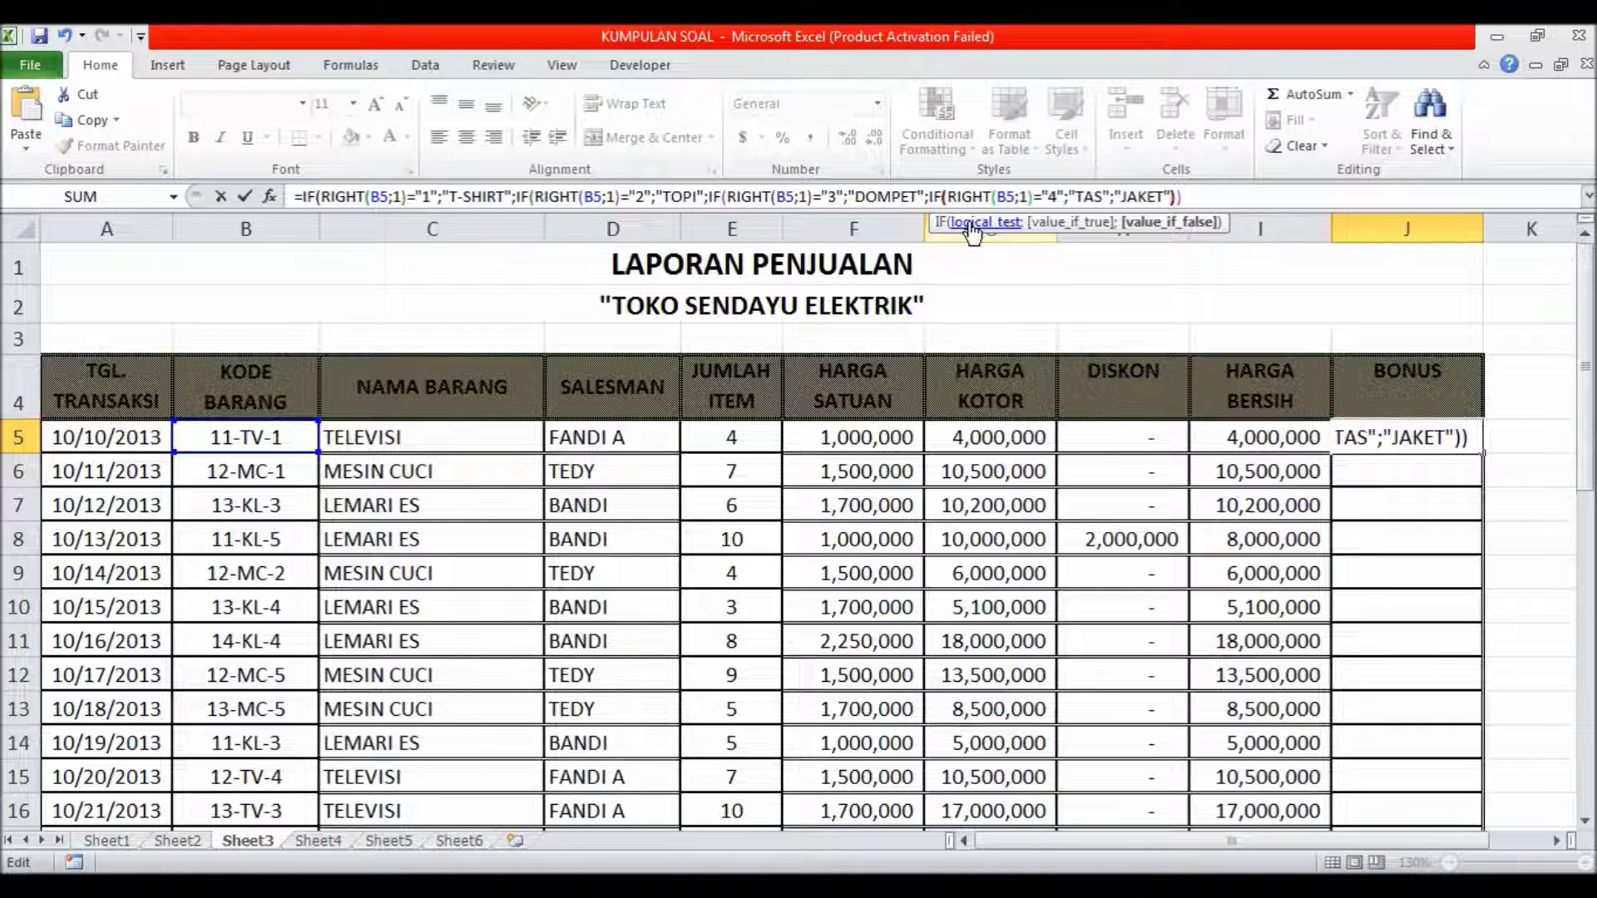
- Close the nested IF parentheses and confirm the J5 formula, which shows T-SHIRT
{"action": "type", "text": "))"}
{"action": "key", "text": "BackSpace"}
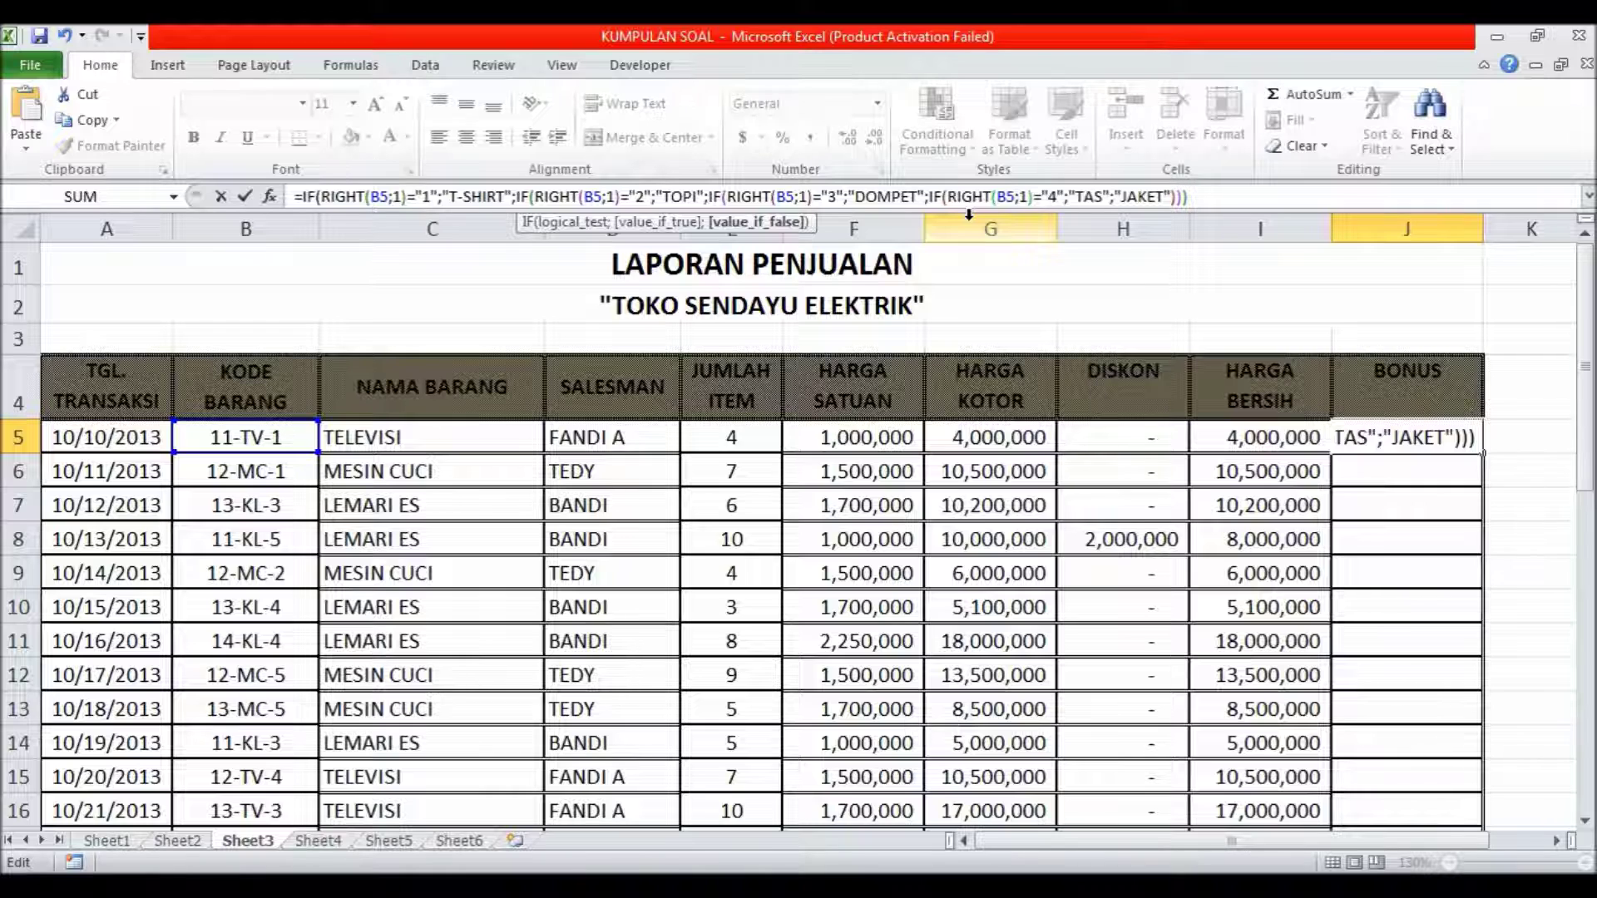
{"action": "type", "text": ")"}
{"action": "key", "text": "Return"}
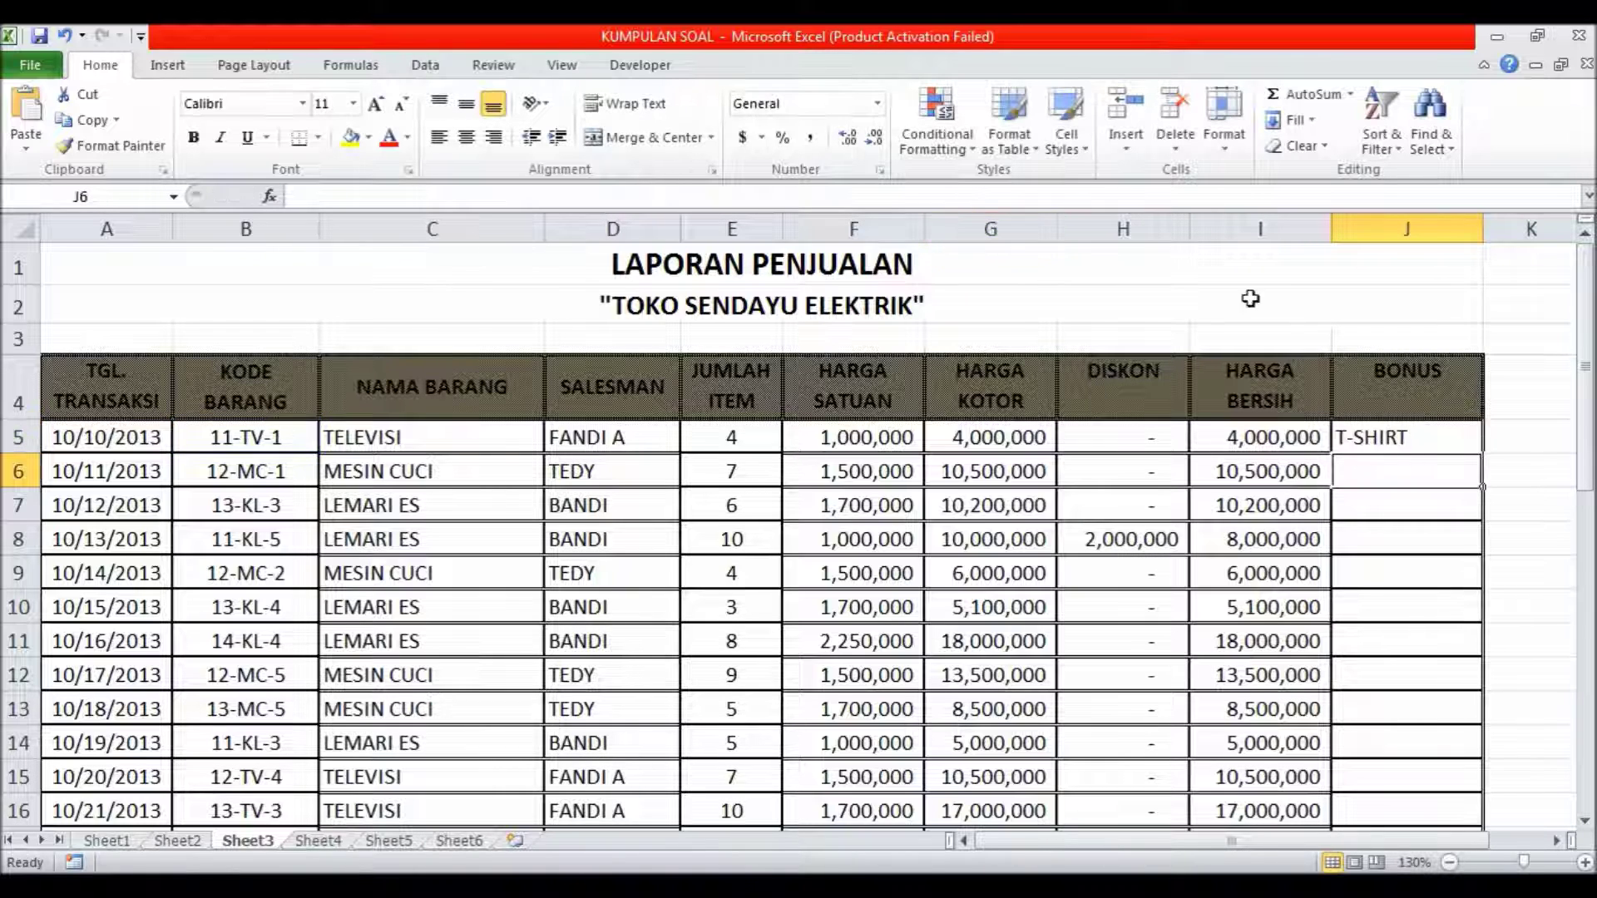
{"action": "left_click", "coordinate": [1383, 436]}
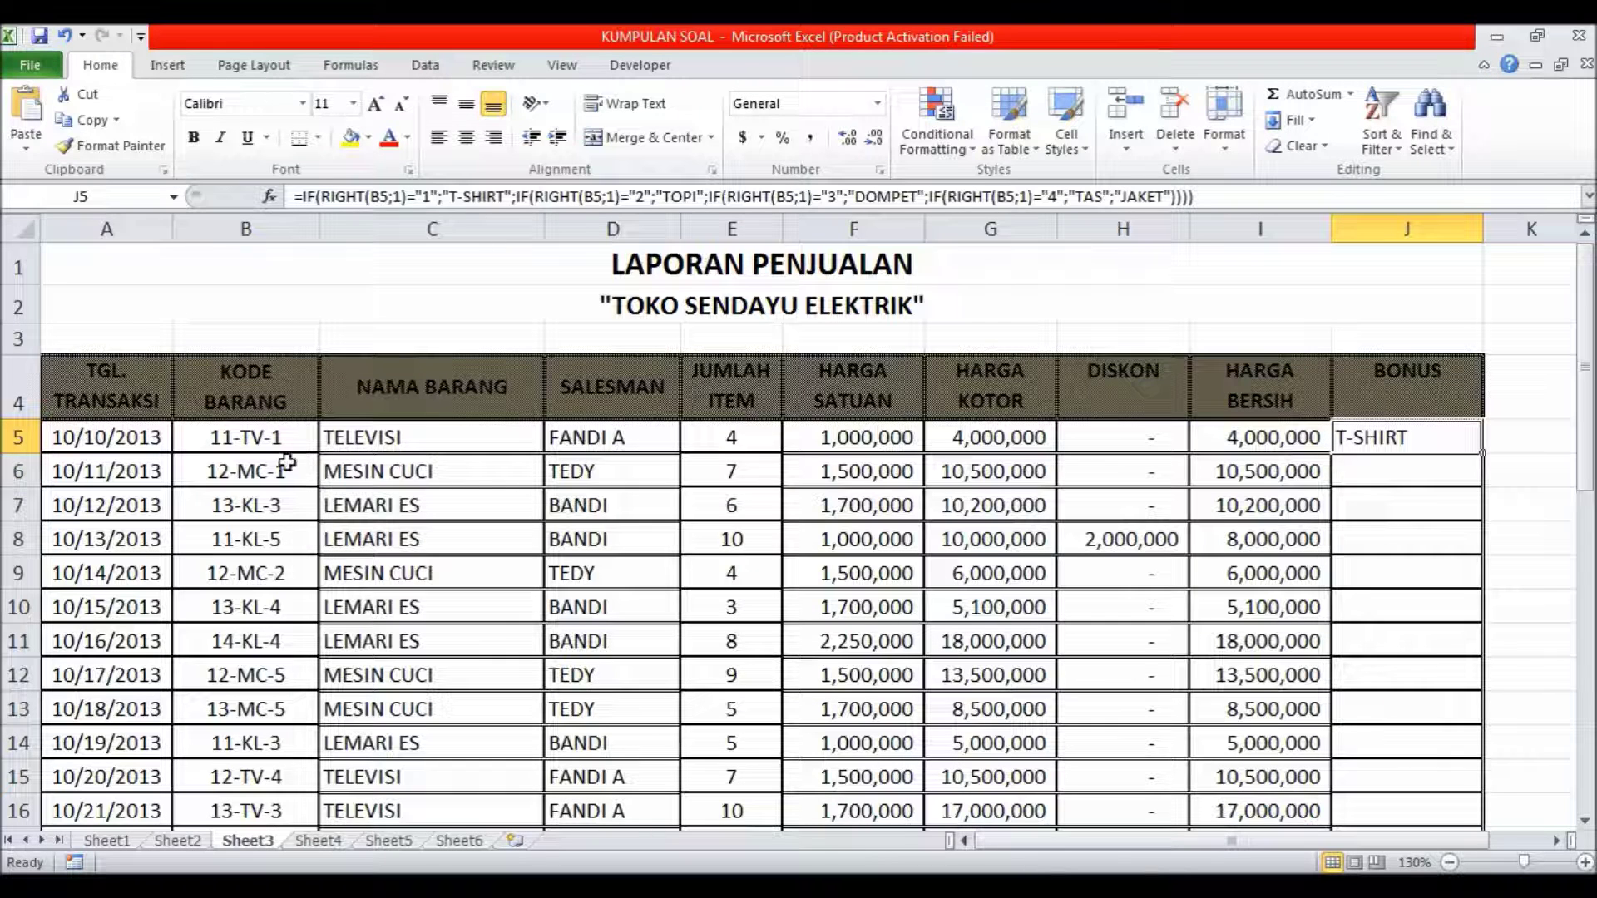
- Fill J5's BONUS formula down to J18 and check the results
{"action": "mouse_move", "coordinate": [1484, 459]}
{"action": "left_mouse_down"}
{"action": "mouse_move", "coordinate": [1494, 869]}
{"action": "mouse_move", "coordinate": [1485, 786]}
{"action": "left_mouse_up"}
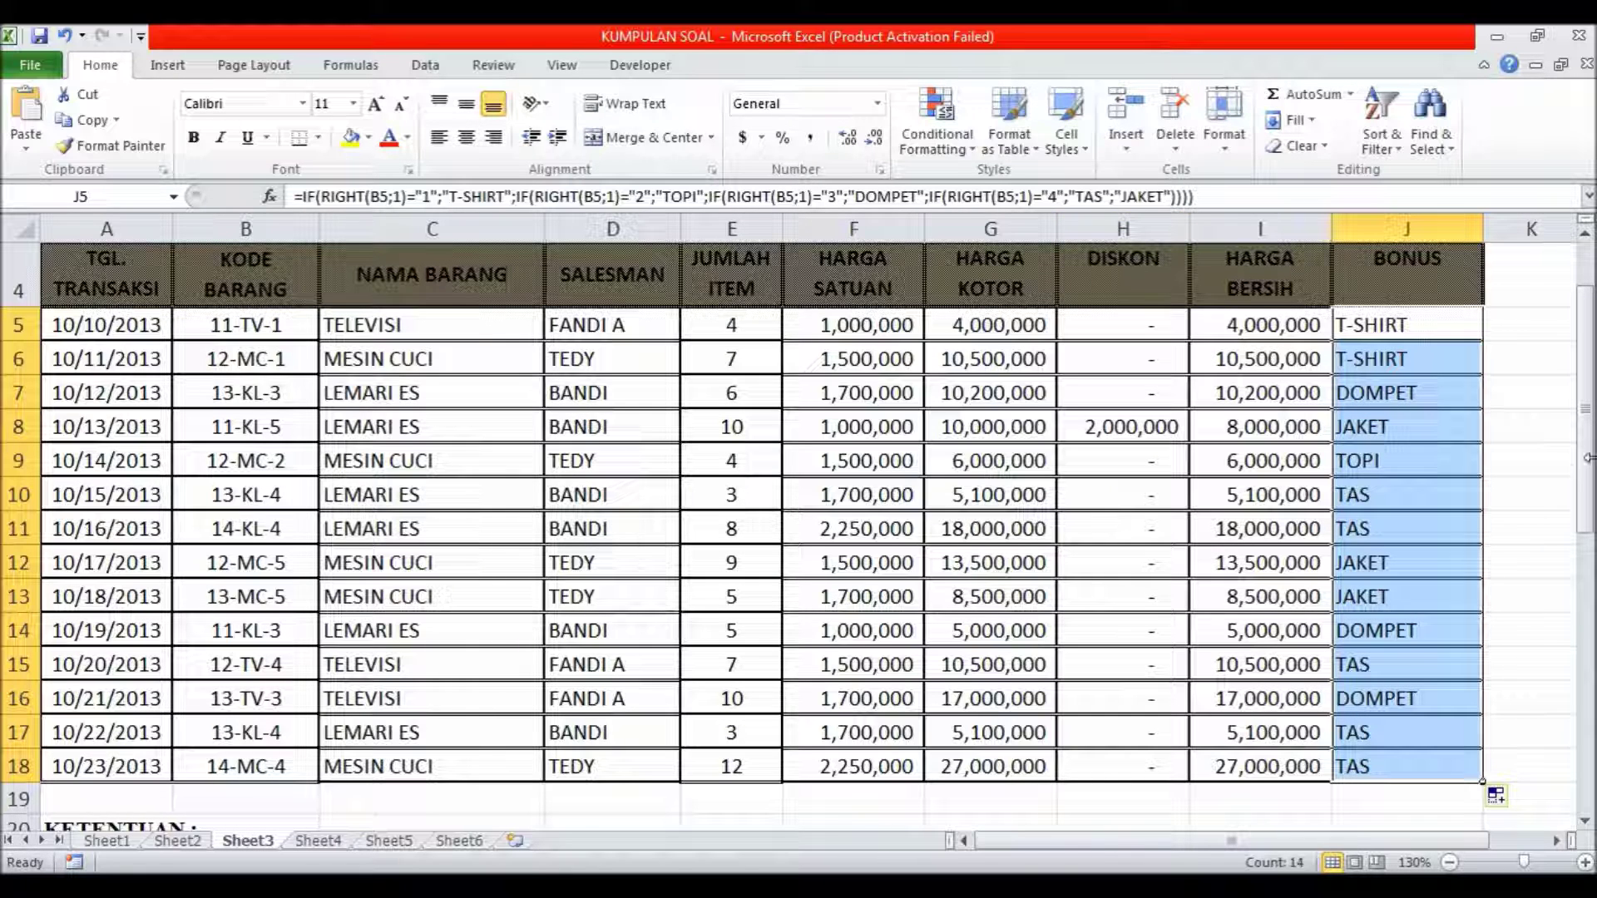
{"action": "scroll", "coordinate": [1588, 410], "scroll_direction": "up", "scroll_amount": 1}
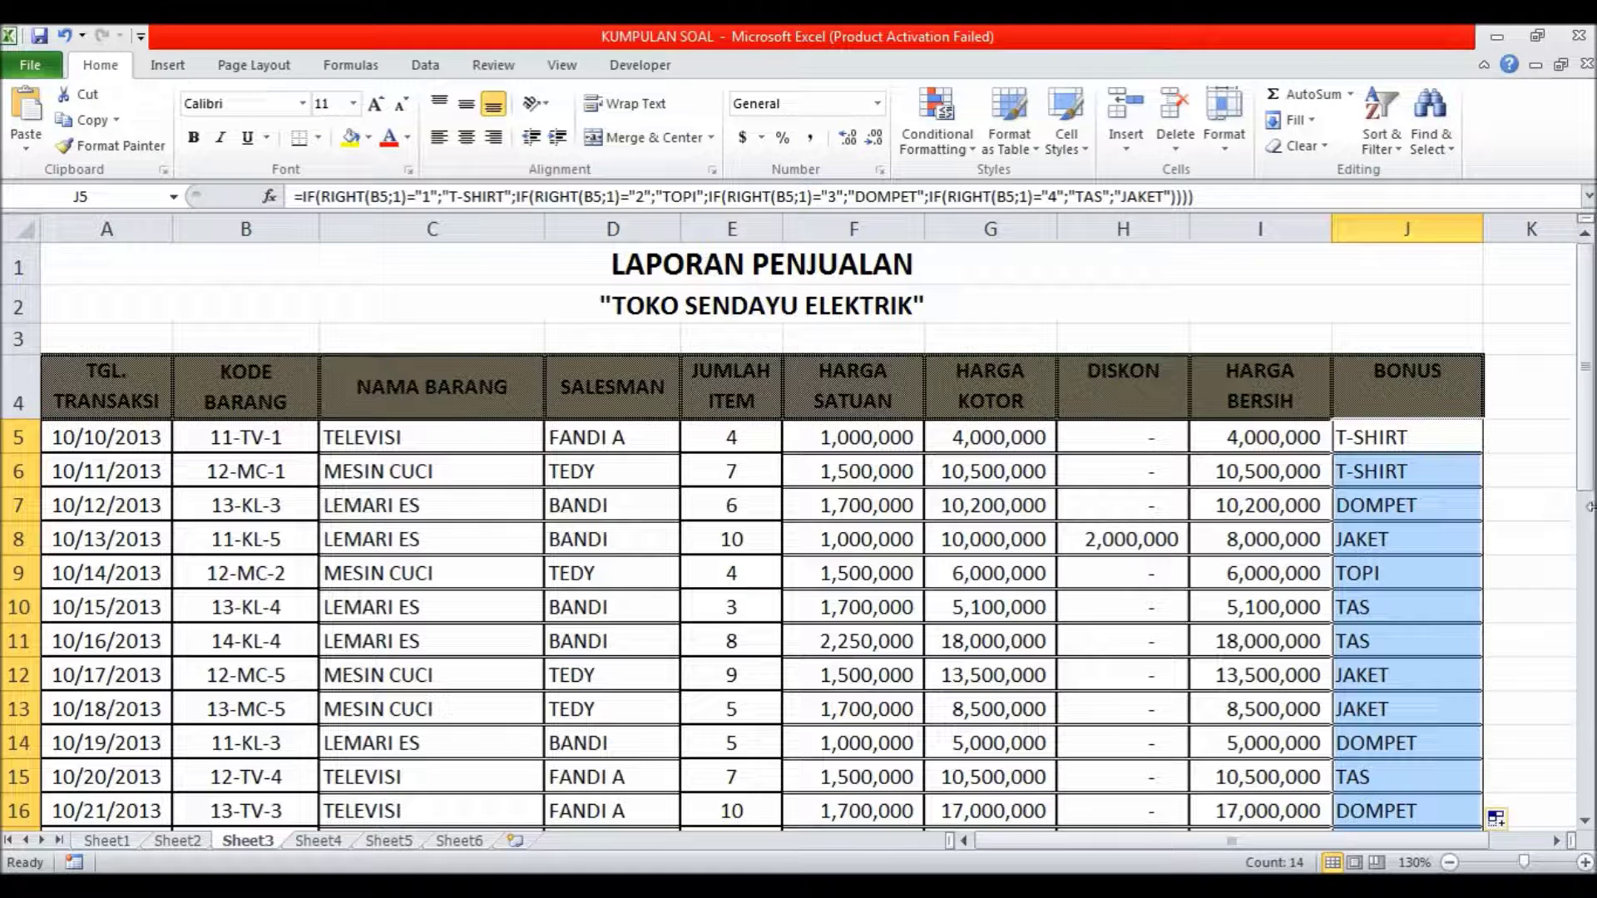
{"action": "scroll", "coordinate": [1588, 449], "scroll_direction": "down", "scroll_amount": 3}
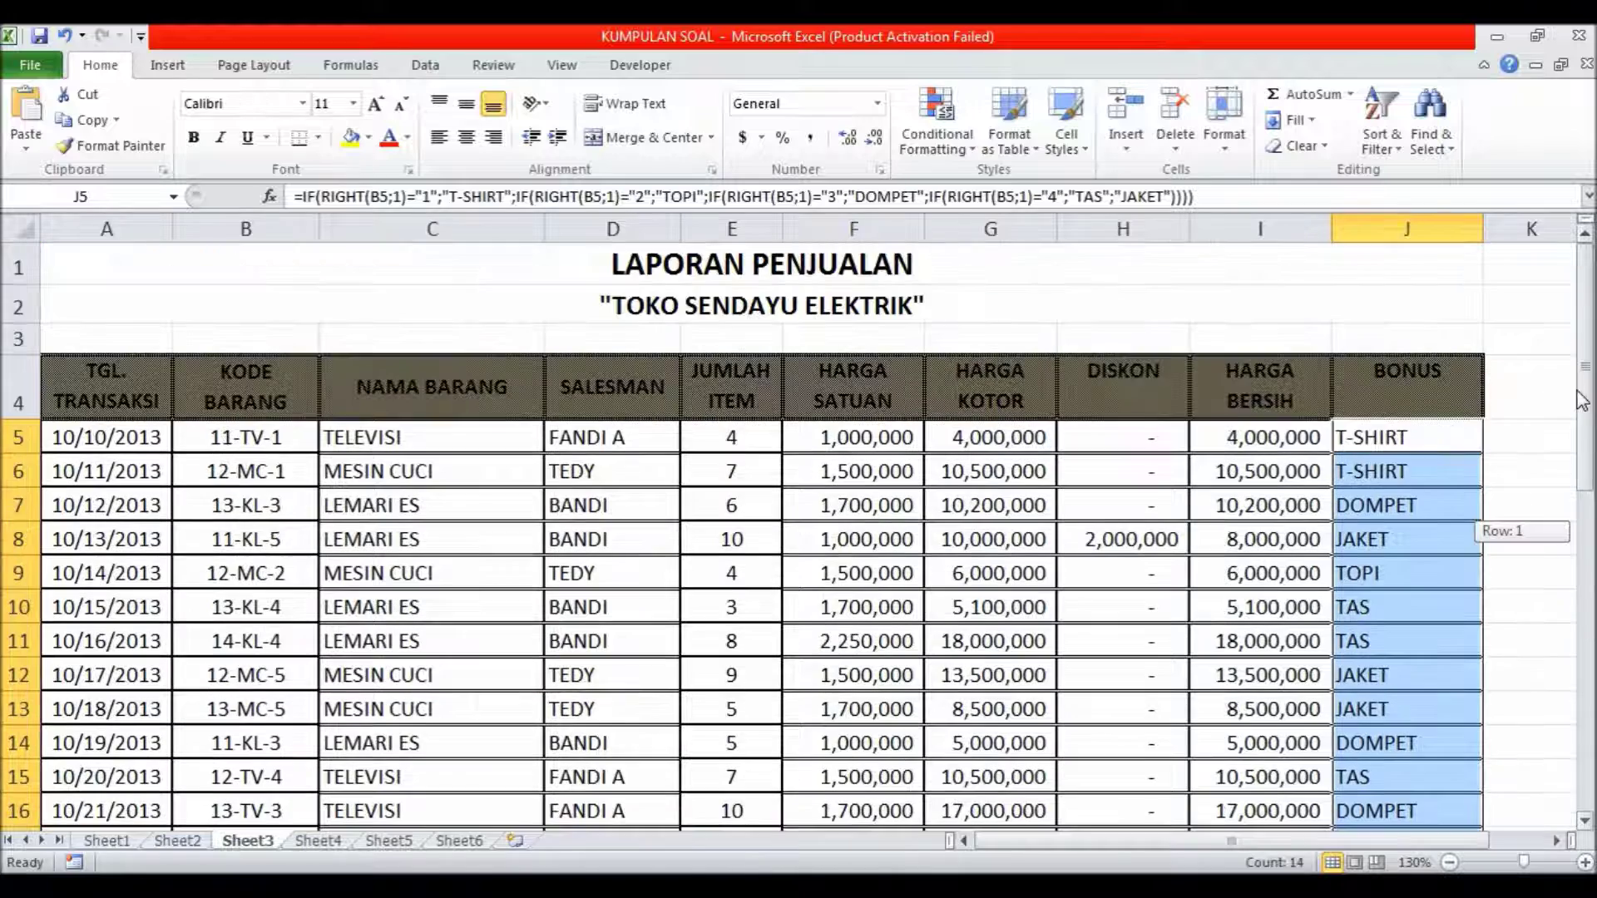
- Copy the sales report range A1:J18
{"action": "left_click_drag", "start_coordinate": [1585, 545], "coordinate": [1586, 404]}
{"action": "mouse_move", "coordinate": [299, 268]}
{"action": "left_mouse_down"}
{"action": "mouse_move", "coordinate": [381, 683]}
{"action": "mouse_move", "coordinate": [381, 636]}
{"action": "left_mouse_up"}
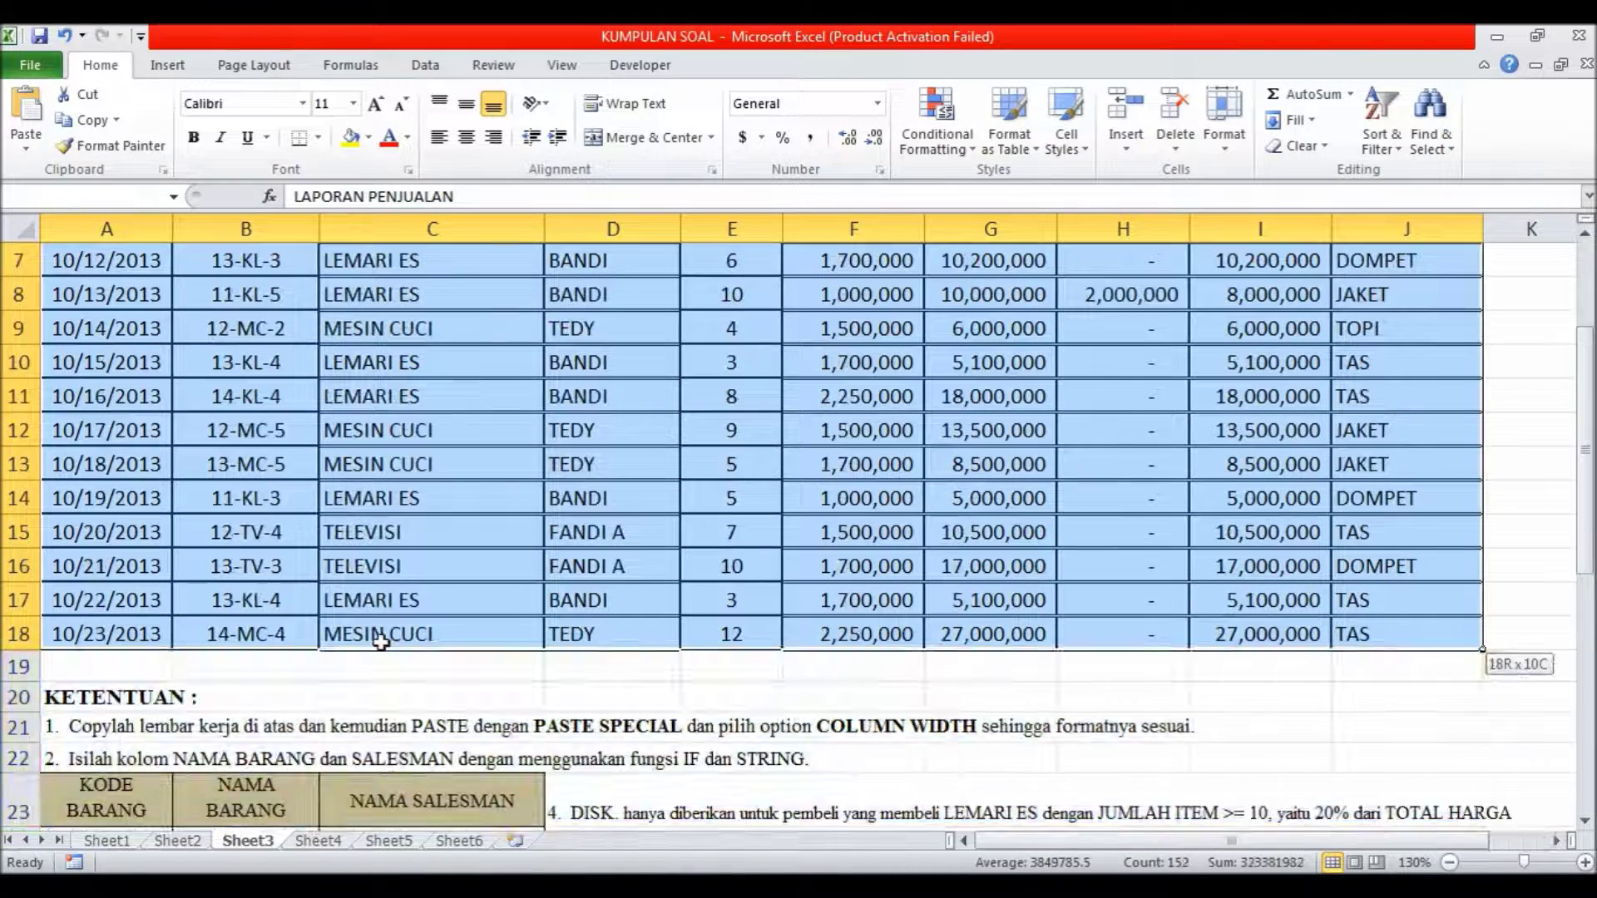
{"action": "left_click", "coordinate": [84, 120]}
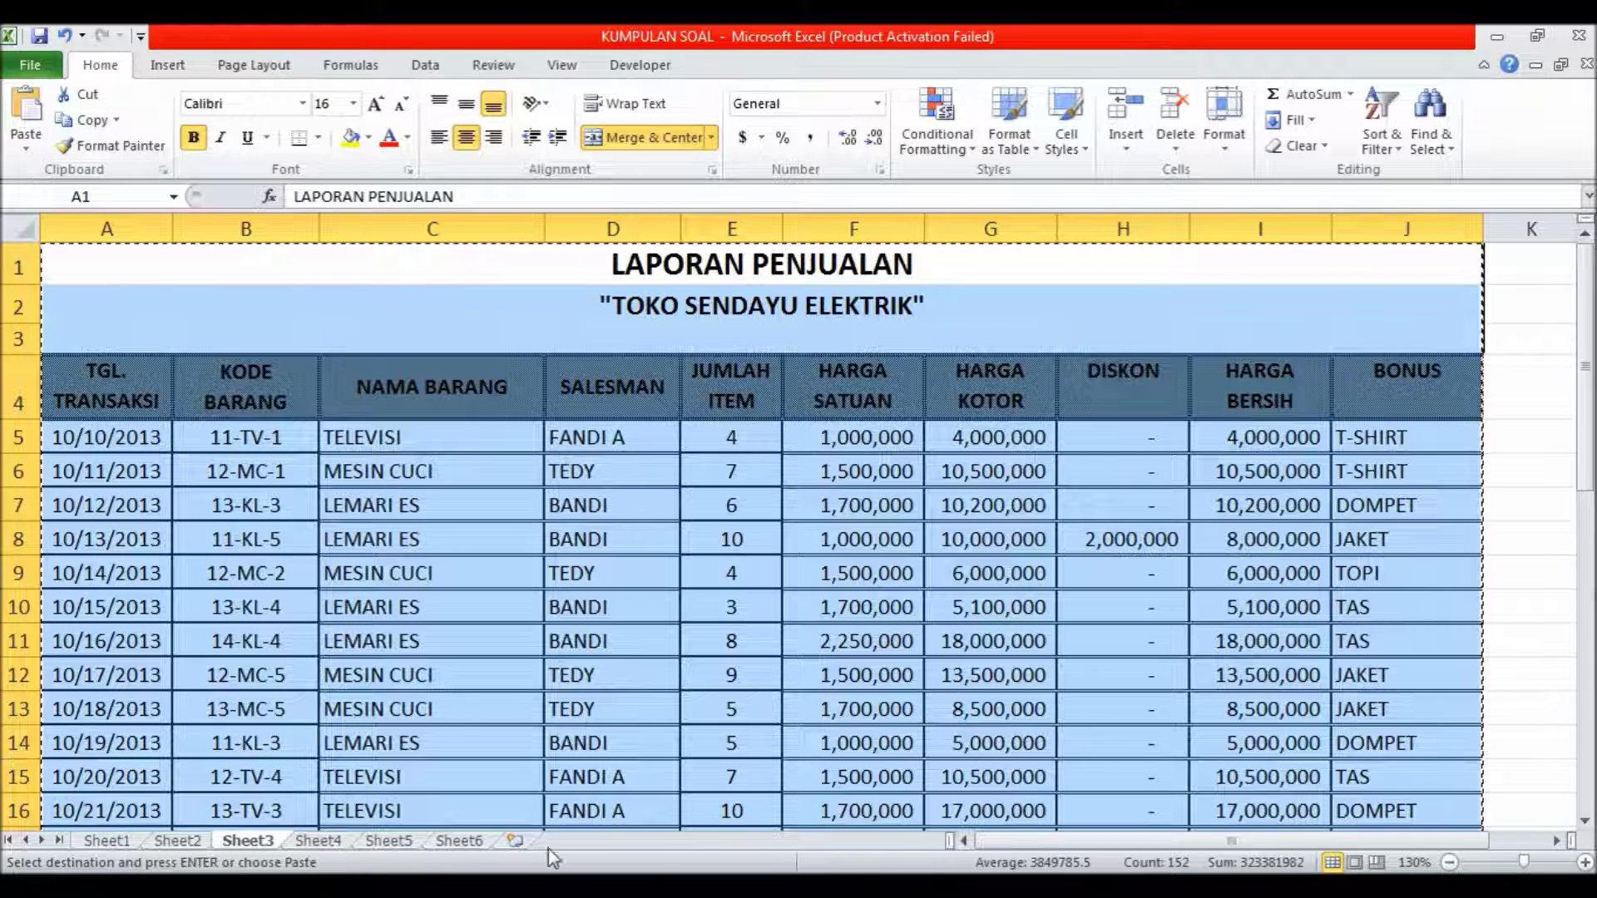
- Paste the report into a new Sheet7 using Keep Source Column Widths
{"action": "left_click", "coordinate": [516, 842]}
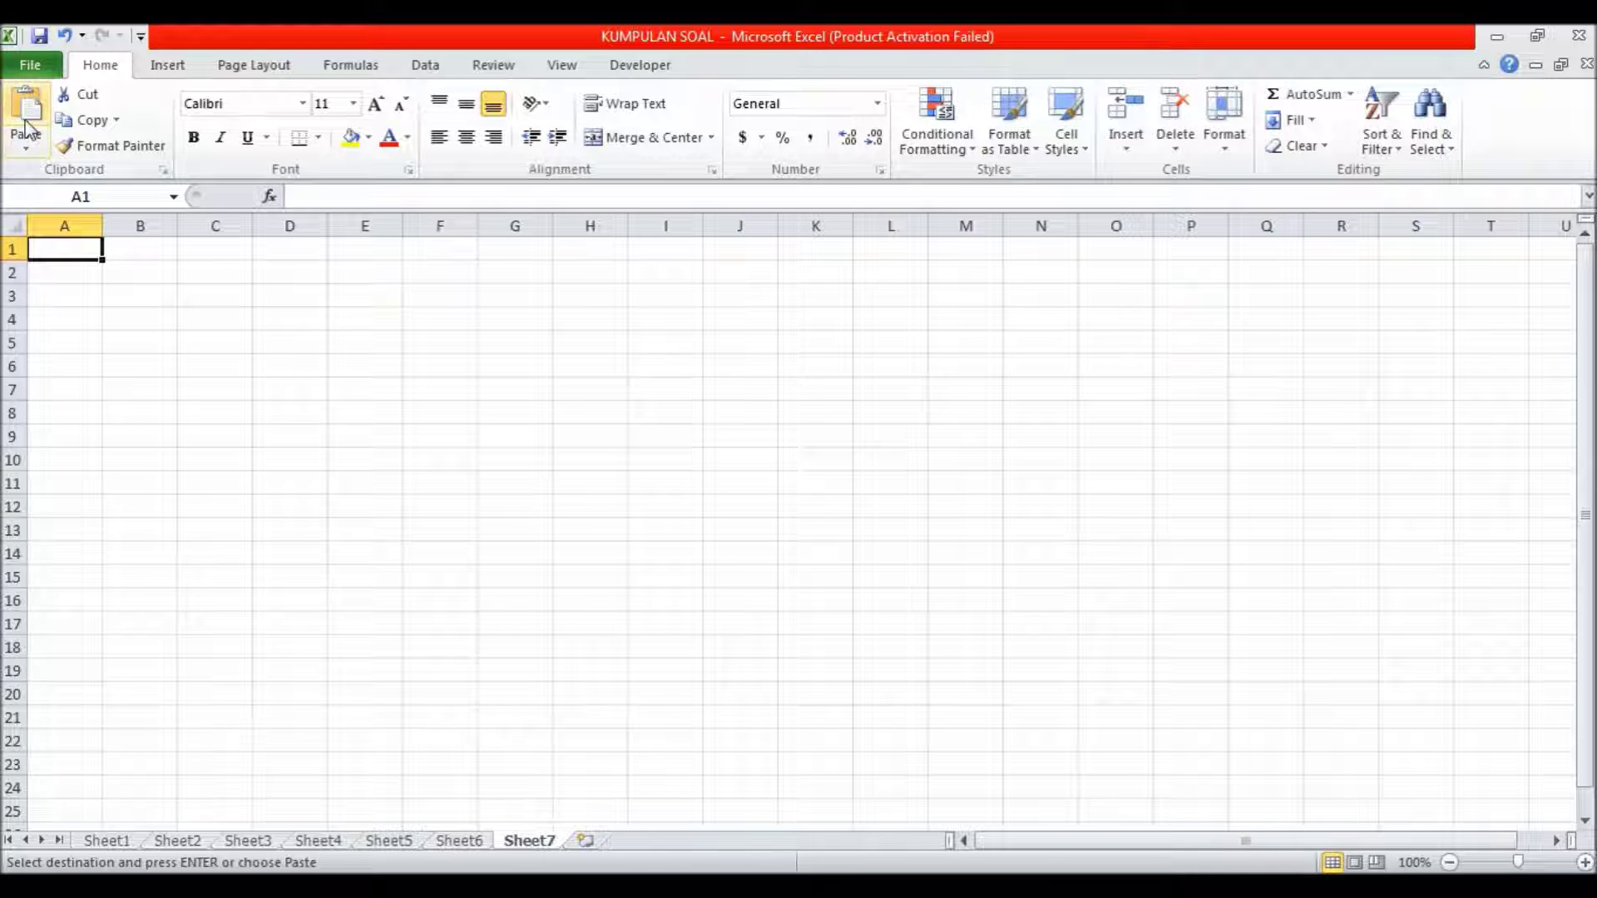
{"action": "left_click", "coordinate": [27, 152]}
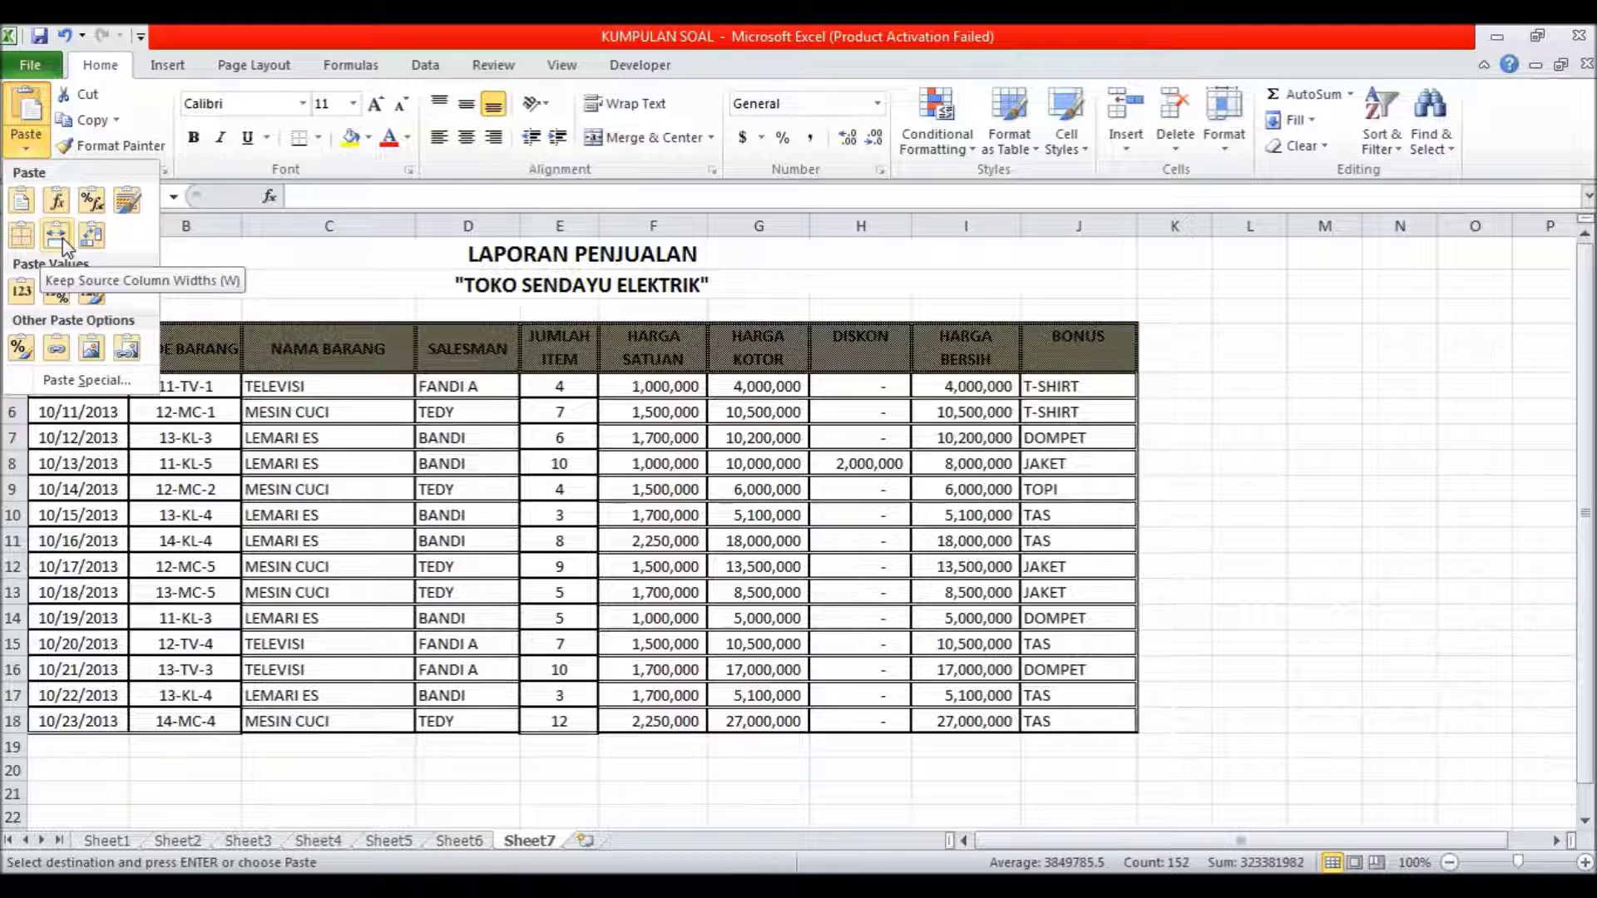
{"action": "left_click", "coordinate": [63, 242]}
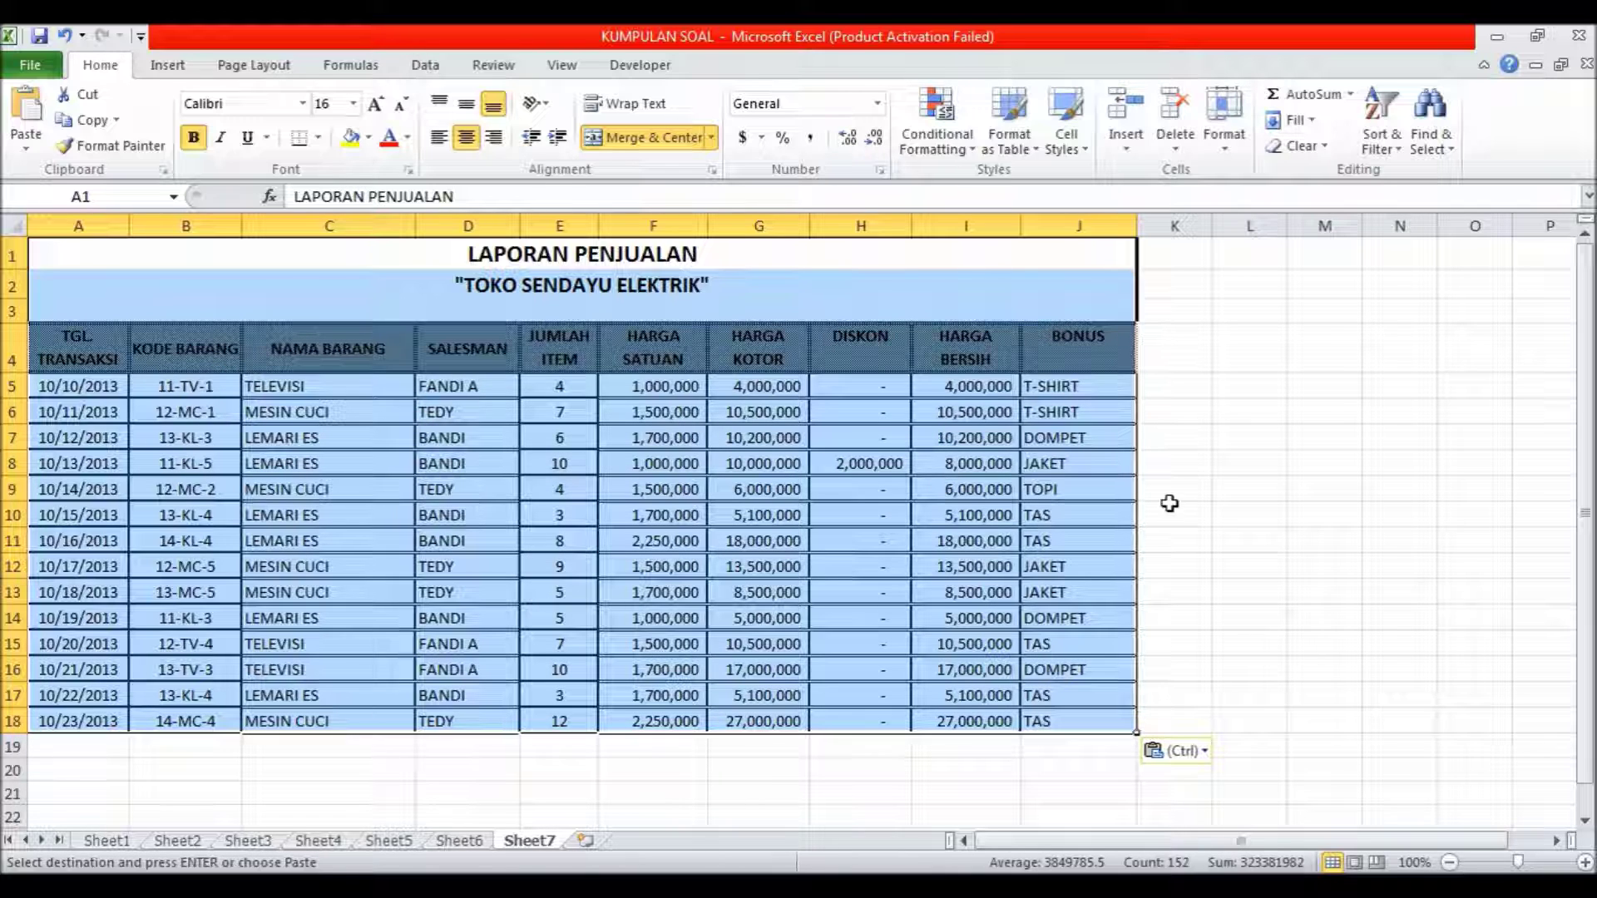
{"action": "left_click", "coordinate": [1220, 485]}
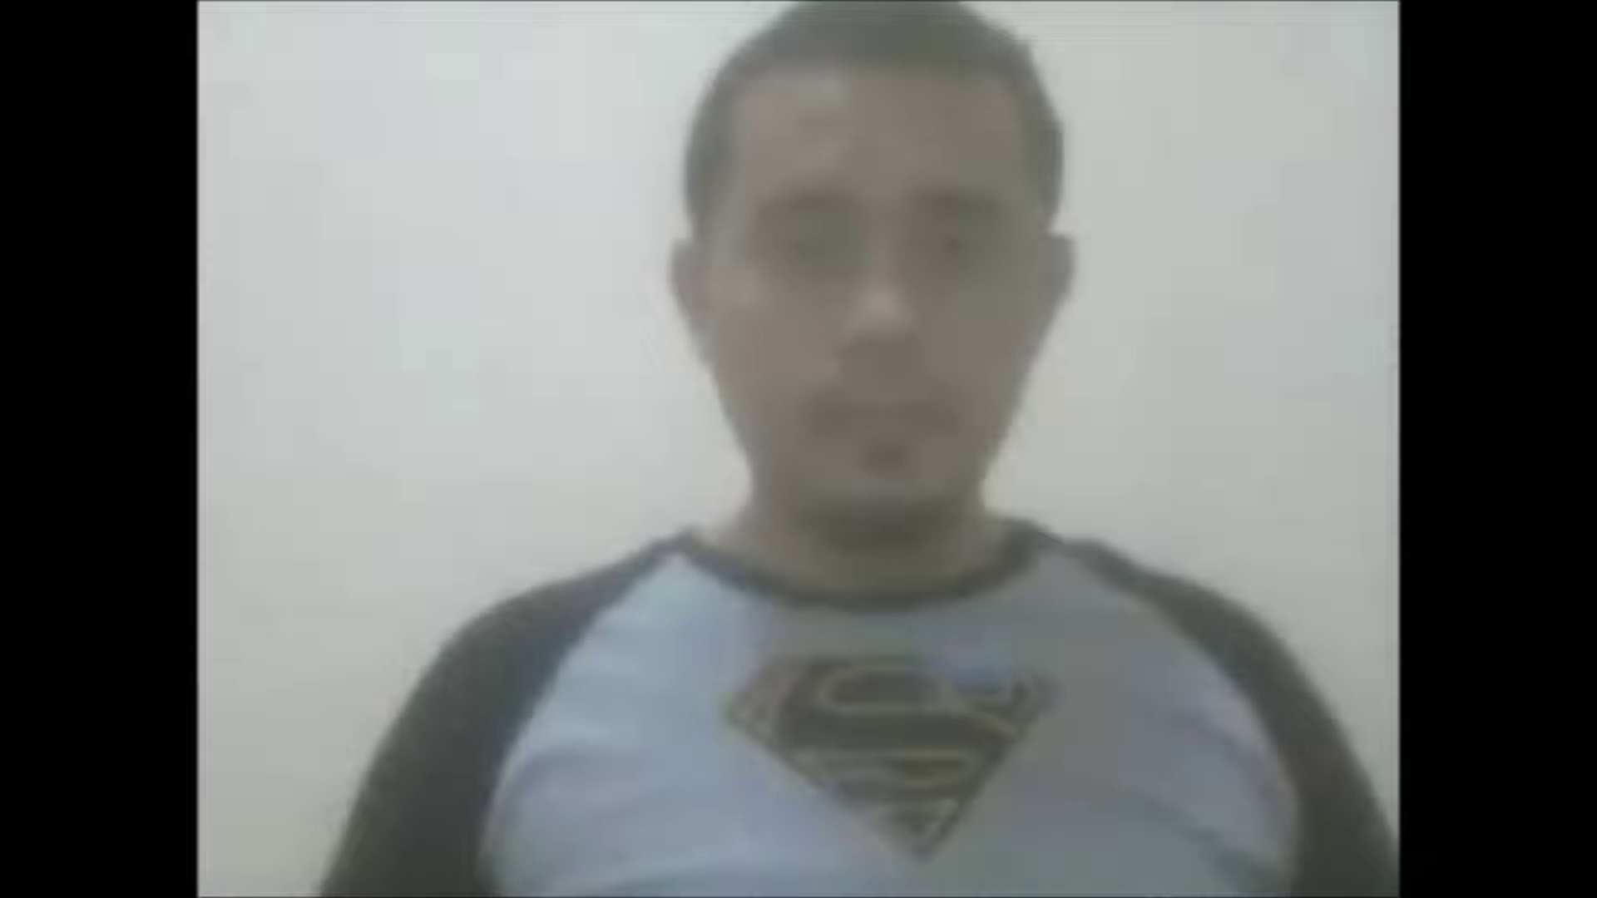